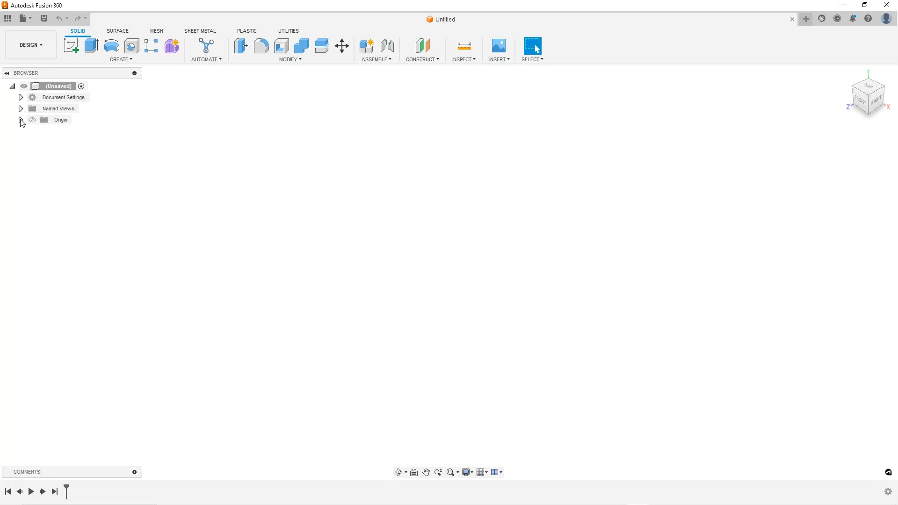
Create a new sketch on the XZ origin plane
click(20, 120)
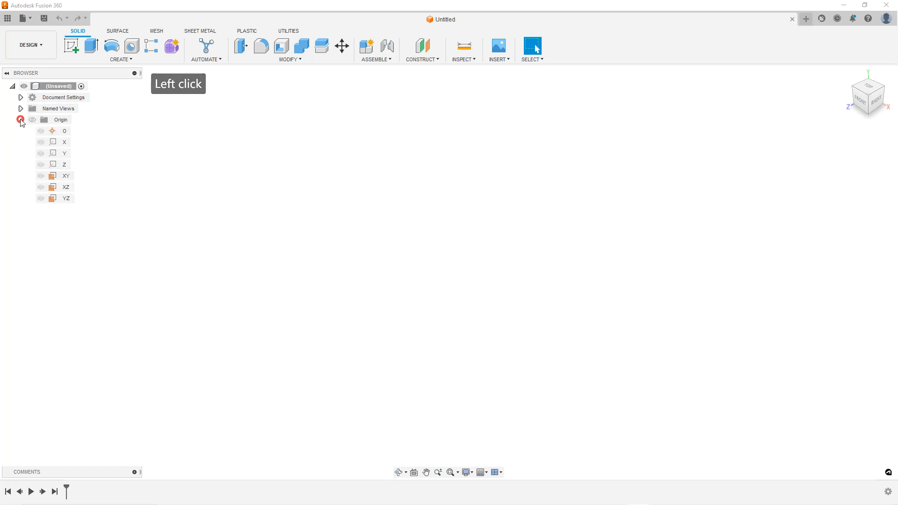
right_click(67, 190)
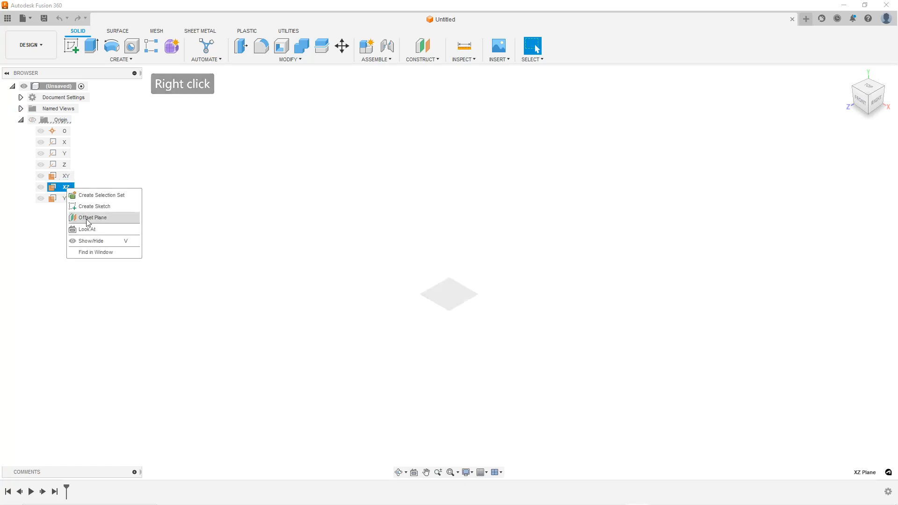
click(87, 206)
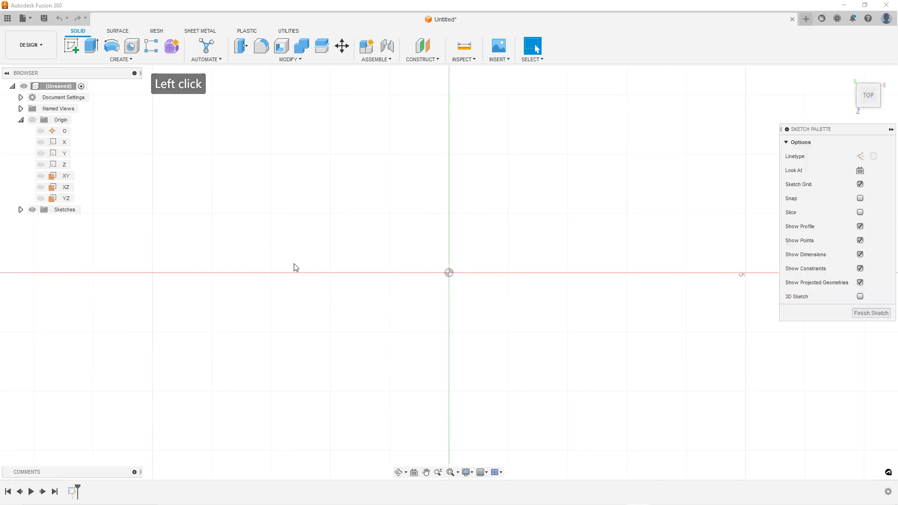
Draw a vertical line about 3.5 in long upward from the origin
key(l)
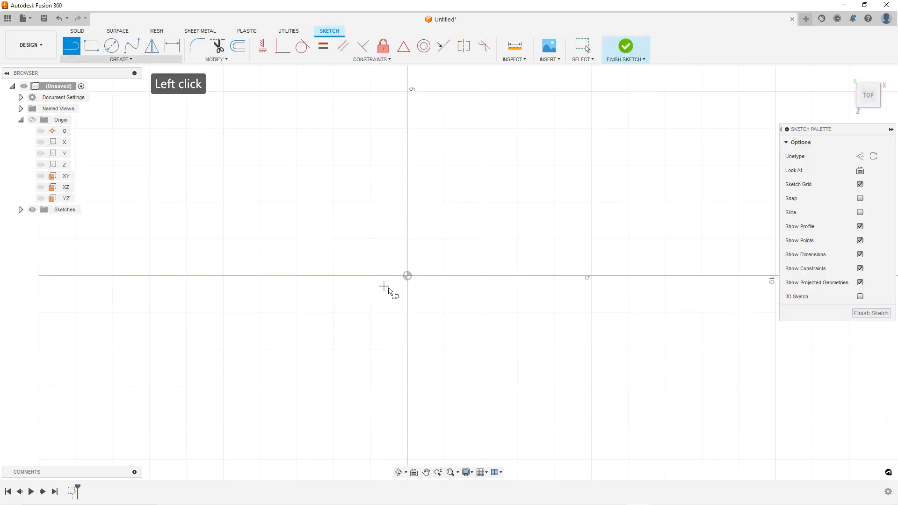
click(407, 275)
click(407, 147)
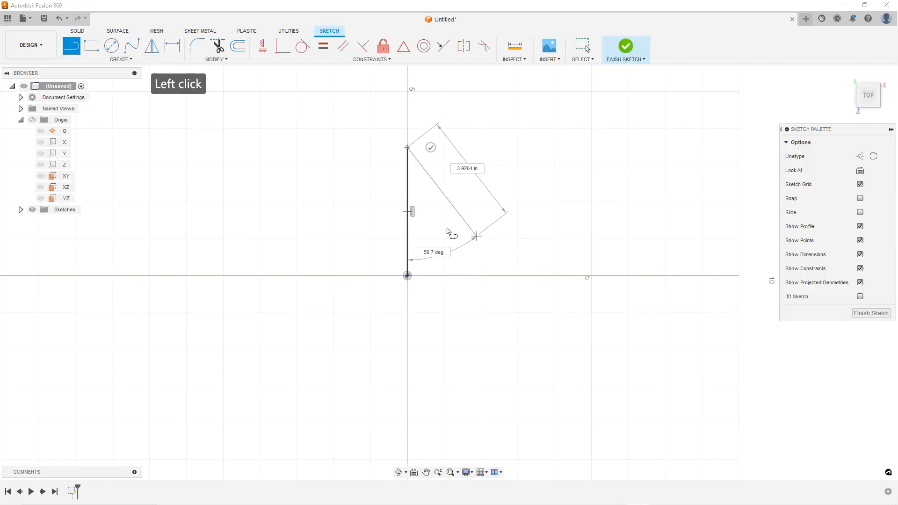
key(Escape)
key(Escape)
Convert the vertical line into a construction line
click(438, 198)
click(408, 191)
click(874, 156)
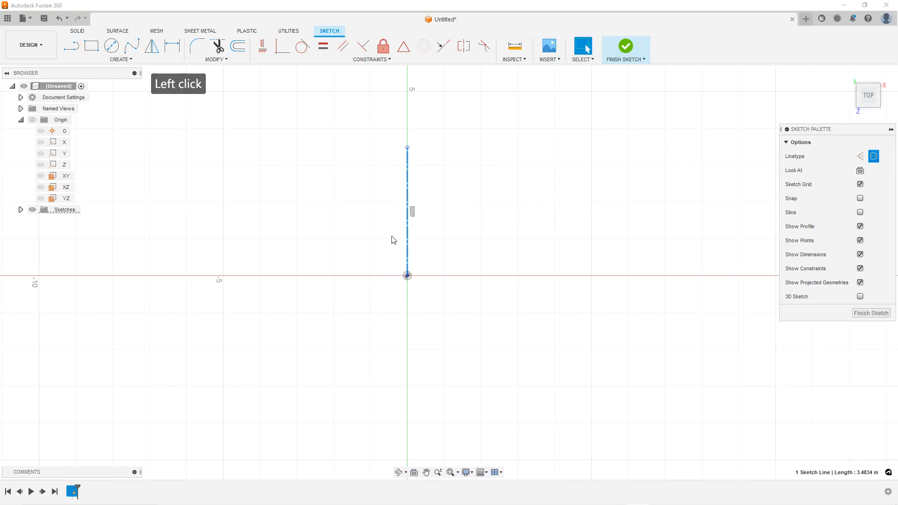
key(Escape)
key(Escape)
Sketch the outline of a bent strip from the origin: a horizontal run, an angled rise, and an upper horizontal run, with parallel return lines
key(l)
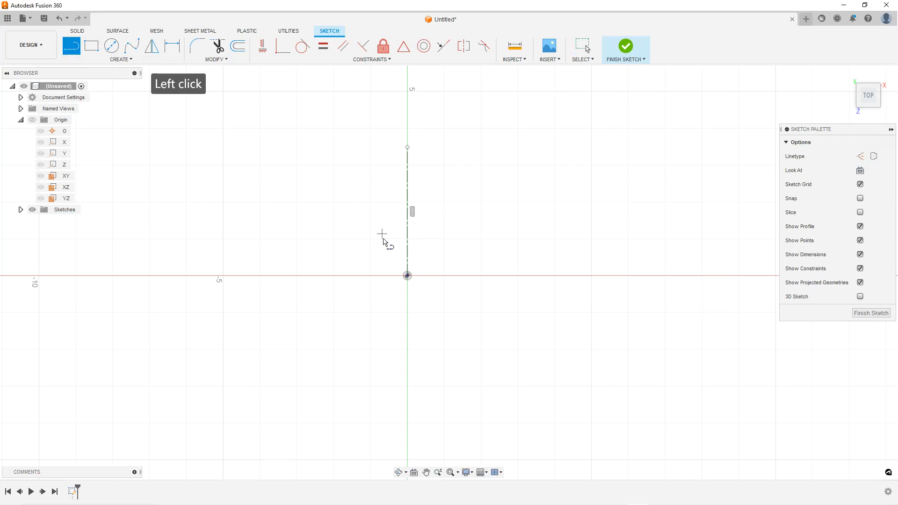
click(408, 276)
click(548, 276)
scroll(558, 265, down, 1)
scroll(627, 256, down, 1)
scroll(634, 257, up, 2)
click(538, 236)
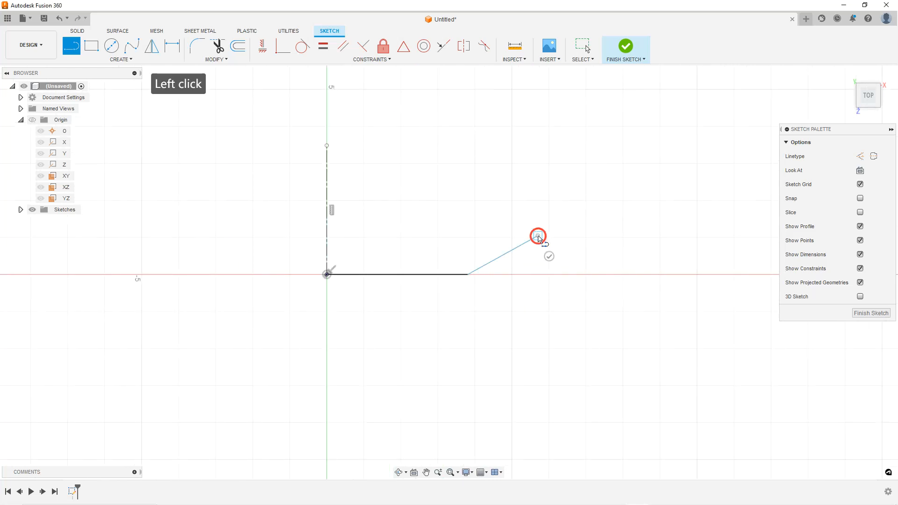
click(714, 234)
click(528, 229)
click(467, 262)
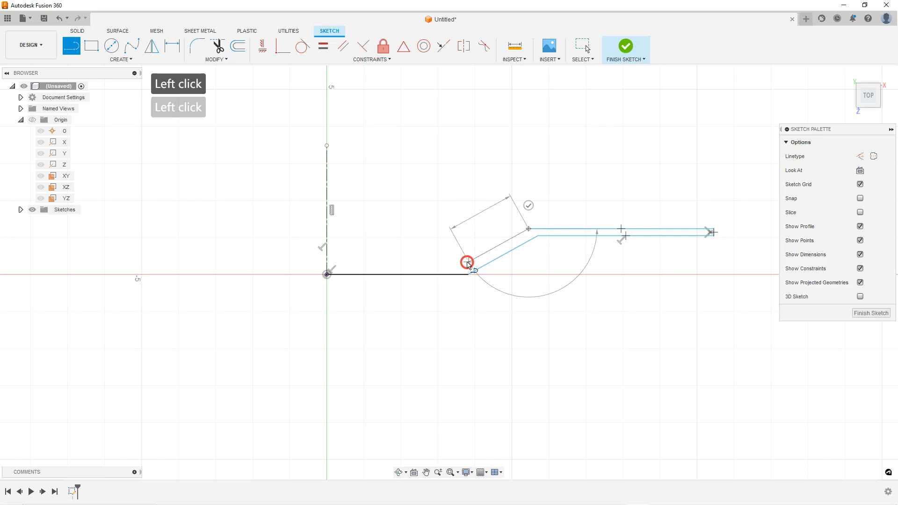
key(Escape)
scroll(465, 260, up, 1)
key(Escape)
key(Escape)
Dimension the thickness between the two lower horizontal lines as 6mm
click(172, 45)
click(405, 264)
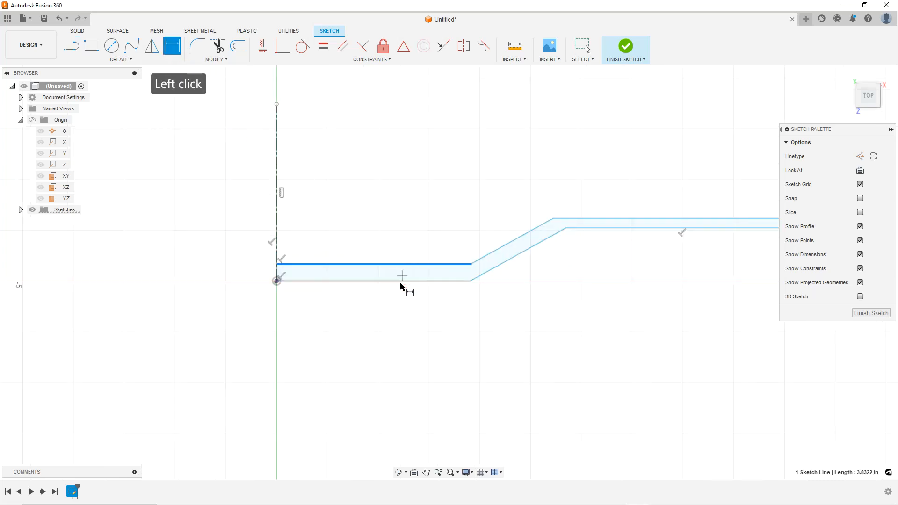
click(406, 281)
click(427, 228)
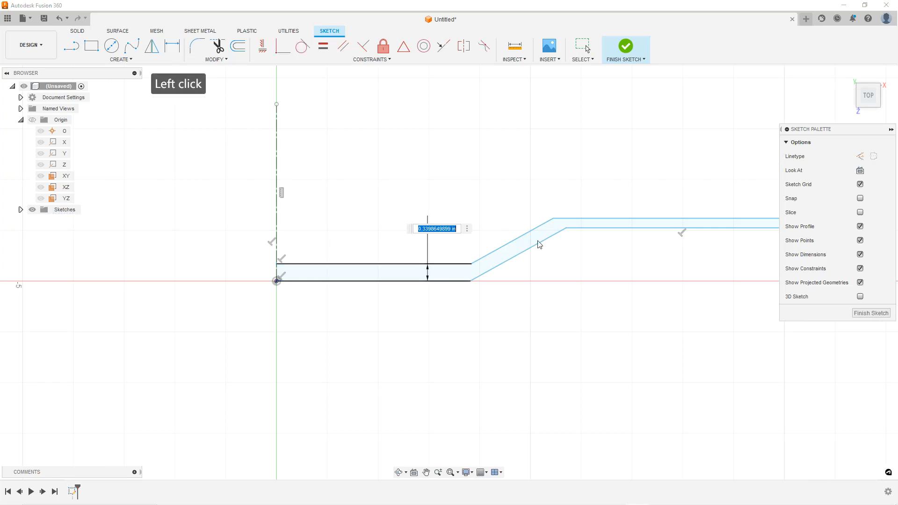
key(alt+Tab)
click(567, 260)
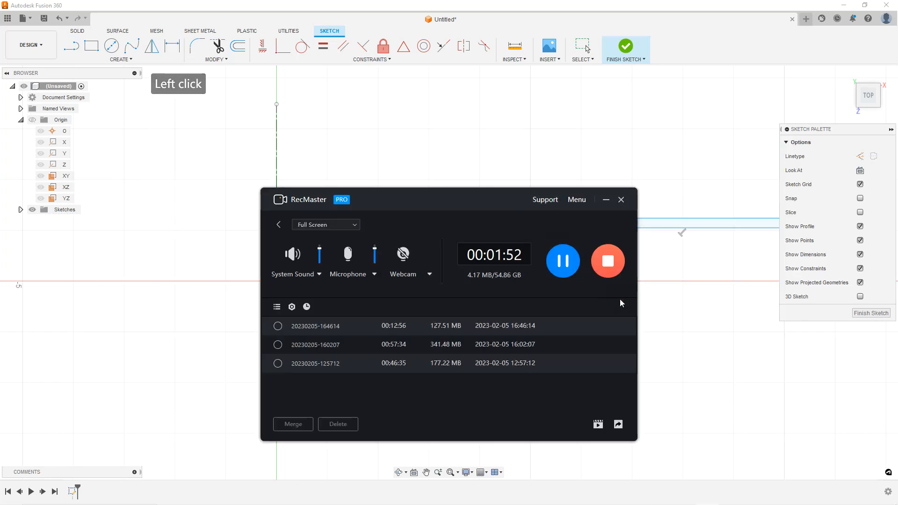
click(621, 11)
scroll(406, 294, down, 1)
scroll(406, 294, down, 1)
scroll(581, 269, up, 1)
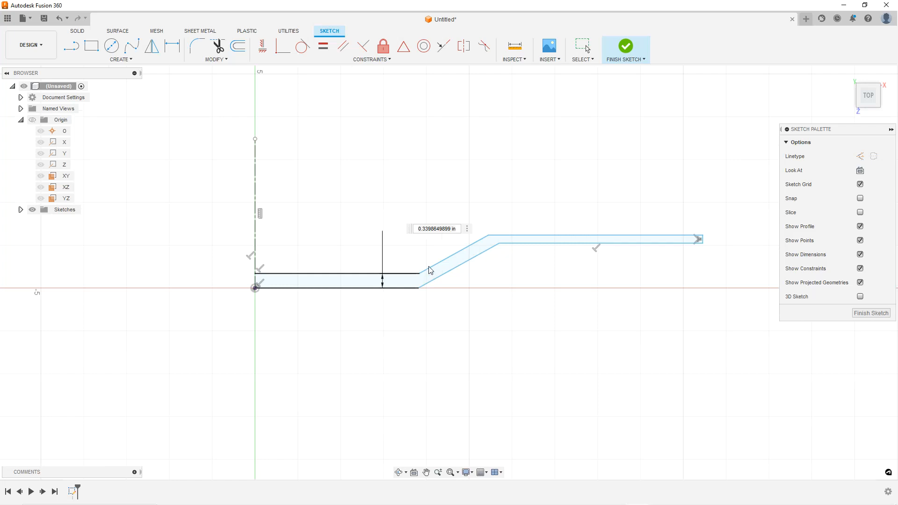
click(441, 229)
click(457, 228)
click(398, 229)
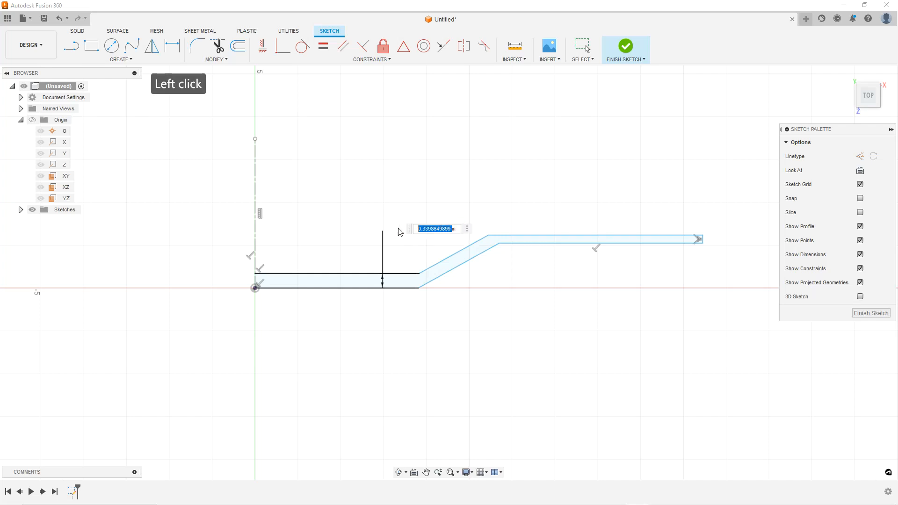
key(Delete)
key(Delete)
key(Delete)
key(Delete)
text(6mm)
key(Return)
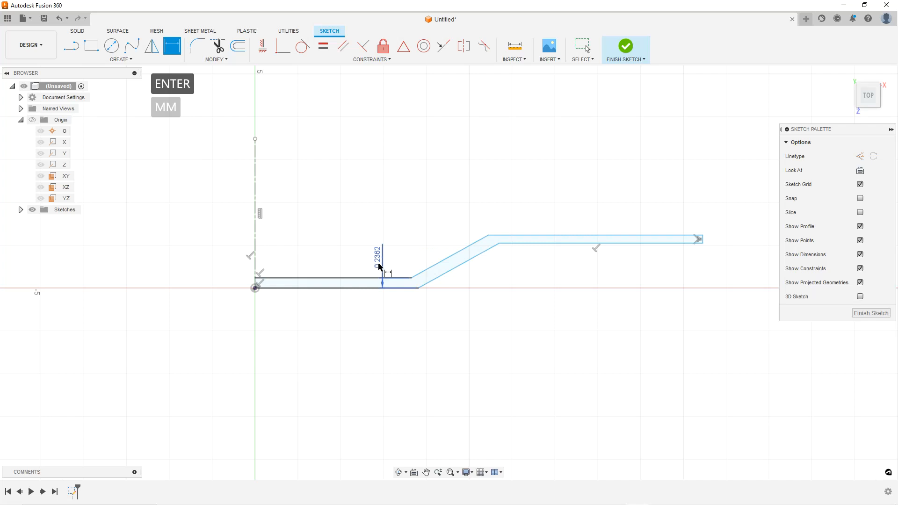
Drag the upper bend corner of the strip to reshape its angled segment
key(Escape)
click(449, 256)
ctrl+click(458, 275)
click(479, 248)
mouse_move(489, 235)
mouse_down()
mouse_move(479, 223)
mouse_move(496, 226)
mouse_up()
click(451, 230)
click(396, 278)
click(353, 255)
click(411, 277)
click(379, 216)
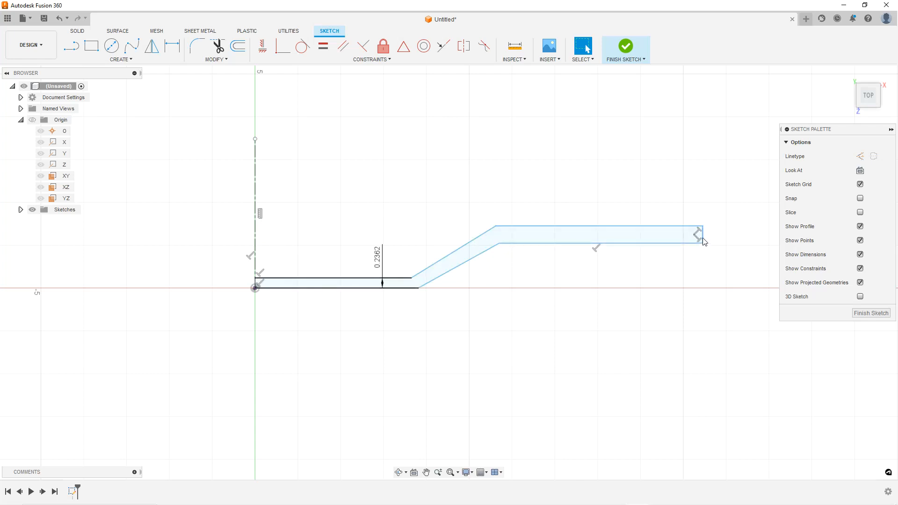
Drag the inner upper bend point of the strip slightly to reposition it
click(597, 248)
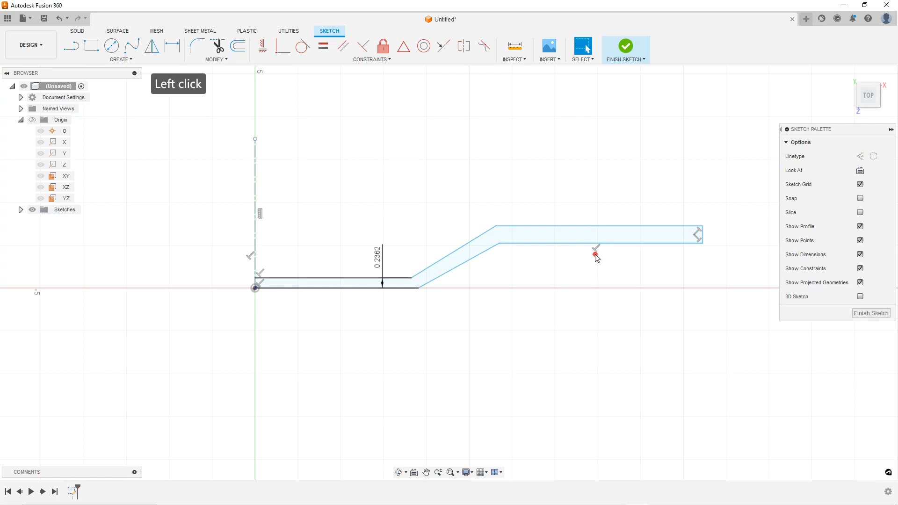
click(597, 250)
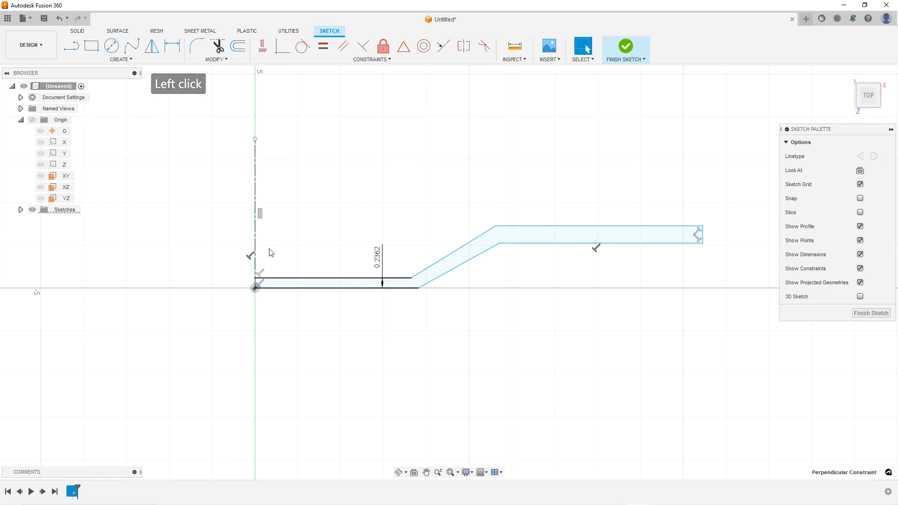
click(602, 293)
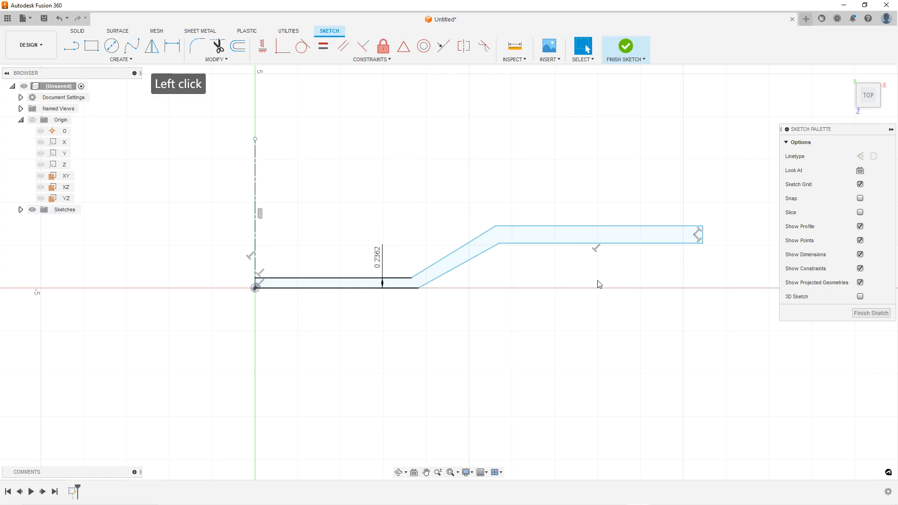
drag(501, 247, 504, 246)
click(422, 165)
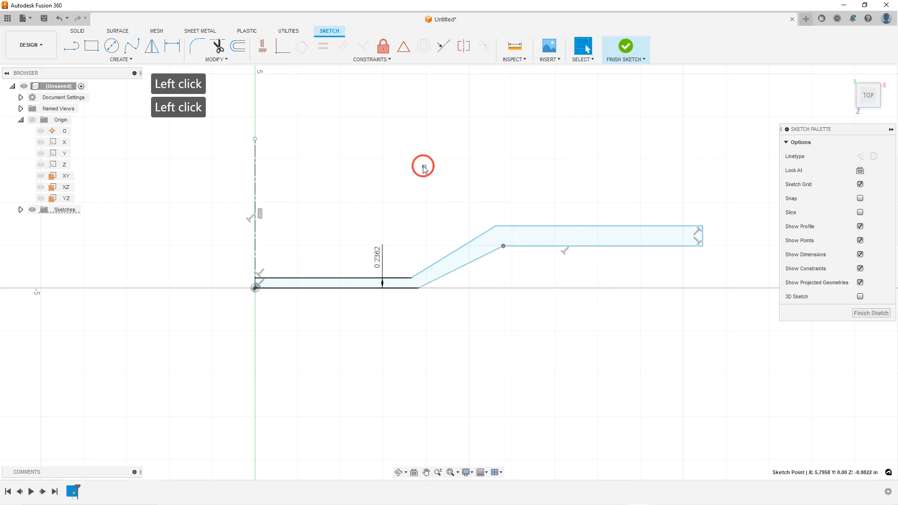
Make the two angled lines of the strip parallel
drag(503, 246, 500, 243)
click(480, 236)
ctrl+click(478, 256)
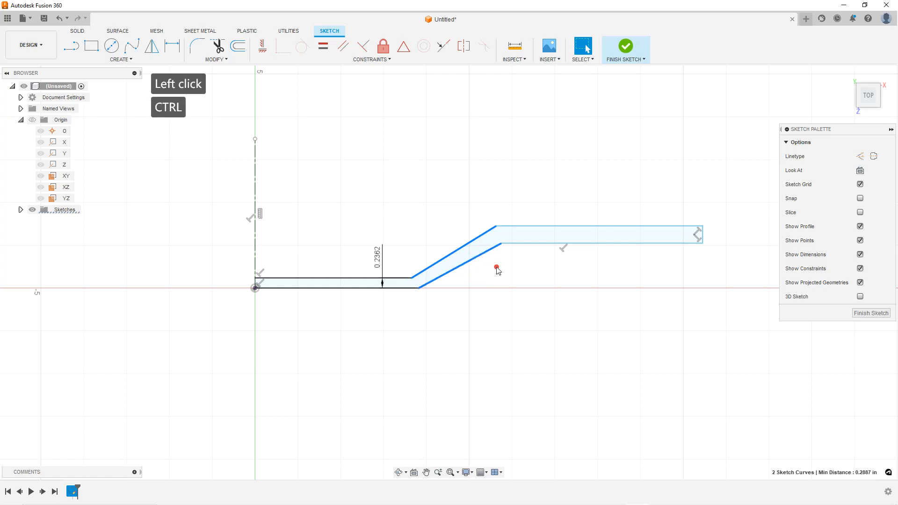
click(349, 48)
scroll(508, 250, up, 2)
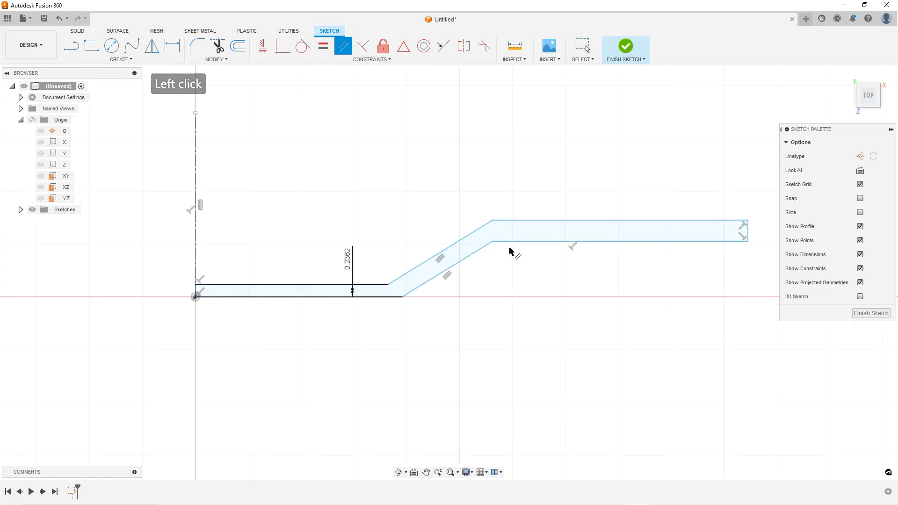
scroll(701, 251, down, 3)
scroll(728, 252, up, 1)
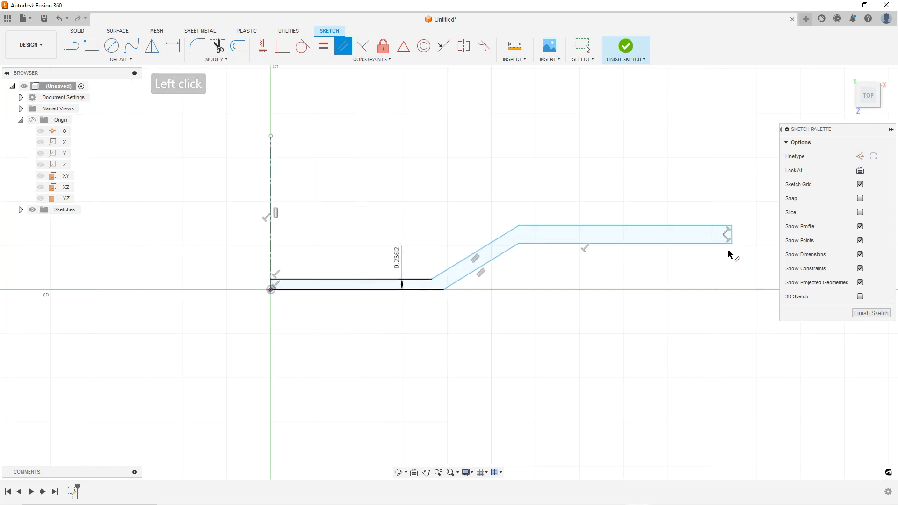
Try to constrain the inner upper horizontal line parallel to neighbouring segments
click(517, 248)
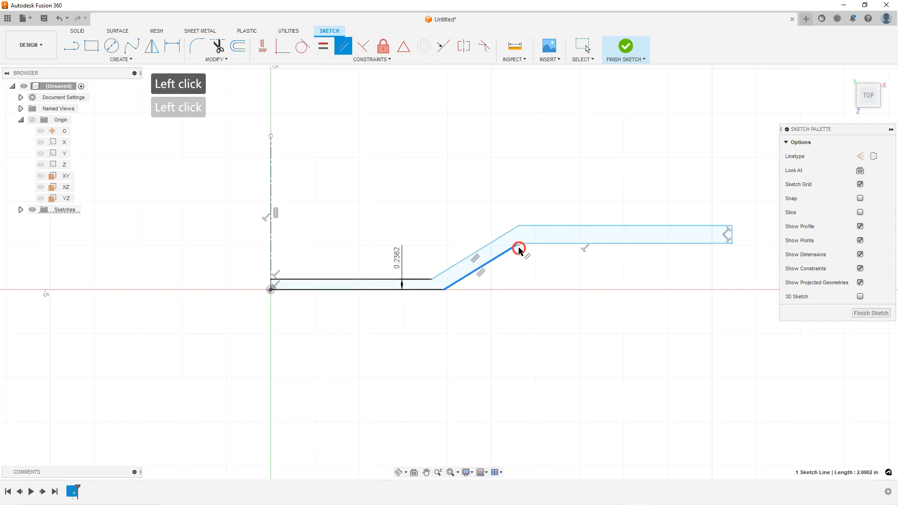
click(520, 243)
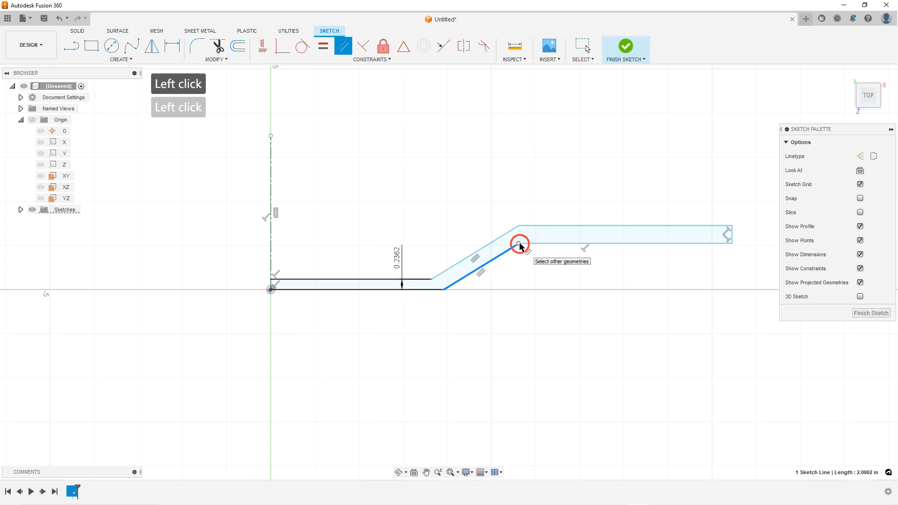
click(515, 250)
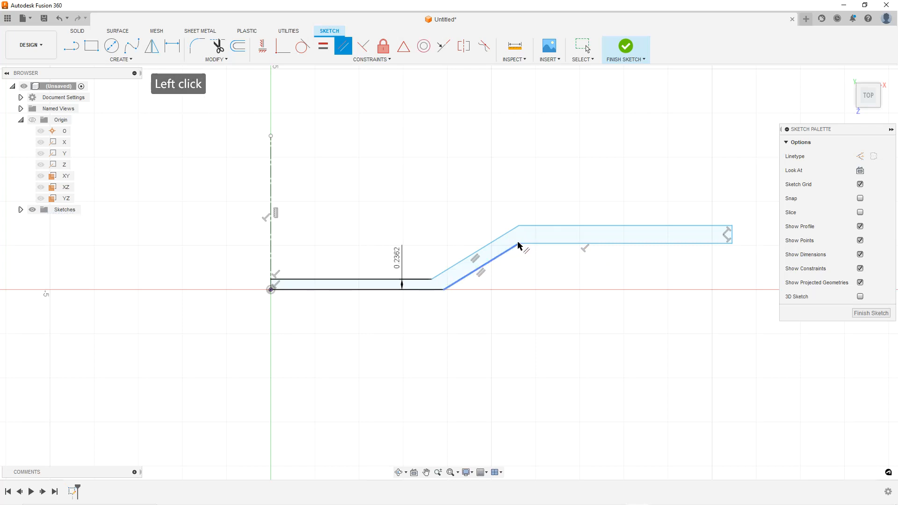
click(518, 244)
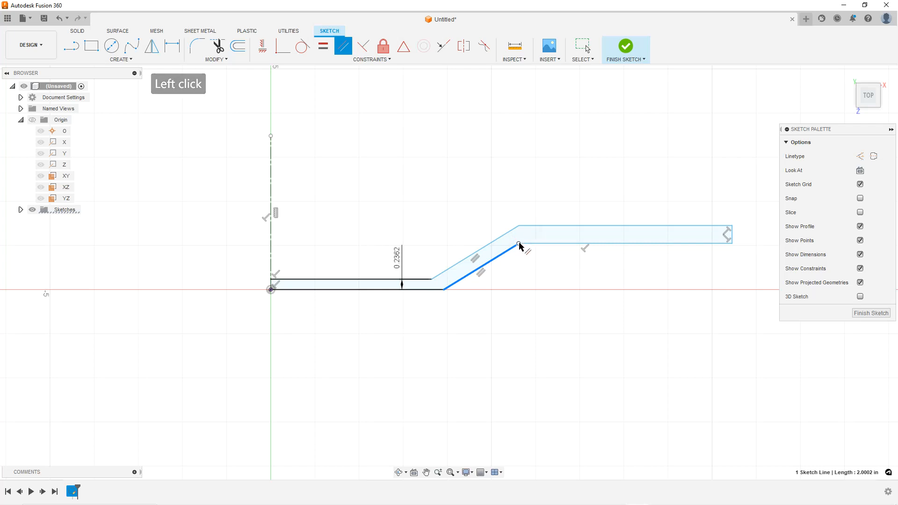
click(516, 243)
click(517, 226)
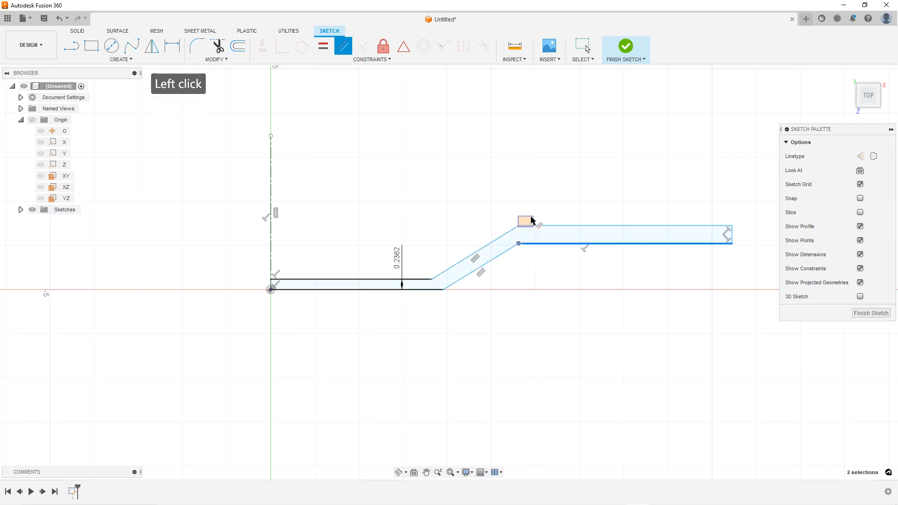
scroll(582, 269, down, 3)
scroll(696, 248, up, 2)
click(695, 245)
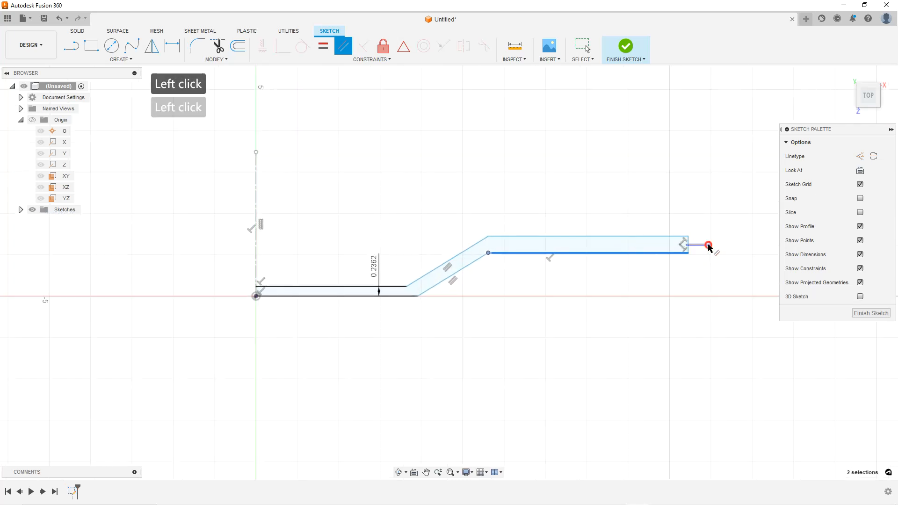
click(687, 244)
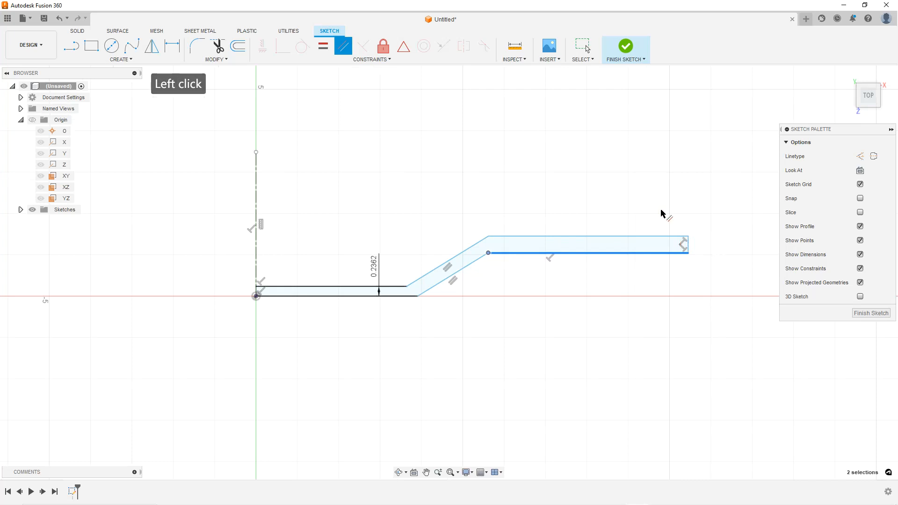
key(Escape)
key(Escape)
key(Escape)
Dimension the thickness between the two angled lines as 6 mm
mouse_move(489, 253)
mouse_down()
mouse_move(498, 255)
mouse_move(494, 248)
mouse_up()
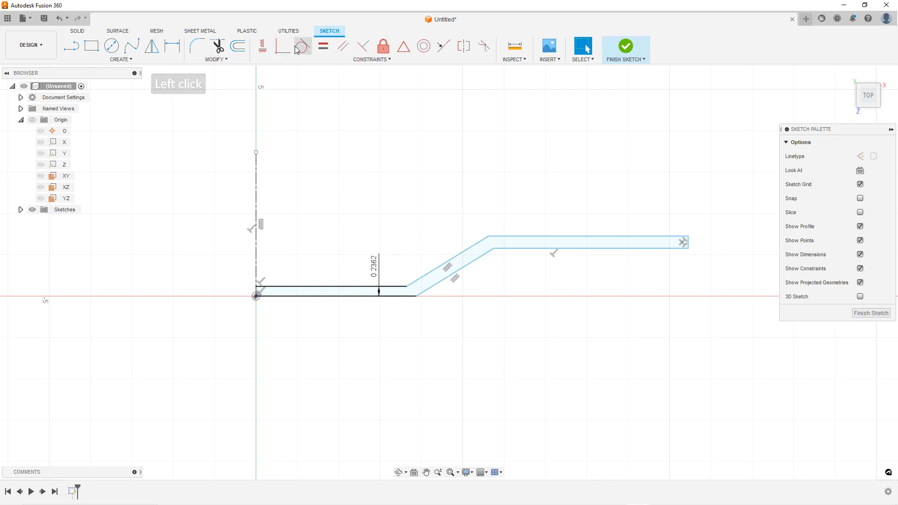
click(173, 45)
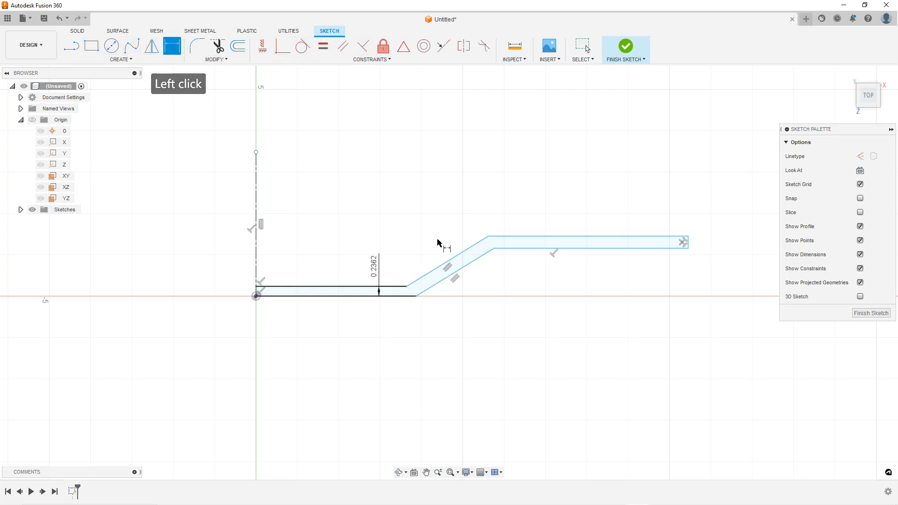
click(470, 265)
click(427, 214)
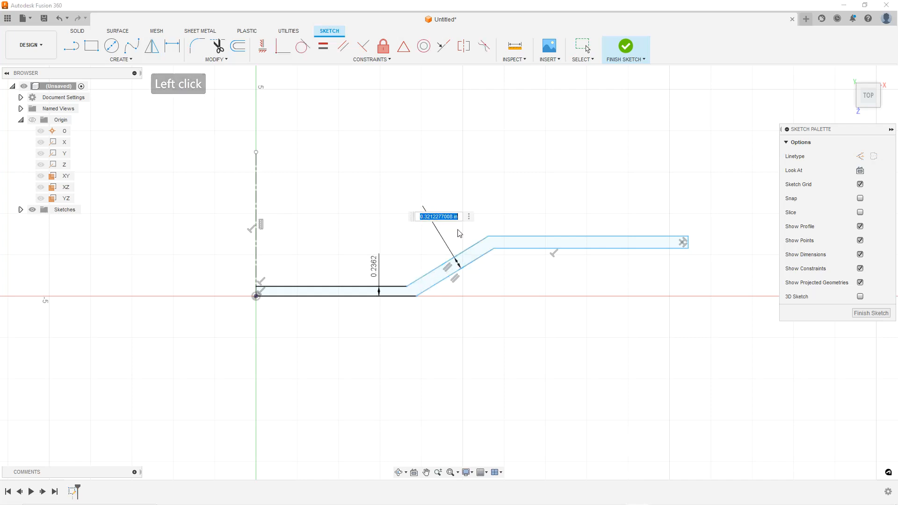
text(6)
key(Return)
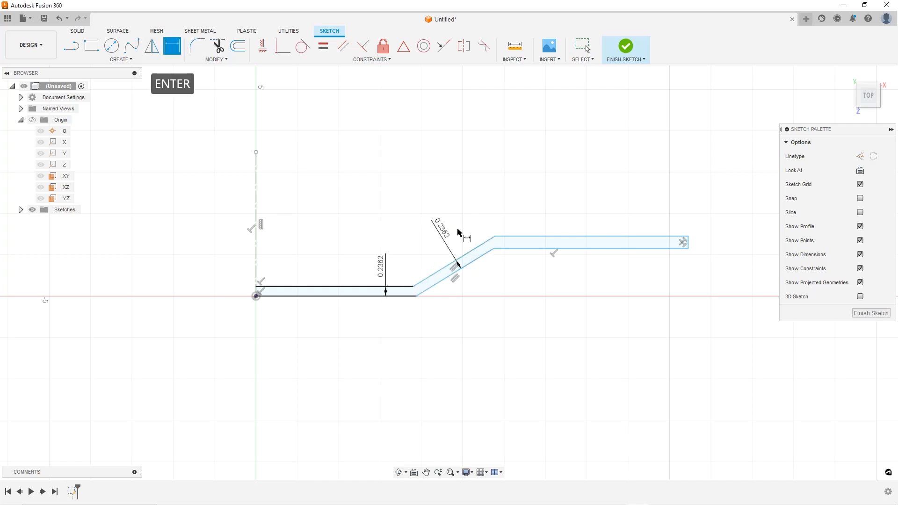
Dimension the thickness of the upper horizontal segment as 6 mm
click(548, 237)
click(541, 248)
click(541, 203)
text(6mm)
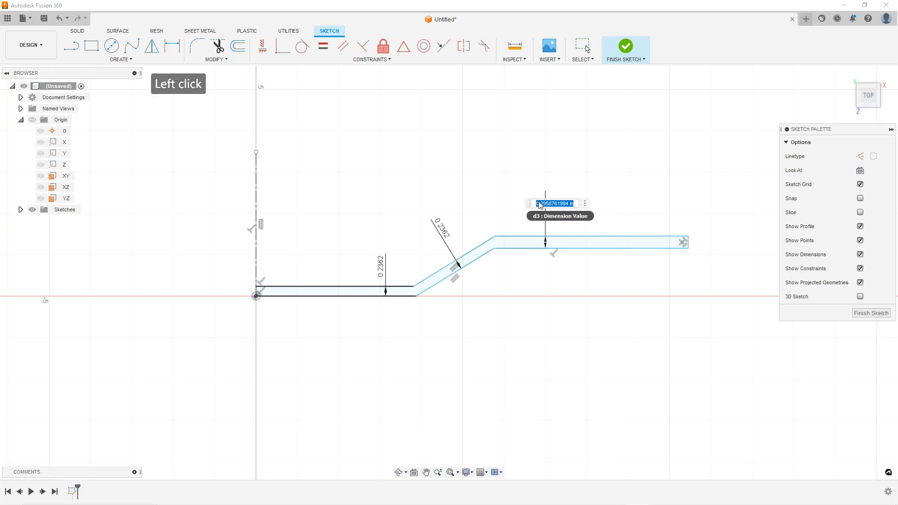
key(Return)
scroll(551, 310, down, 3)
scroll(638, 327, up, 1)
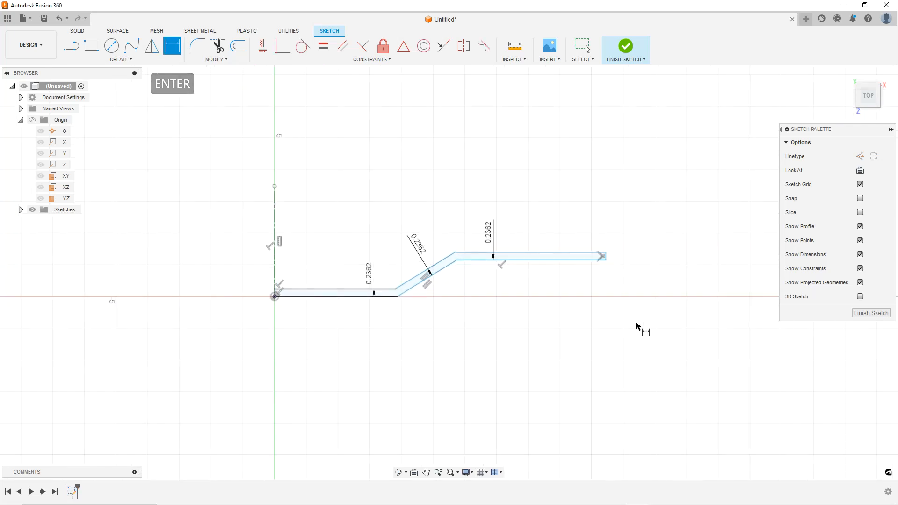
key(Escape)
key(Escape)
Dimension the strip's right end from the vertical centerline as a 320 mm diameter dimension
click(172, 45)
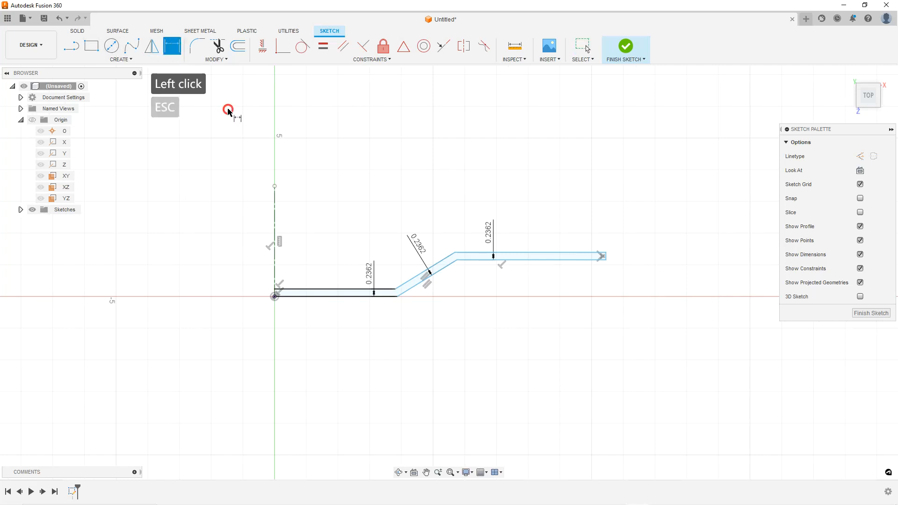
scroll(603, 256, up, 3)
click(605, 256)
scroll(616, 260, down, 2)
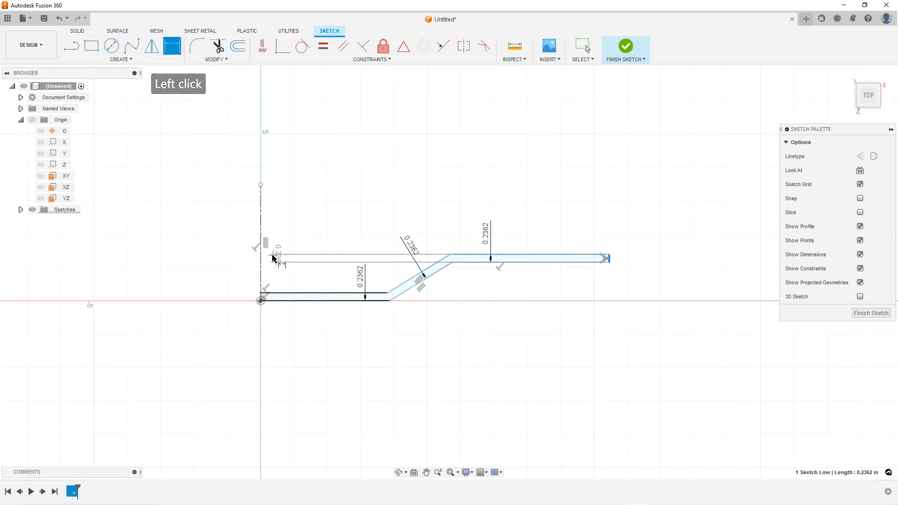
click(262, 257)
click(259, 263)
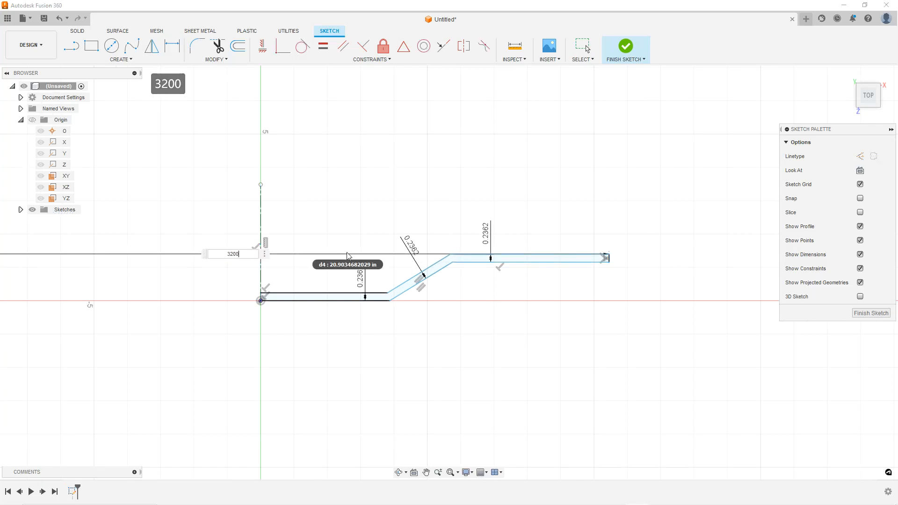
key(Return)
scroll(473, 268, down, 2)
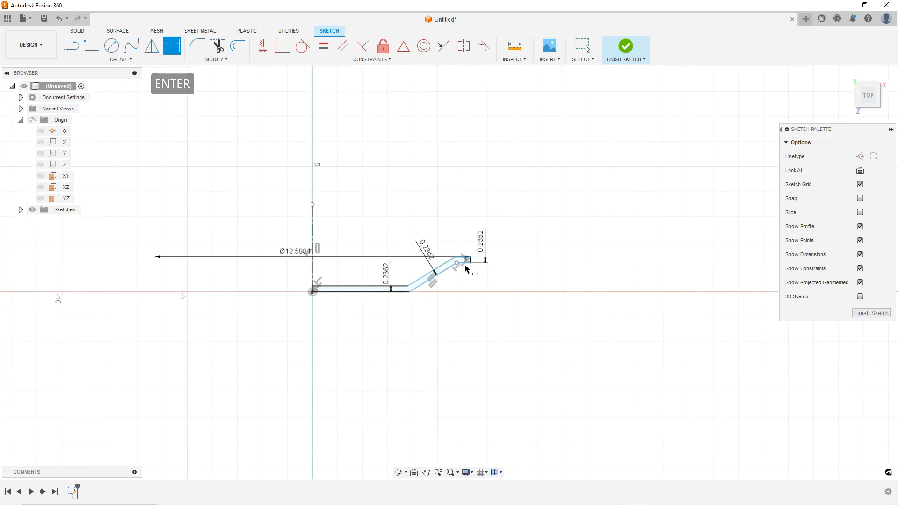
Drag the bend and end points of the strip to reshape it into a stepped profile
scroll(357, 276, up, 2)
key(Escape)
scroll(332, 274, up, 2)
drag(461, 289, 376, 289)
click(522, 272)
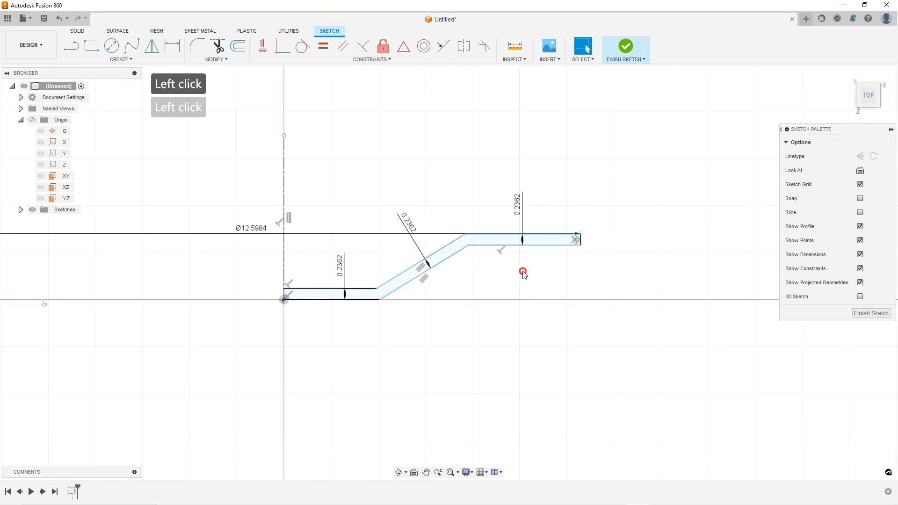
drag(579, 247, 578, 282)
scroll(481, 363, down, 2)
click(386, 336)
scroll(393, 338, up, 3)
scroll(401, 333, up, 1)
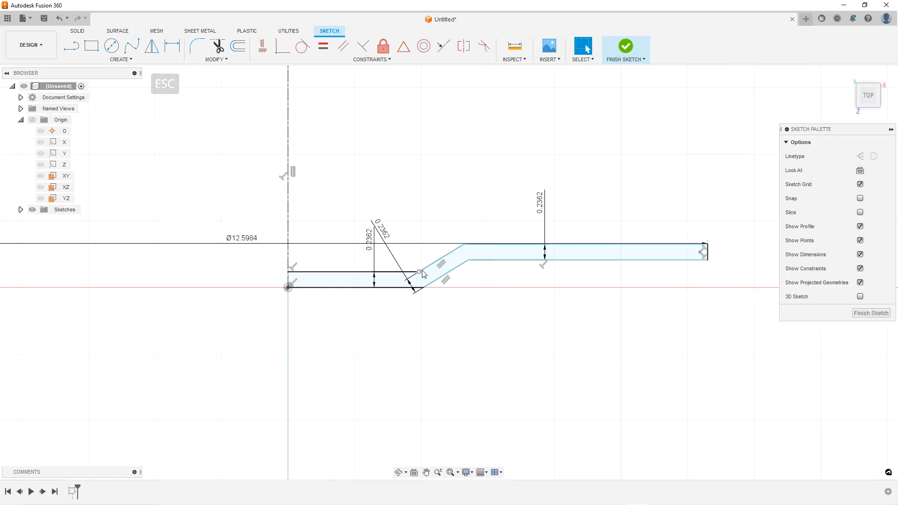
Set the upper horizontal segment's thickness to 4.5 mm
double_click(545, 206)
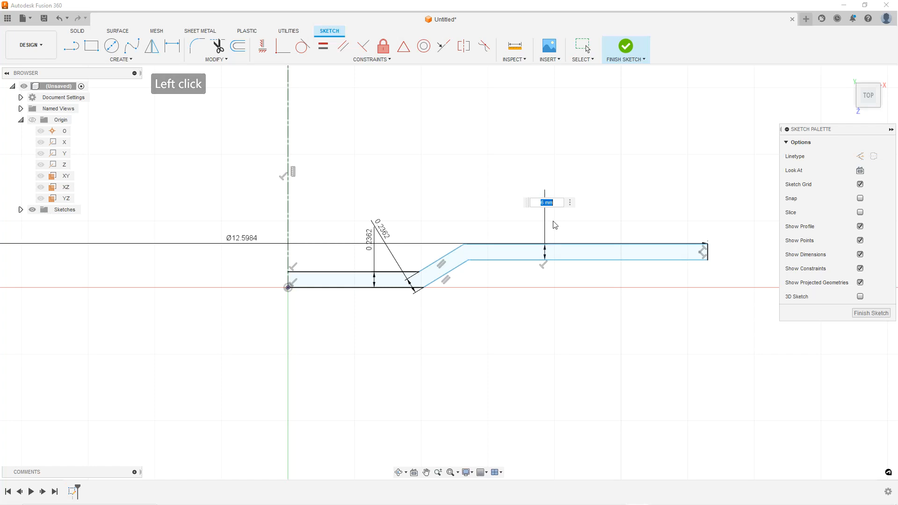
key(BackSpace)
text(.5mm)
key(Return)
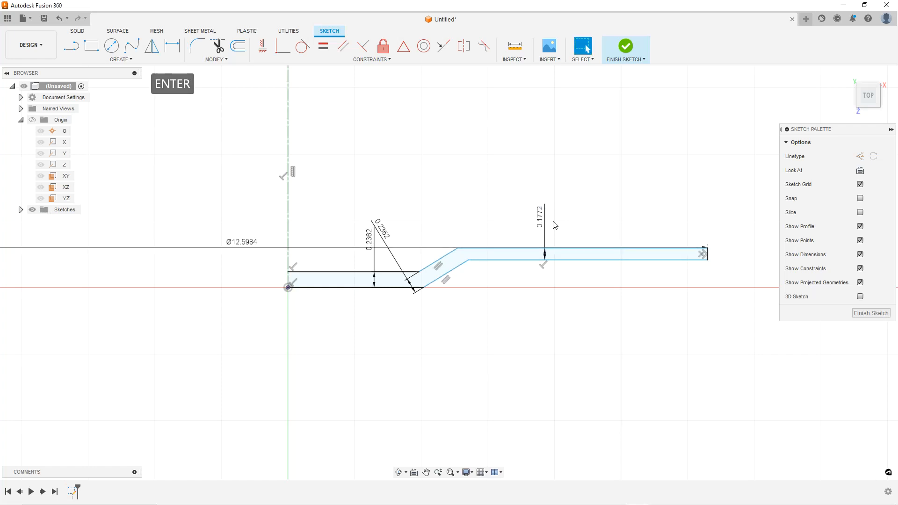
Set the angled segment's thickness dimension to 4.5 mm
scroll(593, 296, up, 2)
click(379, 207)
double_click(384, 204)
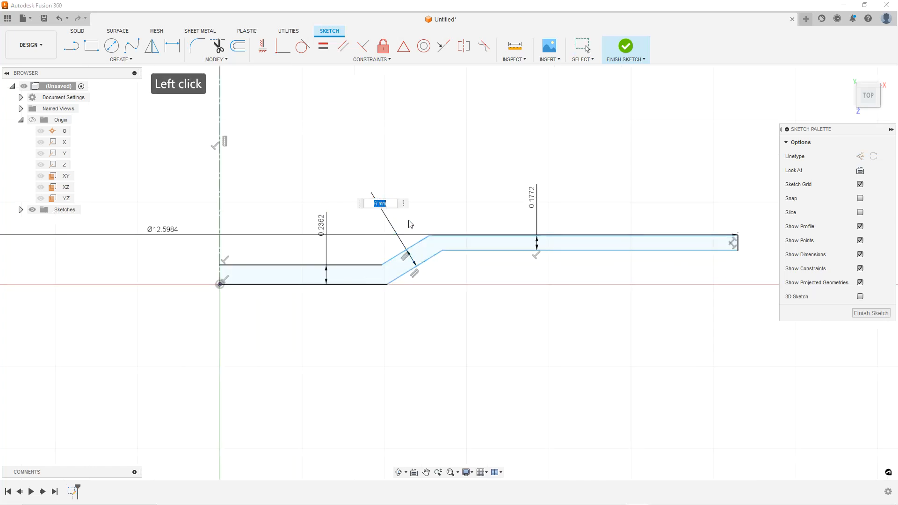
text(4.5mm)
key(Return)
key(Escape)
key(Escape)
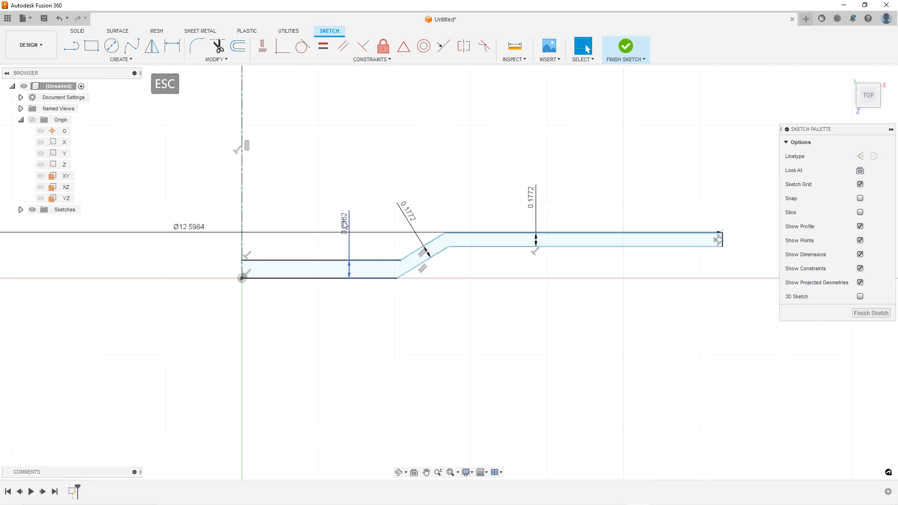
Drag the lower bend point rightwards to lengthen the lower horizontal segment
click(437, 325)
scroll(437, 324, down, 3)
scroll(533, 290, up, 1)
scroll(461, 278, up, 2)
drag(401, 269, 477, 271)
click(457, 199)
scroll(477, 262, down, 2)
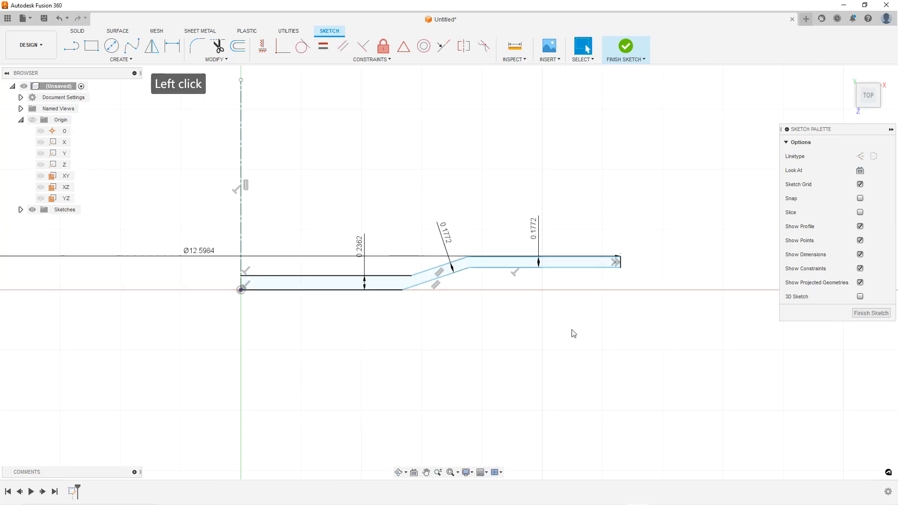
scroll(568, 327, up, 1)
key(Escape)
key(Escape)
Dimension the vertical offset between the lower and upper horizontal segments as 10 mm
click(172, 46)
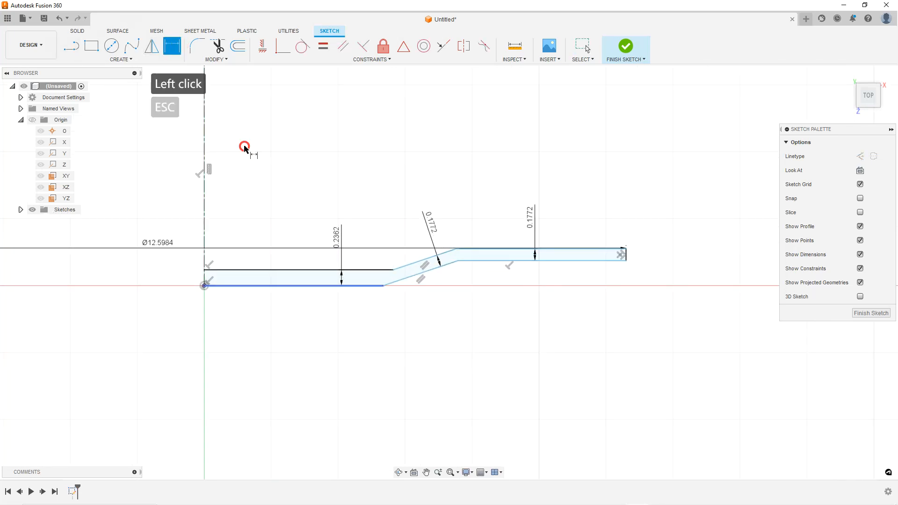
click(380, 284)
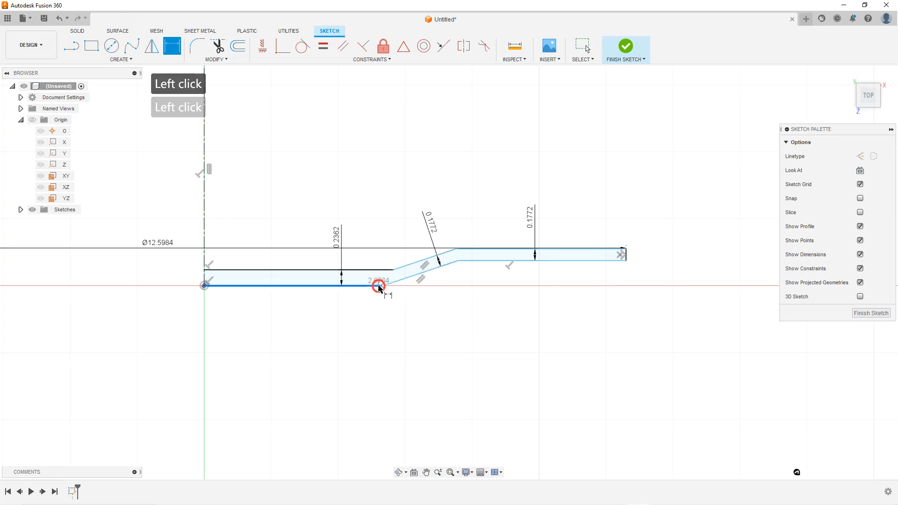
click(478, 263)
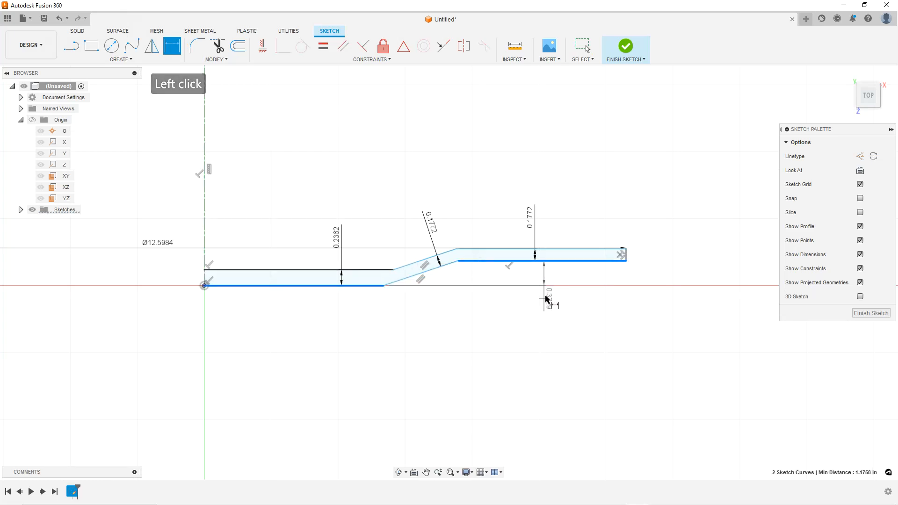
click(503, 321)
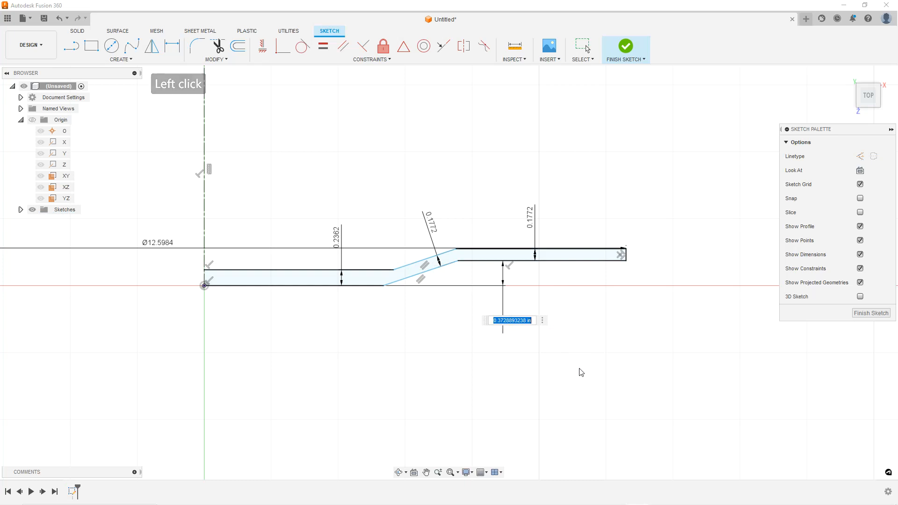
key(Return)
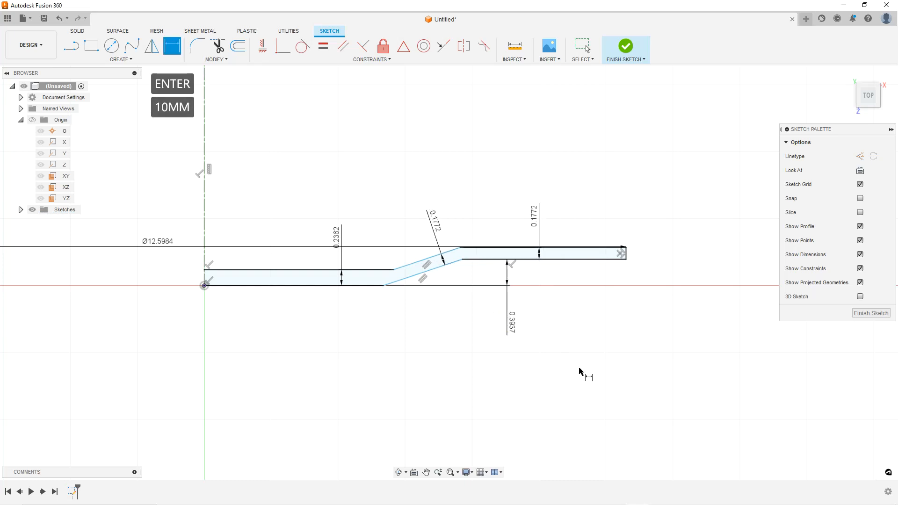
key(Escape)
key(Escape)
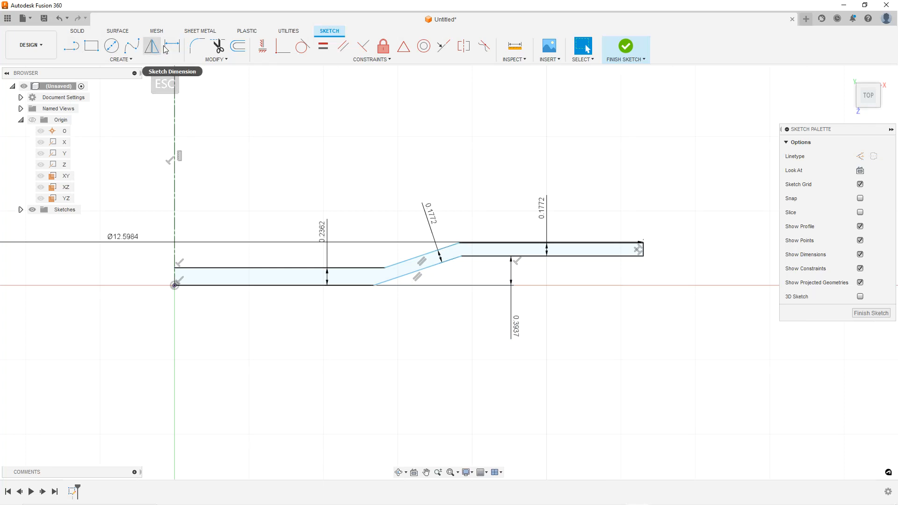
Dimension the angle between the lower segment and the angled segment as 10°
click(172, 46)
click(401, 276)
click(371, 288)
click(454, 278)
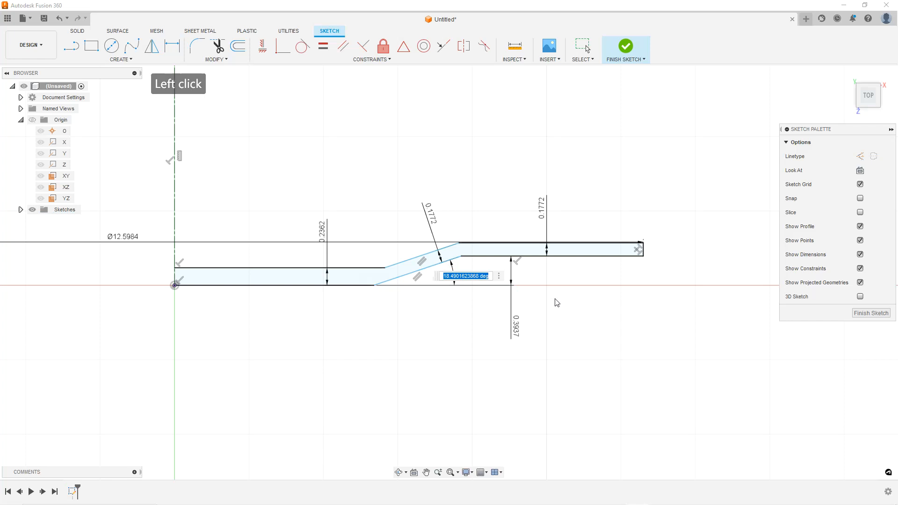
key(Return)
key(Escape)
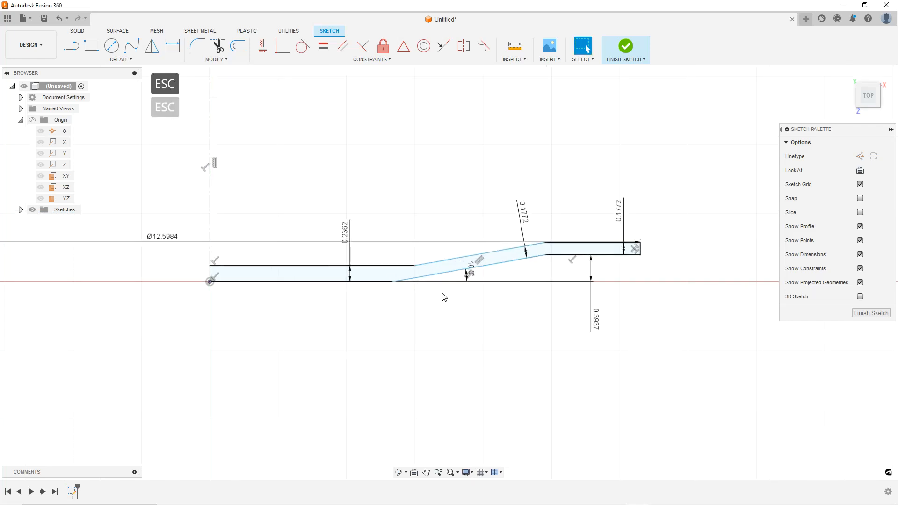
Drag the angled segment leftwards to shift the lower bend
drag(412, 266, 358, 263)
click(366, 132)
scroll(439, 276, down, 2)
scroll(435, 275, up, 1)
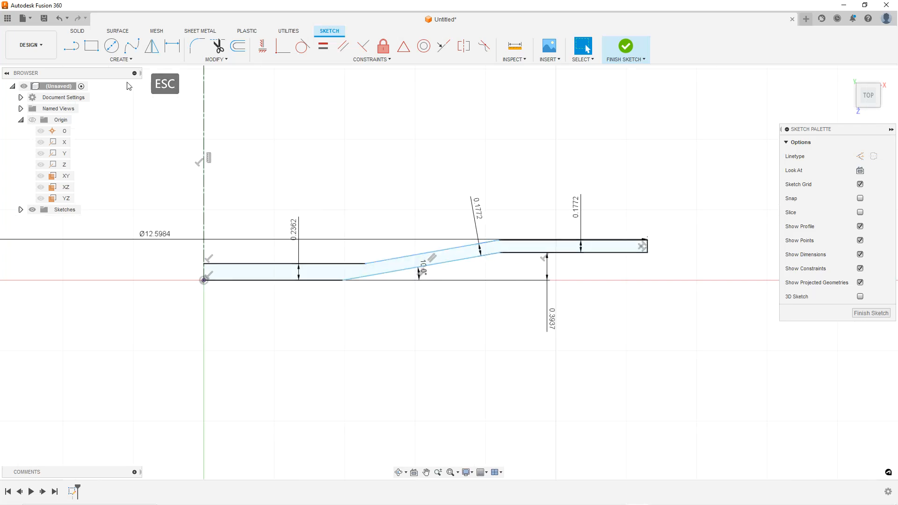
Dimension the lower bend point's distance from the vertical centerline
click(342, 281)
click(206, 257)
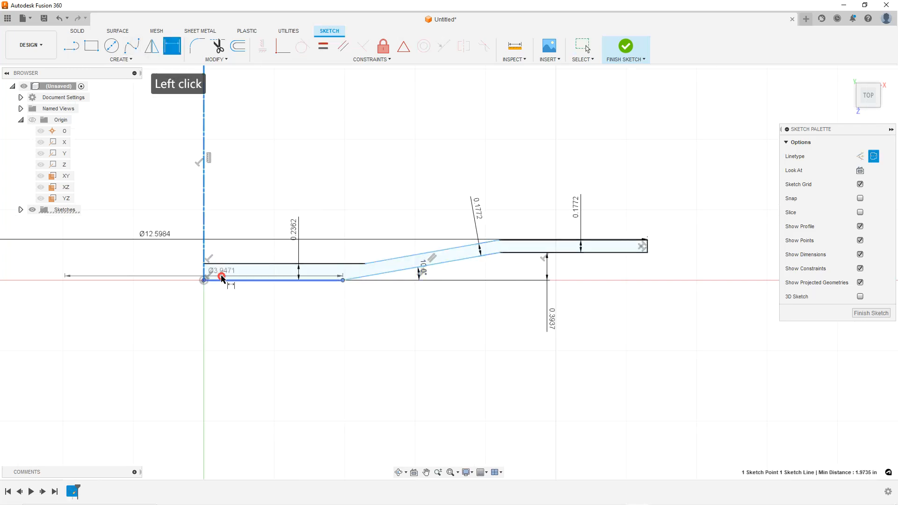
click(212, 314)
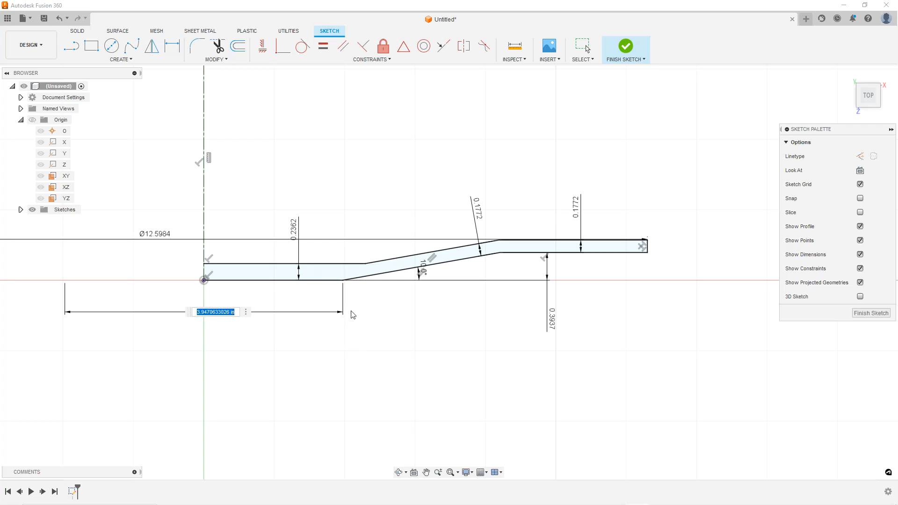
key(Return)
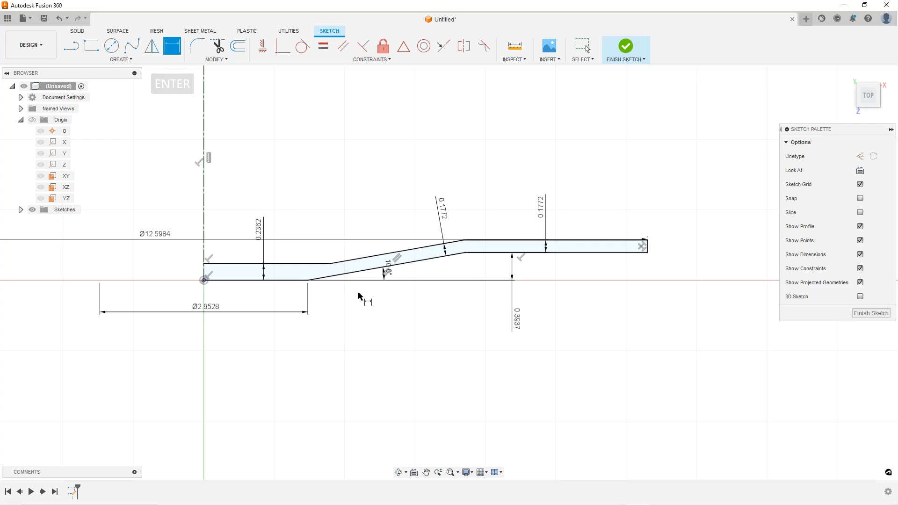
Set the lower bend dimension to 100 m
double_click(205, 311)
key(Return)
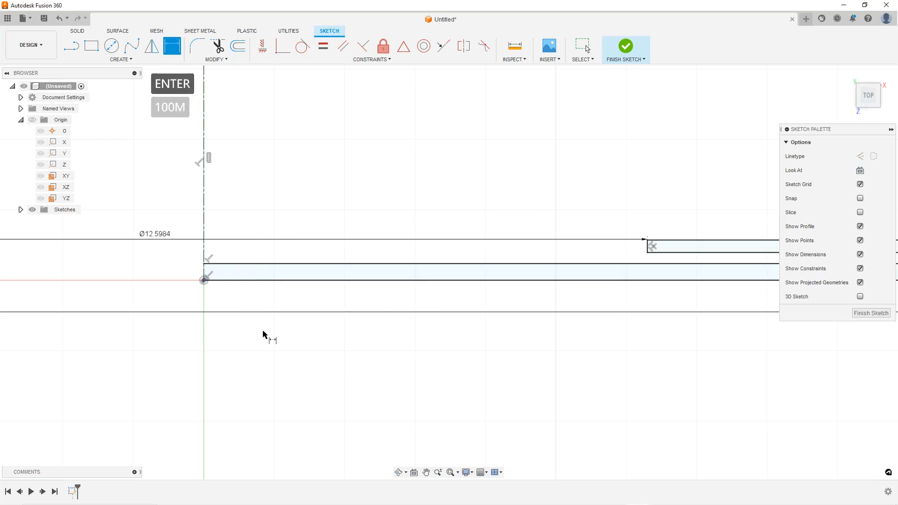
scroll(406, 341, down, 5)
scroll(412, 343, down, 8)
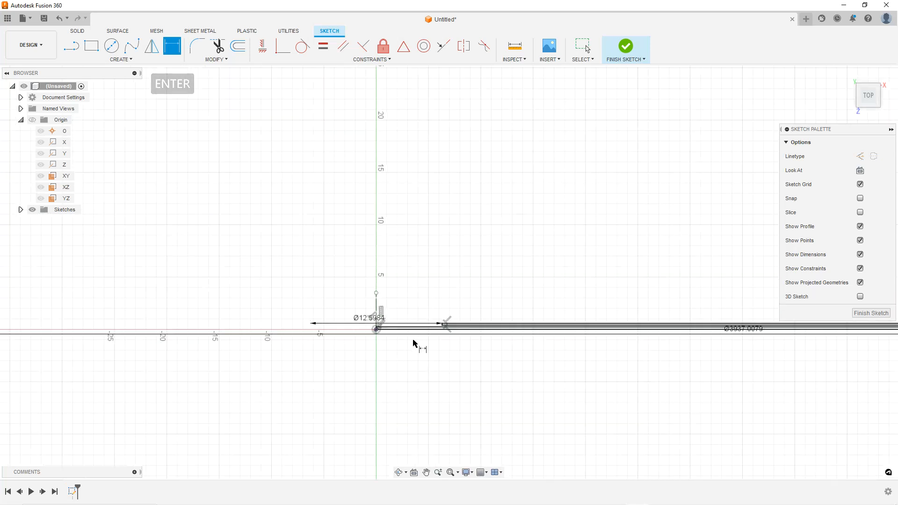
Correct the lower bend dimension to 100 mm
key(Escape)
scroll(537, 353, up, 2)
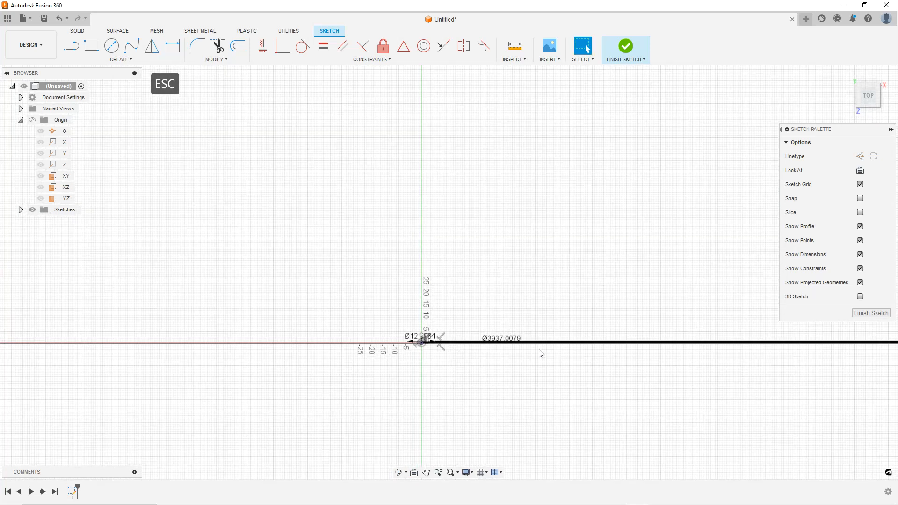
click(499, 327)
key(Escape)
drag(499, 326, 399, 369)
scroll(387, 388, down, 2)
key(Escape)
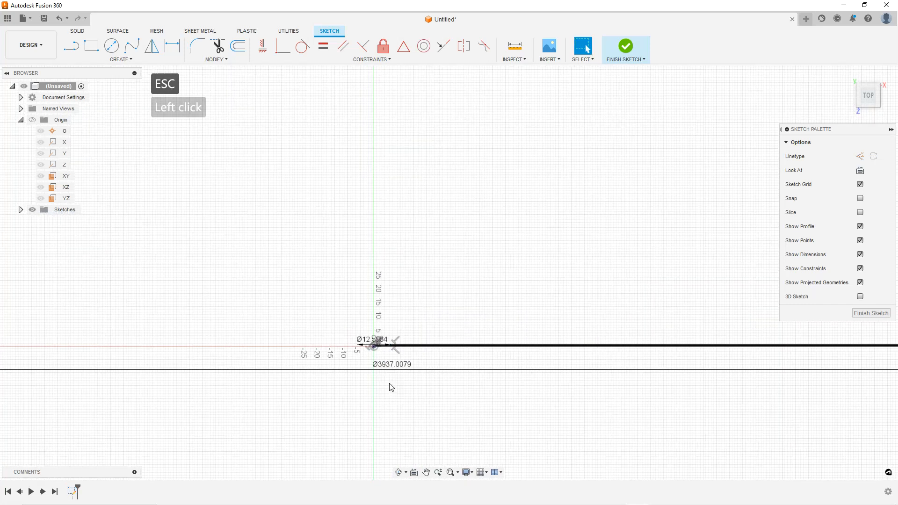
key(Escape)
scroll(389, 385, up, 2)
scroll(392, 357, up, 2)
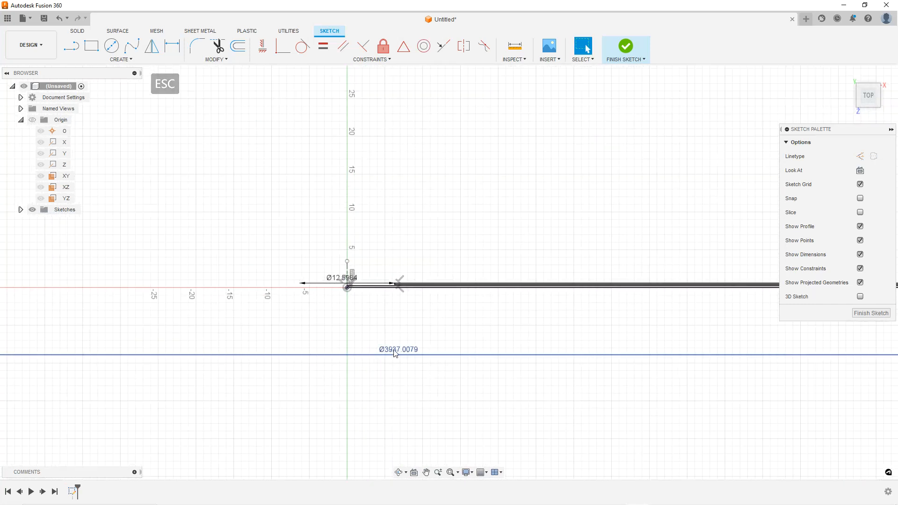
double_click(392, 355)
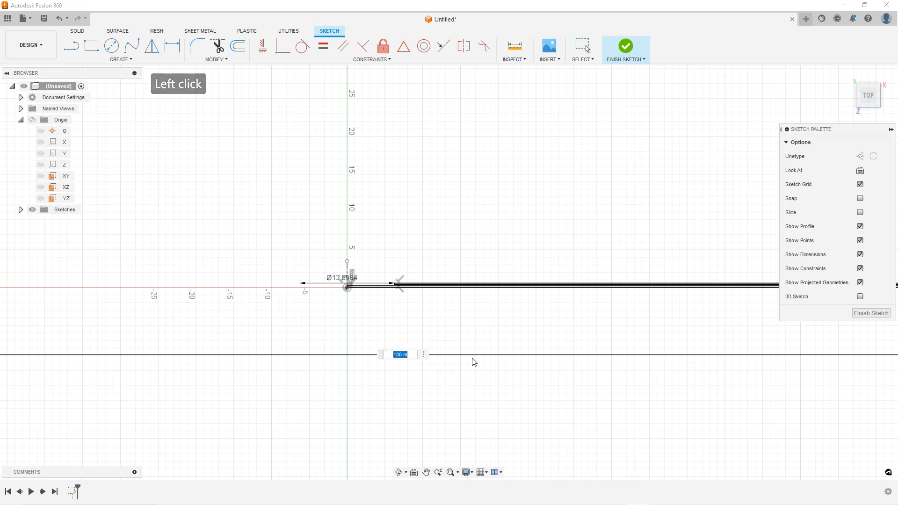
click(414, 355)
text(m)
key(Return)
Move the lower bend dimension closer to the profile
scroll(393, 373, up, 4)
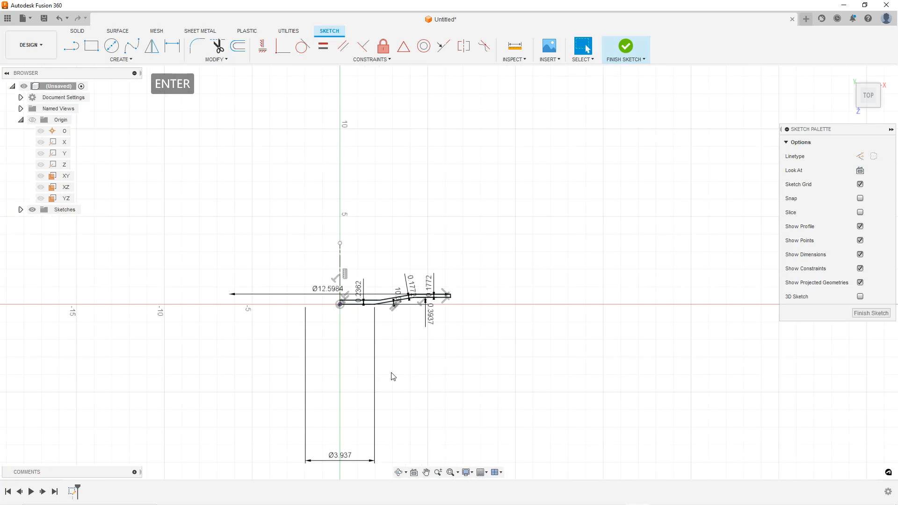
scroll(406, 321, down, 2)
key(Escape)
drag(333, 465, 331, 318)
scroll(389, 313, up, 2)
scroll(374, 320, up, 3)
click(517, 327)
scroll(517, 327, up, 1)
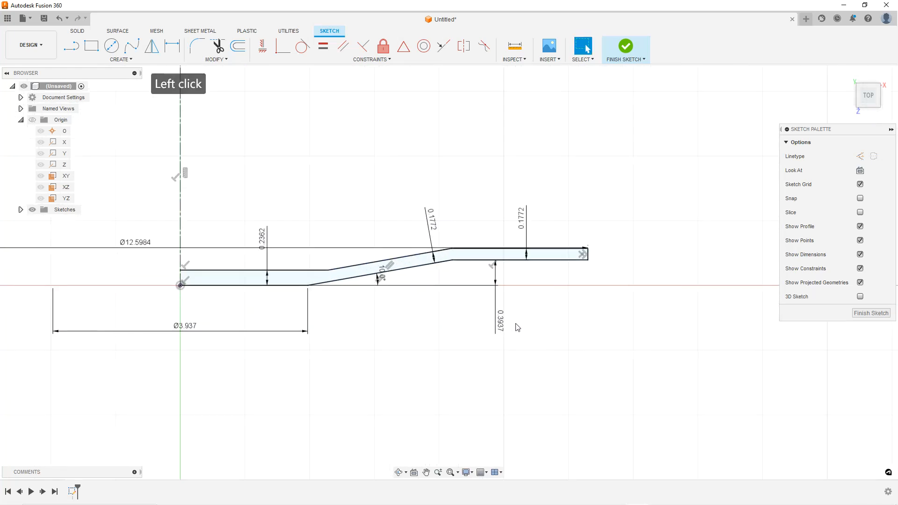
click(441, 327)
scroll(502, 308, down, 2)
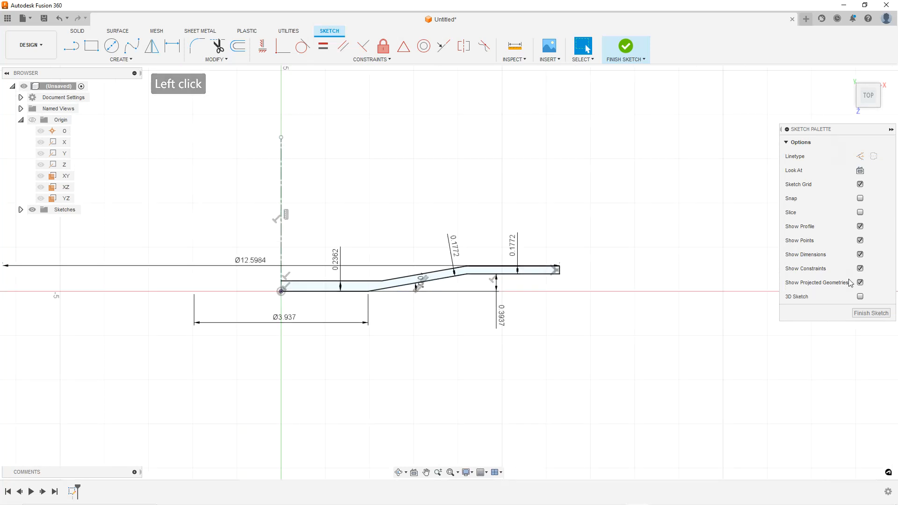
Finish the sketch and orbit to view the profile in 3D
click(870, 313)
mouse_move(605, 292)
shift+middle_down()
mouse_move(537, 276)
mouse_move(506, 301)
mouse_move(444, 277)
shift+middle_up()
scroll(437, 271, up, 1)
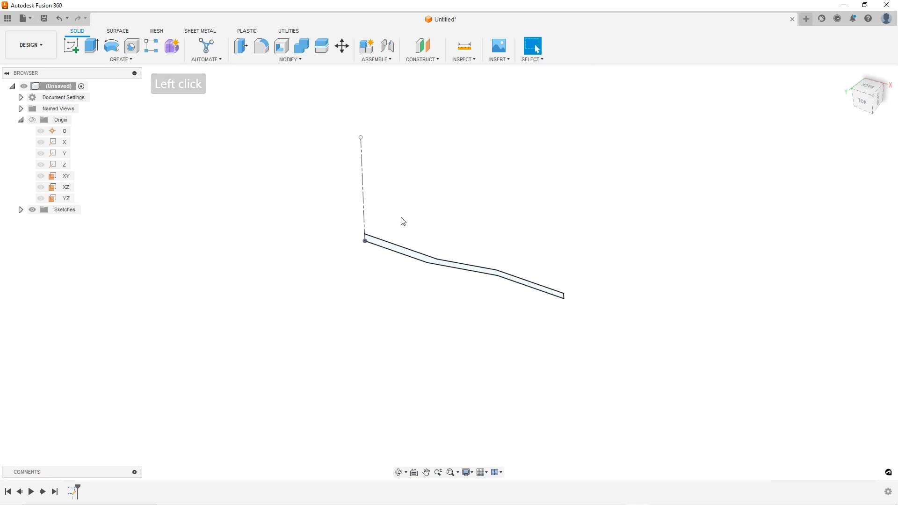
Revolve the bent strip profile a full 360 deg around the vertical sketch line into a new body
click(111, 47)
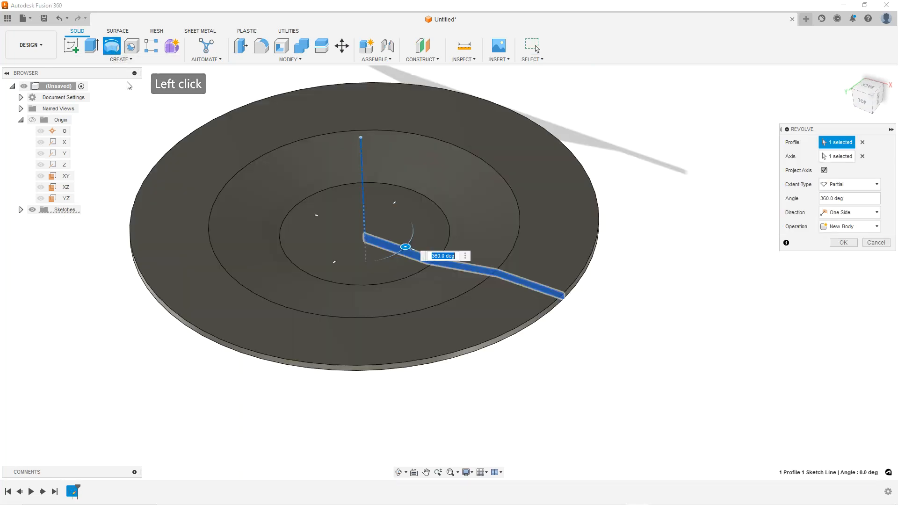
click(844, 243)
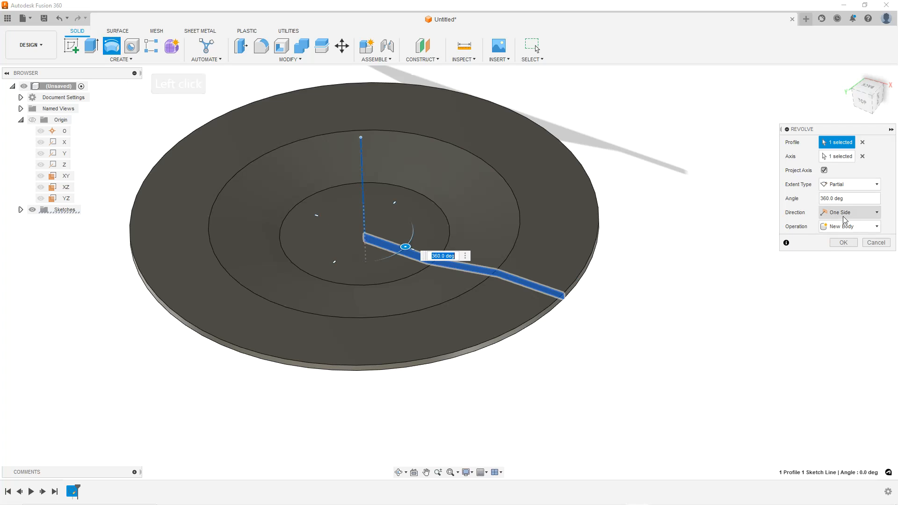
scroll(250, 305, down, 1)
mouse_move(250, 306)
shift+middle_down()
mouse_move(260, 246)
mouse_move(255, 312)
shift+middle_up()
click(589, 341)
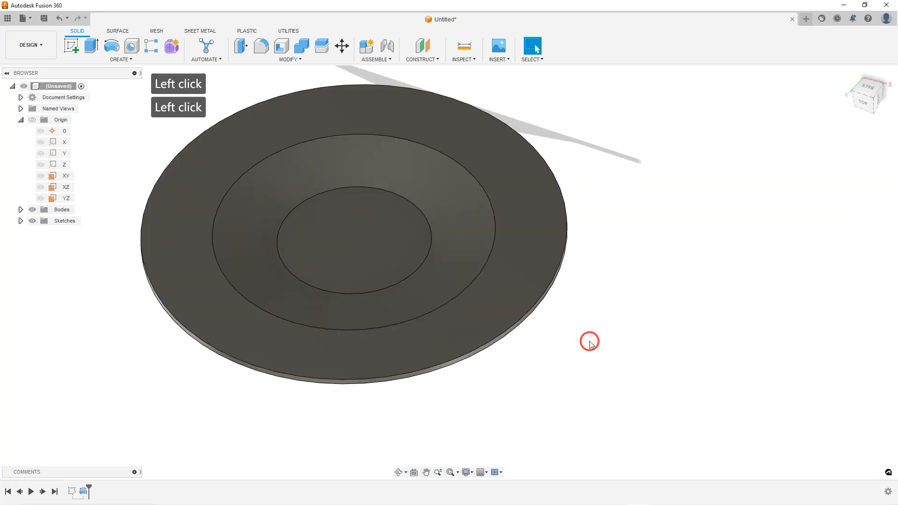
Start a Fillet and select the four circular bend edges of the dished disc
scroll(528, 339, down, 1)
shift+middle_drag(437, 237, 441, 257)
click(230, 215)
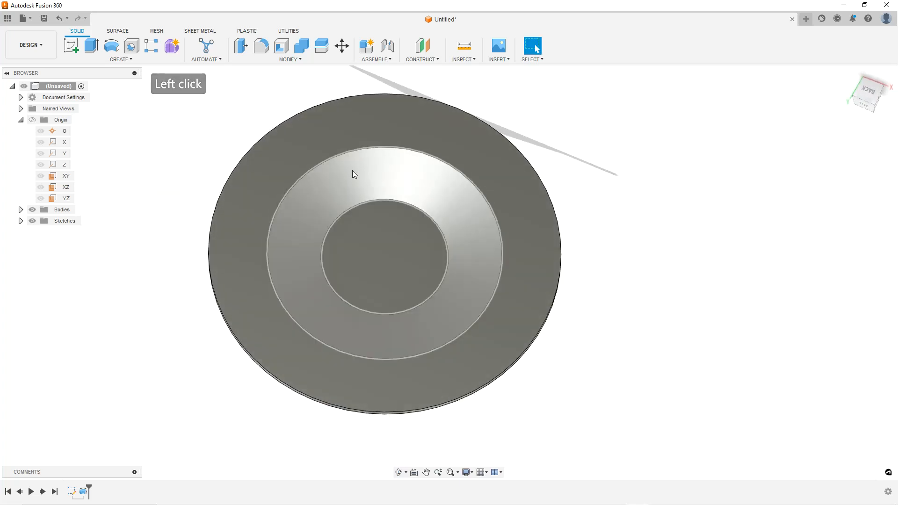
click(617, 282)
shift+middle_drag(497, 303, 475, 278)
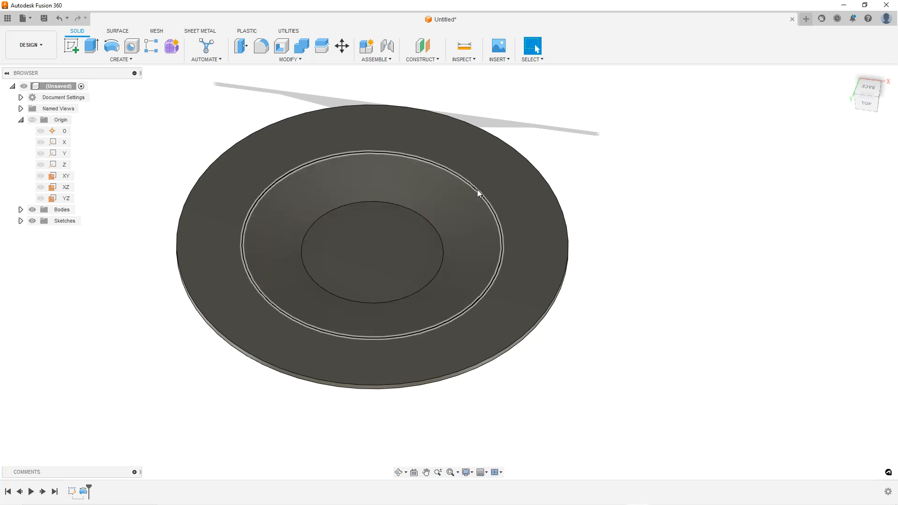
click(197, 140)
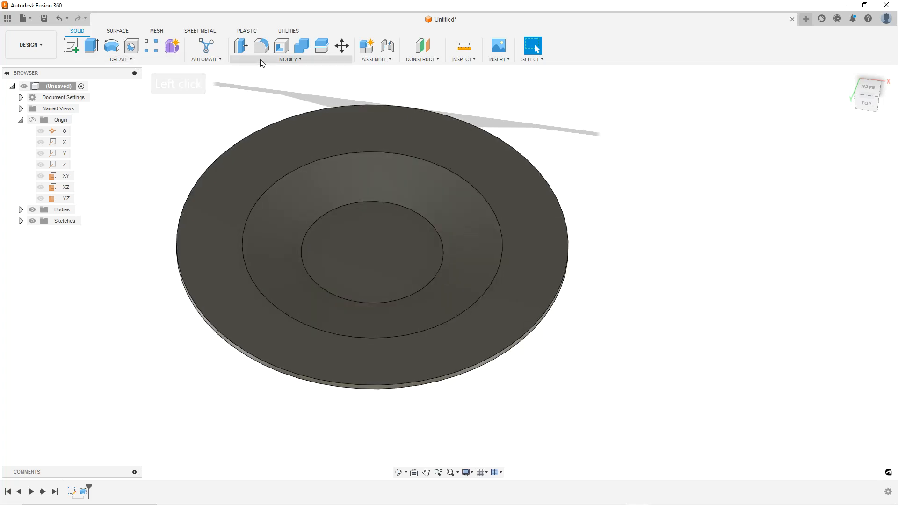
click(261, 47)
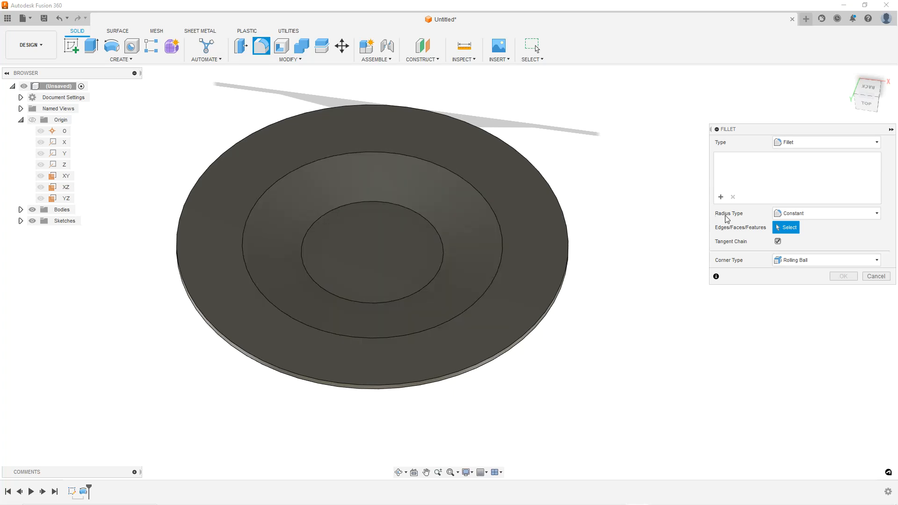
shift+middle_drag(429, 229, 383, 246)
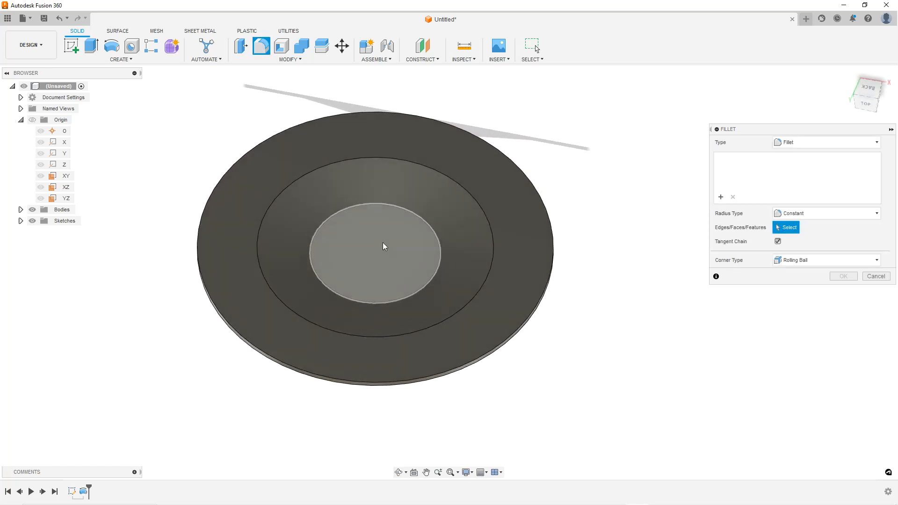
scroll(386, 240, down, 2)
scroll(385, 227, up, 2)
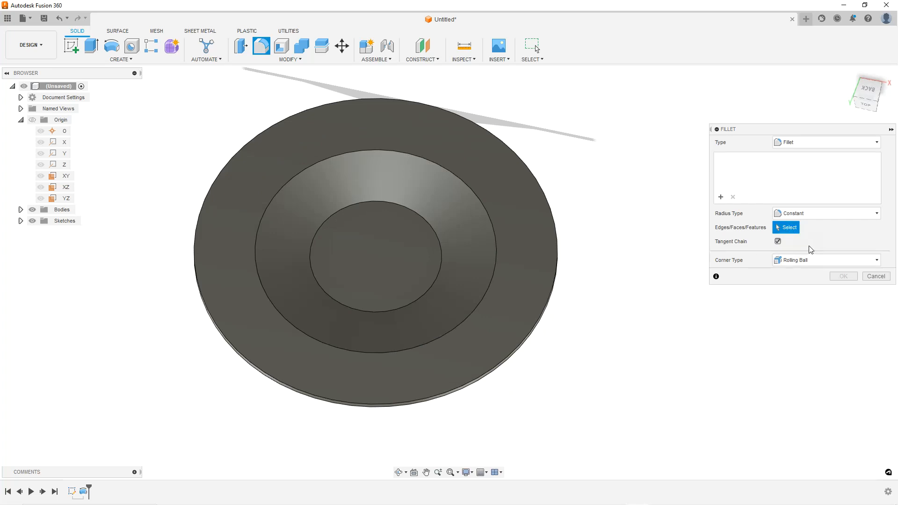
click(430, 224)
click(485, 209)
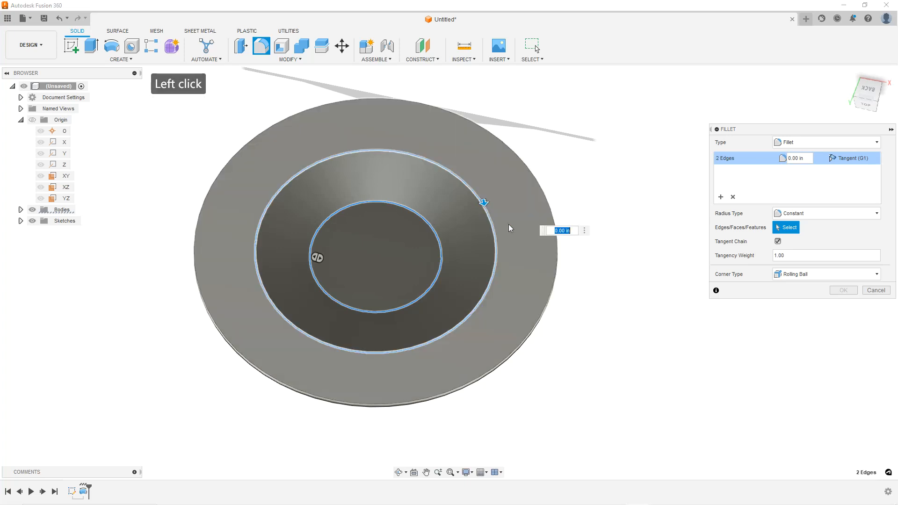
shift+middle_drag(457, 297, 411, 229)
click(412, 227)
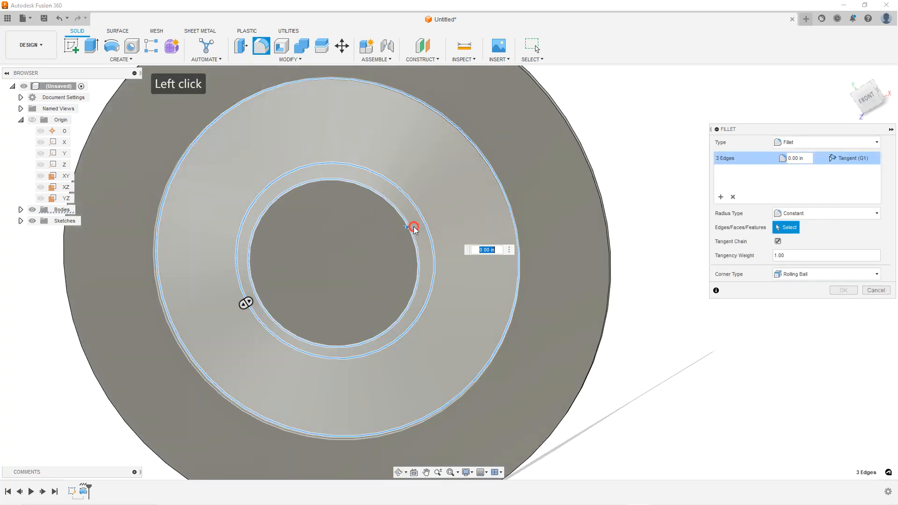
click(508, 204)
scroll(471, 215, down, 2)
shift+middle_drag(470, 215, 486, 245)
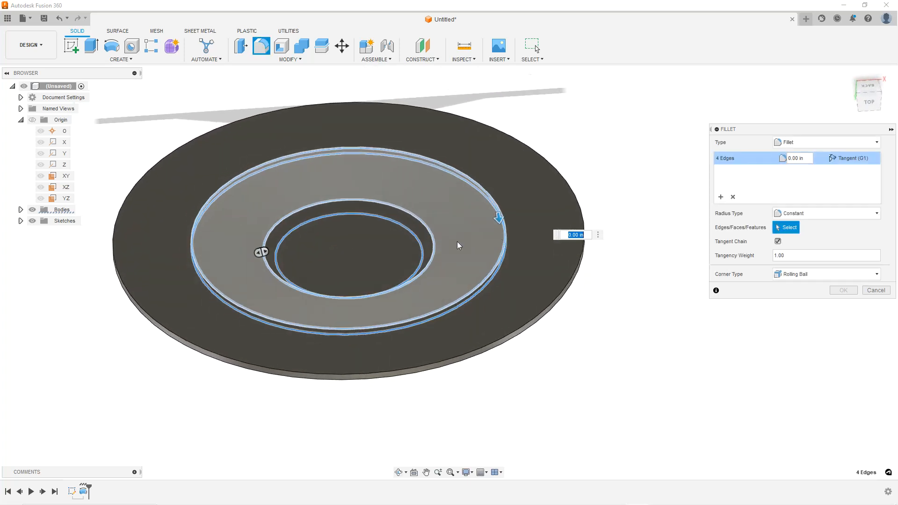
Set the fillet radius to 10 mm
click(797, 158)
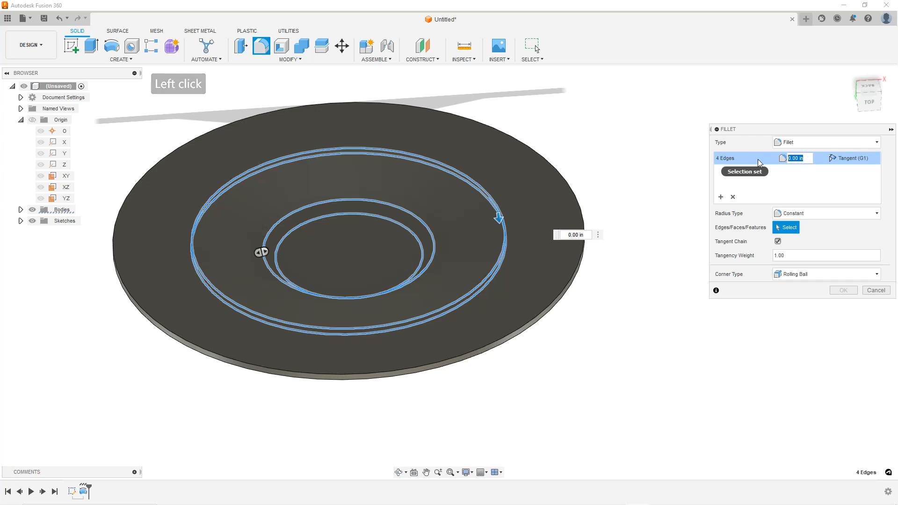
text(10mm)
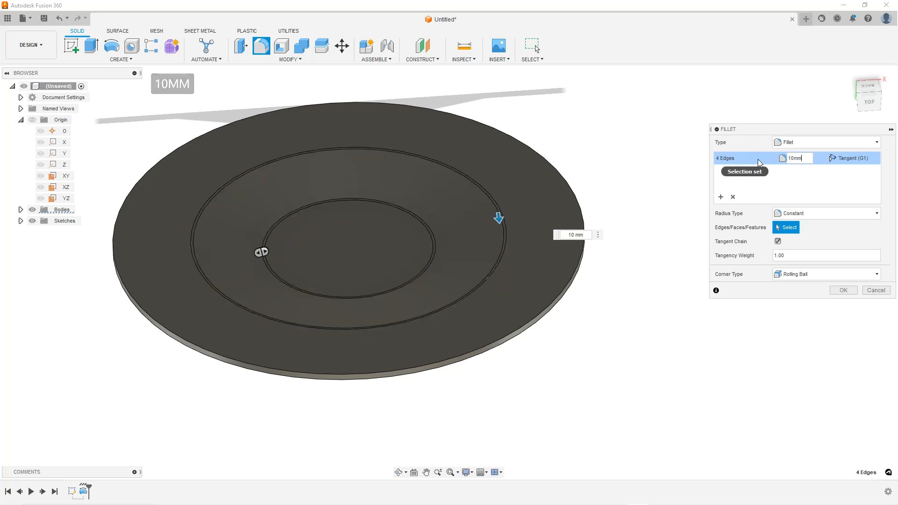
shift+middle_drag(461, 284, 460, 263)
scroll(430, 244, up, 1)
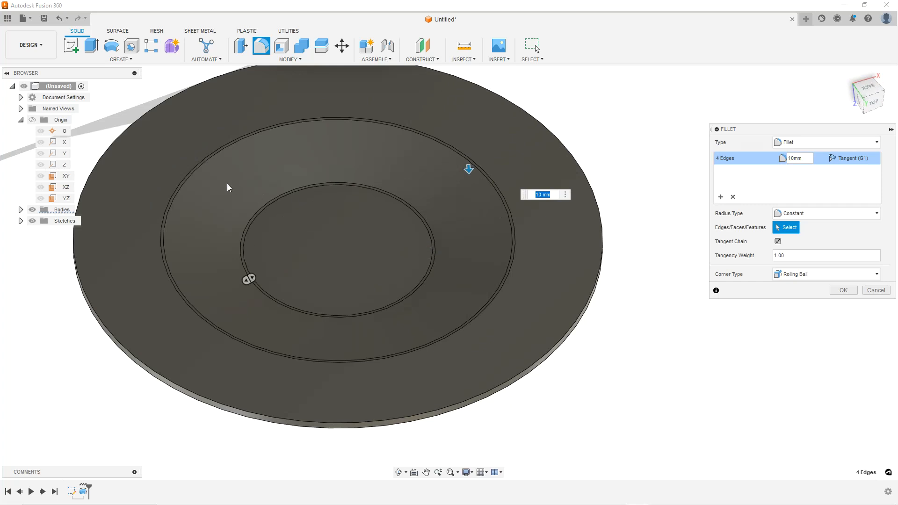
Set the fillet radius to 25 mm and apply the fillet
click(795, 158)
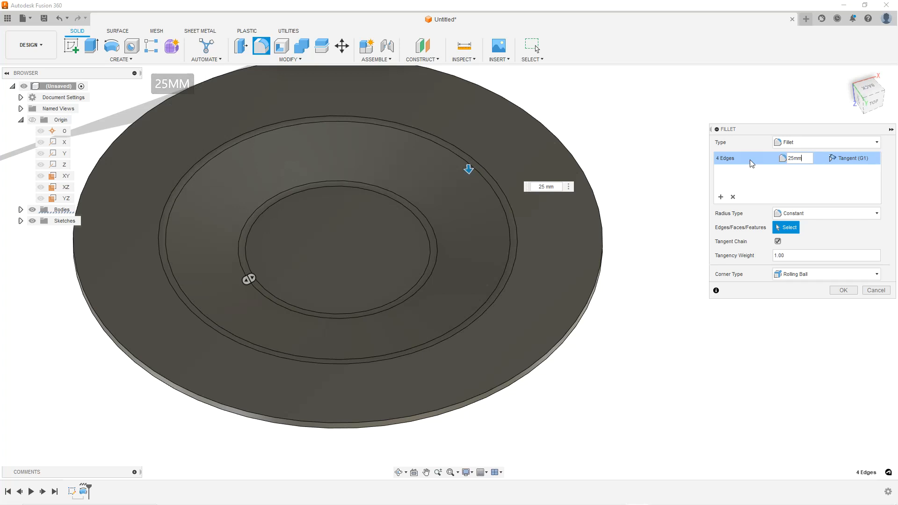
mouse_move(511, 301)
shift+middle_down()
mouse_move(489, 259)
mouse_move(507, 295)
mouse_move(524, 304)
shift+middle_up()
click(843, 290)
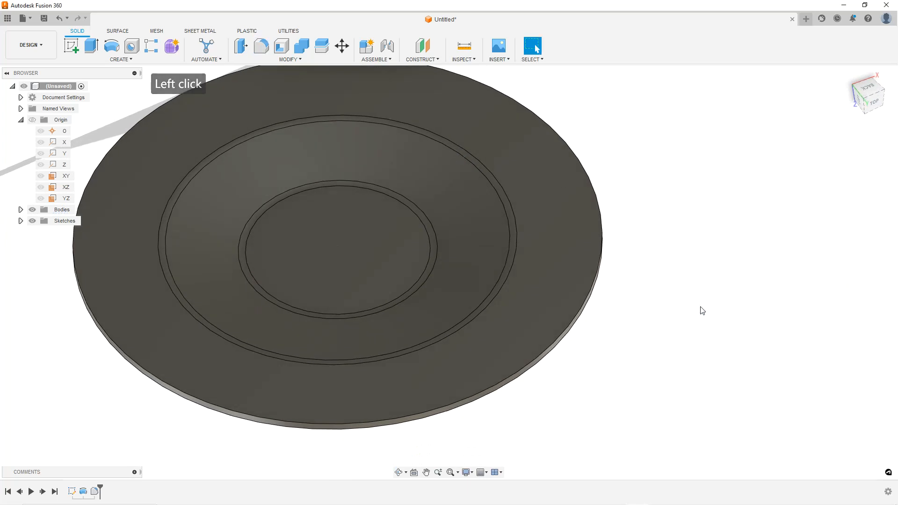
Rename the bent strip sketch as rotor profile
scroll(532, 305, down, 2)
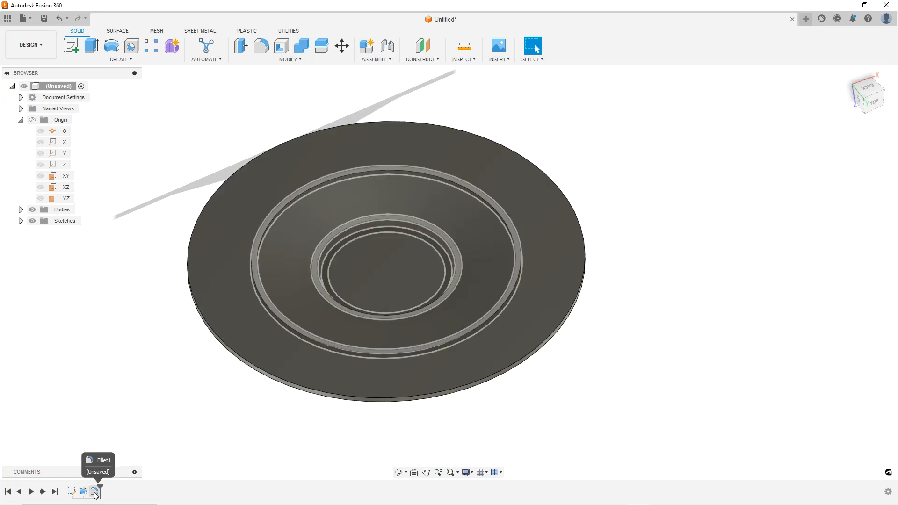
click(21, 221)
double_click(71, 232)
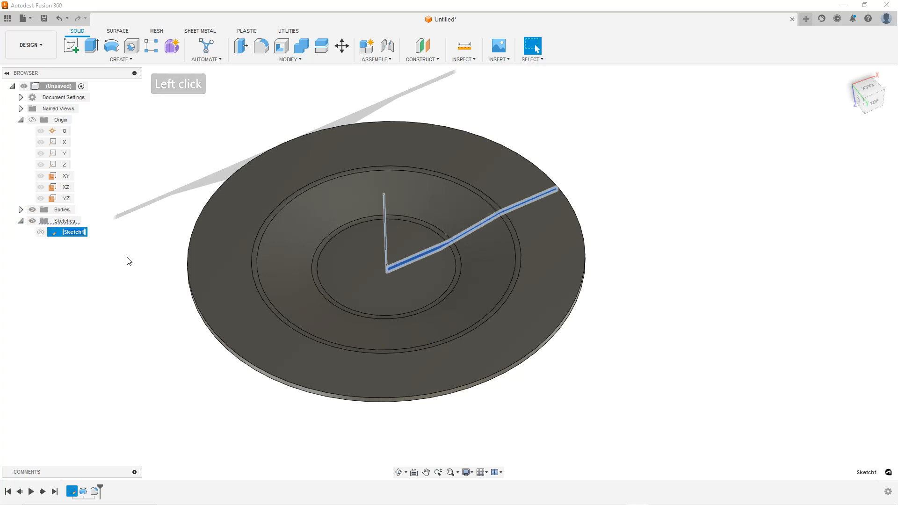
text(rotor proo)
key(BackSpace)
key(BackSpace)
text(ofile)
key(Return)
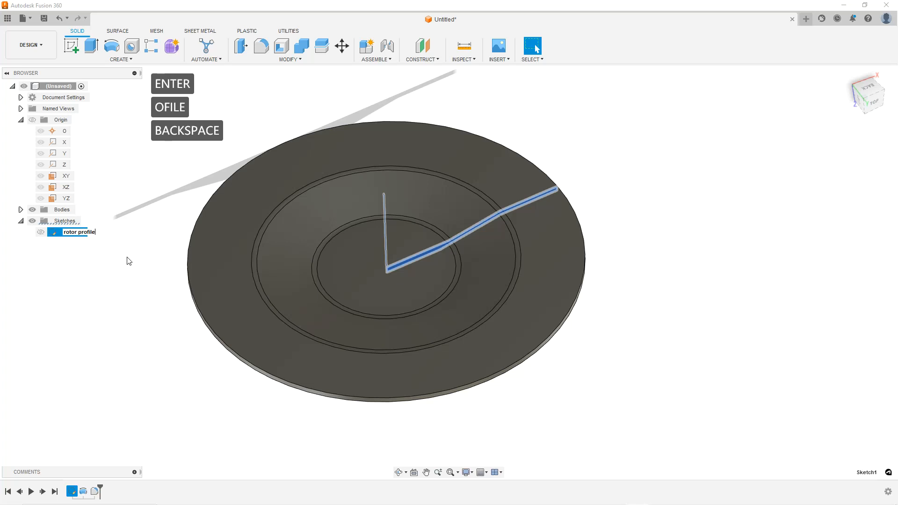
Orbit around the filleted disc to inspect its faces and bends
click(139, 260)
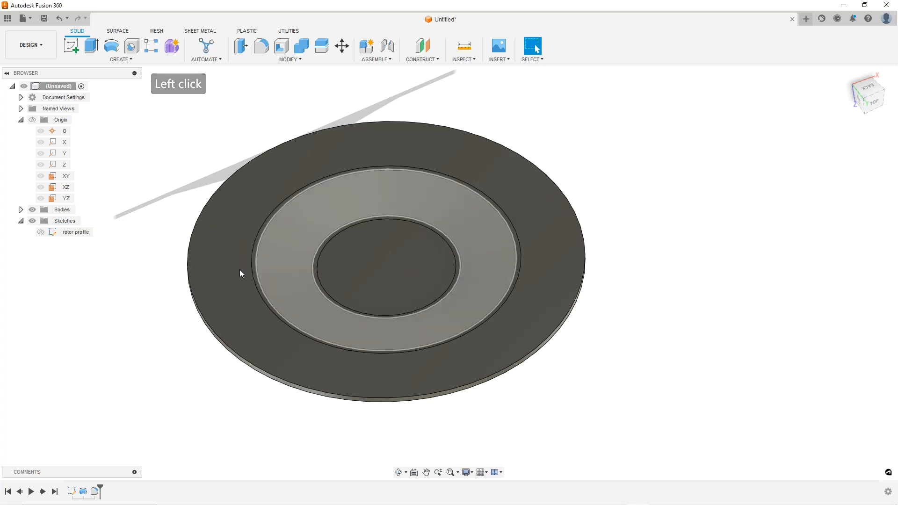
click(604, 278)
scroll(396, 283, down, 1)
mouse_move(396, 283)
shift+middle_down()
mouse_move(394, 210)
mouse_move(391, 285)
shift+middle_up()
scroll(392, 285, up, 2)
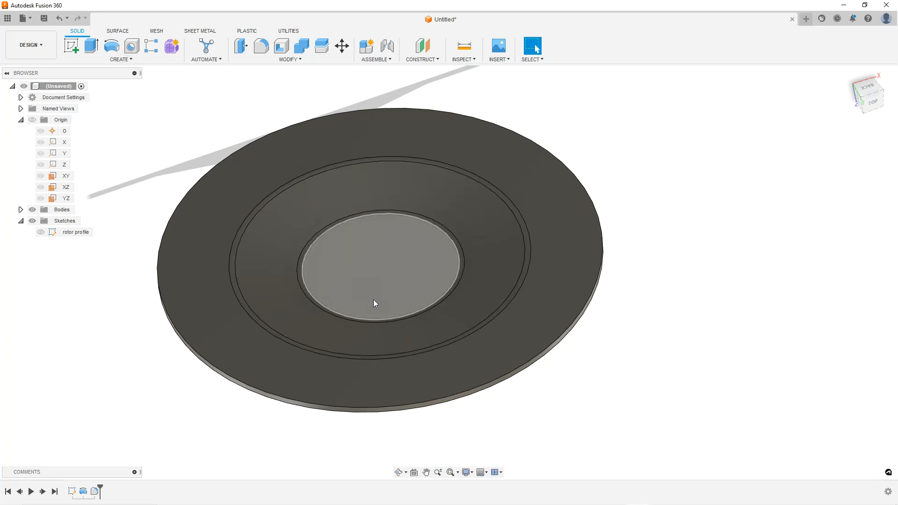
shift+middle_drag(417, 238, 403, 337)
shift+middle_drag(395, 258, 408, 289)
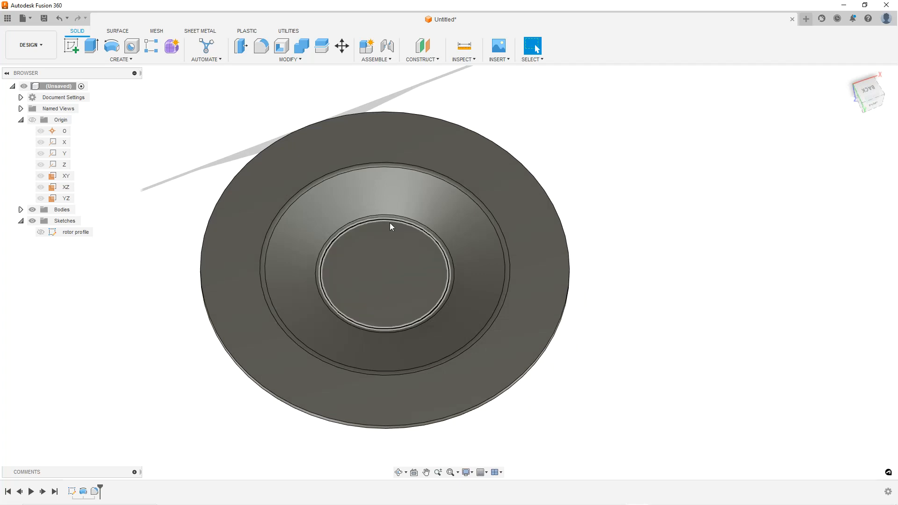
scroll(394, 260, up, 2)
mouse_move(395, 261)
shift+middle_down()
mouse_move(398, 234)
mouse_move(400, 267)
mouse_move(375, 282)
mouse_move(371, 268)
mouse_move(373, 280)
shift+middle_up()
click(565, 159)
right_click(293, 164)
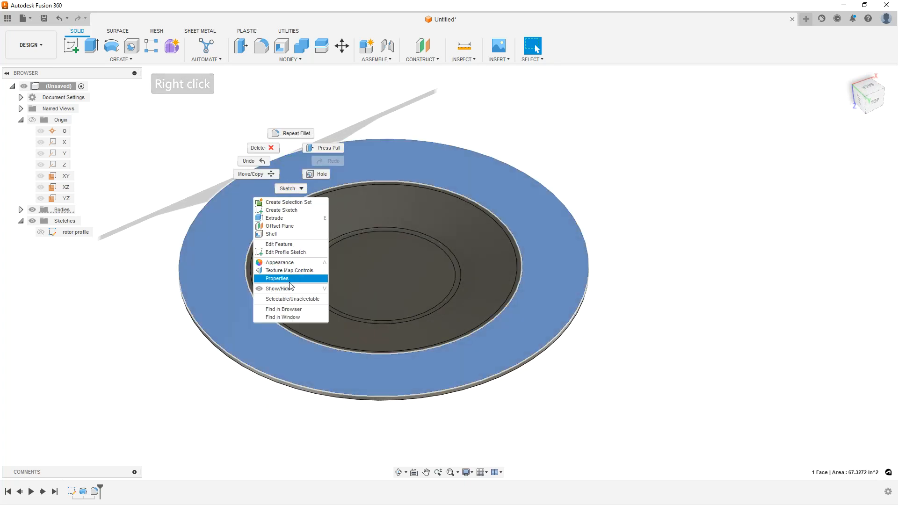
click(500, 198)
mouse_move(430, 245)
shift+middle_down()
mouse_move(429, 226)
mouse_move(429, 260)
shift+middle_up()
click(476, 187)
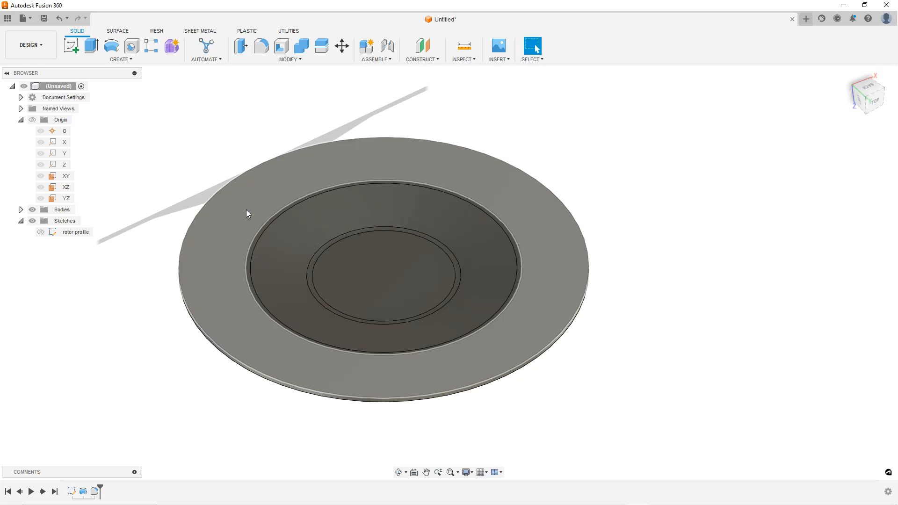
shift+middle_drag(291, 262, 260, 238)
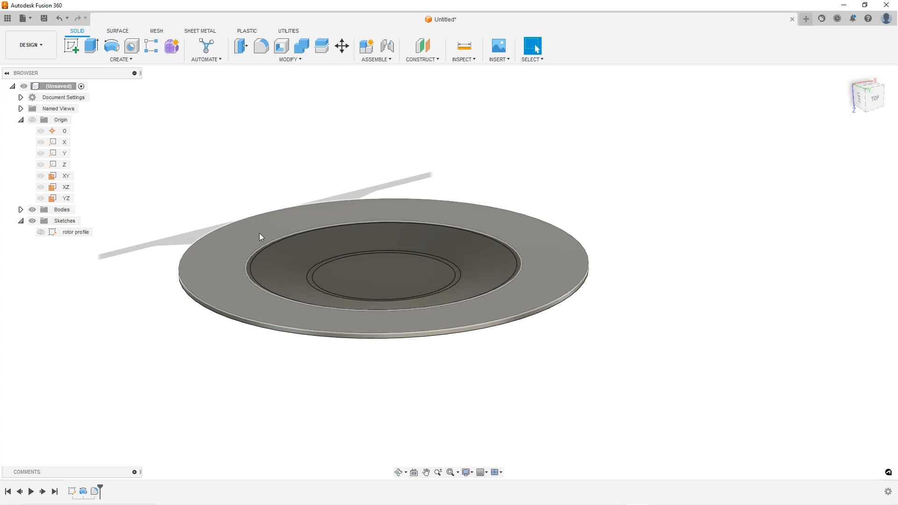
Create a sketch on the disc's outer top face and draw a circle about 2.9 in across, centred on the origin
right_click(259, 233)
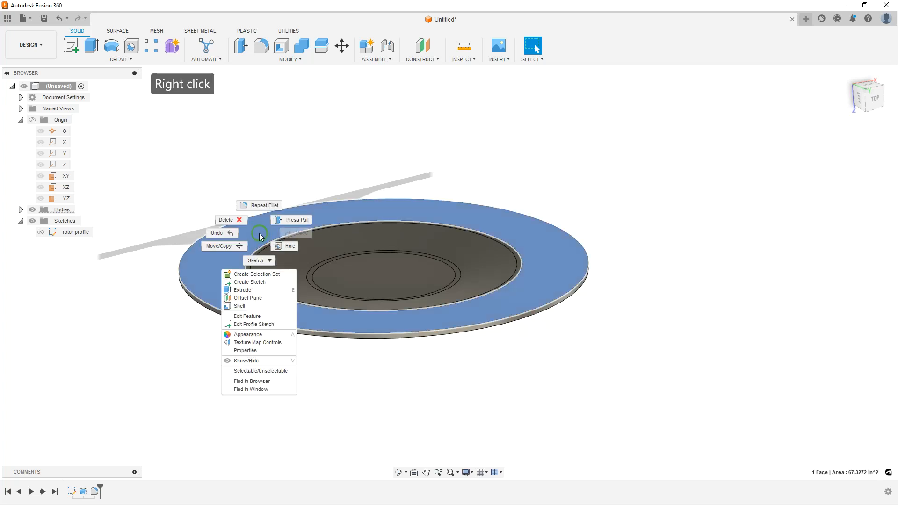
click(250, 282)
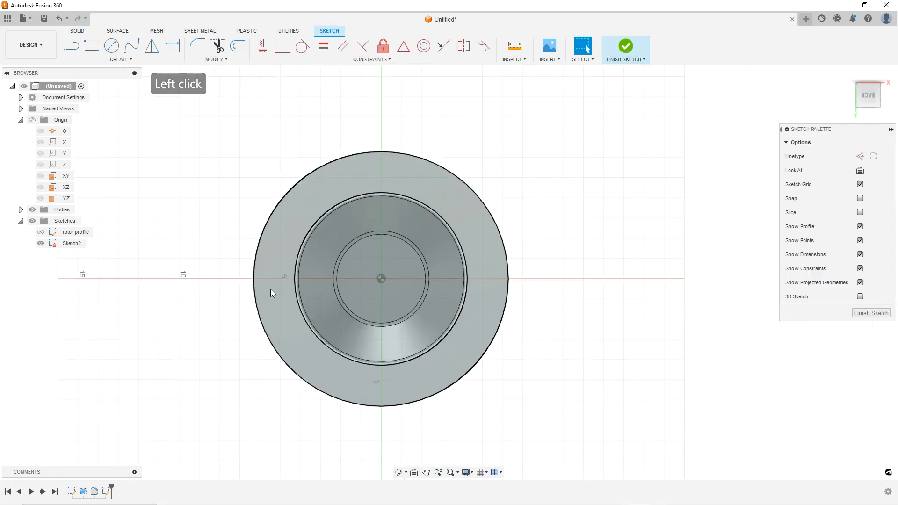
scroll(411, 211, up, 3)
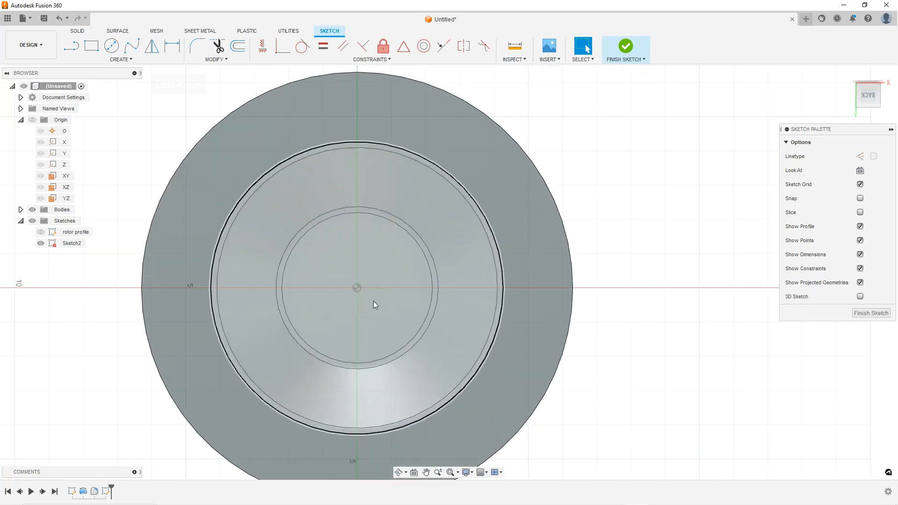
scroll(402, 341, up, 1)
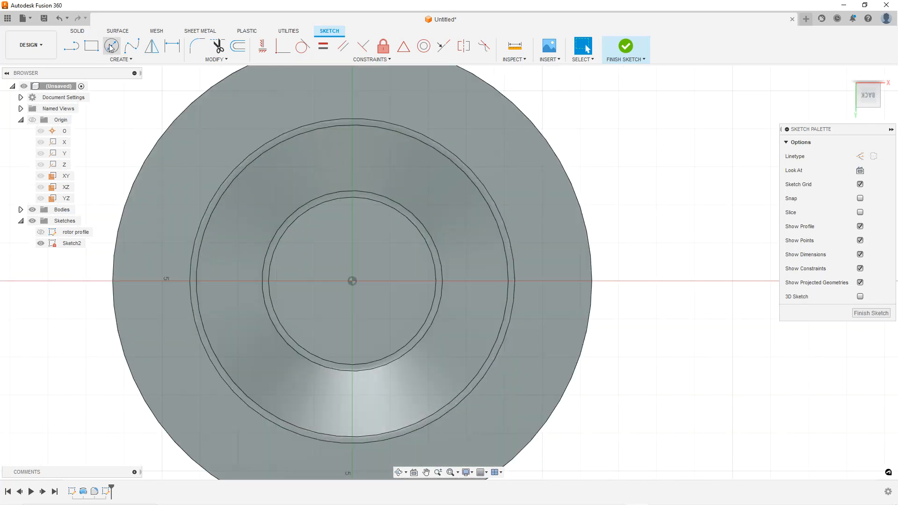
click(111, 47)
click(354, 286)
click(397, 286)
scroll(397, 286, up, 1)
scroll(381, 287, down, 2)
key(Escape)
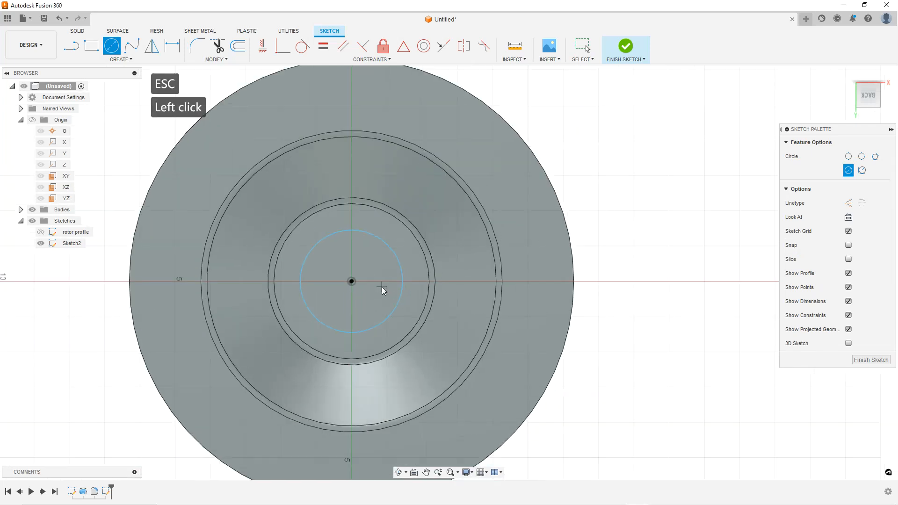
Dimension the circle's diameter to 60 mm and finish the sketch
key(Escape)
key(Escape)
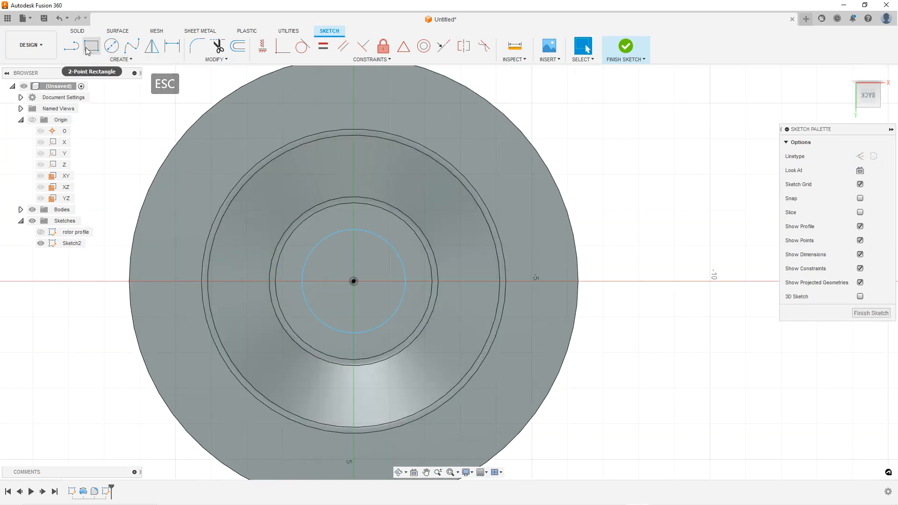
click(403, 266)
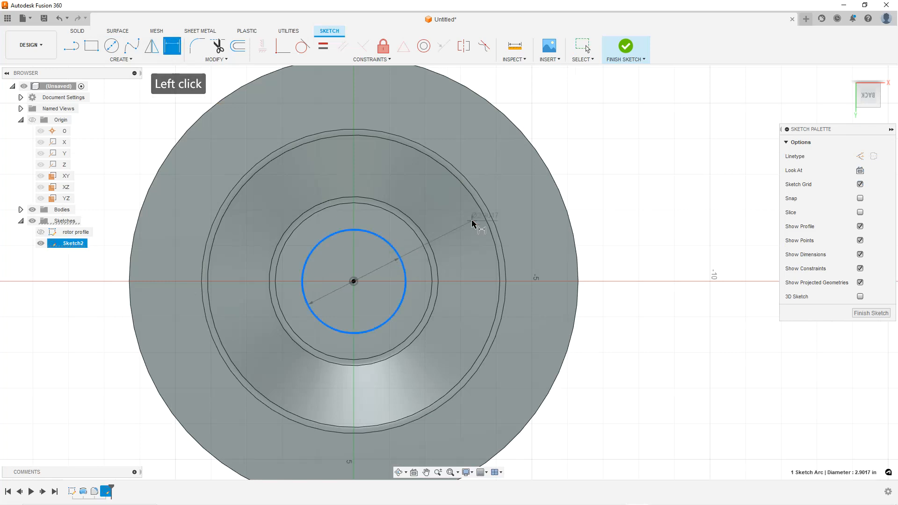
click(450, 219)
text(60mm)
key(Return)
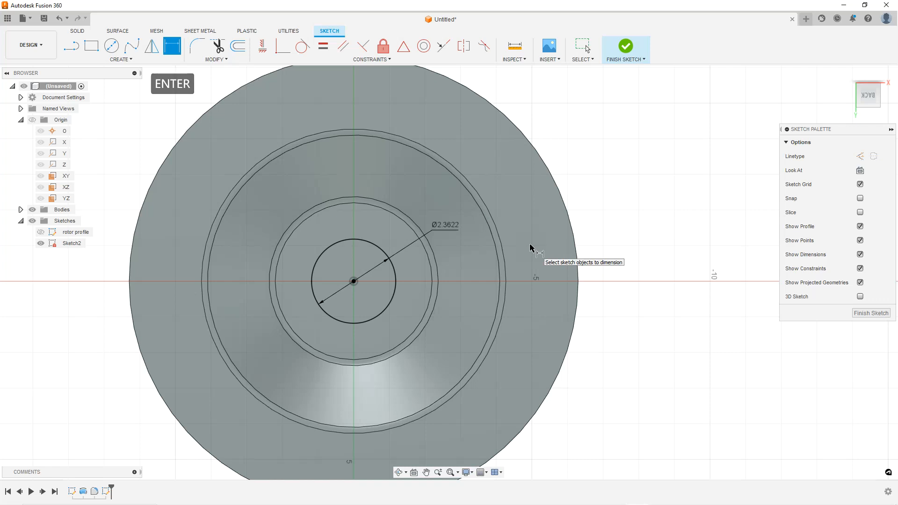
click(874, 313)
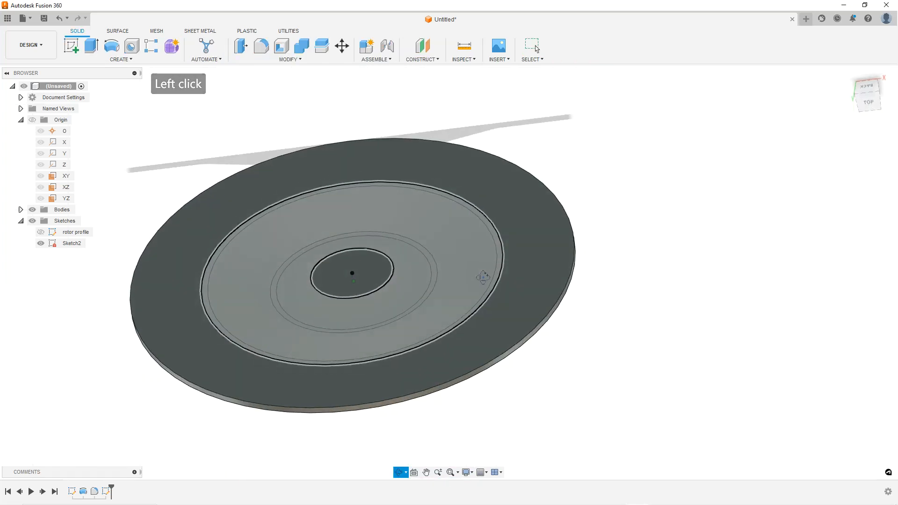
Extrude-cut the 60 mm centre circle through all bodies to open a hole in the disc
click(91, 46)
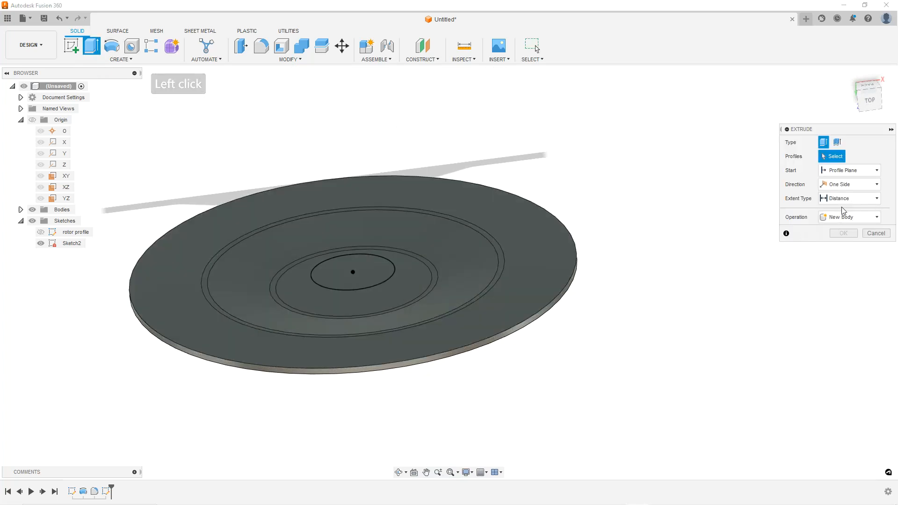
shift+middle_drag(458, 275, 465, 269)
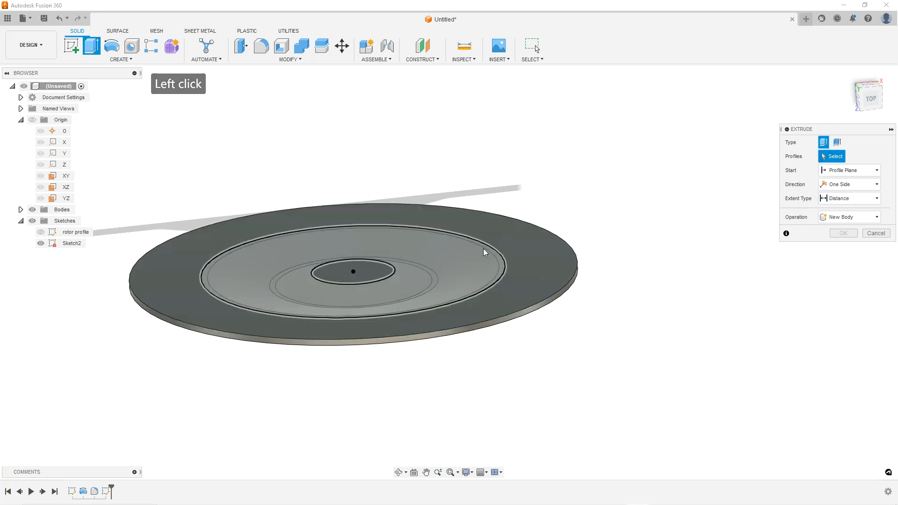
click(360, 278)
drag(352, 263, 385, 360)
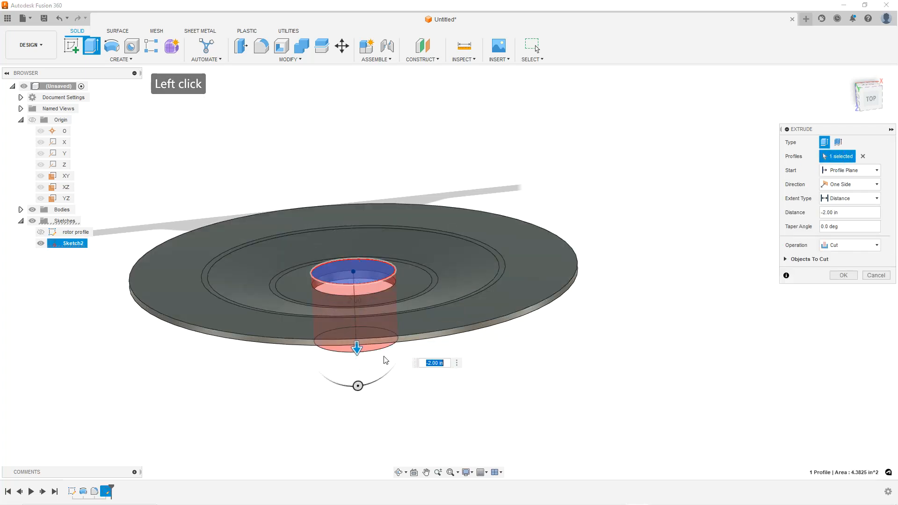
click(876, 199)
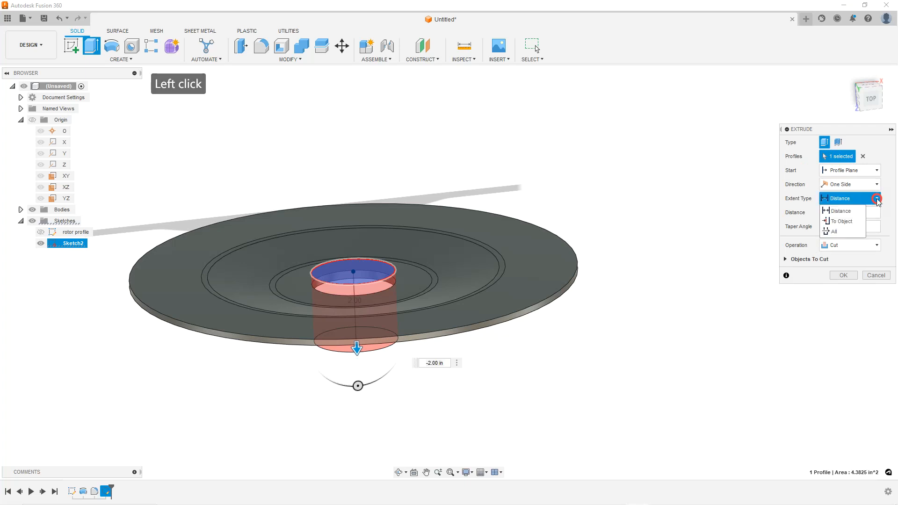
click(840, 235)
mouse_move(366, 286)
shift+middle_down()
mouse_move(371, 274)
mouse_move(355, 297)
shift+middle_up()
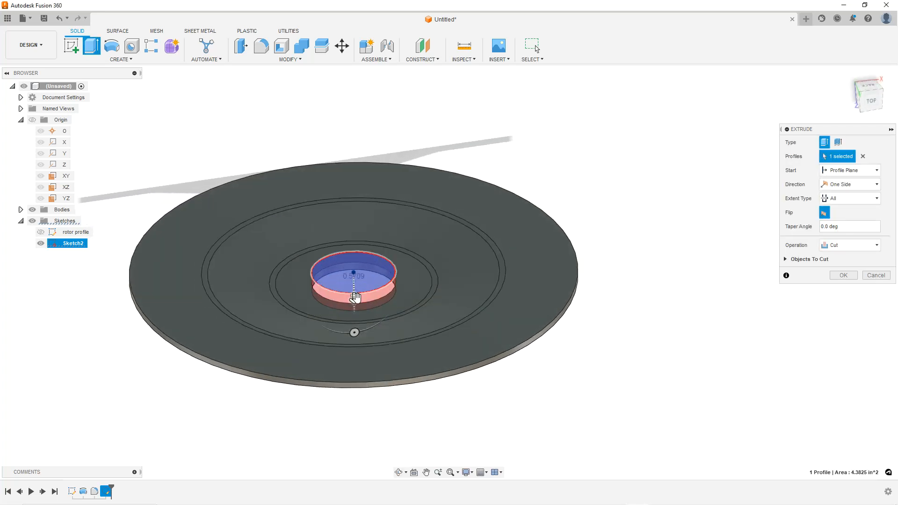
scroll(353, 303, up, 2)
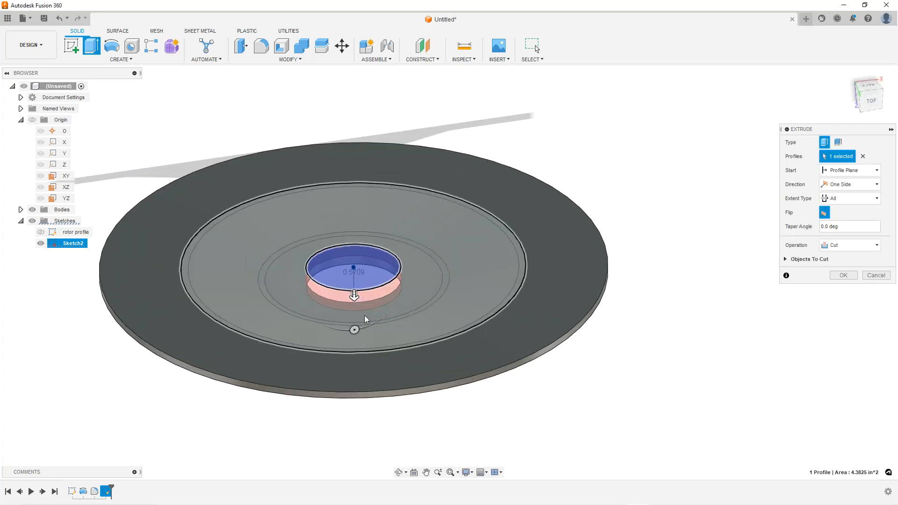
shift+middle_drag(365, 320, 406, 301)
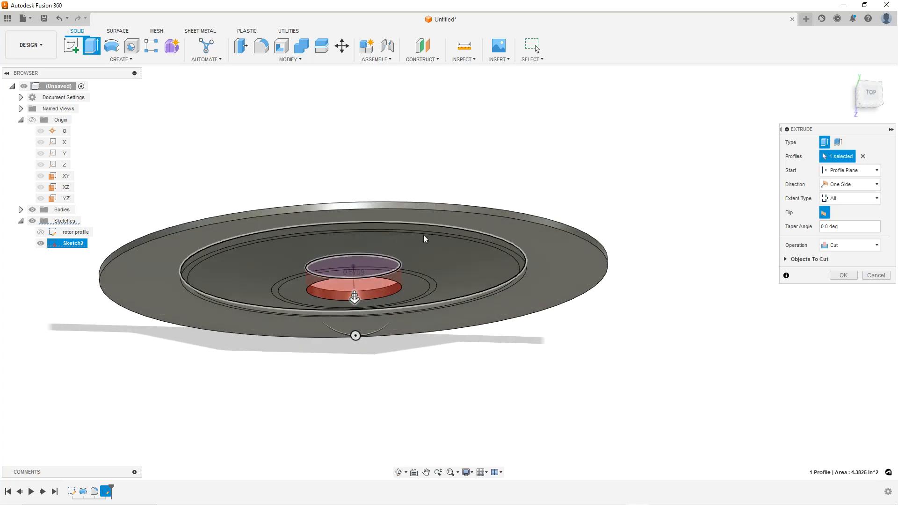
shift+middle_drag(406, 409, 413, 340)
click(855, 198)
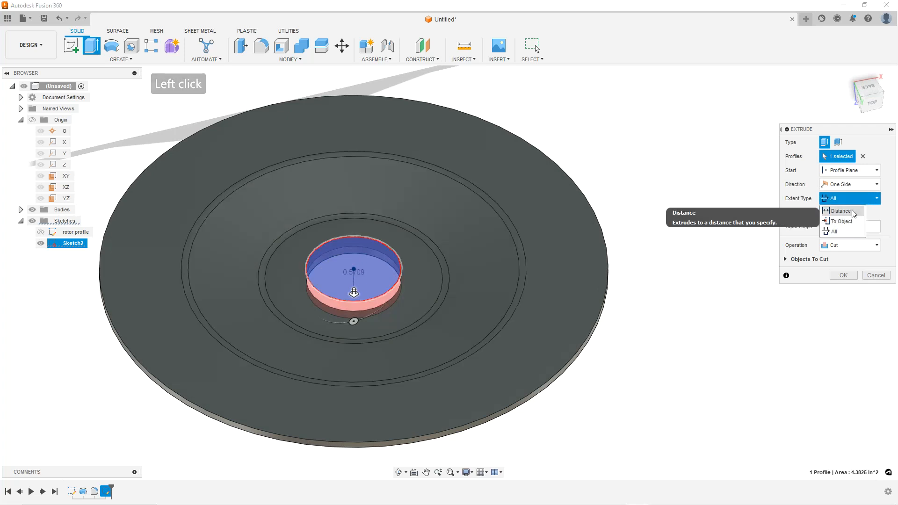
click(704, 3)
shift+middle_drag(409, 355, 398, 287)
scroll(350, 294, up, 4)
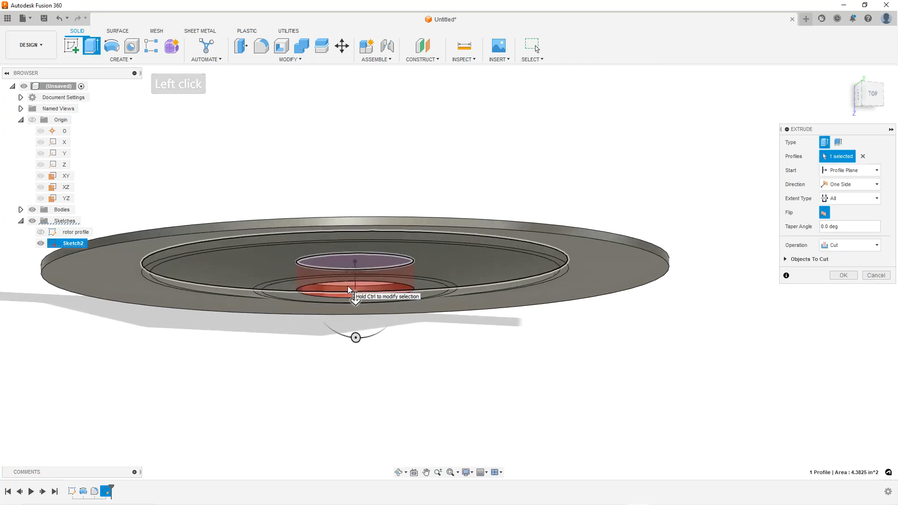
shift+middle_drag(403, 271, 427, 308)
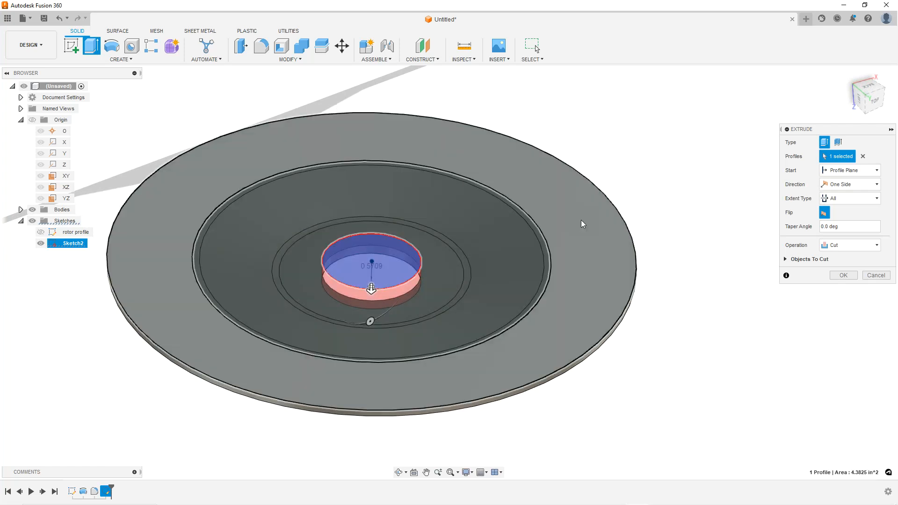
shift+middle_drag(395, 286, 392, 291)
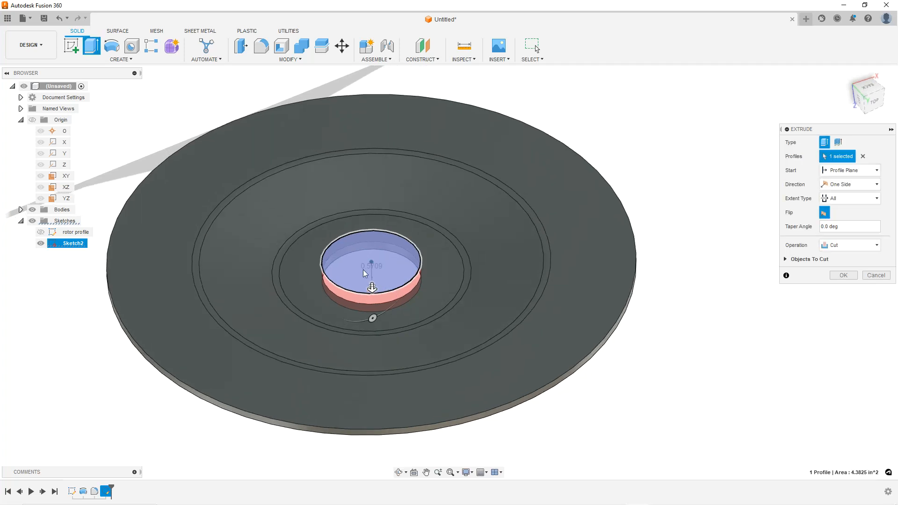
click(843, 275)
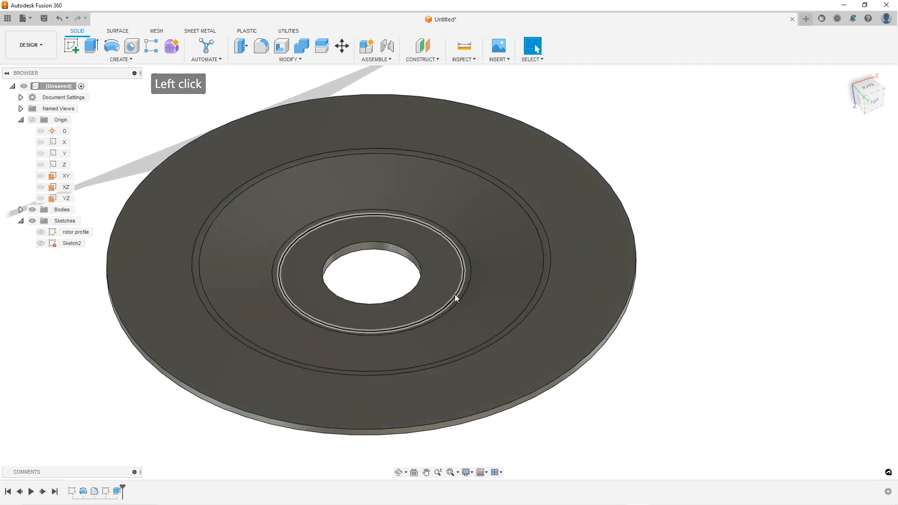
Reopen Sketch2 for editing and draw a small circle above the centre on the vertical axis
shift+middle_drag(548, 236, 447, 275)
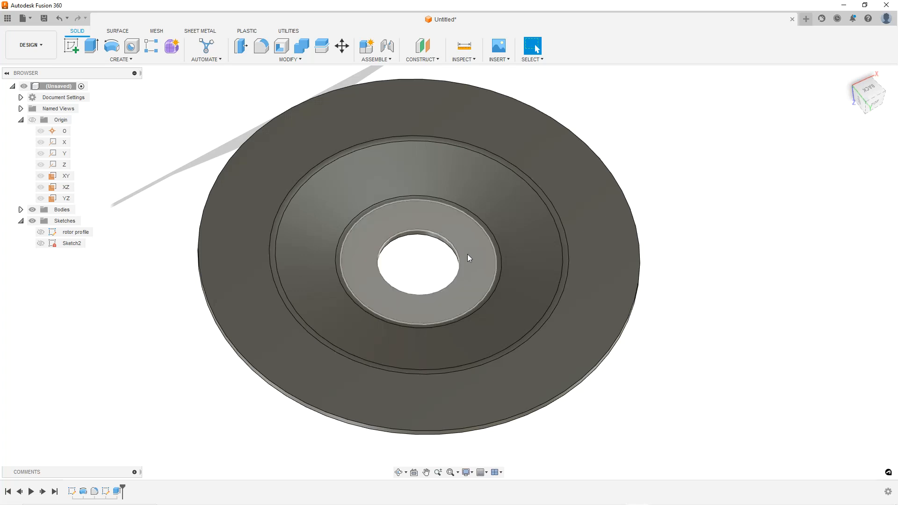
scroll(489, 279, down, 1)
shift+middle_drag(500, 297, 485, 294)
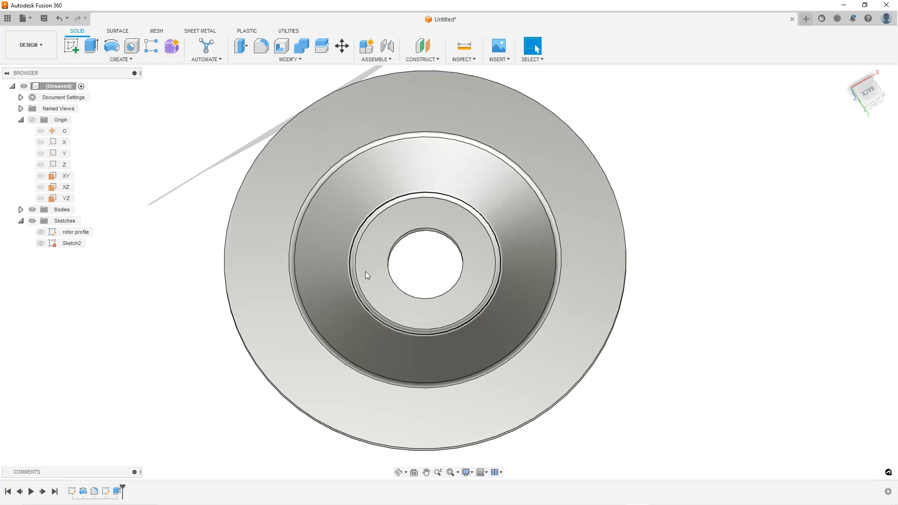
shift+middle_drag(344, 257, 442, 253)
key(Escape)
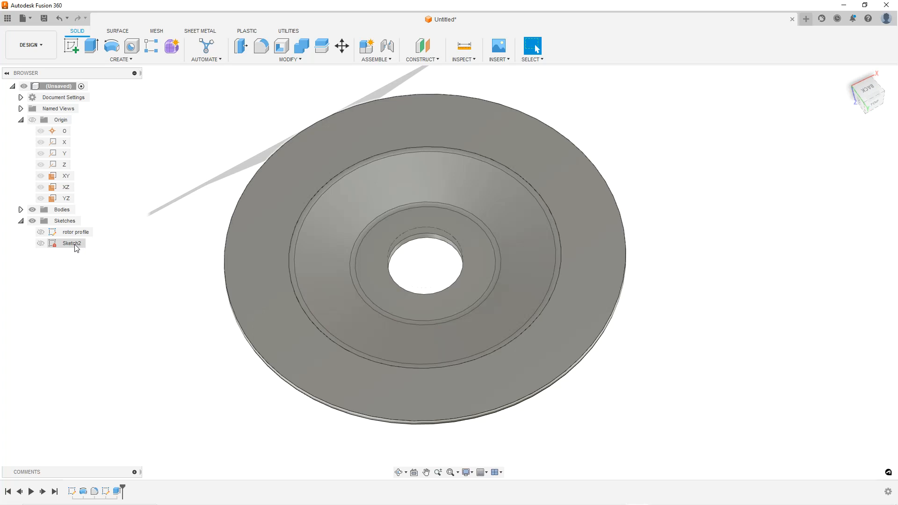
right_click(76, 247)
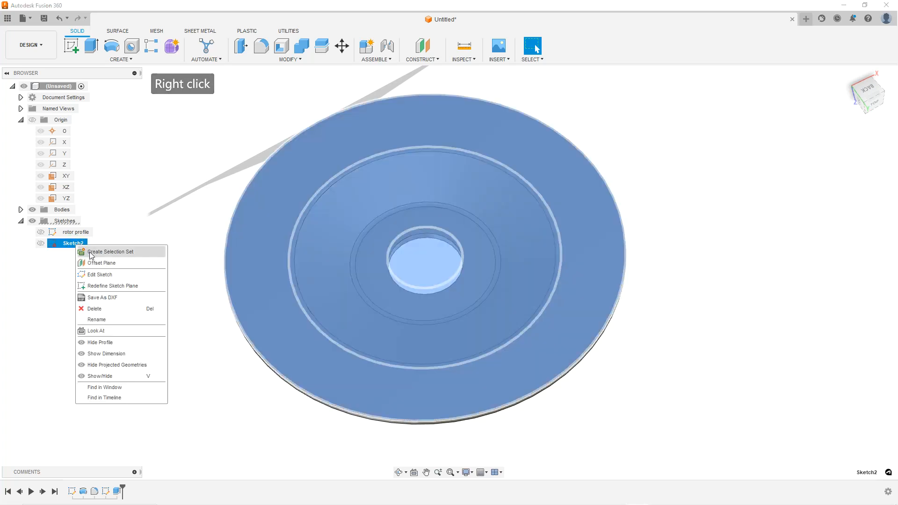
click(99, 275)
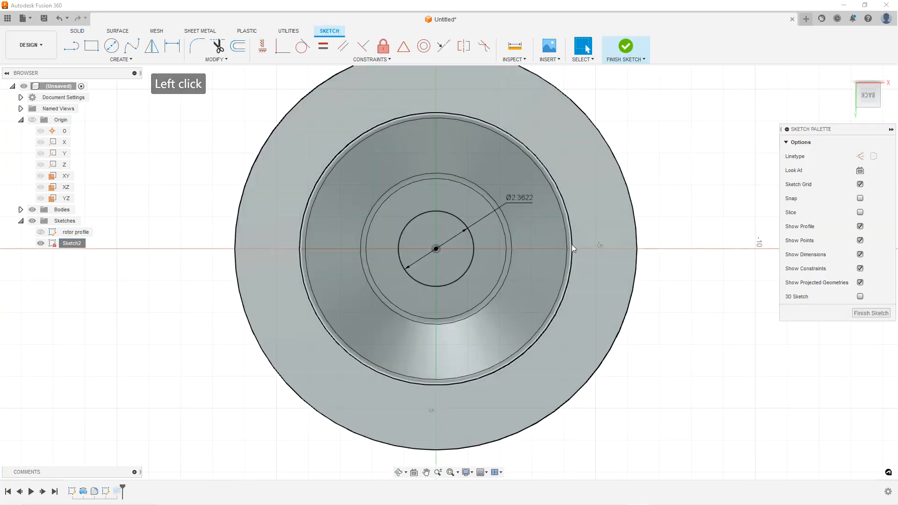
click(111, 45)
scroll(403, 203, up, 2)
click(384, 185)
click(394, 193)
scroll(404, 200, up, 2)
key(Escape)
key(Escape)
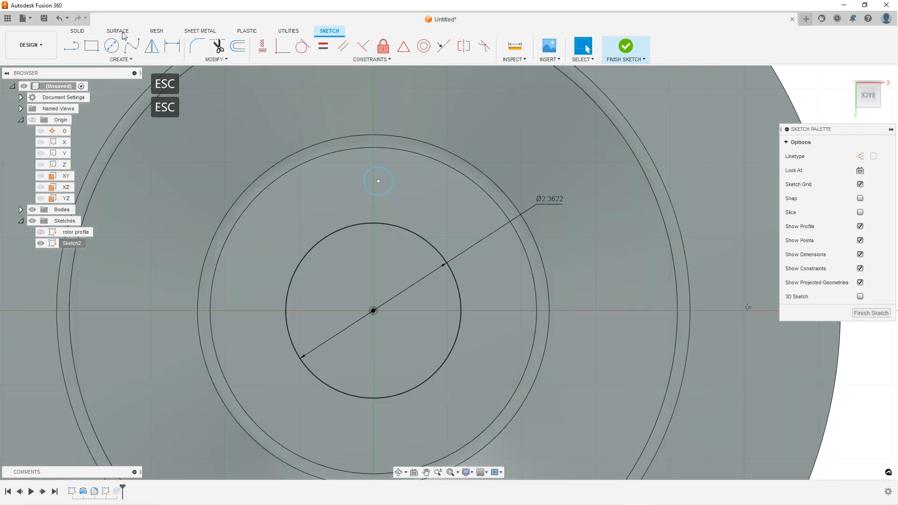
Constrain the small circle's centre vertically in line with the origin
click(378, 181)
ctrl+click(373, 316)
ctrl+click(374, 310)
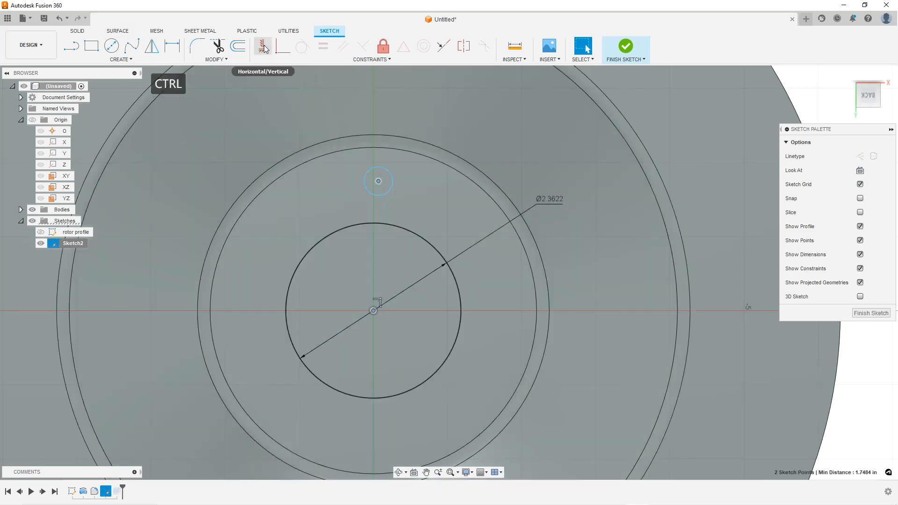
click(263, 47)
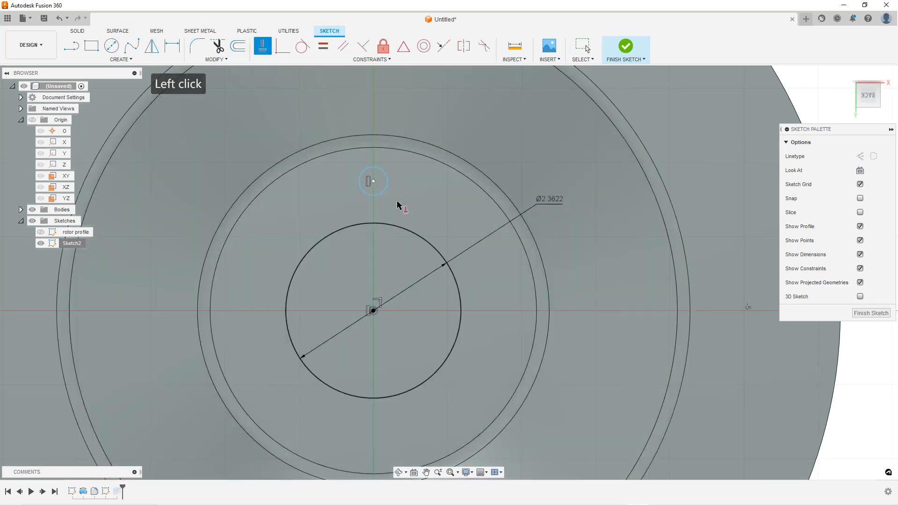
scroll(432, 238, up, 1)
key(Escape)
key(Escape)
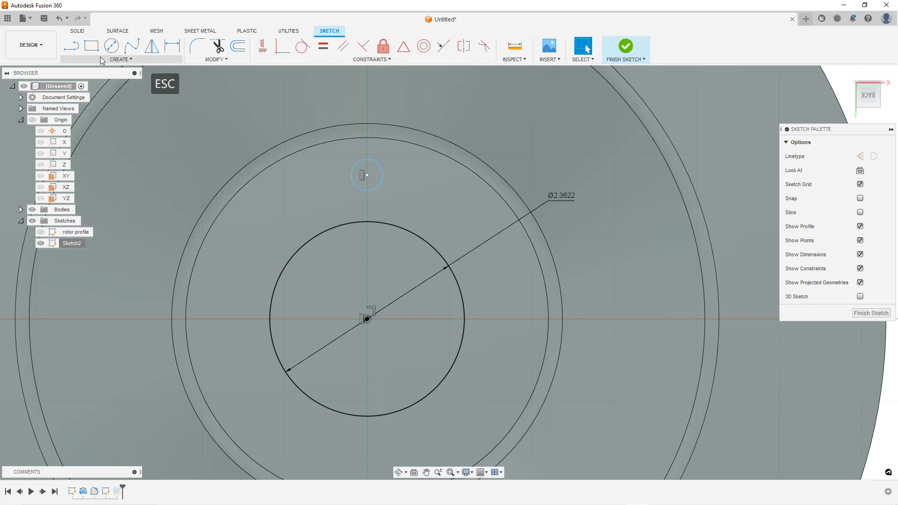
click(172, 45)
click(367, 174)
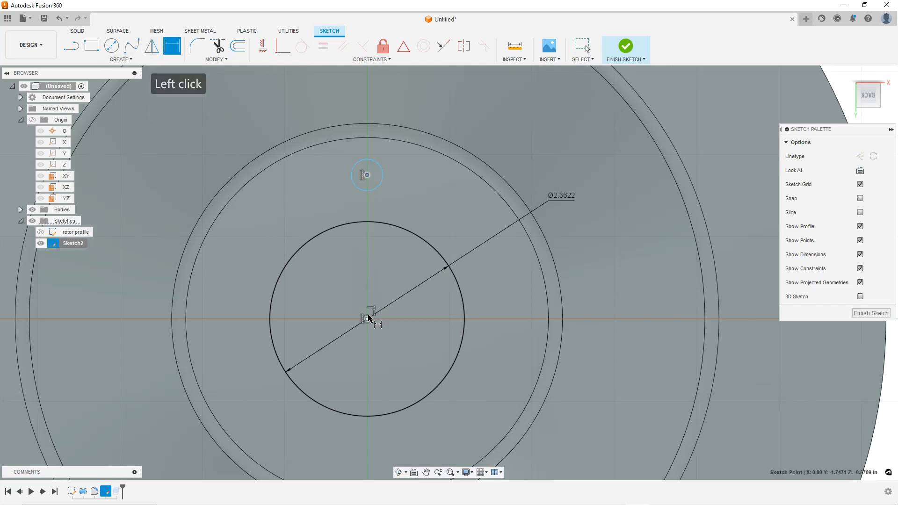
click(368, 318)
key(Escape)
key(Escape)
key(Escape)
Draw a circle centred on the origin through the small circle's centre and make it a construction line
click(112, 45)
click(368, 320)
click(367, 177)
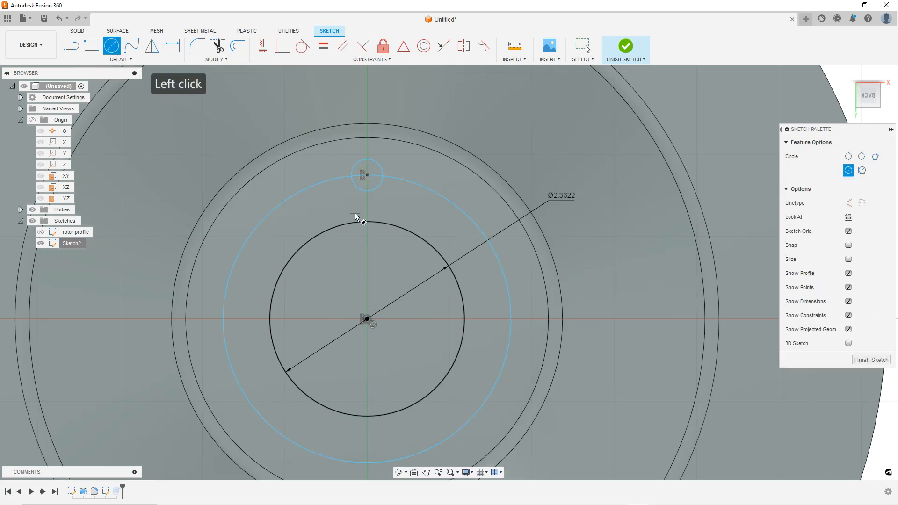
key(Escape)
scroll(370, 232, down, 1)
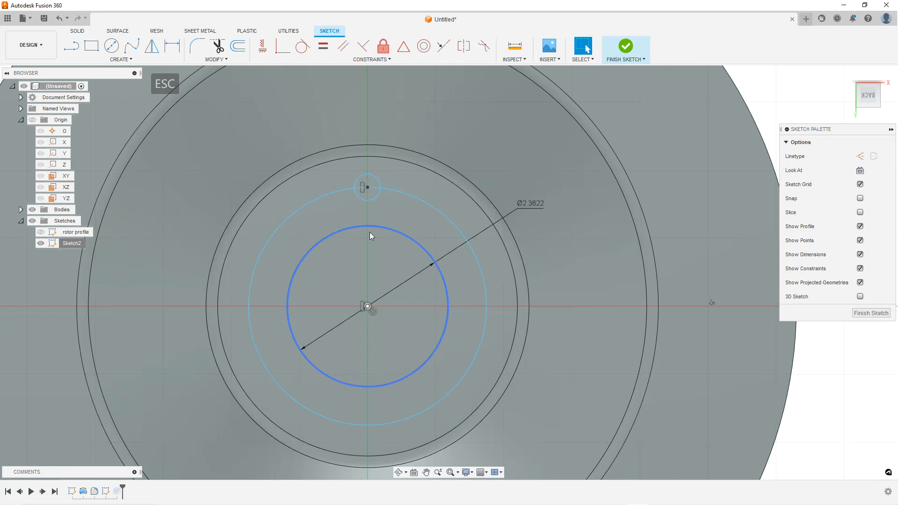
click(336, 193)
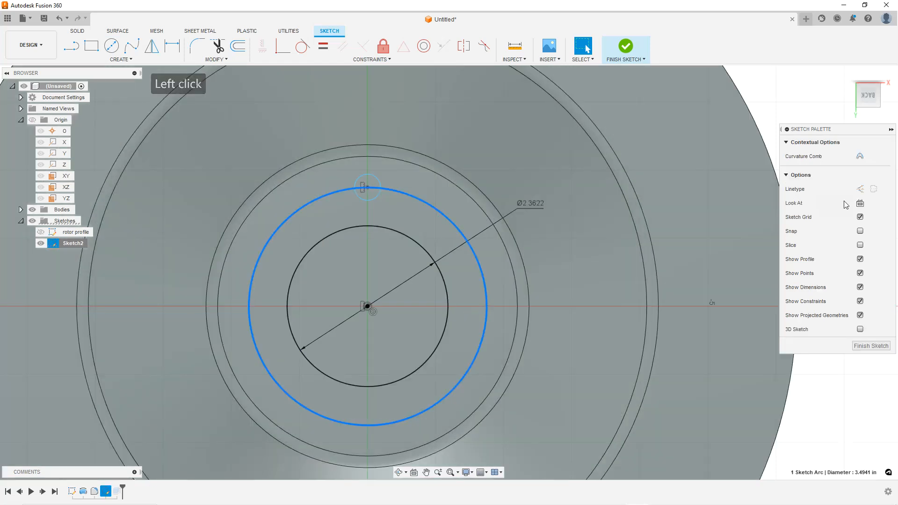
click(859, 189)
key(Escape)
key(Escape)
Adjust the small circle's centre position on the construction circle
scroll(380, 200, up, 1)
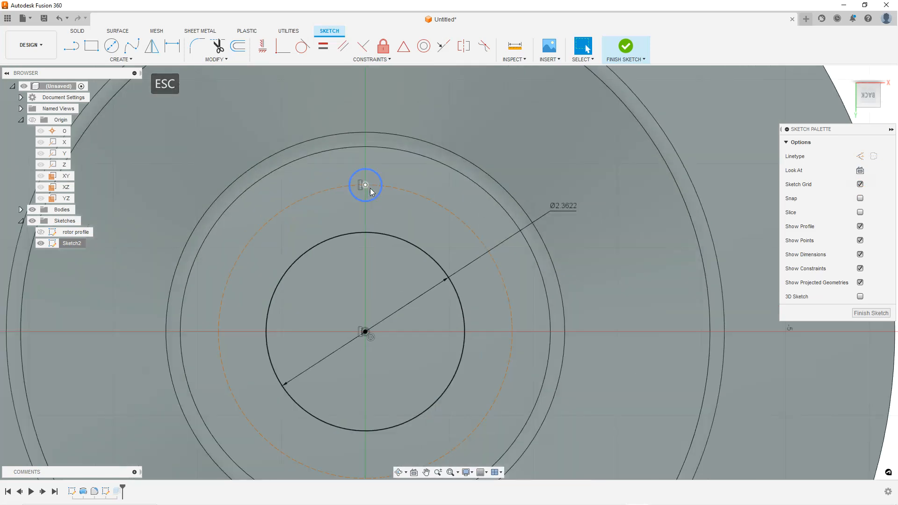
click(372, 202)
drag(369, 189, 369, 186)
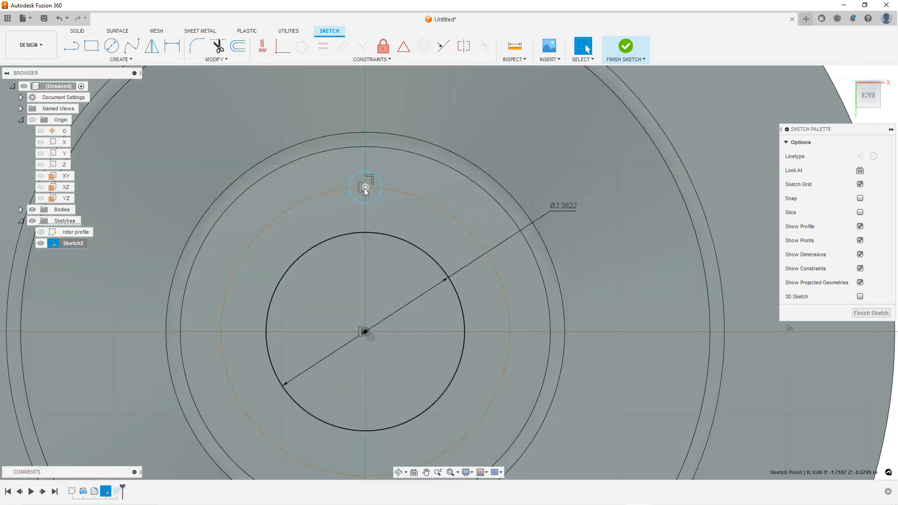
click(366, 187)
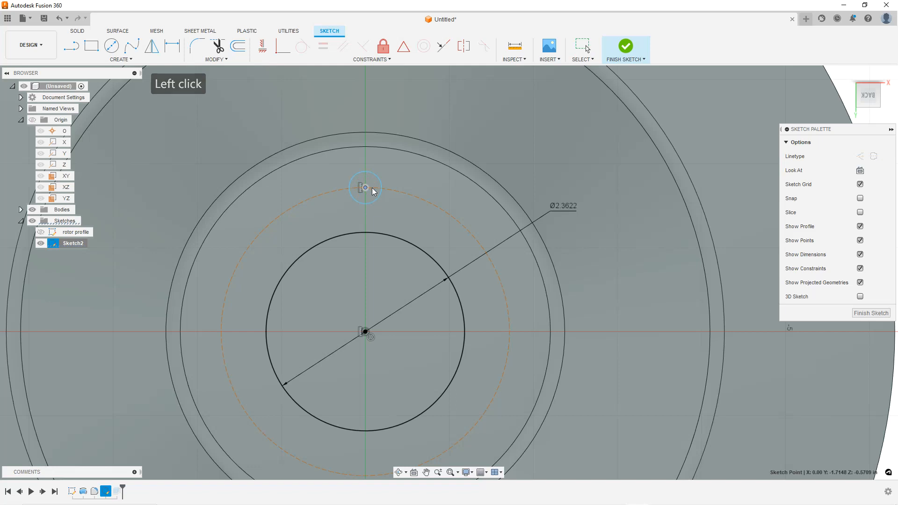
drag(365, 202, 369, 188)
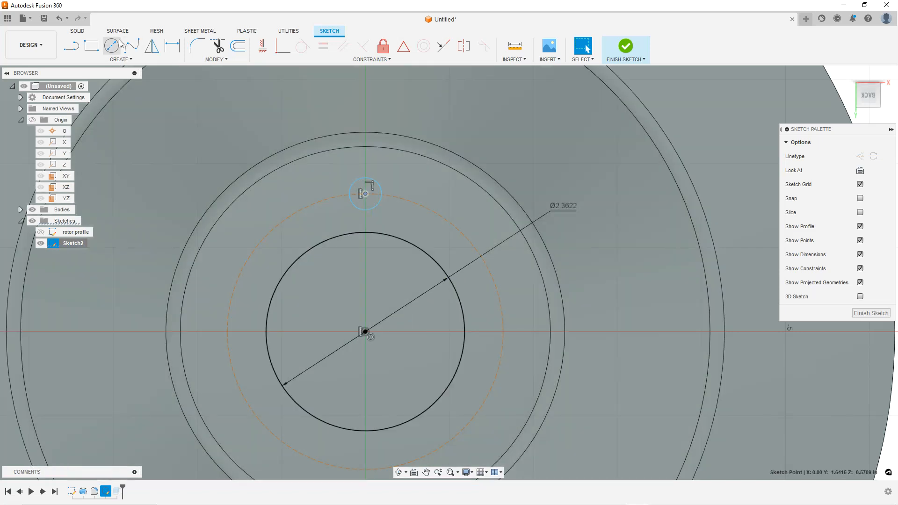
Dimension the small circle's diameter to 10.1 mm
click(172, 46)
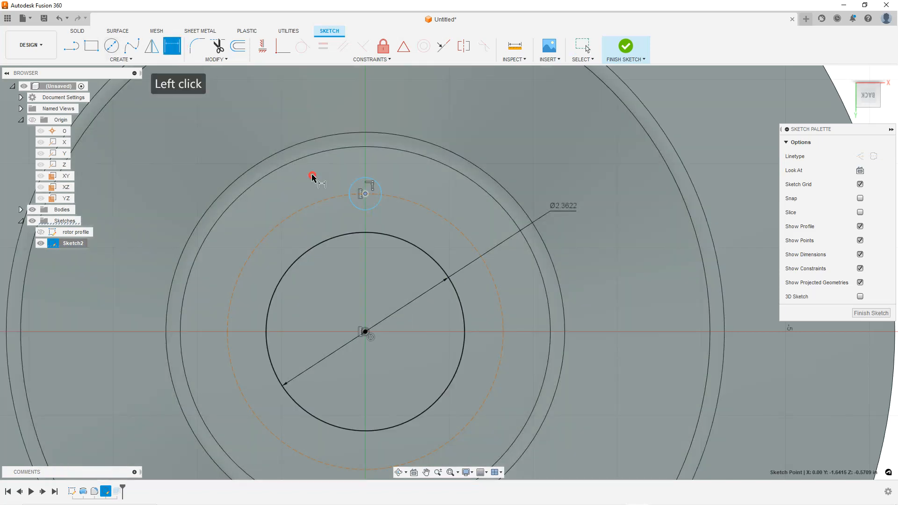
click(375, 183)
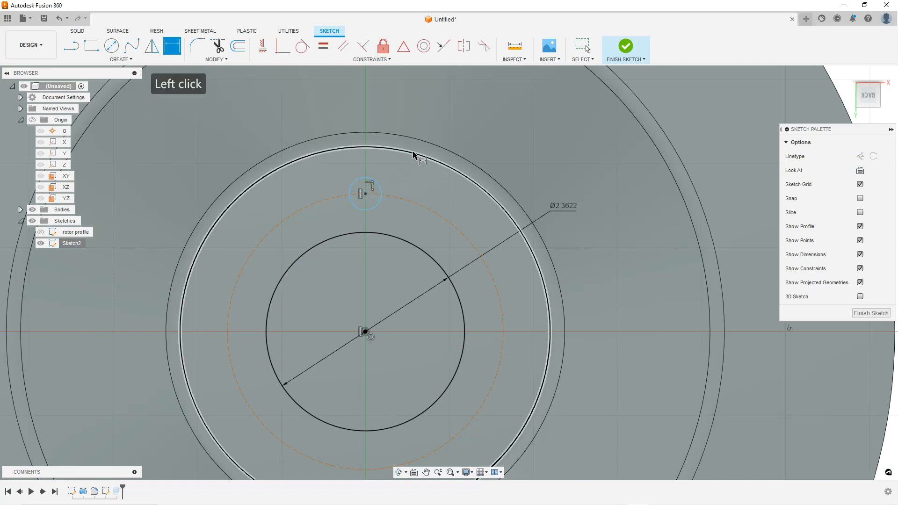
click(378, 187)
click(422, 128)
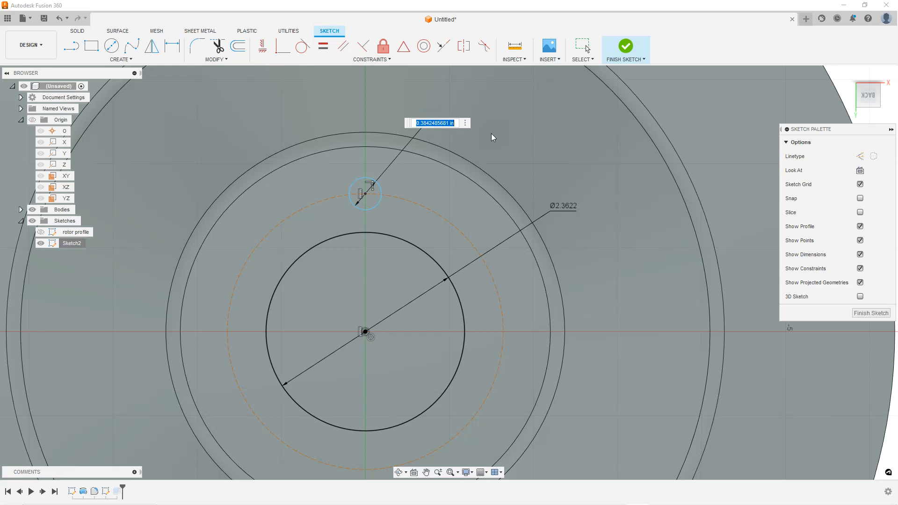
text(10.1)
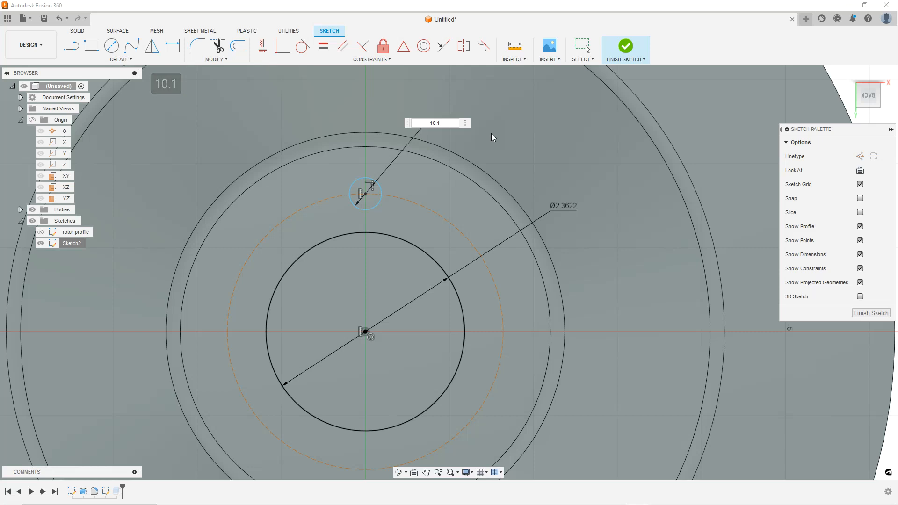
text(mm)
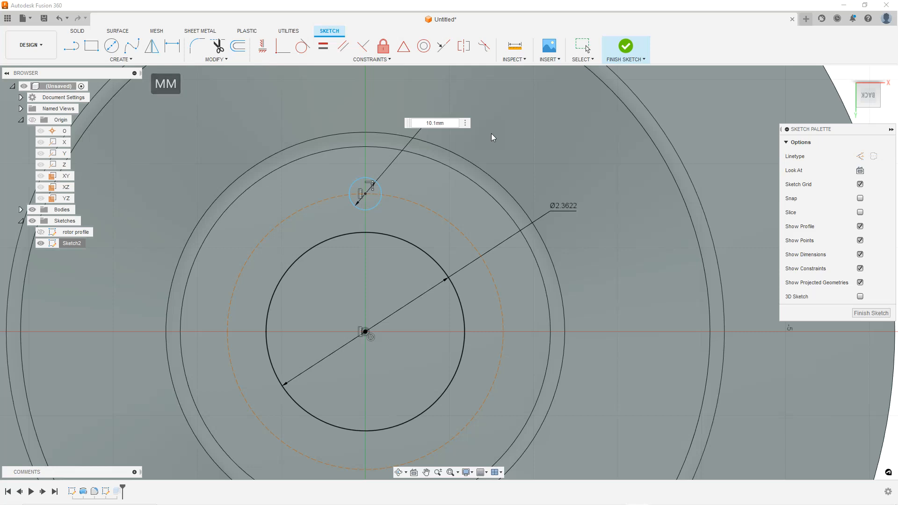
key(Return)
scroll(276, 337, down, 2)
key(Escape)
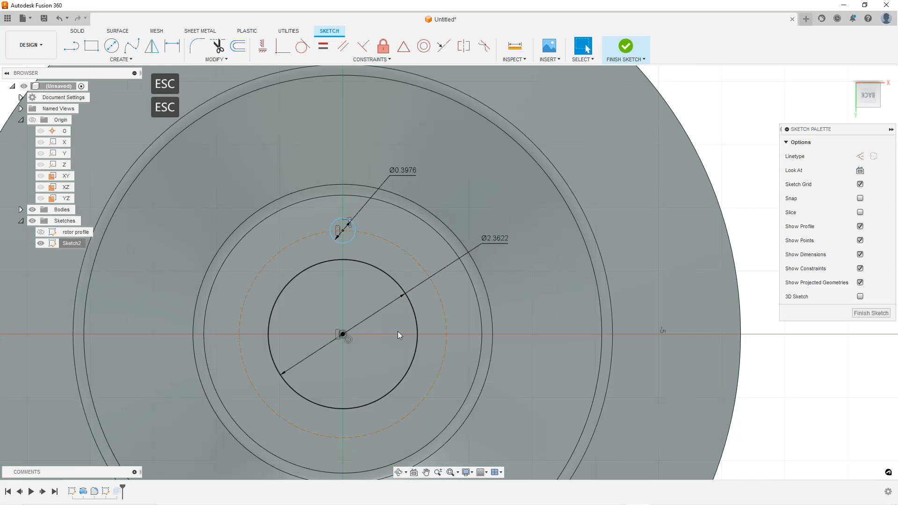
Dimension the dashed construction circle's diameter at 70 mm and revise it to 80 mm
key(Escape)
key(Escape)
scroll(390, 291, down, 3)
scroll(388, 290, up, 2)
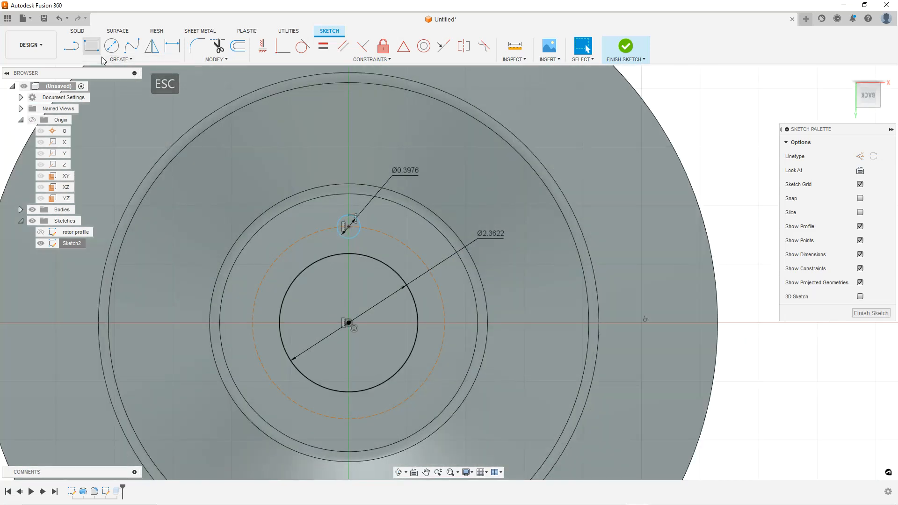
click(172, 45)
click(287, 251)
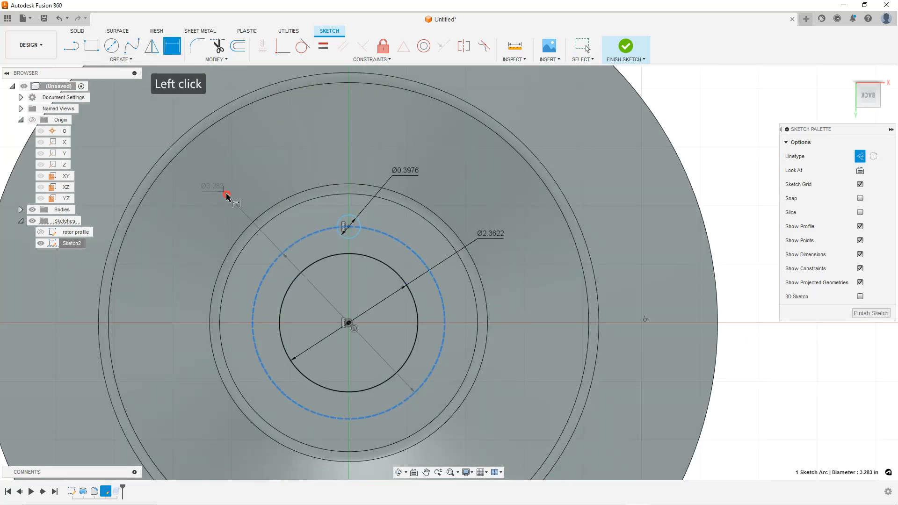
click(226, 195)
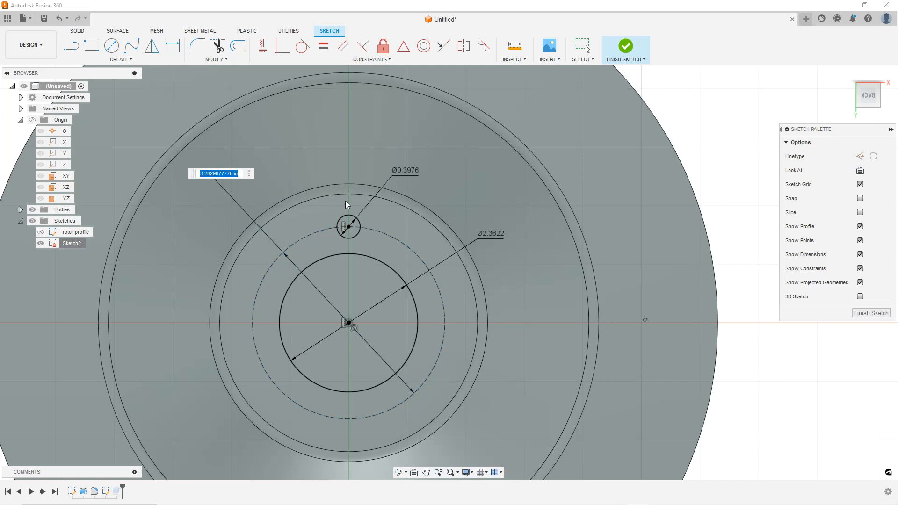
text(70mm)
key(Return)
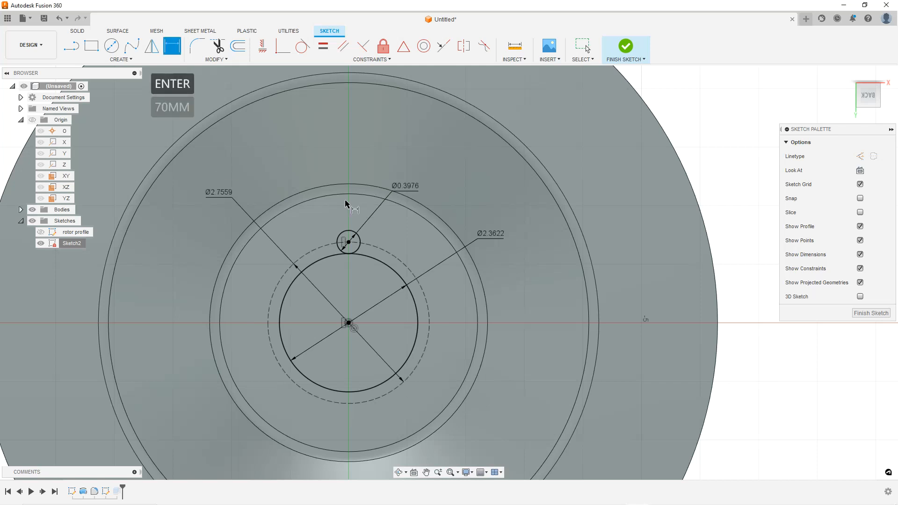
double_click(222, 197)
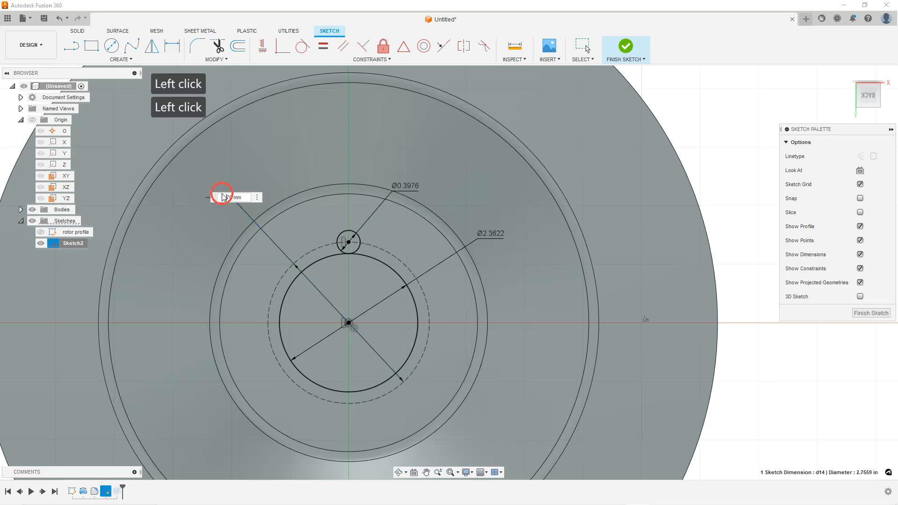
text(80mm)
key(Return)
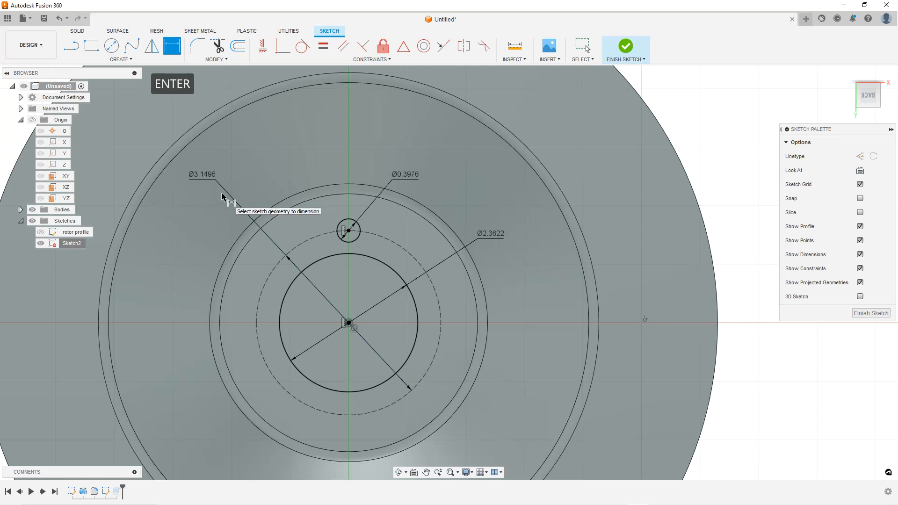
Circular-pattern the small circle around the origin into 5 evenly spaced copies
scroll(446, 336, down, 2)
scroll(446, 335, up, 2)
key(Escape)
key(Escape)
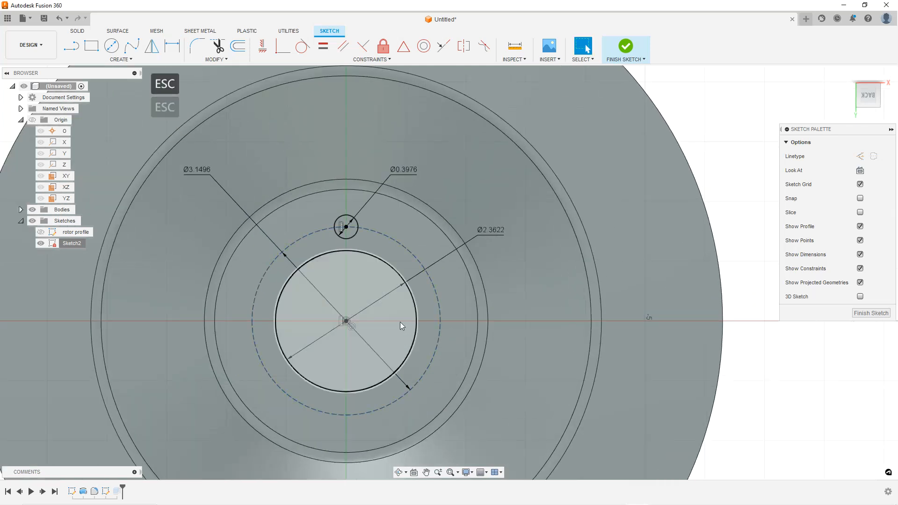
scroll(399, 318, up, 1)
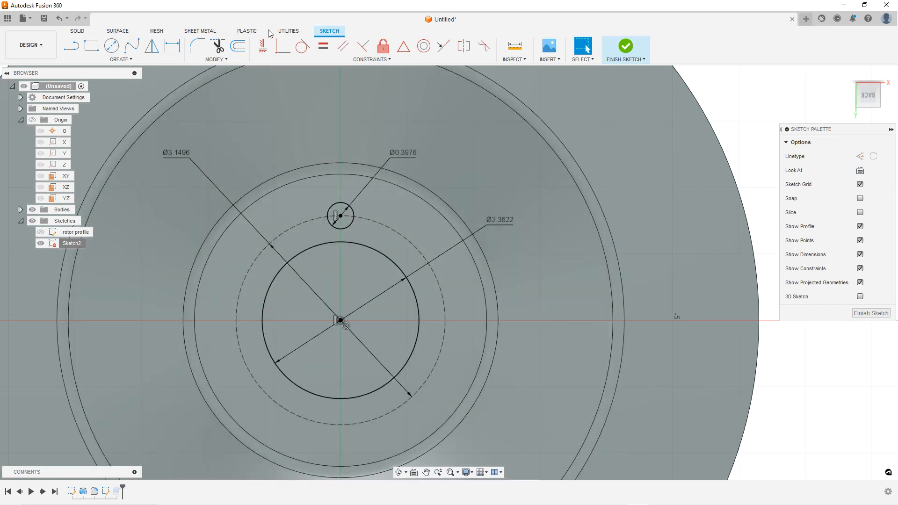
click(130, 60)
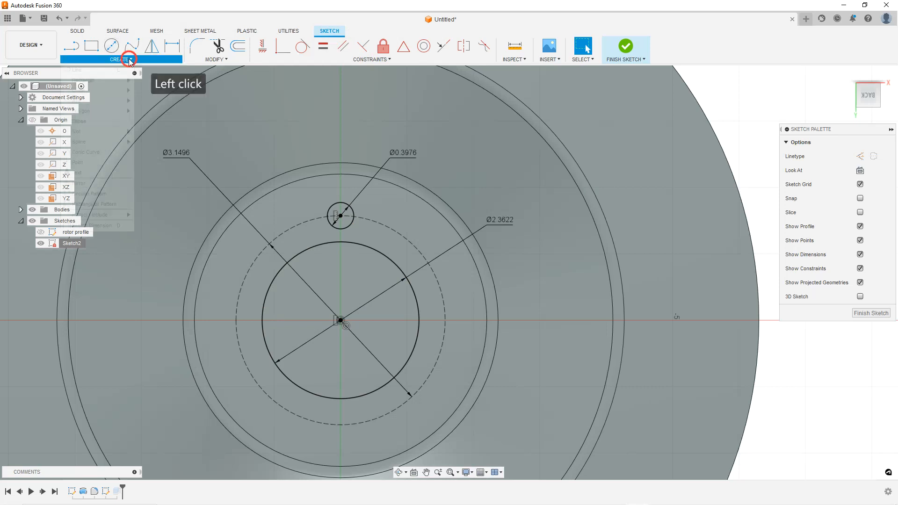
click(103, 198)
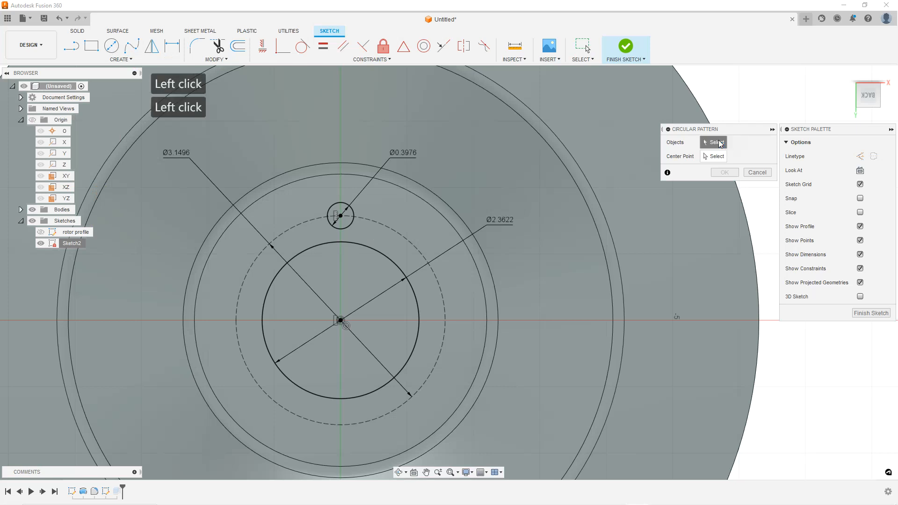
click(360, 214)
click(713, 157)
click(340, 321)
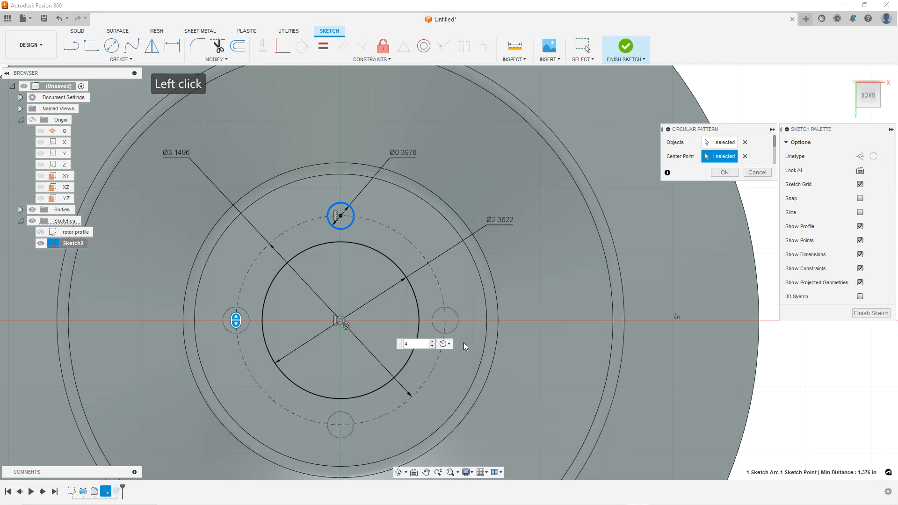
click(432, 341)
click(724, 175)
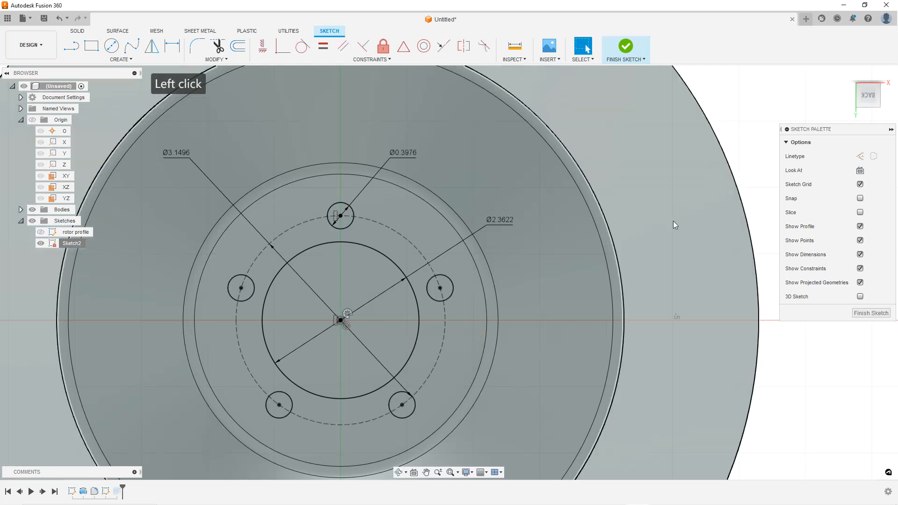
Finish the sketch and rename it mounting hole
click(864, 313)
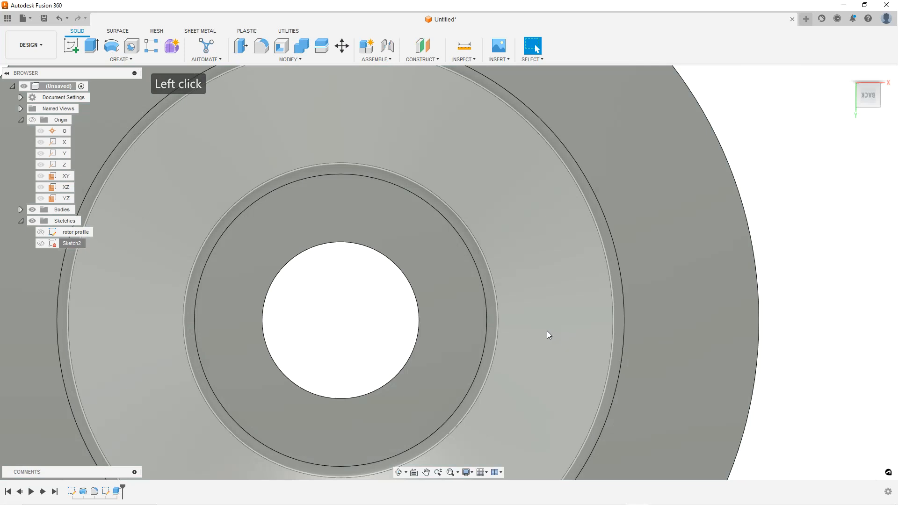
scroll(407, 339, down, 6)
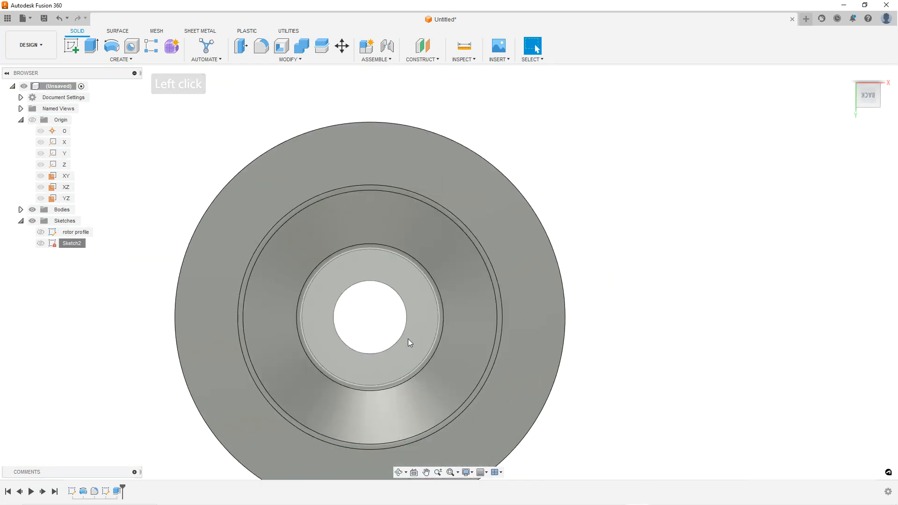
click(421, 322)
scroll(375, 366, down, 1)
scroll(375, 366, up, 2)
scroll(446, 305, down, 5)
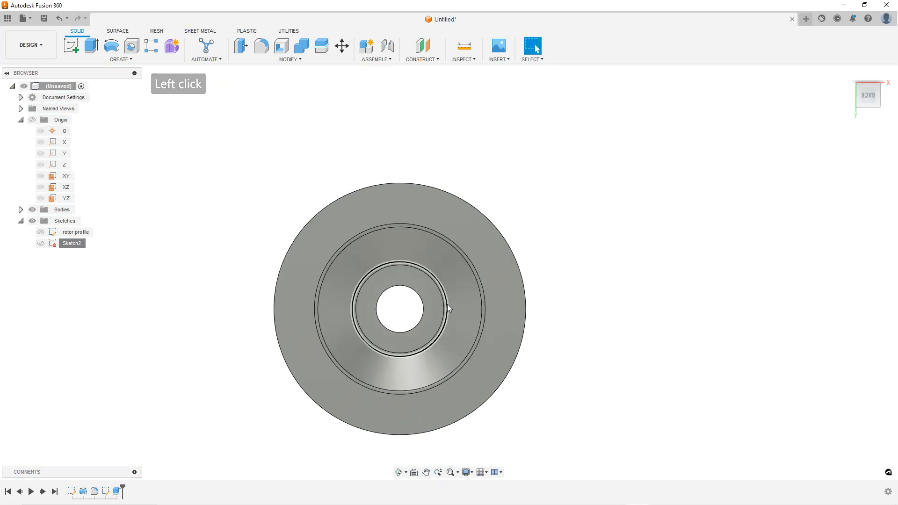
scroll(415, 353, up, 5)
shift+middle_drag(420, 349, 398, 257)
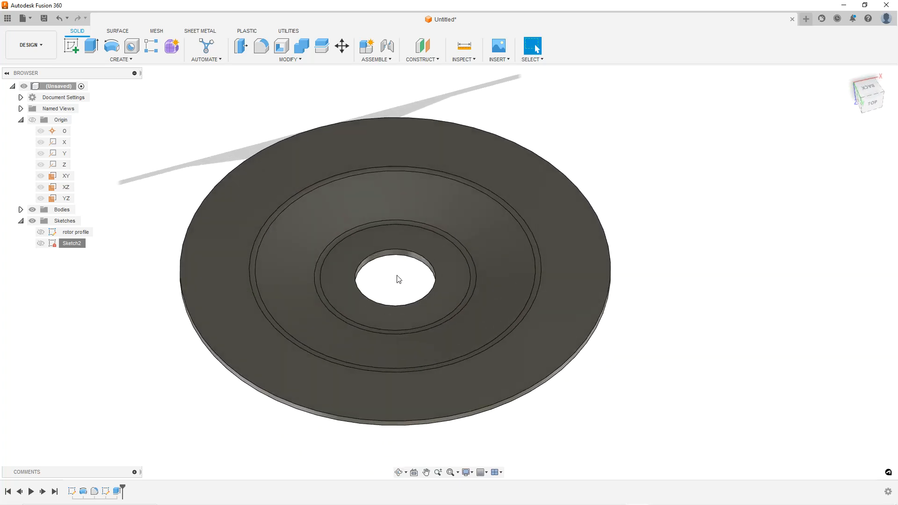
scroll(402, 285, up, 2)
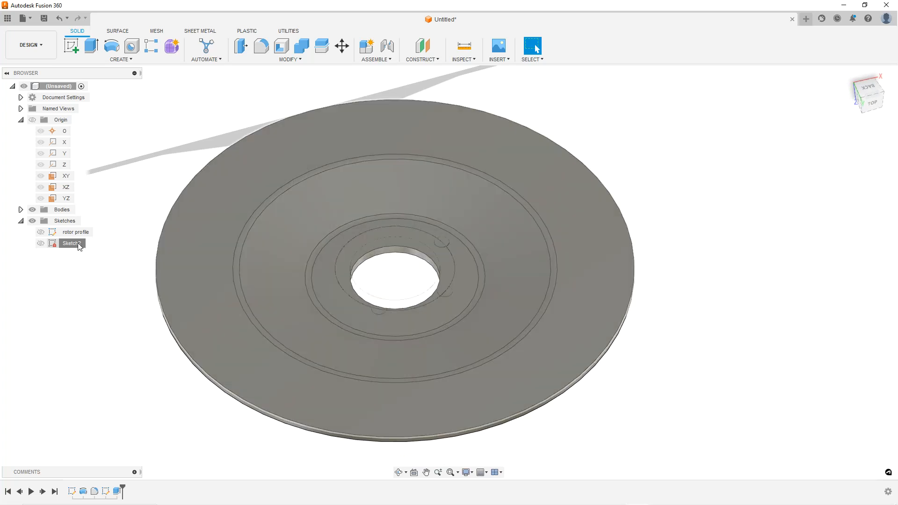
click(78, 246)
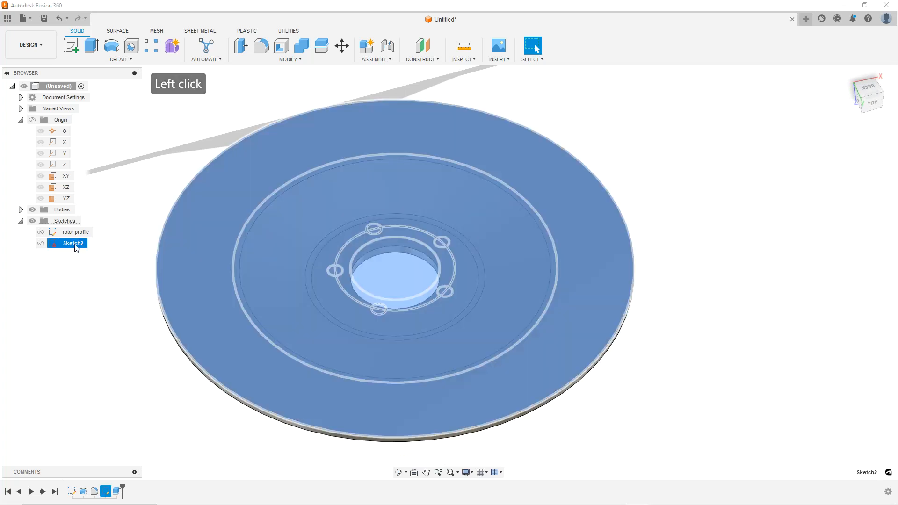
click(76, 245)
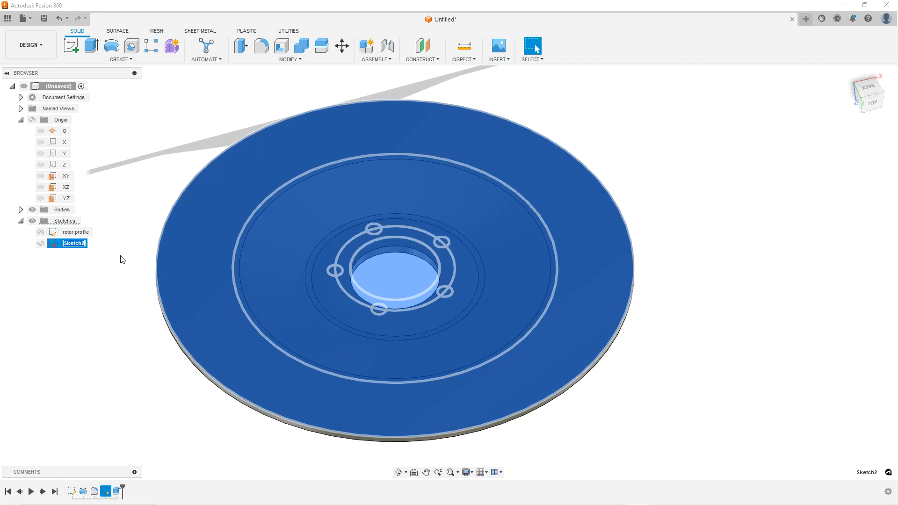
text(mounting hole)
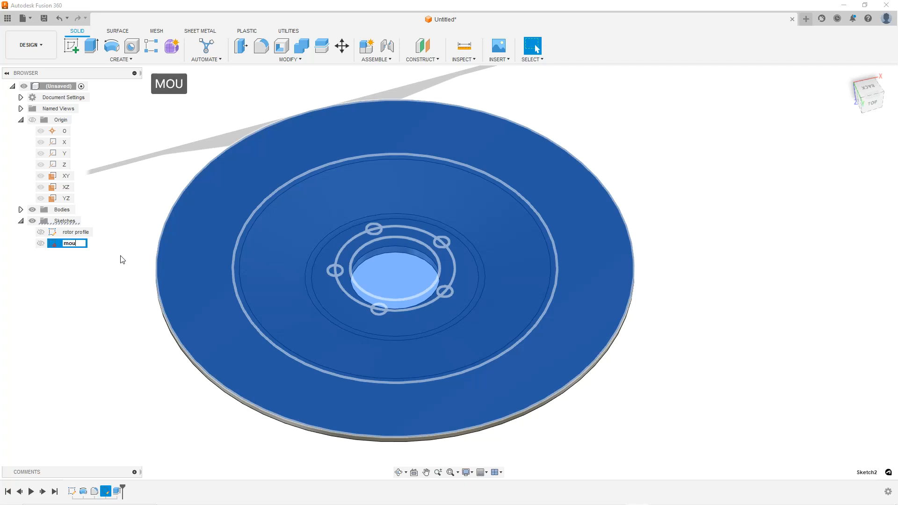
key(Return)
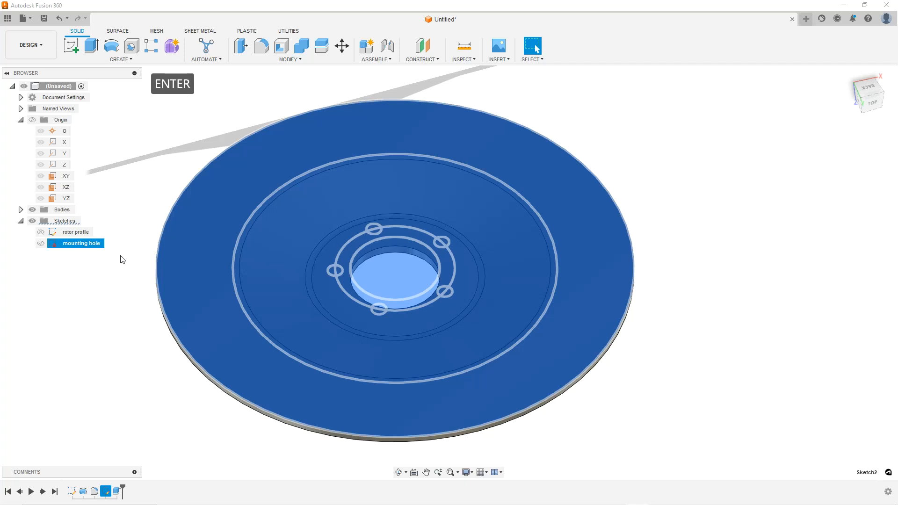
Rename the sketch to mounting holes
click(123, 259)
click(90, 244)
click(91, 245)
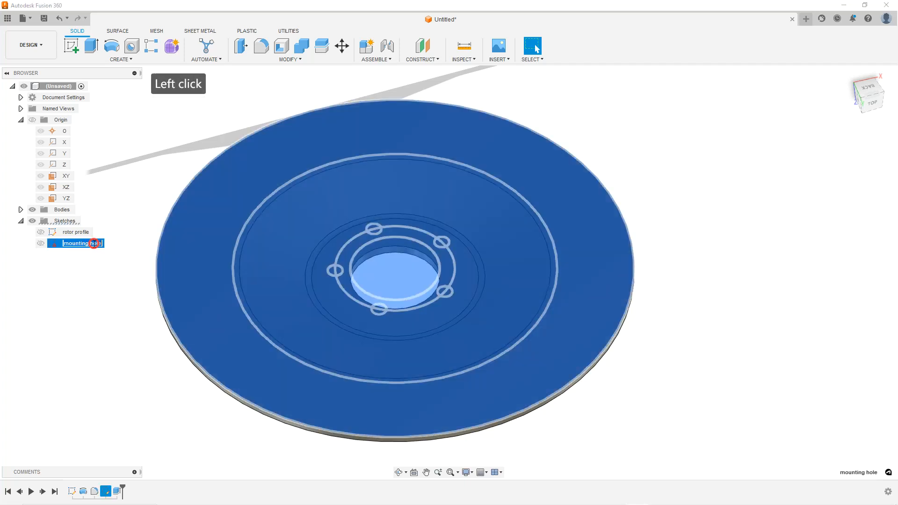
text(a)
key(BackSpace)
text(s)
key(Return)
click(136, 256)
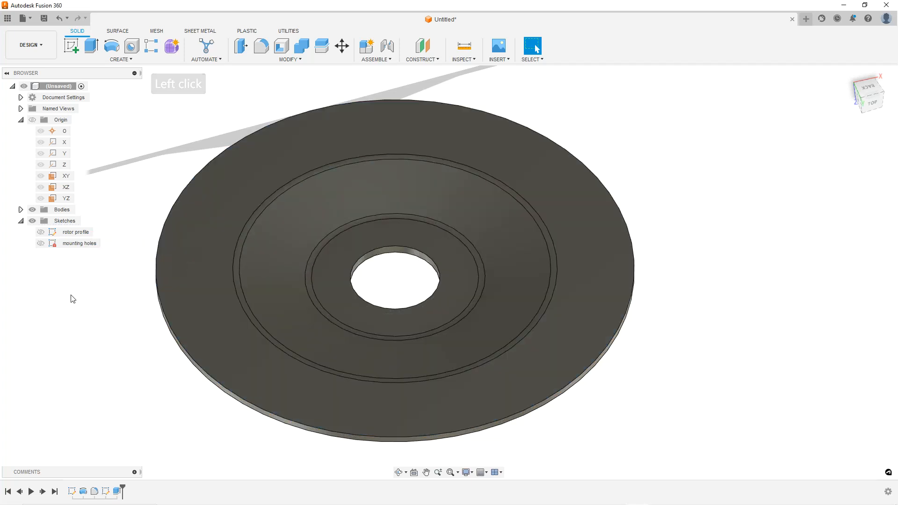
Edit the centre-hole cut extrude so it also cuts through all five mounting-hole profiles
right_click(117, 495)
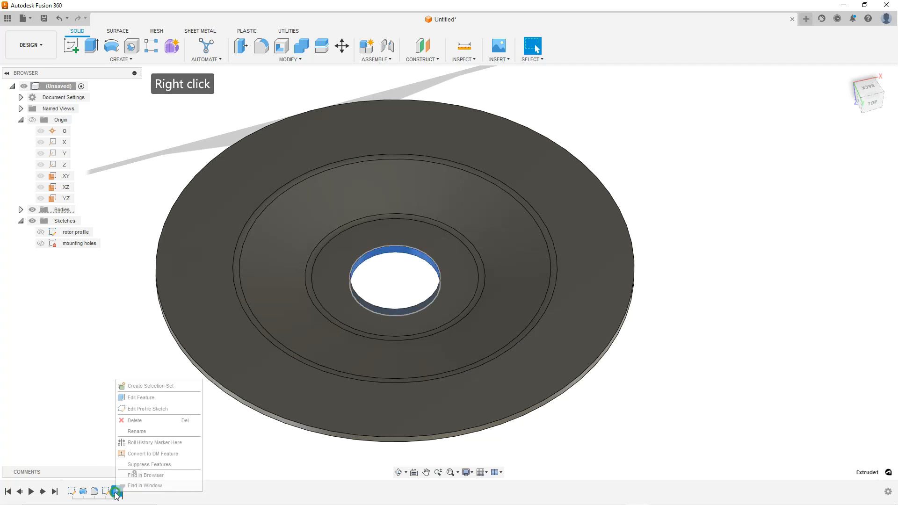
click(133, 401)
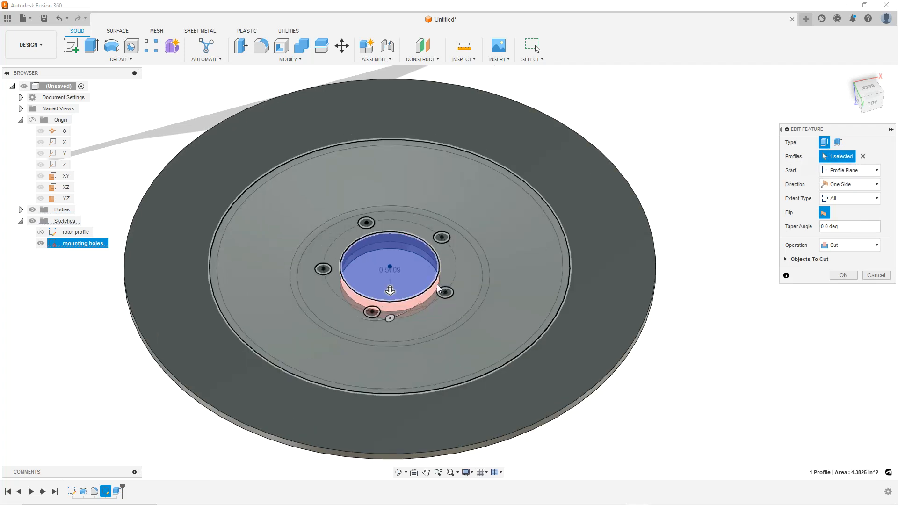
scroll(387, 228, up, 3)
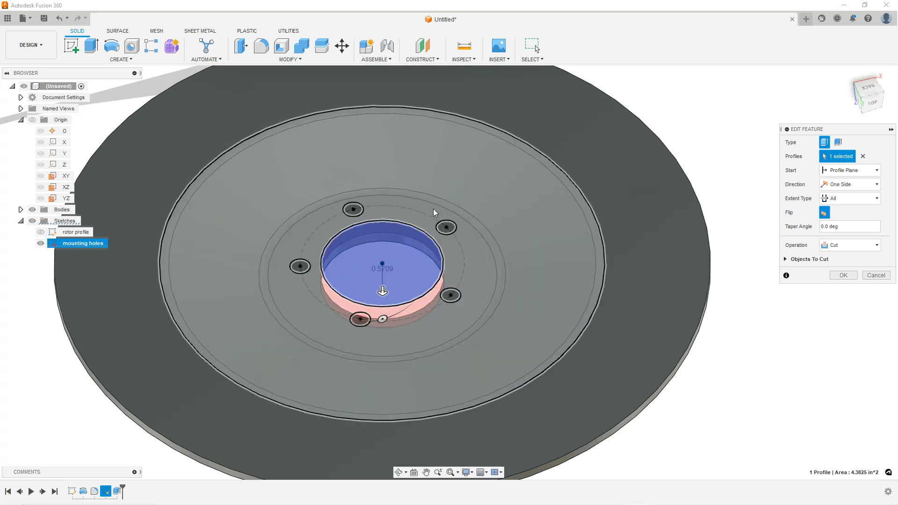
click(359, 209)
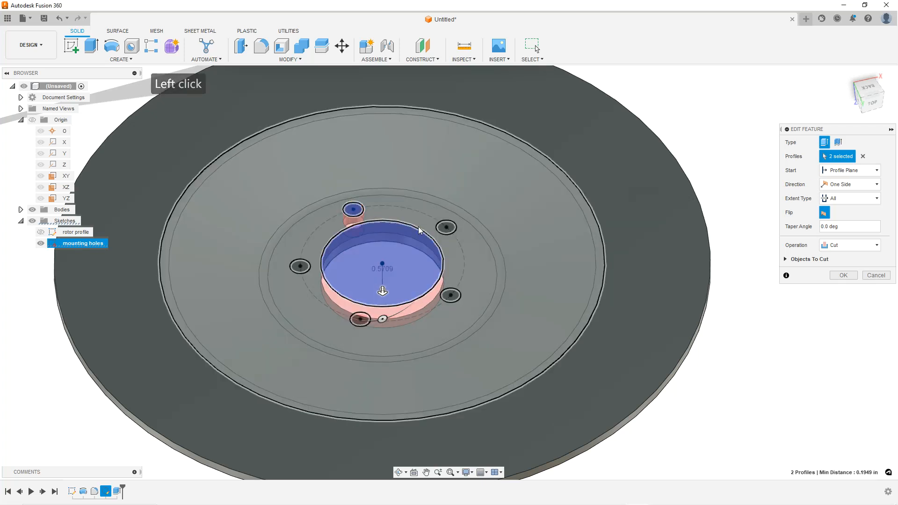
click(446, 227)
click(456, 301)
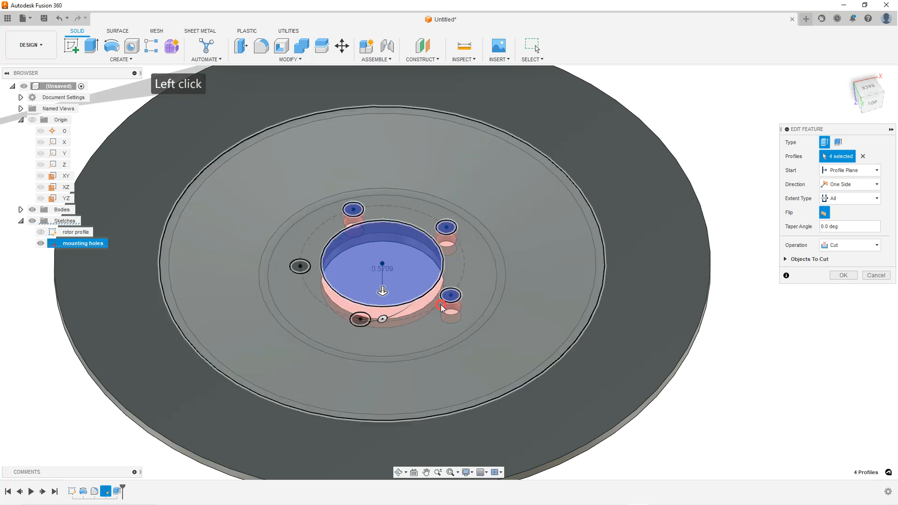
click(359, 323)
click(300, 267)
click(843, 275)
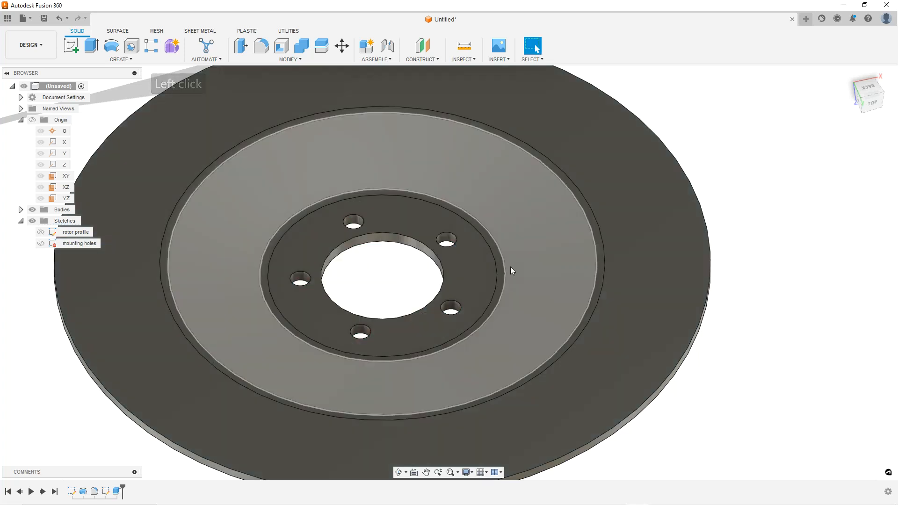
Start a new sketch on the rotor's outer friction face
mouse_move(511, 268)
shift+middle_down()
mouse_move(504, 294)
mouse_move(494, 255)
shift+middle_up()
click(657, 198)
shift+middle_drag(387, 224, 400, 231)
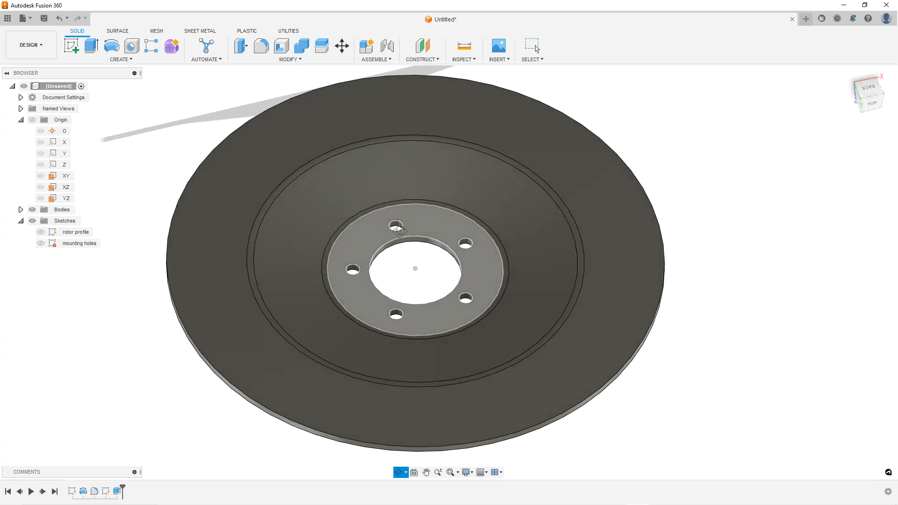
click(657, 158)
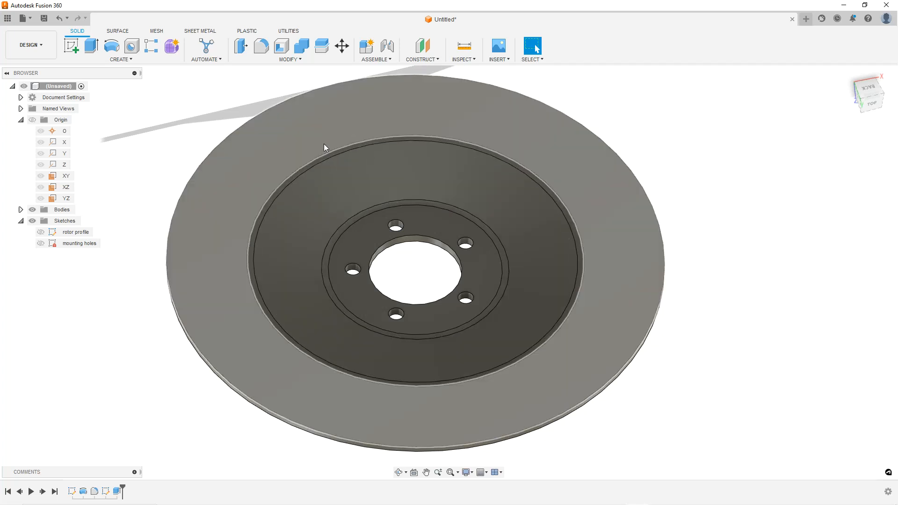
scroll(428, 266, down, 1)
mouse_move(428, 266)
shift+middle_down()
mouse_move(427, 208)
mouse_move(427, 279)
shift+middle_up()
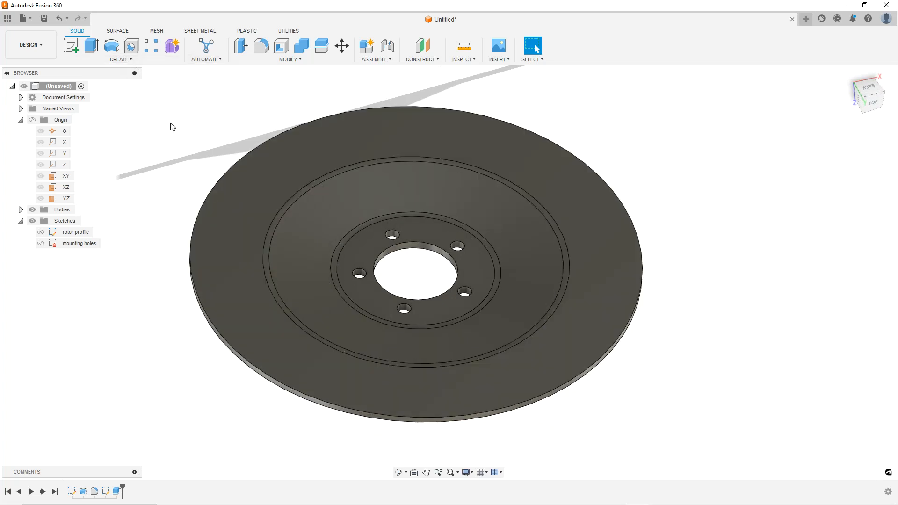
right_click(331, 161)
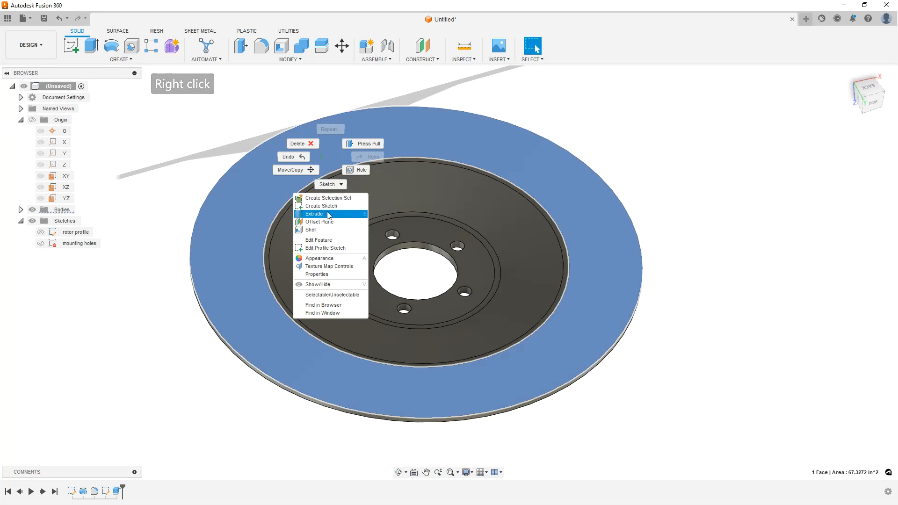
click(329, 206)
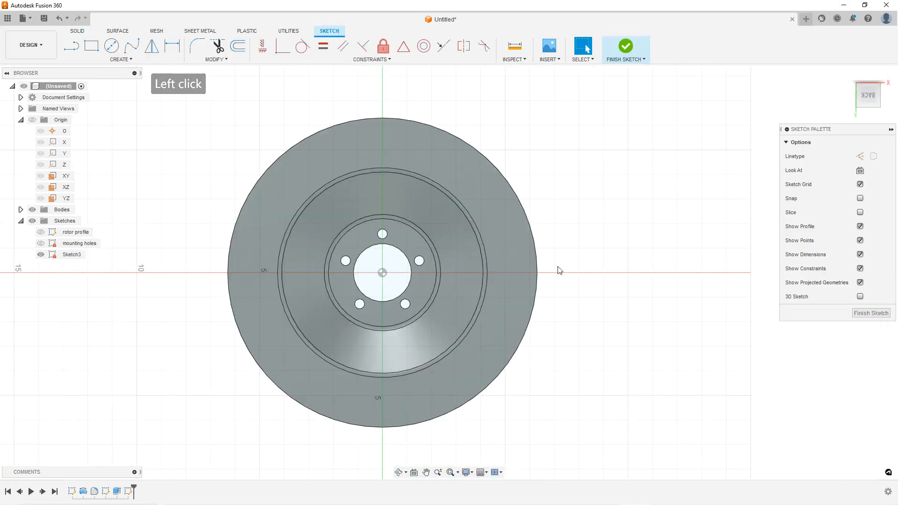
Draw two concentric circles centred on the origin across the outer friction face
click(111, 47)
click(363, 273)
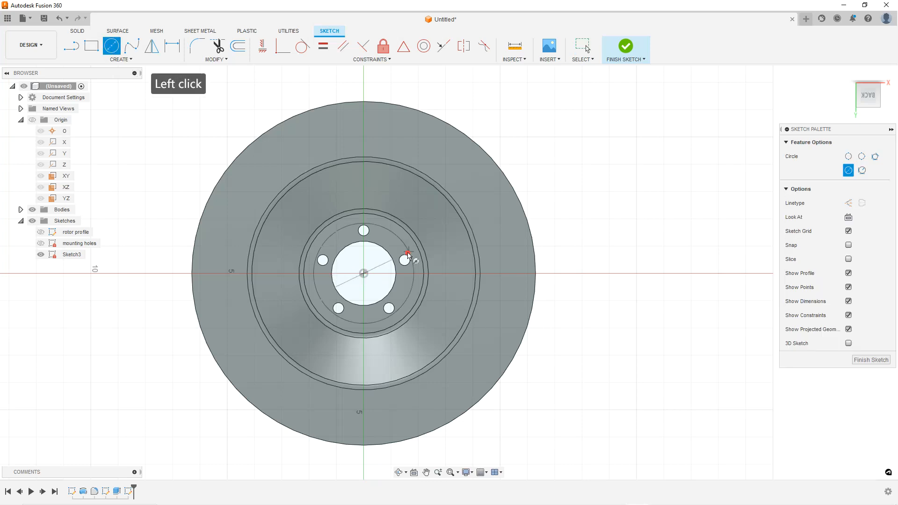
click(468, 190)
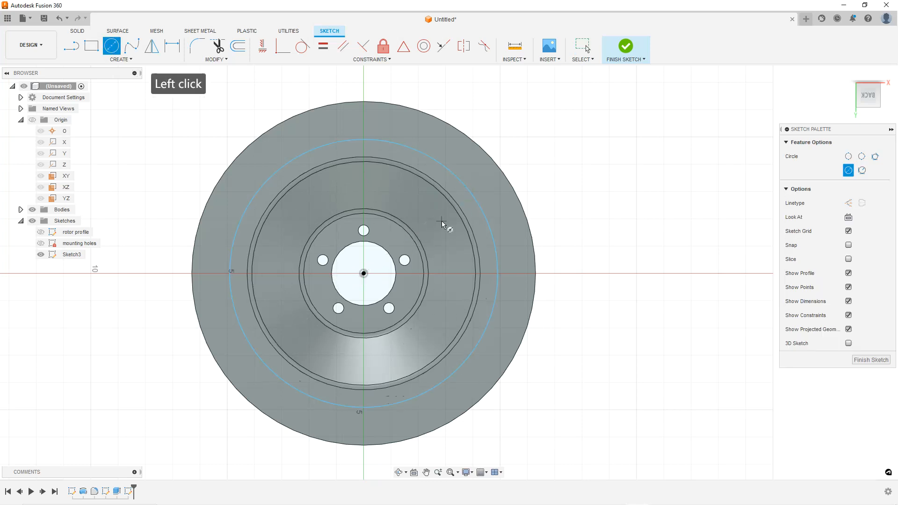
click(364, 274)
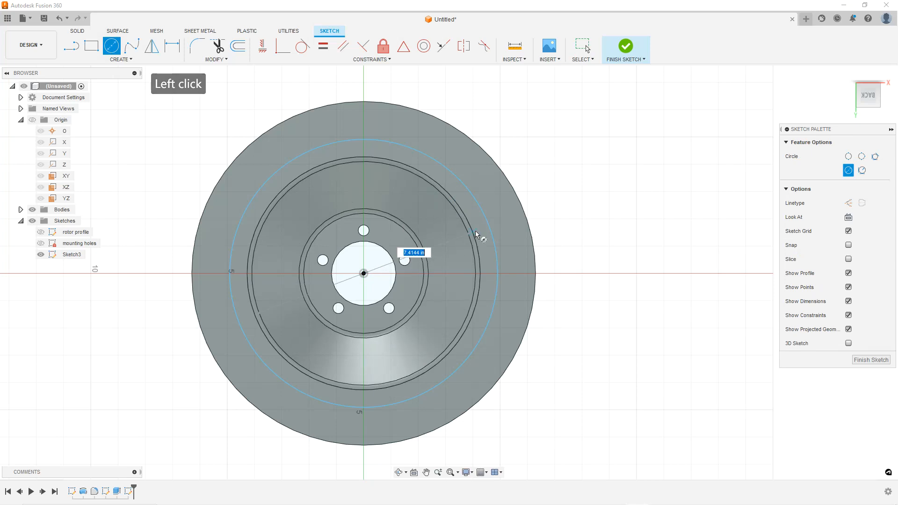
scroll(455, 254, up, 3)
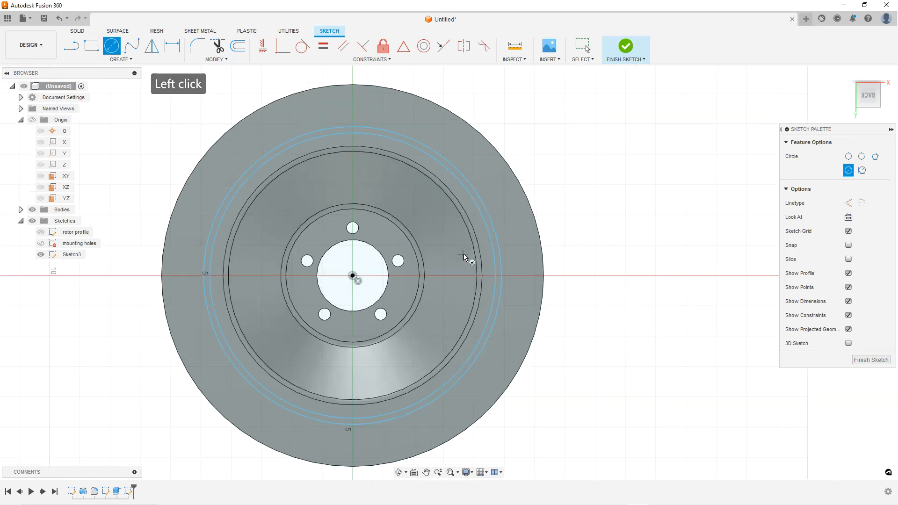
key(Escape)
key(Escape)
key(Escape)
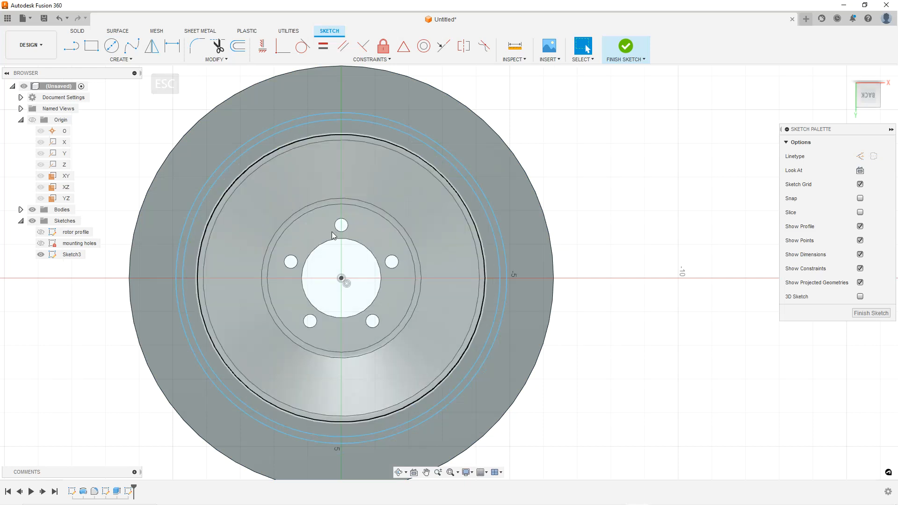
Dimension the outer circle's diameter to 9.5 in
scroll(303, 221, up, 1)
scroll(292, 201, down, 2)
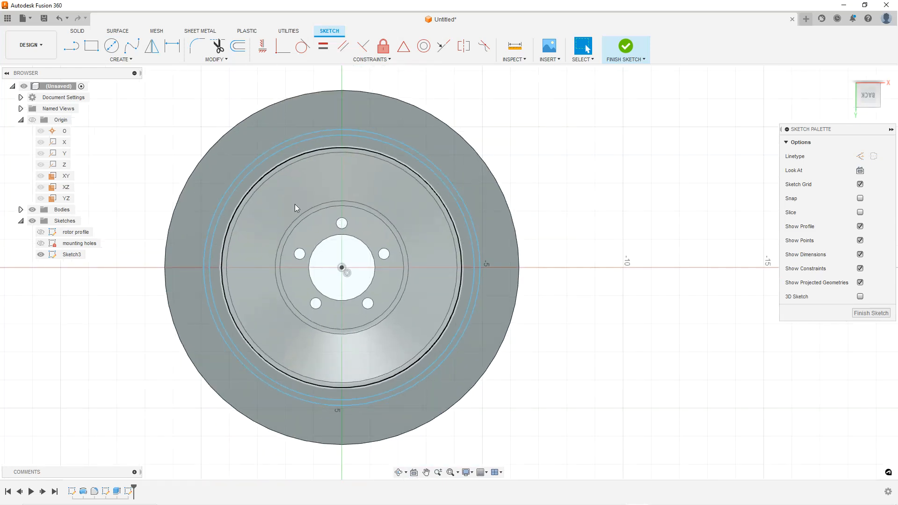
scroll(276, 192, up, 1)
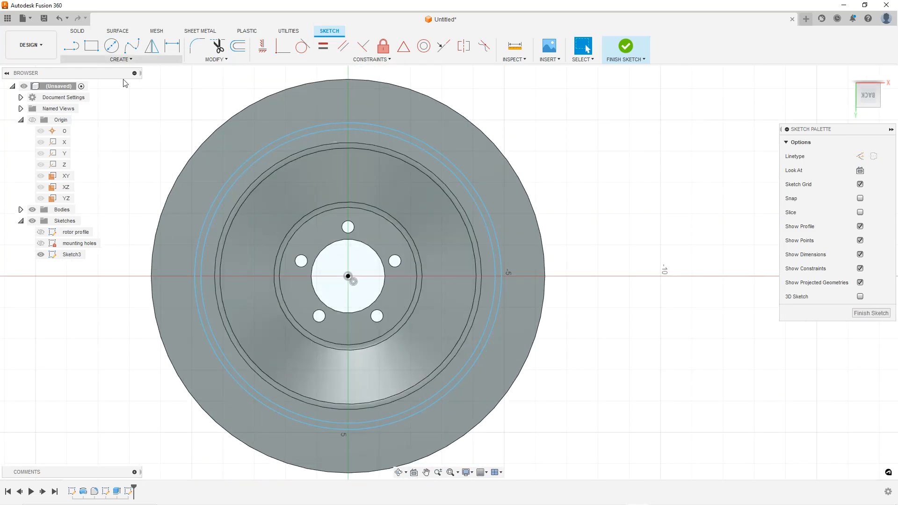
click(172, 46)
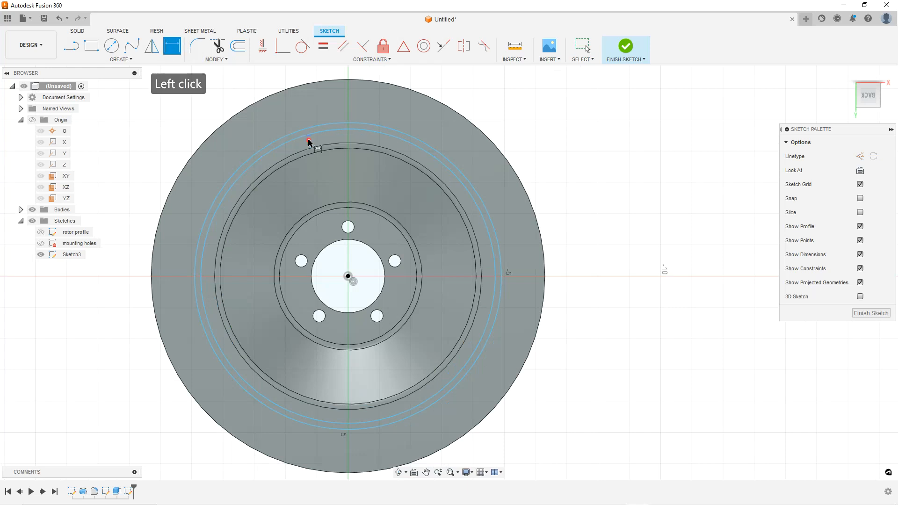
click(336, 134)
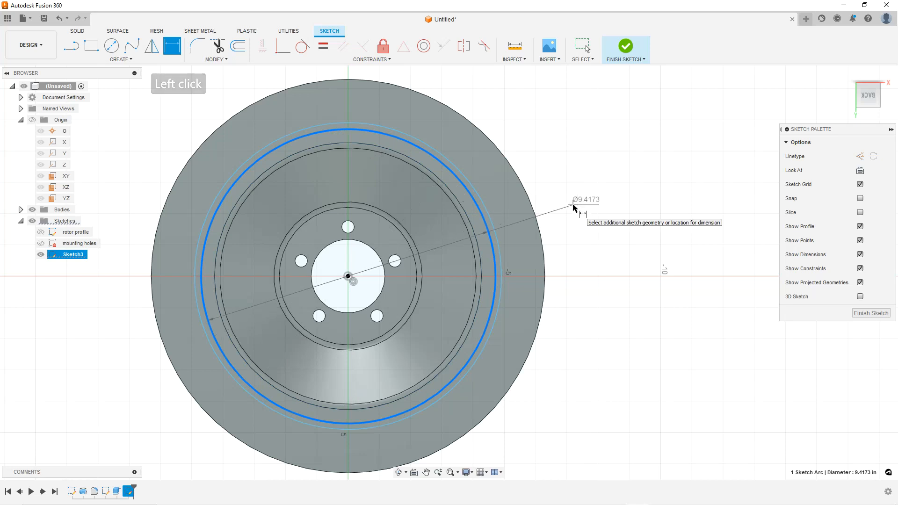
click(574, 206)
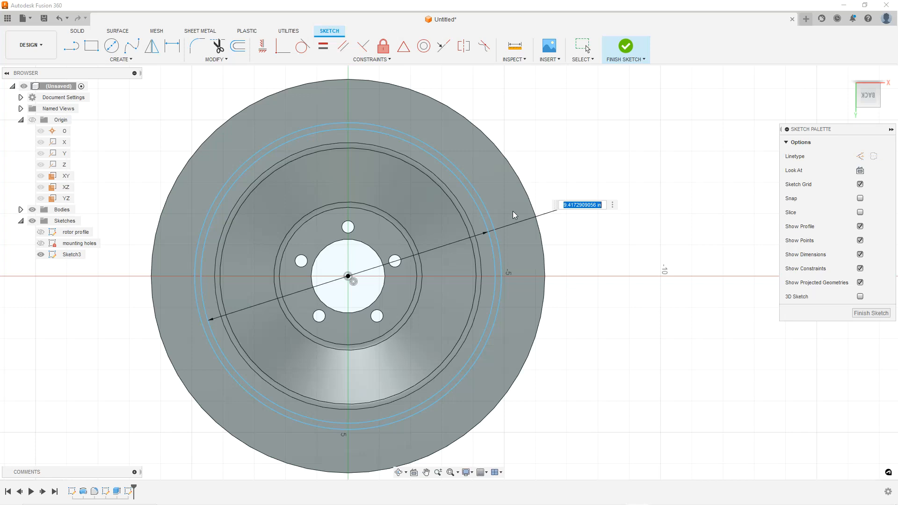
text(9.5)
key(Return)
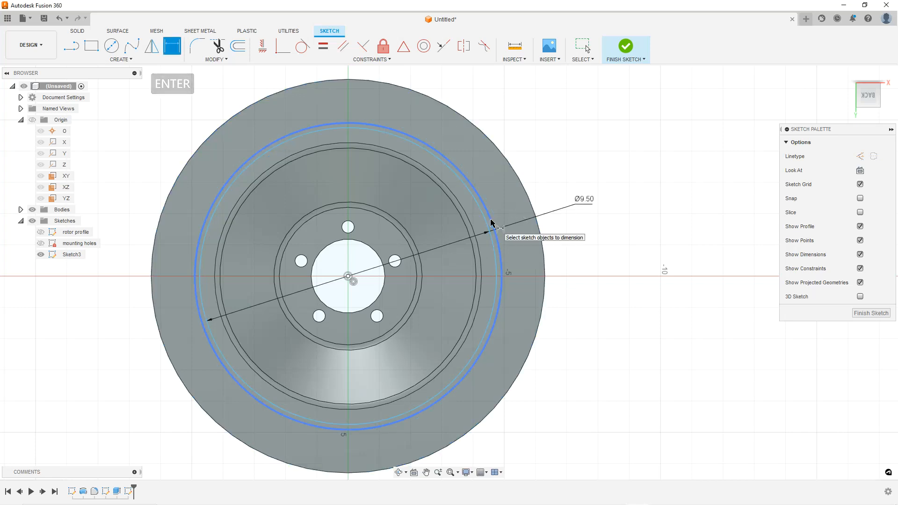
scroll(491, 223, up, 2)
key(Escape)
key(Escape)
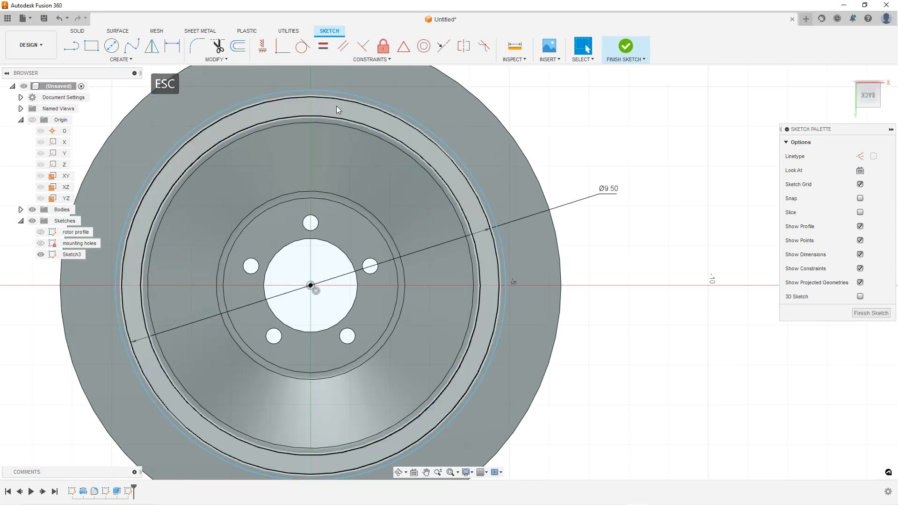
Dimension the gap between the two concentric circles as 0.5 mm
click(172, 46)
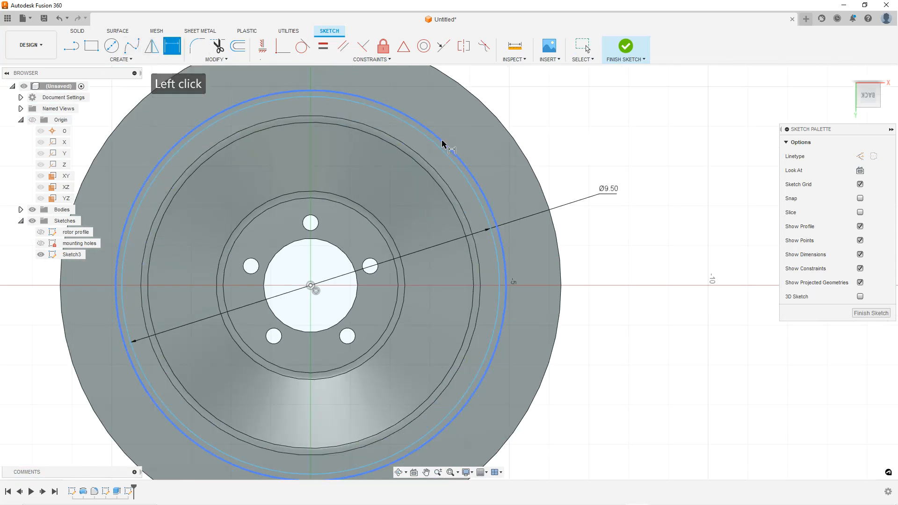
click(442, 143)
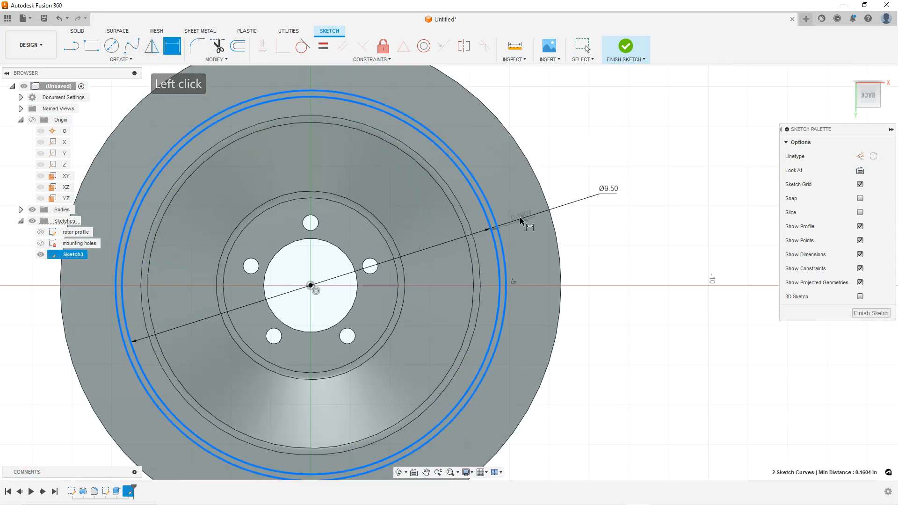
click(530, 241)
scroll(542, 267, up, 1)
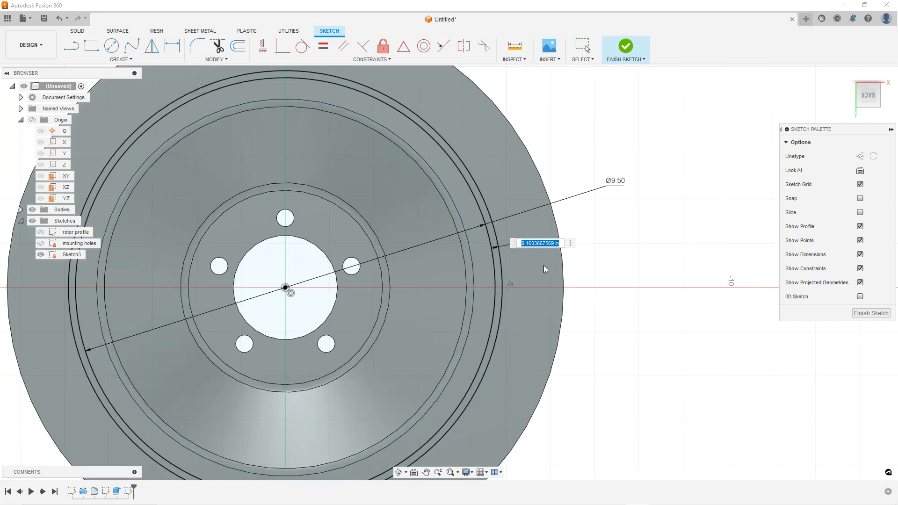
text(.5mm)
key(Return)
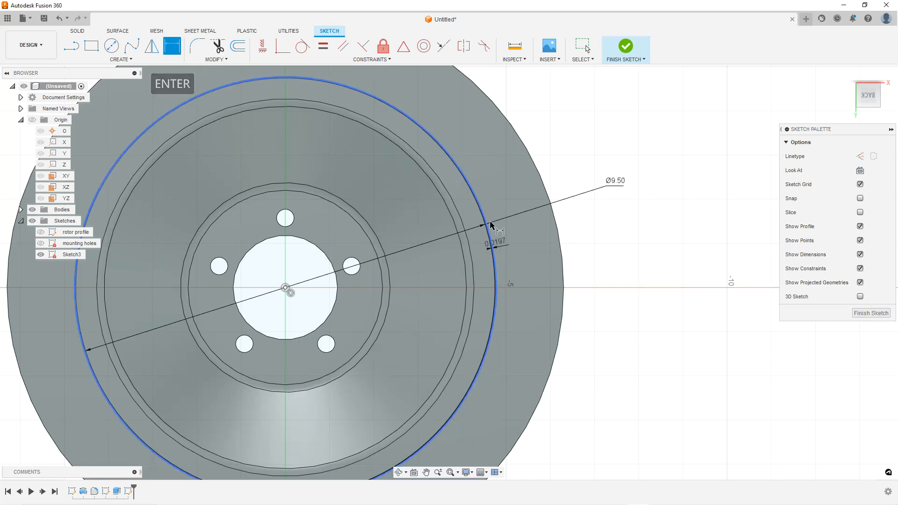
Finish the sketch
scroll(504, 238, down, 1)
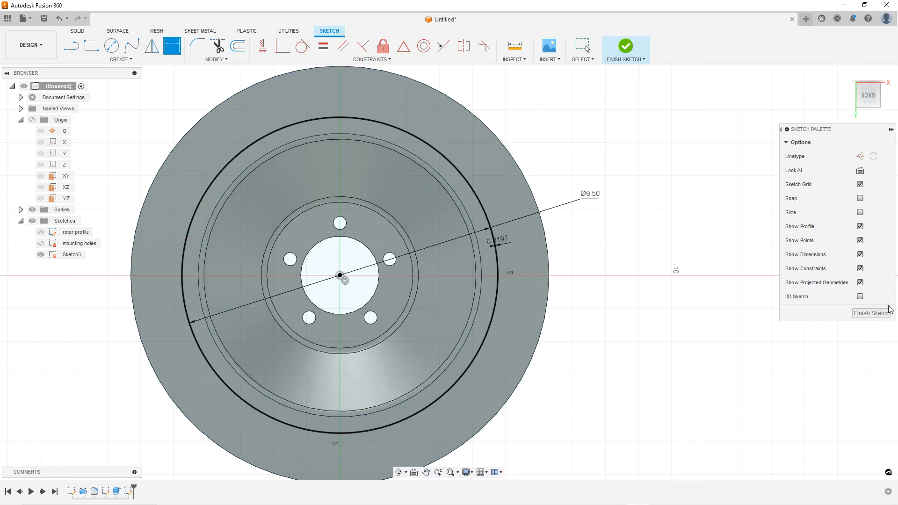
scroll(503, 244, up, 4)
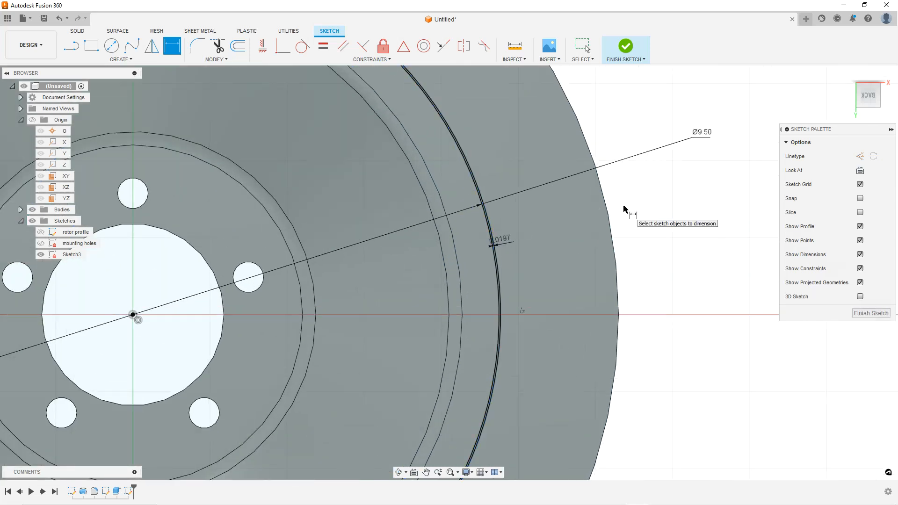
click(869, 314)
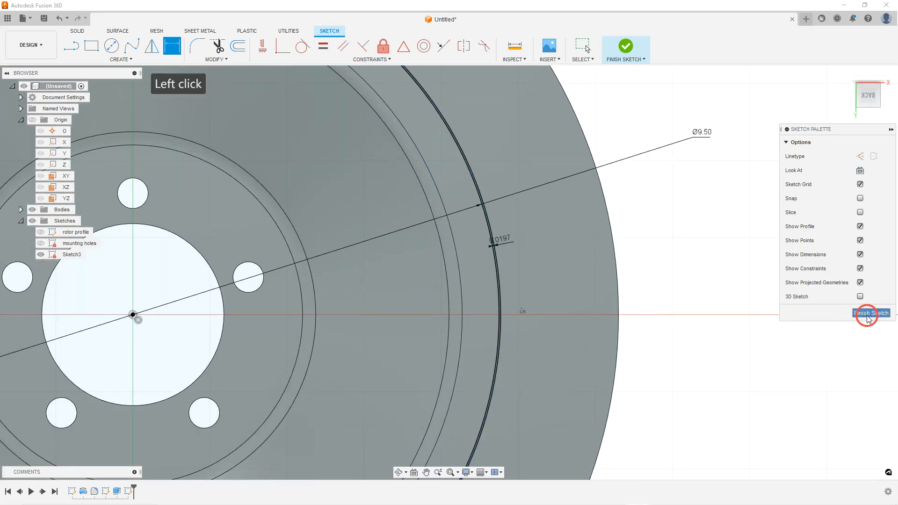
scroll(599, 276, down, 4)
scroll(223, 146, down, 1)
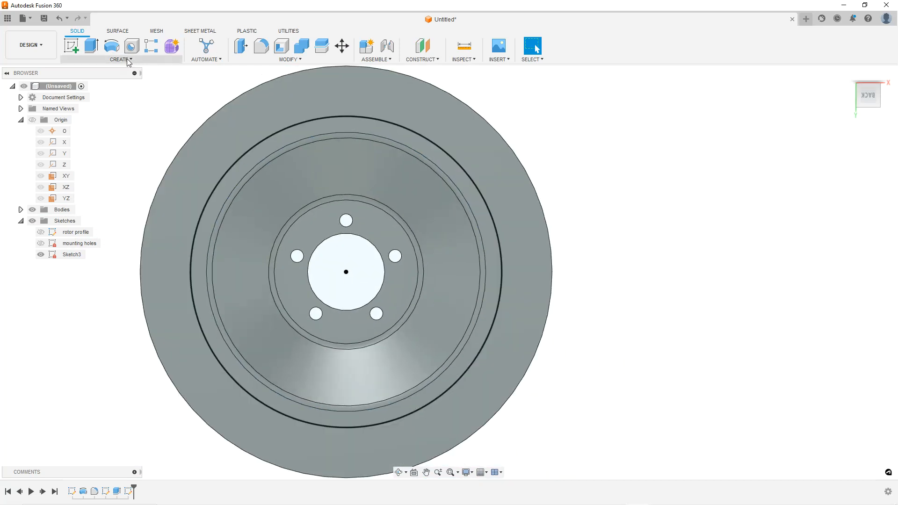
Extrude the thin ring profile between the two circles with the operation set to Cut
click(92, 47)
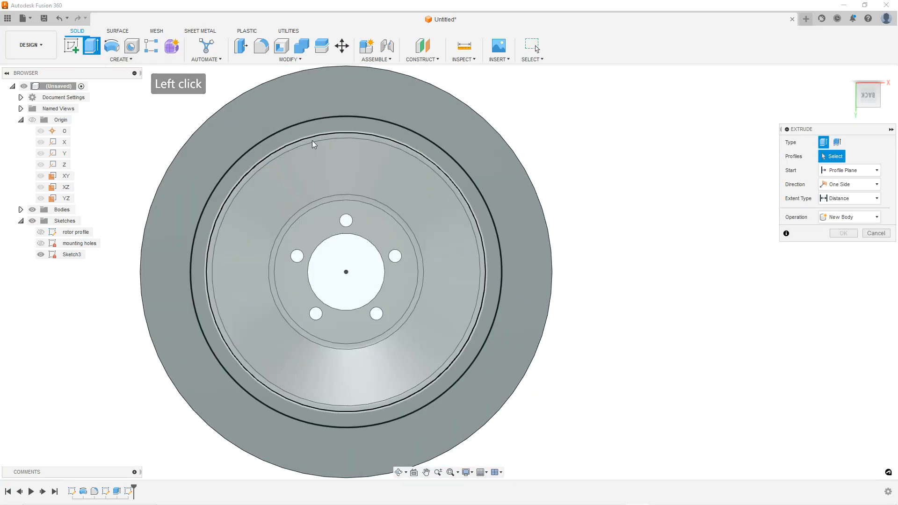
scroll(312, 142, up, 5)
scroll(444, 145, up, 2)
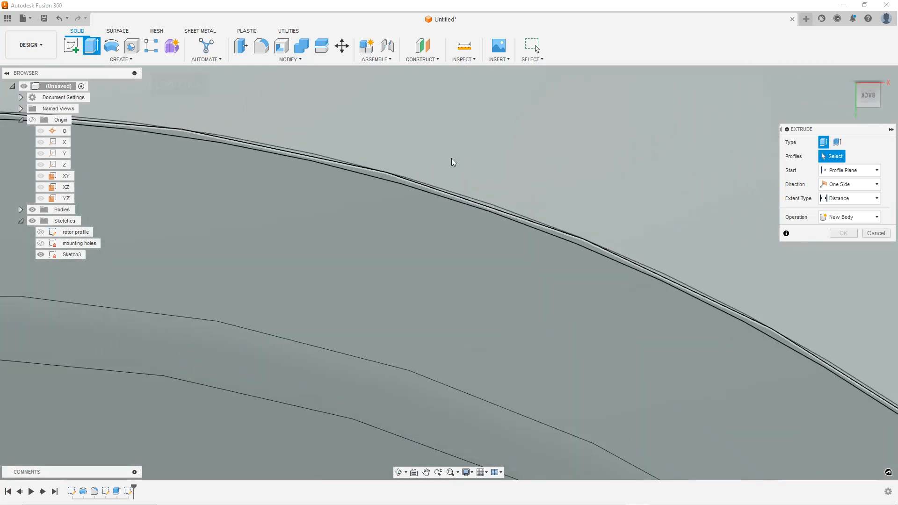
click(433, 192)
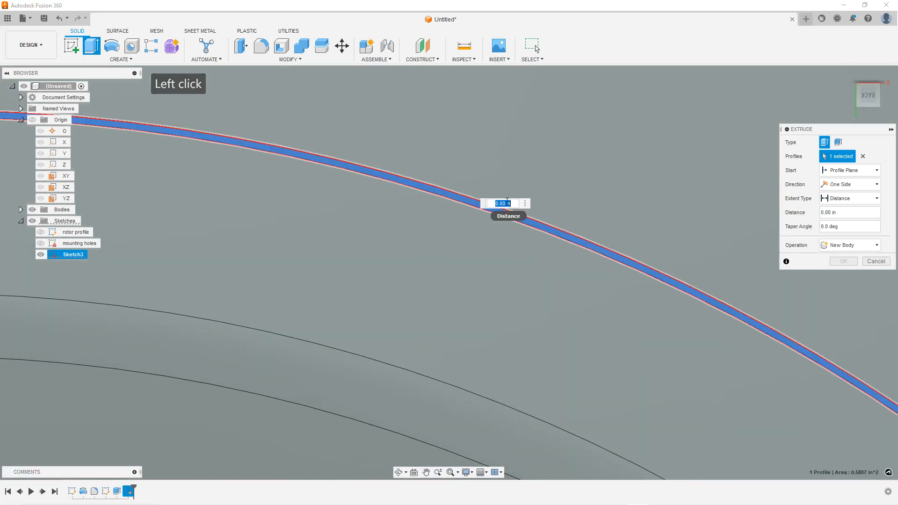
scroll(565, 171, down, 10)
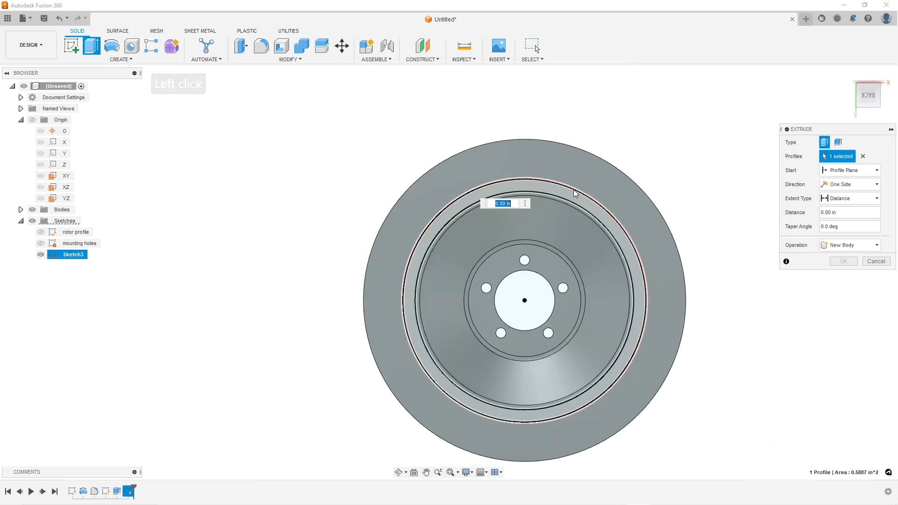
click(875, 247)
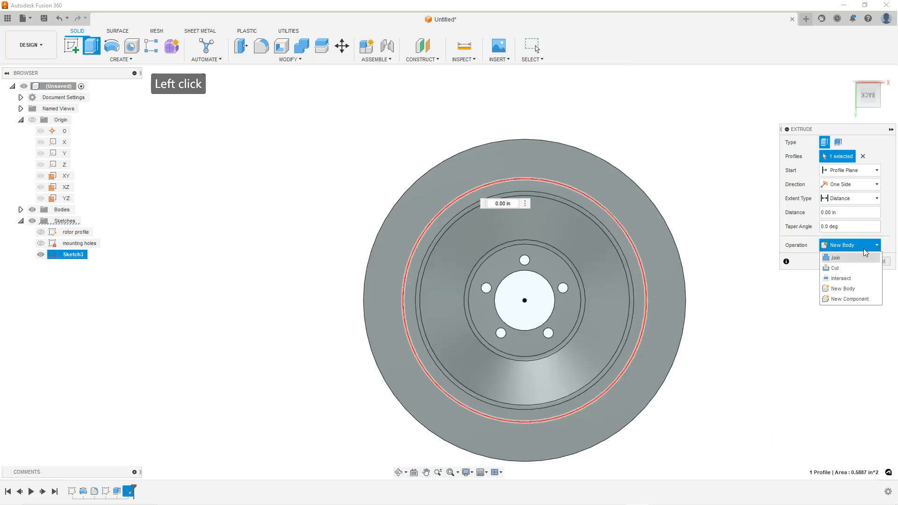
click(835, 274)
Set the ring cut's extent to All, flip its direction into the disc, and confirm the extrude
shift+middle_drag(753, 283, 581, 310)
scroll(579, 313, up, 3)
drag(339, 287, 502, 359)
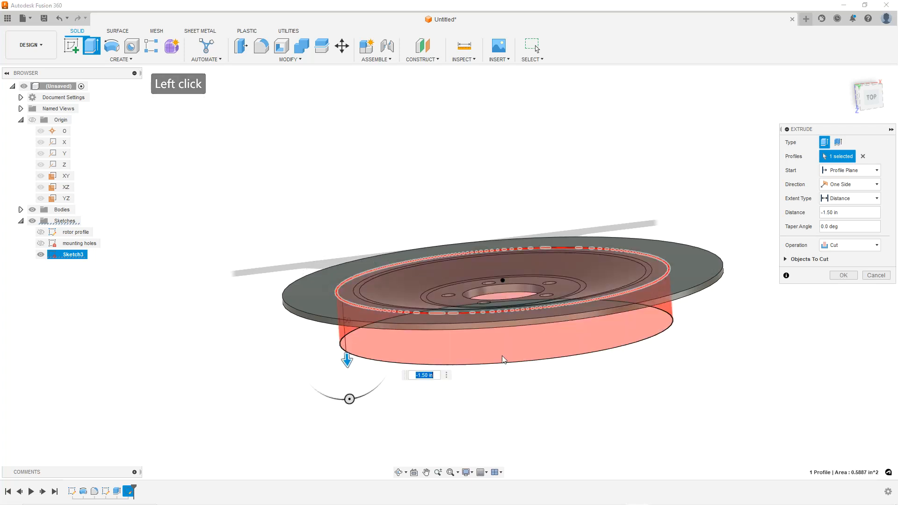
click(855, 202)
click(844, 232)
shift+middle_drag(600, 262, 607, 288)
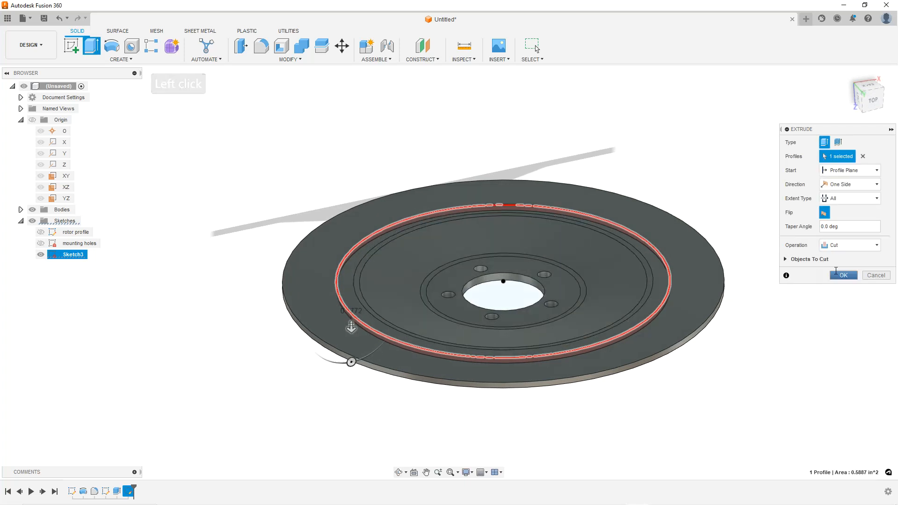
click(843, 275)
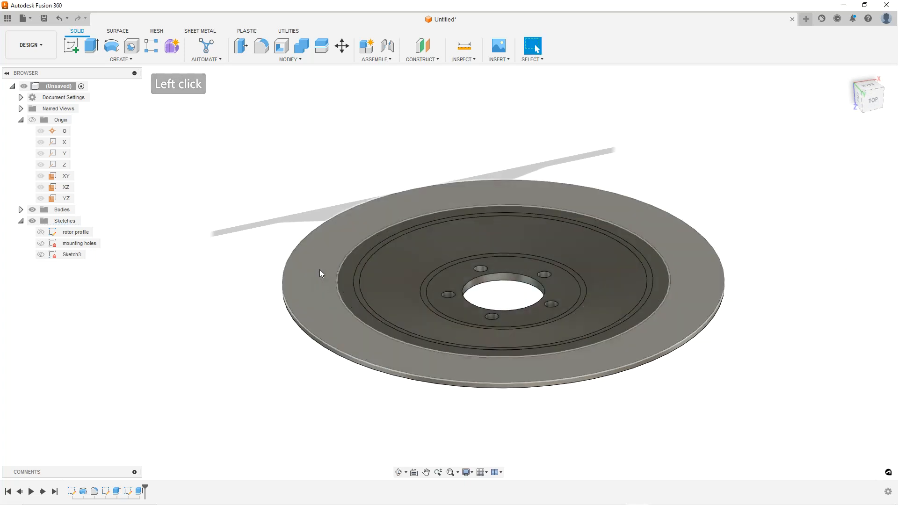
scroll(318, 271, up, 3)
scroll(391, 276, up, 5)
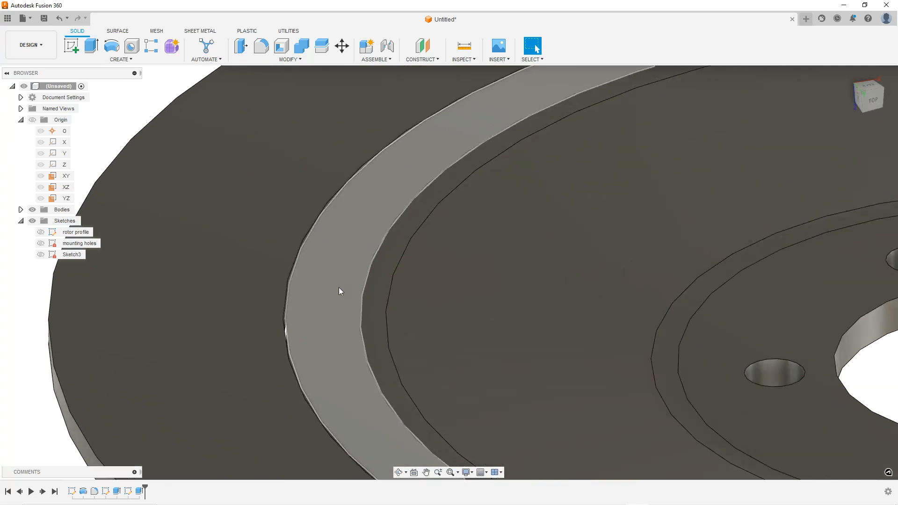
scroll(291, 277, down, 10)
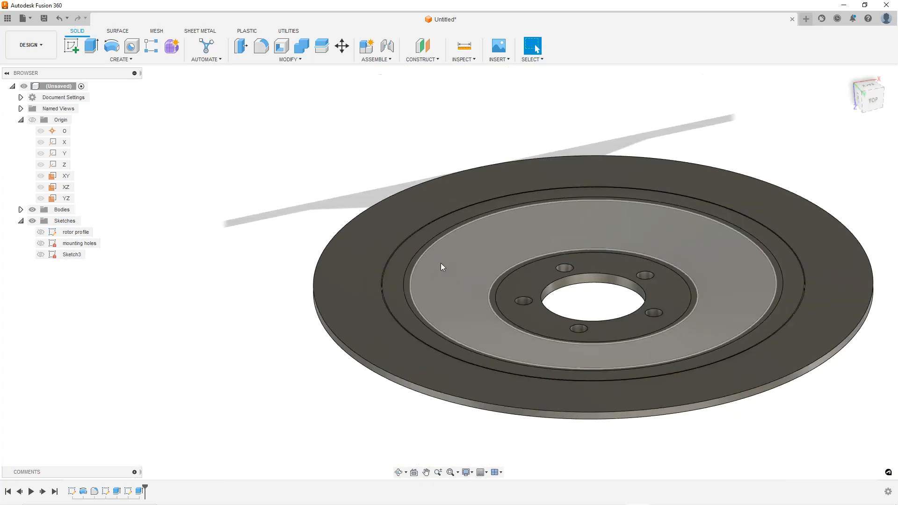
Orbit and zoom around the disc to examine the ring cut through the friction face
shift+middle_drag(427, 319, 576, 251)
scroll(579, 253, down, 5)
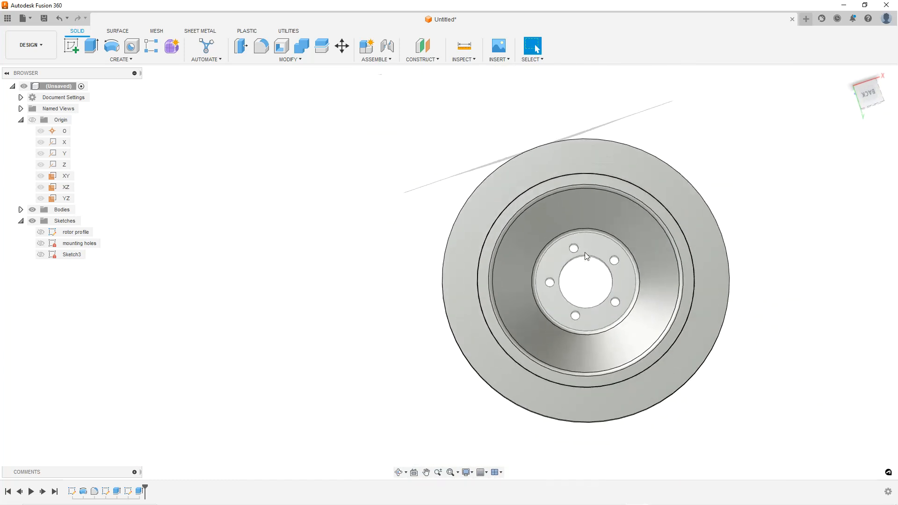
scroll(596, 243, up, 8)
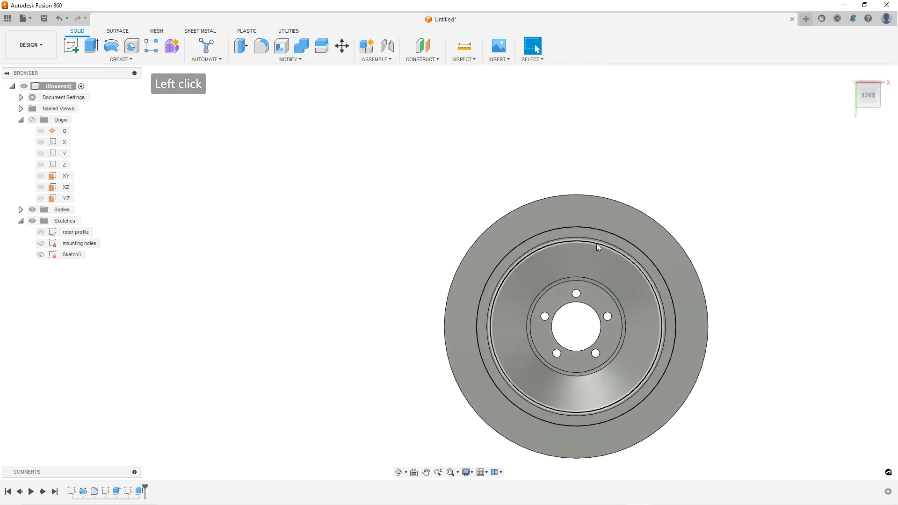
scroll(589, 225, up, 3)
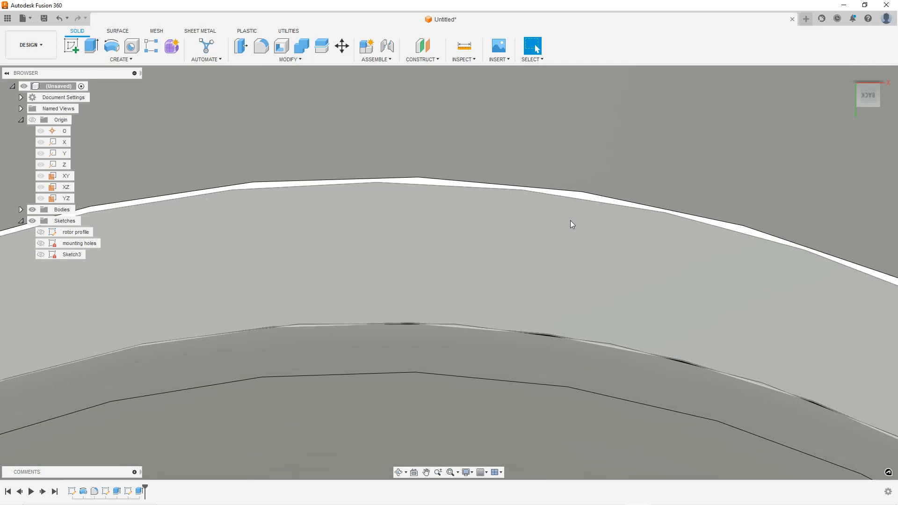
scroll(582, 221, down, 8)
scroll(578, 220, down, 5)
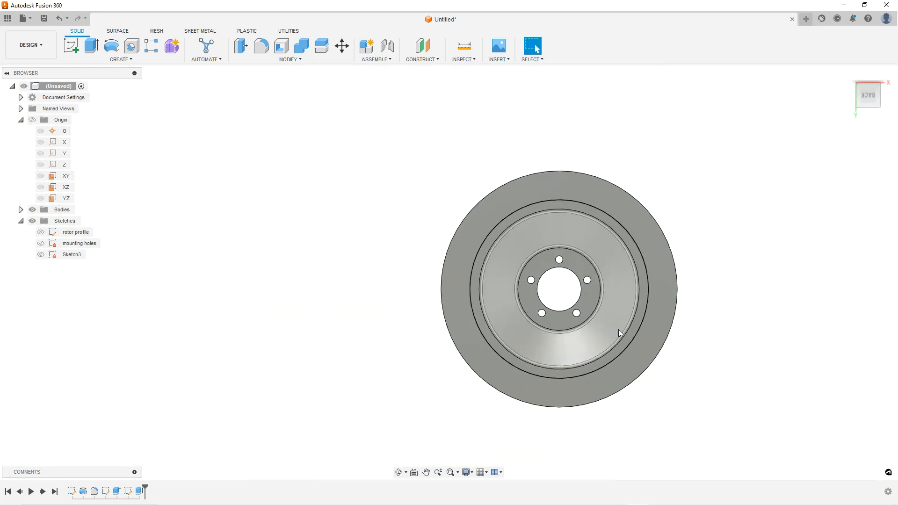
click(766, 262)
Expand the bodies list and rename the inner body as carrier
click(20, 210)
click(64, 221)
scroll(660, 293, up, 2)
key(Escape)
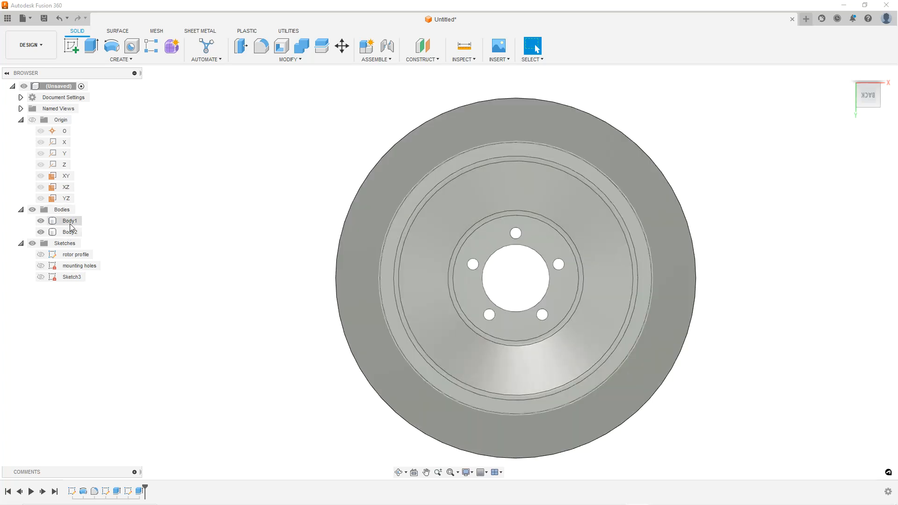
scroll(169, 255, down, 3)
scroll(454, 261, up, 2)
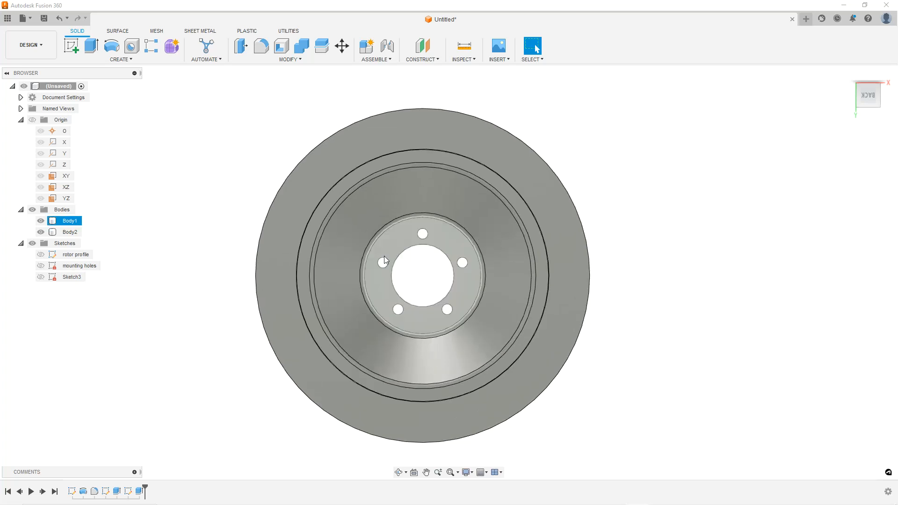
double_click(73, 222)
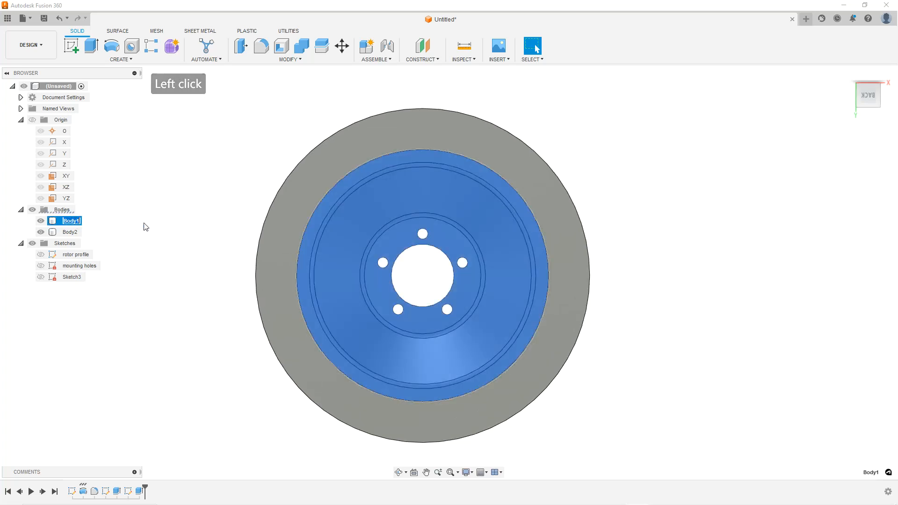
text(carrier)
key(Return)
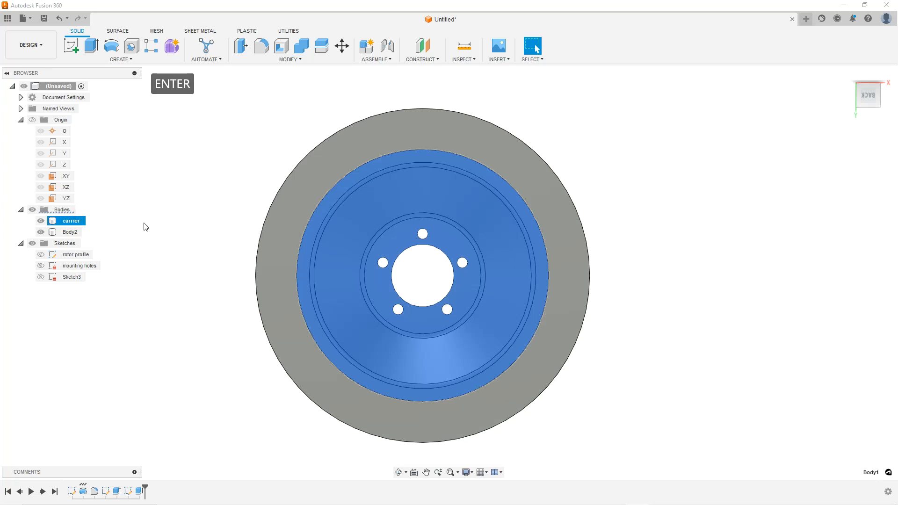
Rename the outer body as brake rotor
double_click(72, 232)
text(brake rotor)
key(Return)
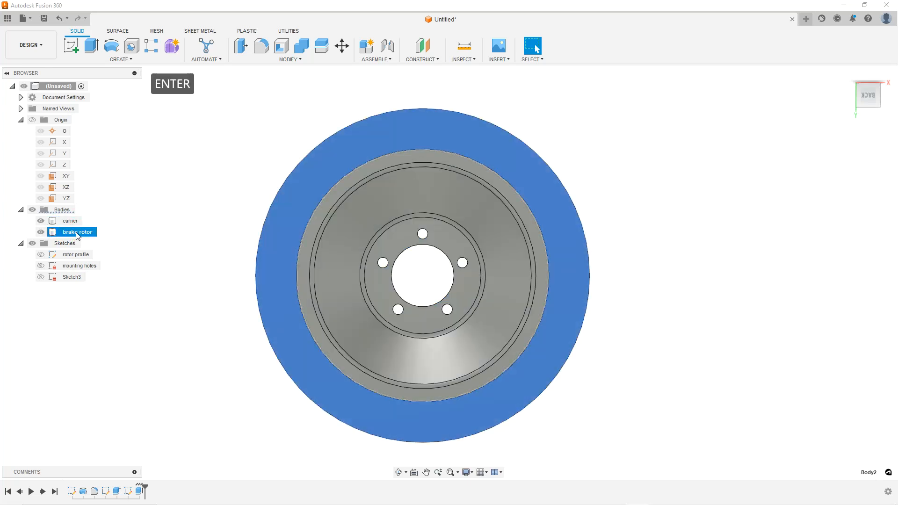
Hide the brake rotor body and select the carrier to examine it on its own
click(224, 200)
scroll(263, 236, up, 1)
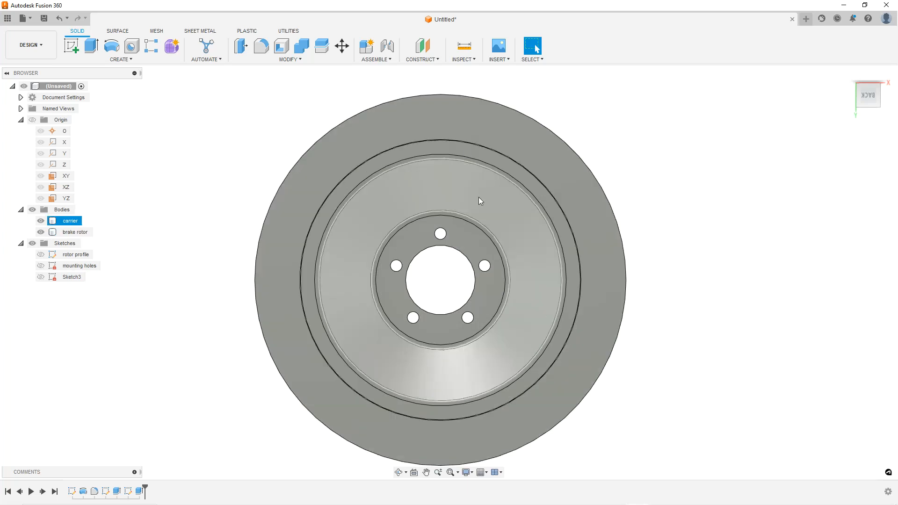
scroll(531, 279, down, 1)
scroll(531, 279, up, 1)
scroll(479, 164, up, 2)
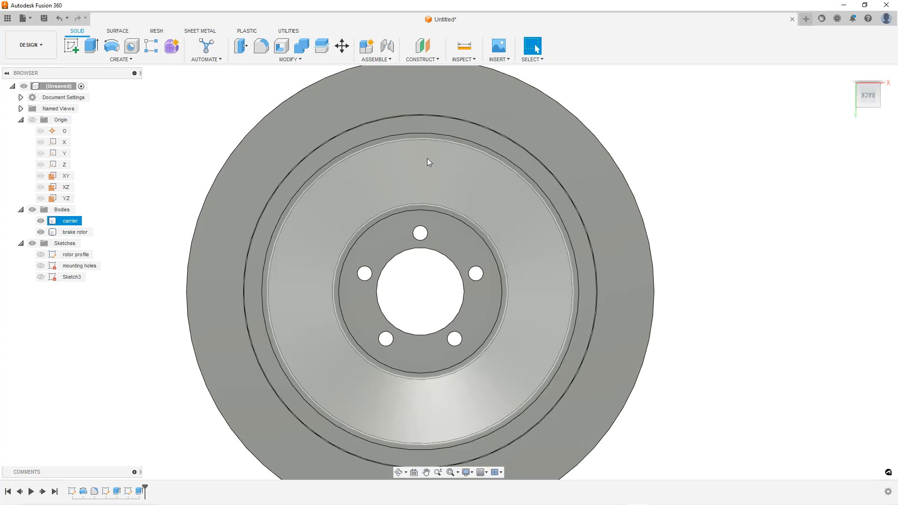
click(341, 99)
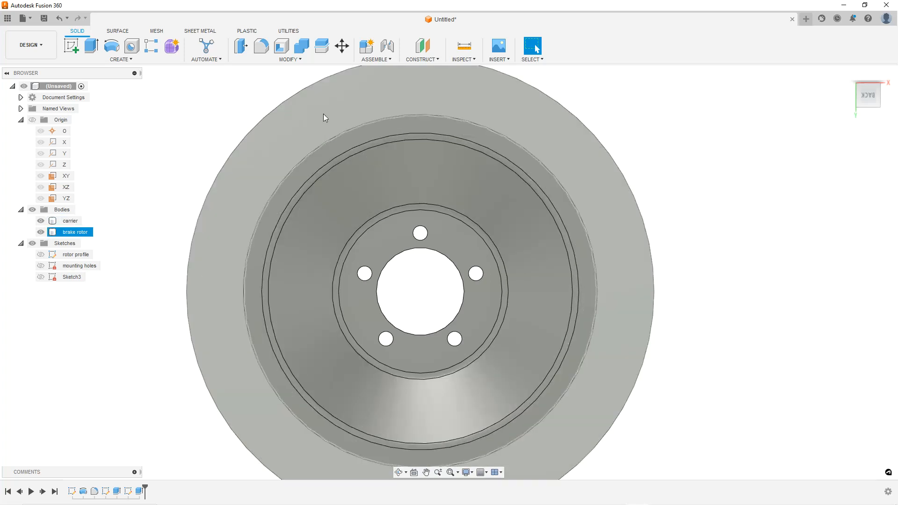
click(327, 112)
click(270, 91)
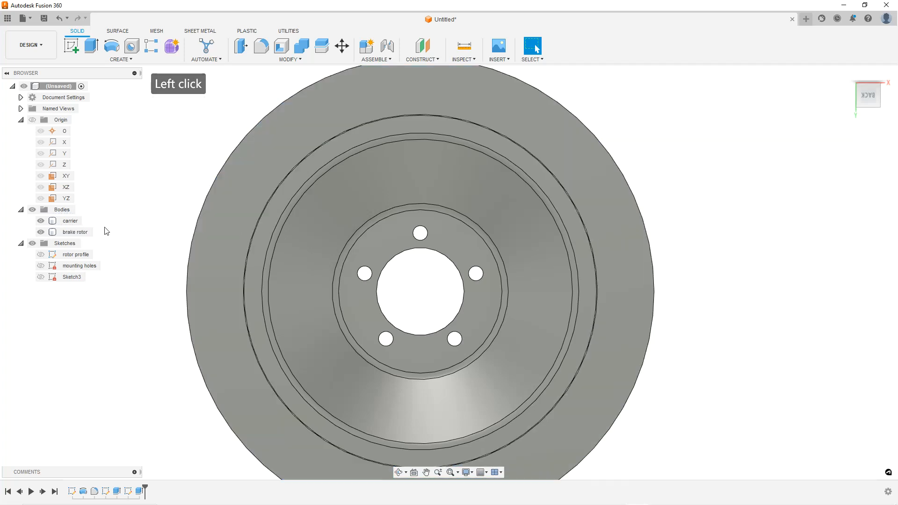
click(41, 232)
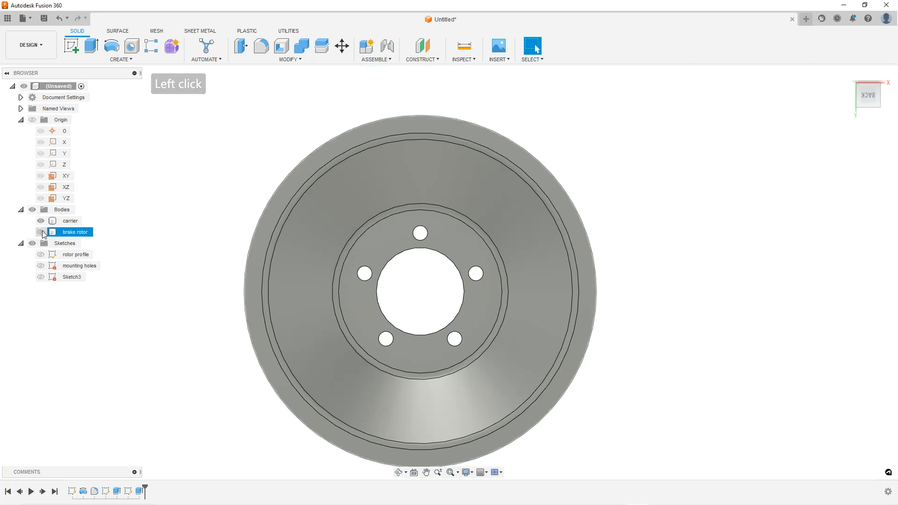
click(185, 220)
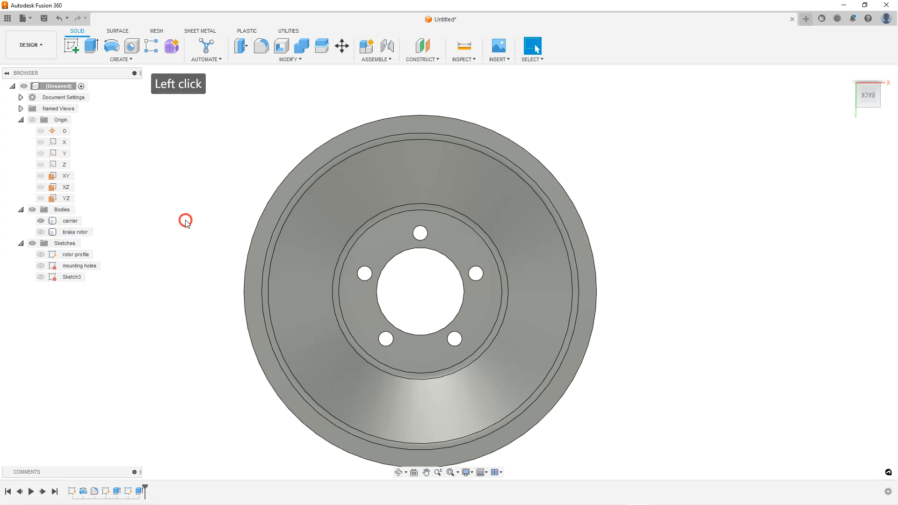
click(299, 217)
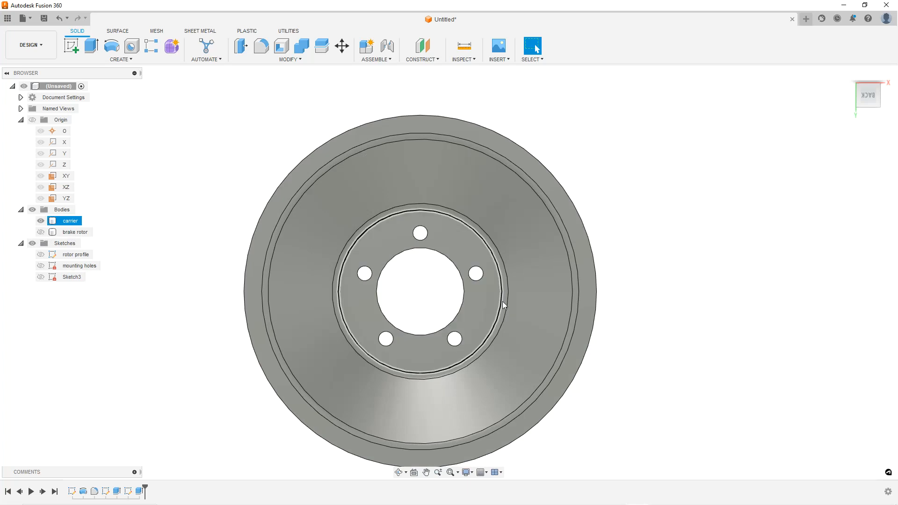
scroll(500, 306, up, 1)
click(665, 167)
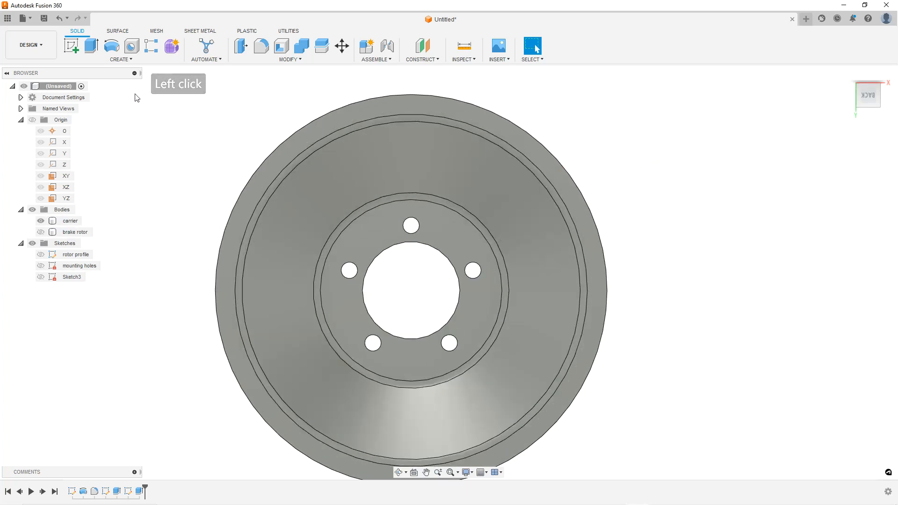
Create a new sketch on the carrier's front face
click(120, 60)
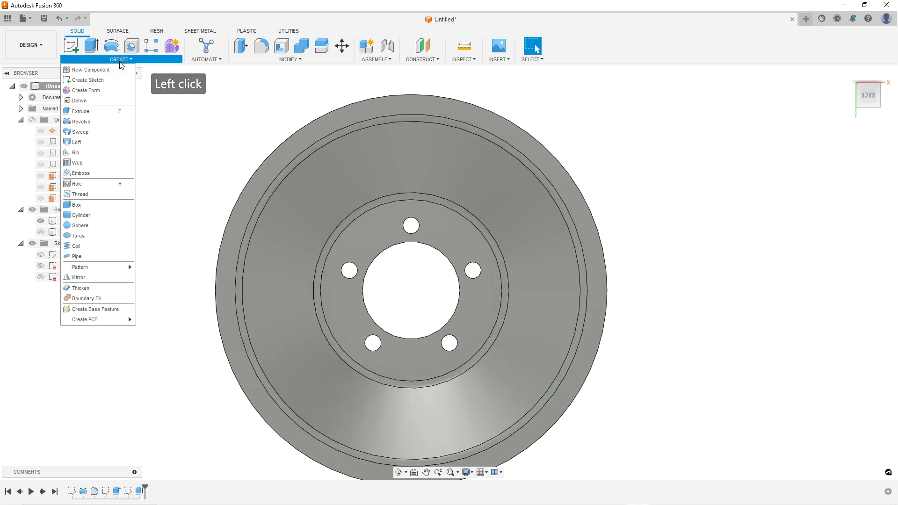
right_click(367, 119)
click(365, 163)
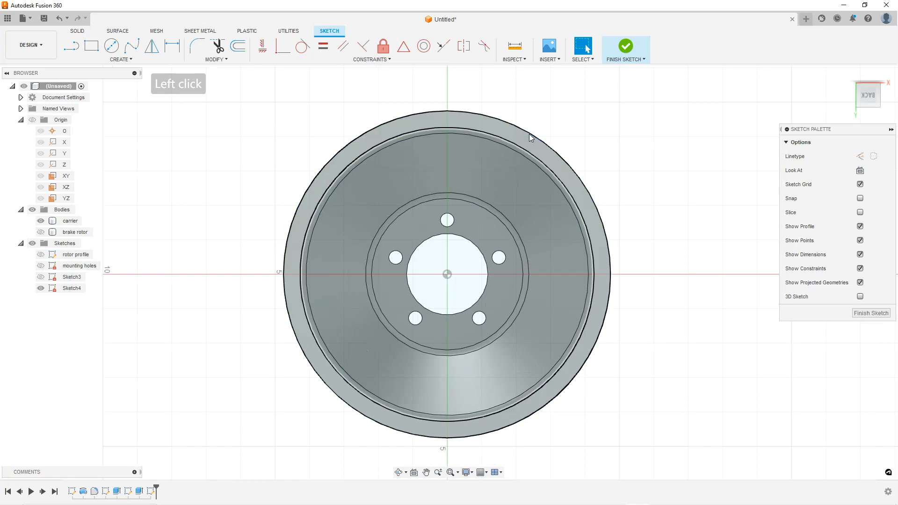
scroll(541, 130, up, 1)
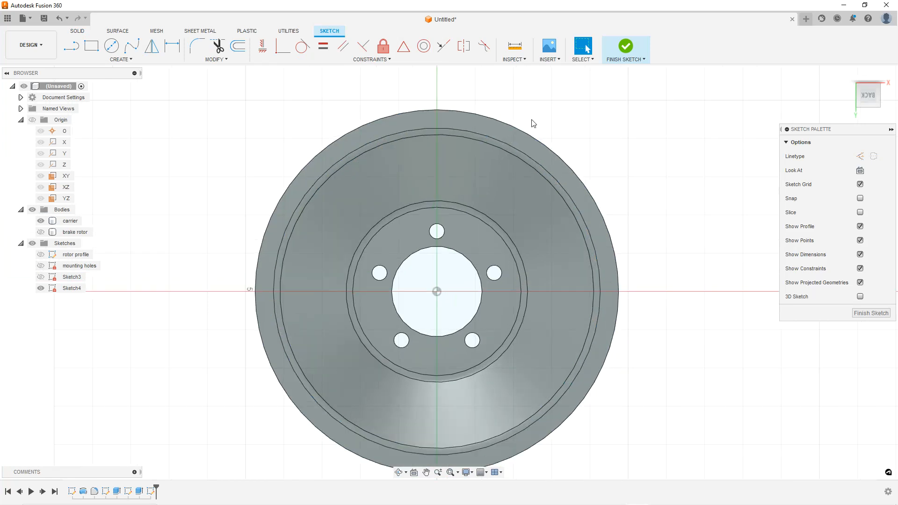
scroll(487, 115, up, 1)
scroll(466, 130, down, 3)
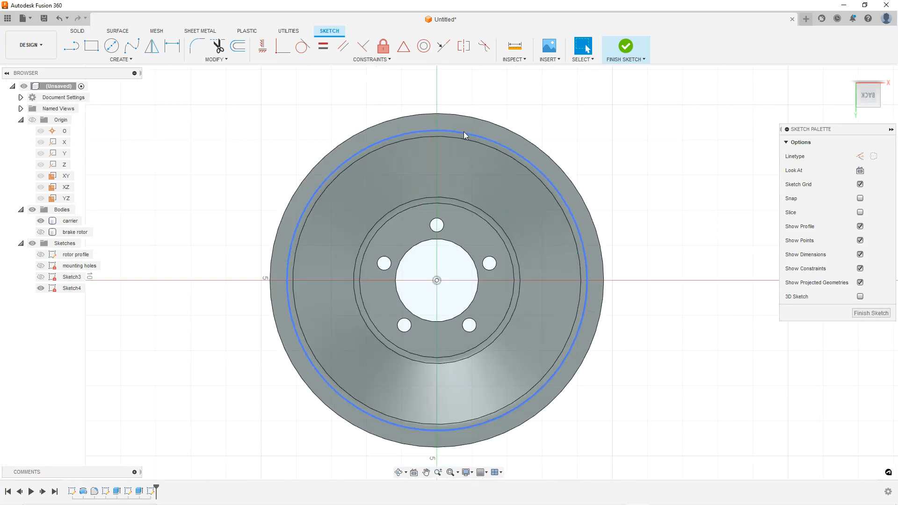
scroll(519, 182, up, 1)
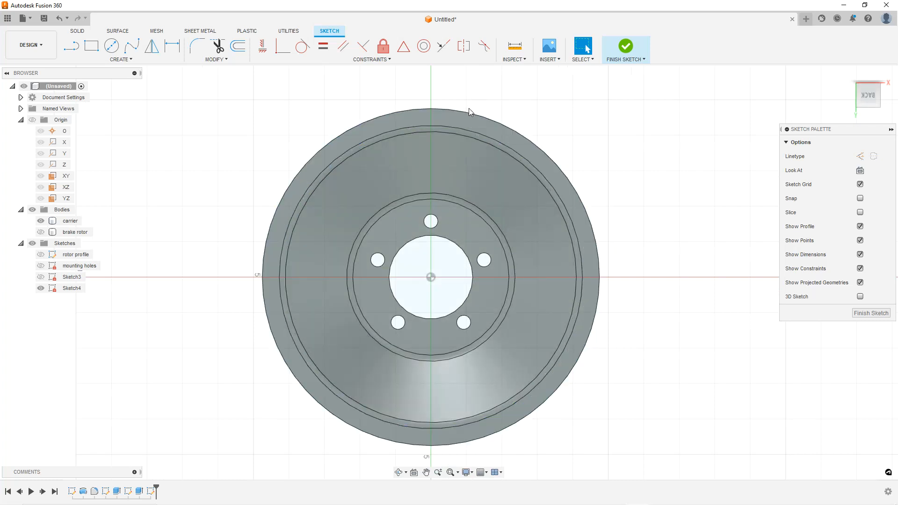
scroll(481, 103, up, 1)
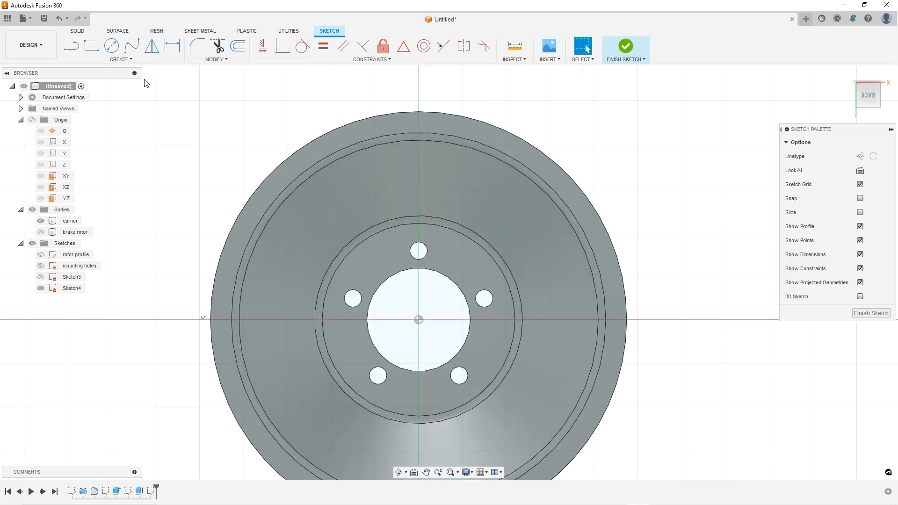
Draw a vertical line from the disc centre upward past the outer edge
click(73, 48)
click(418, 319)
click(418, 99)
key(Escape)
key(Escape)
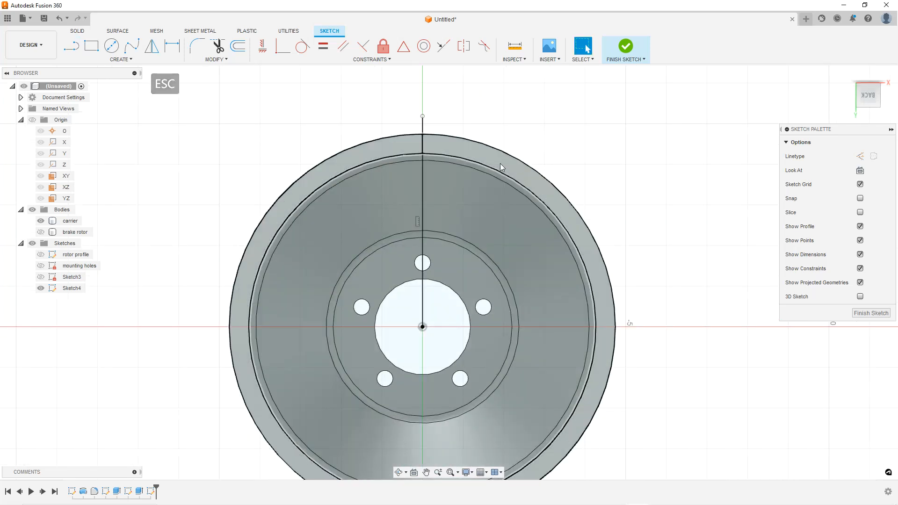
Convert the vertical line into a centreline
scroll(503, 159, up, 2)
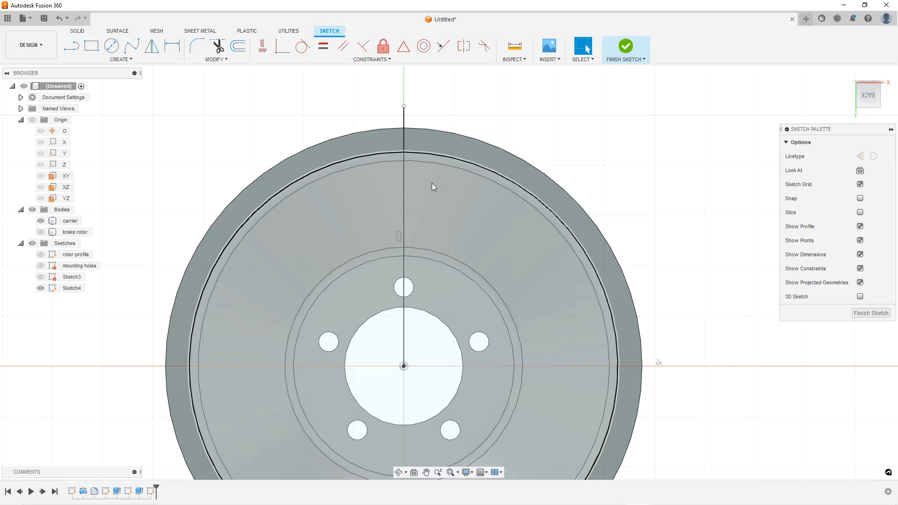
click(404, 121)
click(873, 156)
click(651, 120)
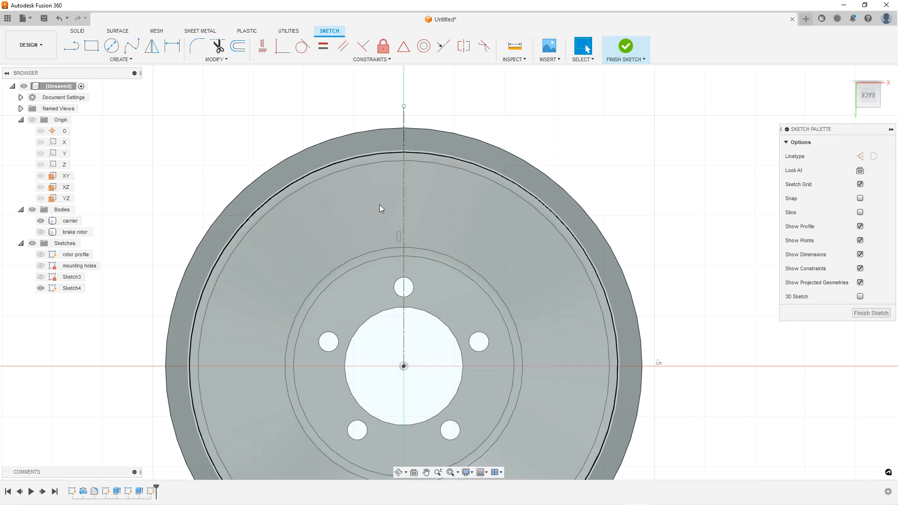
scroll(408, 209, down, 3)
scroll(437, 290, up, 1)
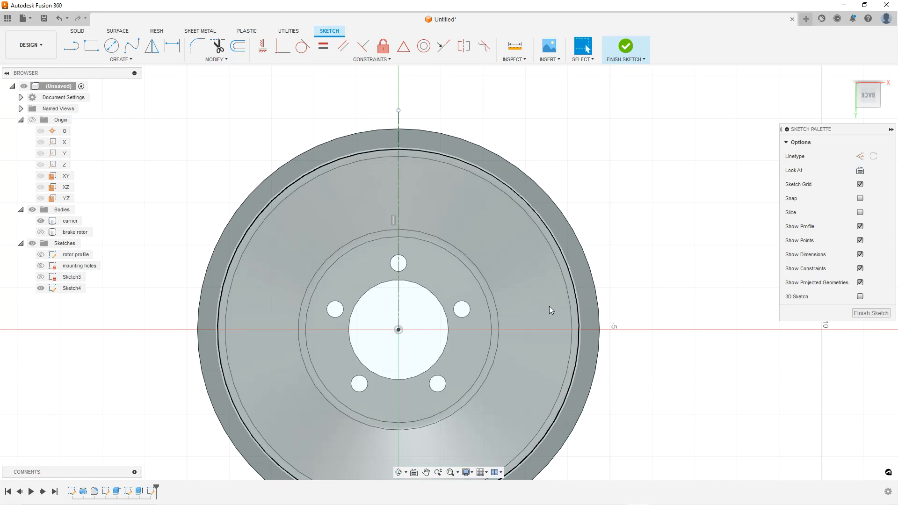
Draw two lines from the disc centre outward past the outer edge, one on each side of the centreline
scroll(453, 223, up, 1)
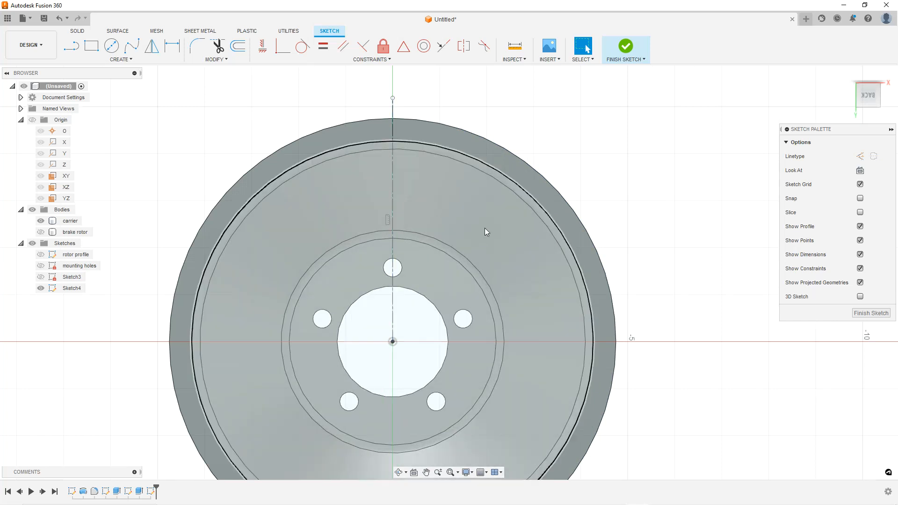
scroll(484, 228, down, 3)
scroll(508, 247, down, 2)
scroll(506, 270, up, 2)
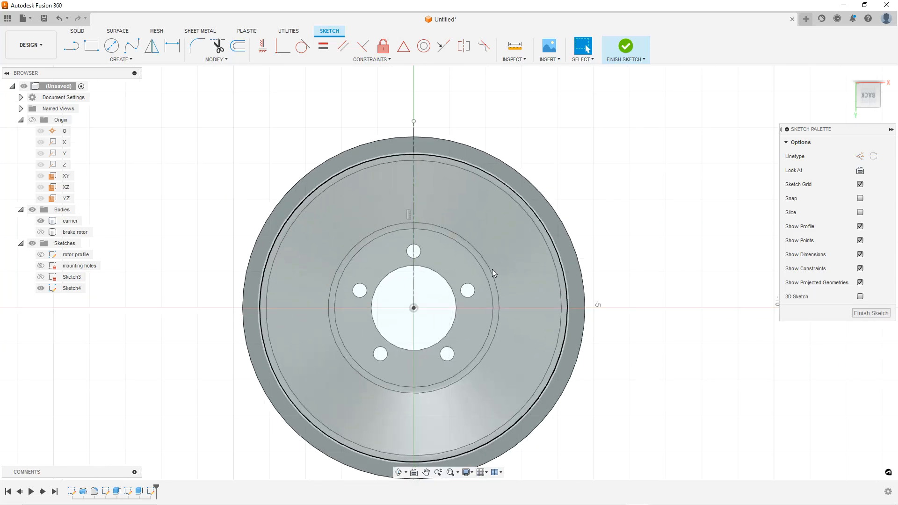
scroll(456, 244, up, 2)
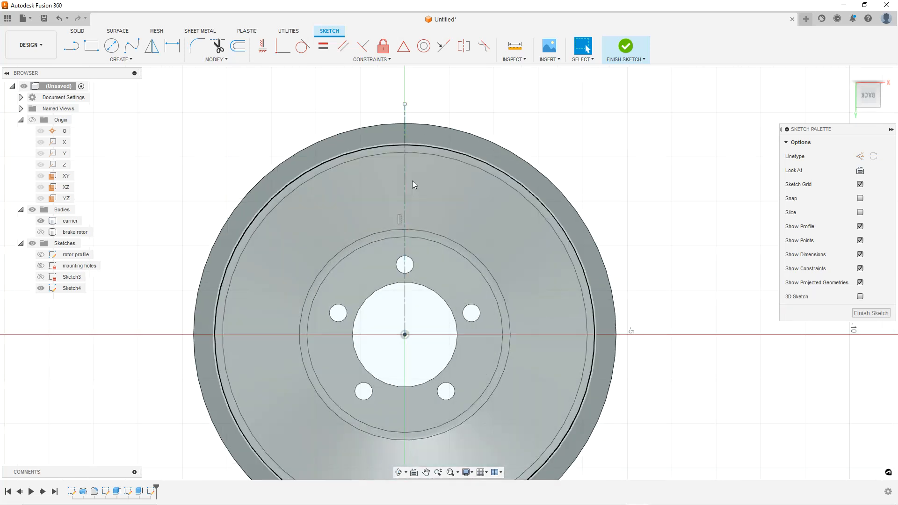
click(80, 47)
click(405, 334)
click(553, 124)
double_click(491, 118)
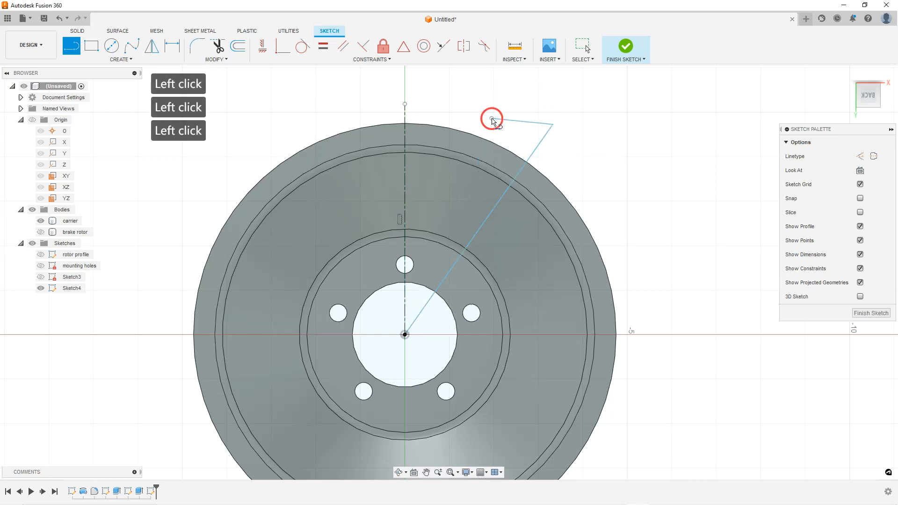
click(404, 334)
click(269, 109)
key(Escape)
key(Escape)
click(515, 125)
key(Delete)
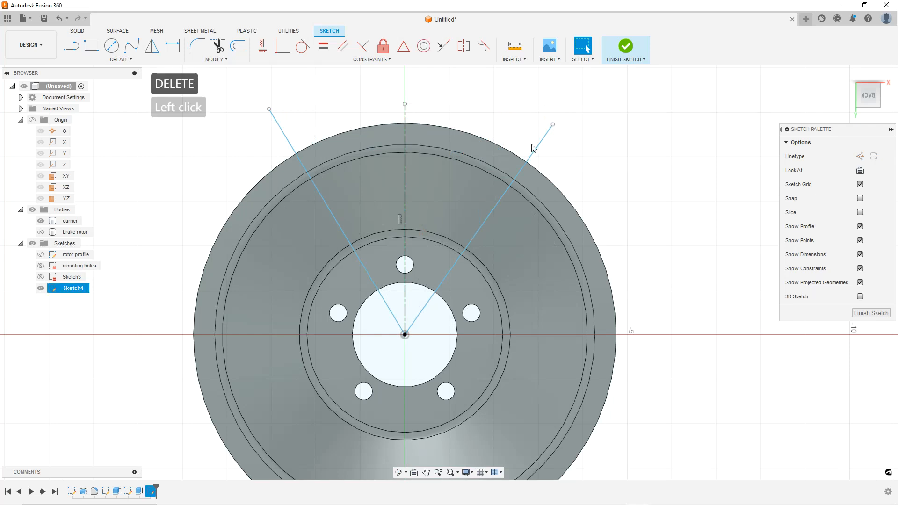
Dimension the angle of each line to the centreline as 36°
click(171, 45)
click(496, 207)
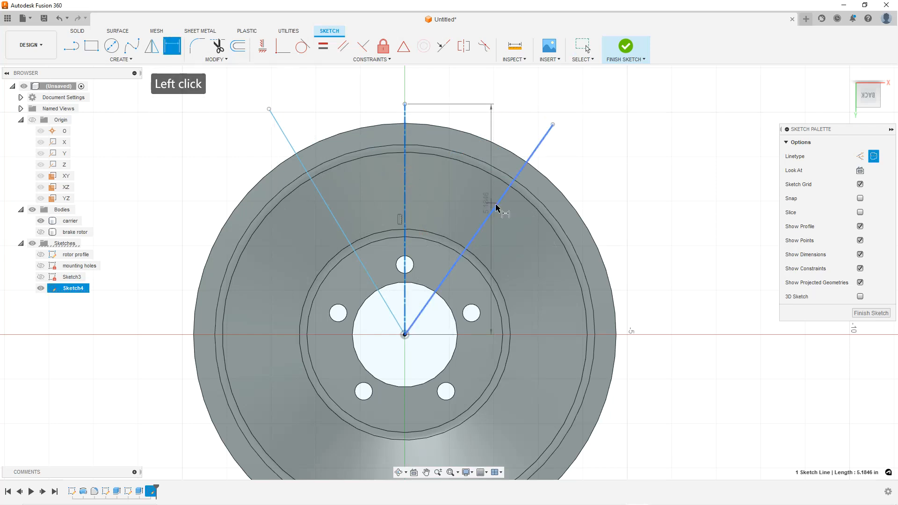
click(465, 179)
text(36)
key(Return)
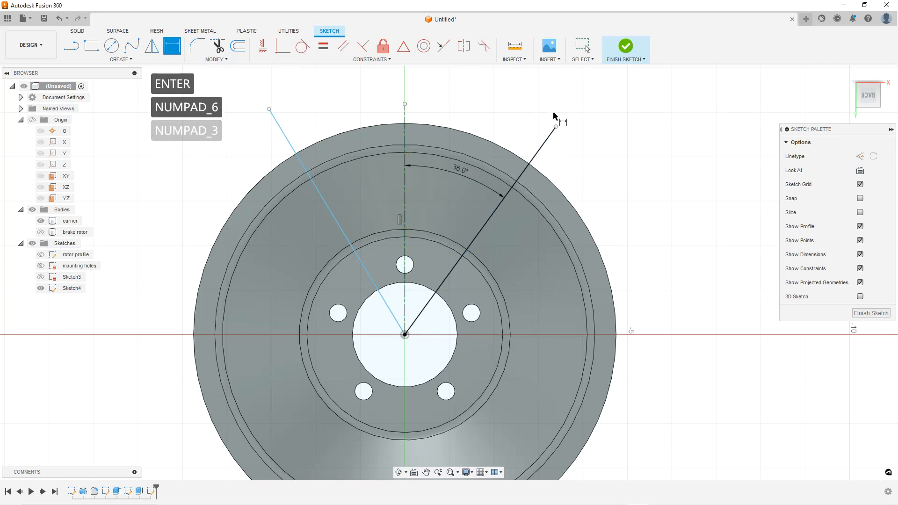
click(406, 188)
click(330, 209)
click(373, 187)
text(36)
key(Return)
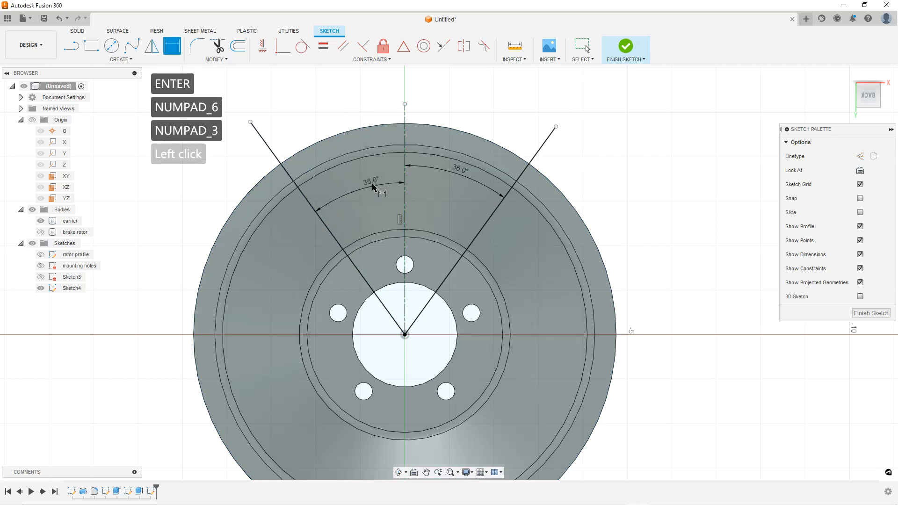
Convert both angled lines into construction lines
key(Escape)
key(Escape)
click(531, 161)
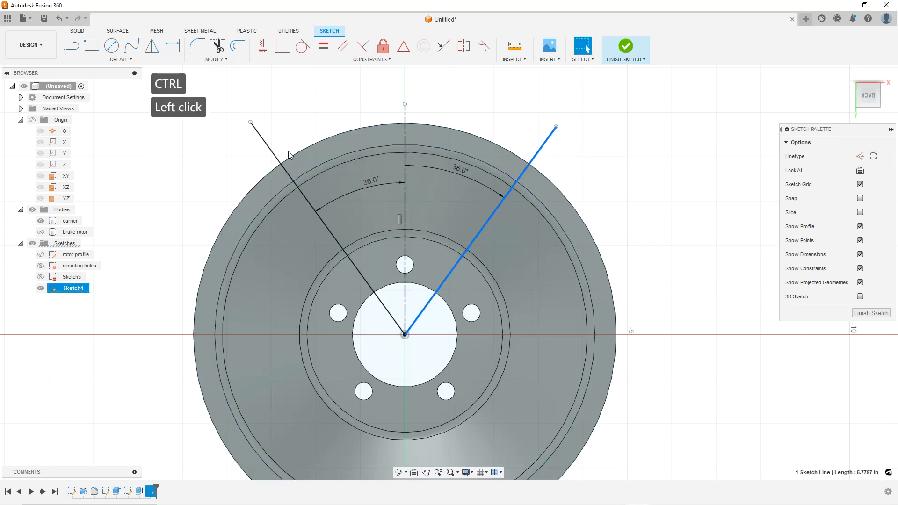
ctrl+click(266, 145)
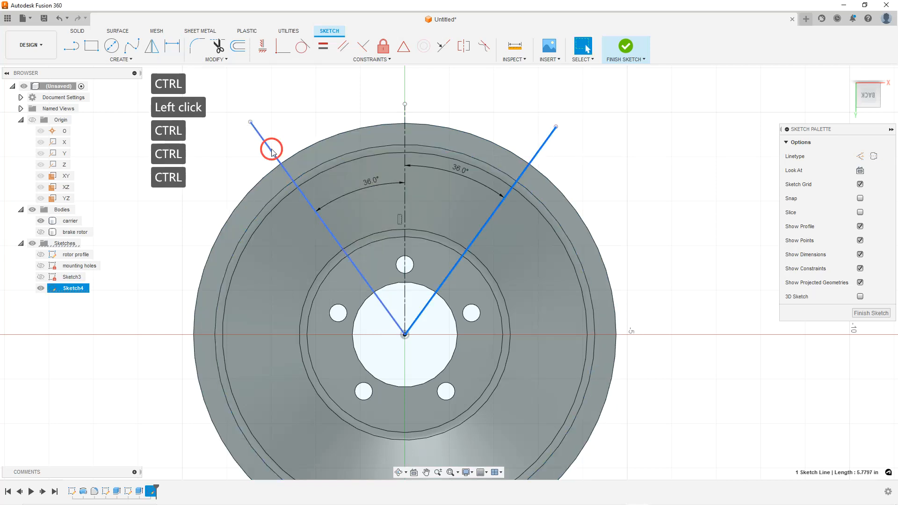
click(860, 156)
click(860, 170)
key(Escape)
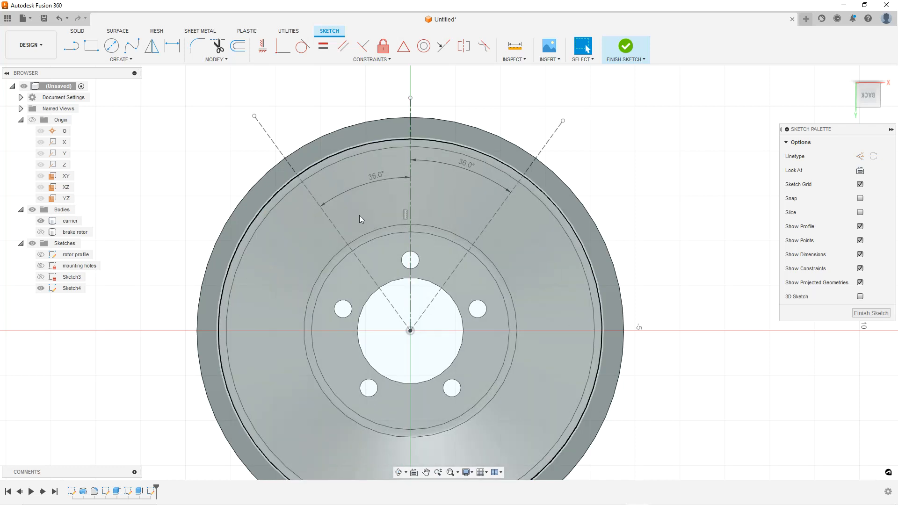
Draw a short slanted line in the sector left of the centreline
scroll(384, 204, down, 1)
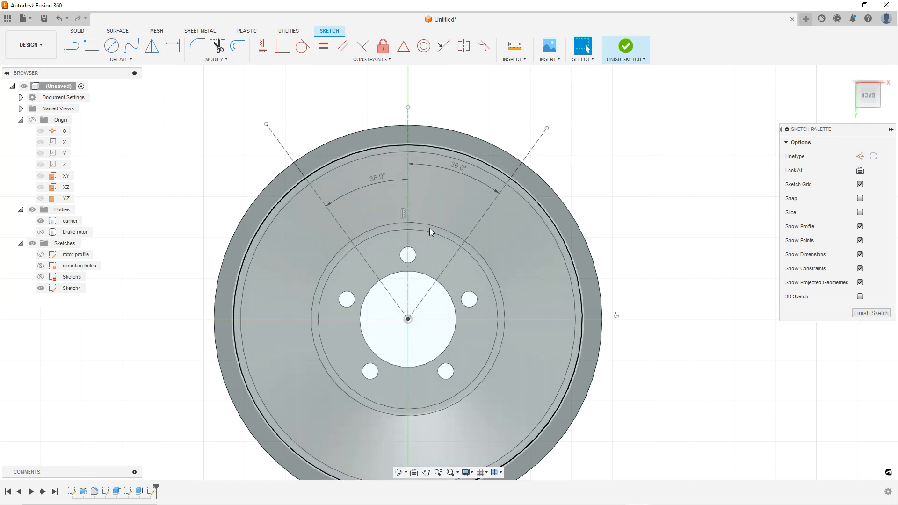
scroll(426, 177, up, 3)
click(443, 166)
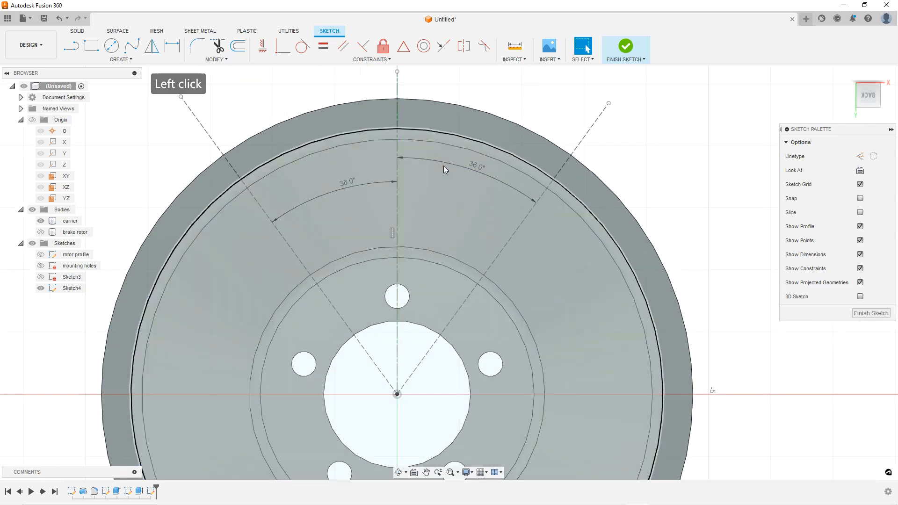
scroll(363, 161, up, 2)
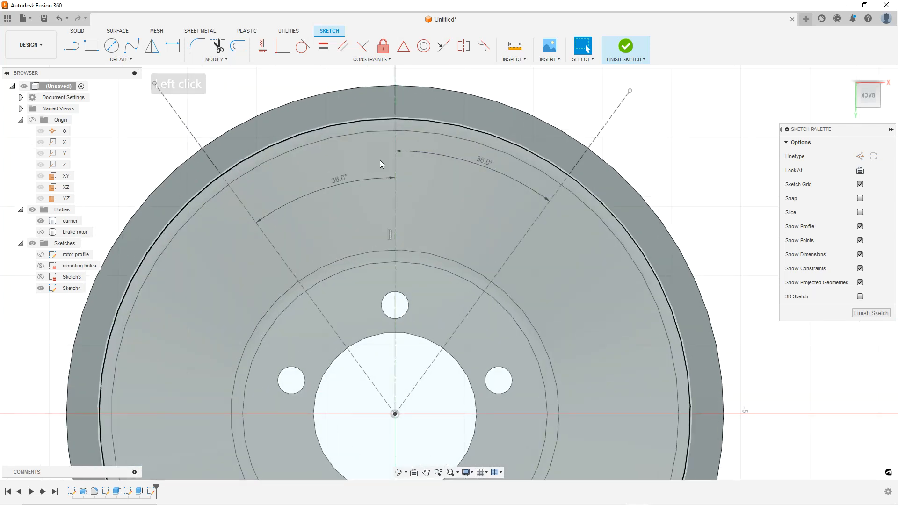
scroll(381, 162, down, 3)
scroll(407, 165, up, 2)
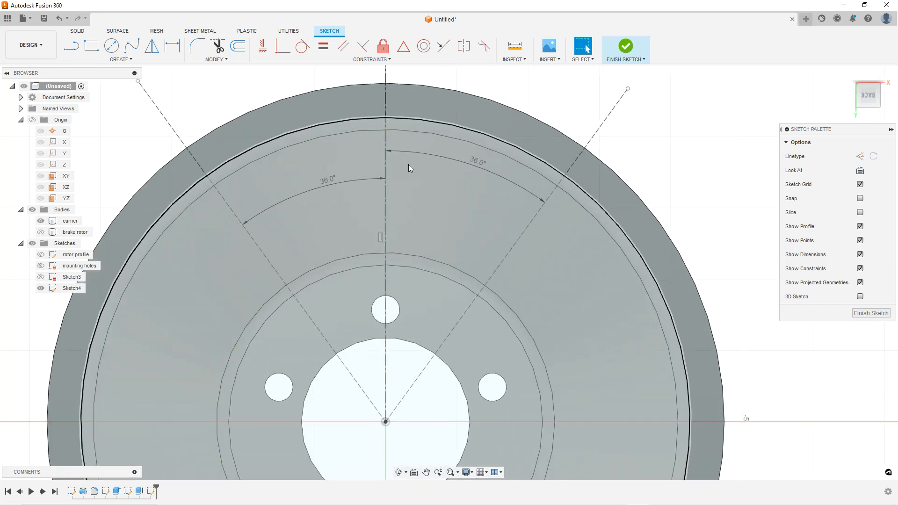
click(71, 45)
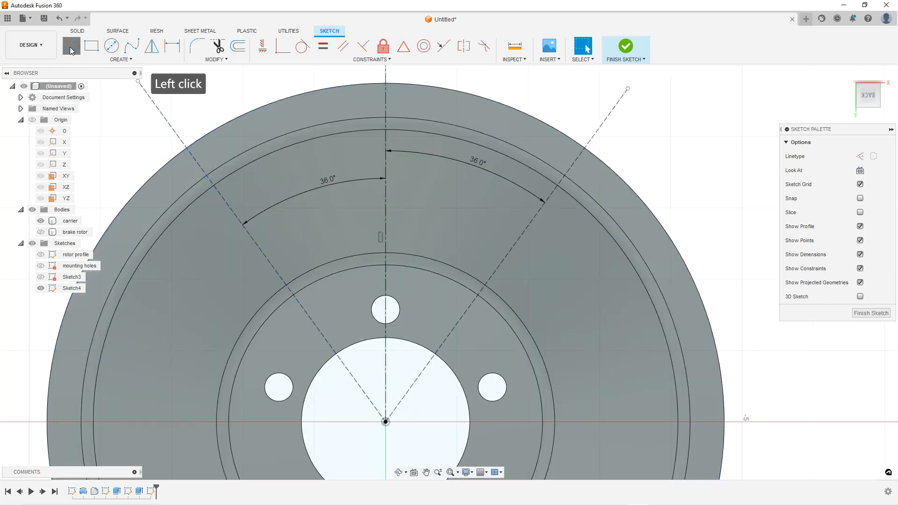
click(240, 178)
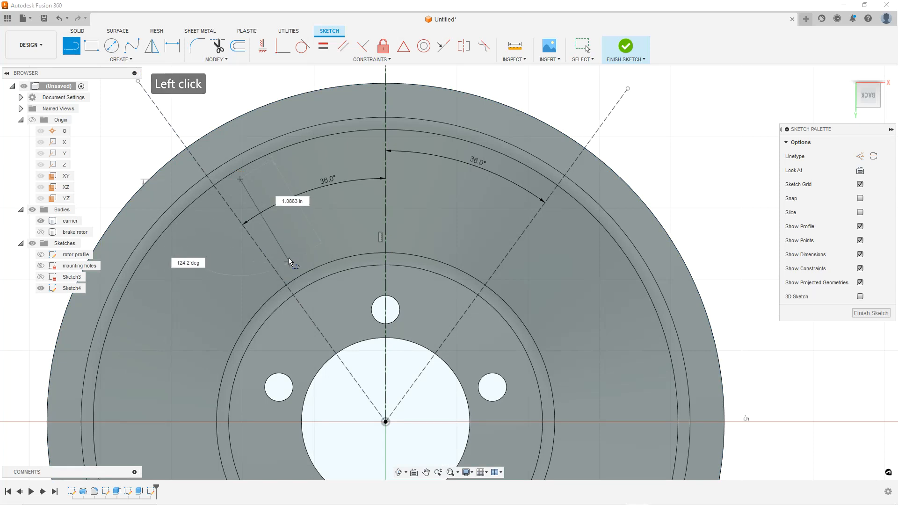
click(299, 267)
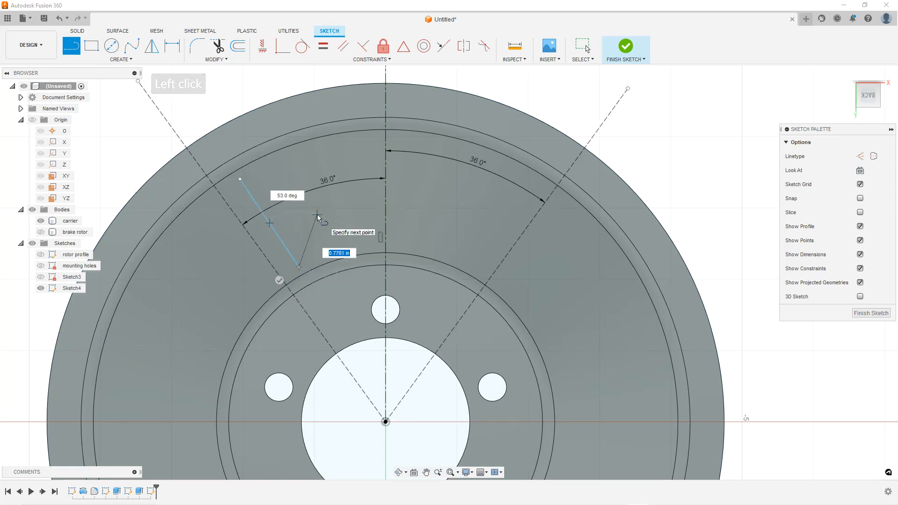
key(Escape)
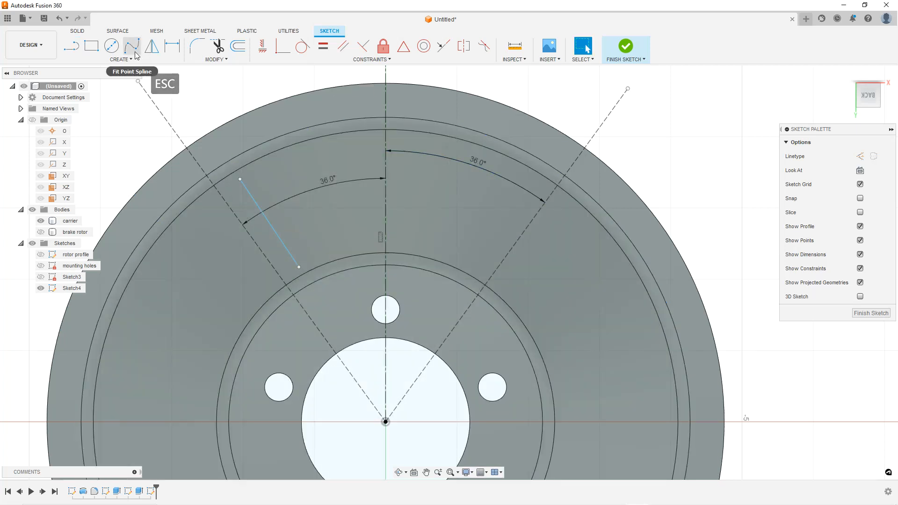
Draw a line along the right construction line from near the outer ring inward toward the inner ring
click(71, 45)
click(535, 184)
click(478, 261)
key(Escape)
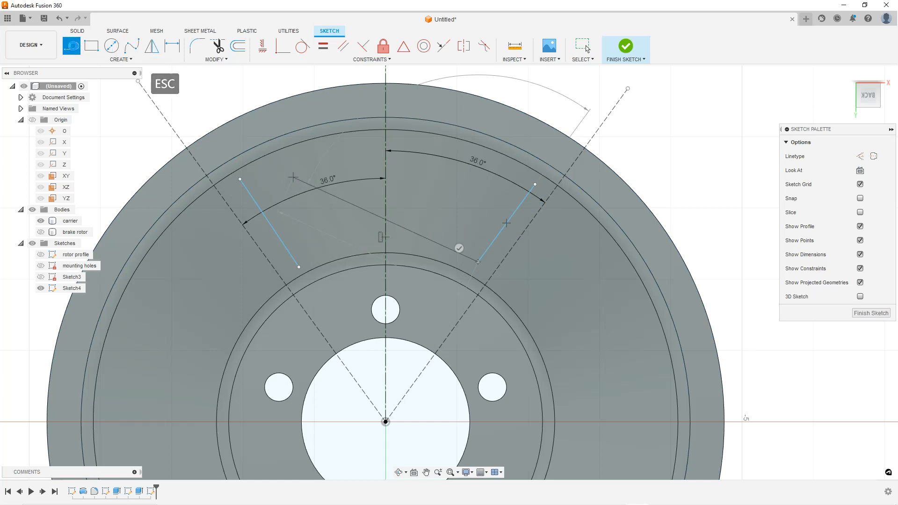
Draw another slanted line just left of the centreline
click(72, 47)
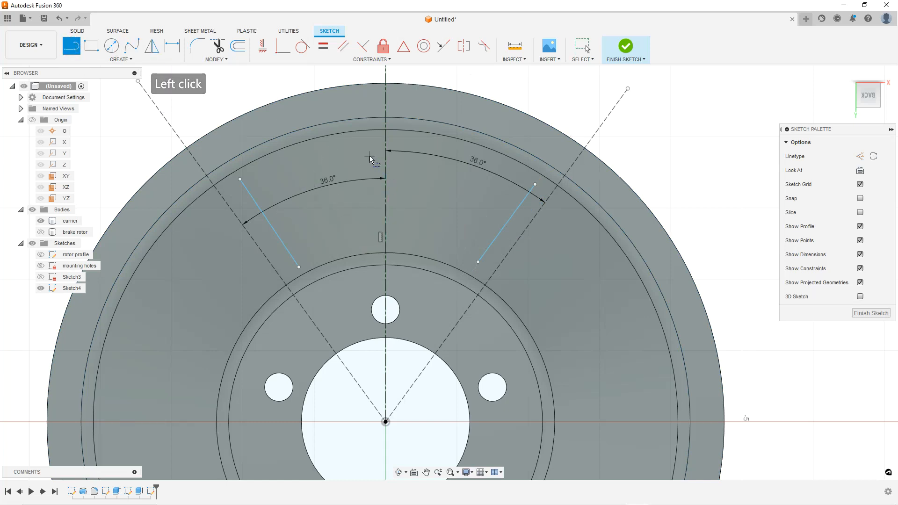
click(370, 157)
click(342, 248)
key(Escape)
Draw a slanted line just right of the centreline, running from near the outer ring down toward the inner ring
click(72, 47)
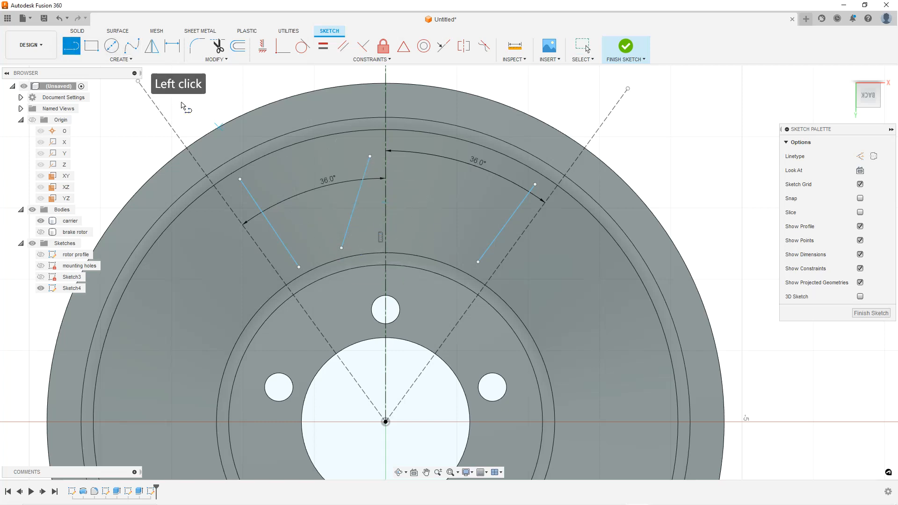
click(430, 244)
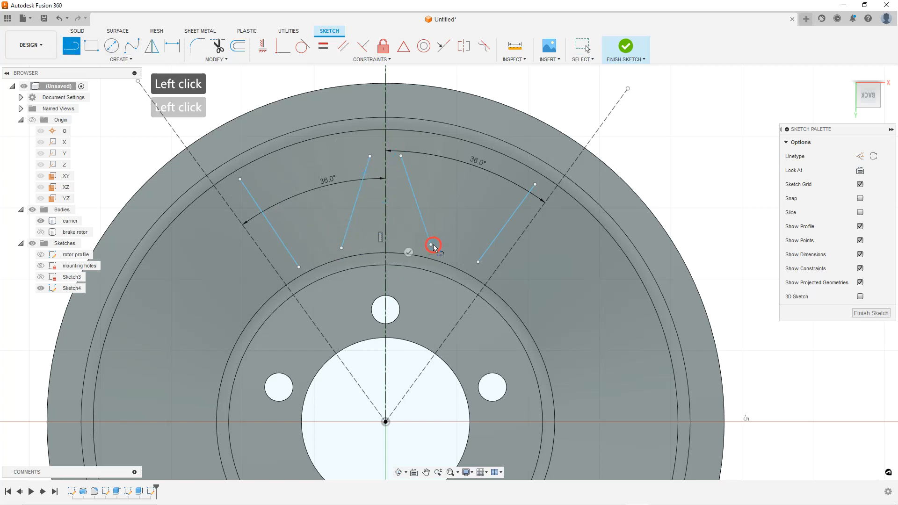
key(Escape)
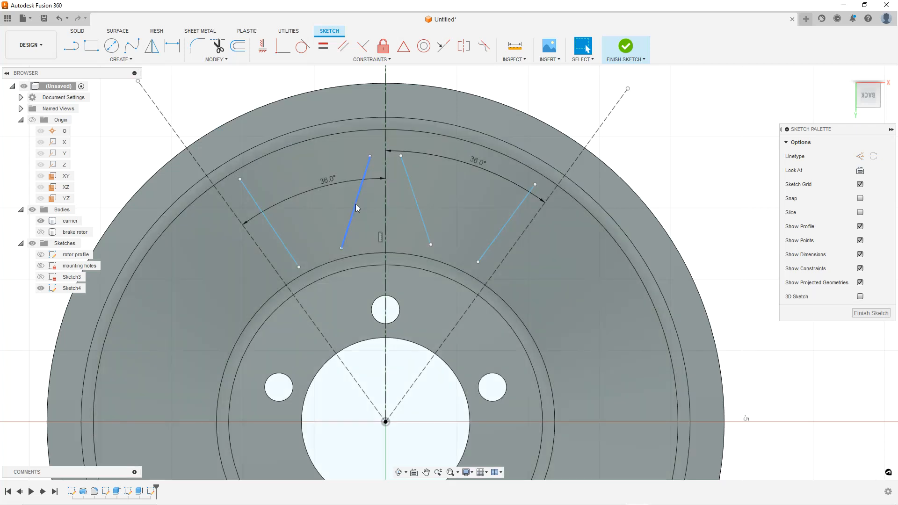
Delete the two lines drawn left of the centreline
click(355, 204)
key(Delete)
click(279, 237)
key(Delete)
key(Escape)
key(Escape)
Draw two concentric circles at the disc centre, one near the outer ring and one near the inner ring
scroll(545, 215, up, 1)
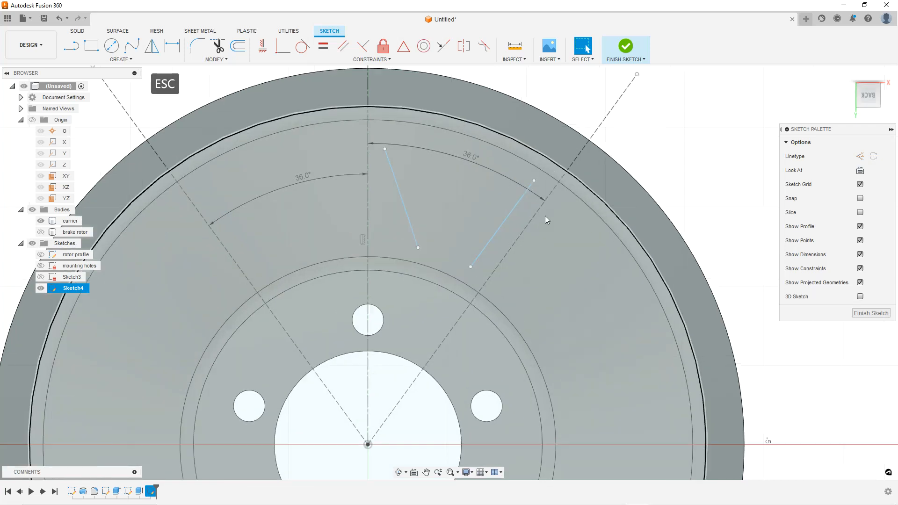
scroll(514, 219, down, 1)
click(111, 46)
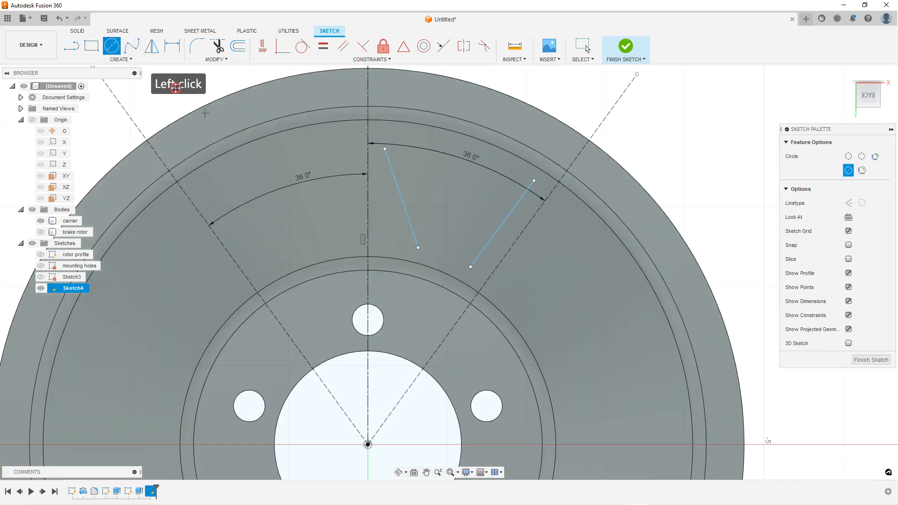
click(379, 388)
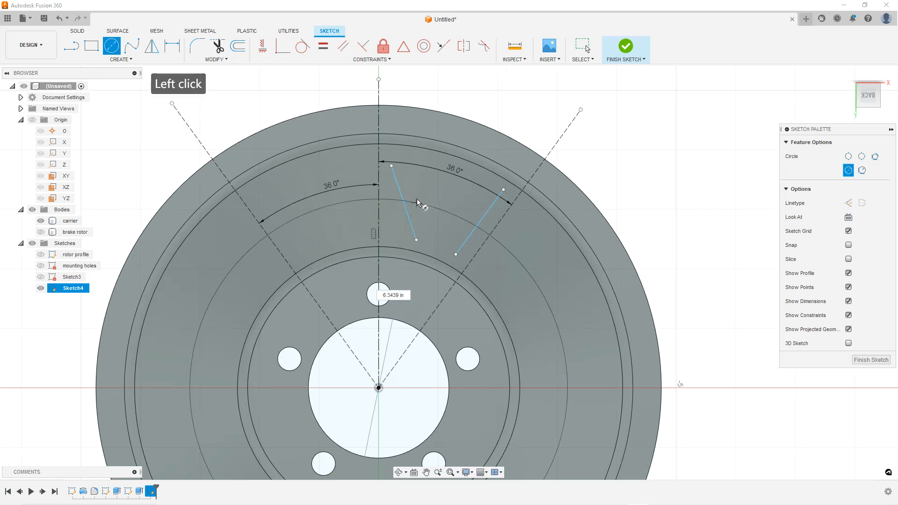
click(501, 184)
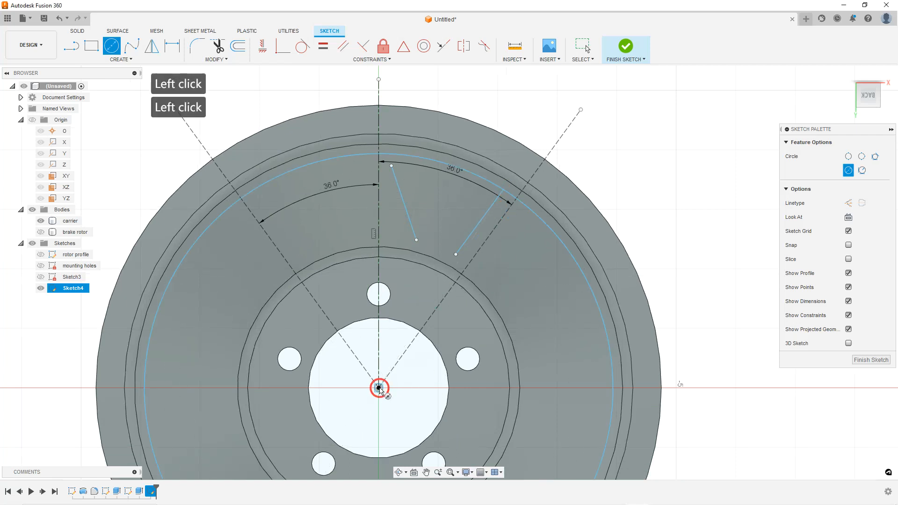
click(455, 254)
key(Escape)
scroll(472, 224, up, 1)
key(Escape)
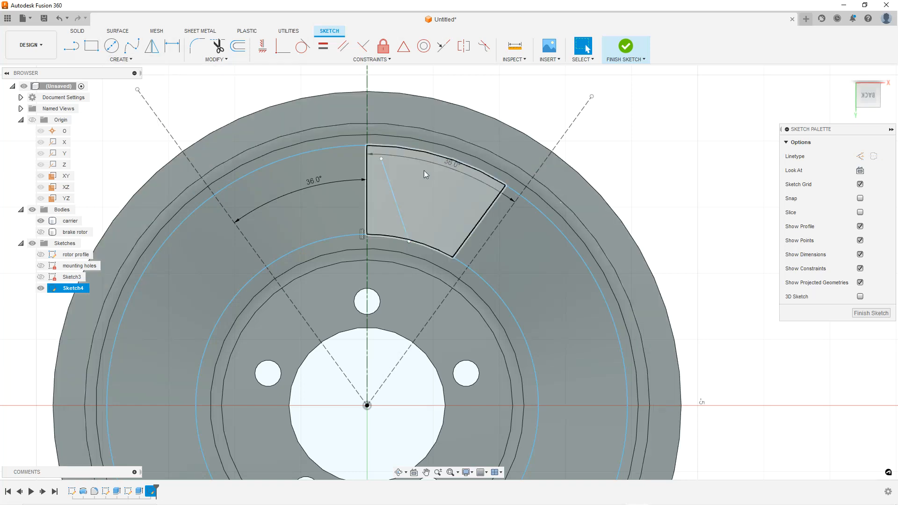
Move both endpoints of the slanted line near the centreline onto the outer and inner circles
mouse_move(381, 159)
mouse_down()
mouse_move(409, 149)
mouse_move(389, 147)
mouse_up()
key(Escape)
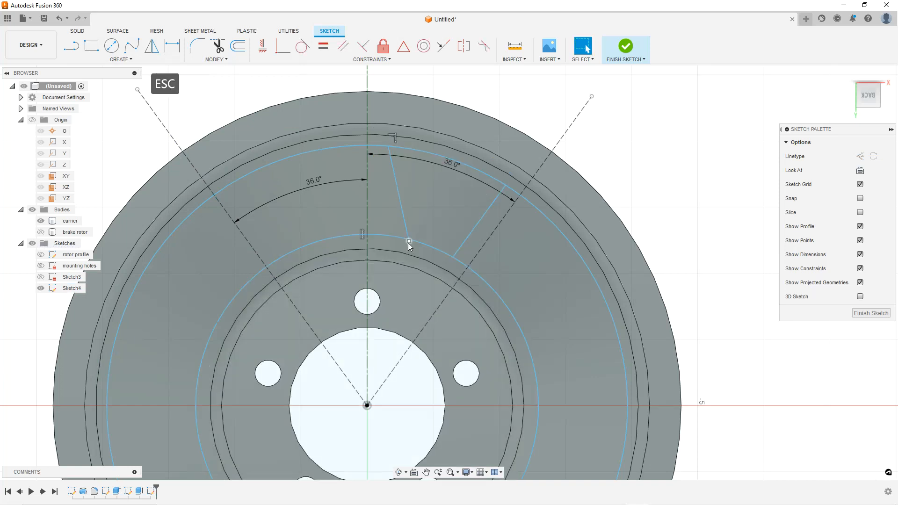
drag(409, 242, 389, 237)
key(Escape)
key(Escape)
Attach the lower endpoint of the right line onto the inner circle
scroll(435, 232, up, 2)
drag(459, 264, 461, 265)
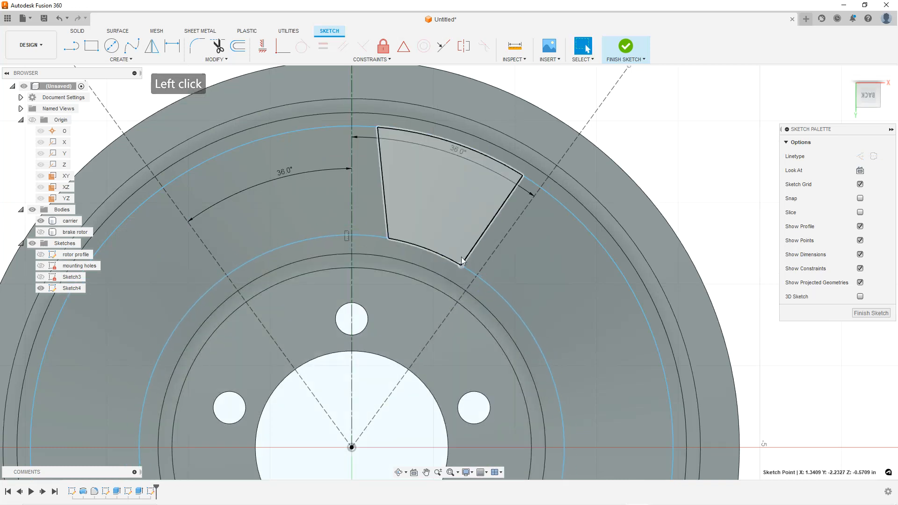
click(381, 127)
click(526, 175)
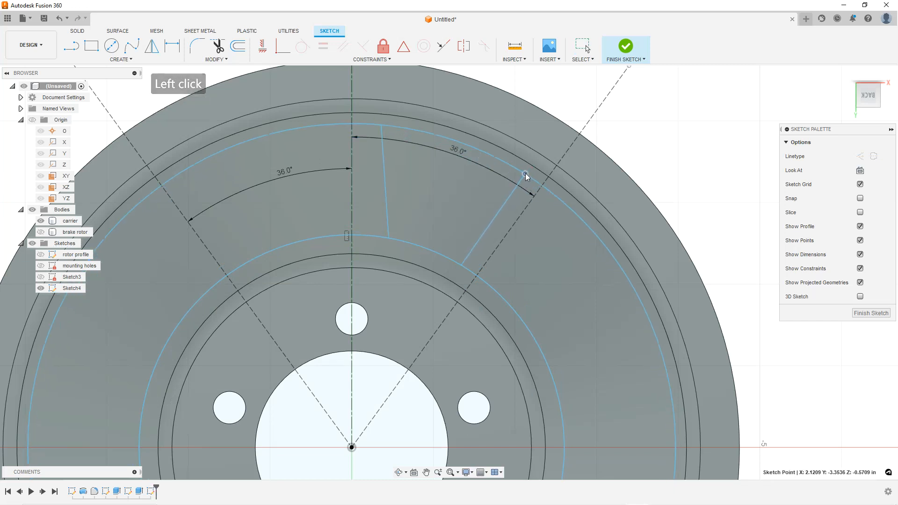
key(Escape)
key(Escape)
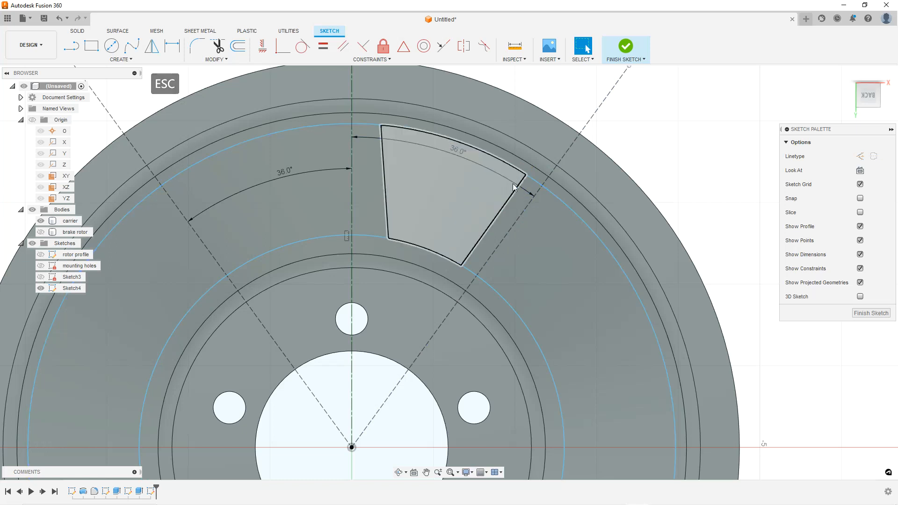
Constrain the sector's right edge line parallel to the 36° construction line beside it
click(515, 191)
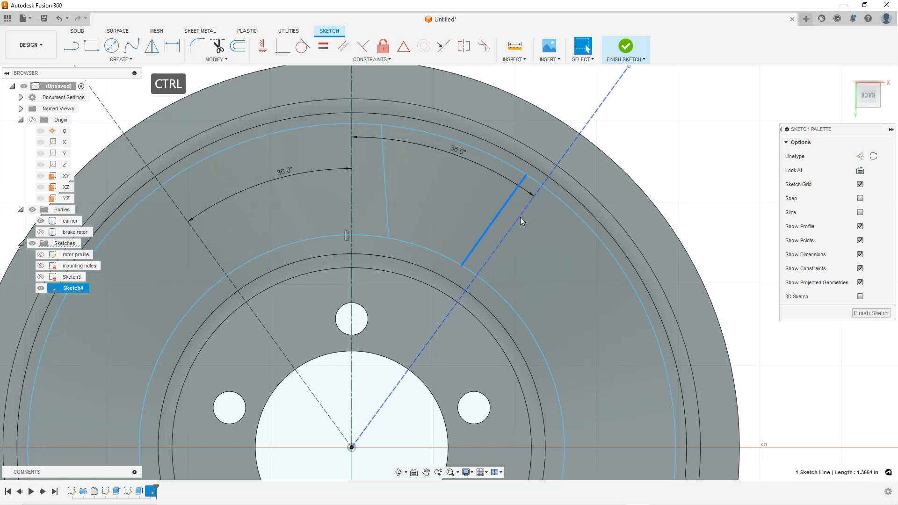
ctrl+click(647, 180)
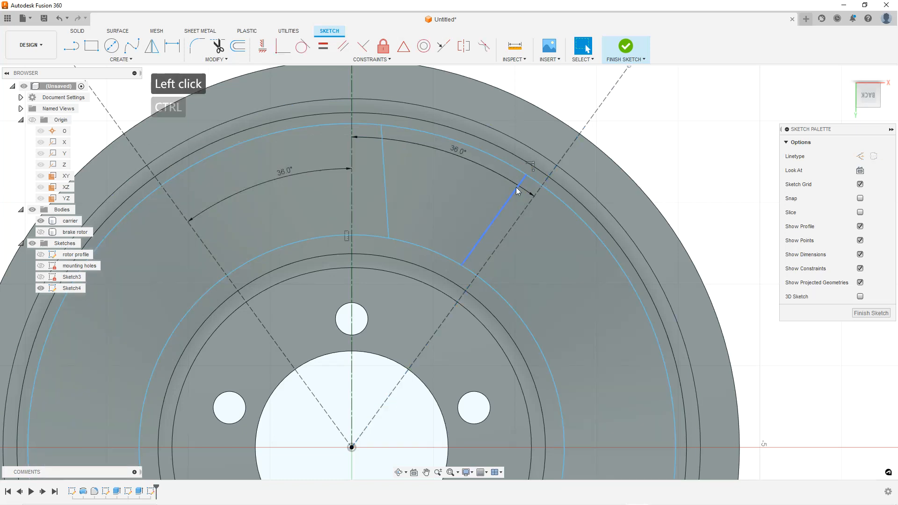
click(517, 191)
ctrl+click(522, 212)
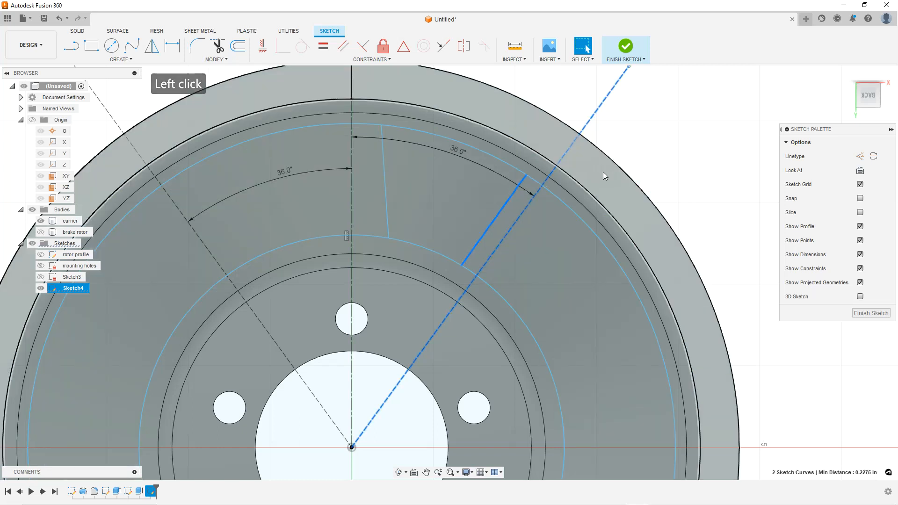
click(630, 156)
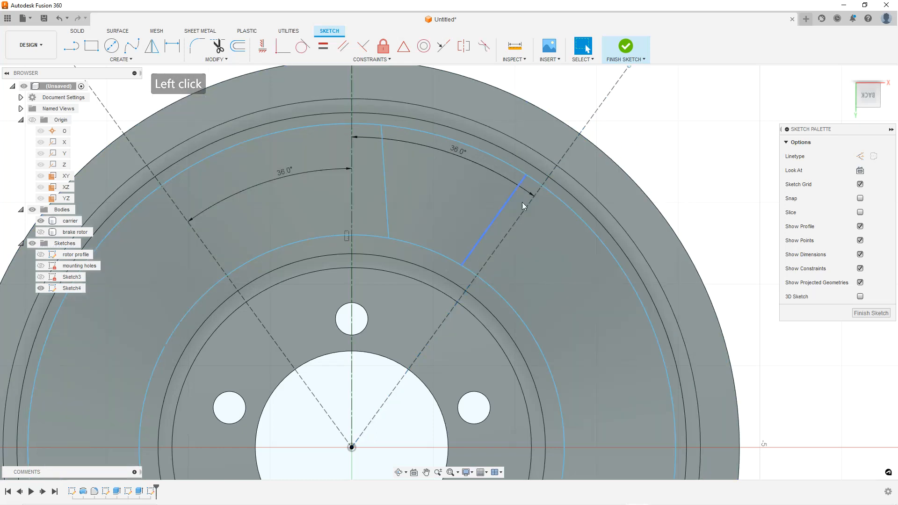
click(503, 207)
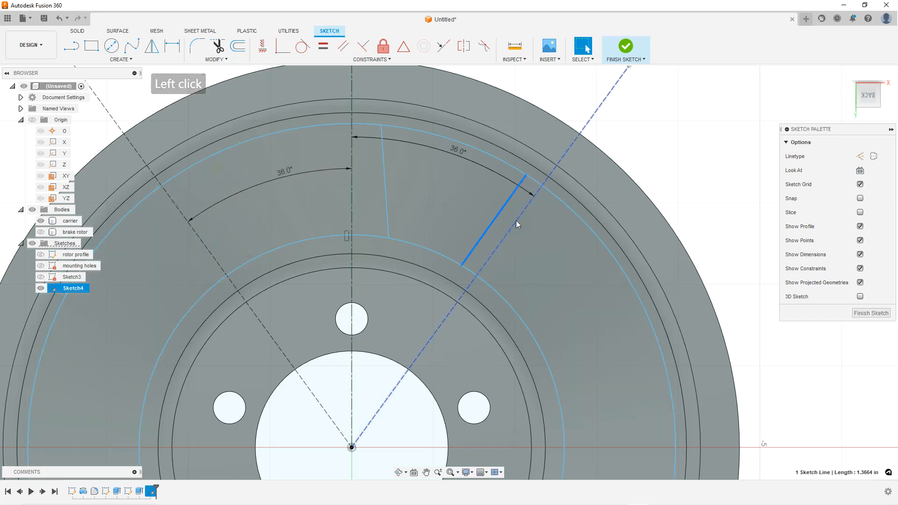
shift+click(516, 221)
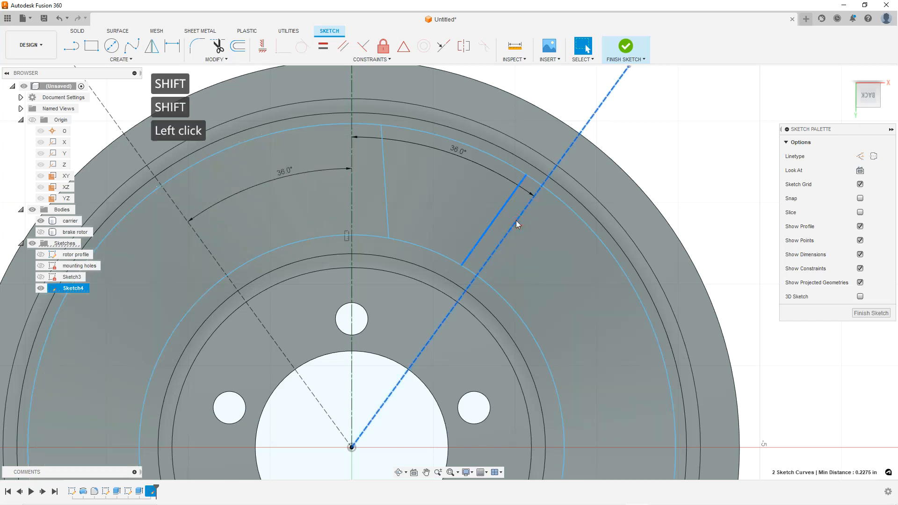
click(351, 51)
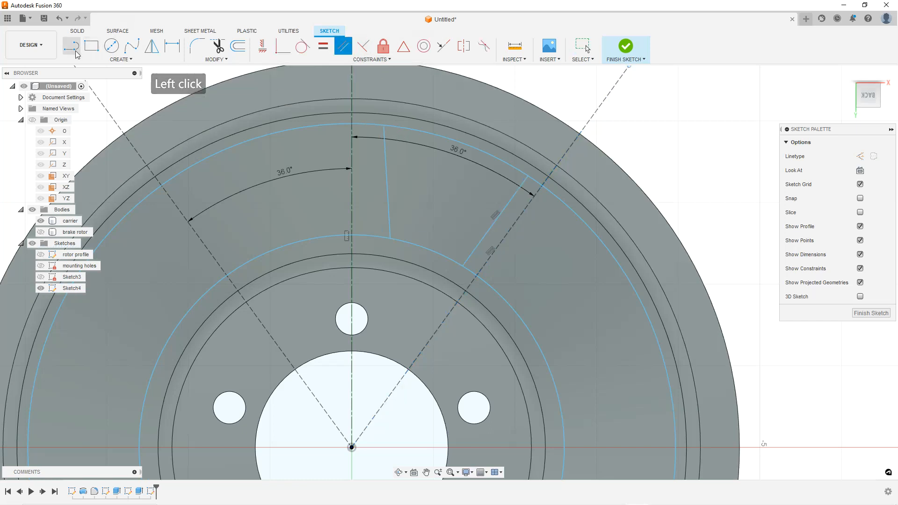
Dimension the angle between the sector's left edge line and the vertical centreline as 5°
click(172, 46)
click(386, 182)
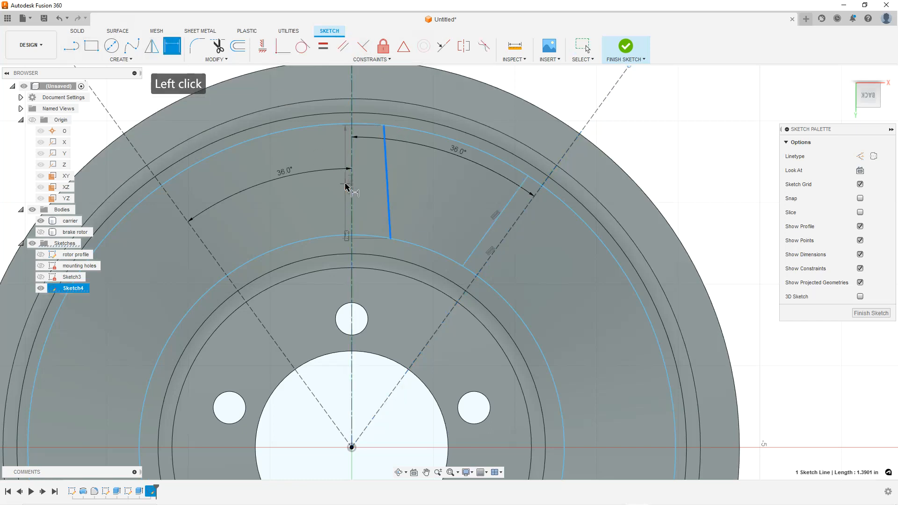
click(369, 186)
text(5)
key(Return)
scroll(449, 196, up, 2)
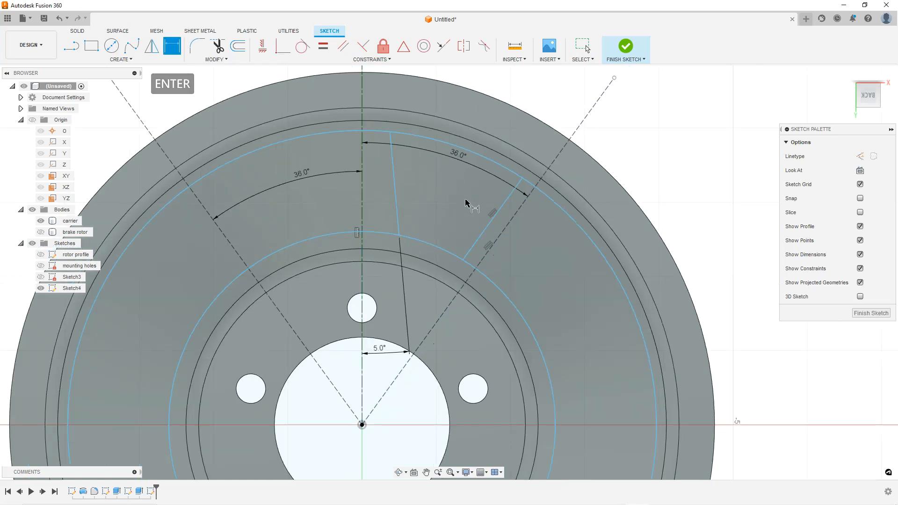
key(Escape)
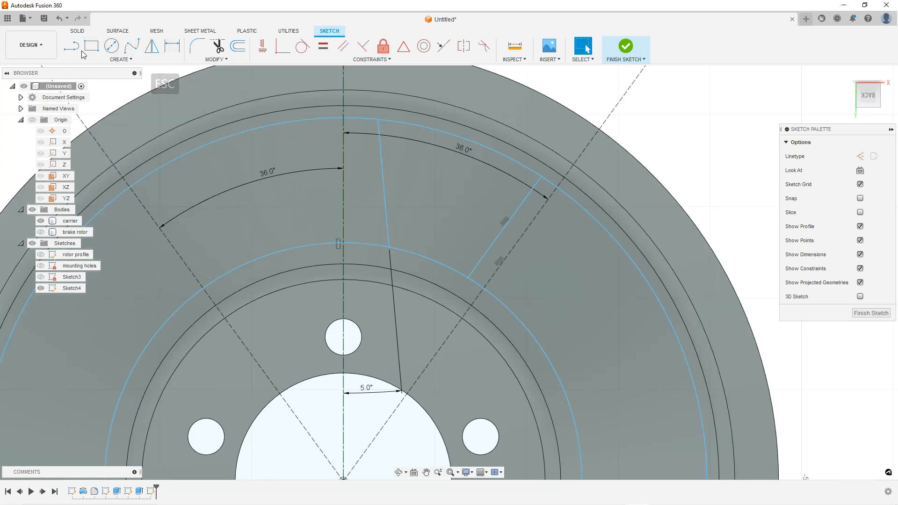
Dimension the inner circle's diameter as 5
click(172, 46)
click(426, 258)
scroll(459, 253, down, 2)
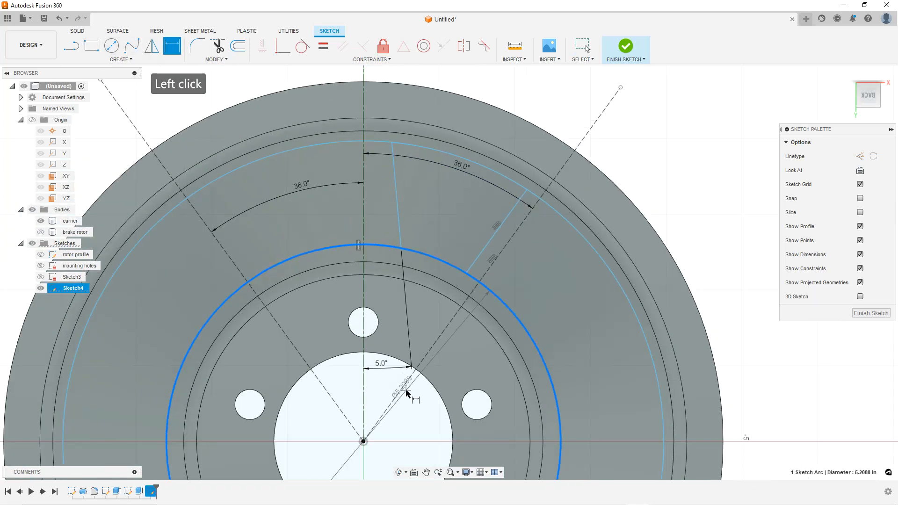
click(465, 366)
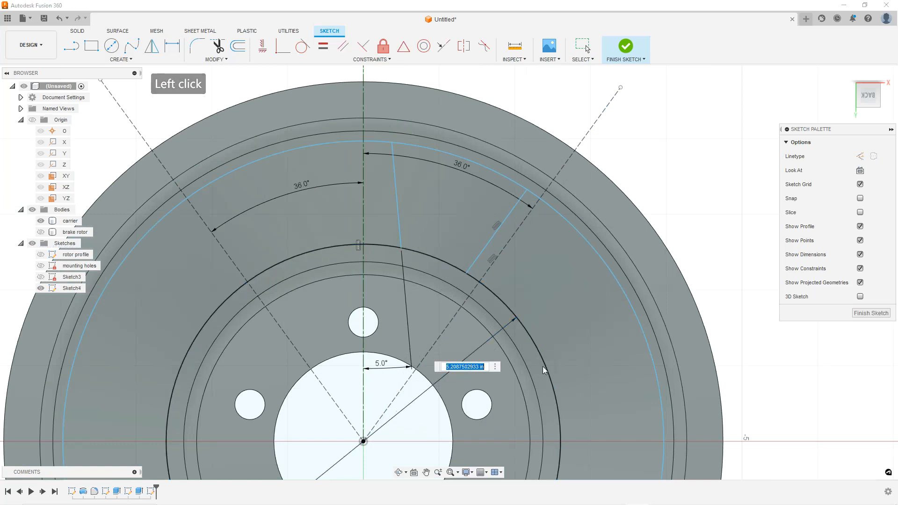
text(5)
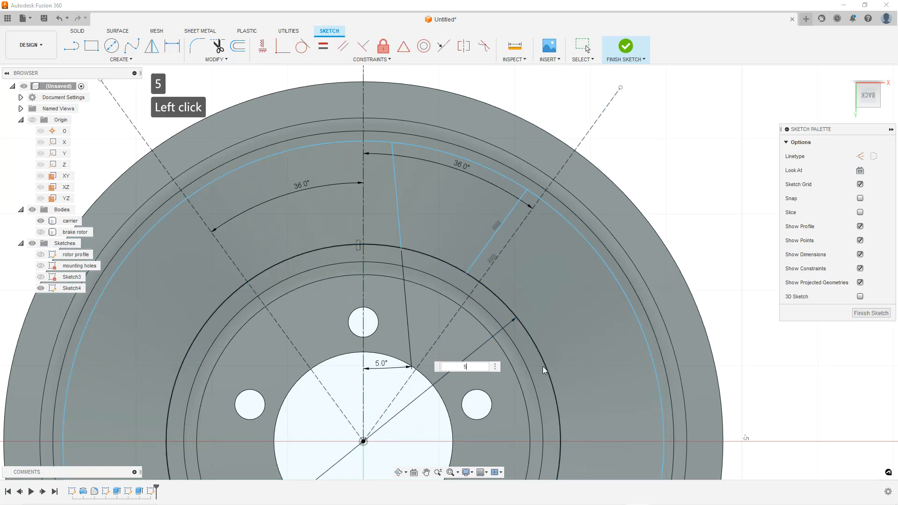
key(Return)
Dimension the outer circle's diameter as 8
click(482, 161)
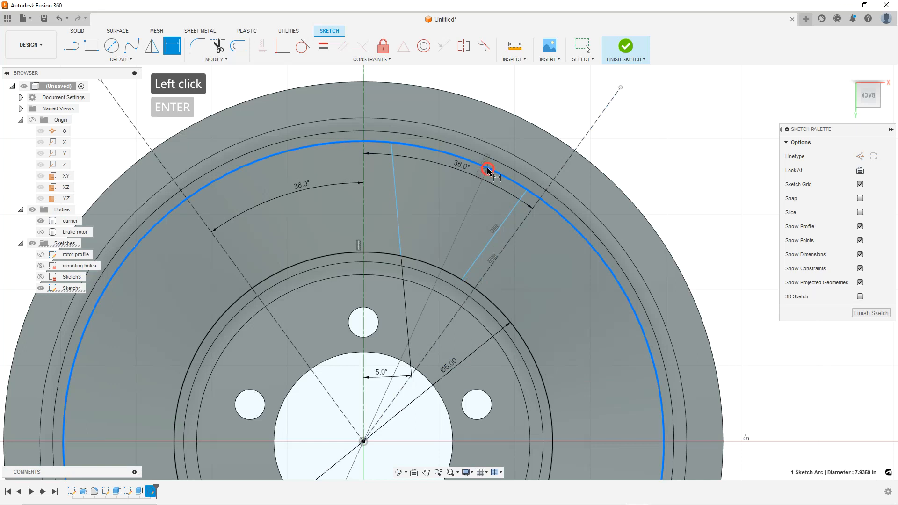
click(466, 238)
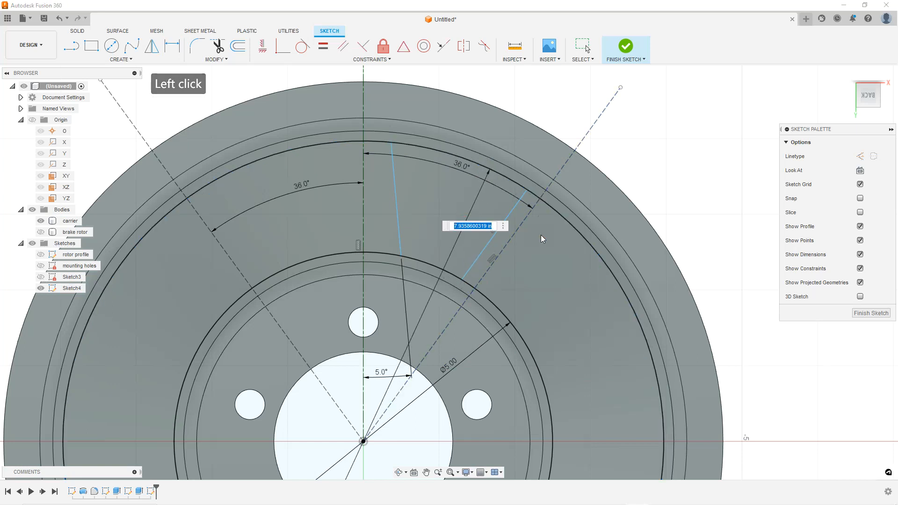
text(9)
key(BackSpace)
text(8)
key(Return)
scroll(505, 201, up, 1)
key(Escape)
key(Escape)
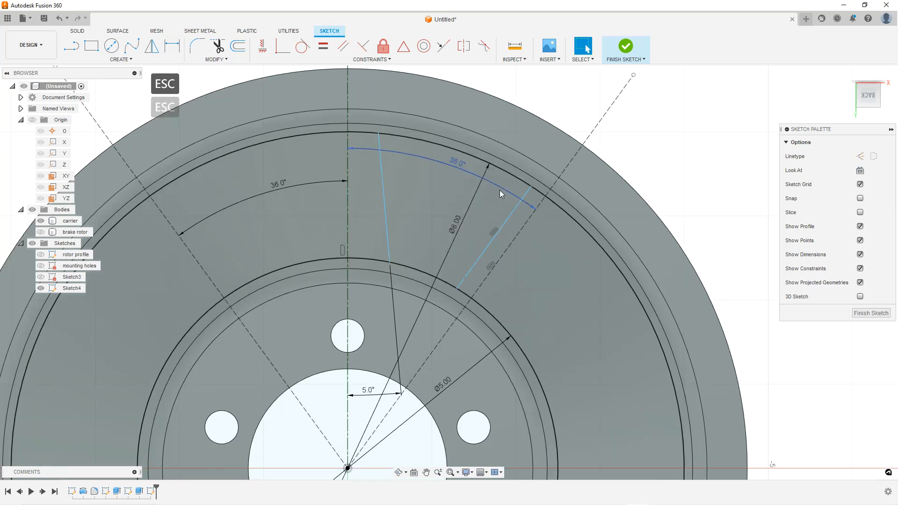
Dimension the offset between the right edge line and the 36° construction line as 0.1875
click(172, 46)
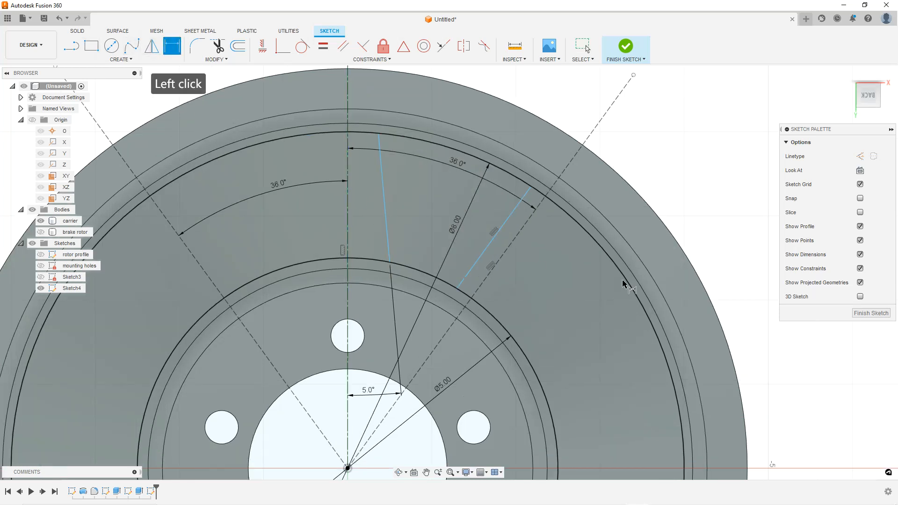
click(504, 232)
click(516, 238)
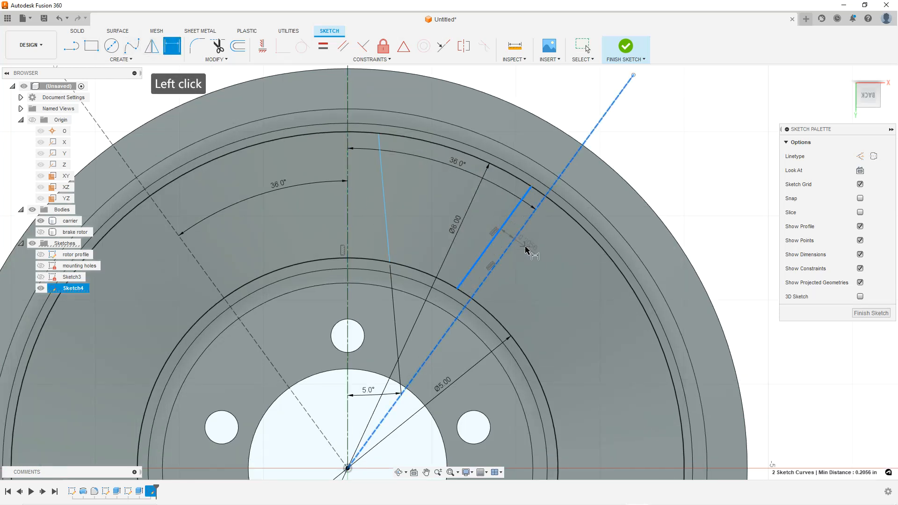
click(531, 251)
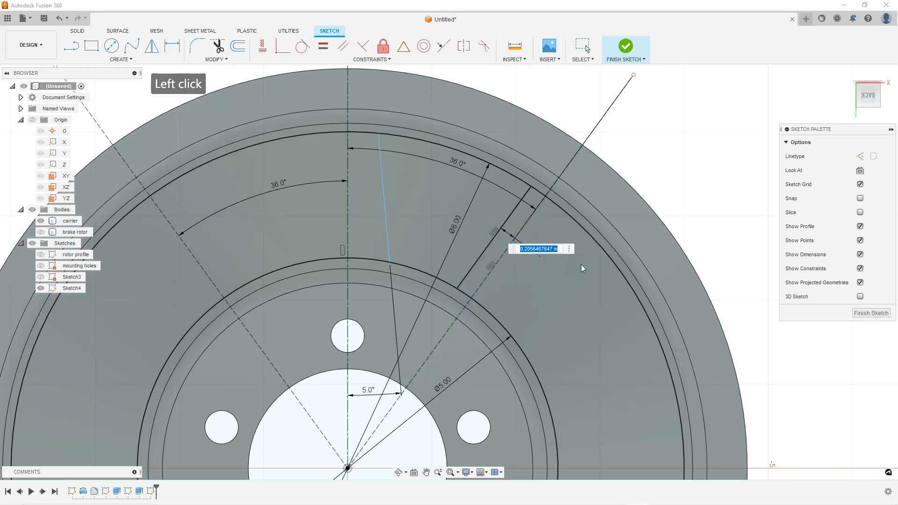
text(.1875)
key(Return)
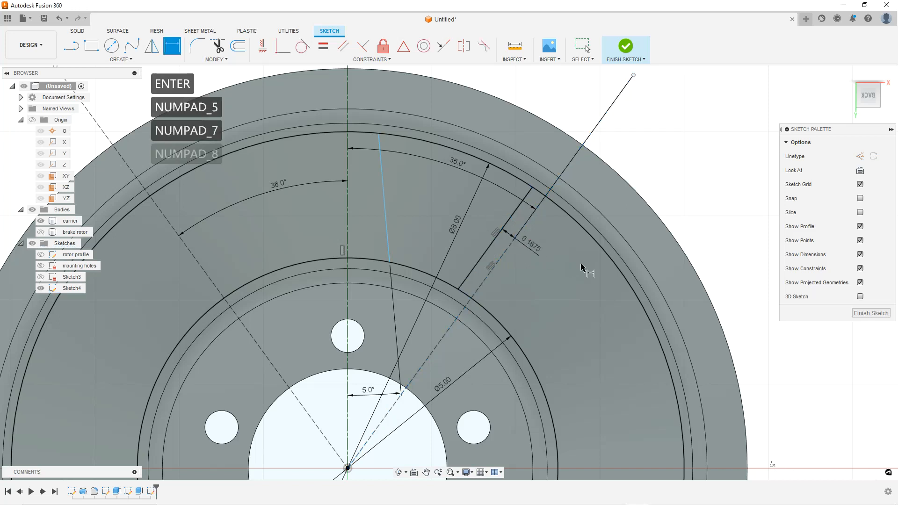
click(388, 214)
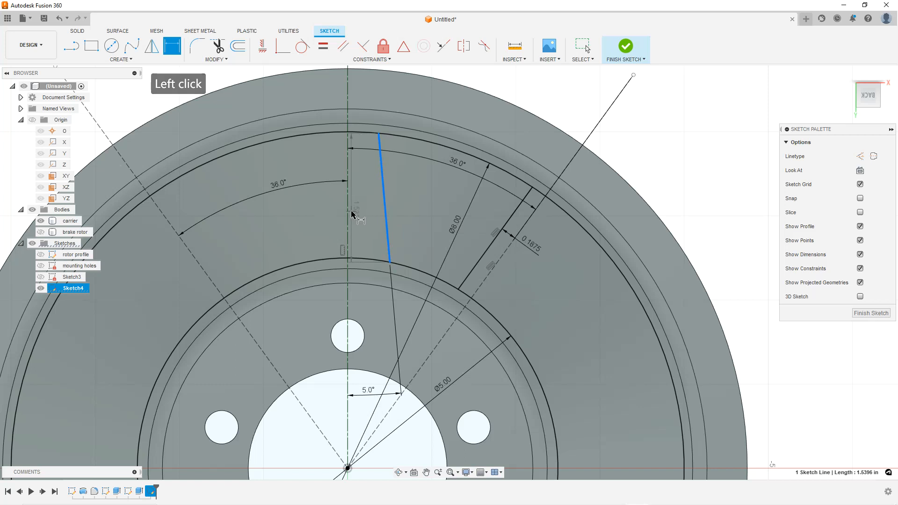
key(Escape)
key(Escape)
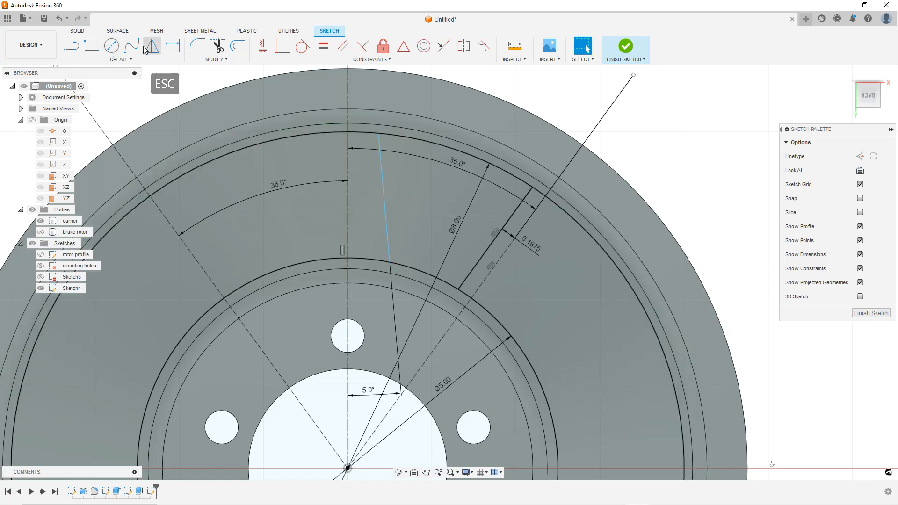
Dimension the left edge line's top endpoint across the vertical centreline as a 0.5 diameter
click(377, 134)
click(348, 141)
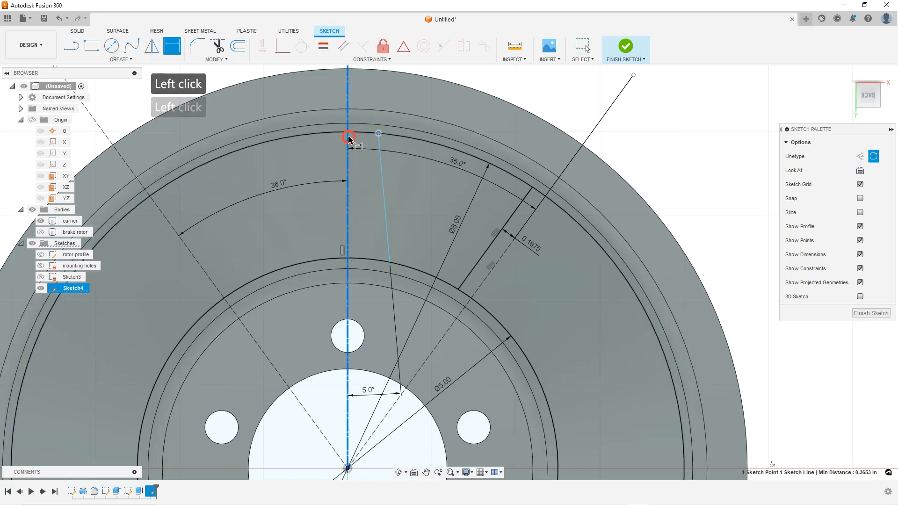
click(362, 97)
scroll(414, 181, down, 2)
text(.5)
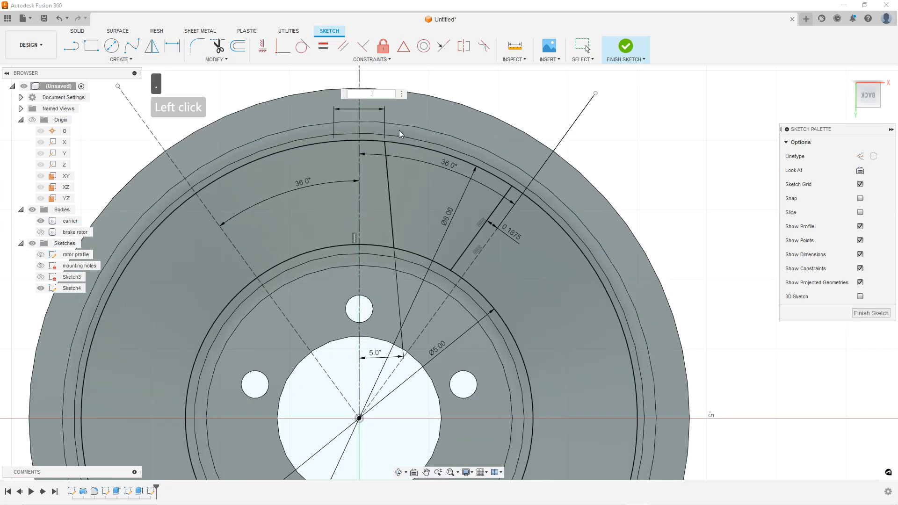
key(Return)
key(Escape)
scroll(412, 110, up, 1)
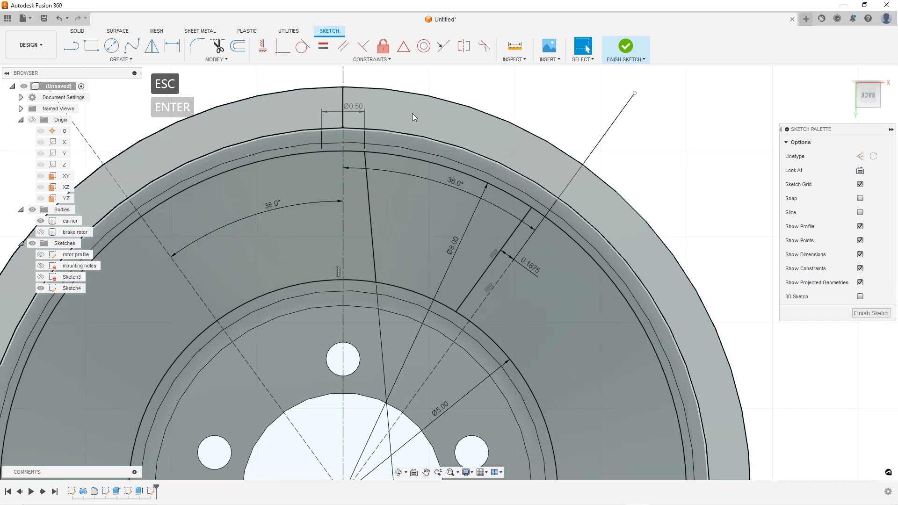
Trim the outer and inner circles so only the arcs bounding the sector remain
click(218, 46)
click(265, 187)
click(286, 281)
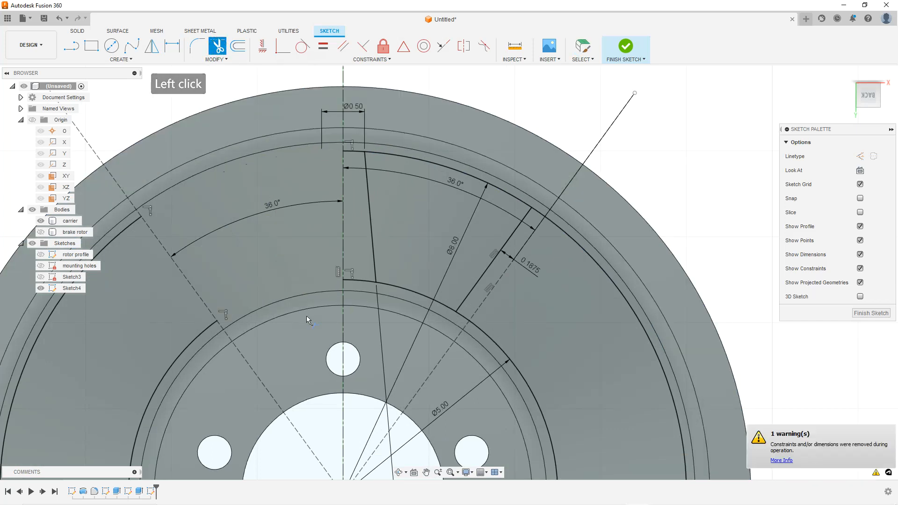
scroll(327, 287, down, 1)
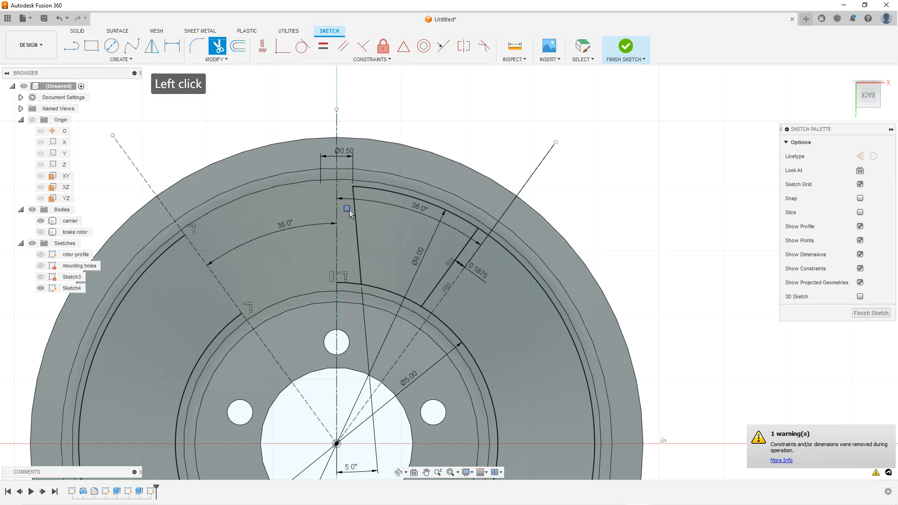
click(155, 252)
click(218, 341)
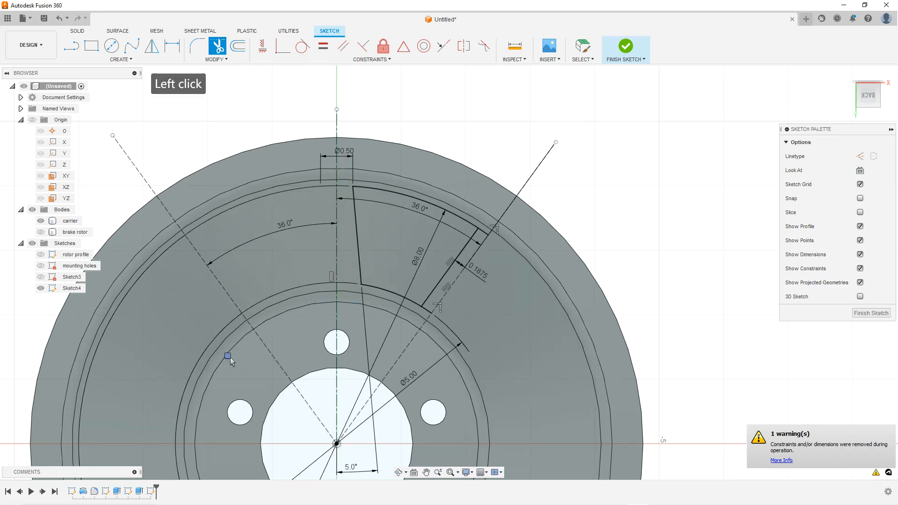
click(437, 304)
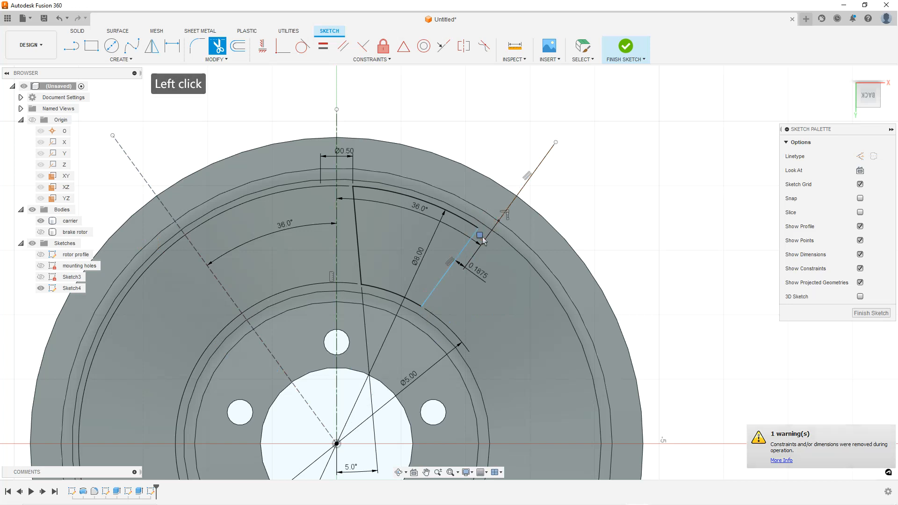
scroll(406, 188, up, 2)
key(Escape)
key(Escape)
key(Escape)
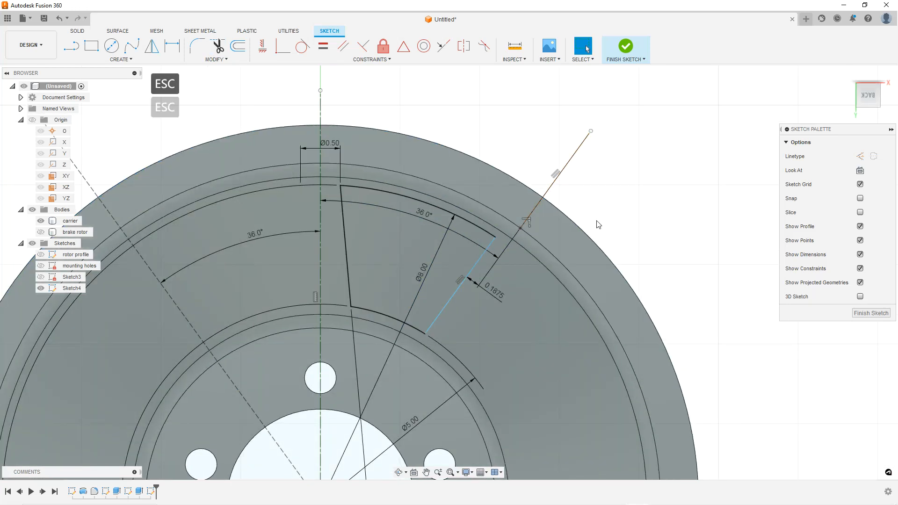
Drag the sector's right edge line and undo the drags
scroll(549, 272, down, 2)
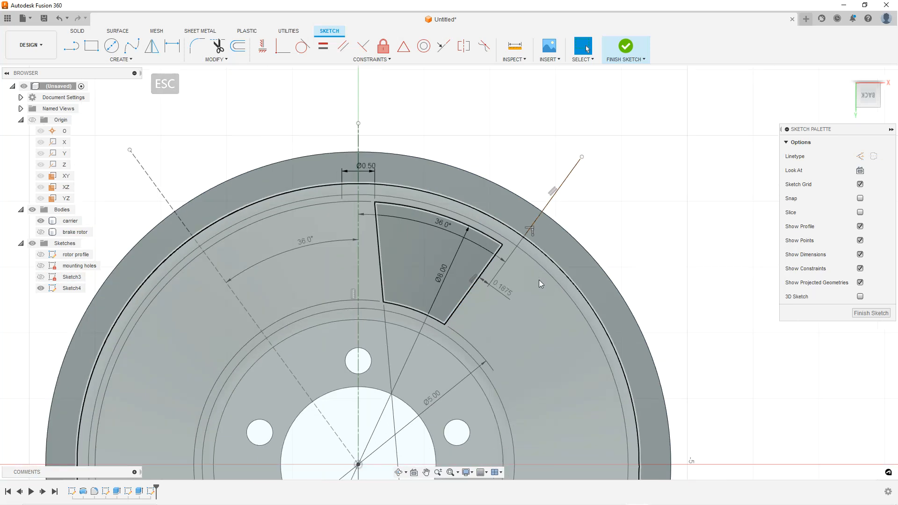
scroll(520, 331, up, 2)
click(697, 189)
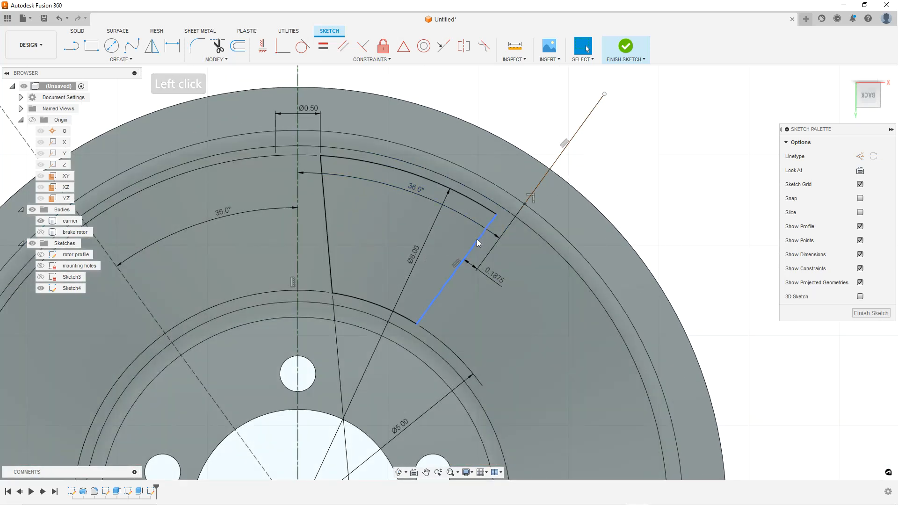
mouse_move(476, 240)
mouse_down()
mouse_move(456, 235)
mouse_move(487, 250)
mouse_move(476, 248)
mouse_up()
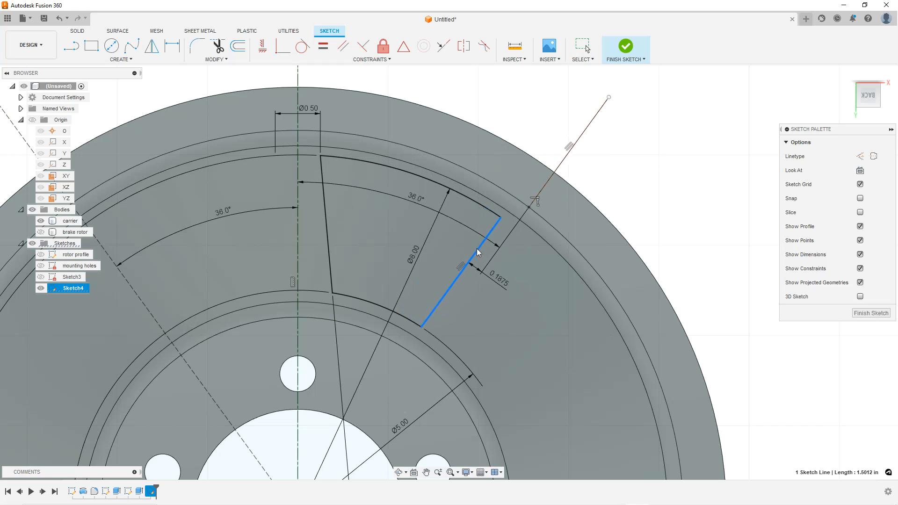
click(666, 174)
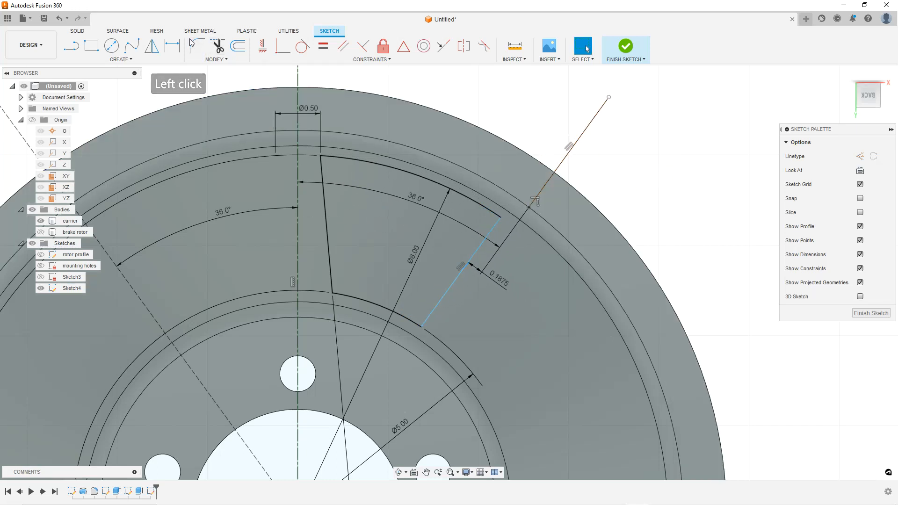
click(58, 18)
click(59, 18)
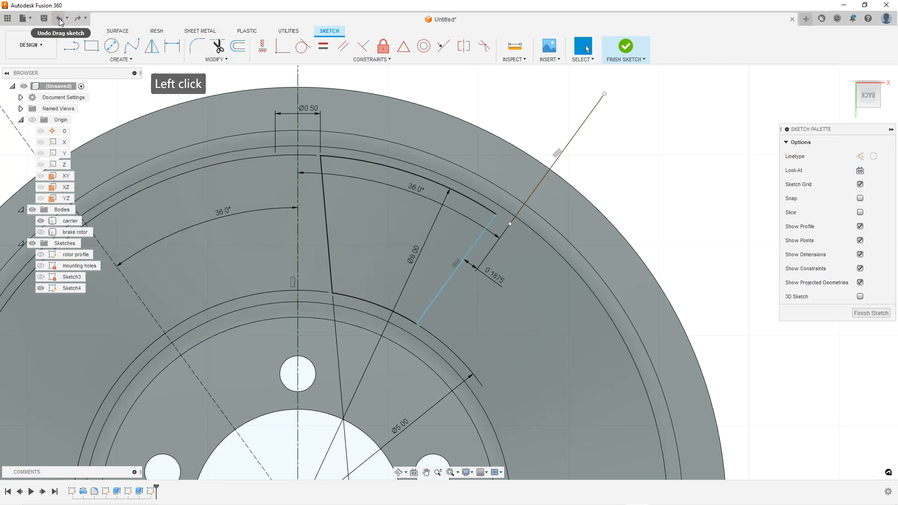
Undo the remaining drag of the sector's right edge line
click(59, 18)
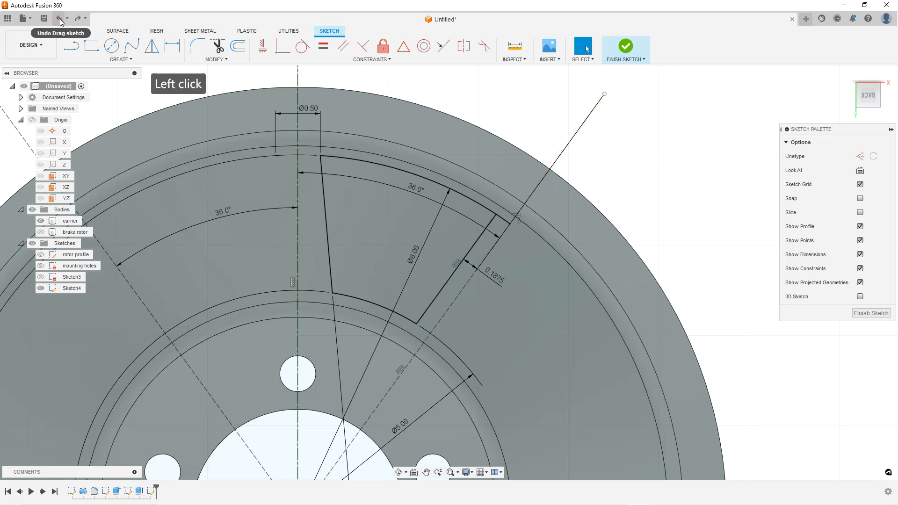
scroll(461, 345, down, 2)
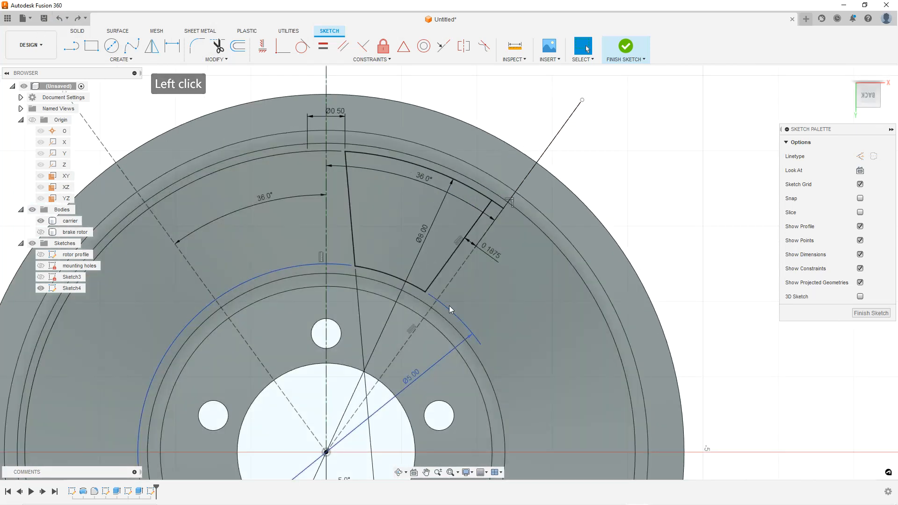
scroll(452, 289, up, 1)
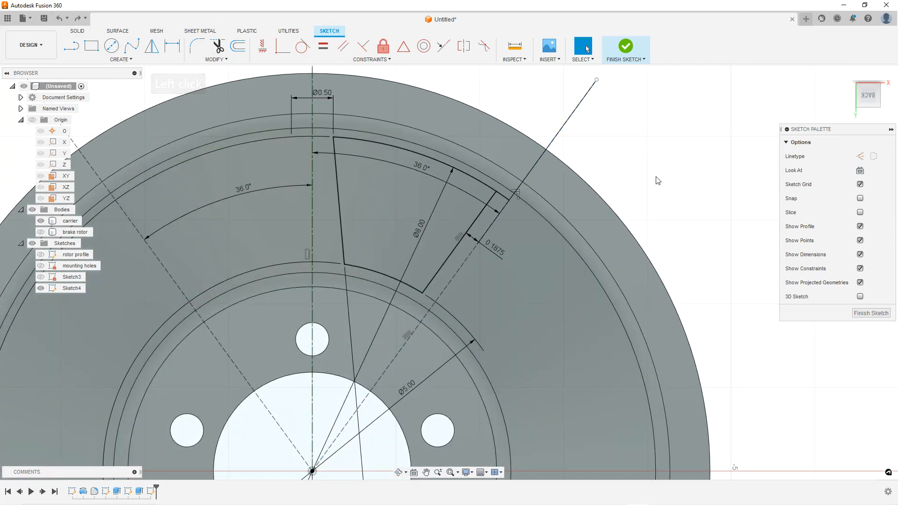
click(662, 181)
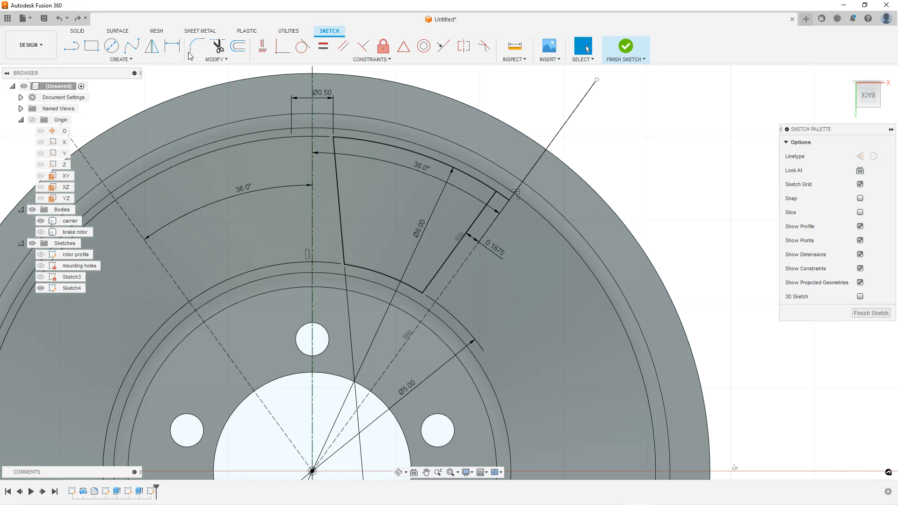
Try trimming the 36° line at the sector's outer corner, then undo the trim
click(217, 47)
click(503, 195)
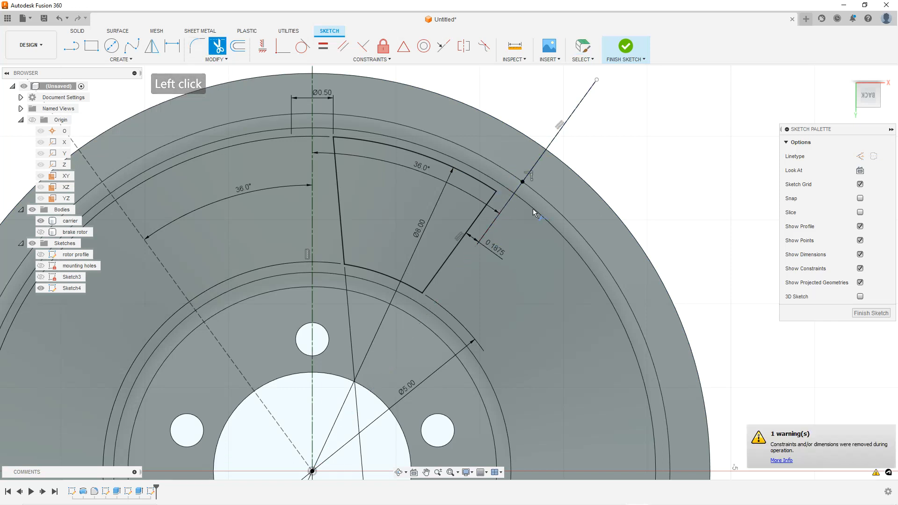
scroll(533, 213, down, 3)
scroll(497, 272, up, 2)
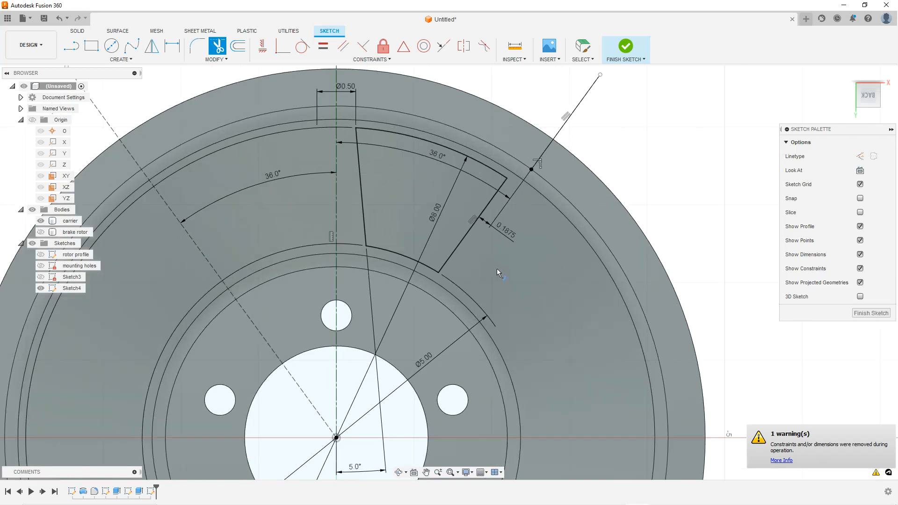
click(60, 23)
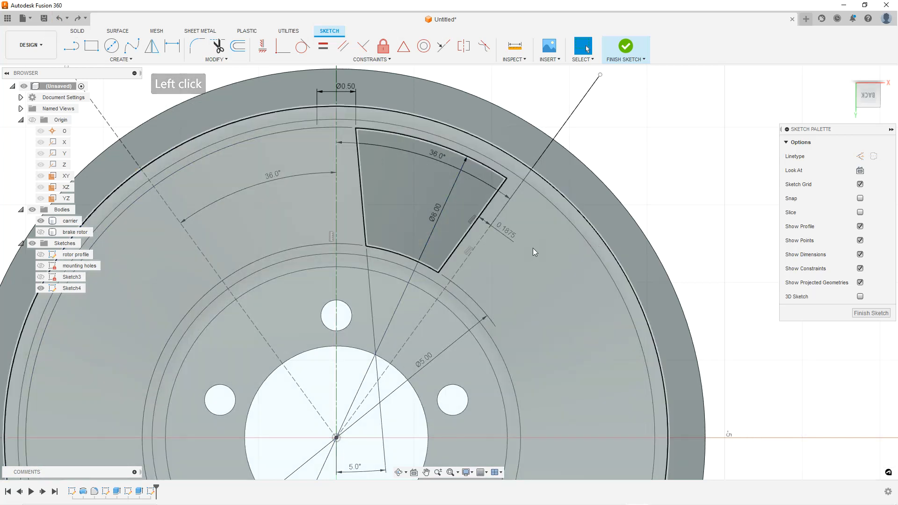
key(Escape)
key(Escape)
scroll(637, 187, down, 2)
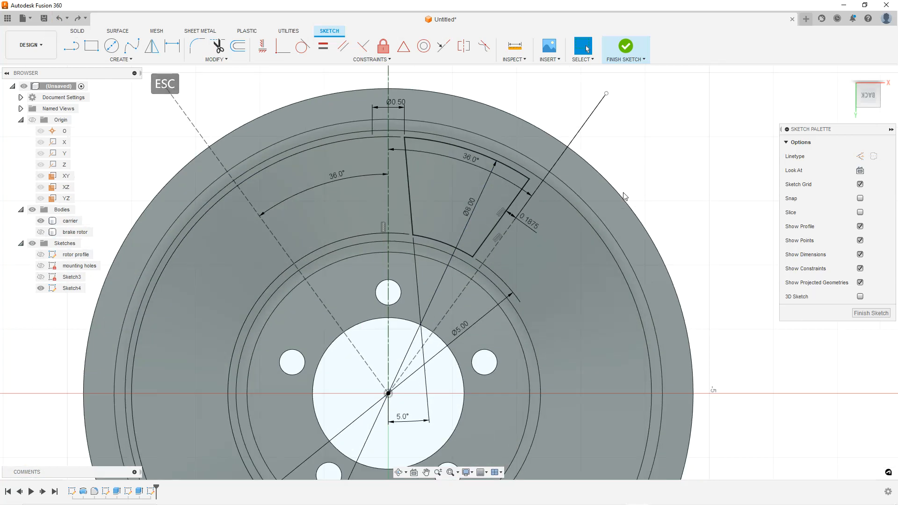
scroll(621, 192, up, 2)
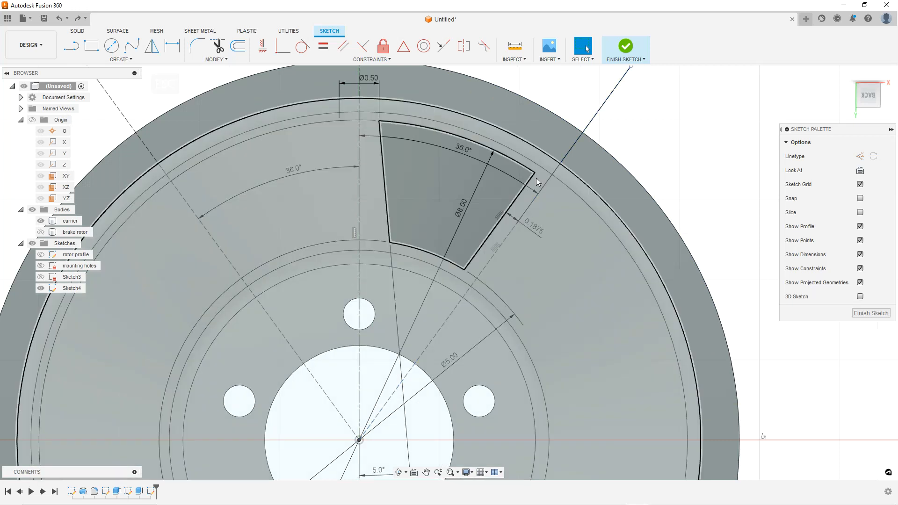
click(536, 171)
scroll(604, 195, down, 2)
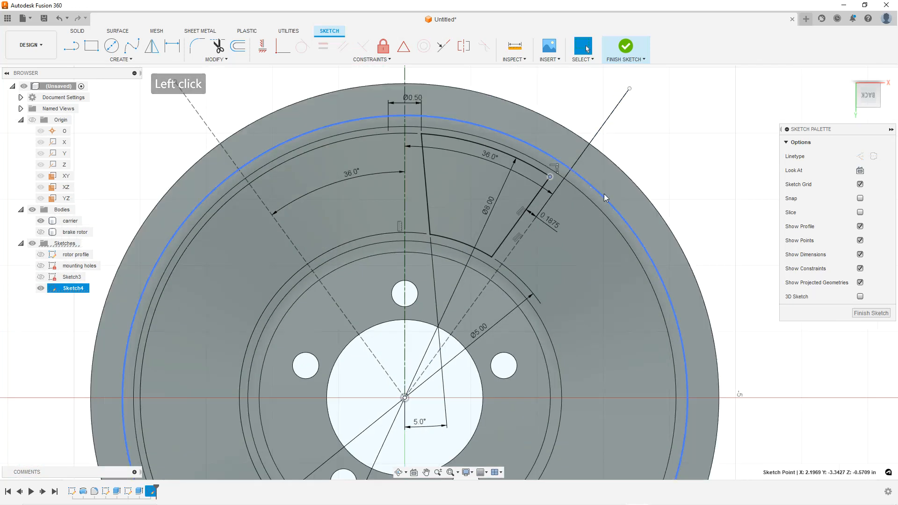
key(Escape)
scroll(625, 199, up, 1)
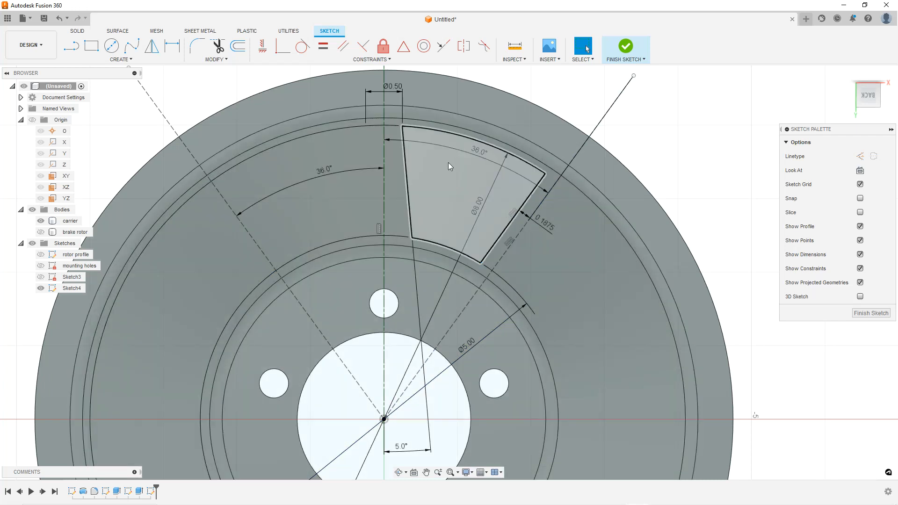
scroll(465, 192, down, 3)
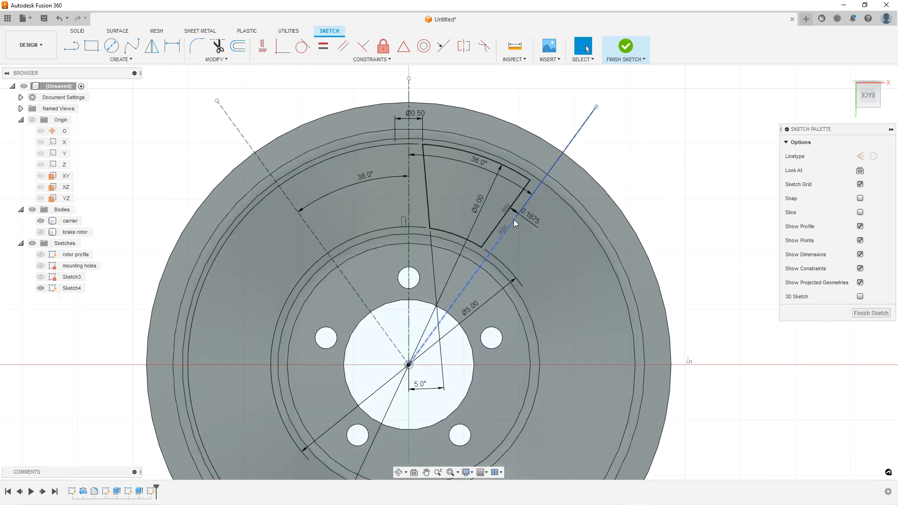
scroll(468, 169, up, 1)
scroll(447, 177, down, 1)
scroll(422, 163, up, 1)
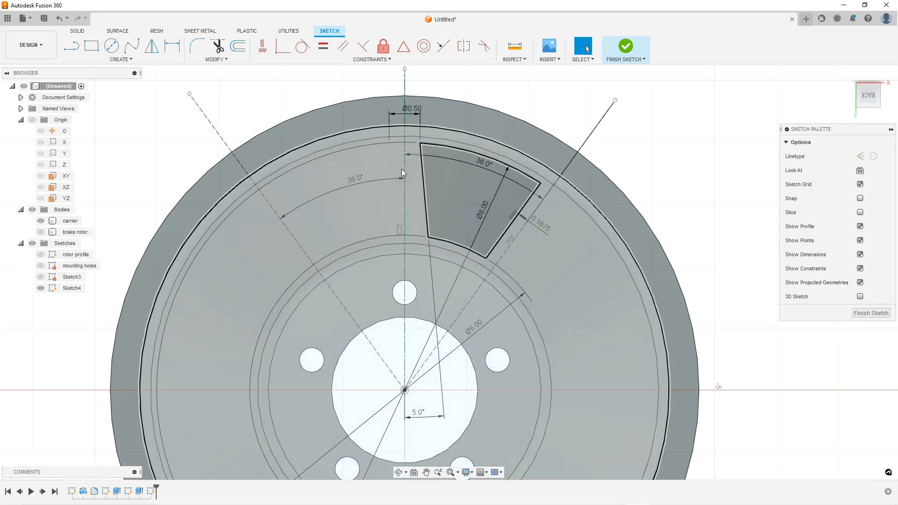
Mirror the sector's four bounding curves about the vertical centreline and finish the sketch
click(152, 47)
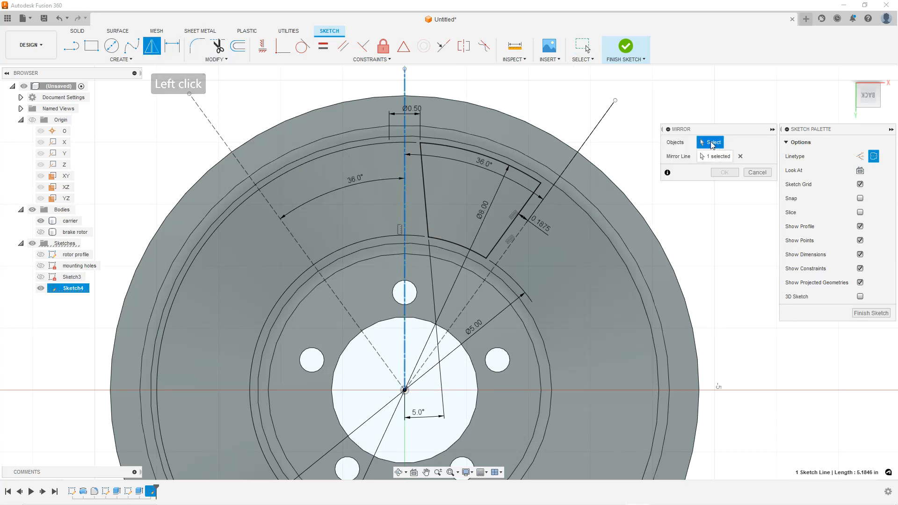
click(712, 157)
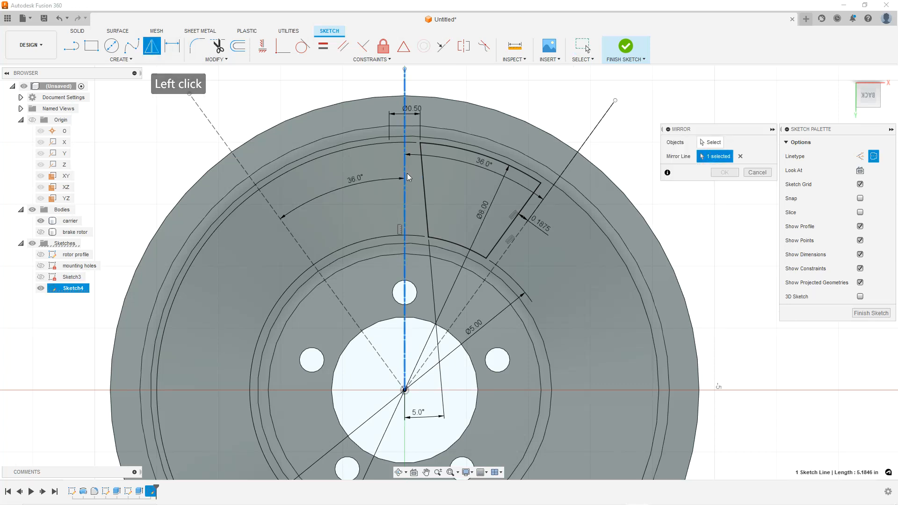
click(708, 143)
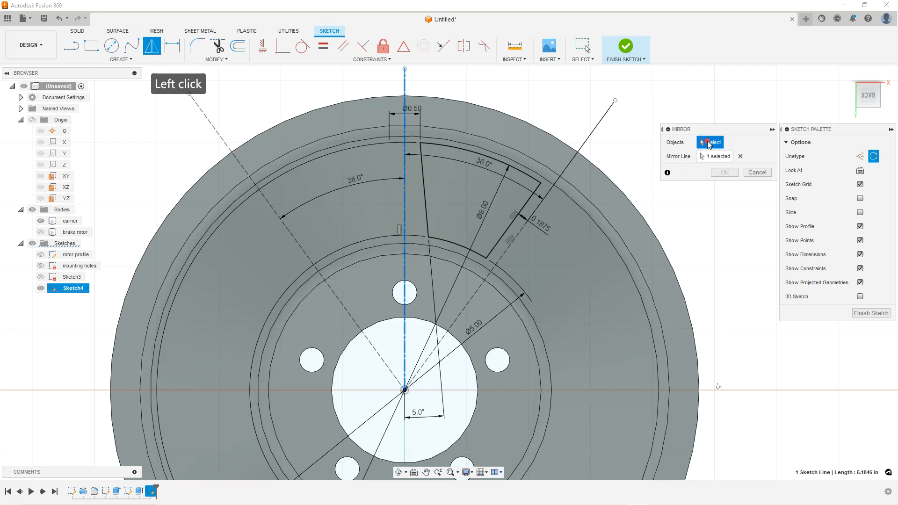
click(447, 147)
click(423, 164)
click(464, 245)
click(497, 243)
click(724, 172)
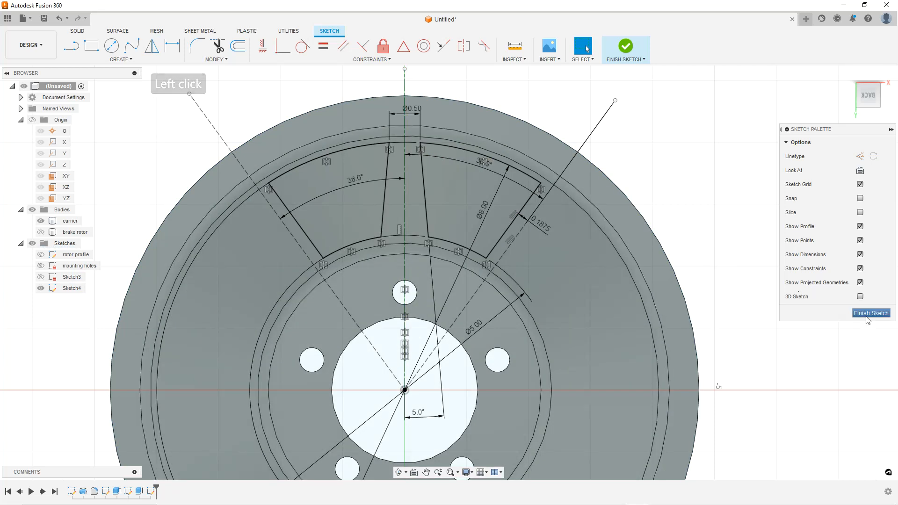
scroll(391, 241, down, 3)
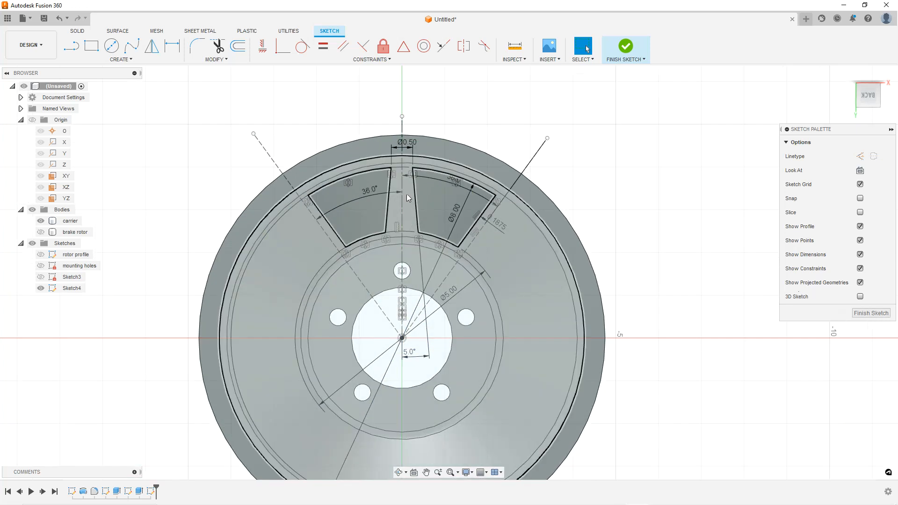
scroll(406, 193, up, 2)
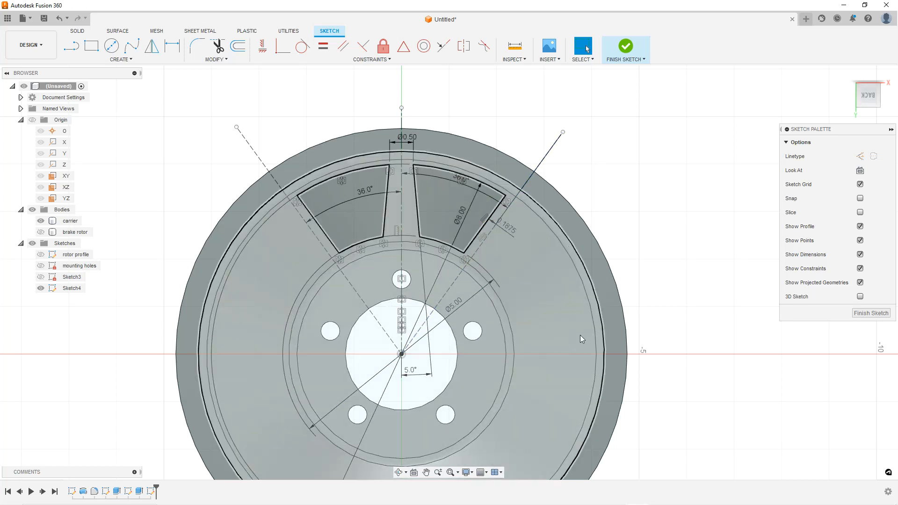
click(865, 313)
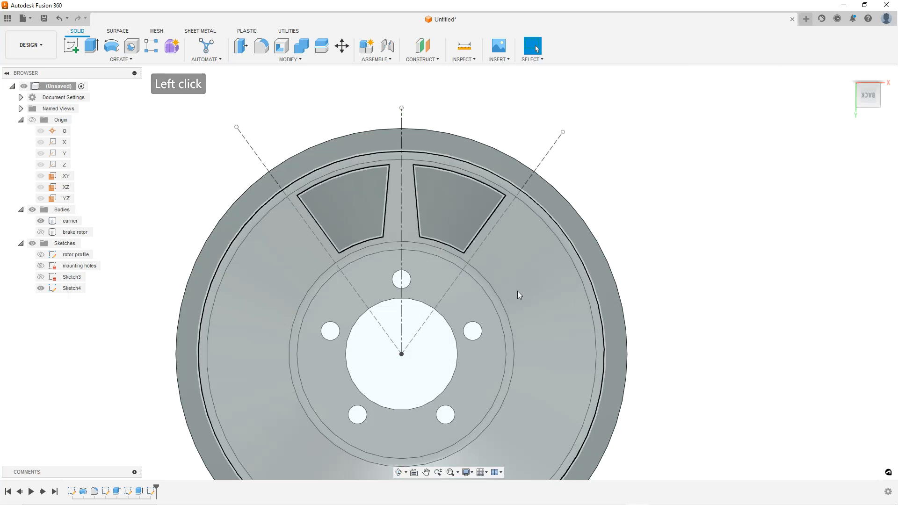
Extrude-cut both sector profiles through the carrier with the extent set to All
shift+middle_drag(438, 301, 465, 246)
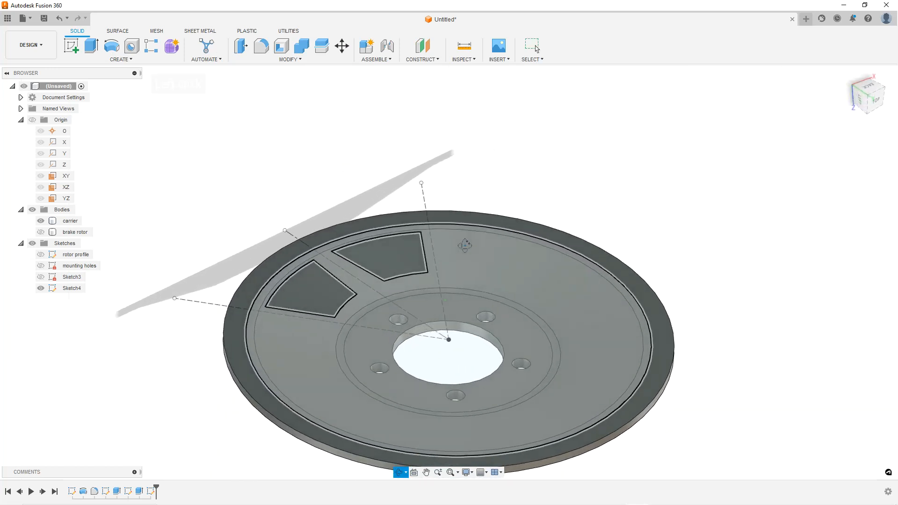
click(91, 46)
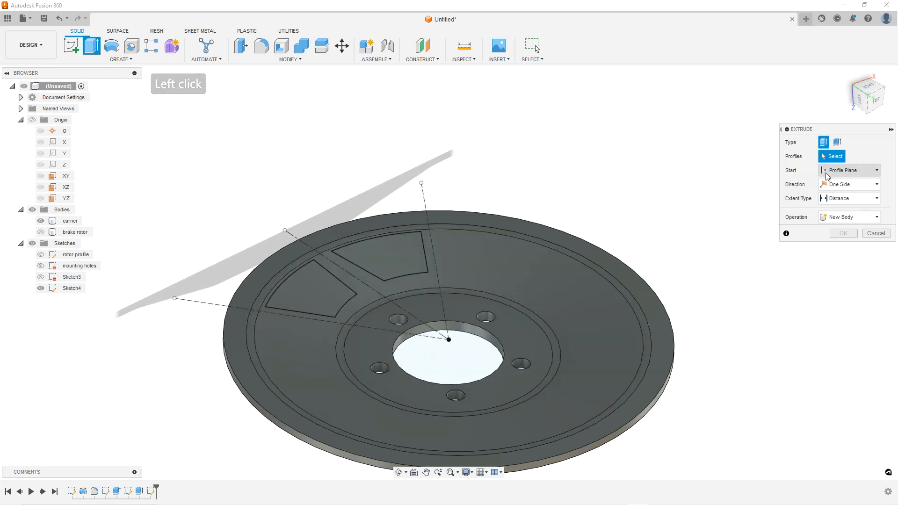
click(377, 255)
click(304, 300)
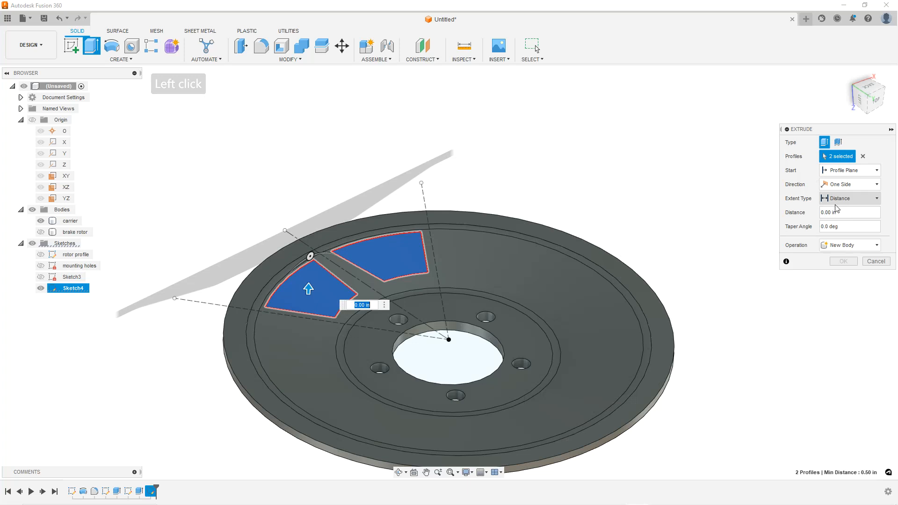
drag(309, 288, 307, 362)
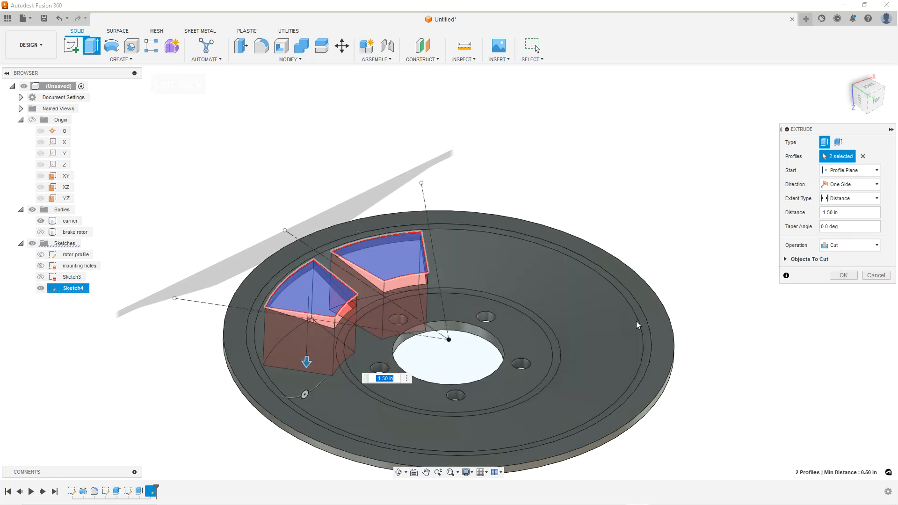
click(876, 198)
click(841, 232)
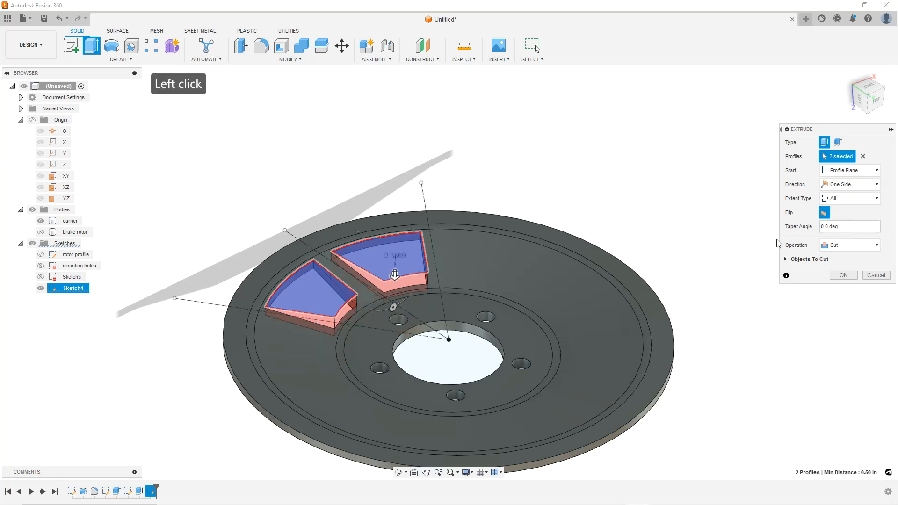
click(840, 276)
Start a fillet and select the four vertical corner edges of the left cut-out
shift+middle_drag(487, 297, 456, 309)
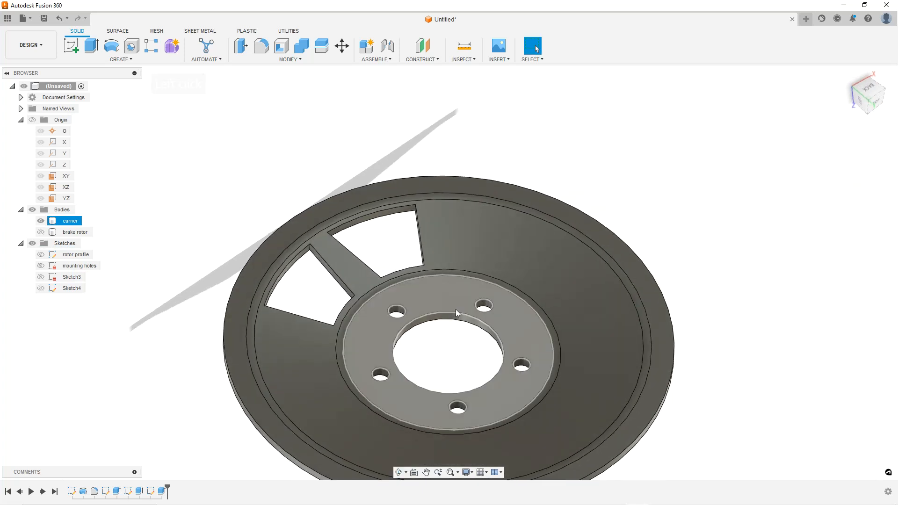
click(262, 47)
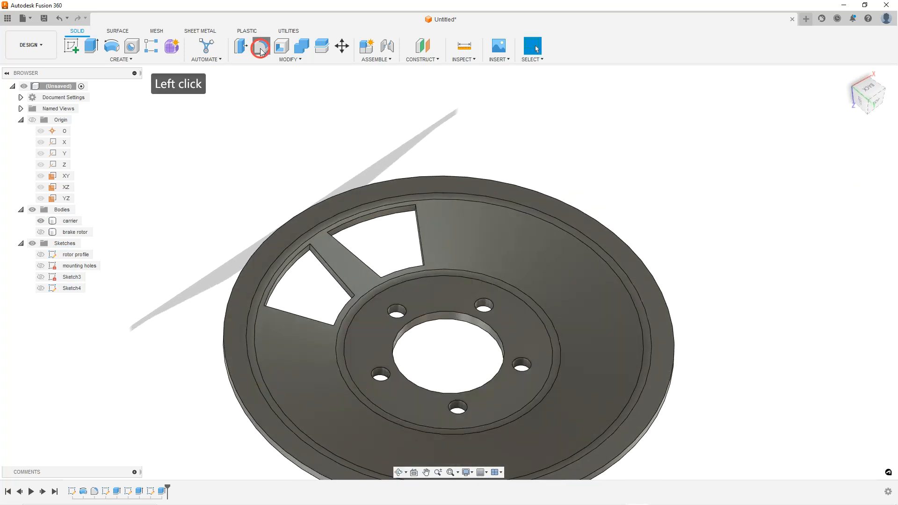
scroll(328, 253, up, 2)
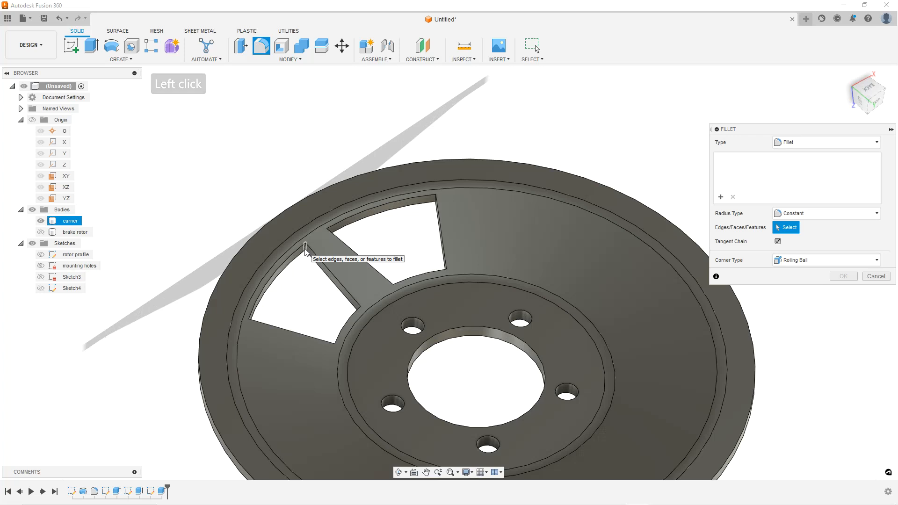
click(307, 253)
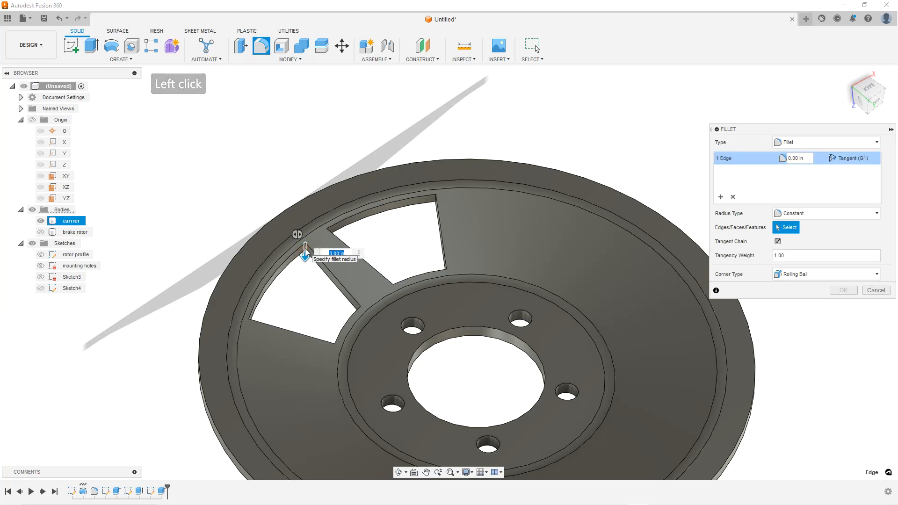
scroll(363, 312, up, 3)
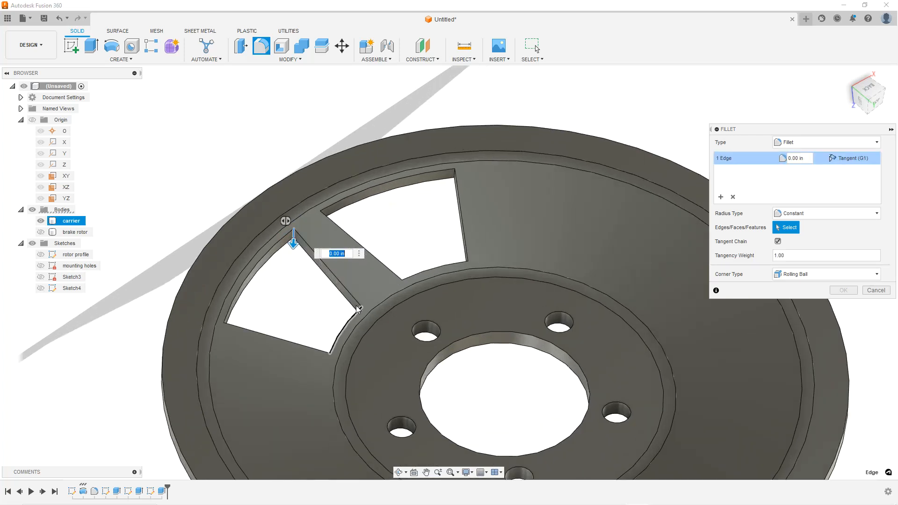
click(362, 312)
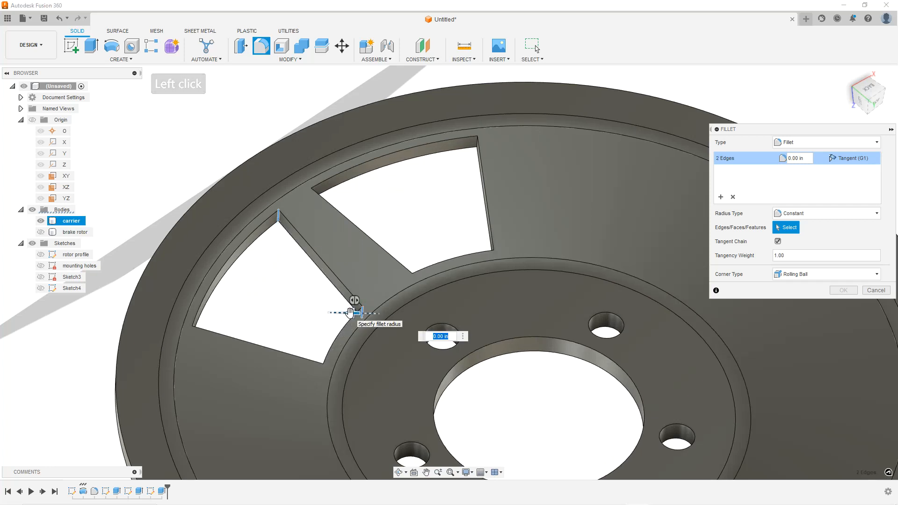
click(324, 369)
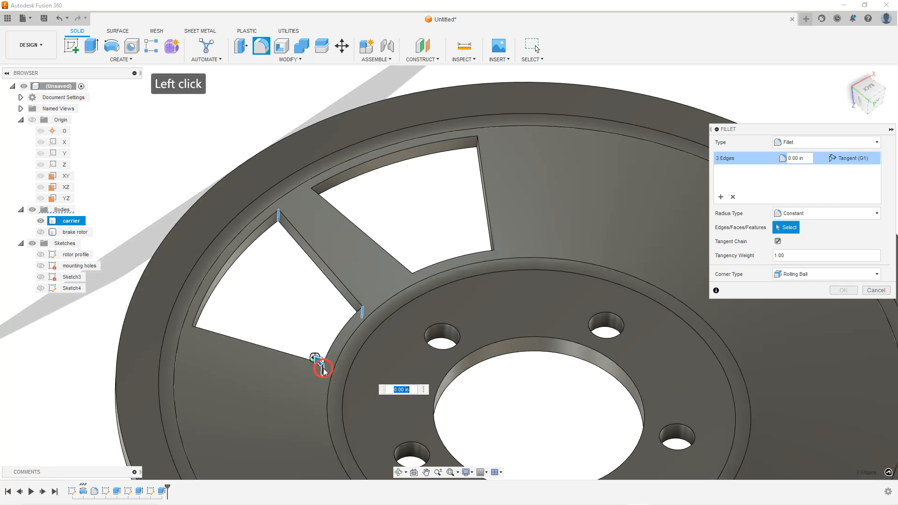
click(192, 332)
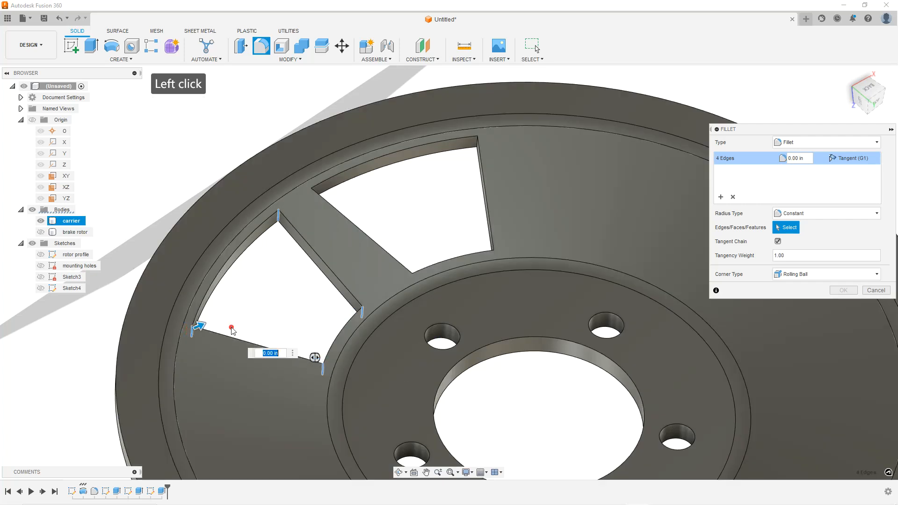
Add the four vertical corner edges of the right cut-out and fillet all eight edges with a 0.25 in radius
click(312, 195)
click(413, 279)
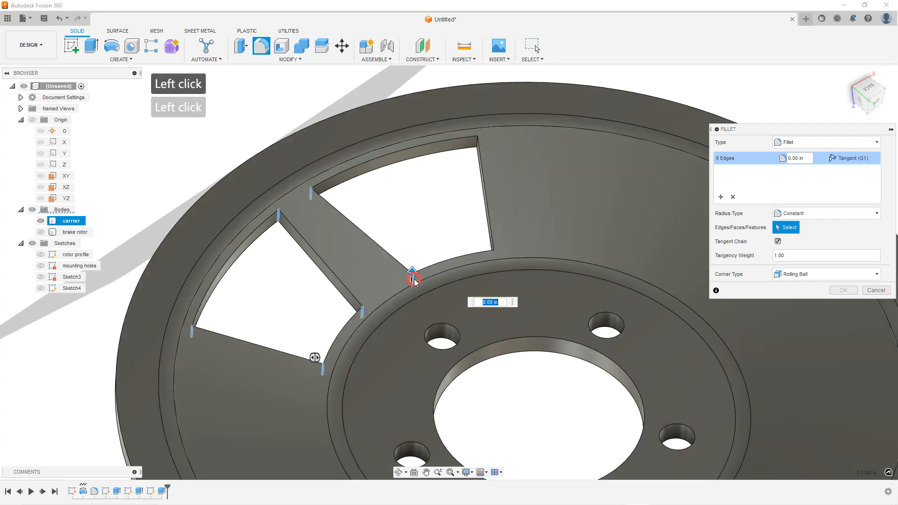
click(493, 257)
scroll(482, 148, up, 3)
scroll(480, 210, down, 3)
click(475, 166)
shift+middle_drag(478, 212, 492, 247)
scroll(492, 247, down, 3)
scroll(585, 246, up, 2)
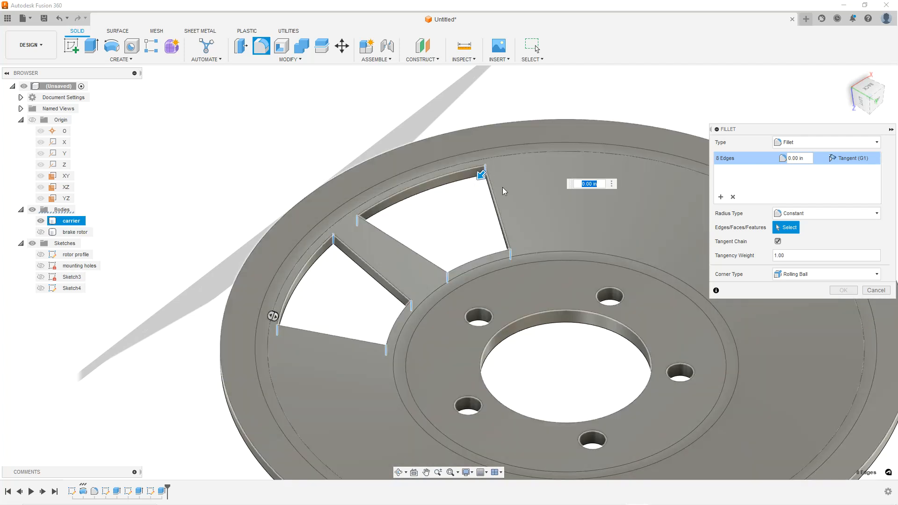
shift+middle_drag(530, 215, 531, 209)
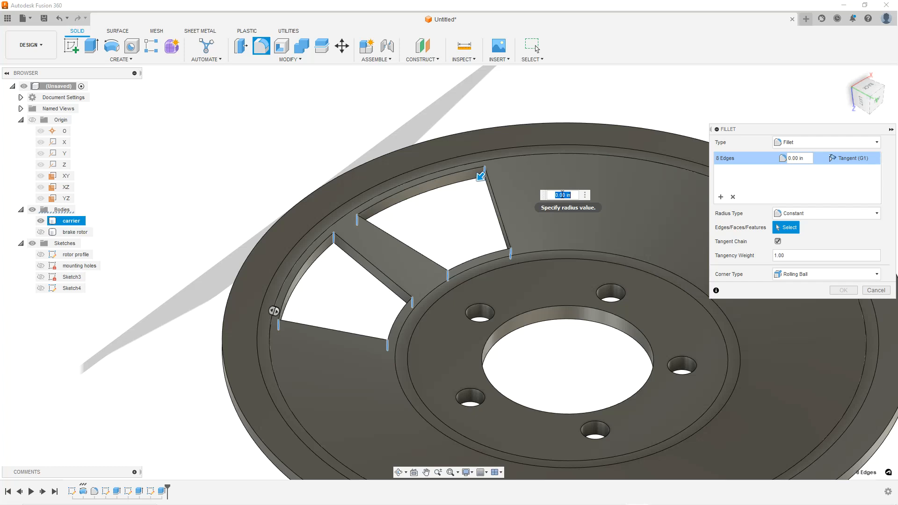
text(.25)
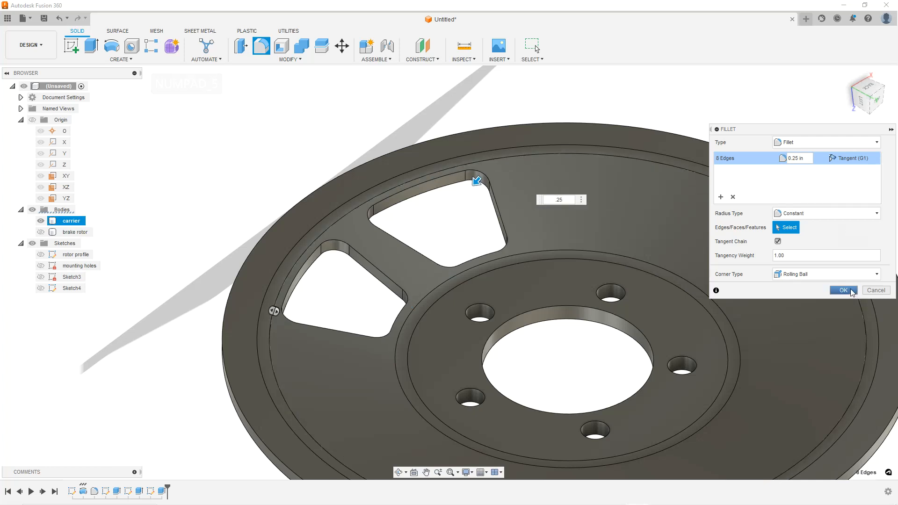
click(850, 291)
Start a circular pattern of features and select the cut-out extrusion and its fillet
scroll(592, 195, down, 3)
mouse_move(593, 195)
shift+middle_down()
mouse_move(583, 265)
mouse_move(596, 190)
shift+middle_up()
scroll(590, 207, up, 2)
click(621, 167)
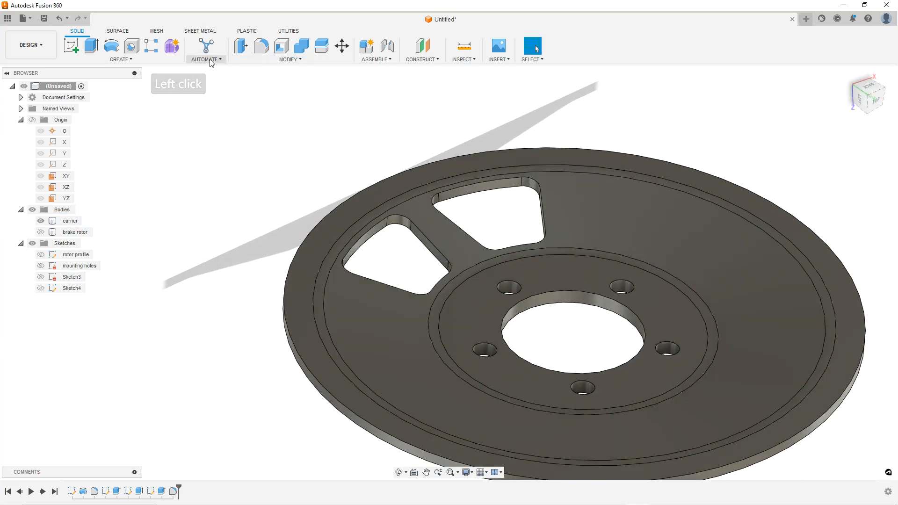
click(135, 58)
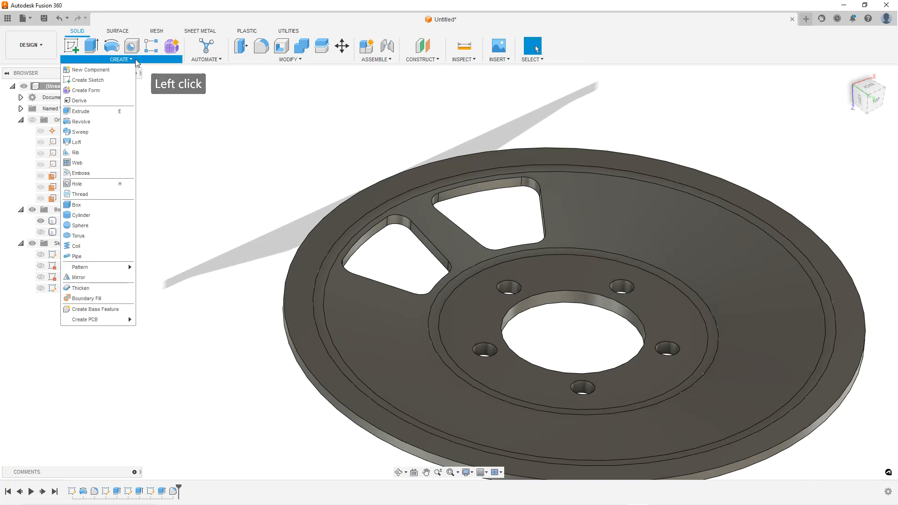
mouse_move(89, 268)
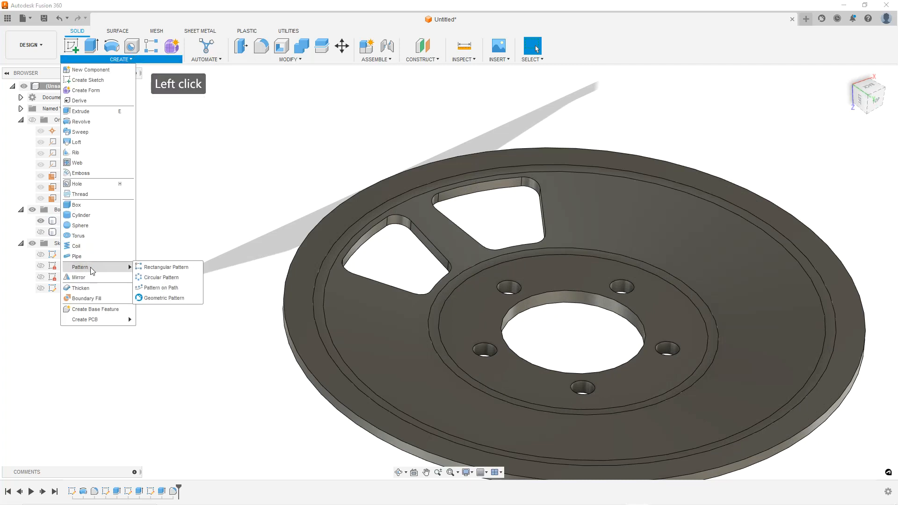
click(154, 276)
click(848, 157)
click(842, 189)
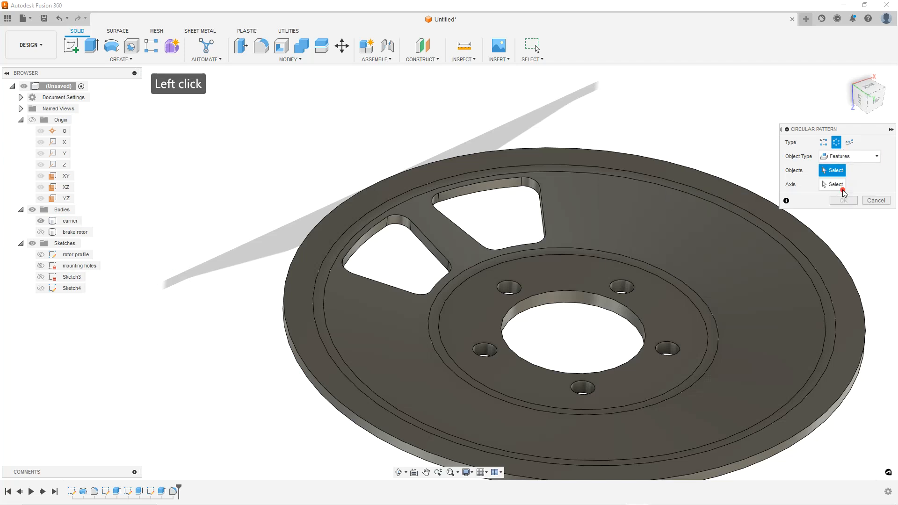
click(832, 171)
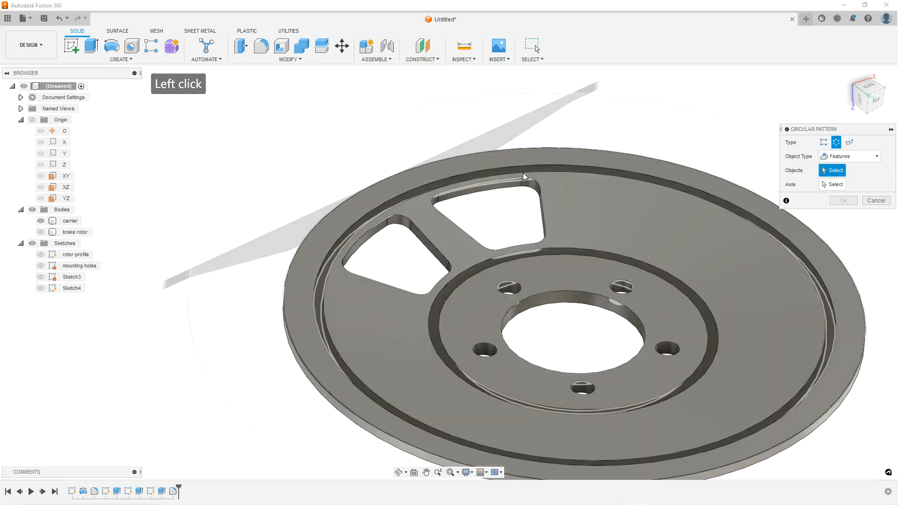
click(507, 186)
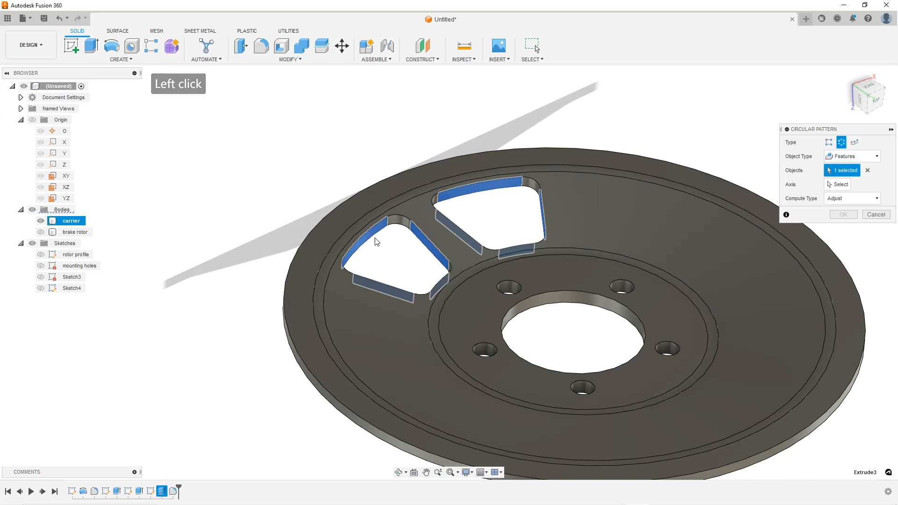
click(399, 223)
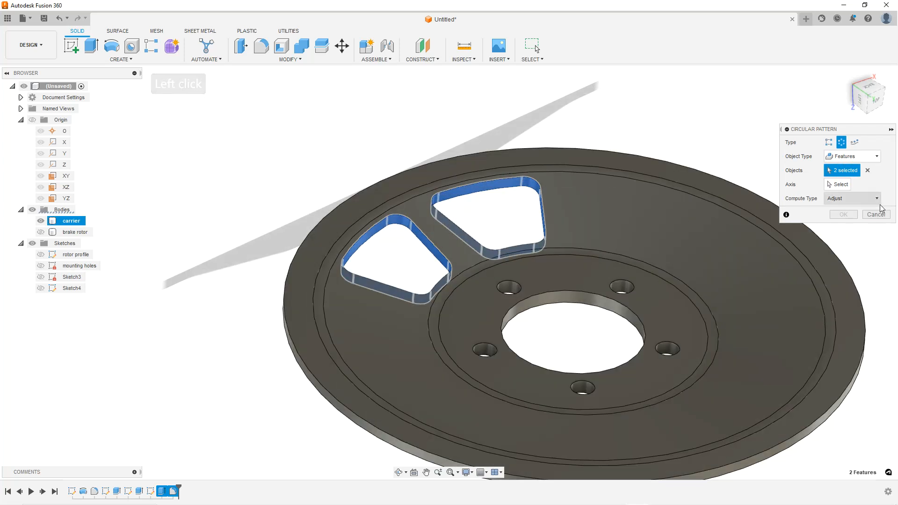
Pattern them around the central bore's axis with a full distribution of 5 instances
click(838, 184)
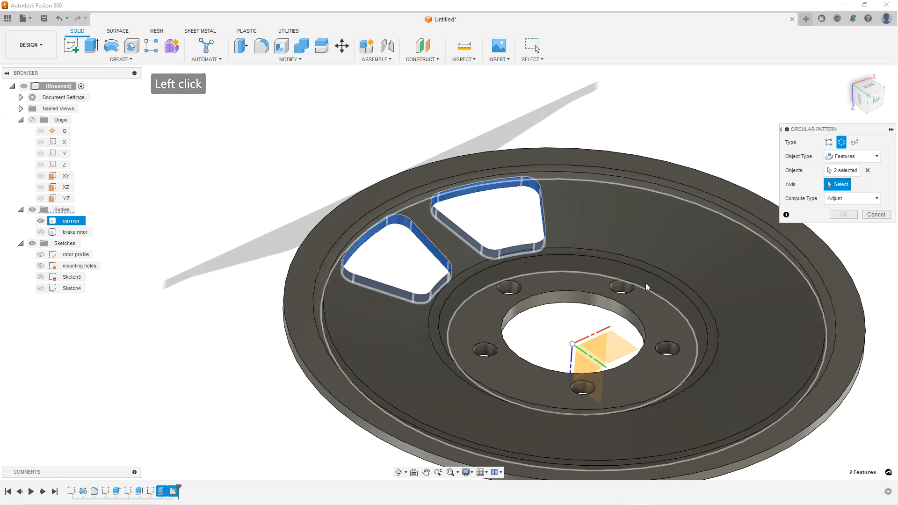
click(594, 304)
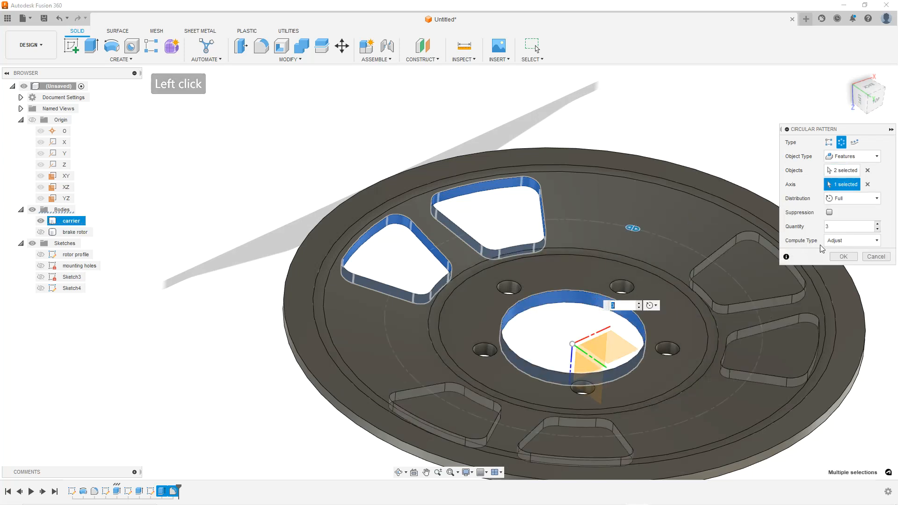
click(878, 224)
click(878, 224)
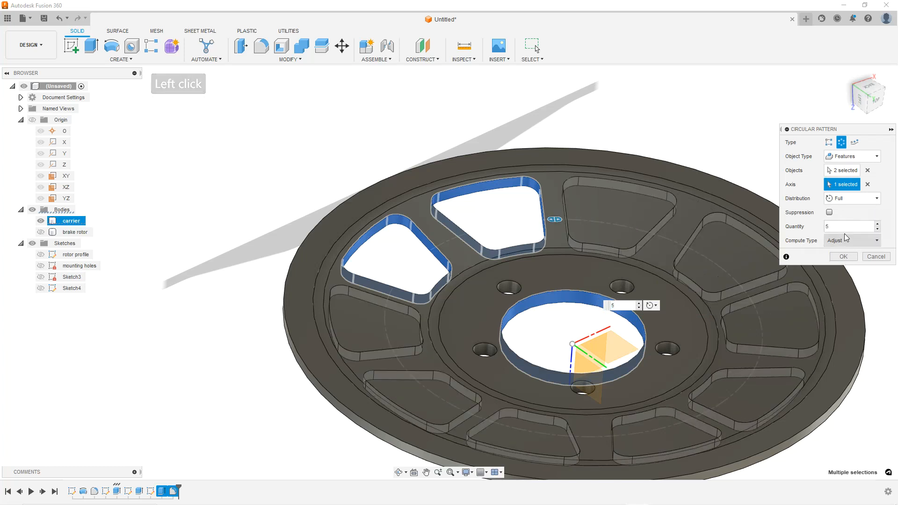
click(841, 257)
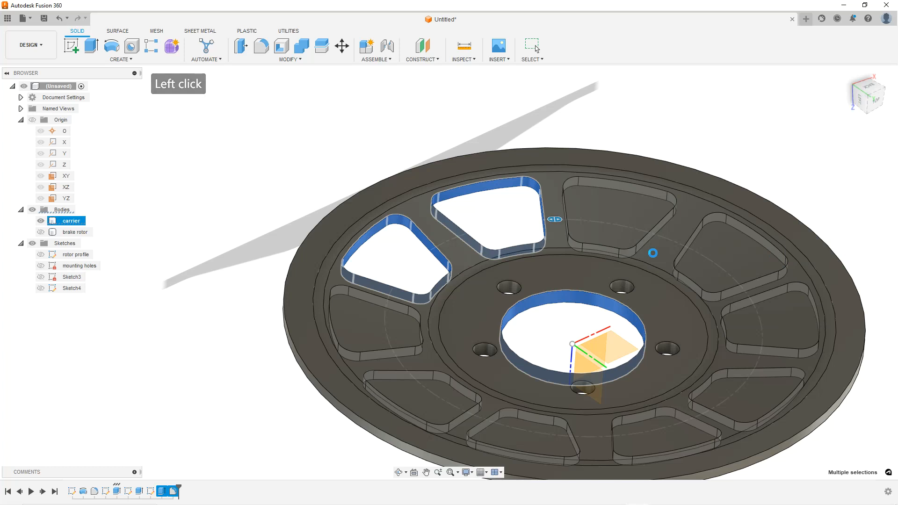
Show the brake rotor body again alongside the carrier
scroll(651, 252, down, 2)
shift+middle_drag(652, 252, 619, 245)
click(352, 162)
scroll(519, 216, down, 2)
scroll(690, 270, up, 2)
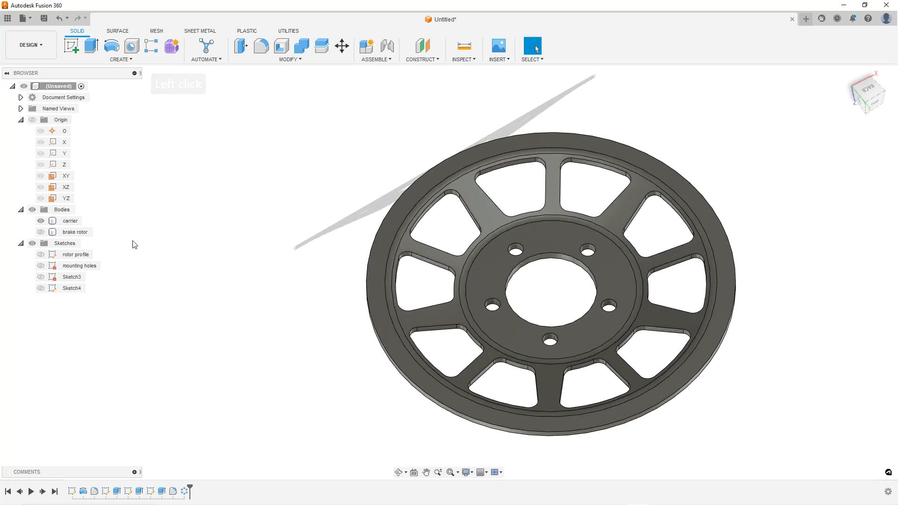
click(76, 232)
click(41, 232)
Orbit, zoom and toggle body visibility to inspect the carrier and brake rotor from the back view
click(211, 200)
click(582, 241)
shift+middle_drag(582, 241, 603, 258)
scroll(780, 287, up, 1)
click(780, 288)
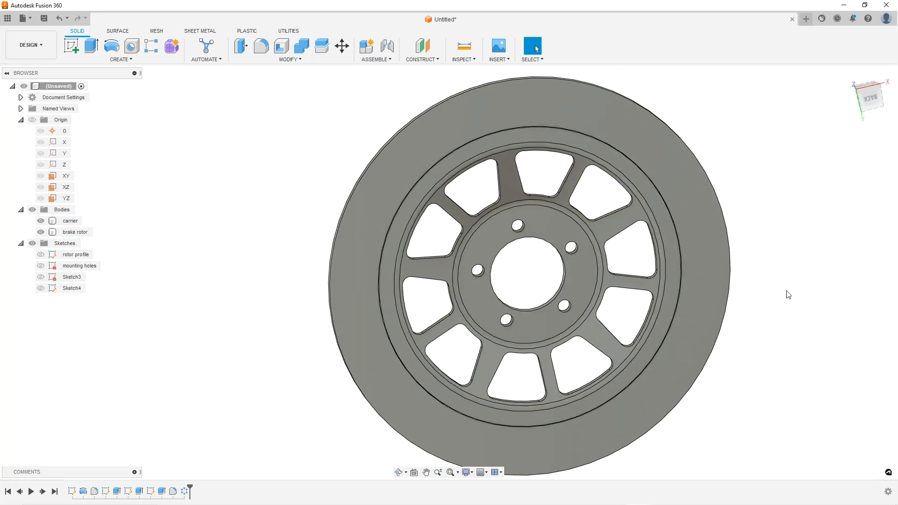
scroll(717, 288, down, 2)
scroll(766, 321, up, 2)
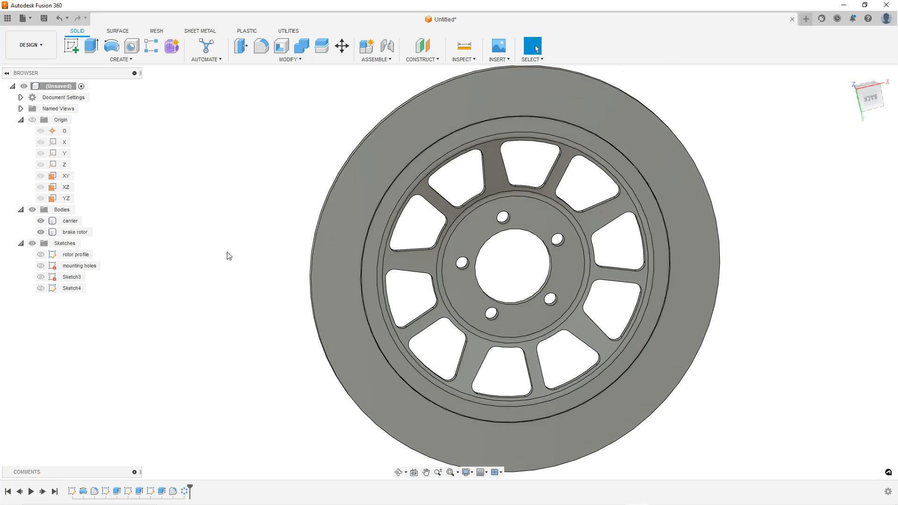
click(52, 233)
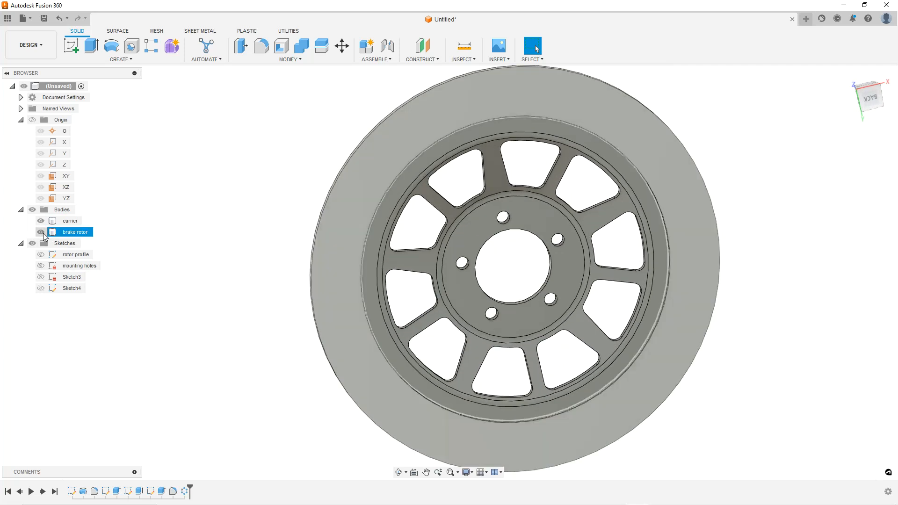
click(43, 234)
click(345, 290)
scroll(485, 286, down, 2)
shift+middle_drag(485, 286, 488, 258)
click(41, 232)
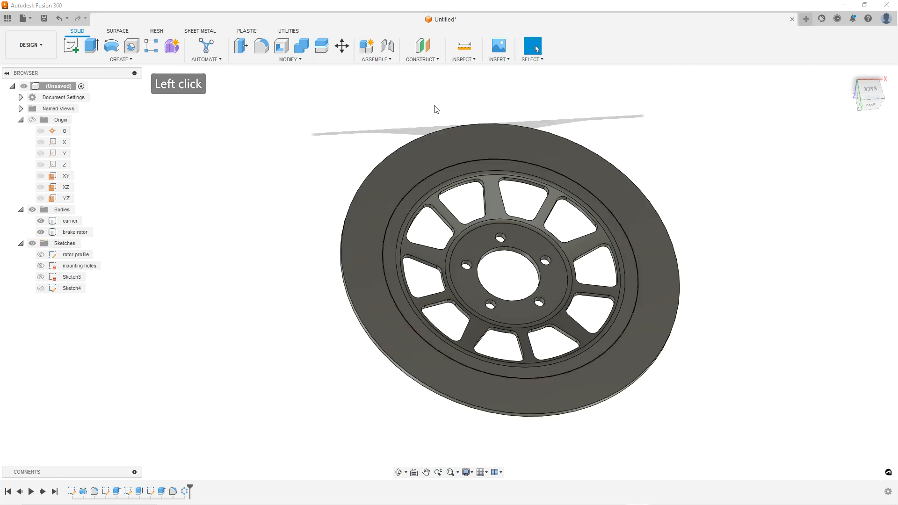
click(864, 93)
click(677, 224)
scroll(677, 224, down, 2)
scroll(617, 306, up, 3)
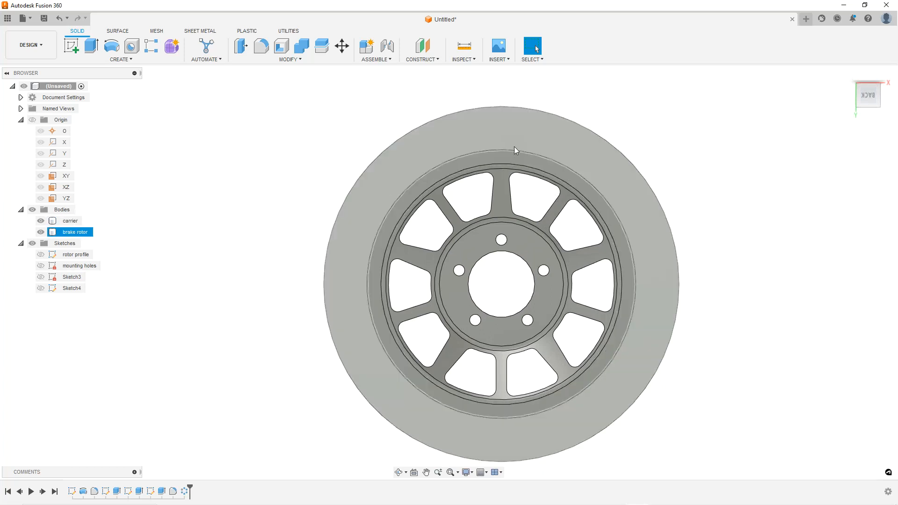
scroll(513, 155, up, 1)
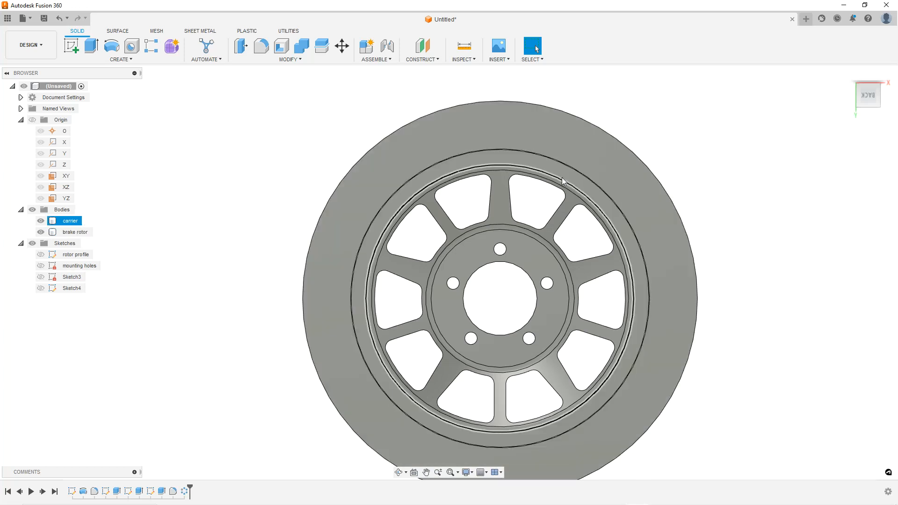
scroll(601, 307, down, 1)
scroll(536, 287, up, 1)
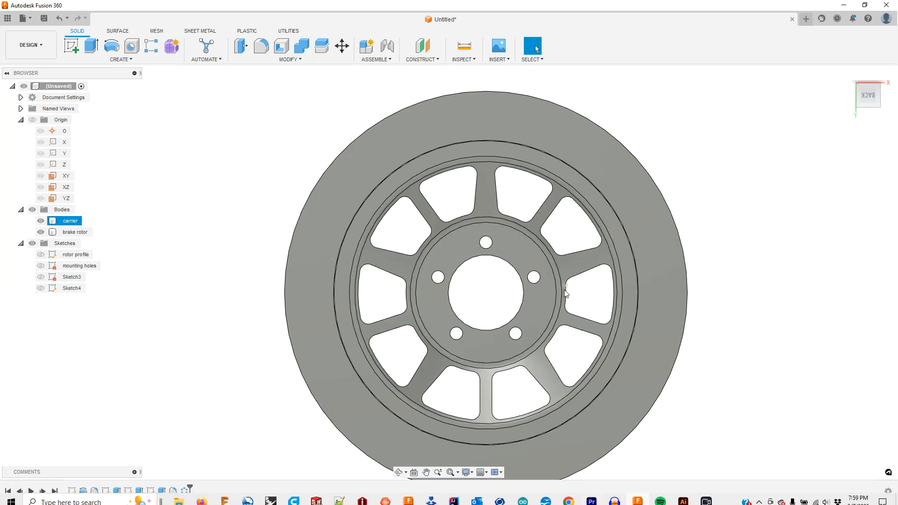
click(430, 161)
scroll(531, 163, up, 1)
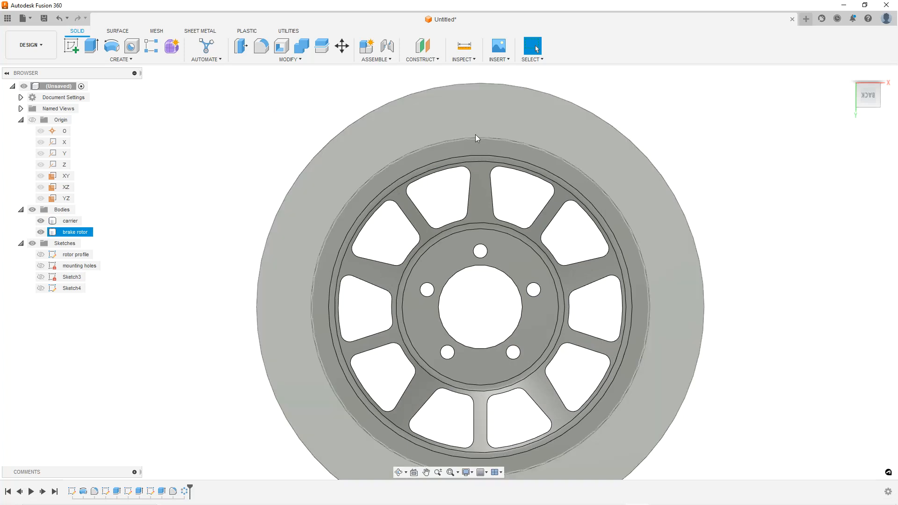
scroll(503, 301, down, 1)
scroll(563, 315, up, 1)
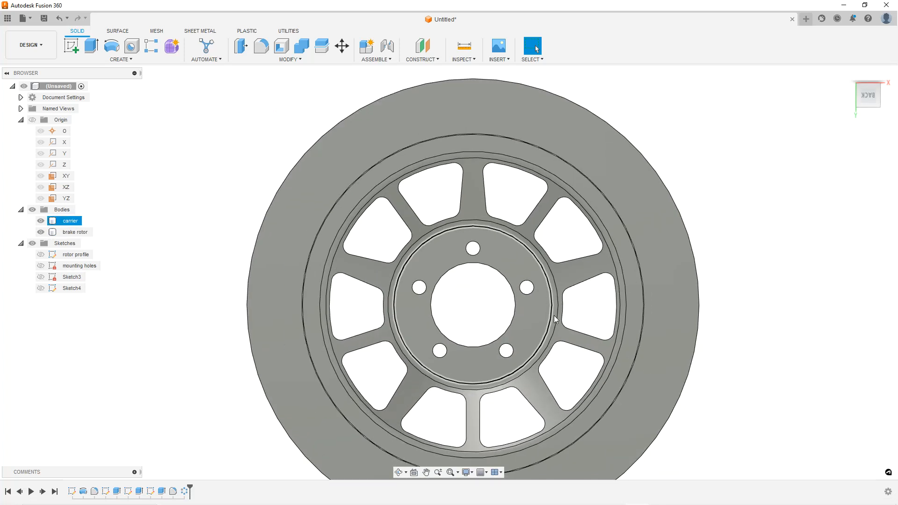
click(276, 132)
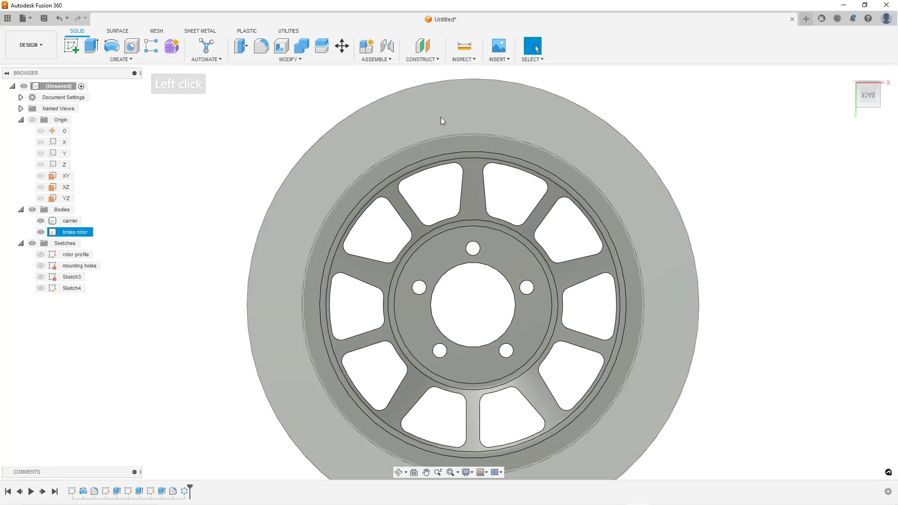
Create a new sketch on the brake rotor's outer face
right_click(440, 117)
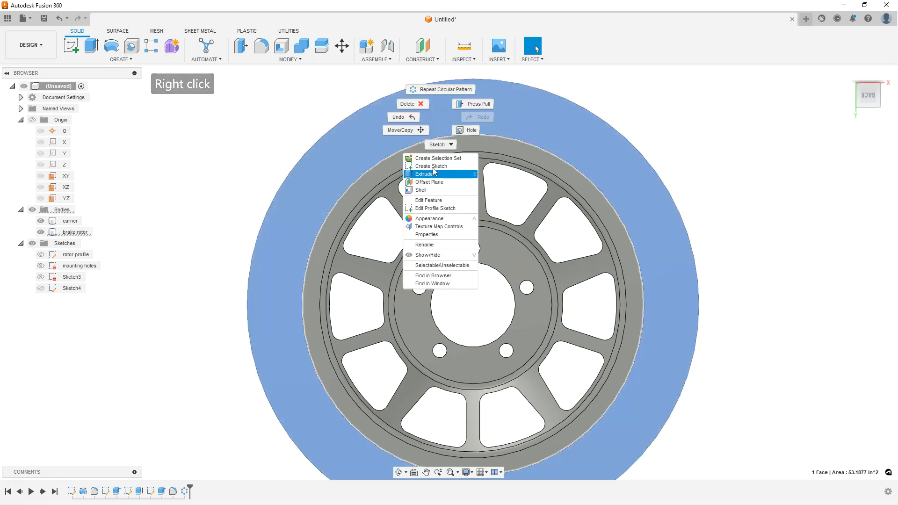
click(458, 161)
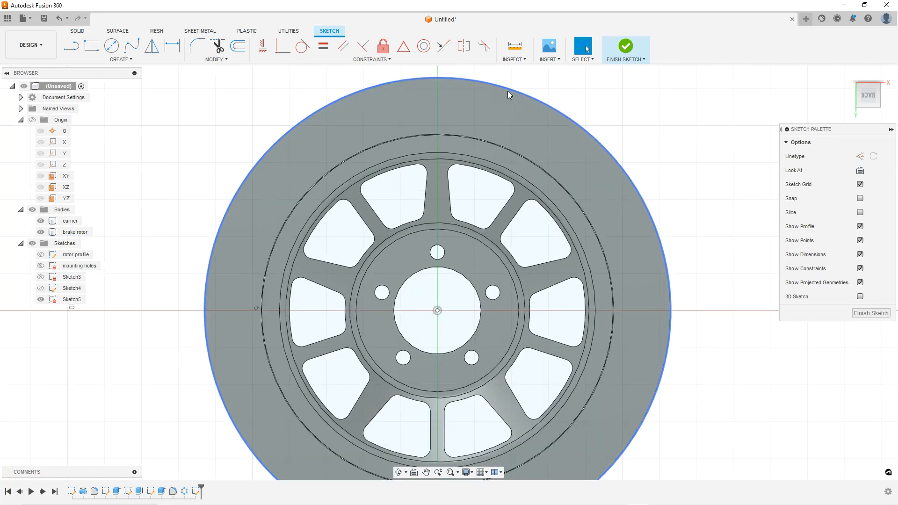
scroll(507, 92, up, 2)
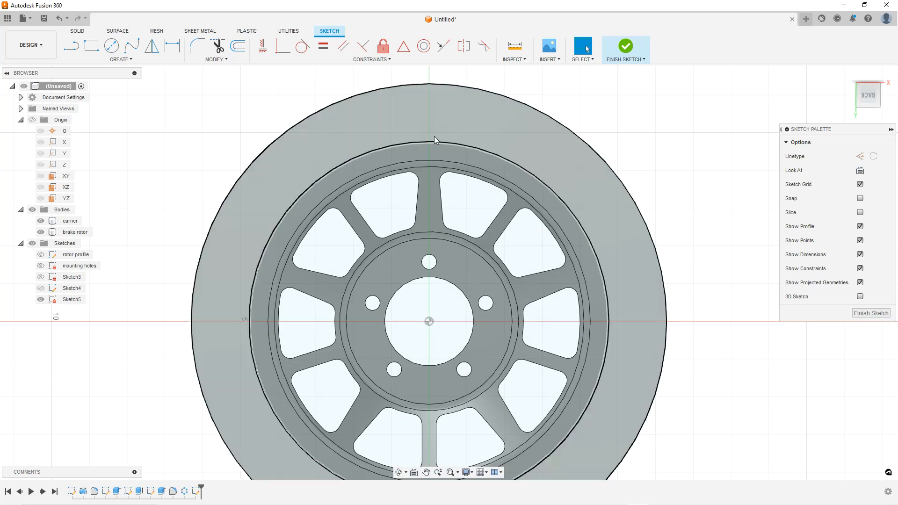
scroll(431, 142, up, 3)
scroll(453, 131, down, 2)
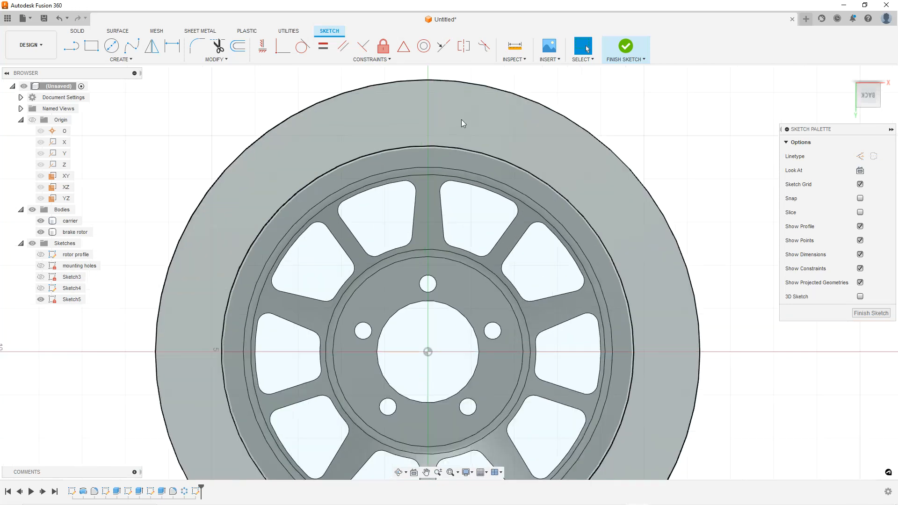
scroll(436, 125, up, 1)
click(289, 93)
scroll(434, 121, up, 1)
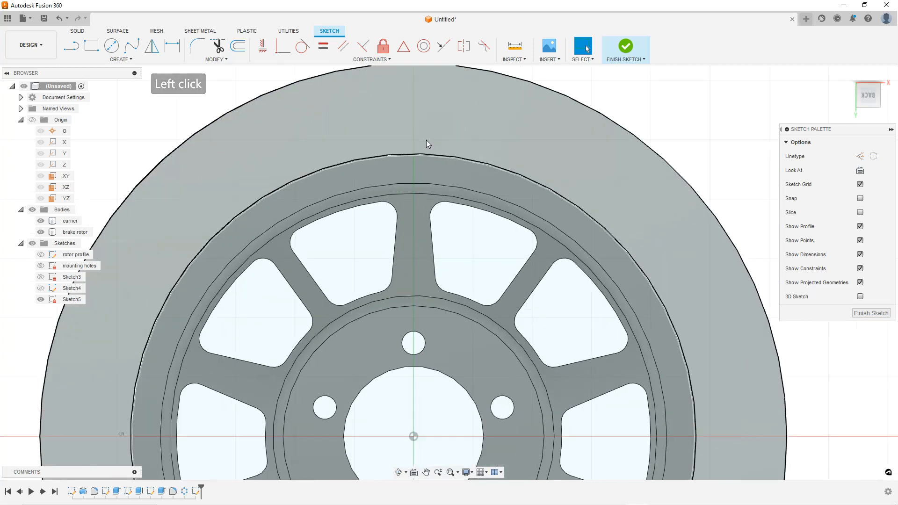
scroll(440, 79, up, 1)
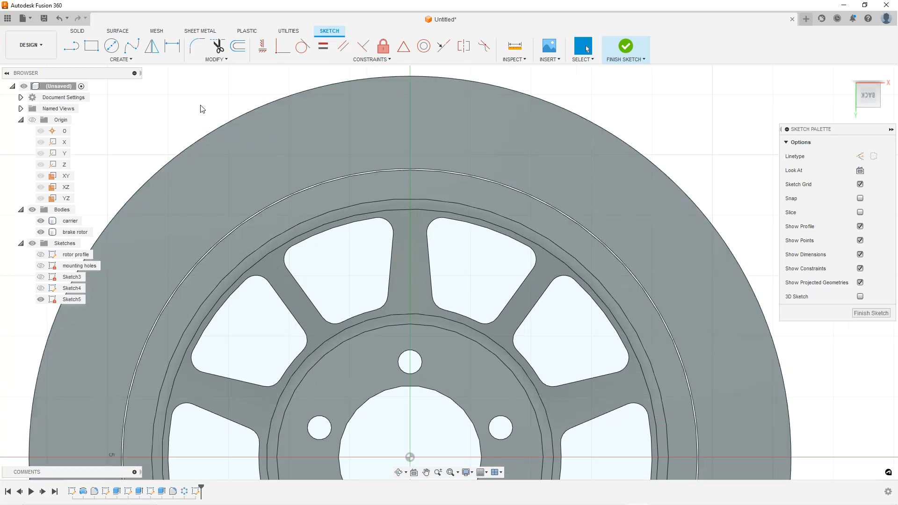
click(112, 45)
scroll(419, 168, up, 2)
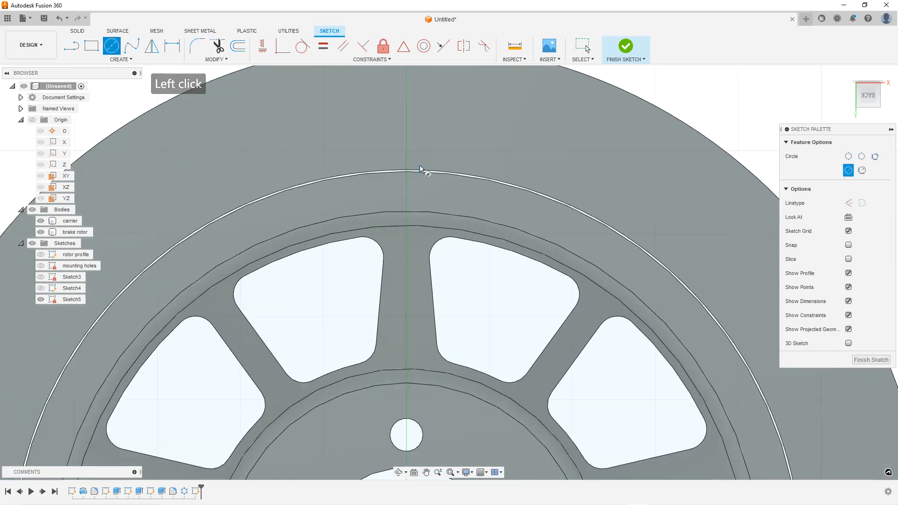
scroll(411, 148, down, 2)
key(Escape)
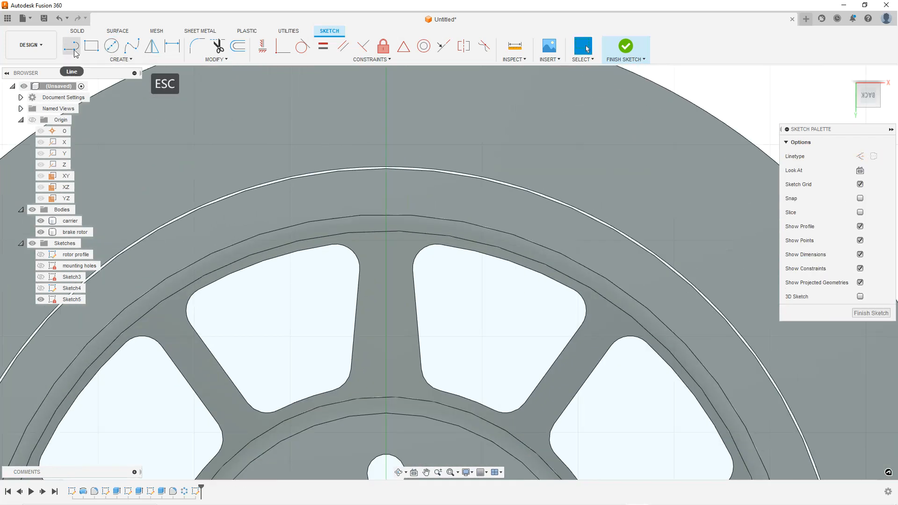
Draw a short vertical line on the vertical axis across the brake rotor's outer edge
click(72, 45)
scroll(387, 171, up, 3)
click(380, 159)
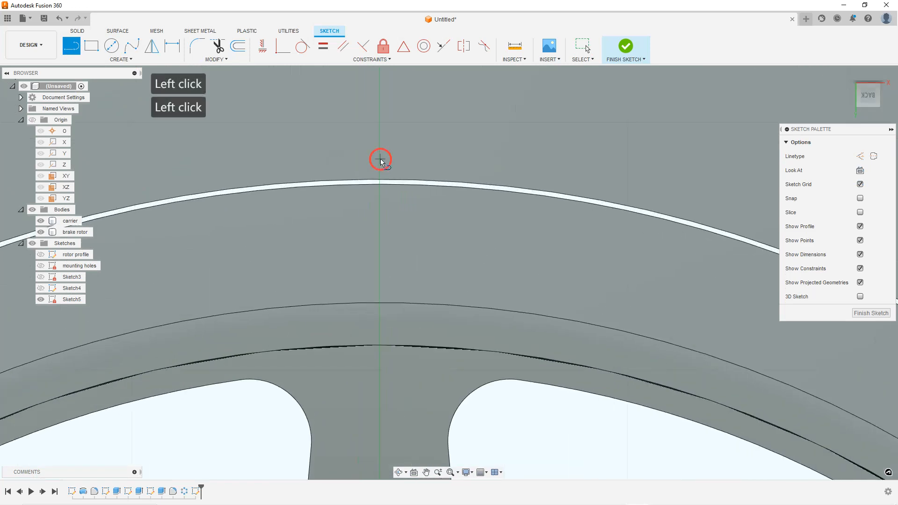
click(379, 209)
key(Escape)
key(Escape)
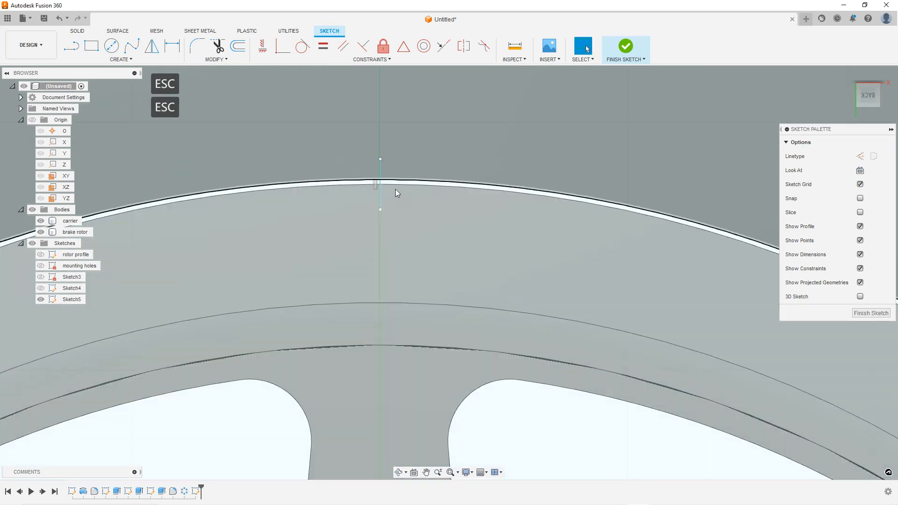
Constrain the line coincident with the sketch's centre point so it stays aligned through the rotor centre
click(380, 178)
scroll(419, 164, down, 5)
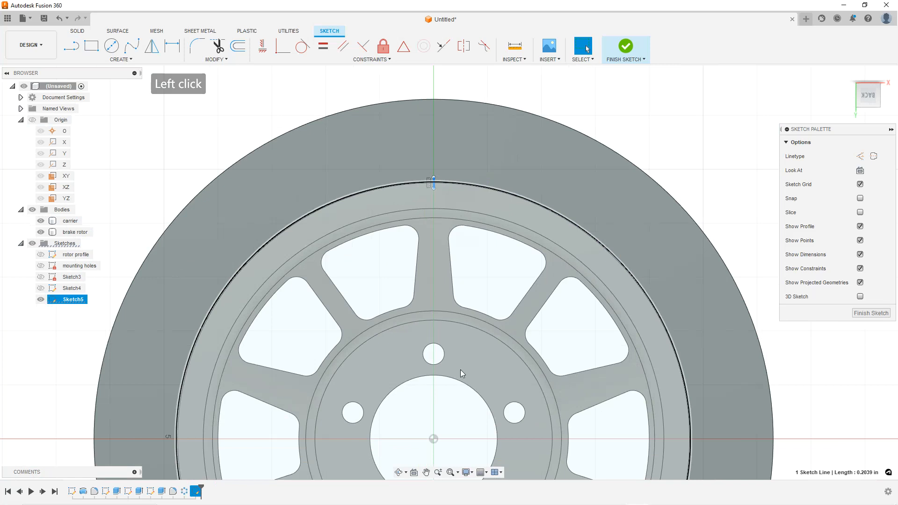
ctrl+click(433, 439)
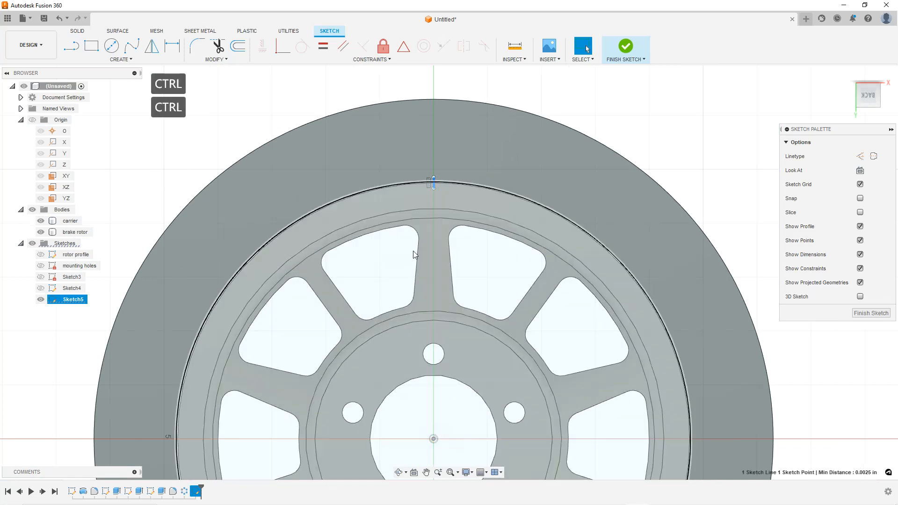
click(283, 49)
scroll(457, 177, up, 3)
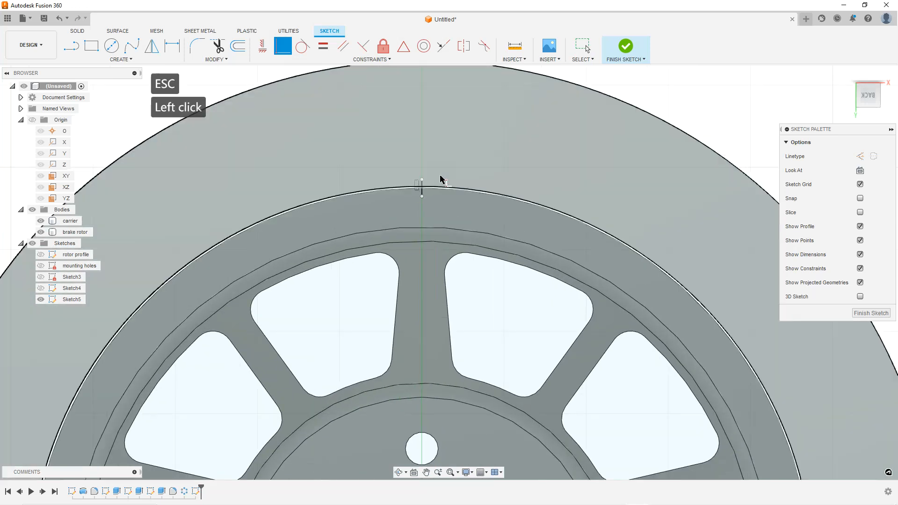
scroll(437, 178, down, 3)
key(Escape)
key(Escape)
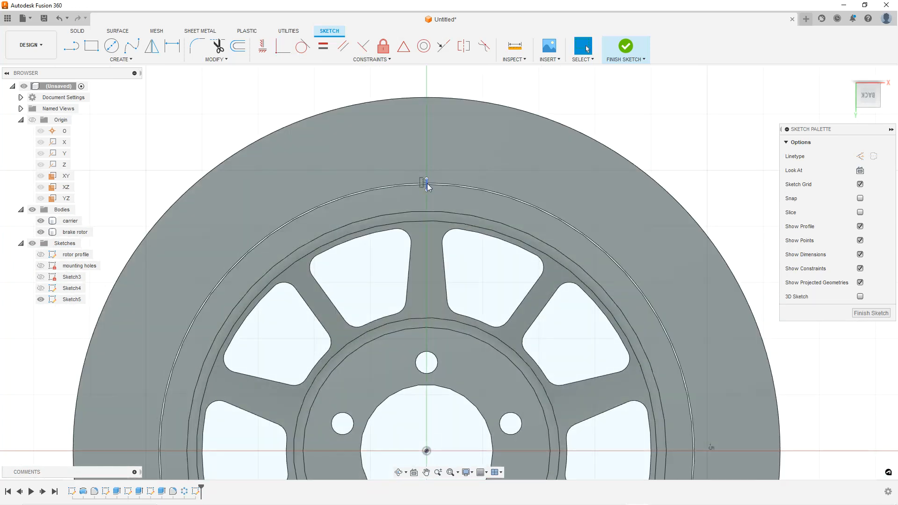
Drag the line's endpoints to bring them onto the rotor's outer edge
scroll(430, 181, up, 5)
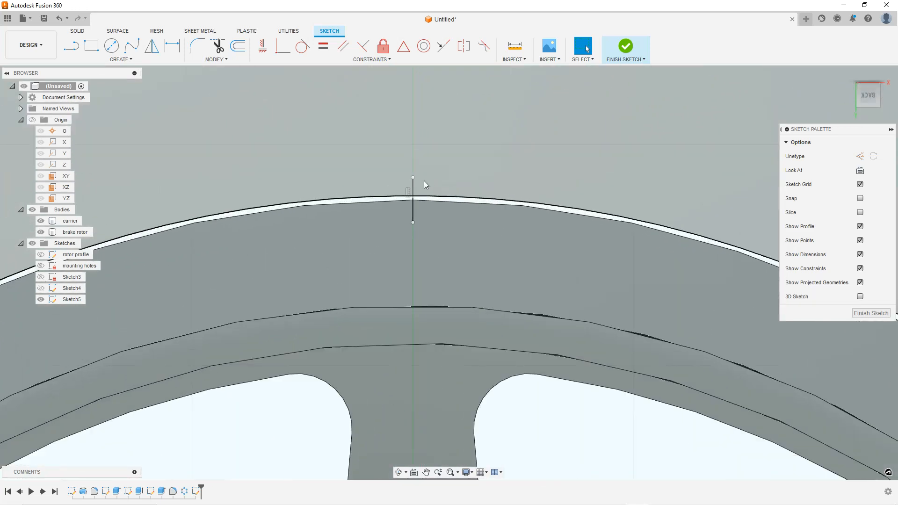
drag(405, 176, 407, 214)
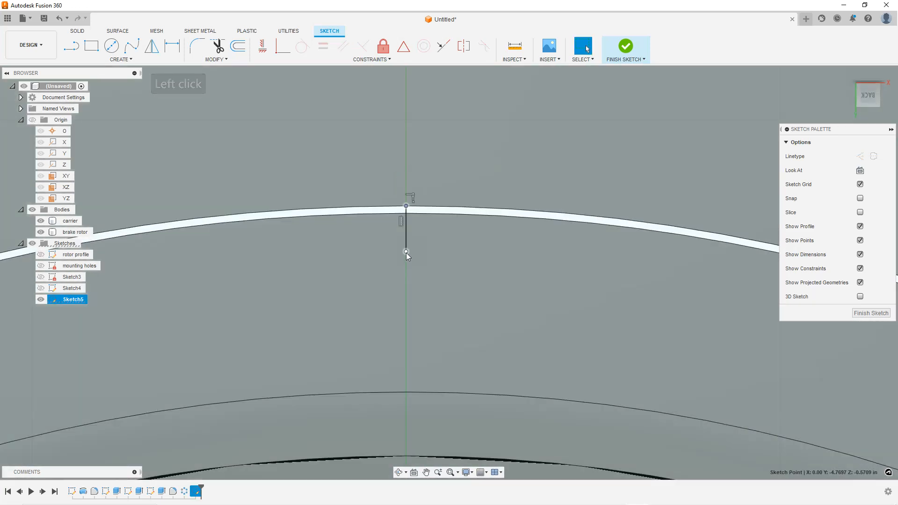
drag(405, 251, 409, 216)
scroll(409, 211, up, 5)
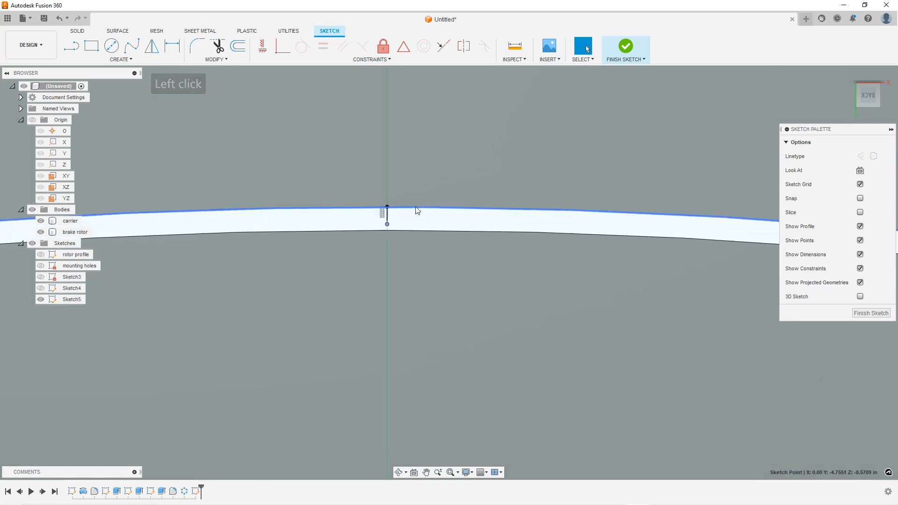
drag(391, 230, 390, 218)
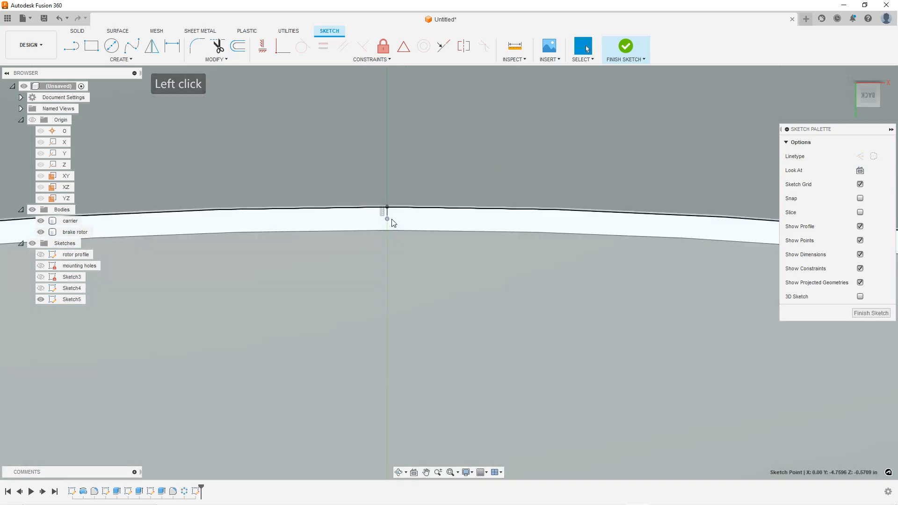
scroll(417, 236, down, 3)
key(Escape)
key(Escape)
Select the sketch profiles on either side of the line to examine the regions it creates
click(413, 232)
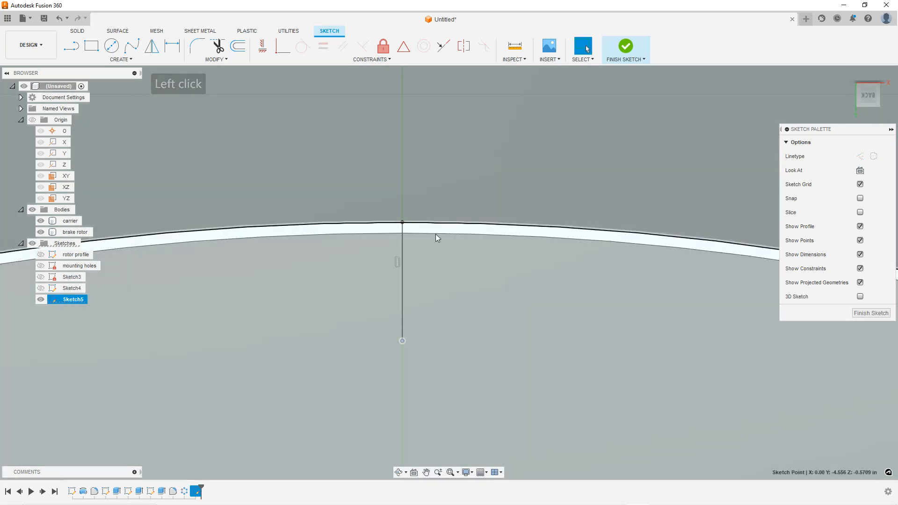
scroll(437, 234, up, 3)
ctrl+click(439, 235)
scroll(449, 249, down, 2)
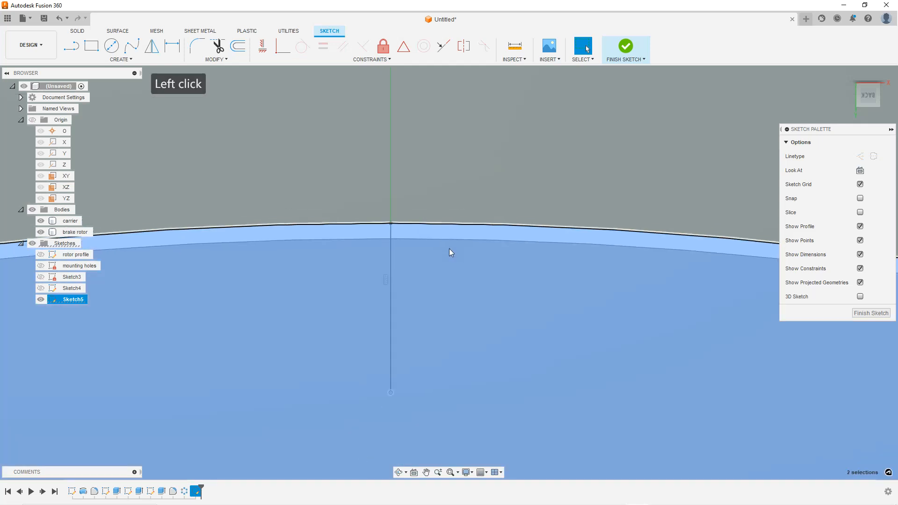
key(Escape)
key(Escape)
key(Escape)
scroll(461, 258, down, 3)
scroll(463, 262, up, 5)
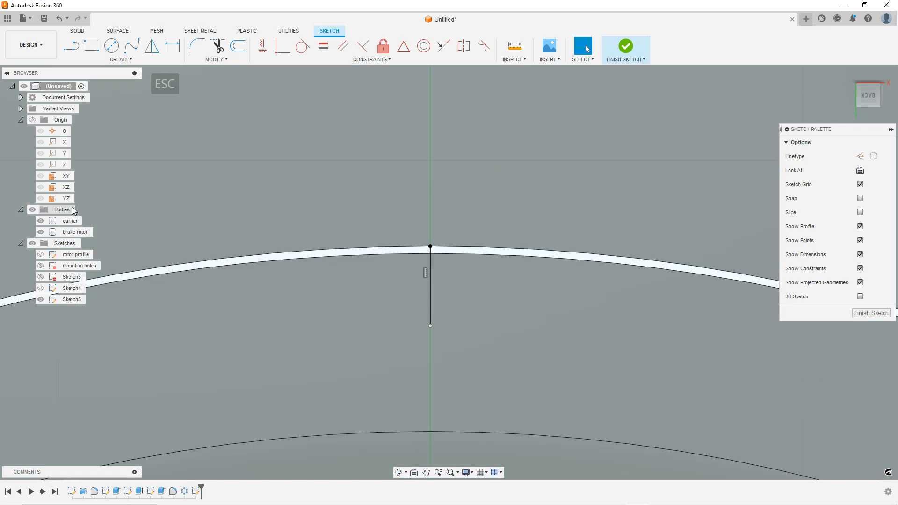
Toggle the brake rotor's visibility and drag the line's lower endpoint up to the outer edge
click(44, 233)
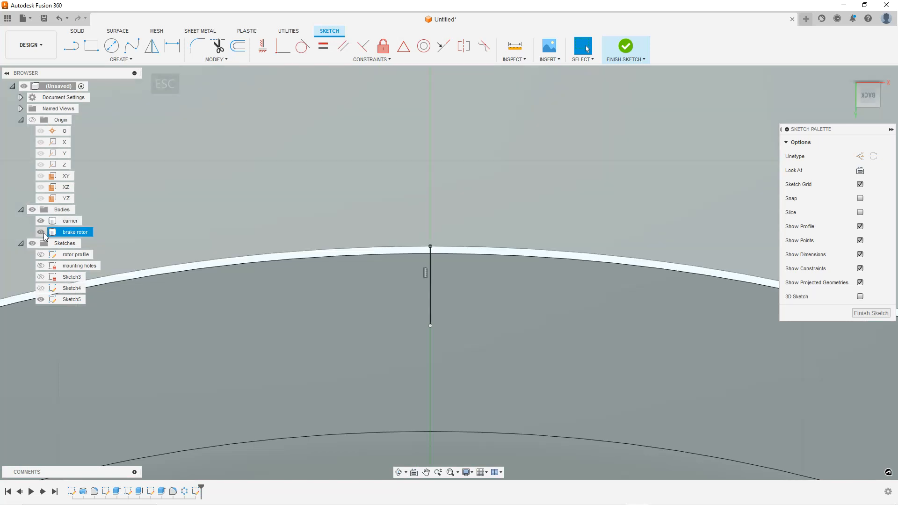
click(42, 232)
mouse_move(430, 325)
mouse_down()
mouse_move(431, 381)
mouse_move(431, 256)
mouse_up()
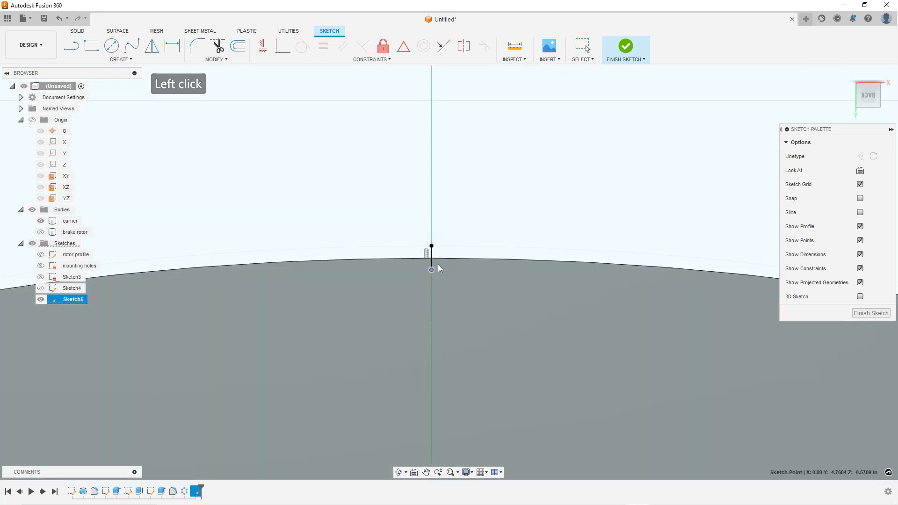
drag(436, 305, 436, 303)
ctrl+click(447, 257)
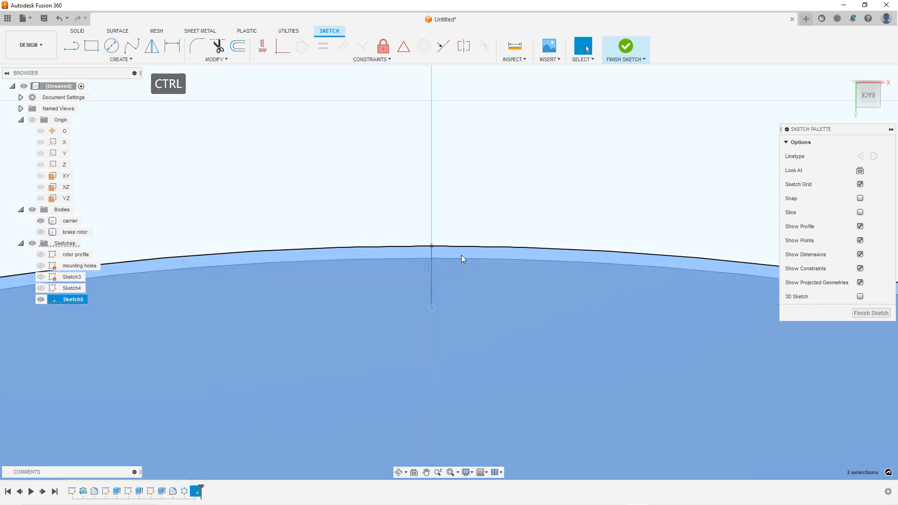
ctrl+scroll(471, 266, down, 3)
scroll(498, 277, down, 6)
key(Escape)
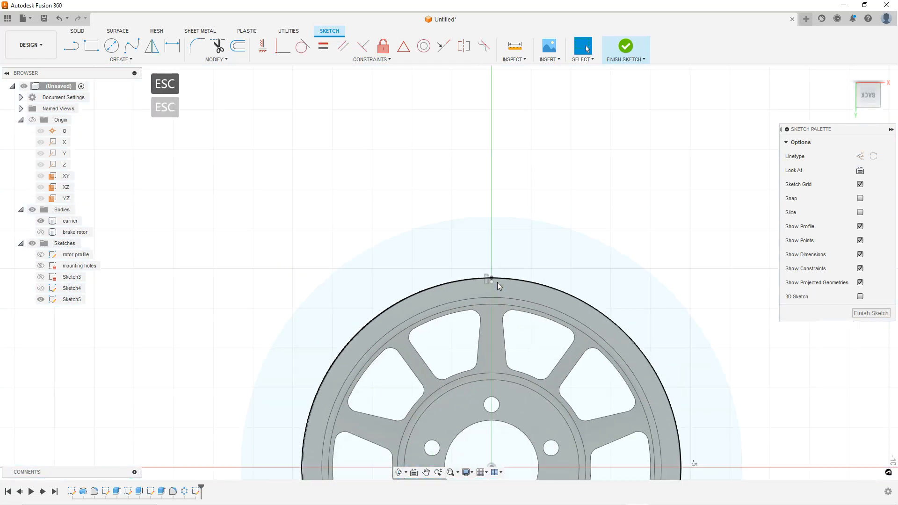
Drag the line's endpoint again to the outer edge and select the resulting profile
scroll(497, 282, up, 6)
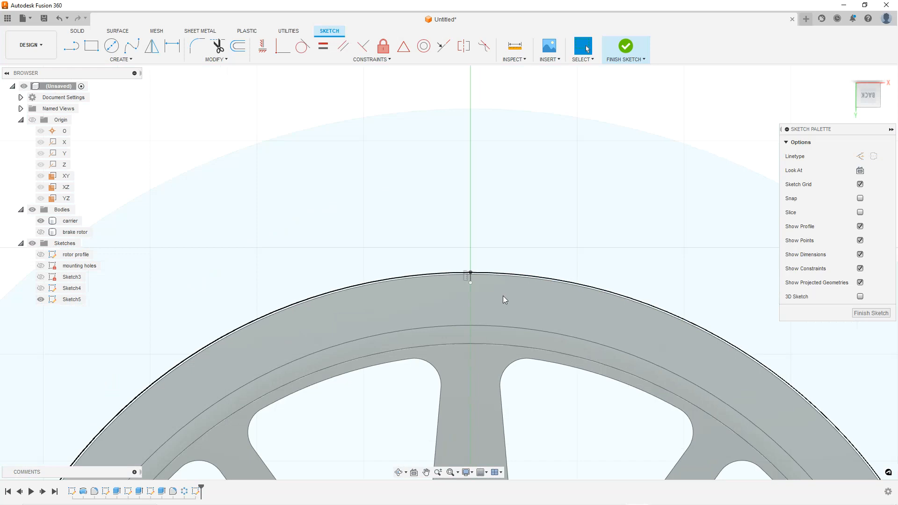
key(ctrl+7)
scroll(497, 284, up, 8)
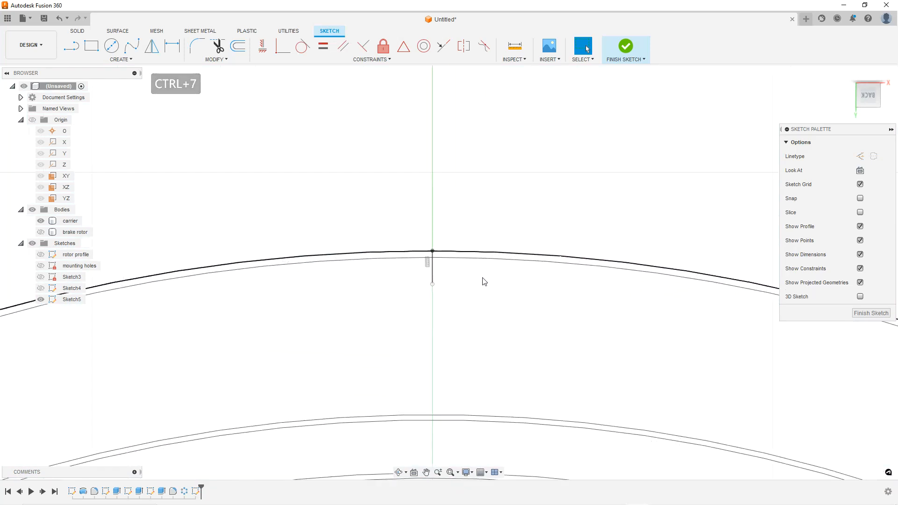
key(Escape)
key(Escape)
drag(425, 290, 425, 244)
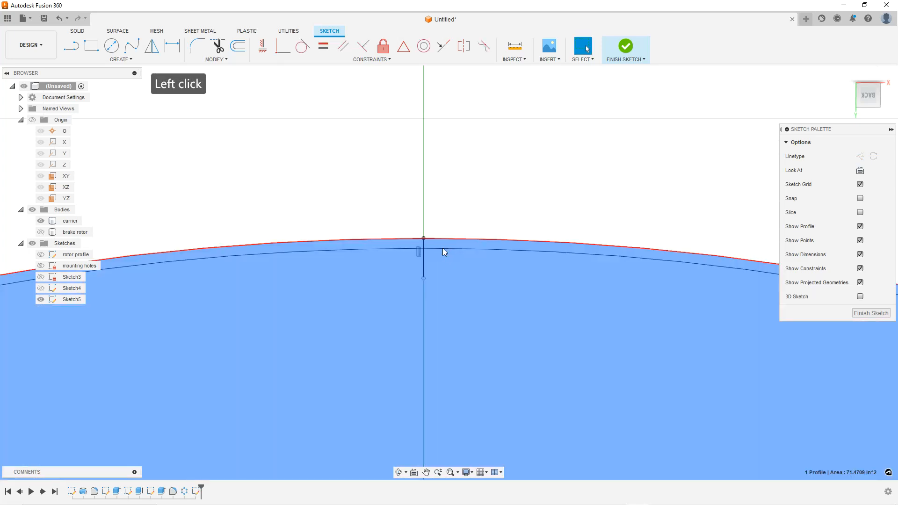
click(443, 248)
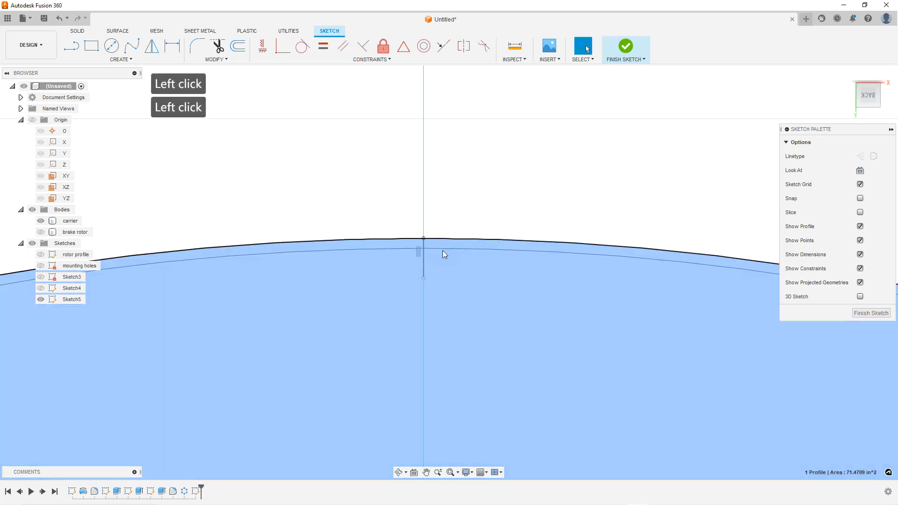
click(443, 250)
scroll(442, 260, down, 5)
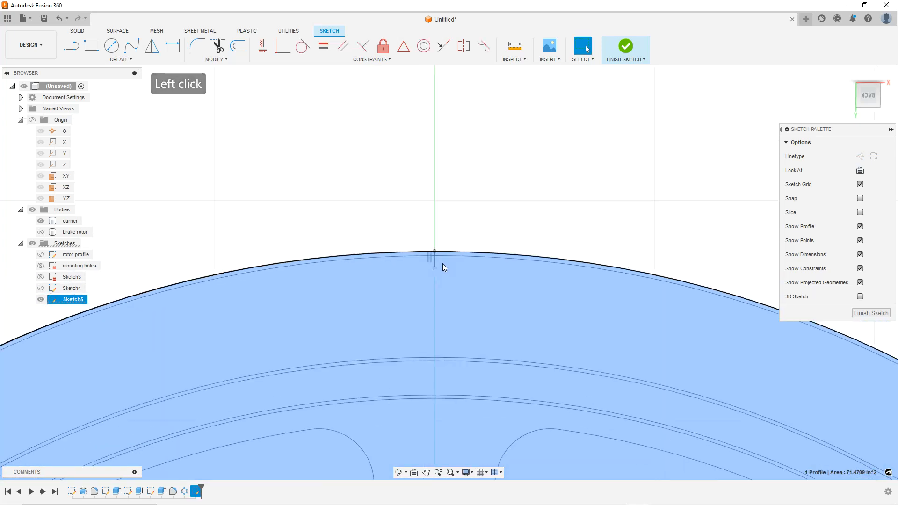
key(Escape)
Select the vertical line and delete it from the sketch
scroll(443, 268, down, 3)
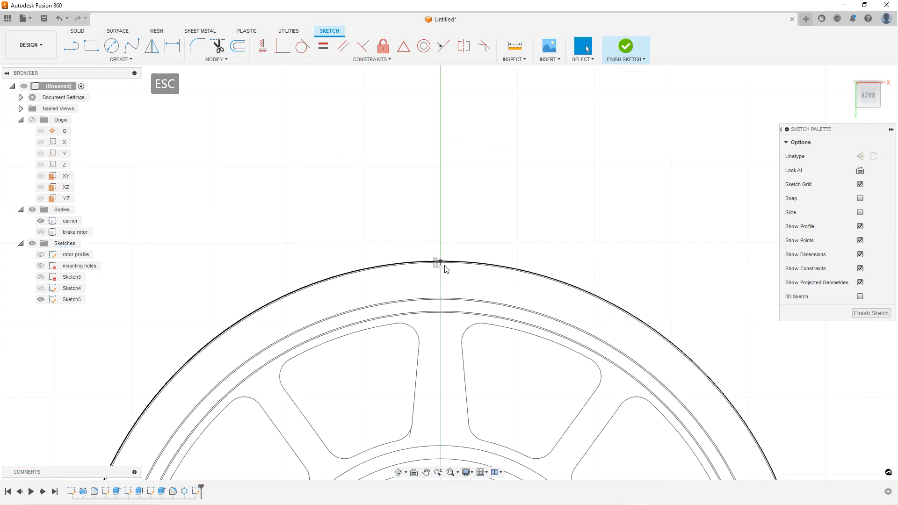
scroll(439, 267, up, 5)
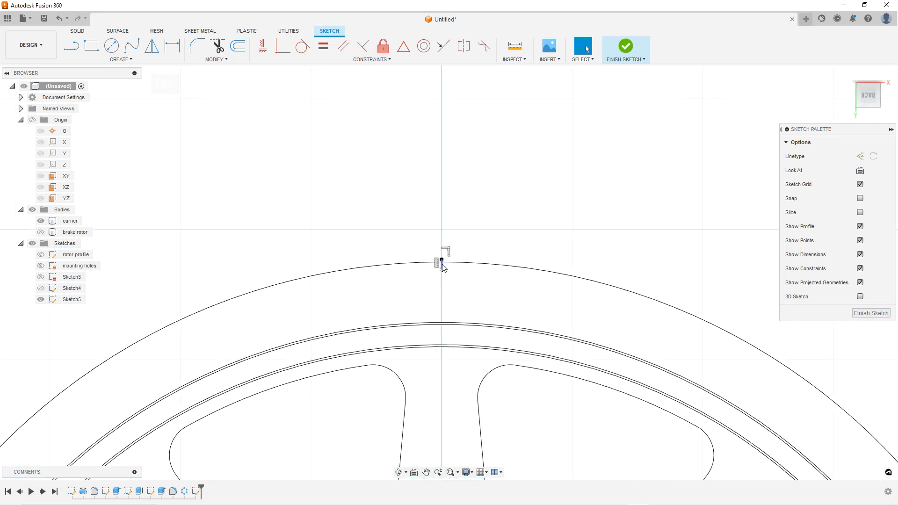
scroll(445, 265, up, 3)
click(432, 280)
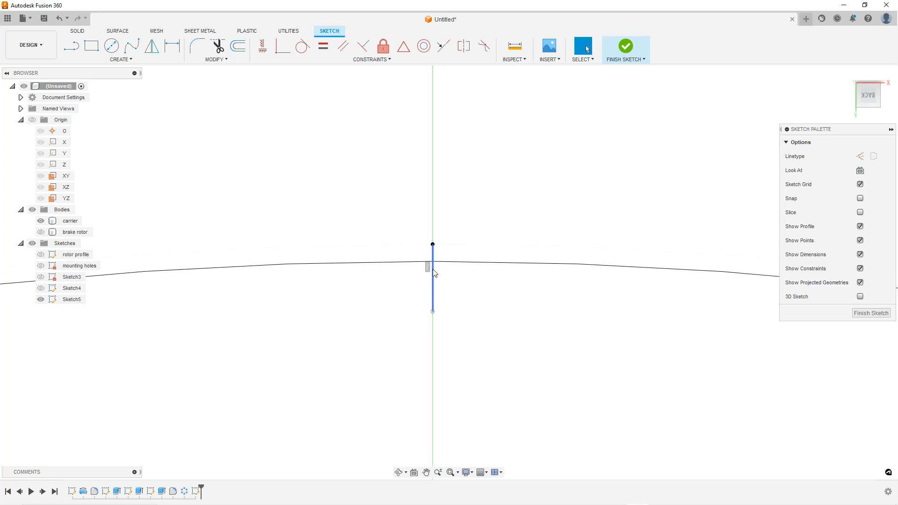
key(Delete)
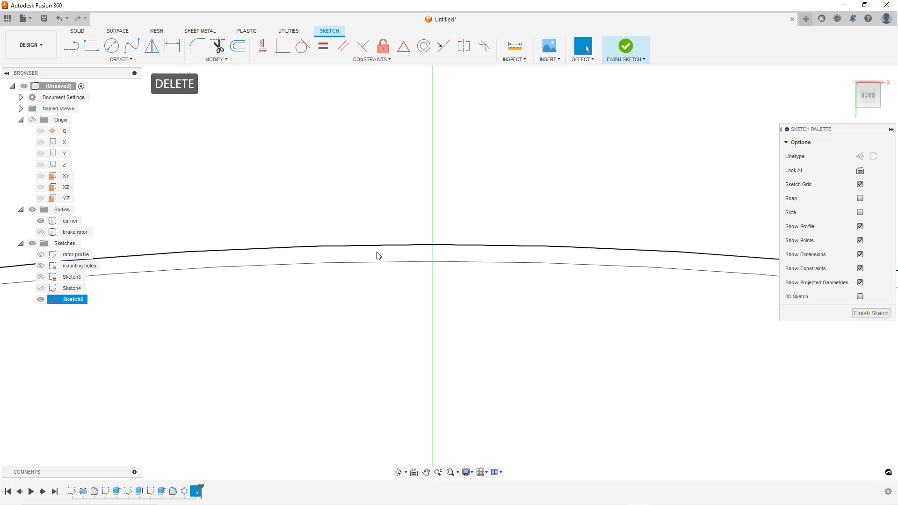
Toggle the carrier and brake rotor visibility and zoom around to examine the sketch edges against the bodies
key(Escape)
click(41, 222)
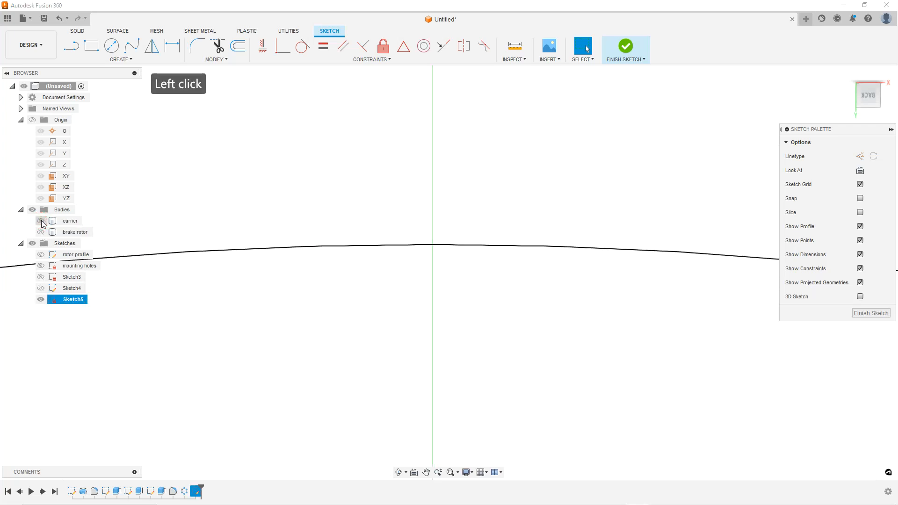
scroll(304, 257, down, 3)
click(42, 222)
scroll(477, 266, down, 8)
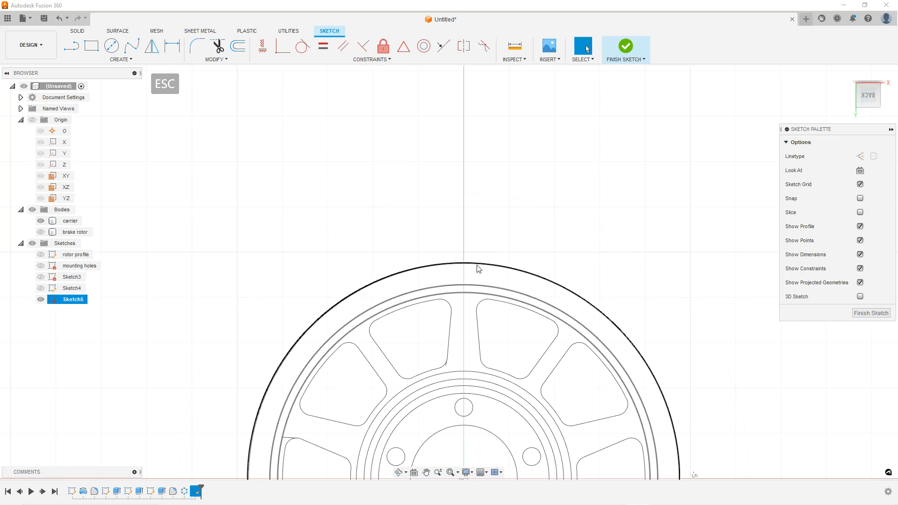
scroll(477, 265, up, 4)
click(564, 93)
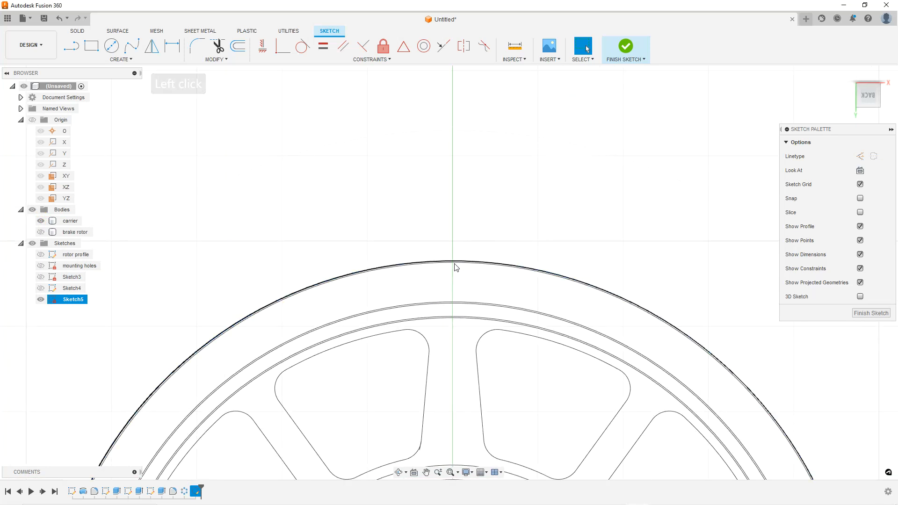
scroll(456, 266, up, 3)
key(Escape)
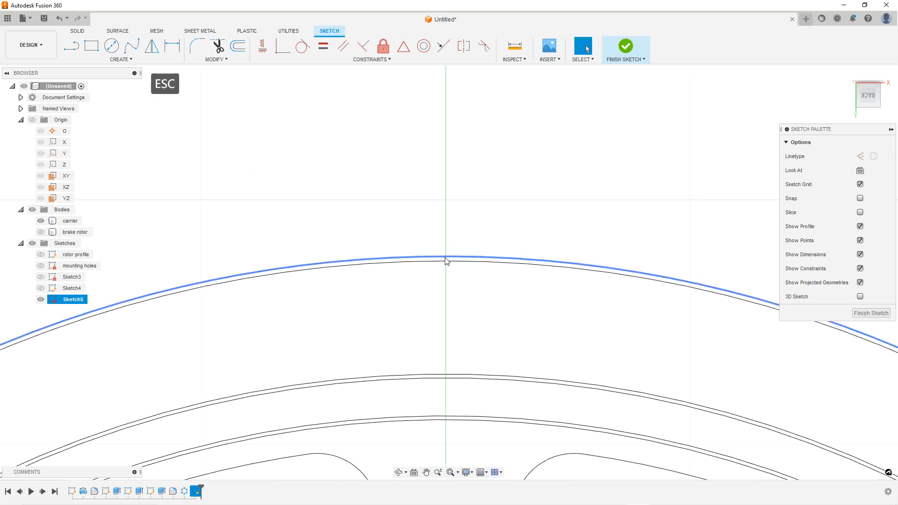
click(41, 221)
scroll(264, 246, down, 8)
click(507, 172)
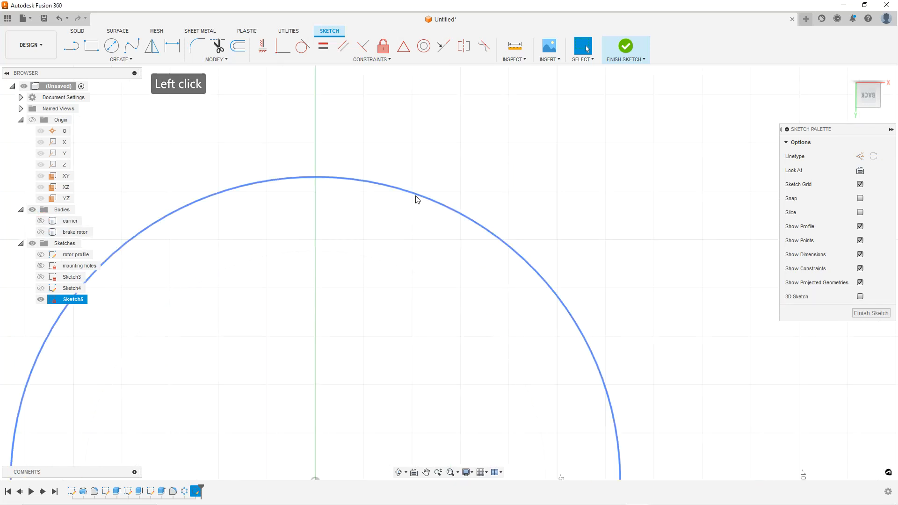
click(40, 222)
click(41, 232)
scroll(315, 247, up, 3)
click(41, 232)
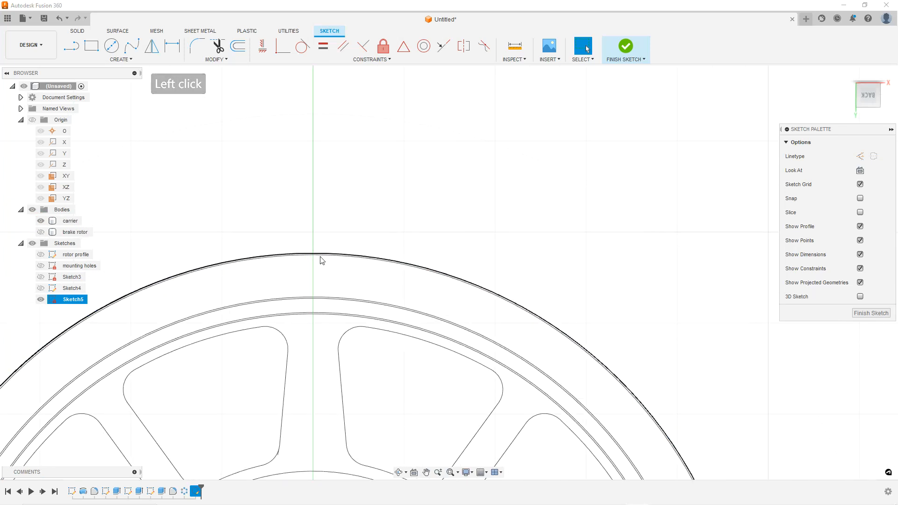
scroll(315, 259, up, 3)
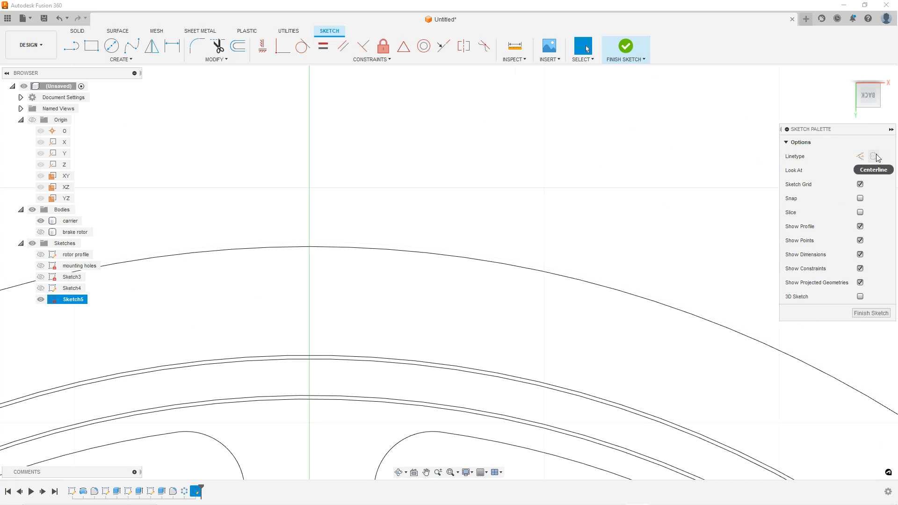
key(Escape)
key(Escape)
key(Escape)
Finish the sketch
click(871, 313)
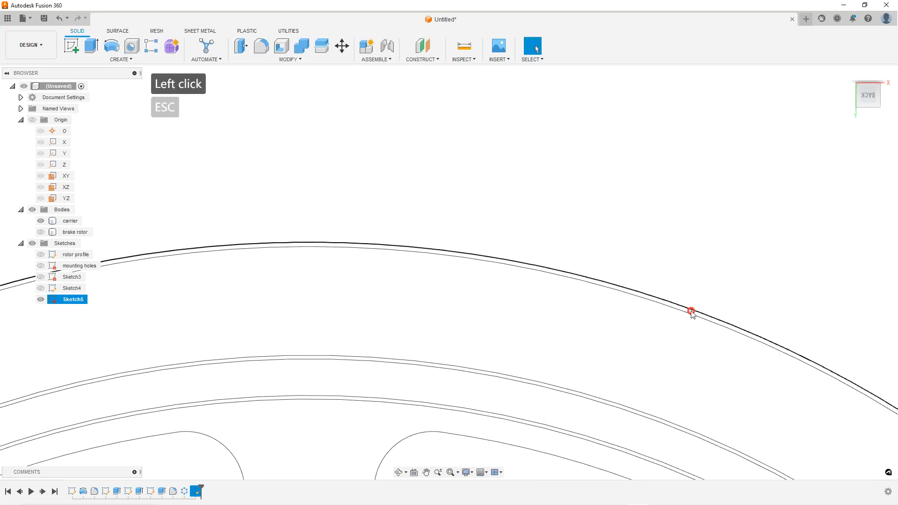
key(Escape)
key(Escape)
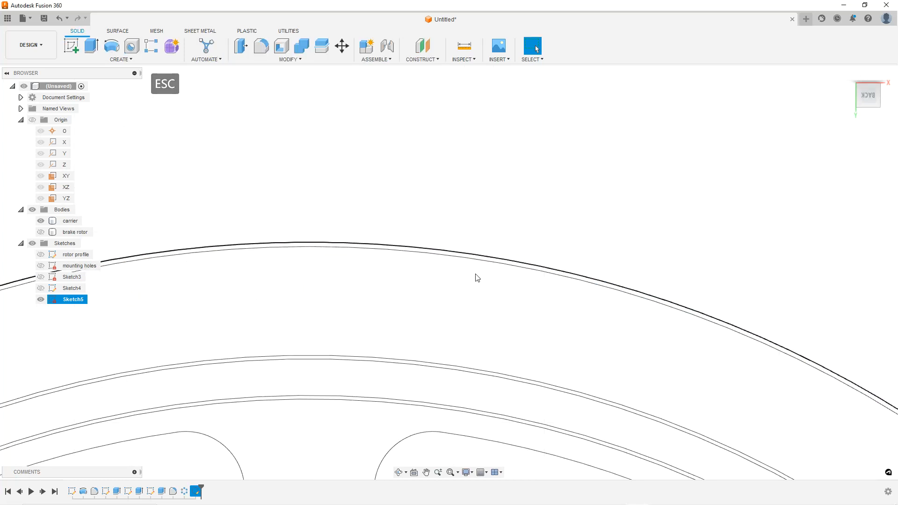
Zoom in and out around the rotor's outer rim to compare the sketch circles with the body edge
scroll(476, 277, down, 5)
click(643, 139)
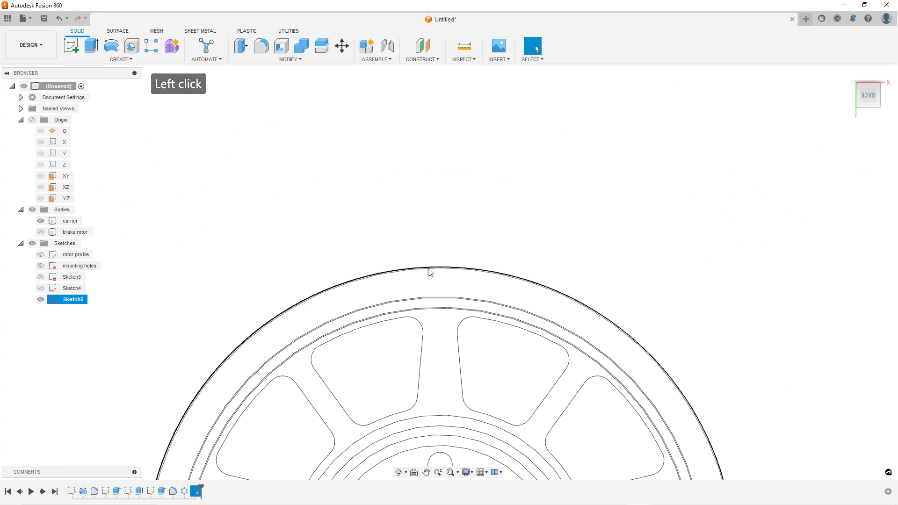
scroll(441, 272, up, 5)
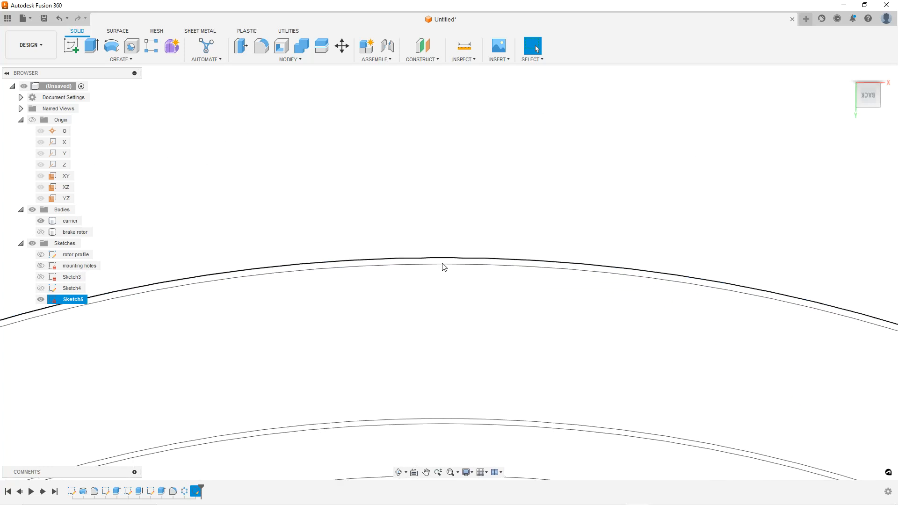
scroll(447, 325, down, 5)
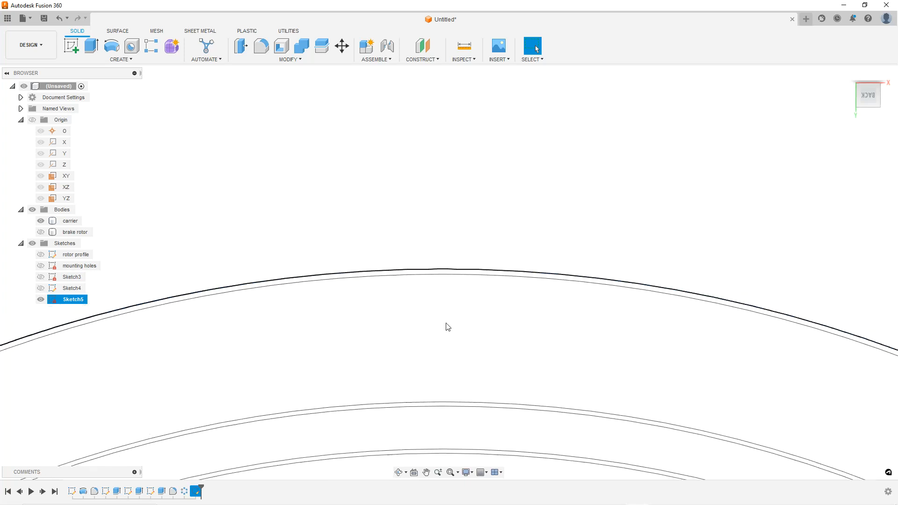
key(Escape)
scroll(474, 320, down, 8)
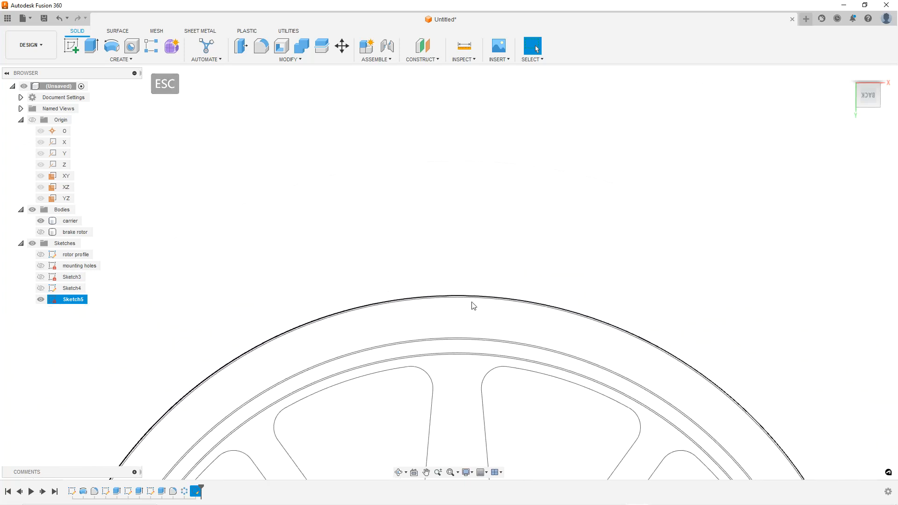
scroll(471, 314, up, 6)
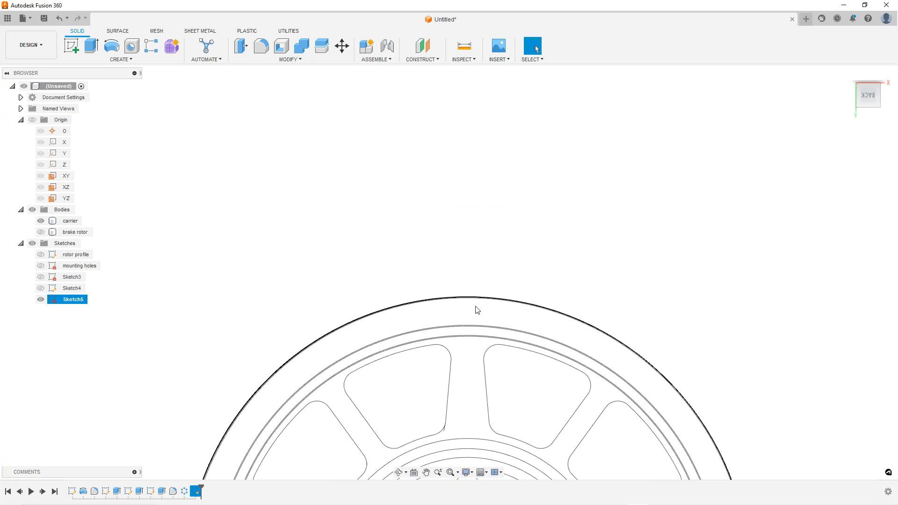
key(Escape)
key(Escape)
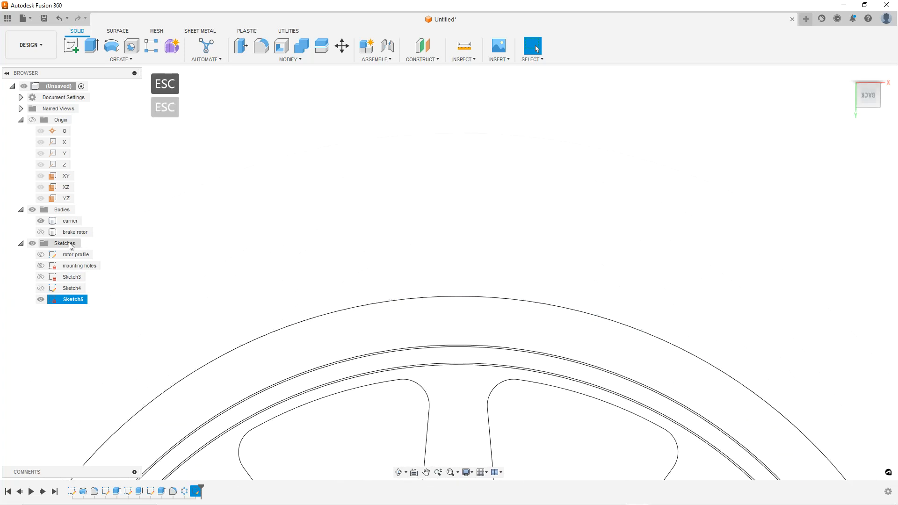
Show the brake rotor body and switch the view to shaded display to check the sketch profile against it
click(41, 232)
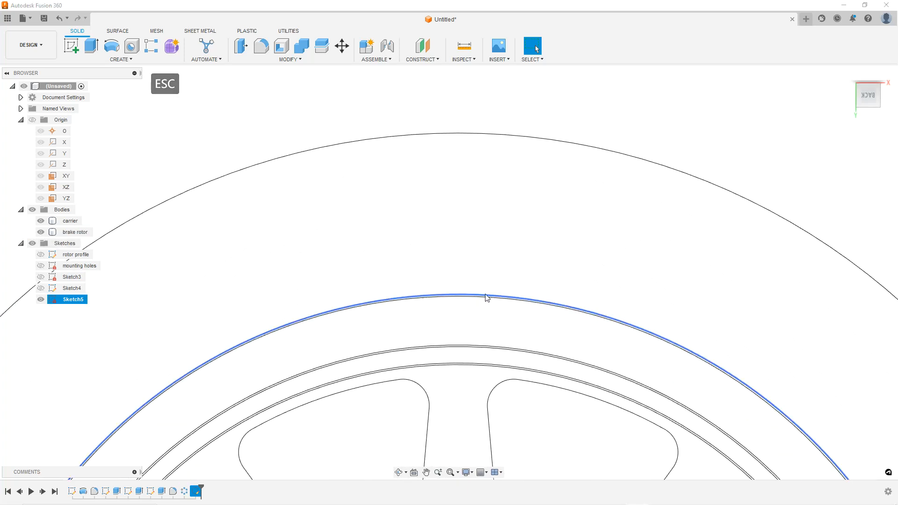
scroll(482, 300, down, 5)
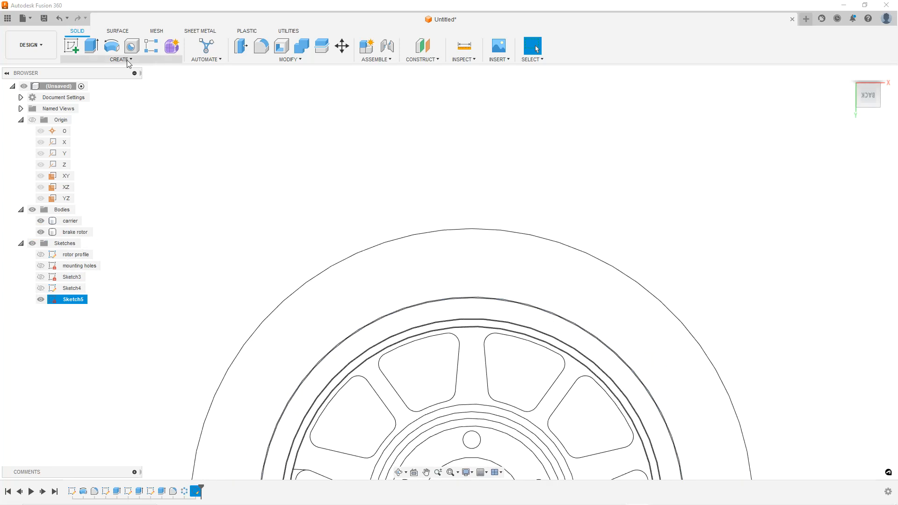
right_click(479, 254)
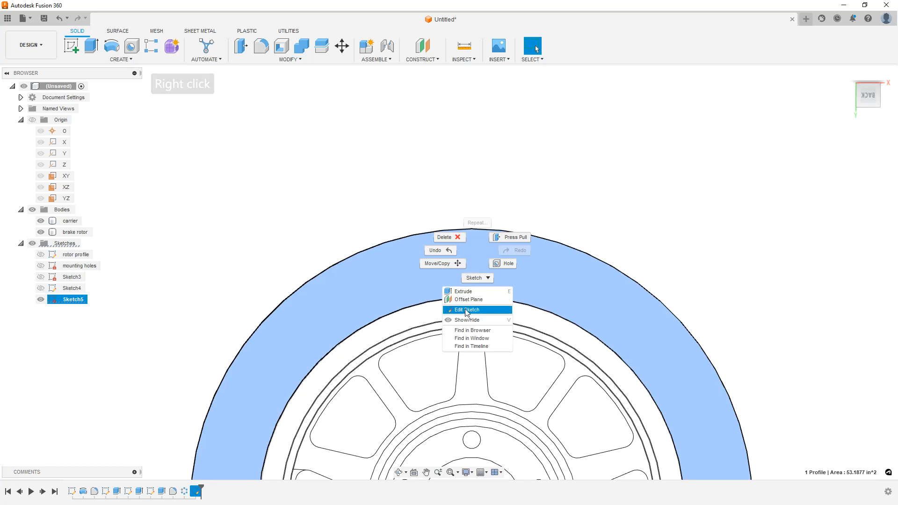
key(Escape)
key(Escape)
right_click(475, 265)
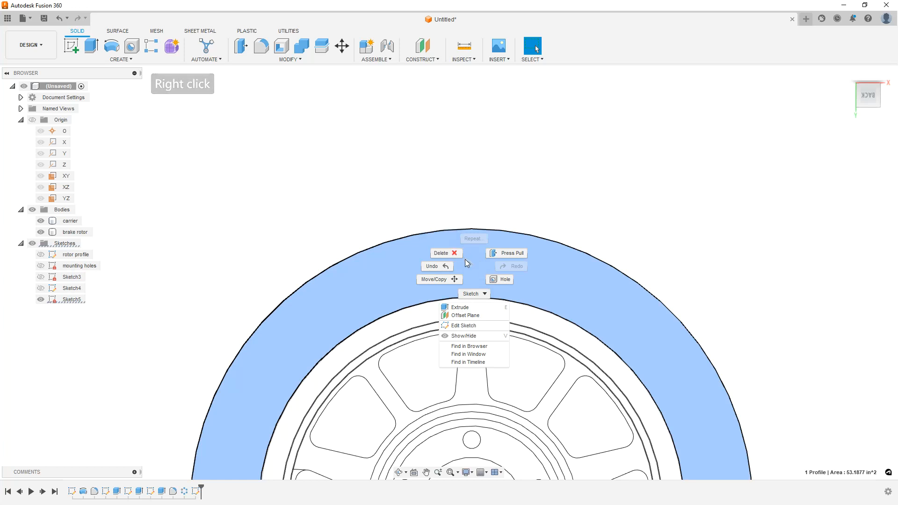
click(563, 199)
key(Escape)
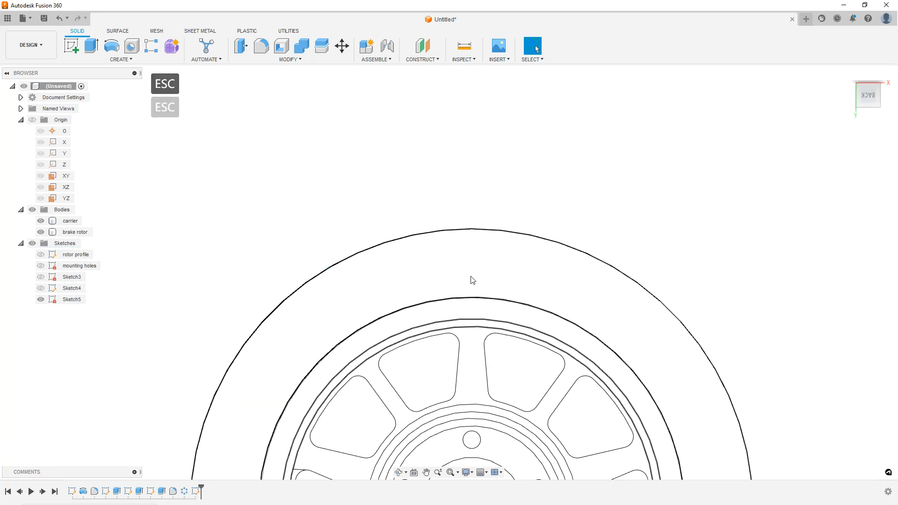
right_click(471, 277)
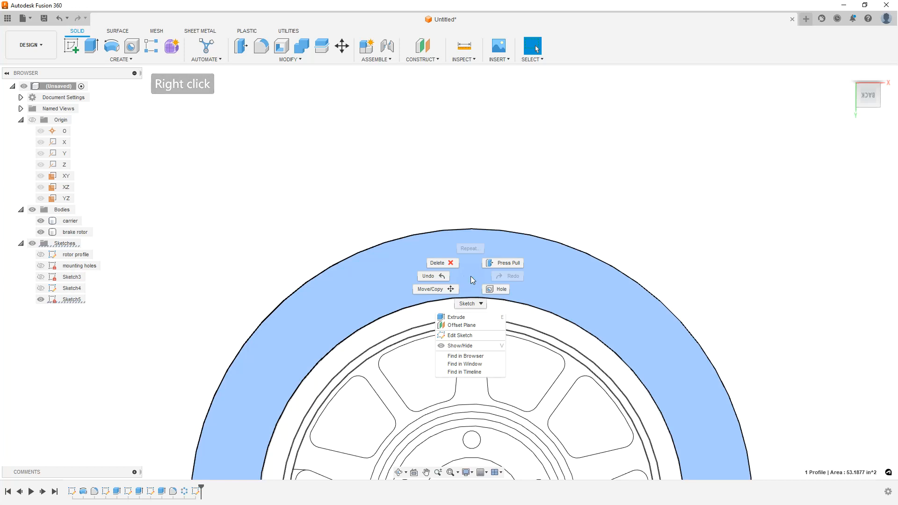
key(Escape)
key(Escape)
key(Escape)
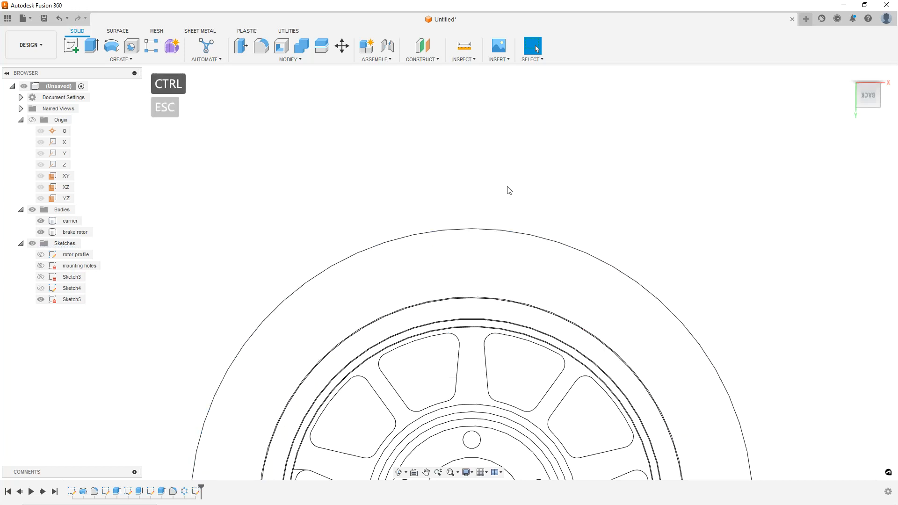
key(ctrl+6)
Select Sketch5 in the browser to inspect its profiles over the shaded rotor, then clear the selection
right_click(468, 275)
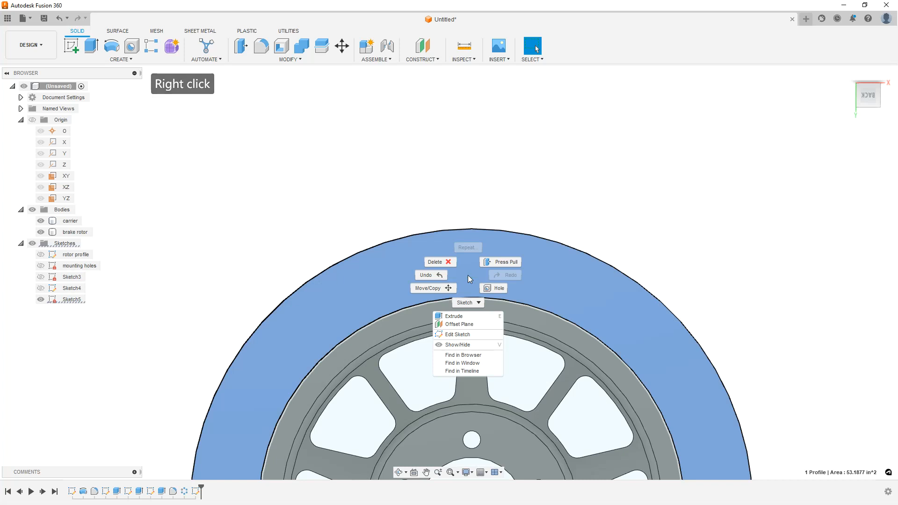
key(Escape)
key(Escape)
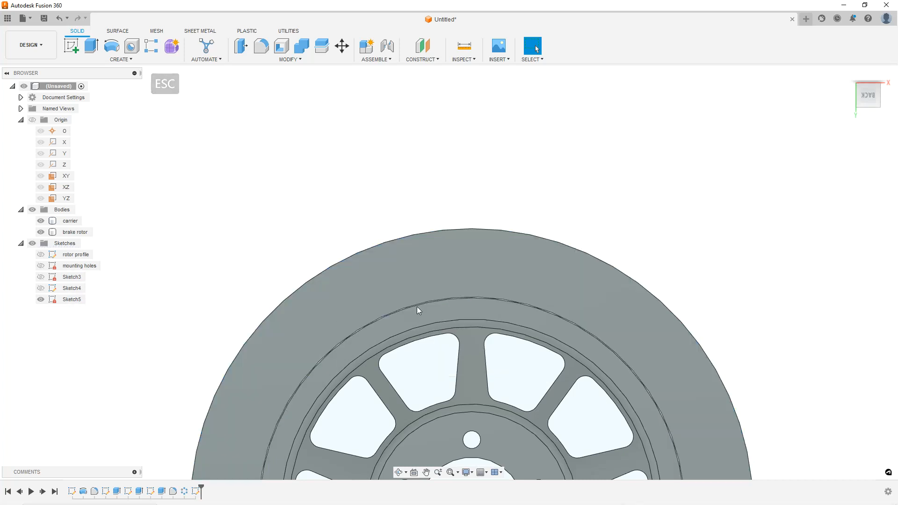
click(521, 281)
scroll(523, 279, down, 5)
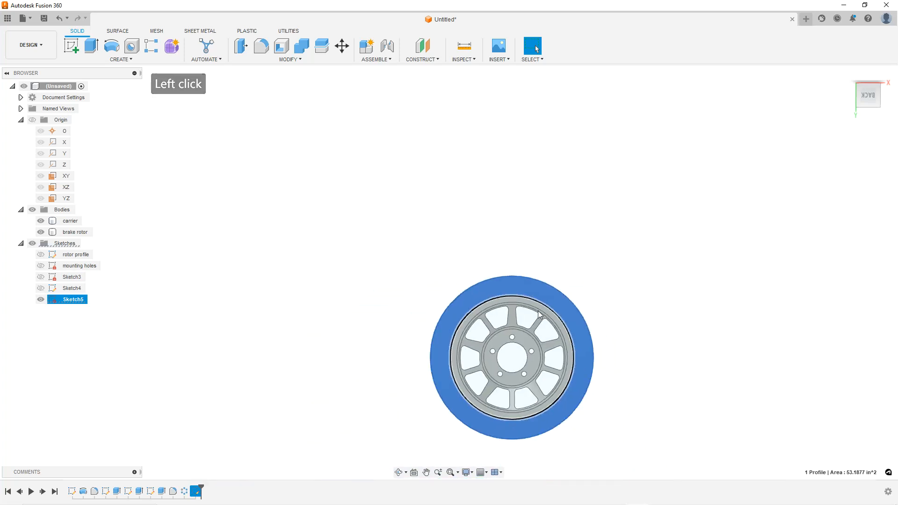
key(Escape)
scroll(599, 381, up, 3)
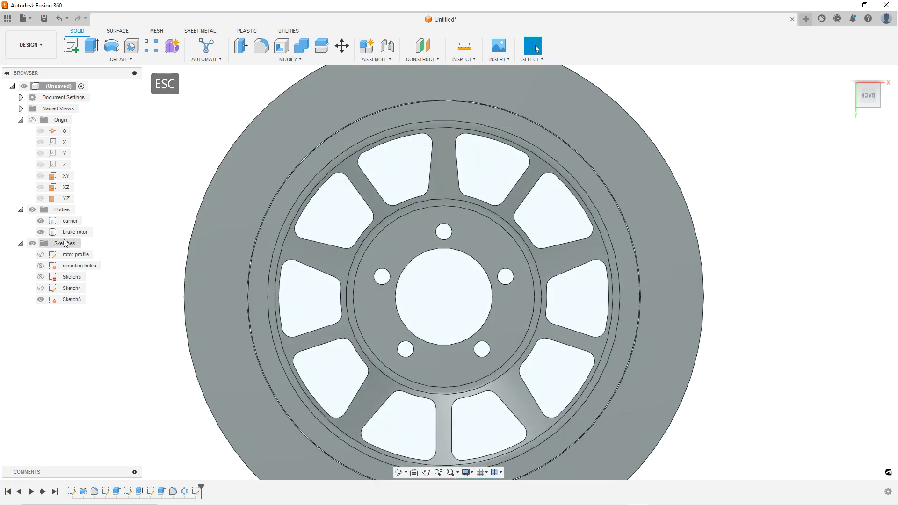
click(73, 298)
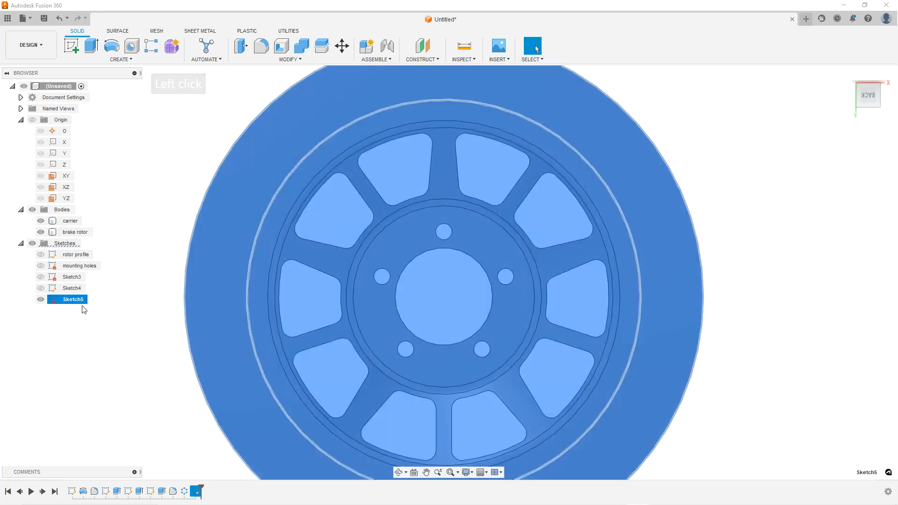
click(74, 303)
click(77, 301)
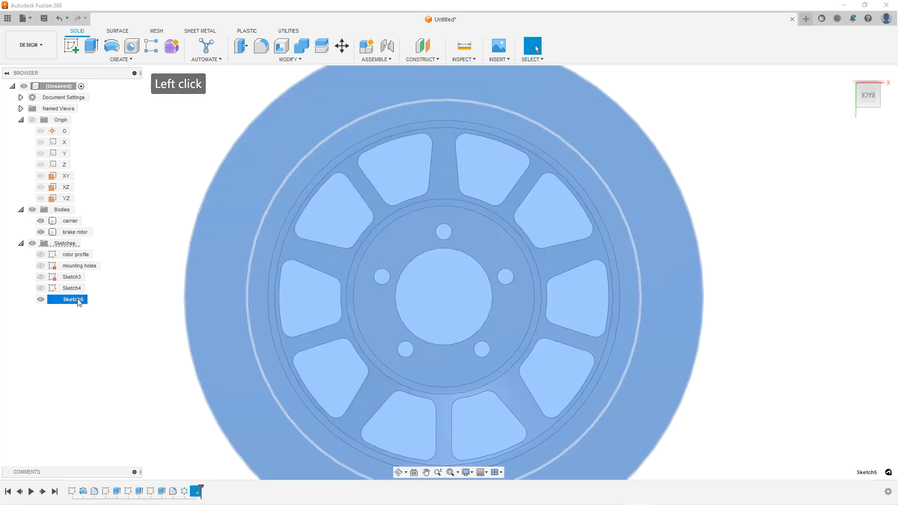
click(103, 346)
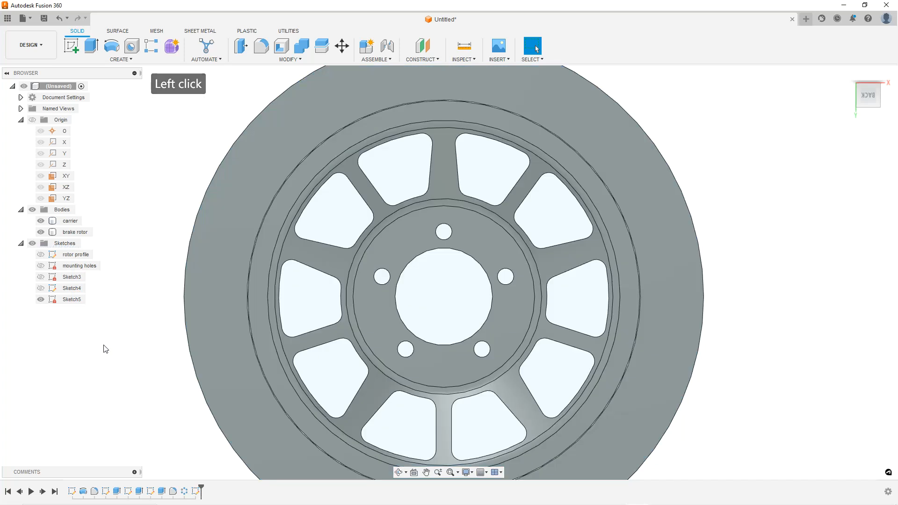
Open Sketch5 for editing from the timeline
click(195, 492)
right_click(195, 492)
click(215, 395)
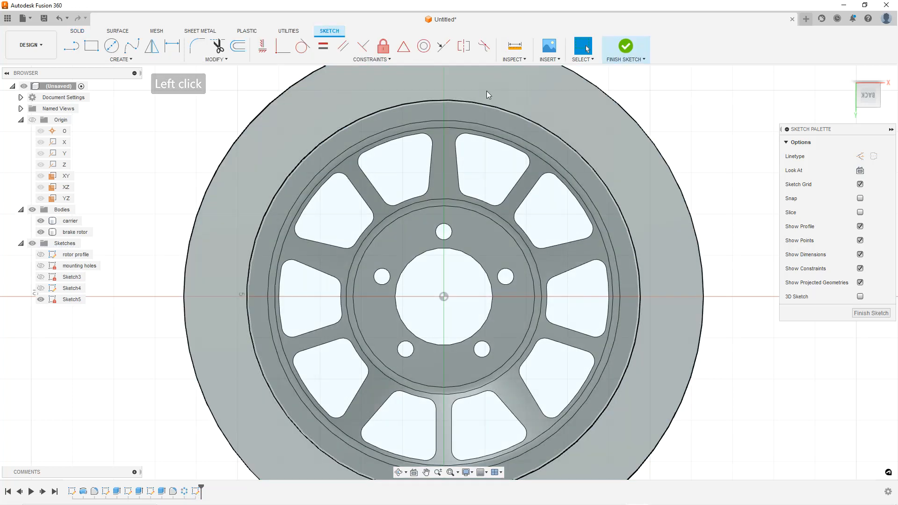
Draw a vertical line about 0.70 in long crossing the rotor's outer edge above the centre
scroll(485, 184, down, 3)
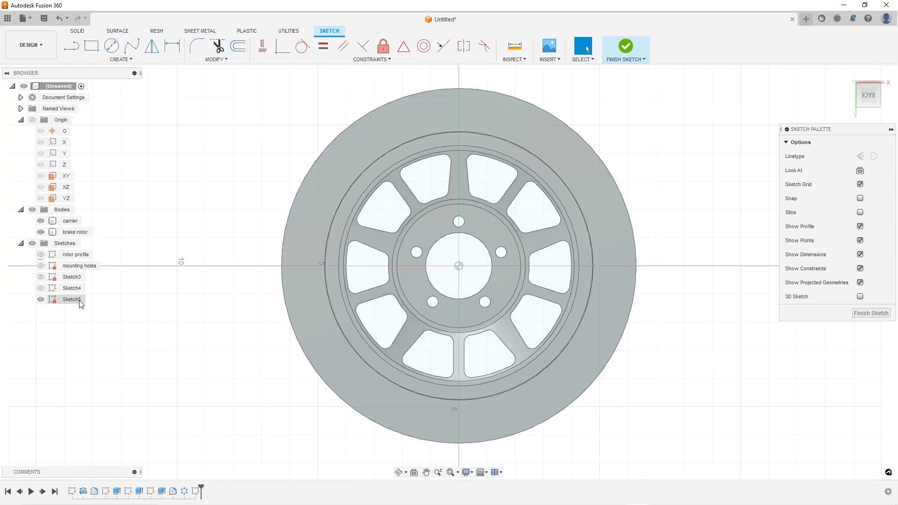
scroll(472, 95, up, 5)
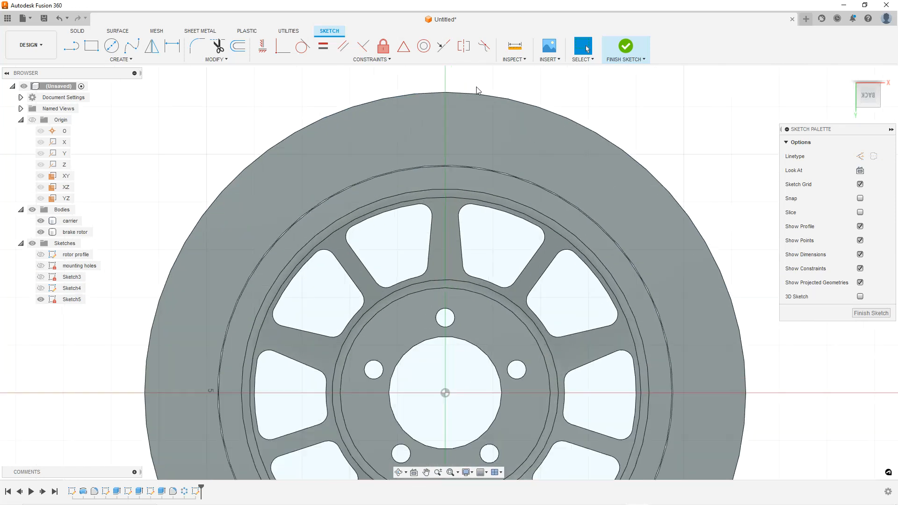
key(Escape)
key(Escape)
click(66, 46)
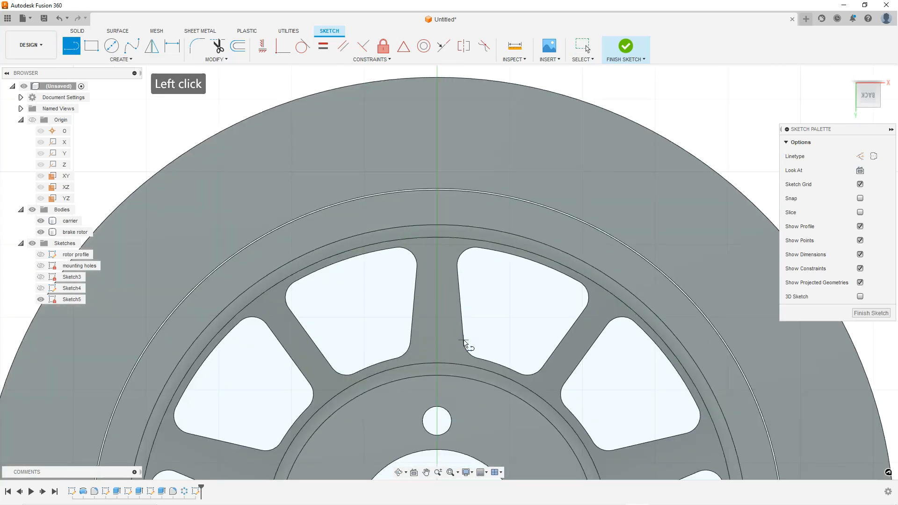
scroll(462, 409, down, 4)
scroll(477, 301, up, 4)
click(463, 196)
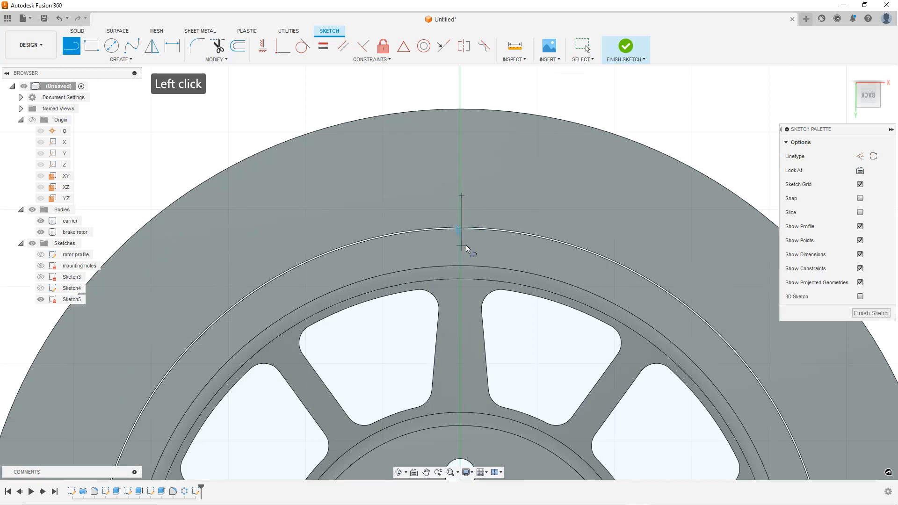
click(464, 248)
key(Escape)
key(Escape)
Constrain the line vertically in line with the sketch origin
click(463, 209)
scroll(468, 211, down, 3)
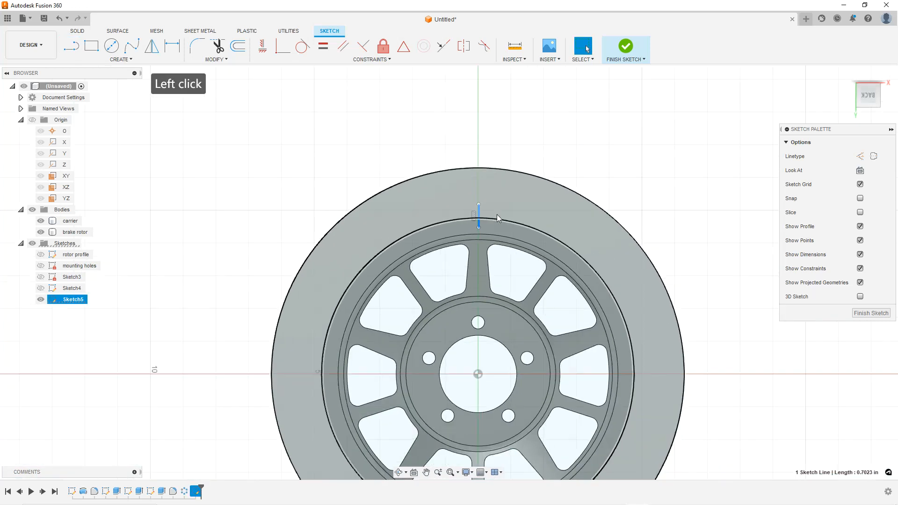
ctrl+click(477, 374)
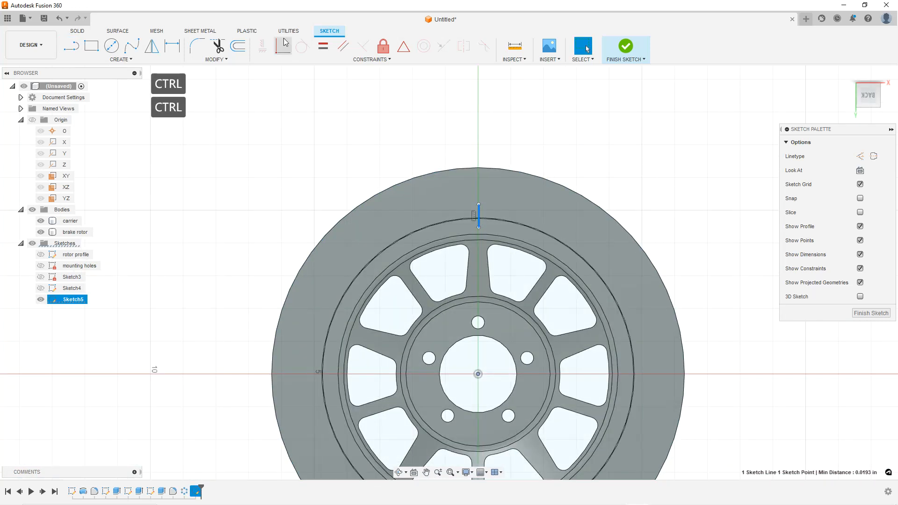
click(283, 46)
scroll(505, 229, up, 5)
scroll(462, 192, up, 3)
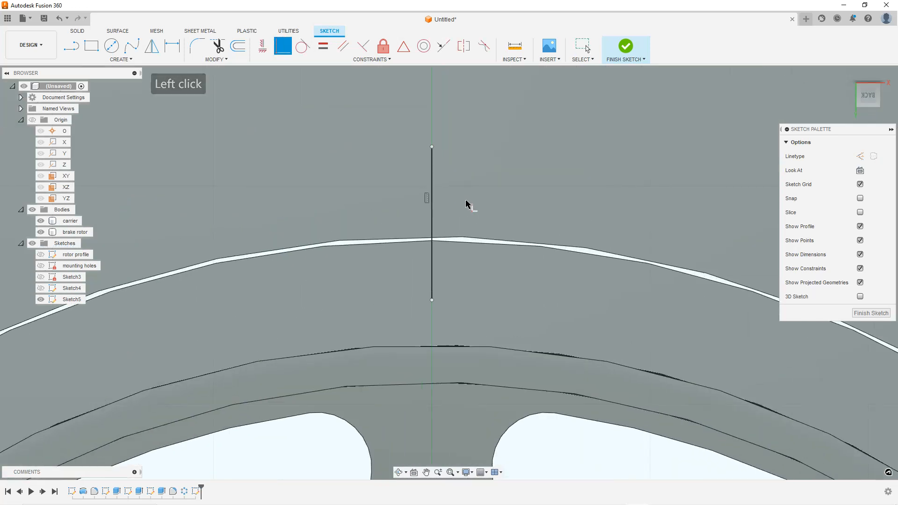
key(Escape)
key(Escape)
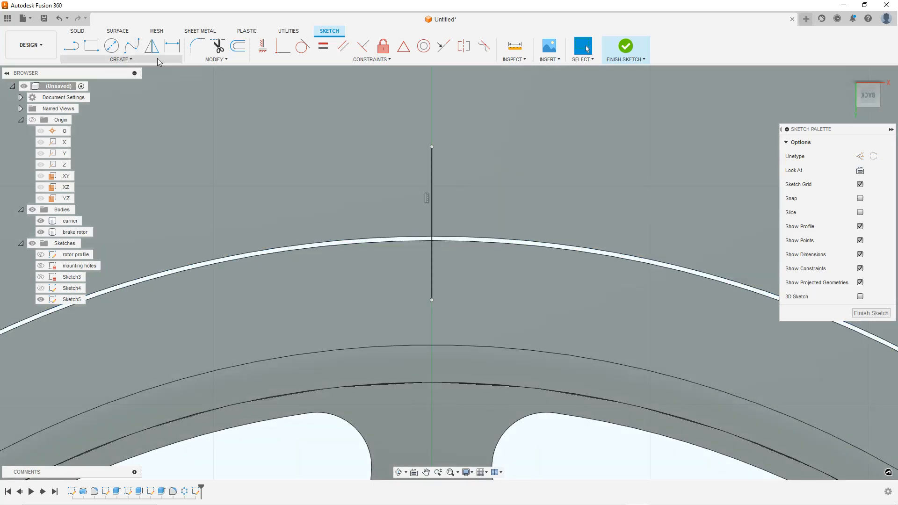
Include the brake rotor's outer edge geometry into the sketch with Include 3D Geometry
click(157, 60)
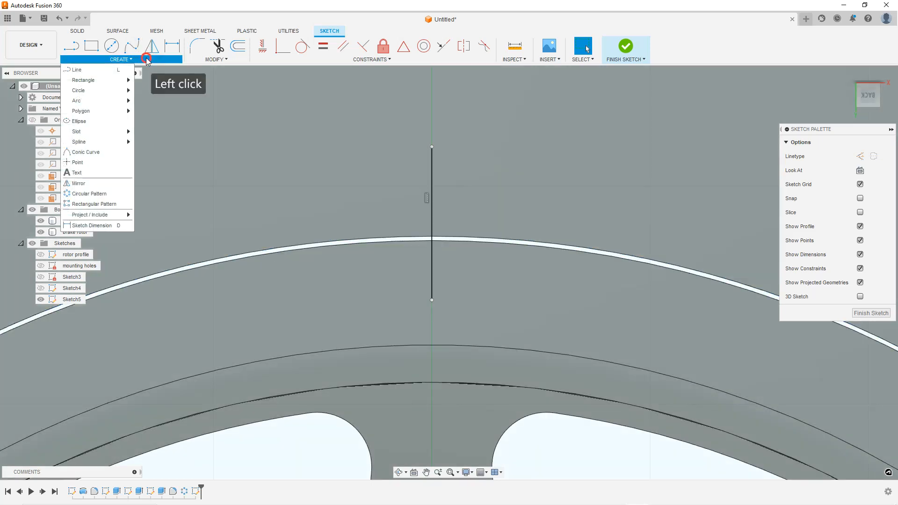
mouse_move(110, 216)
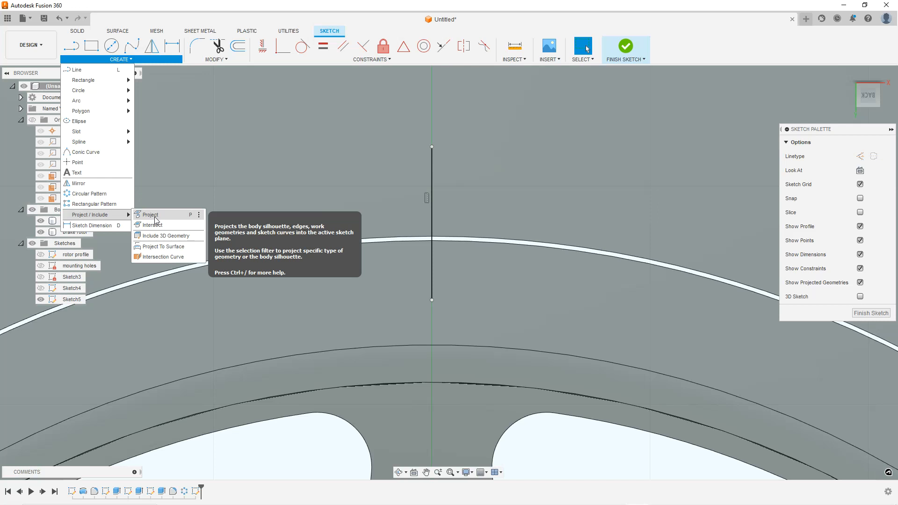
click(164, 237)
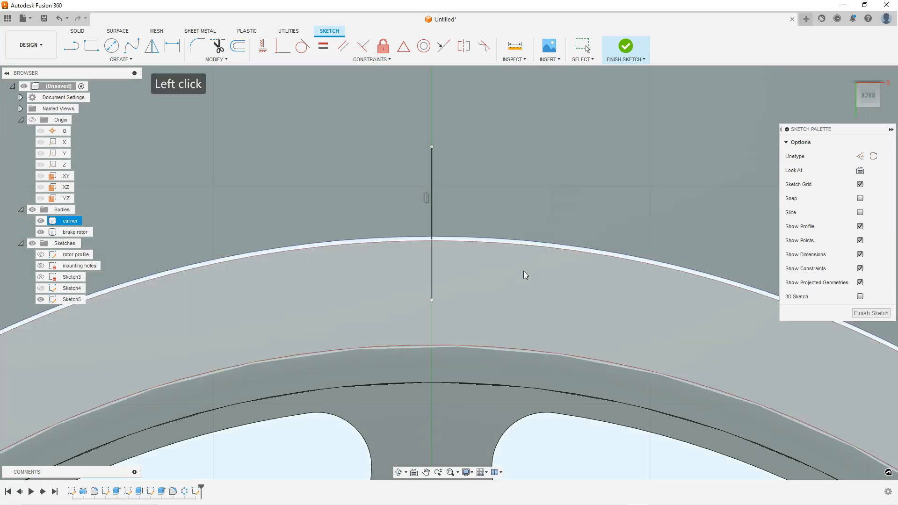
click(520, 283)
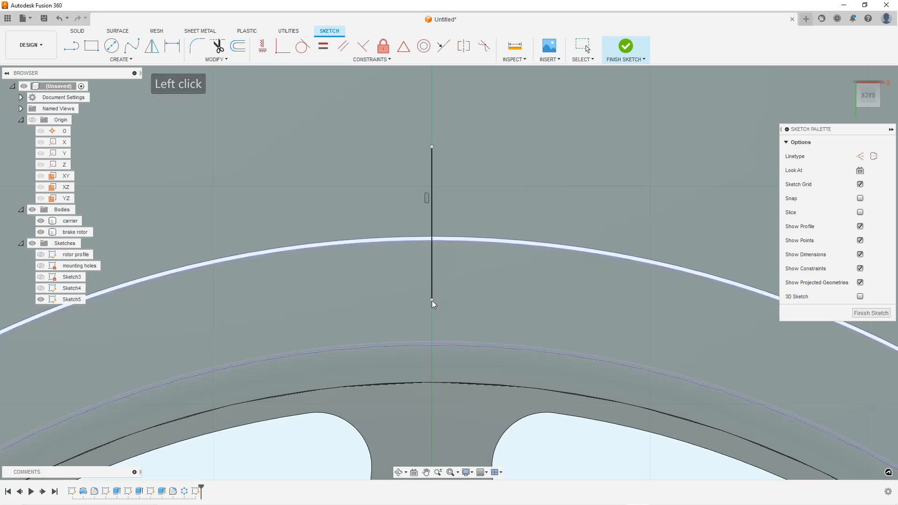
click(435, 297)
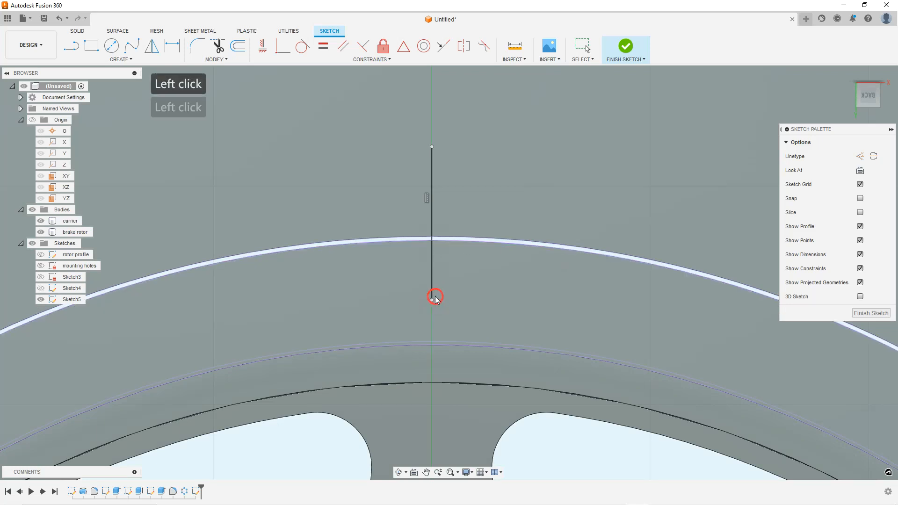
ctrl+click(450, 241)
ctrl+click(464, 240)
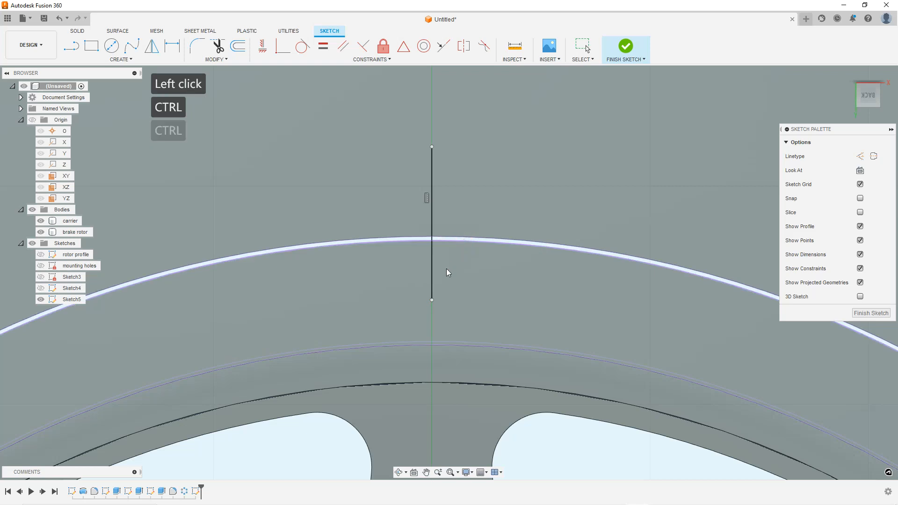
ctrl+click(431, 300)
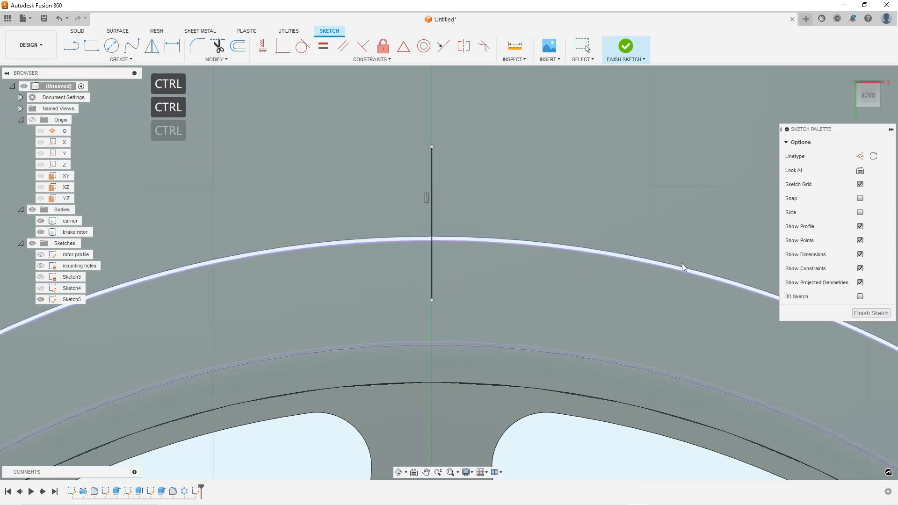
key(Escape)
key(Escape)
key(Escape)
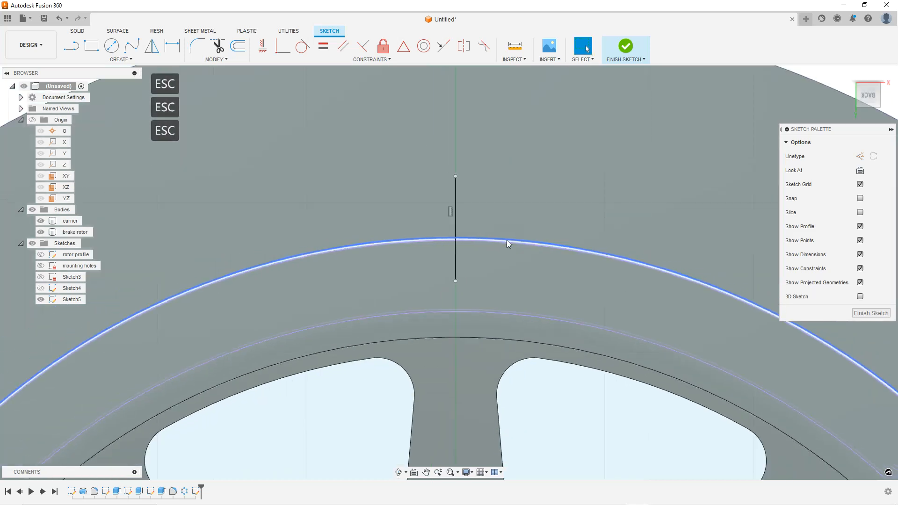
Move both endpoints of the vertical line onto the included edges so it spans only the rotor's outer rim band
scroll(514, 242, down, 4)
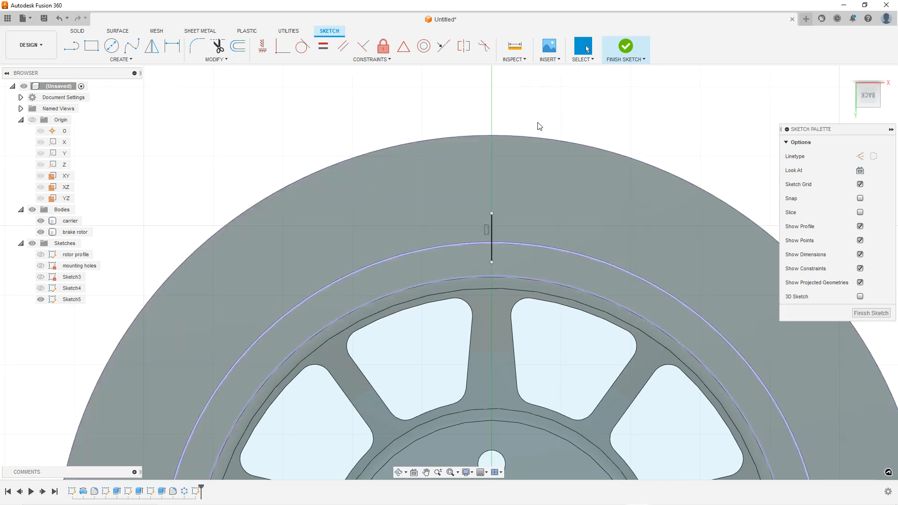
scroll(486, 327, up, 5)
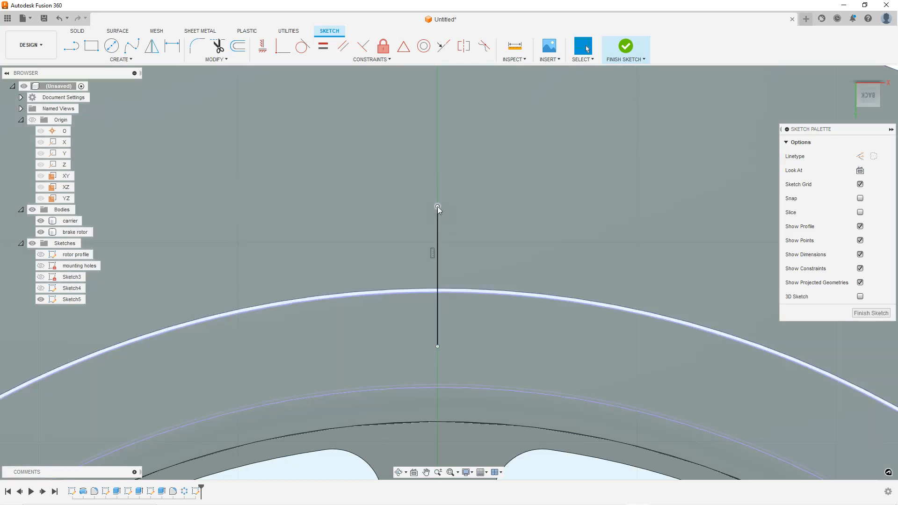
drag(437, 206, 442, 287)
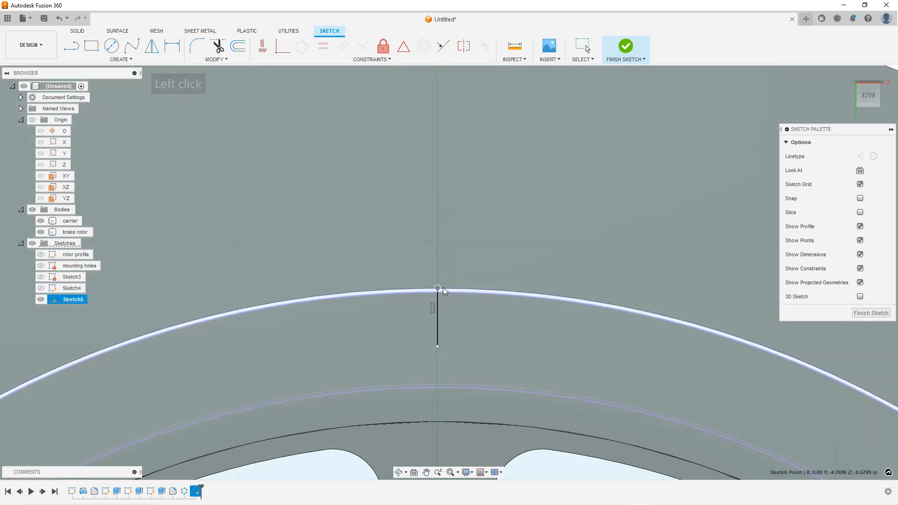
drag(437, 346, 438, 287)
scroll(447, 293, up, 3)
scroll(448, 293, up, 2)
key(Escape)
key(Escape)
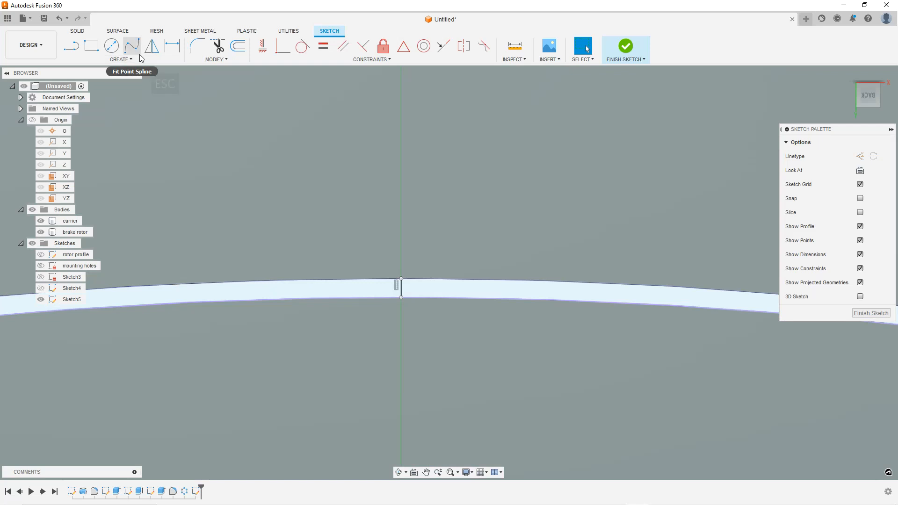
click(133, 59)
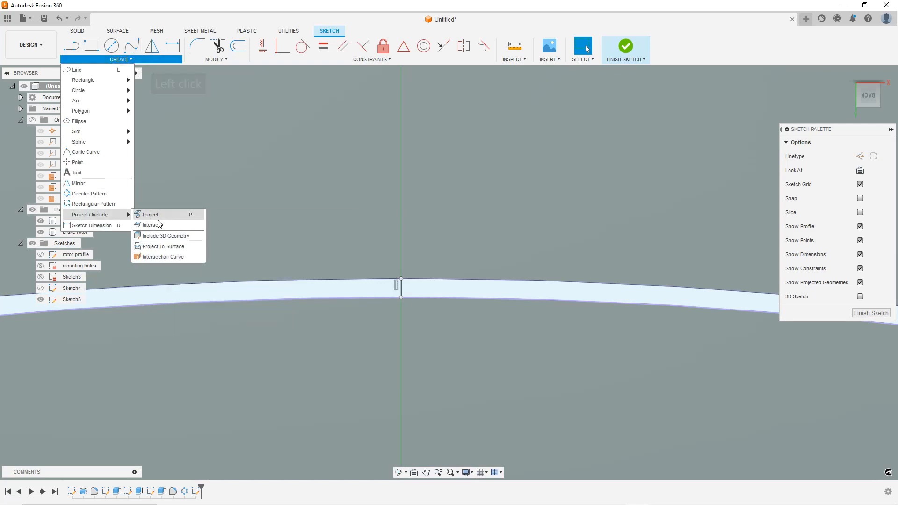
click(176, 238)
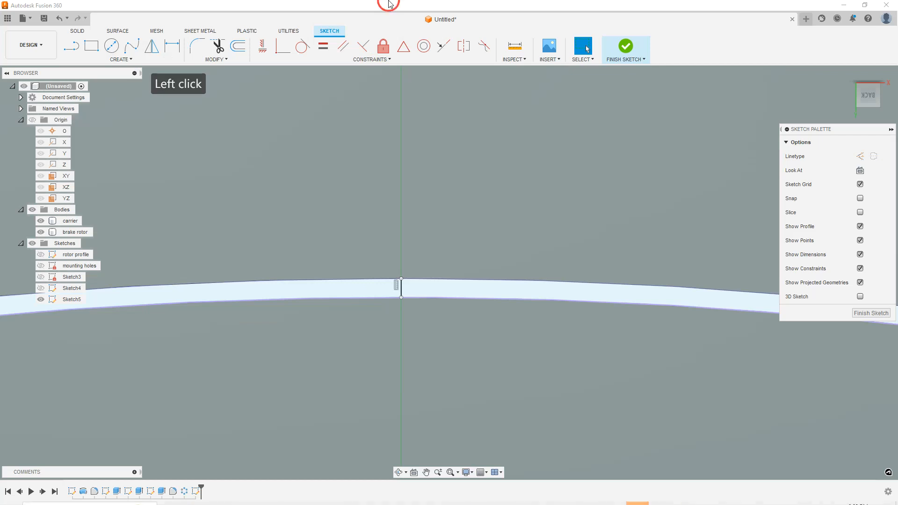
scroll(406, 192, down, 3)
click(408, 260)
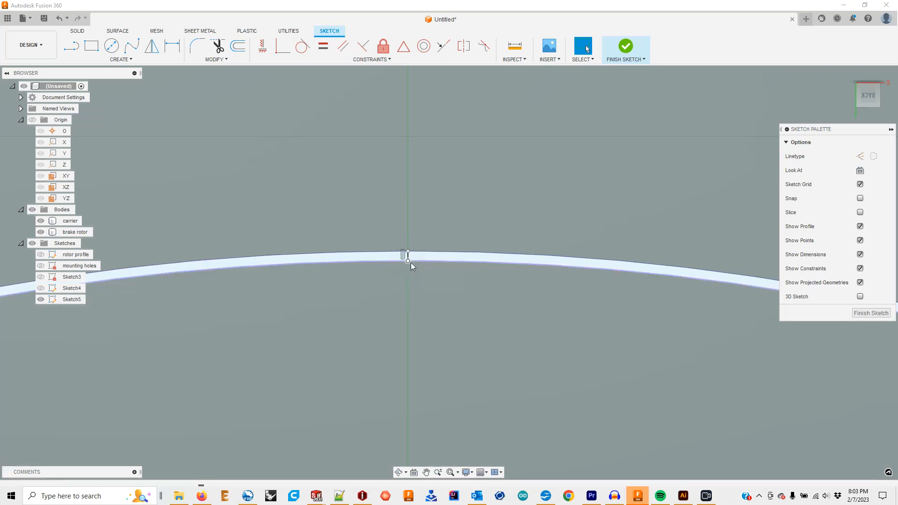
scroll(415, 262, down, 5)
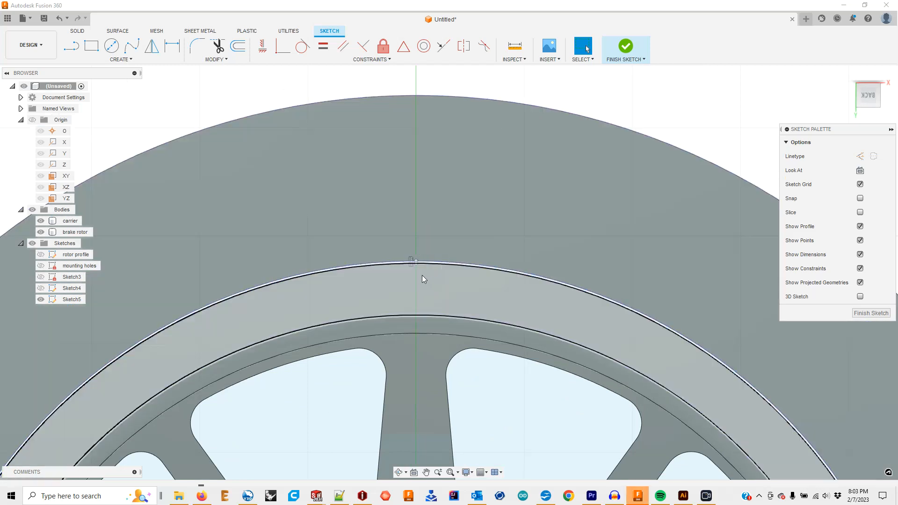
scroll(420, 268, up, 6)
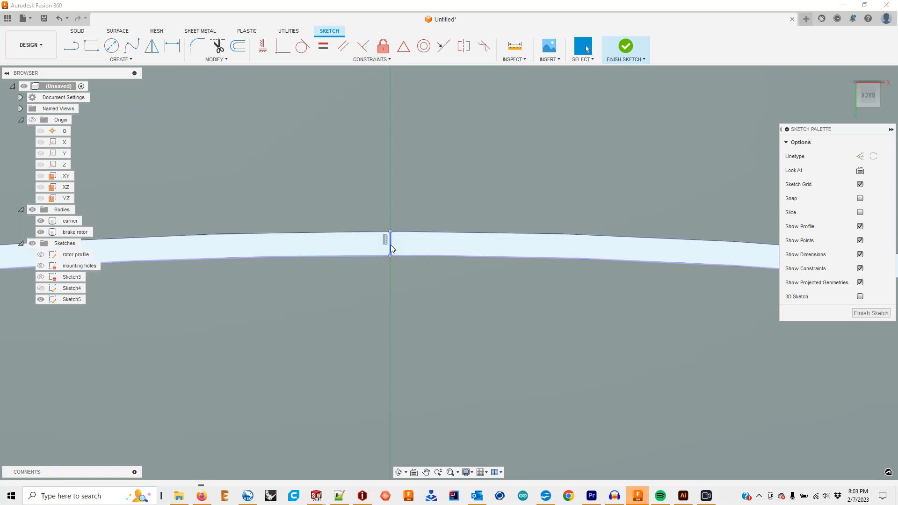
Convert the short vertical line across the rim into construction geometry
click(391, 244)
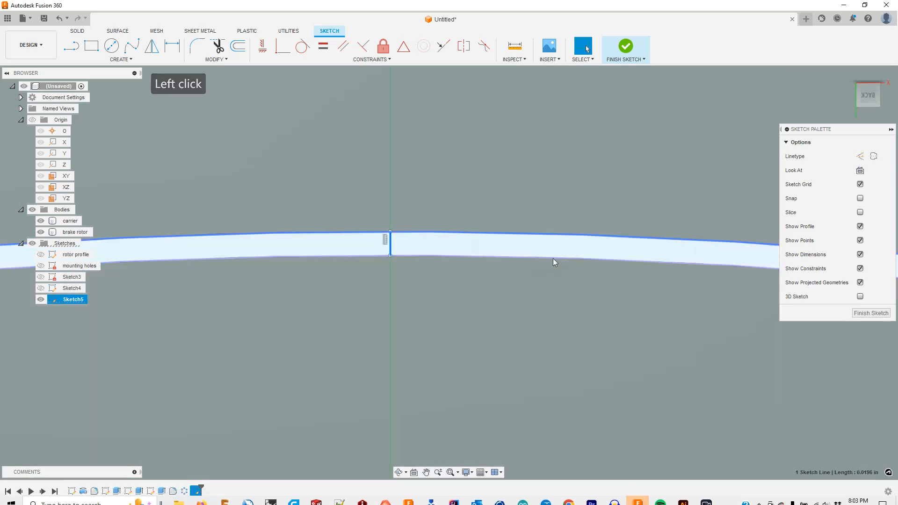
click(859, 156)
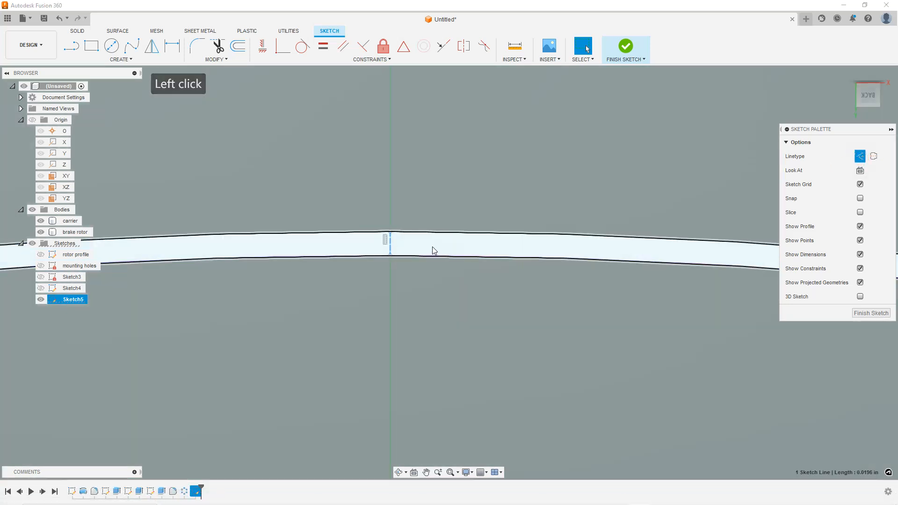
key(Escape)
key(Escape)
Draw a center-diameter circle centred on the construction line's midpoint at the rotor's outer rim
click(111, 46)
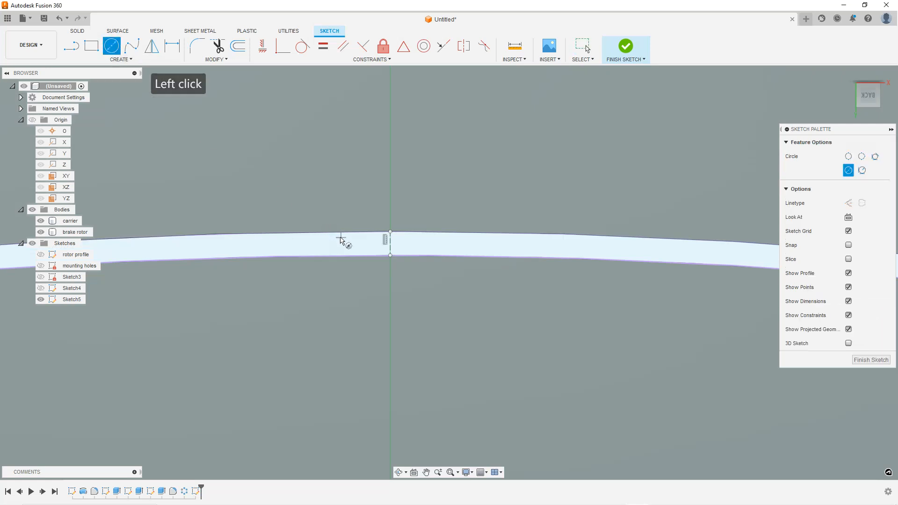
scroll(381, 273, down, 3)
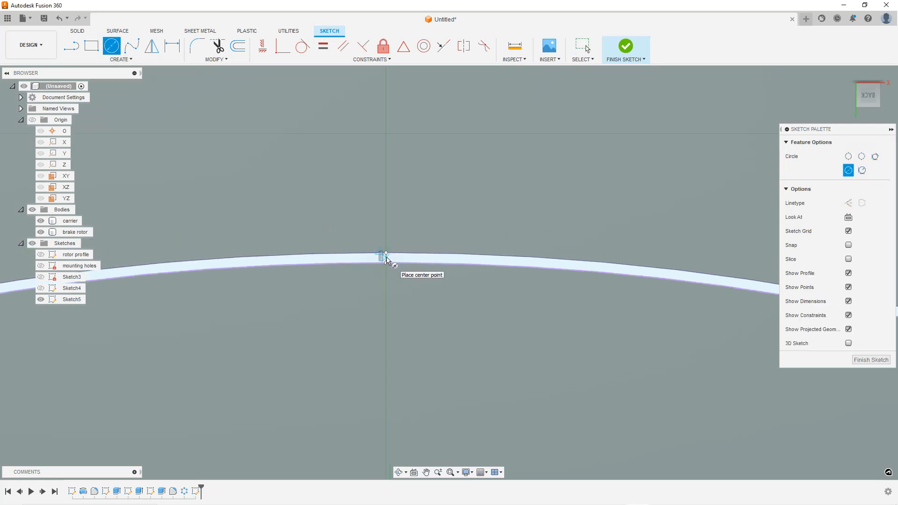
scroll(389, 261, up, 2)
scroll(398, 269, down, 3)
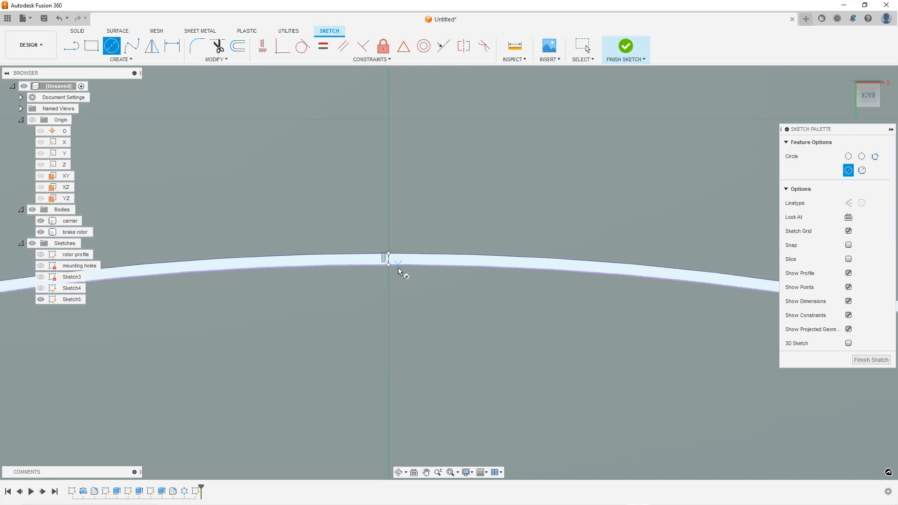
scroll(401, 269, down, 3)
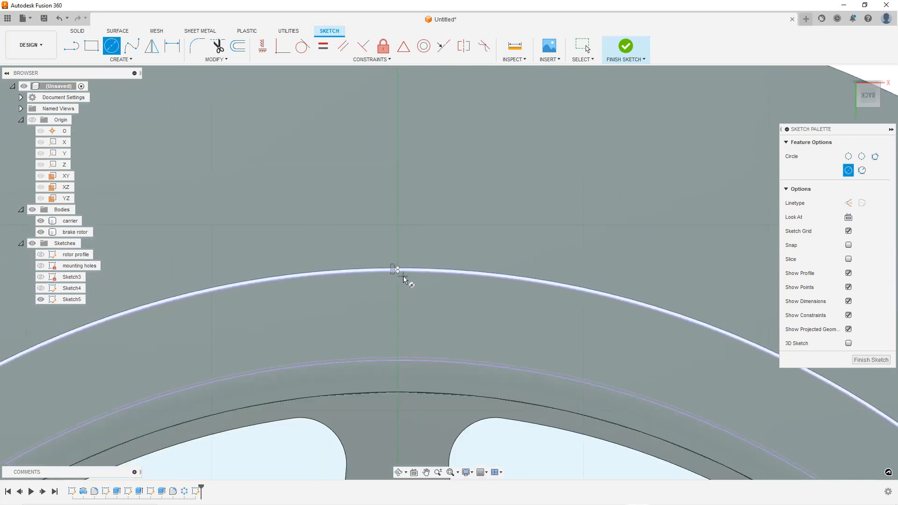
scroll(403, 279, up, 4)
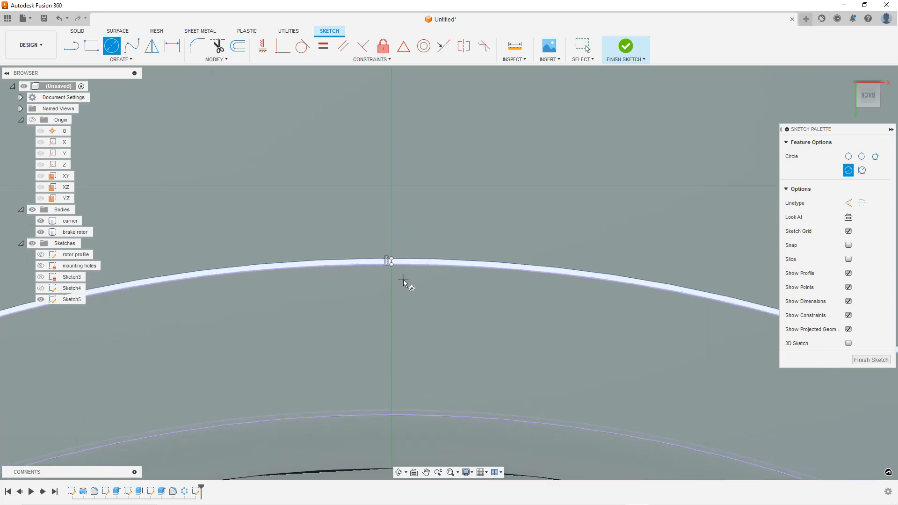
click(372, 271)
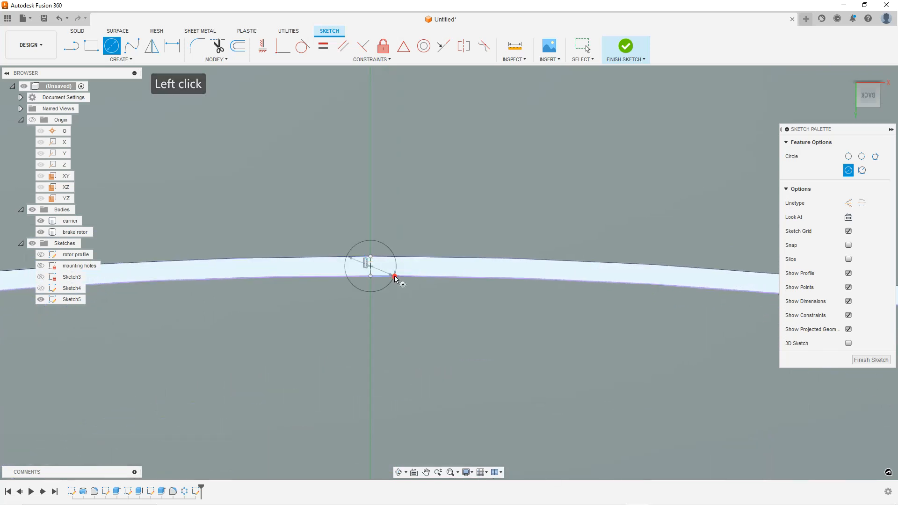
scroll(398, 278, down, 2)
click(501, 361)
scroll(391, 276, up, 4)
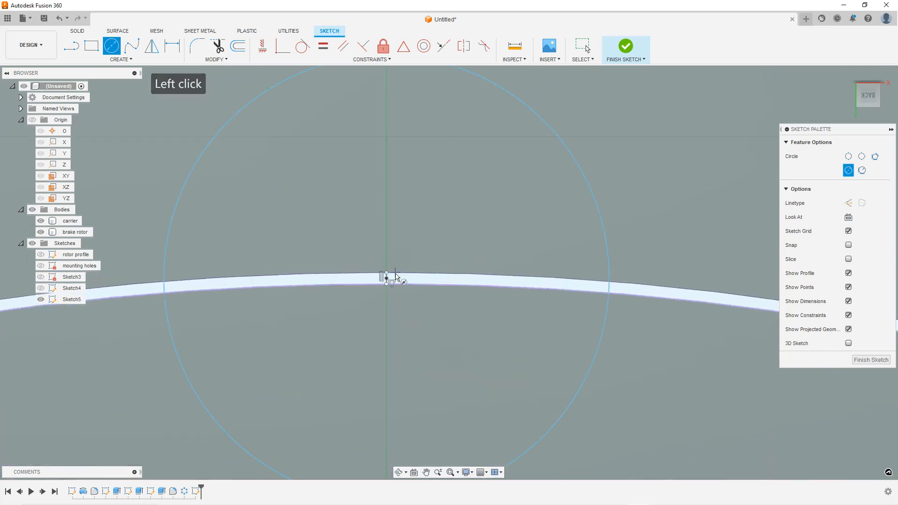
key(Escape)
key(Escape)
Zoom in and out to examine the new circle against the rotor's outer edge
scroll(407, 275, down, 4)
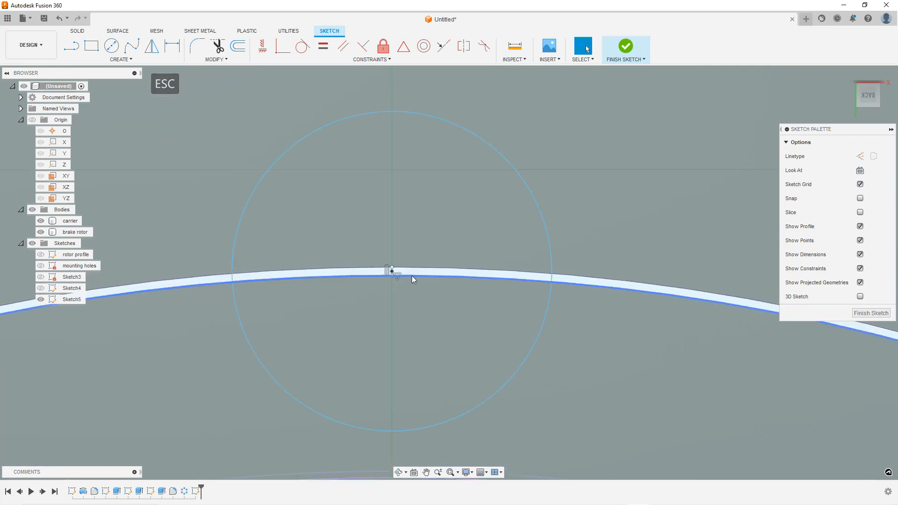
scroll(403, 274, up, 5)
scroll(391, 275, up, 4)
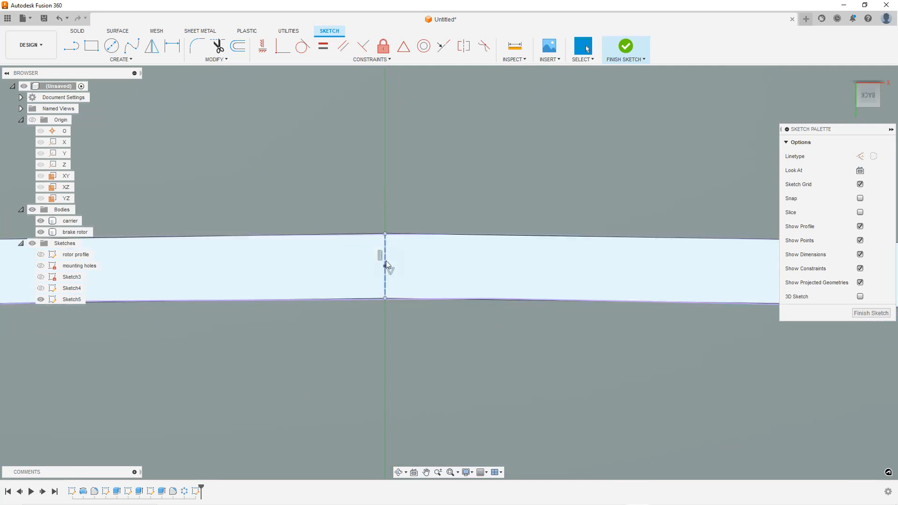
scroll(411, 273, down, 8)
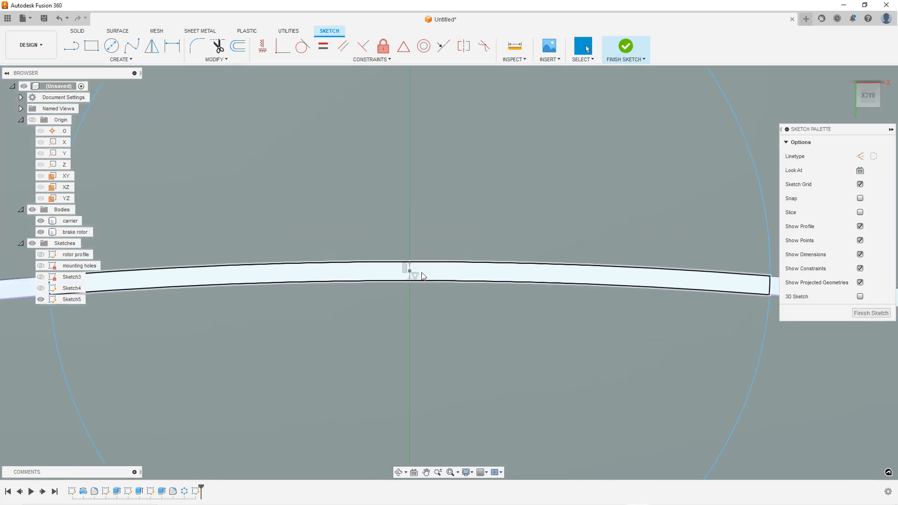
scroll(416, 280, down, 6)
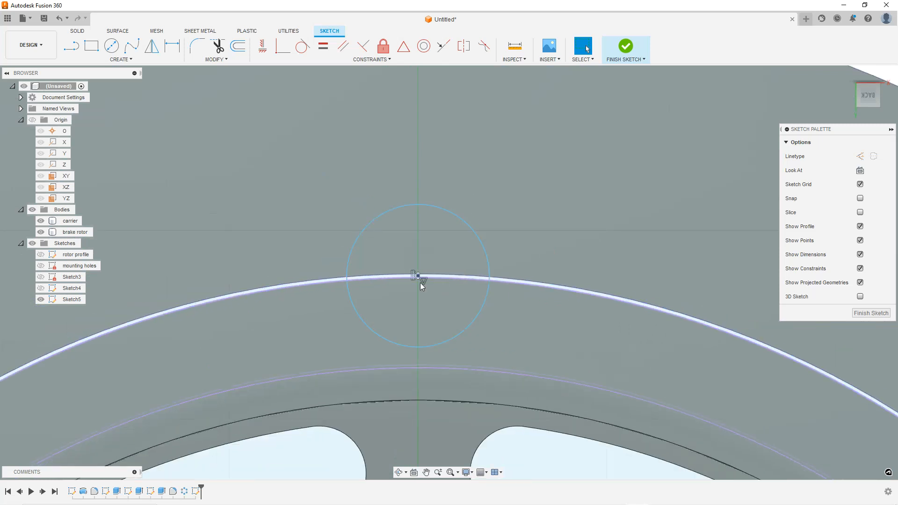
scroll(442, 285, down, 3)
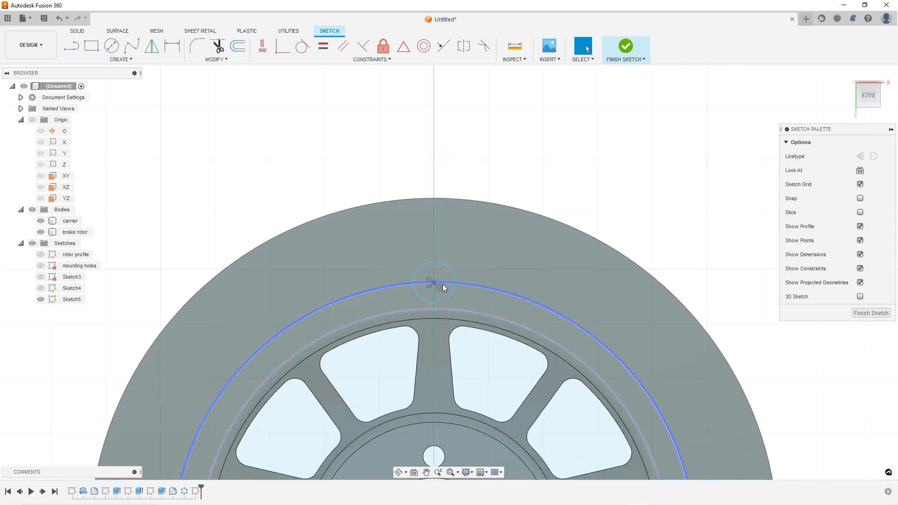
scroll(444, 284, up, 4)
scroll(284, 183, down, 2)
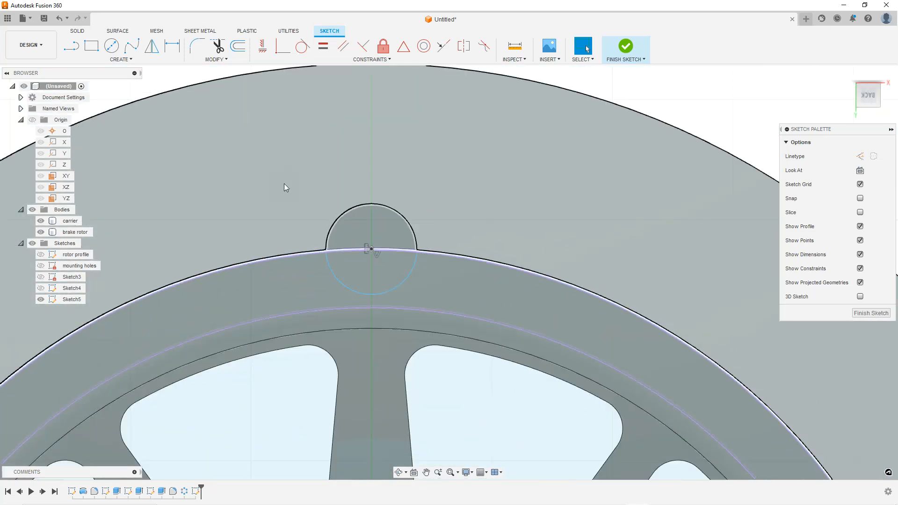
Dimension the circle's diameter to 16 mm
click(172, 46)
click(390, 207)
click(468, 179)
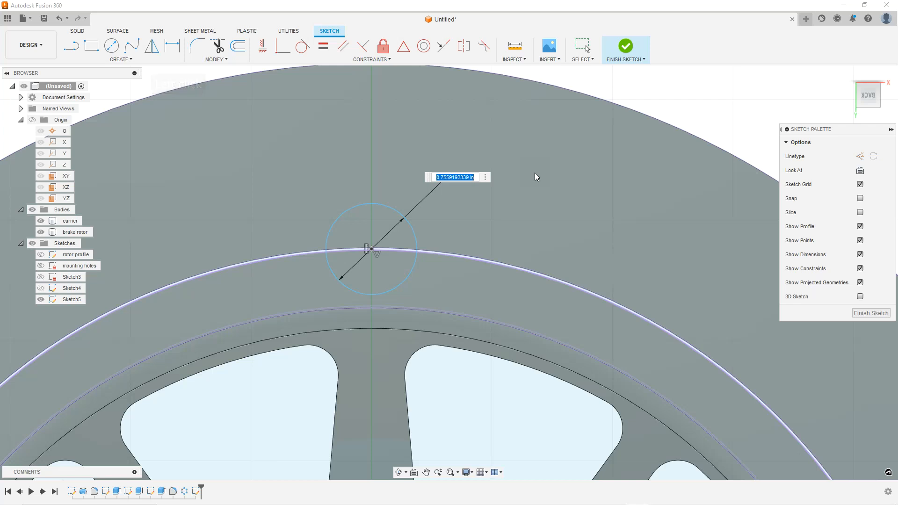
text(16mm)
key(Return)
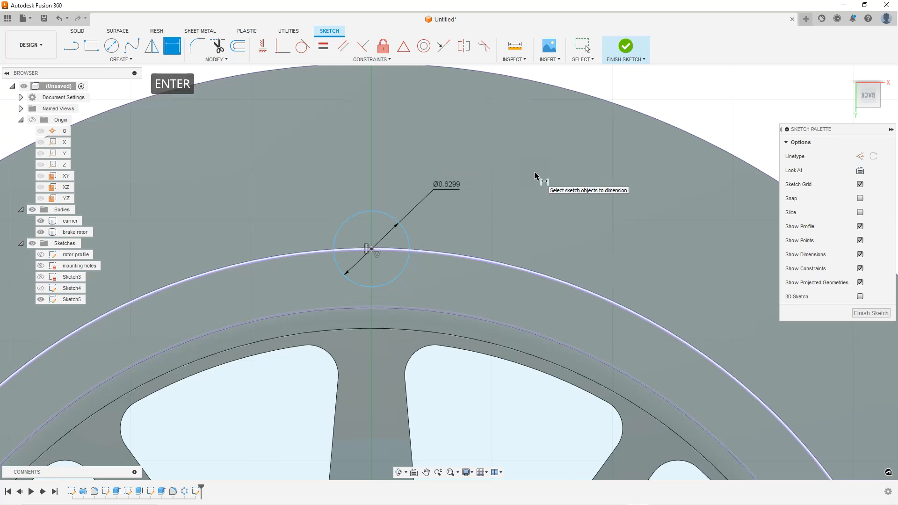
scroll(488, 172, down, 4)
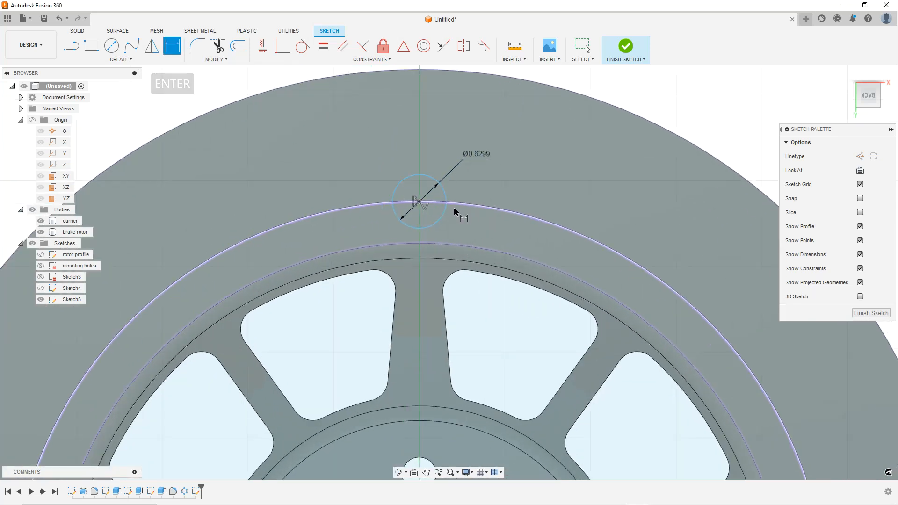
Finish the sketch and start an Extrude with both halves of the notch circle on the rotor's rim selected as profiles
click(878, 315)
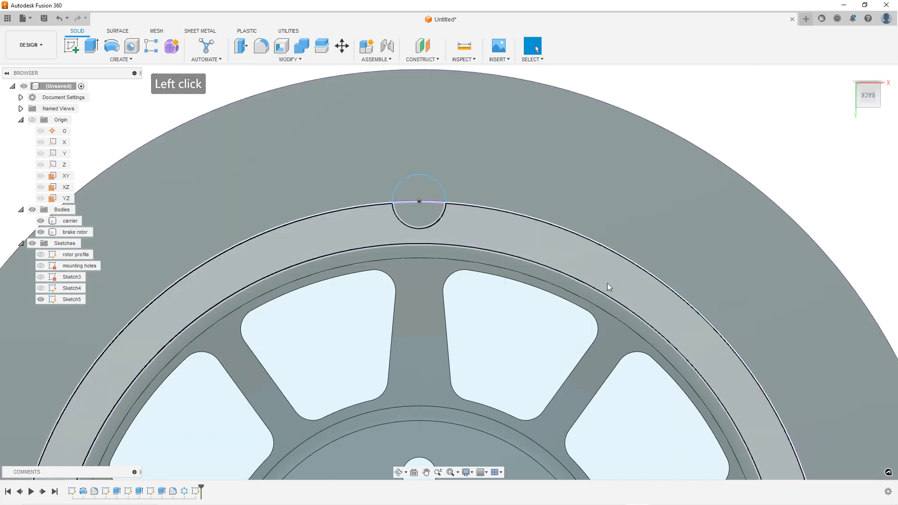
scroll(573, 290, down, 5)
shift+middle_drag(559, 305, 542, 228)
shift+middle_drag(472, 250, 500, 276)
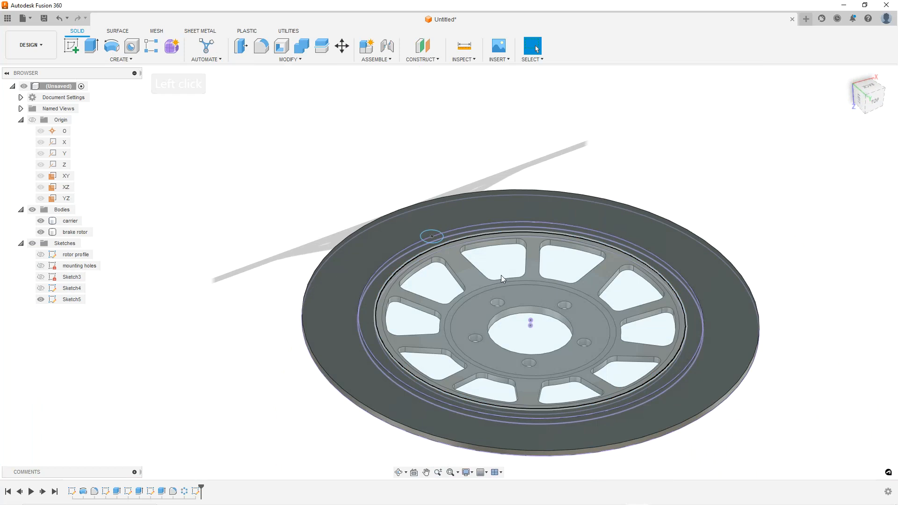
scroll(465, 268, up, 4)
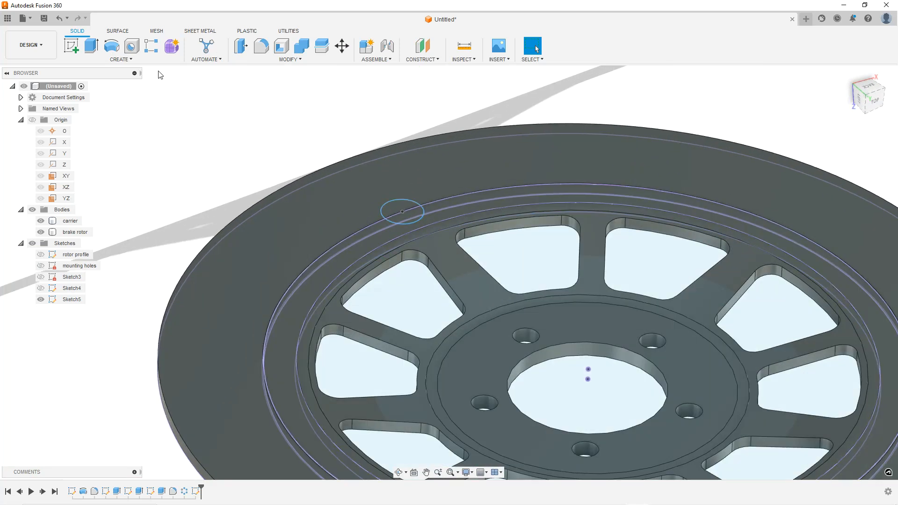
click(91, 45)
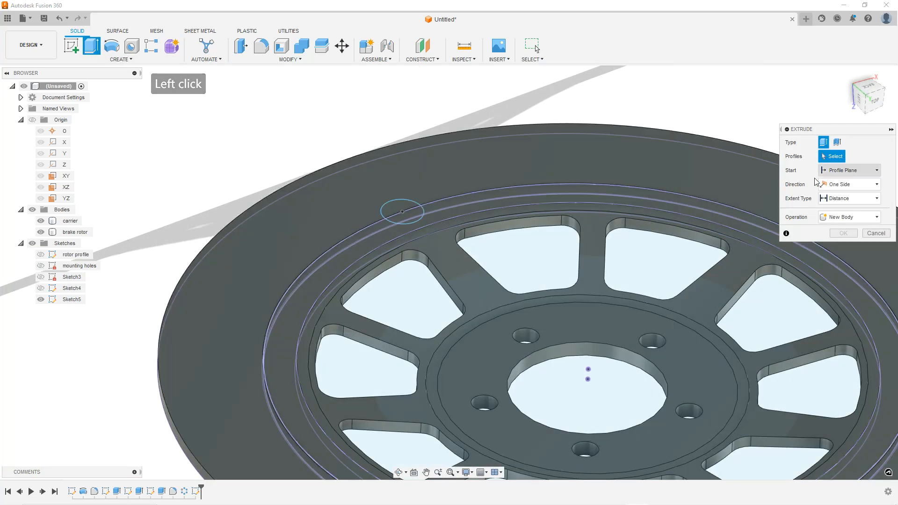
click(416, 206)
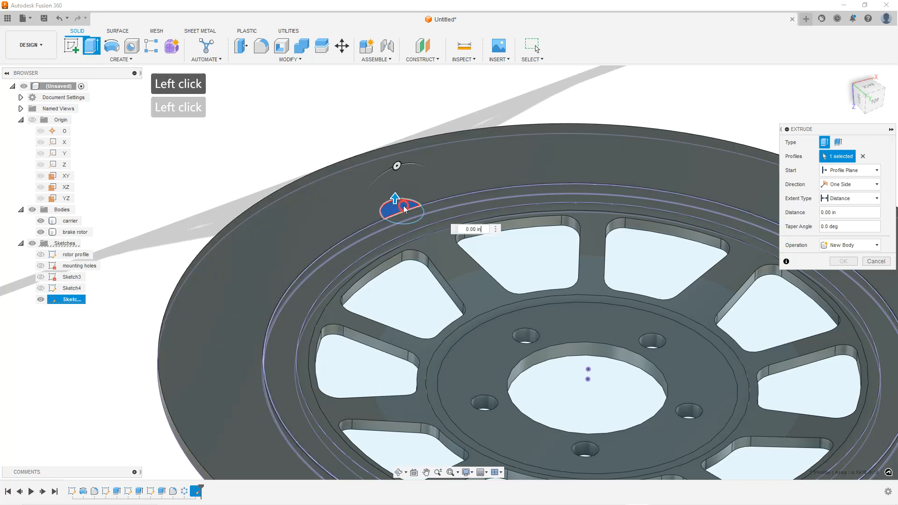
scroll(415, 206, up, 3)
scroll(416, 206, up, 2)
click(410, 226)
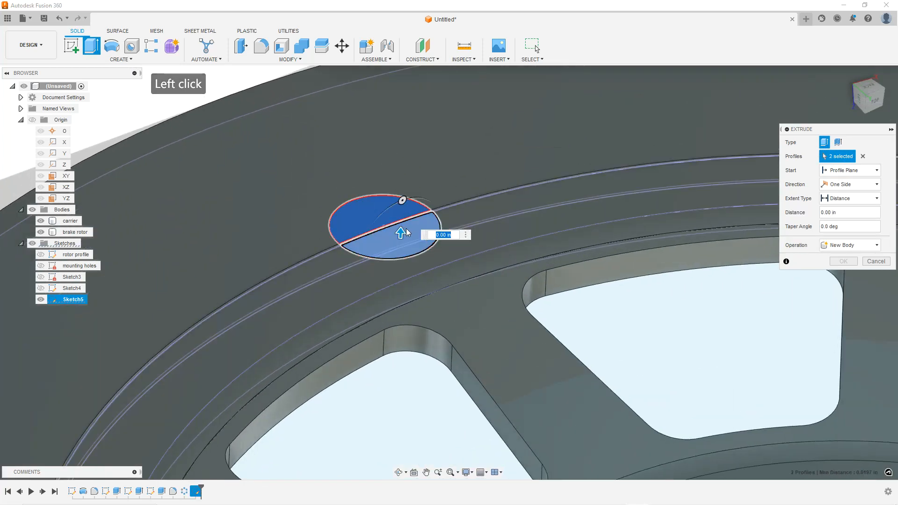
scroll(407, 230, up, 1)
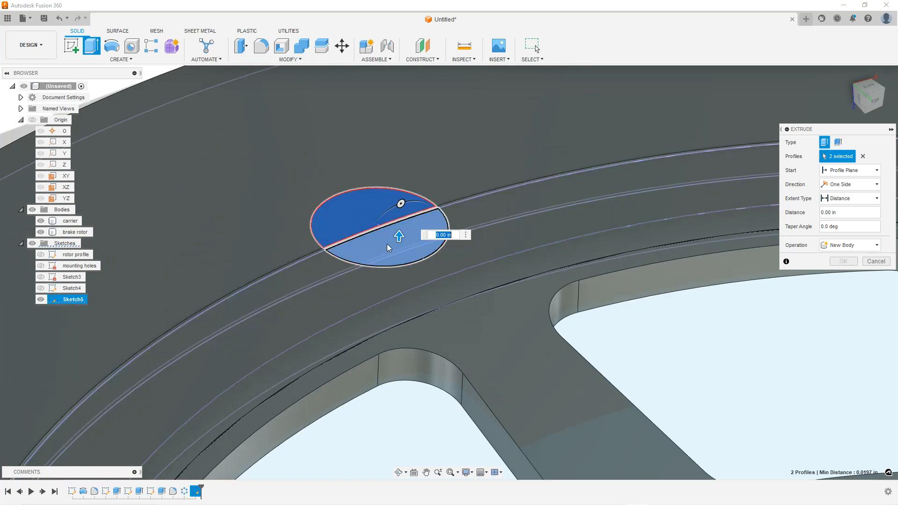
scroll(333, 246, up, 3)
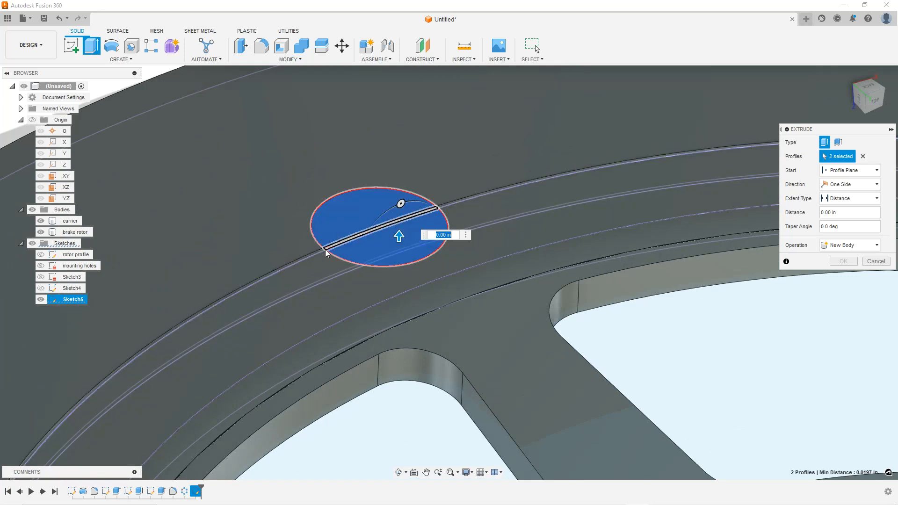
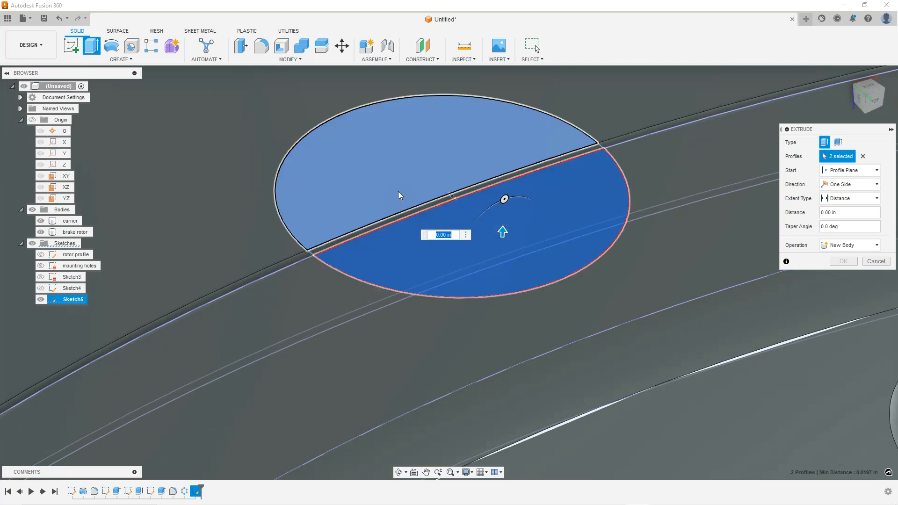
Add the strip between the notch halves as a third profile and drag the extrusion downward into a cut
click(401, 218)
scroll(438, 201, down, 2)
scroll(438, 200, down, 5)
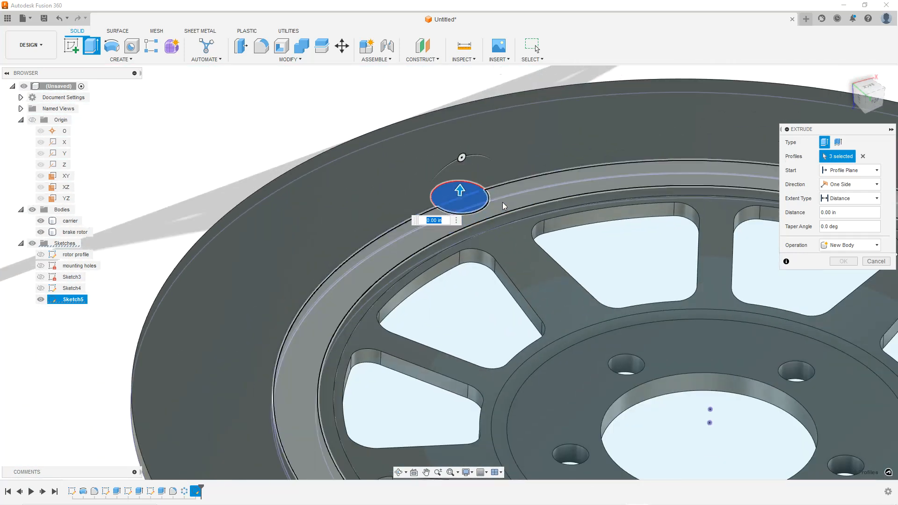
scroll(503, 206, down, 4)
mouse_move(503, 206)
shift+middle_down()
mouse_move(509, 169)
mouse_move(516, 212)
shift+middle_up()
scroll(516, 212, up, 1)
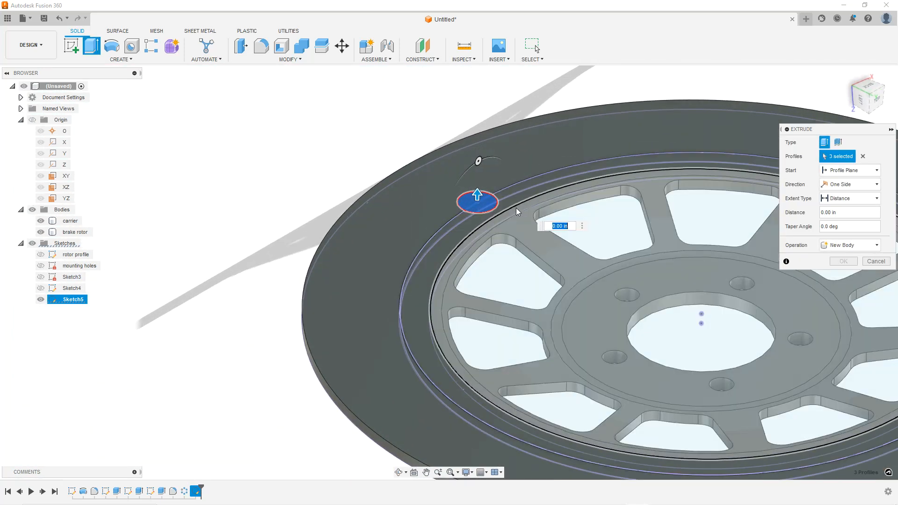
scroll(482, 202, up, 2)
drag(462, 188, 461, 300)
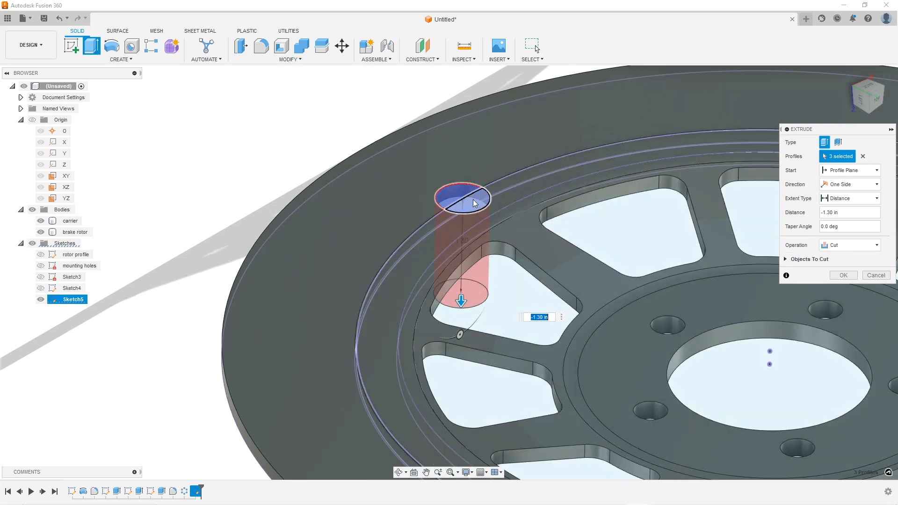
scroll(476, 196, up, 3)
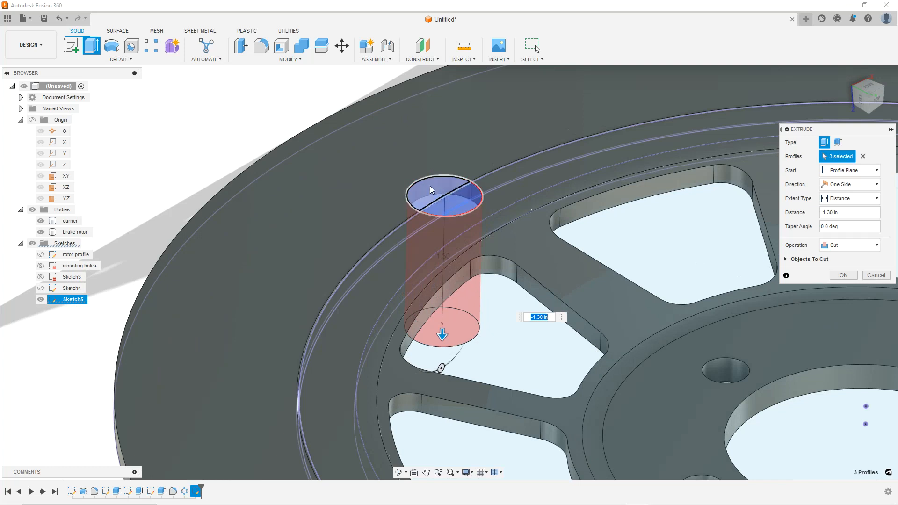
scroll(434, 192, up, 3)
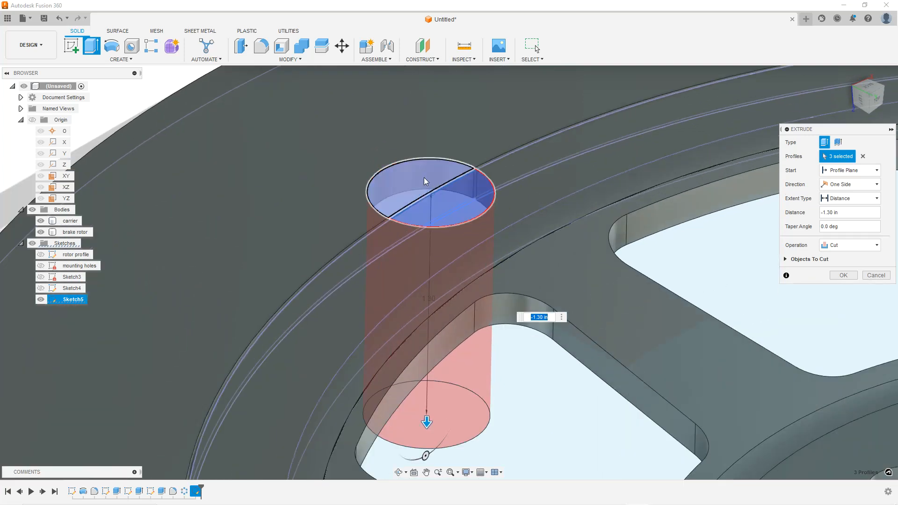
scroll(495, 223, down, 6)
shift+middle_drag(504, 237, 581, 246)
scroll(583, 247, up, 3)
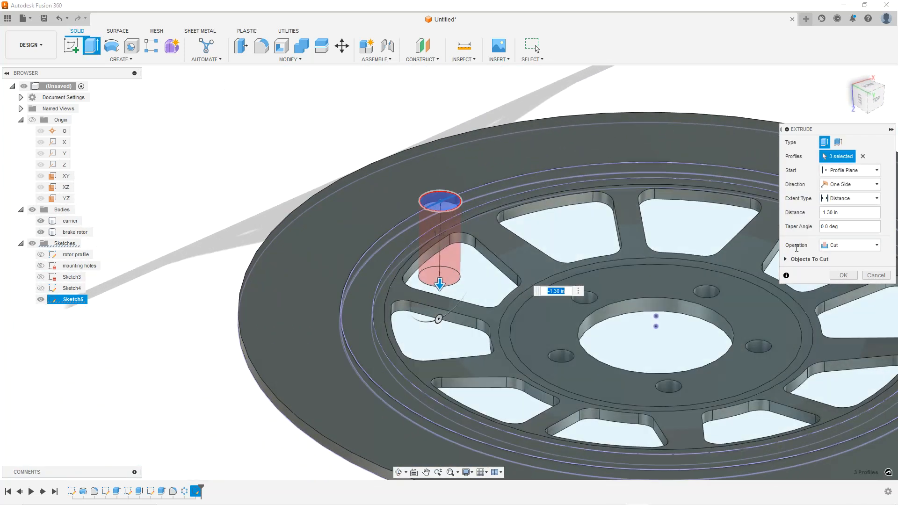
Set the cut's extent to All through the carrier and brake rotor bodies and finish the extrude
click(853, 199)
click(842, 229)
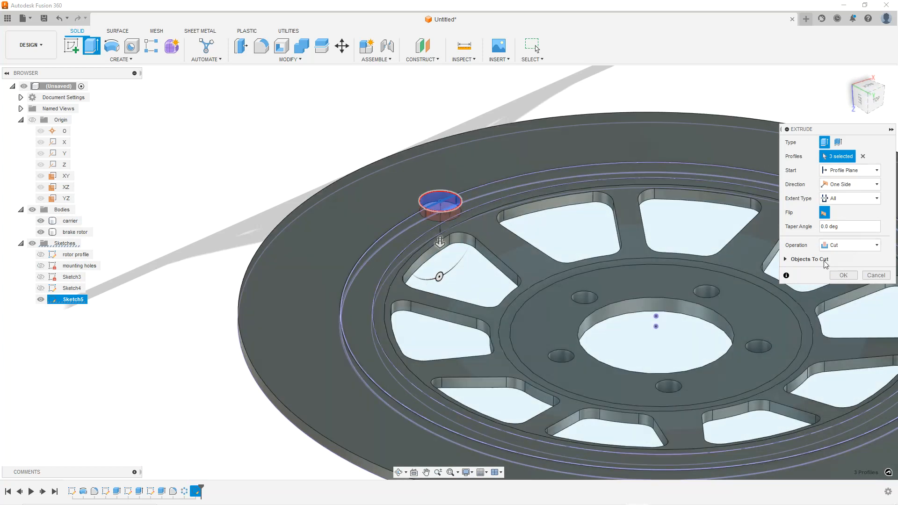
click(786, 260)
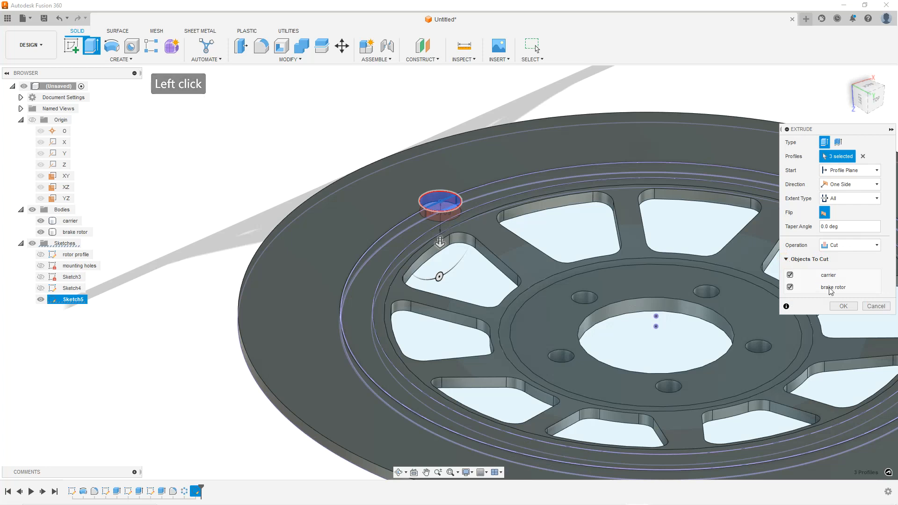
click(840, 308)
Circular-pattern the notch cut around the centre bore axis with a quantity of 5
scroll(571, 267, down, 3)
shift+middle_drag(569, 229, 545, 238)
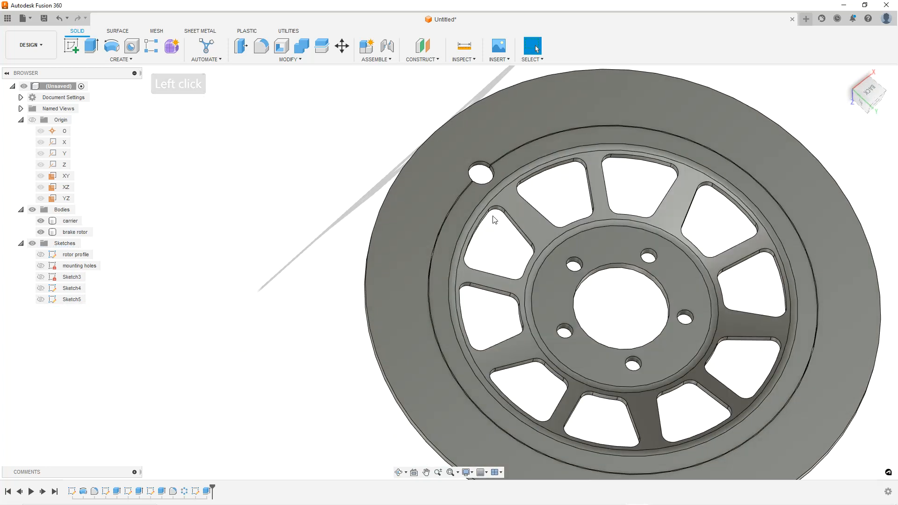
click(300, 60)
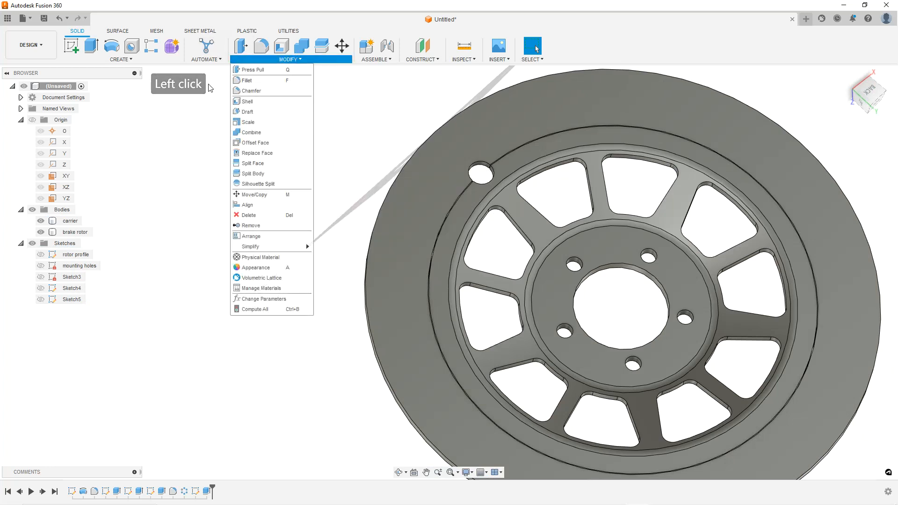
click(135, 60)
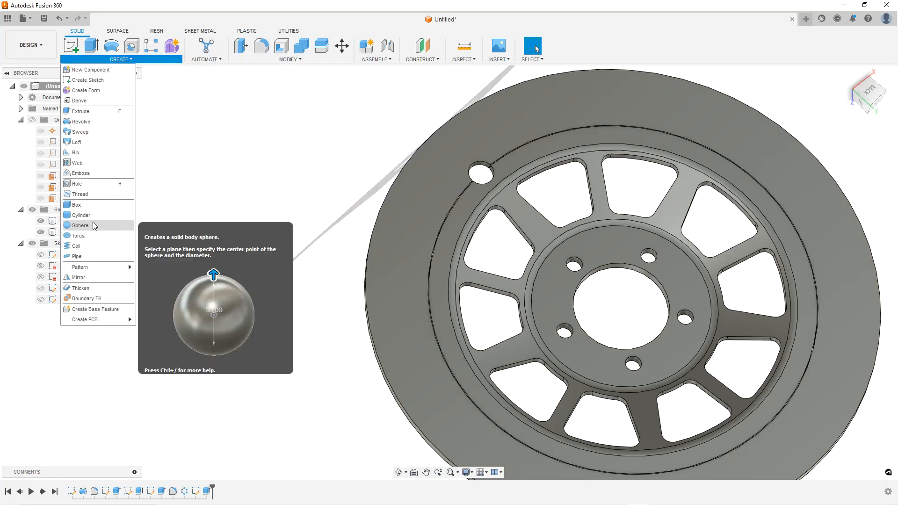
mouse_move(94, 265)
click(154, 277)
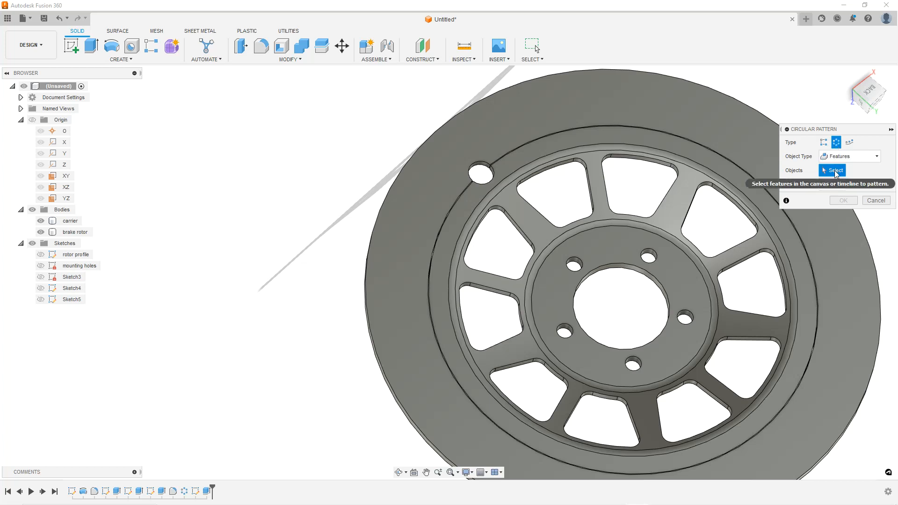
click(479, 172)
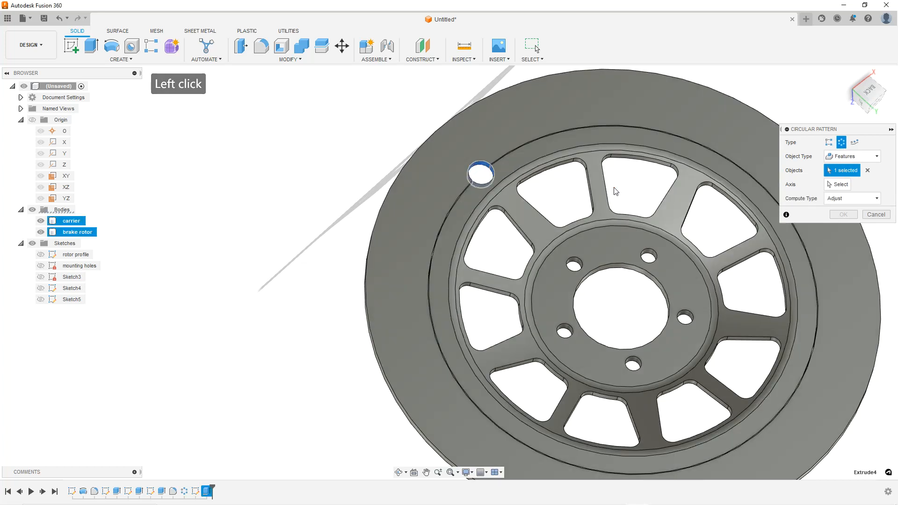
click(841, 198)
click(842, 198)
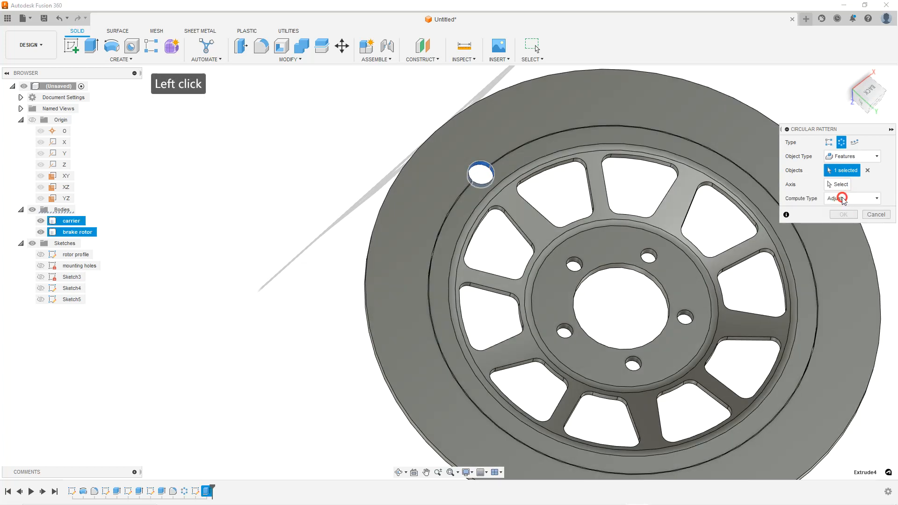
click(844, 187)
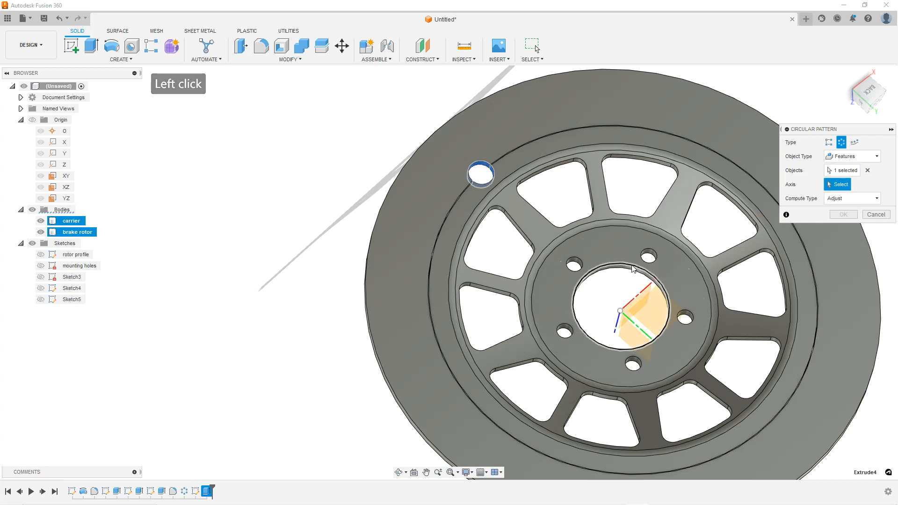
scroll(622, 268, up, 4)
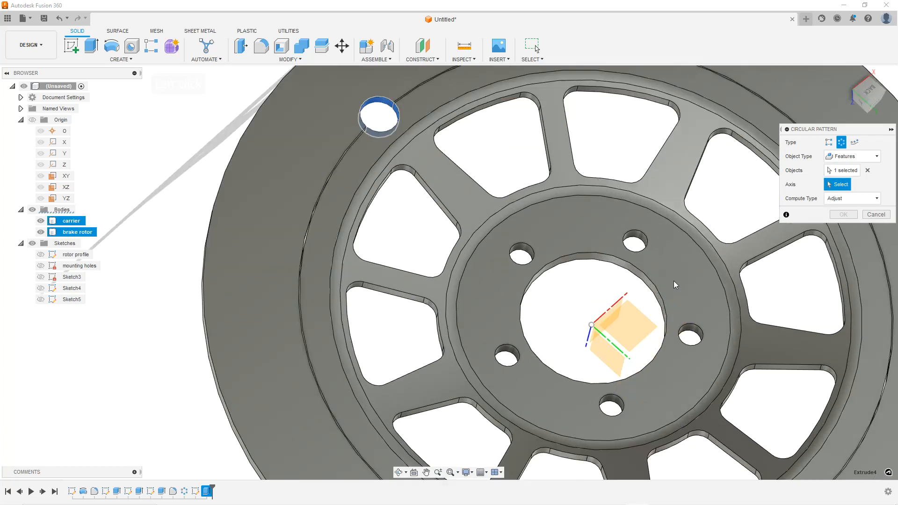
click(594, 265)
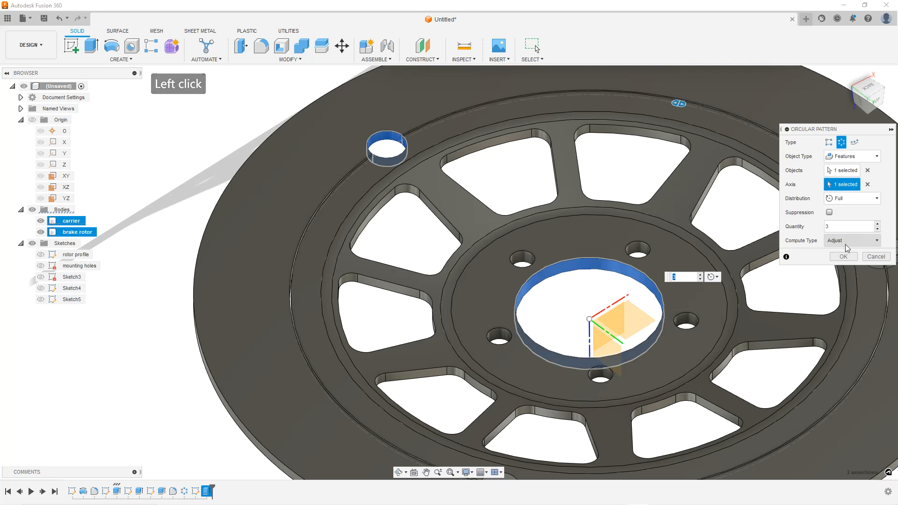
click(878, 224)
click(877, 223)
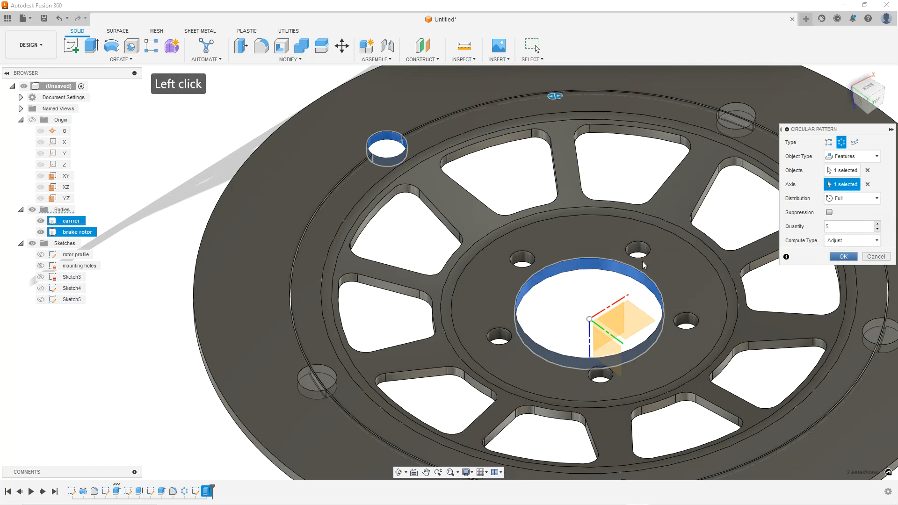
Orbit and zoom around the rotor to examine the patterned rim notches
scroll(643, 257, down, 4)
mouse_move(645, 202)
shift+middle_down()
mouse_move(655, 261)
mouse_move(652, 207)
shift+middle_up()
click(431, 125)
scroll(790, 310, up, 4)
shift+middle_drag(732, 287, 709, 275)
scroll(481, 220, down, 2)
shift+middle_drag(481, 219, 303, 146)
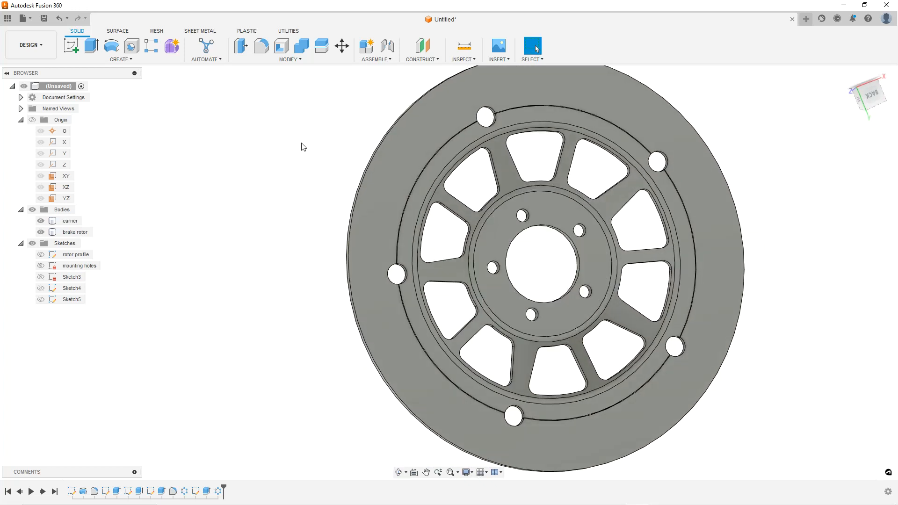
click(303, 147)
scroll(554, 130, up, 2)
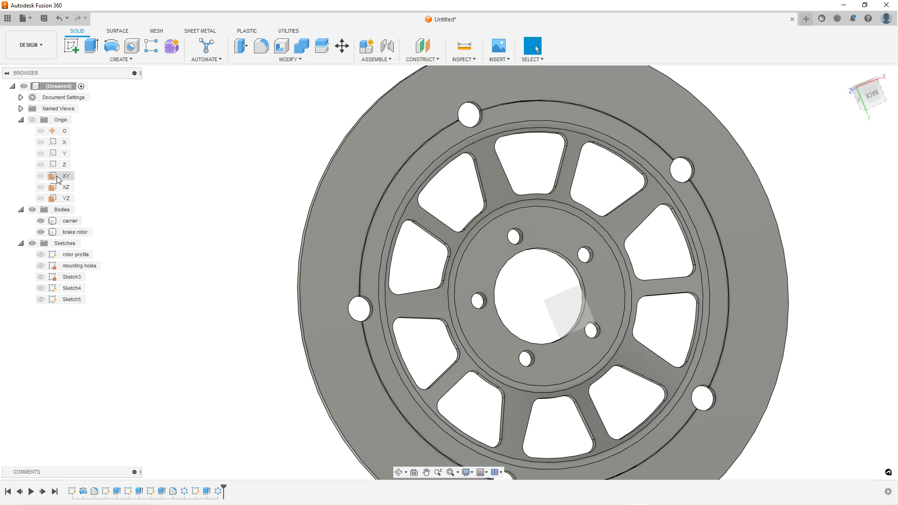
scroll(216, 212, down, 2)
shift+middle_drag(332, 203, 376, 224)
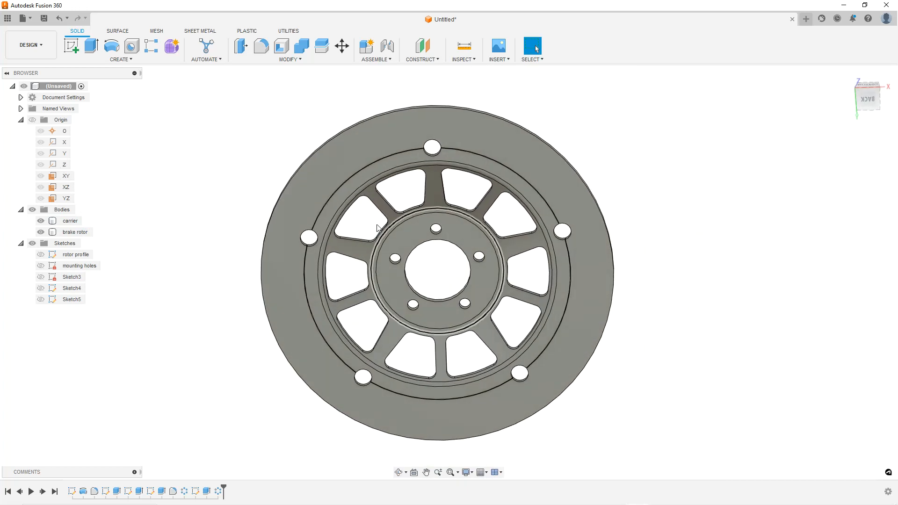
scroll(437, 169, up, 4)
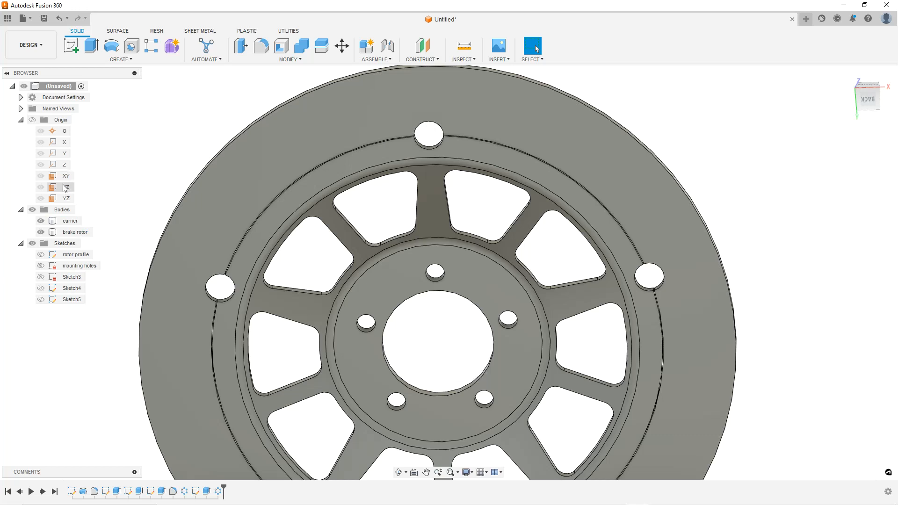
Locate the YZ origin plane in the model view
click(64, 198)
shift+middle_drag(305, 201, 333, 193)
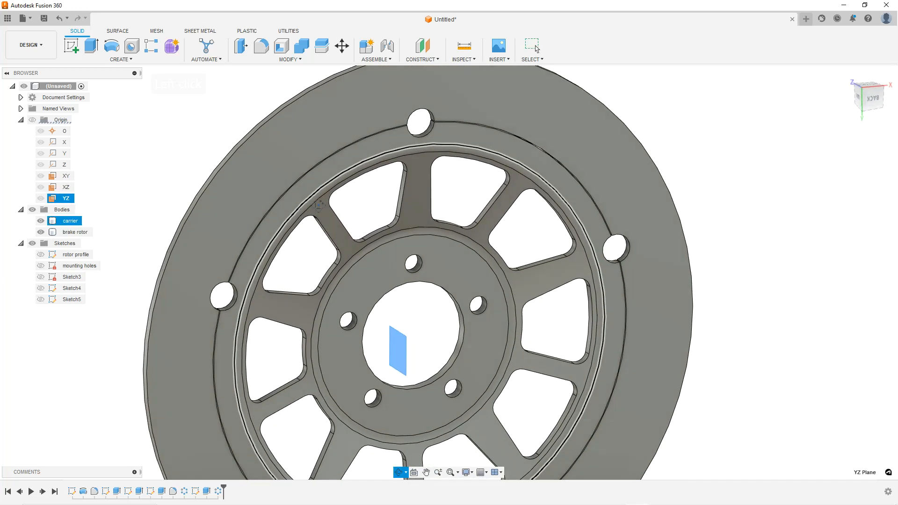
right_click(66, 201)
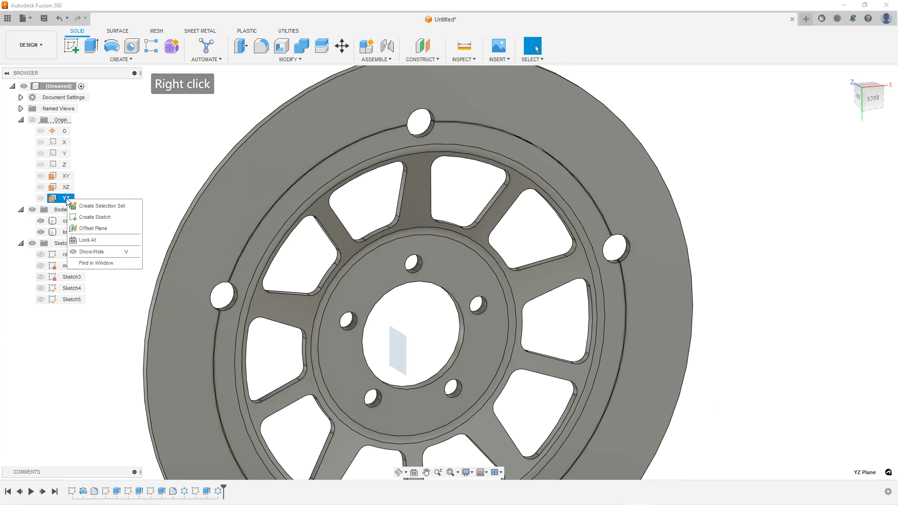
click(97, 263)
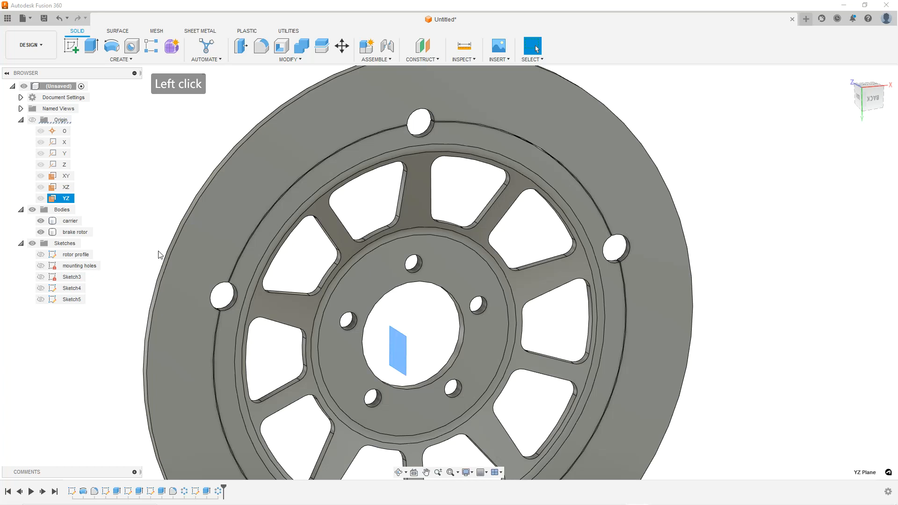
click(136, 256)
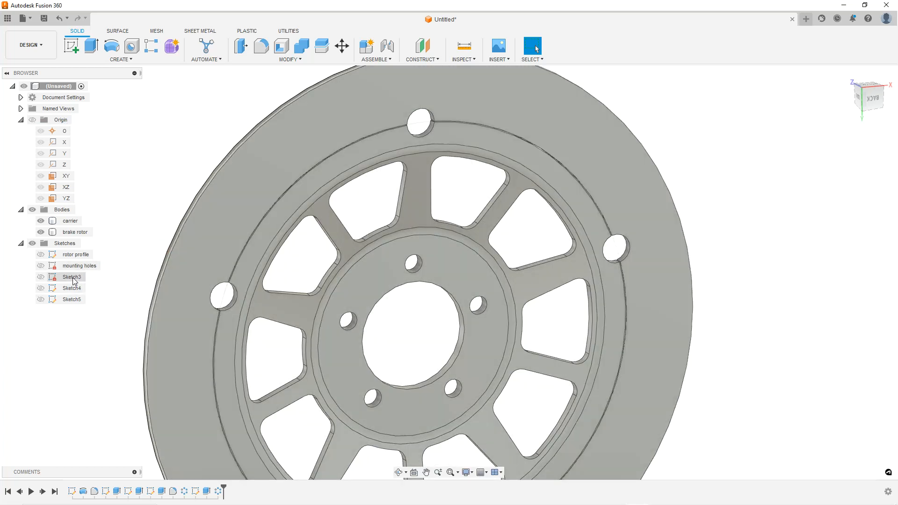
Open Sketch3 for editing to inspect its geometry, then finish the sketch
click(73, 278)
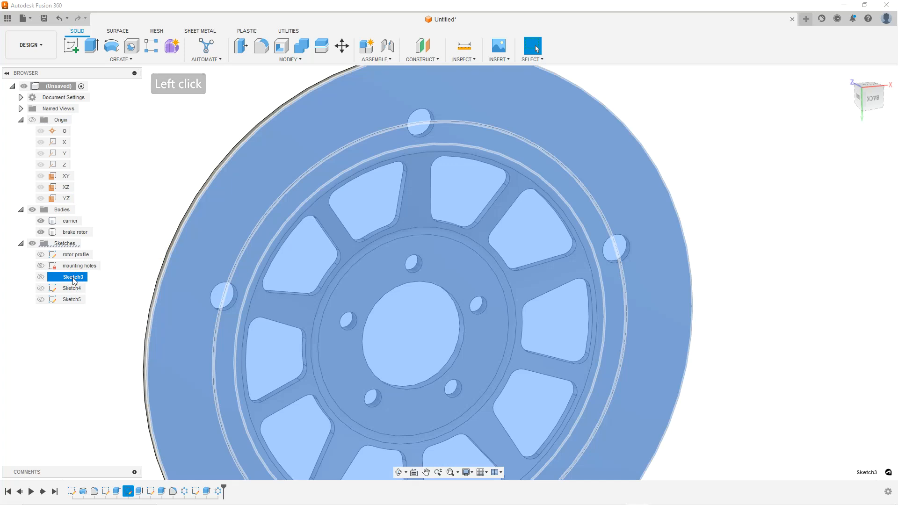
click(131, 234)
right_click(76, 277)
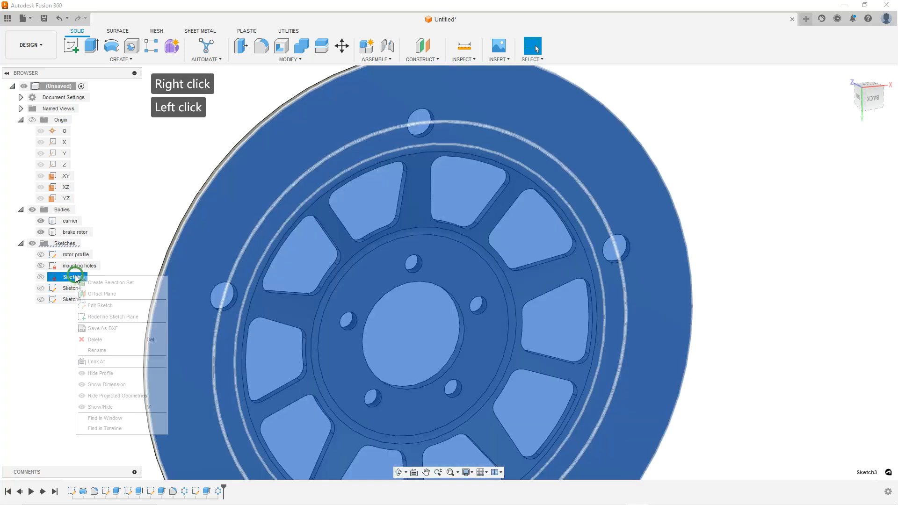
click(121, 243)
right_click(78, 278)
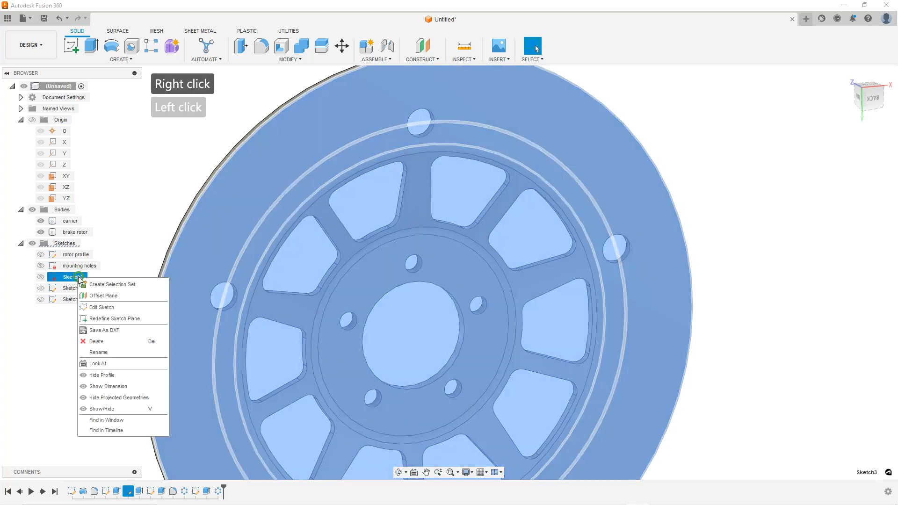
click(100, 307)
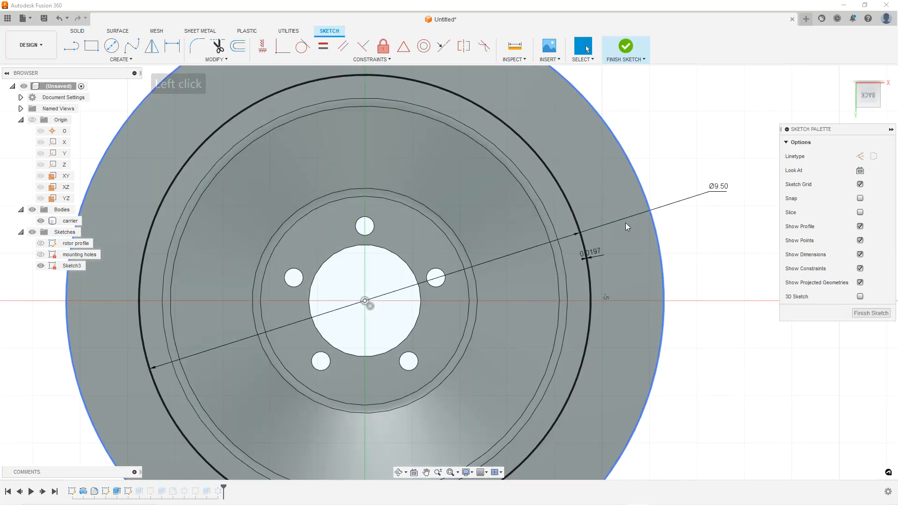
click(869, 316)
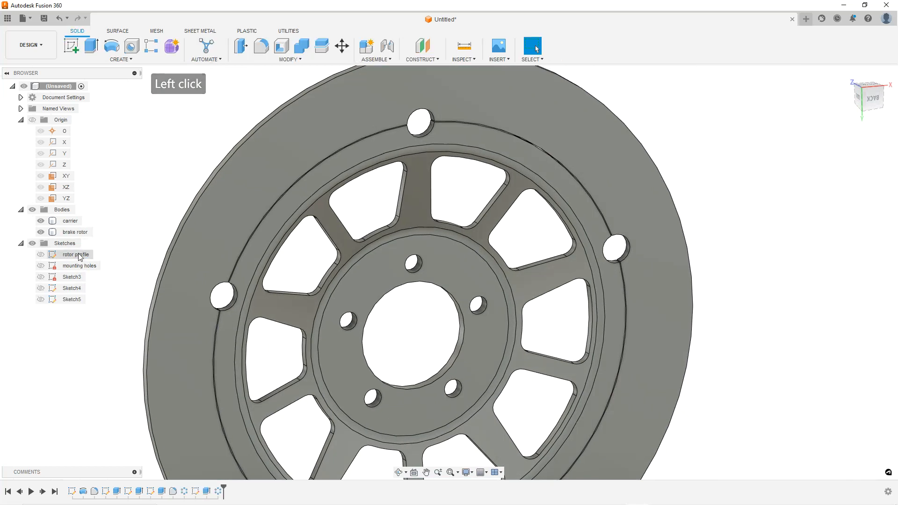
Rename Sketch3 as rotor carrier cut
click(74, 277)
click(71, 277)
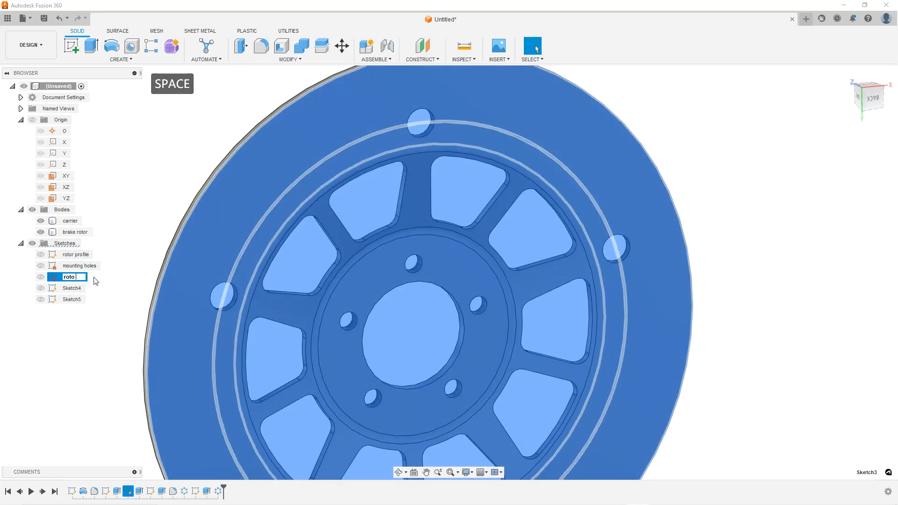
text(rotor carrier cut)
key(Return)
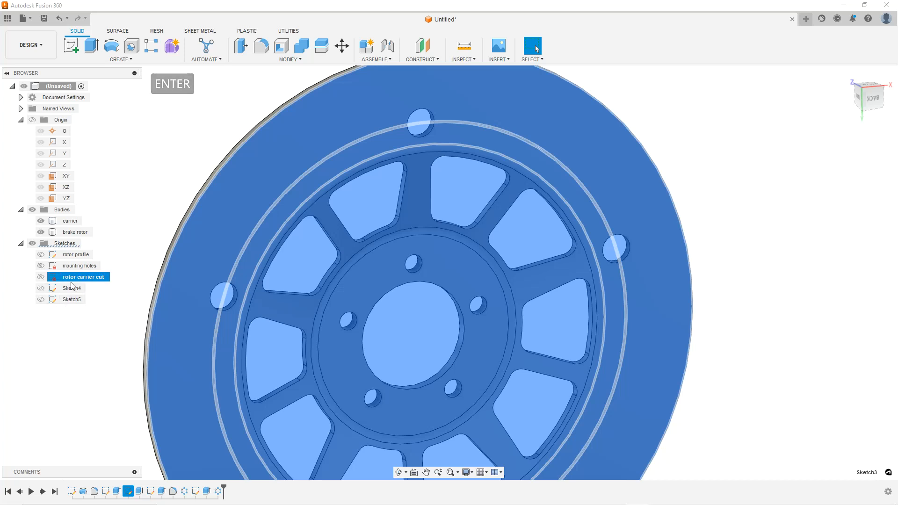
Rename Sketch4 as carrier lightening hole
click(71, 287)
click(74, 287)
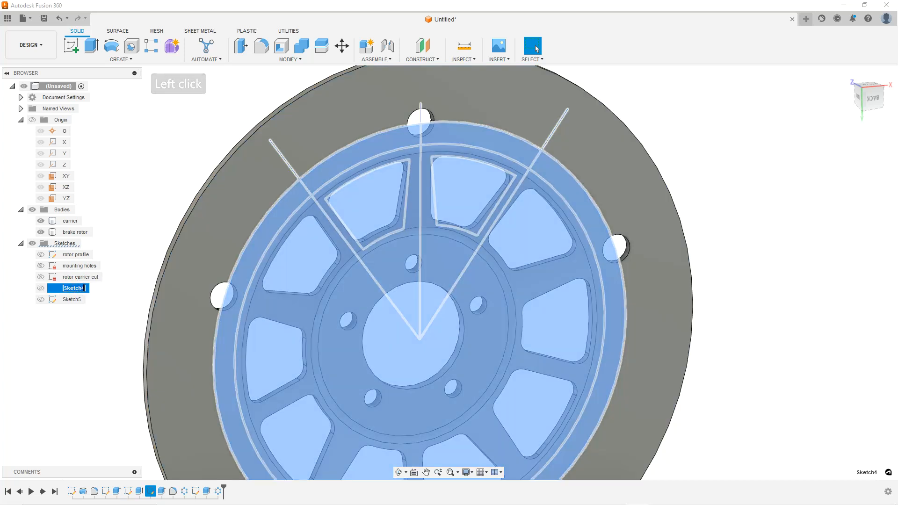
text(carrie)
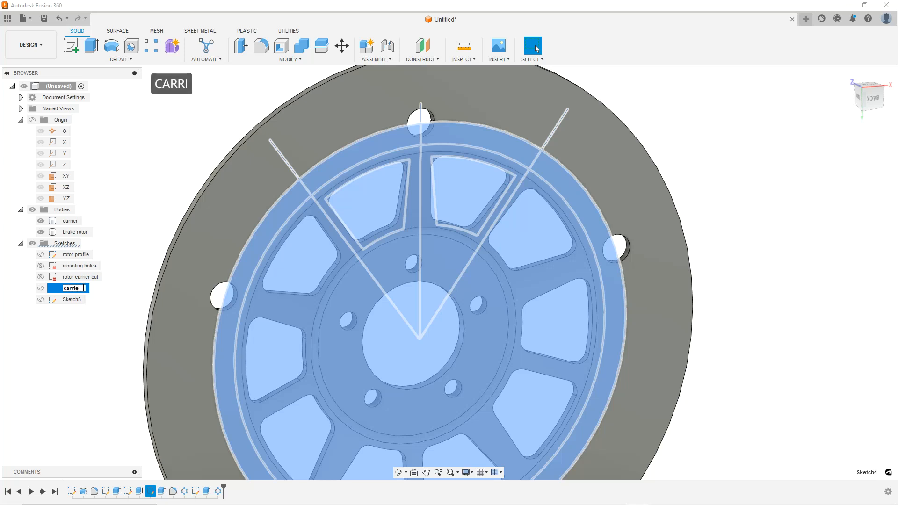
text(r lightening hole sh)
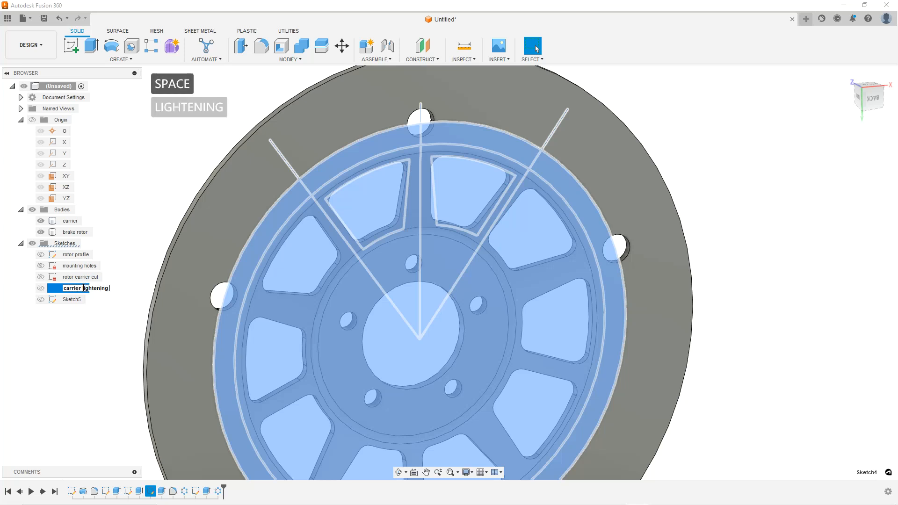
key(BackSpace)
text(k)
key(BackSpace)
key(BackSpace)
key(BackSpace)
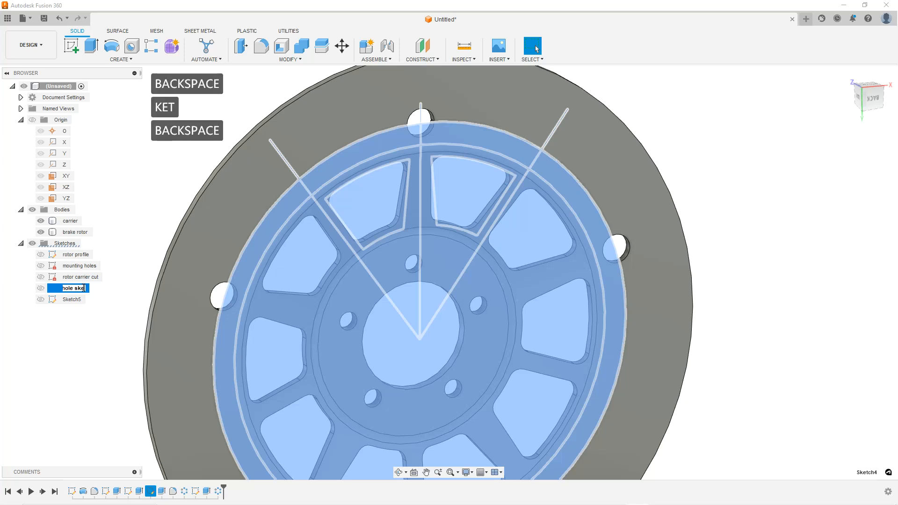
key(Return)
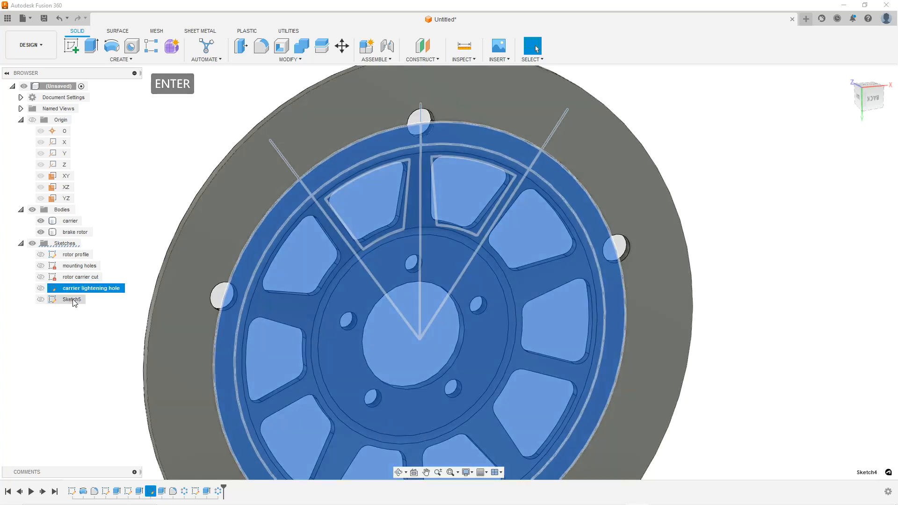
Rename Sketch5 as spool hole
click(79, 300)
click(79, 299)
text(spokk)
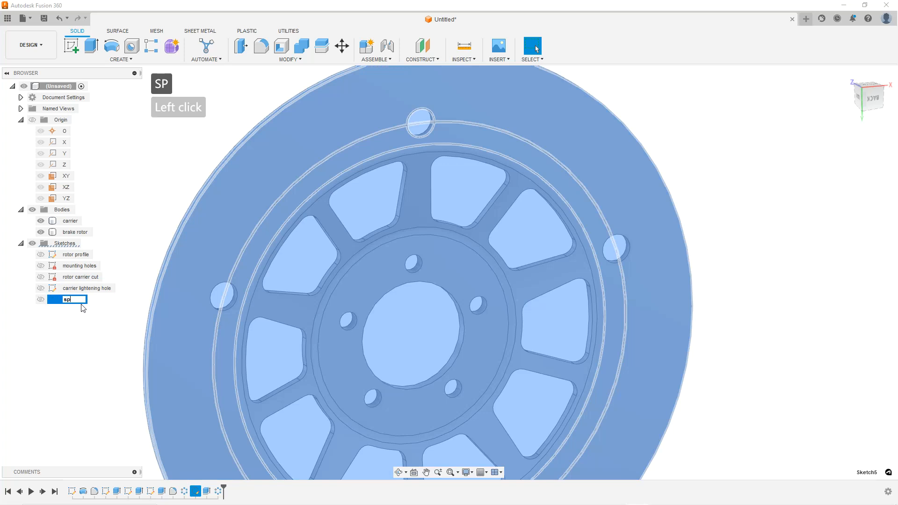
key(BackSpace)
key(BackSpace)
text(ool)
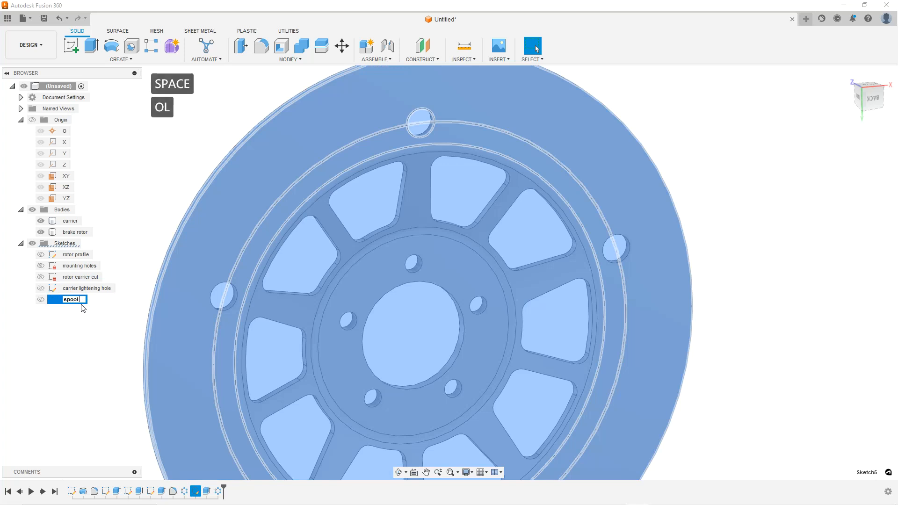
text( hole)
key(Return)
Start a new sketch on the YZ origin plane, viewing the rotor edge-on
click(131, 228)
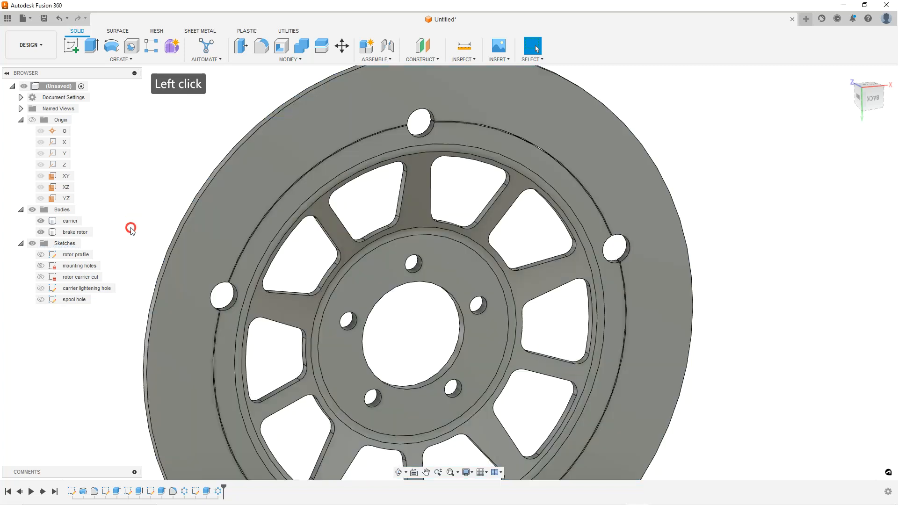
scroll(230, 246, down, 2)
mouse_move(366, 244)
shift+middle_down()
mouse_move(371, 260)
mouse_move(372, 250)
shift+middle_up()
scroll(371, 260, down, 2)
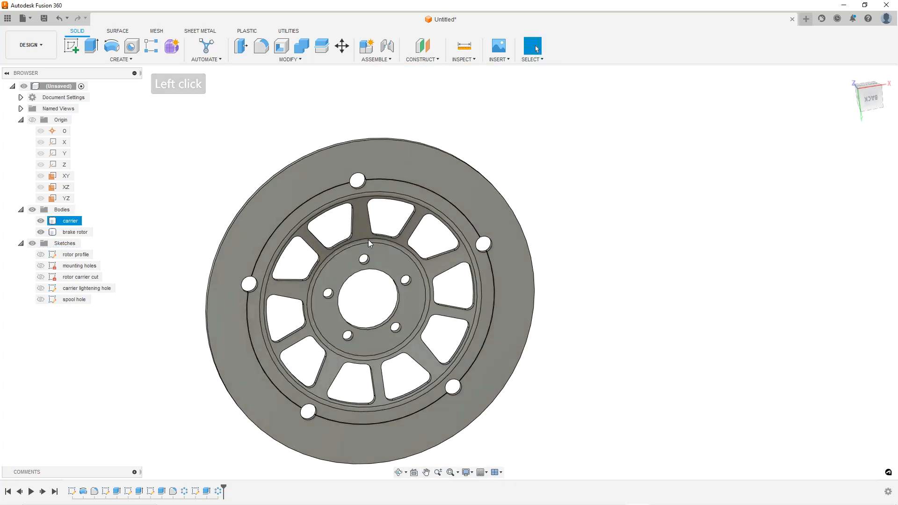
scroll(129, 255, up, 2)
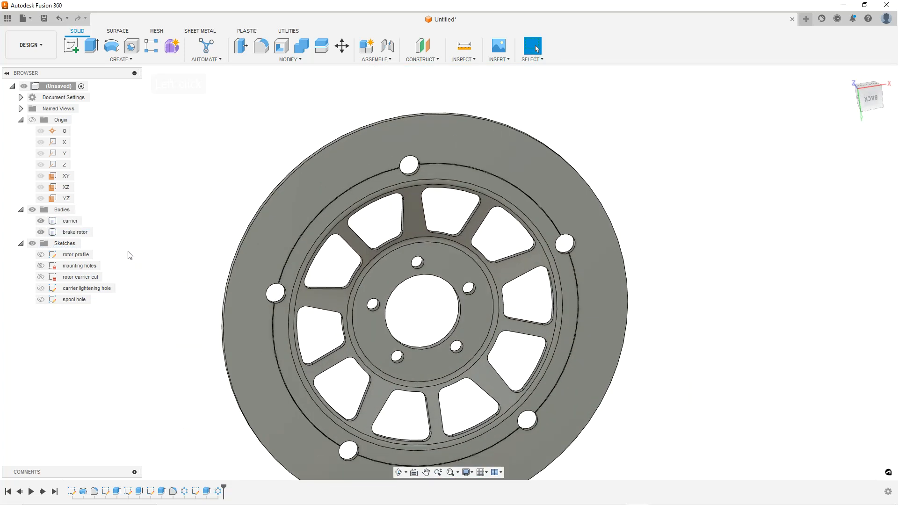
right_click(67, 198)
click(78, 219)
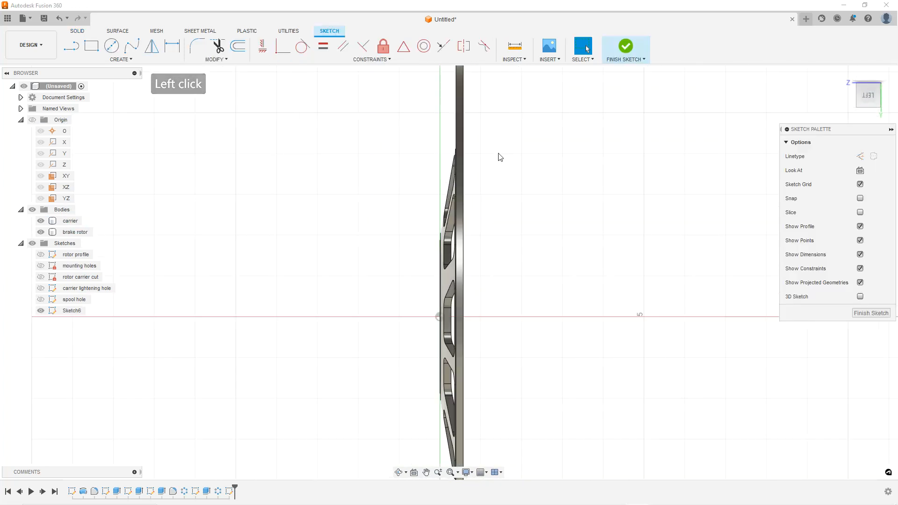
key(ctrl+7)
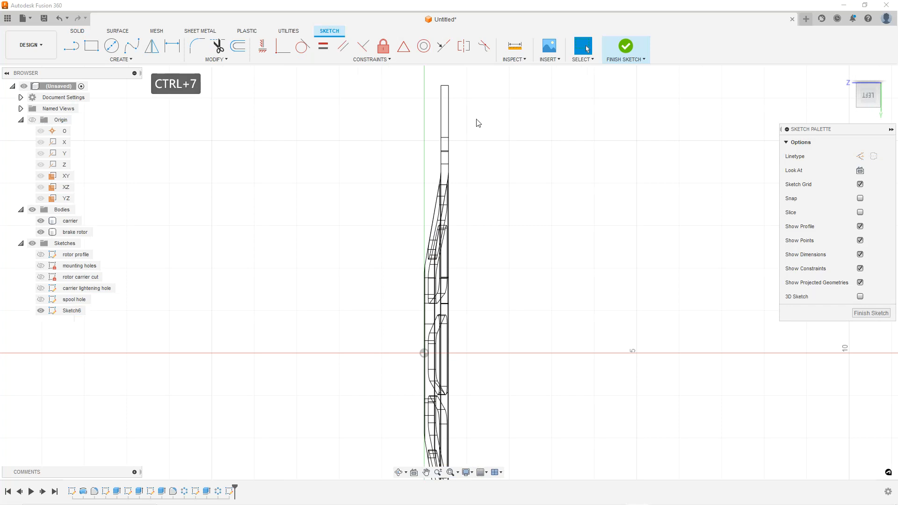
scroll(467, 140, up, 4)
scroll(444, 147, up, 3)
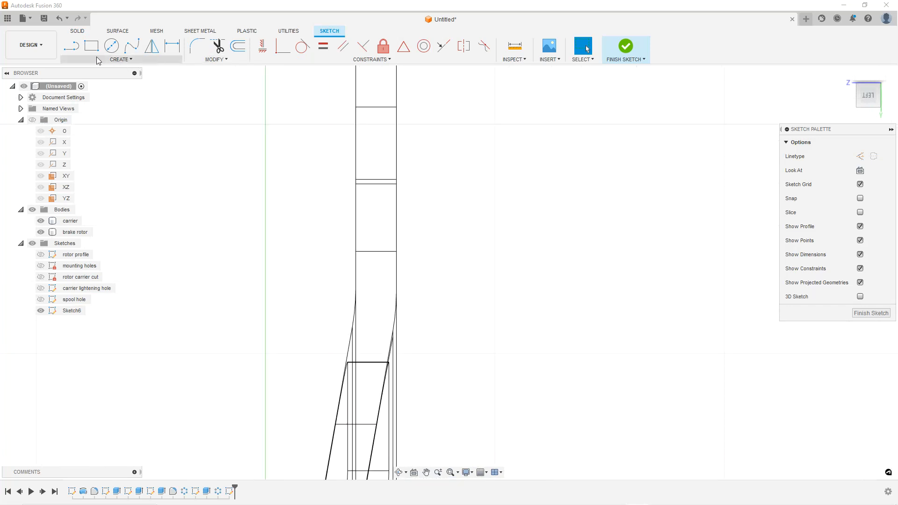
Draw a diagonal line crossing the rotor's rim section near its top
click(70, 49)
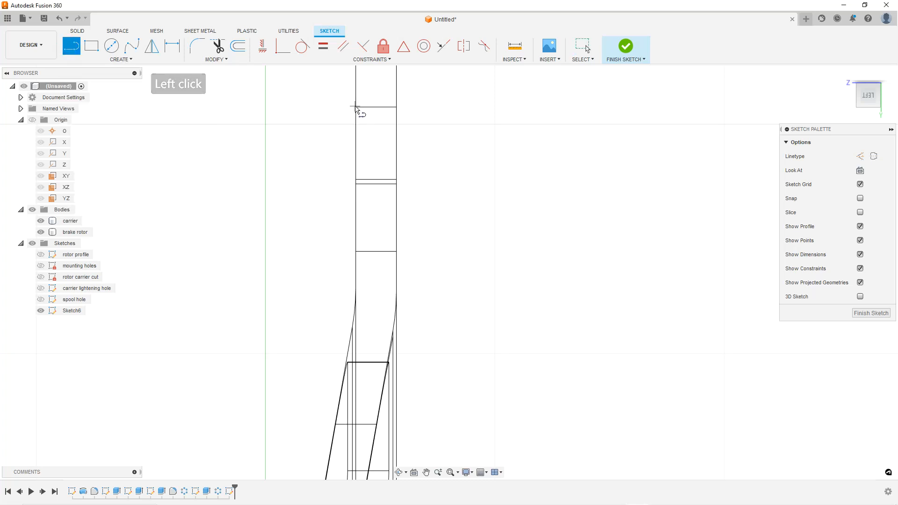
click(347, 106)
click(408, 255)
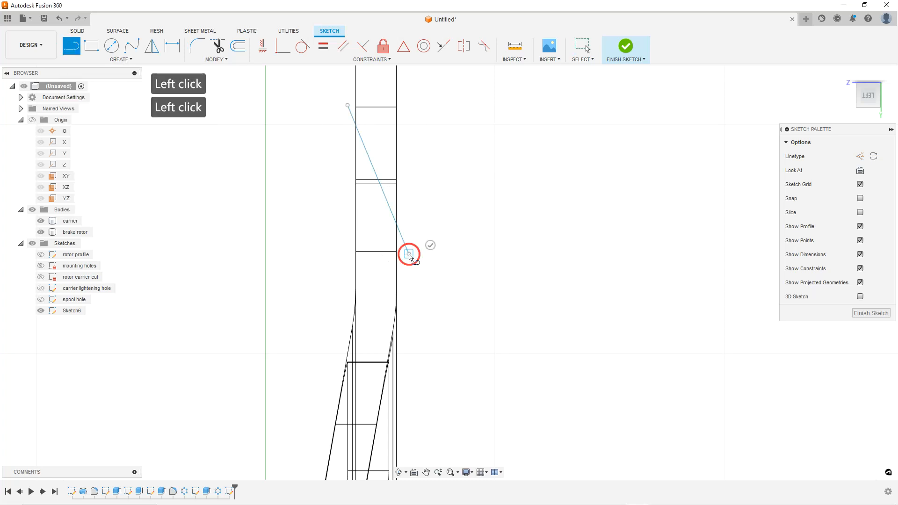
key(Escape)
Reposition the line's upper endpoint slightly outward from the rotor face
scroll(412, 154, up, 2)
click(348, 114)
drag(348, 114, 321, 112)
ctrl+click(343, 116)
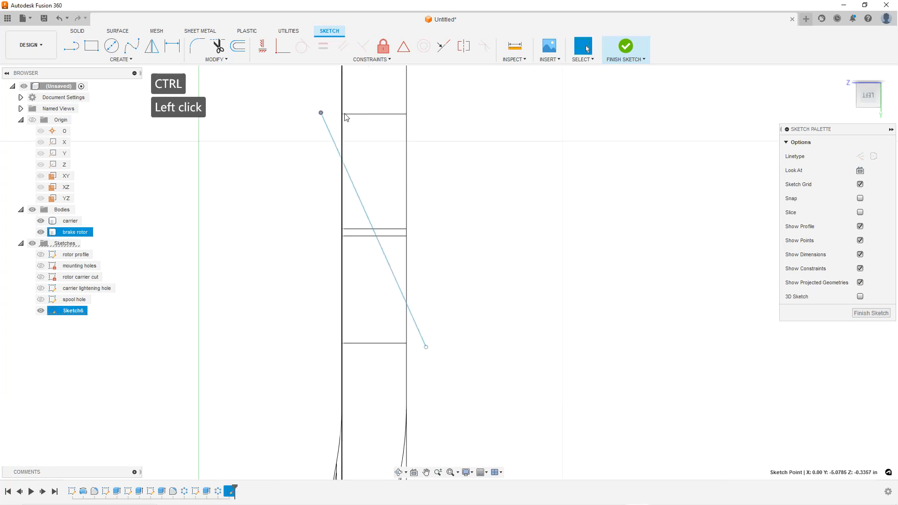
key(Escape)
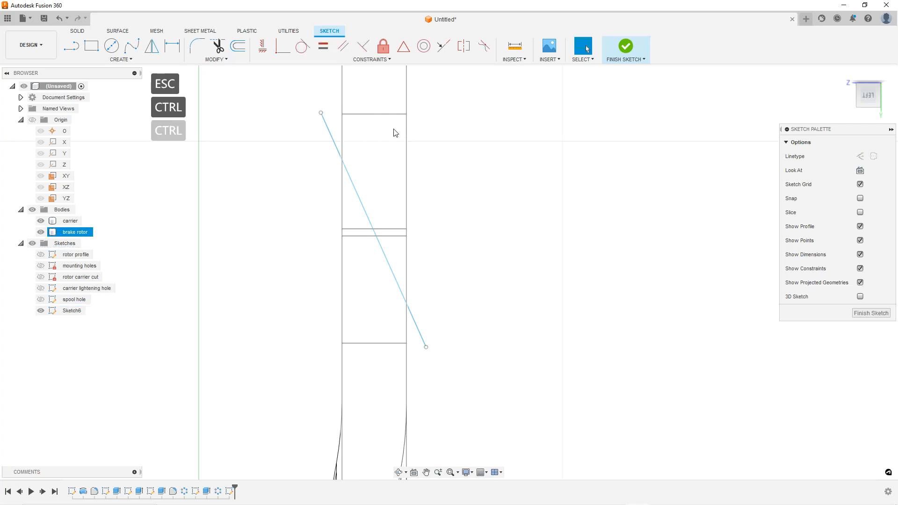
key(Escape)
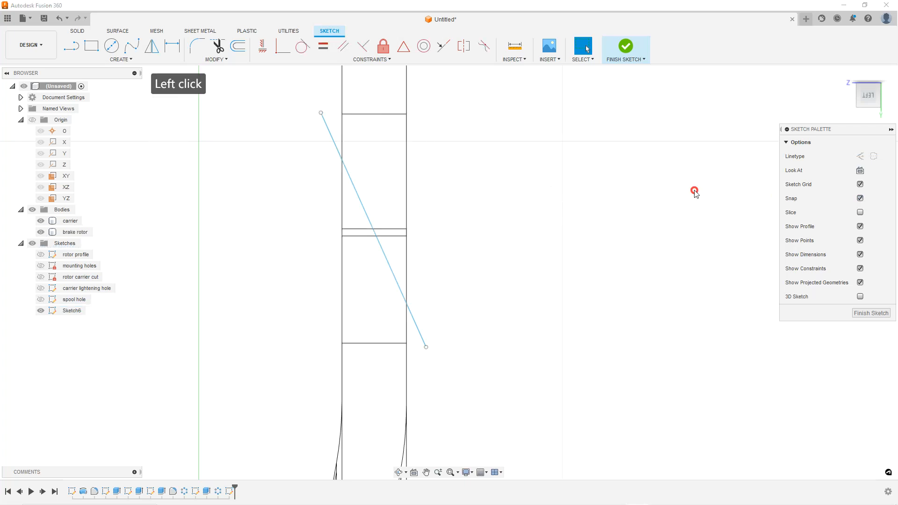
mouse_move(321, 113)
mouse_down()
mouse_move(356, 117)
mouse_move(320, 118)
mouse_up()
ctrl+click(348, 114)
click(313, 90)
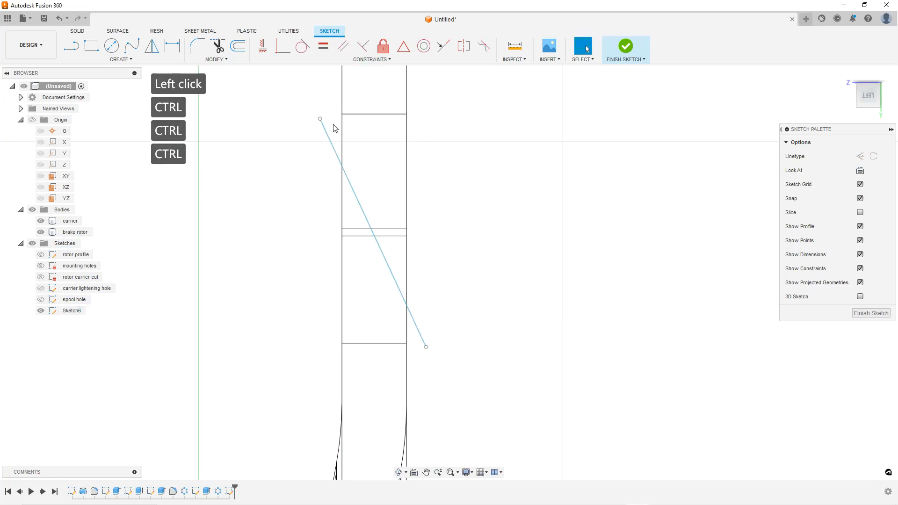
key(Escape)
key(Escape)
Project the rotor's rim edges into the sketch
click(130, 58)
mouse_move(100, 215)
click(150, 224)
click(356, 123)
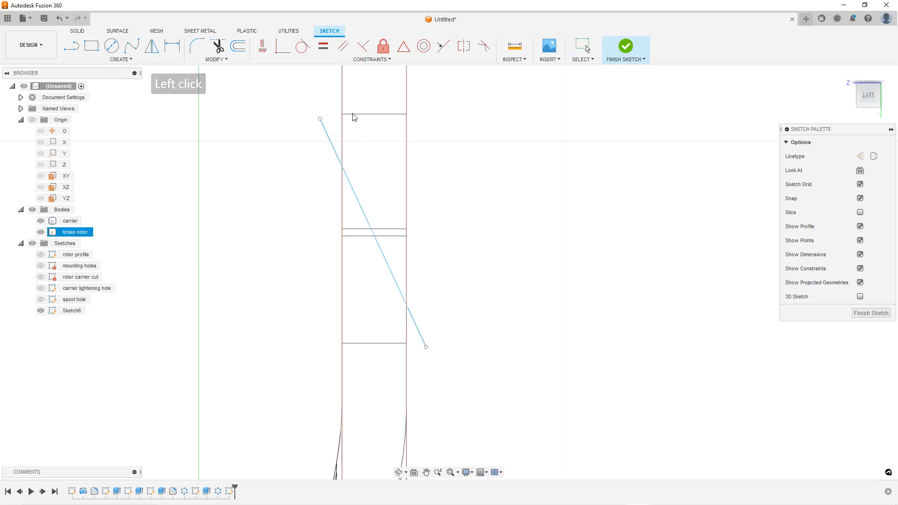
click(370, 275)
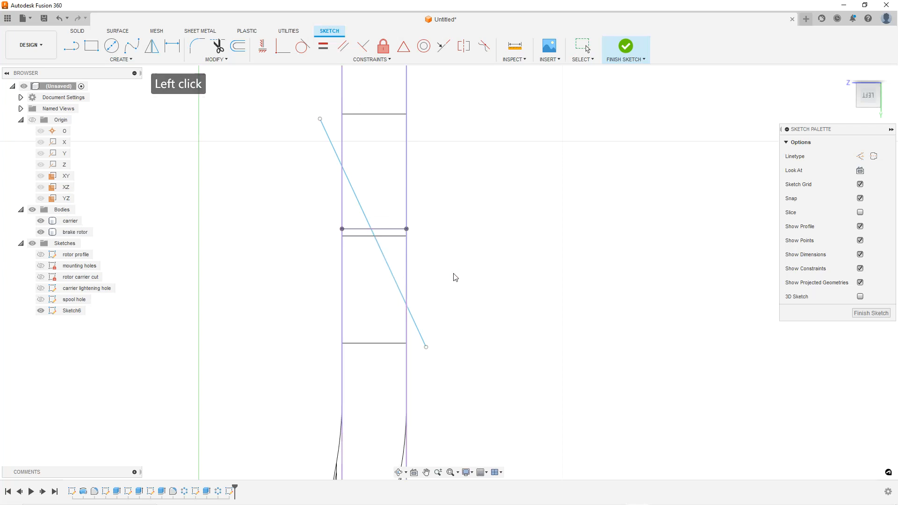
key(ctrl)
key(ctrl)
key(ctrl)
key(ctrl)
key(ctrl)
click(319, 118)
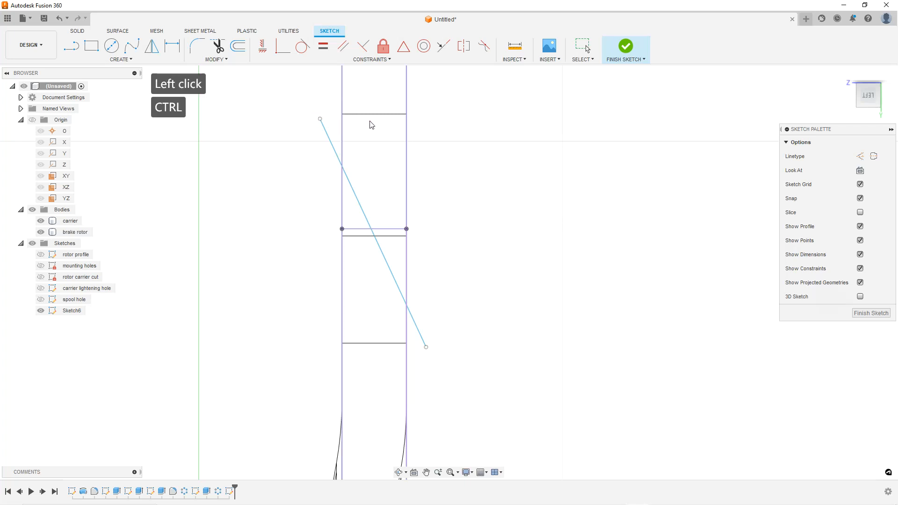
key(Escape)
Orbit and zoom to examine the line where it meets the rim notch
mouse_move(319, 120)
mouse_down()
mouse_move(350, 120)
mouse_move(341, 106)
mouse_move(330, 128)
mouse_move(310, 128)
mouse_up()
scroll(391, 164, down, 2)
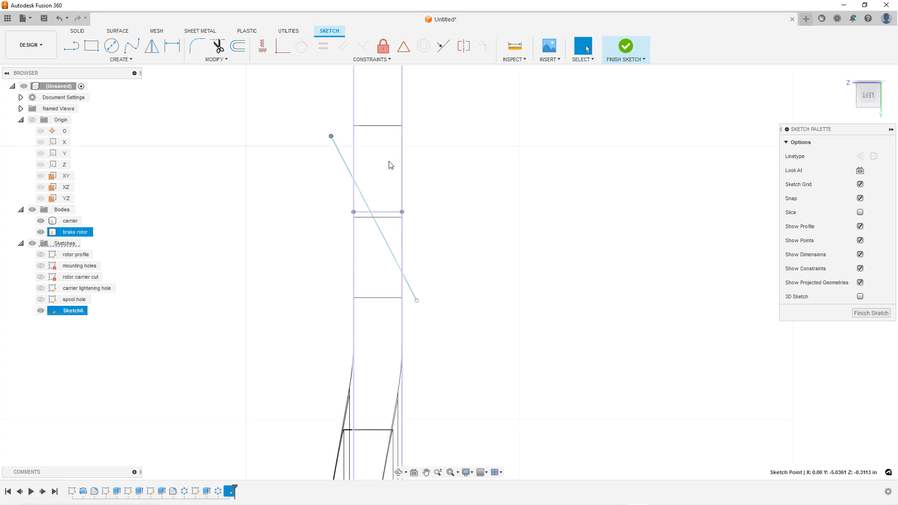
click(427, 191)
shift+middle_drag(427, 190, 422, 214)
scroll(429, 220, down, 3)
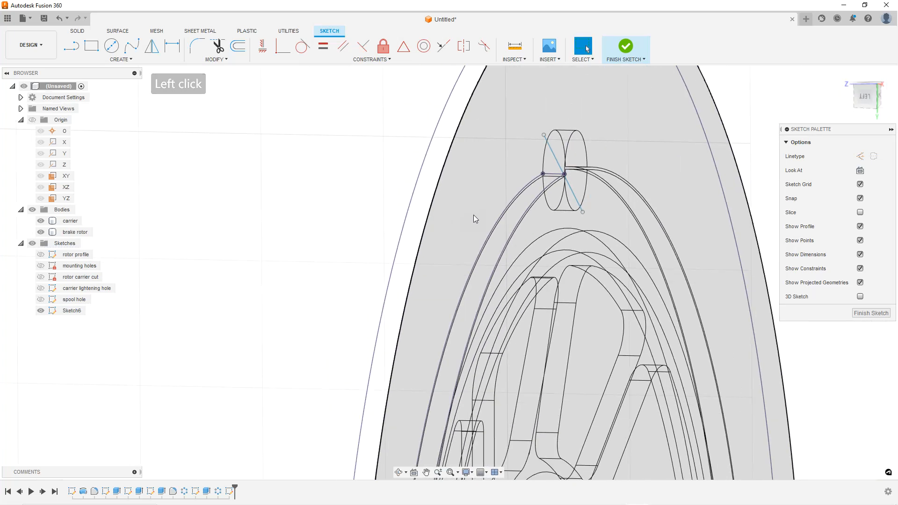
scroll(565, 148, up, 5)
key(Escape)
key(Escape)
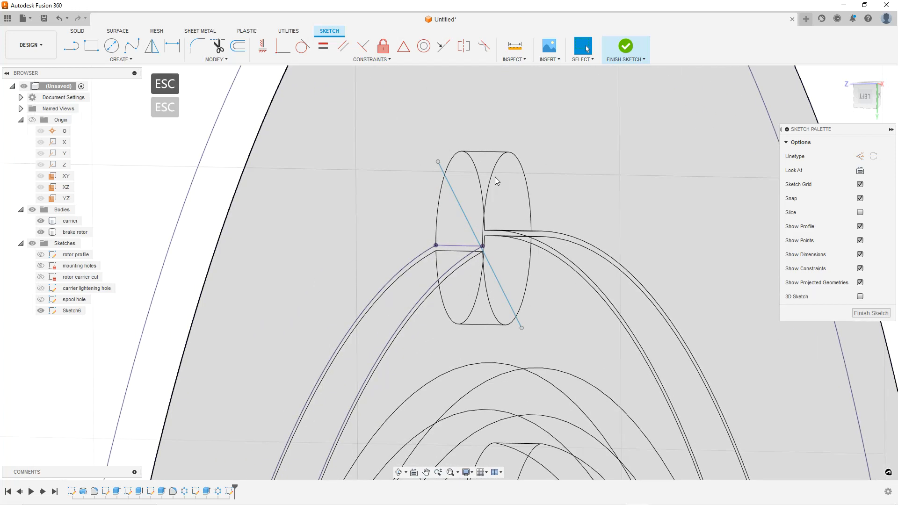
scroll(473, 190, down, 4)
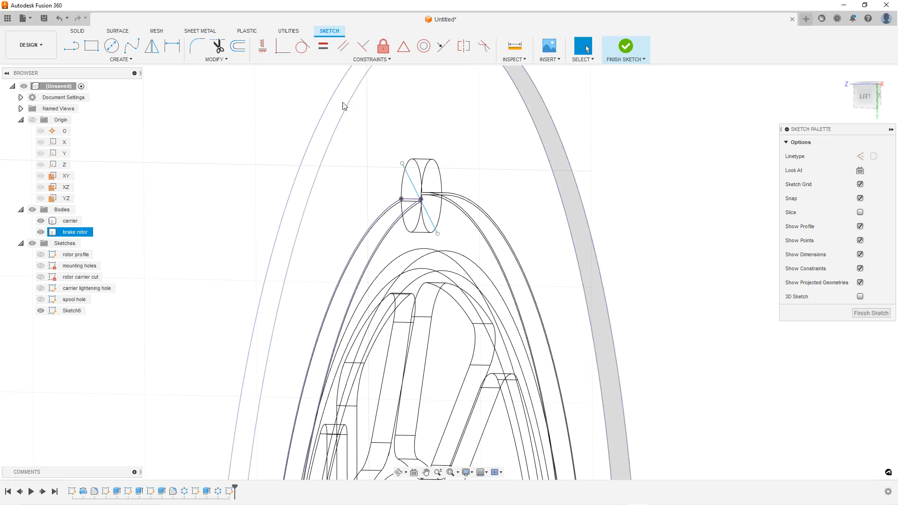
mouse_move(369, 171)
shift+middle_down()
mouse_move(391, 168)
mouse_move(367, 169)
shift+middle_up()
scroll(452, 167, up, 4)
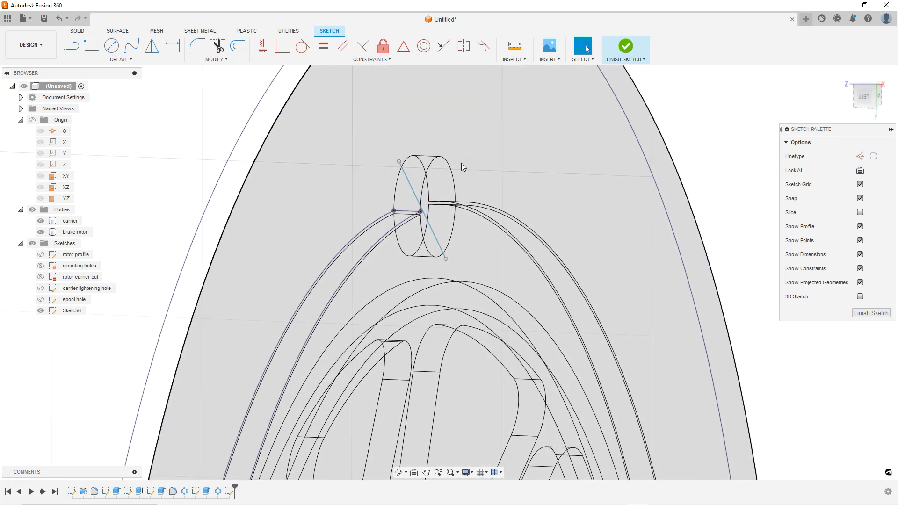
scroll(436, 157, up, 1)
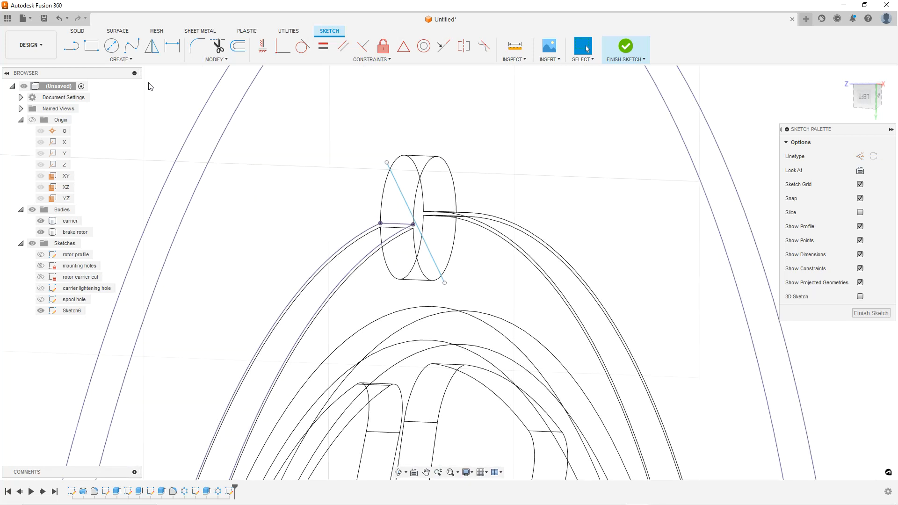
Include the notch cylinder's 3D geometry into the sketch
click(121, 59)
click(108, 214)
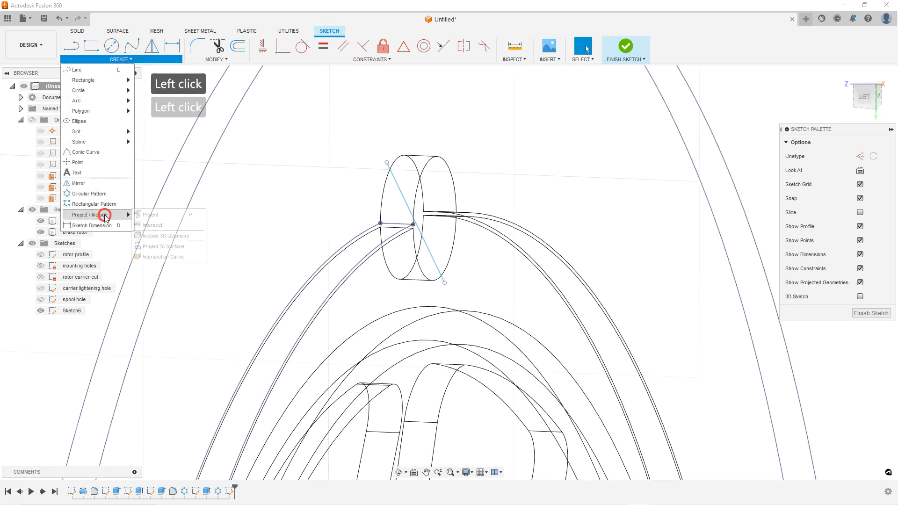
click(156, 234)
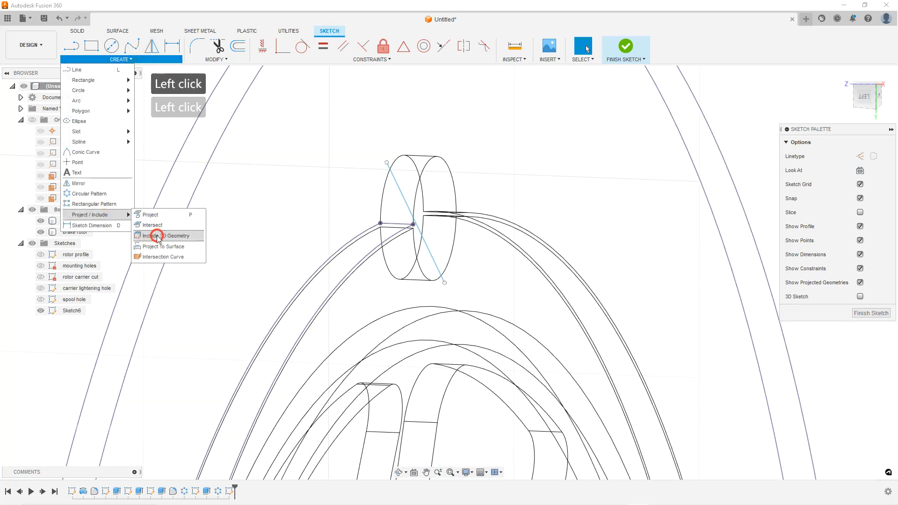
click(433, 186)
click(433, 229)
click(520, 244)
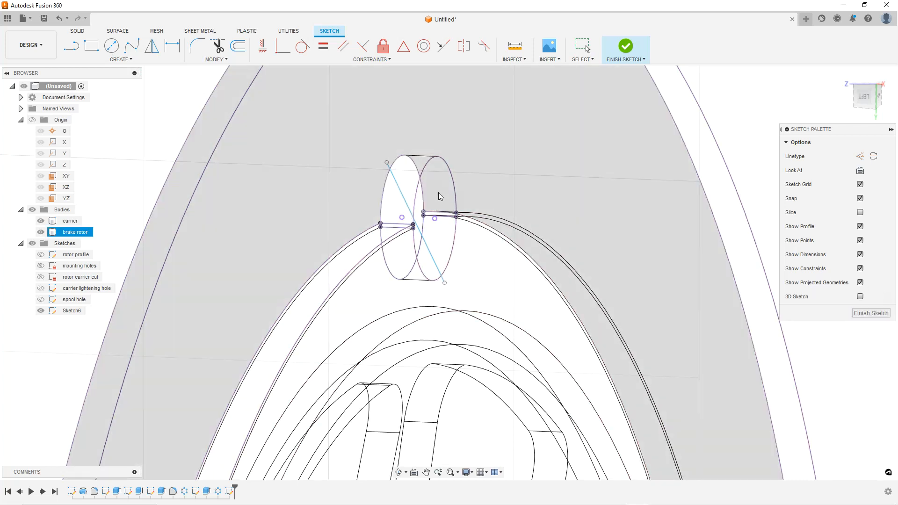
Orbit and zoom around the notch to inspect the sketch geometry from several angles
shift+middle_drag(438, 192, 354, 219)
key(ctrl+6)
mouse_move(488, 238)
shift+middle_down()
mouse_move(456, 236)
mouse_move(425, 175)
mouse_move(471, 208)
mouse_move(447, 161)
mouse_move(464, 159)
mouse_move(464, 171)
mouse_move(423, 189)
mouse_move(421, 160)
mouse_move(407, 155)
shift+middle_up()
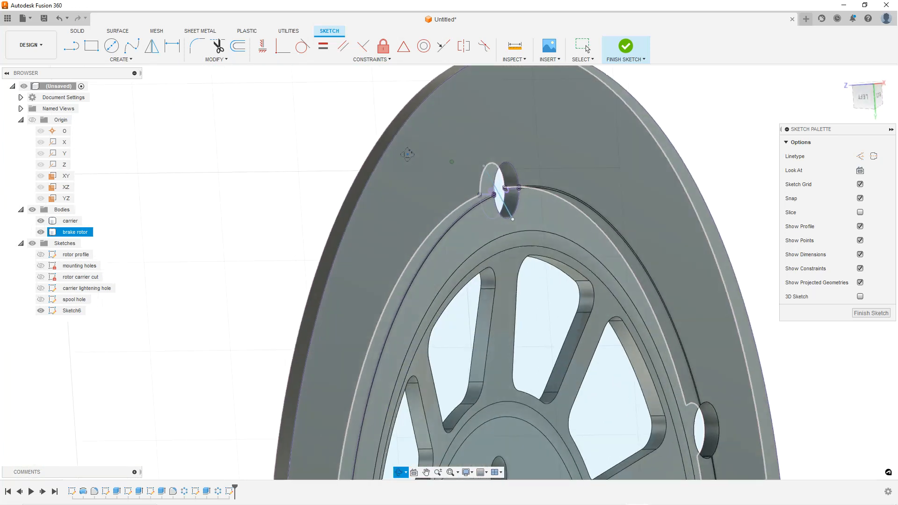
scroll(509, 171, up, 5)
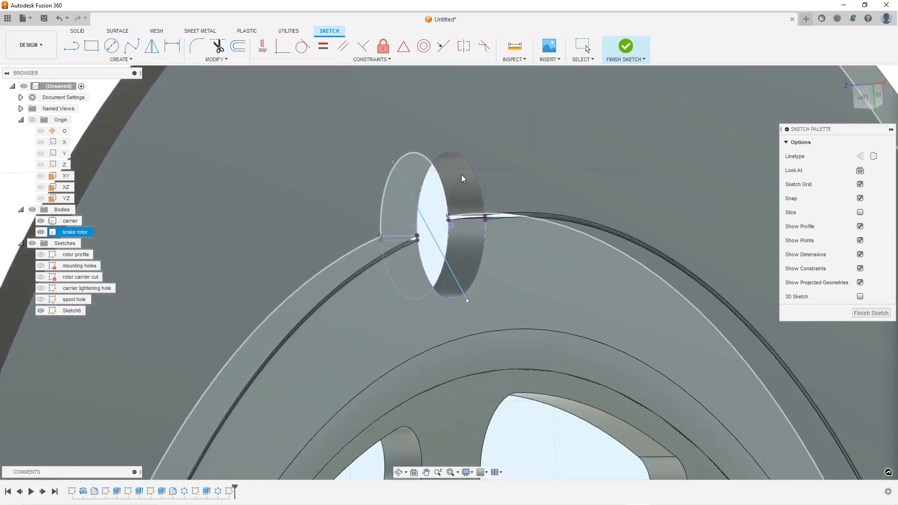
shift+middle_drag(479, 205, 482, 210)
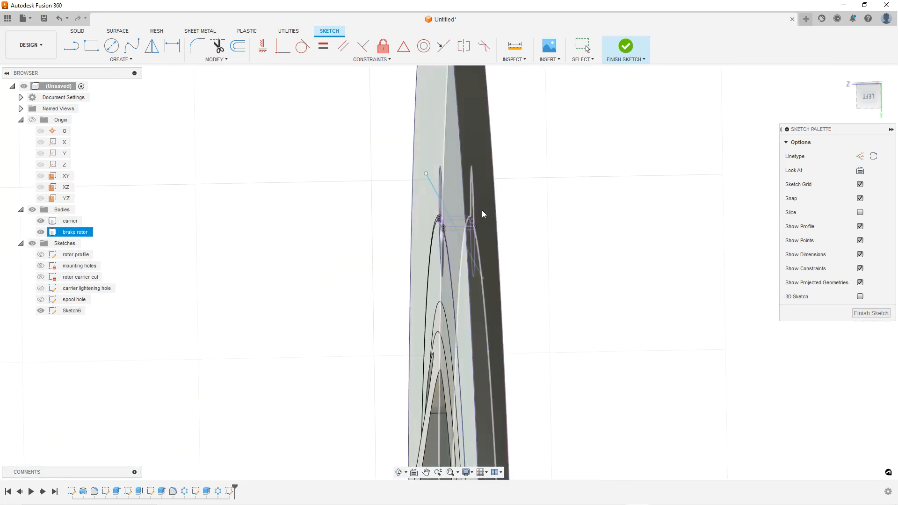
key(ctrl+7)
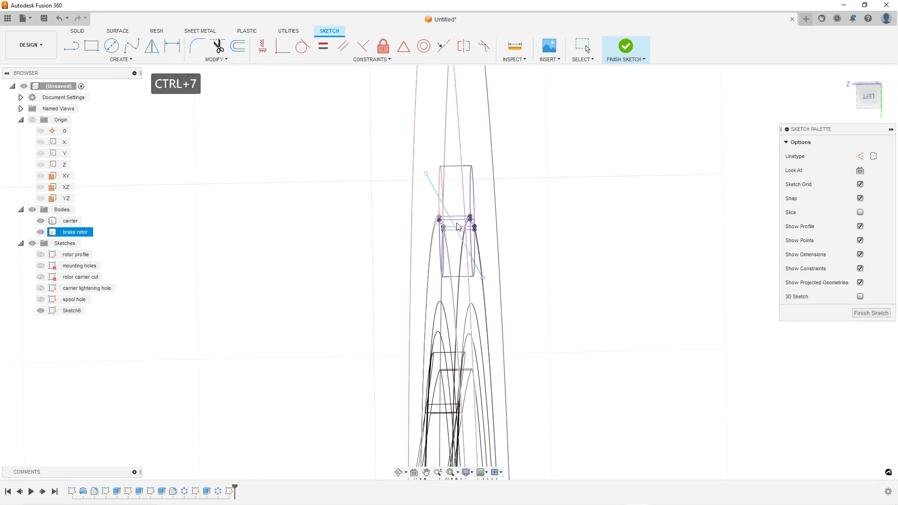
Reattach the diagonal line's endpoints to the upper-left and lower-right corners of the projected notch edges
click(868, 97)
scroll(474, 213, up, 3)
scroll(452, 203, up, 2)
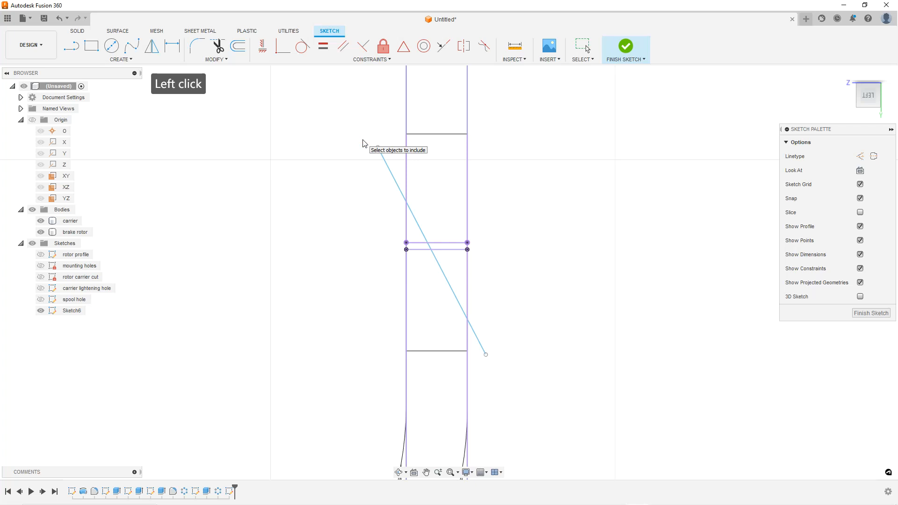
key(Escape)
key(Escape)
key(Escape)
drag(378, 148, 406, 134)
click(406, 138)
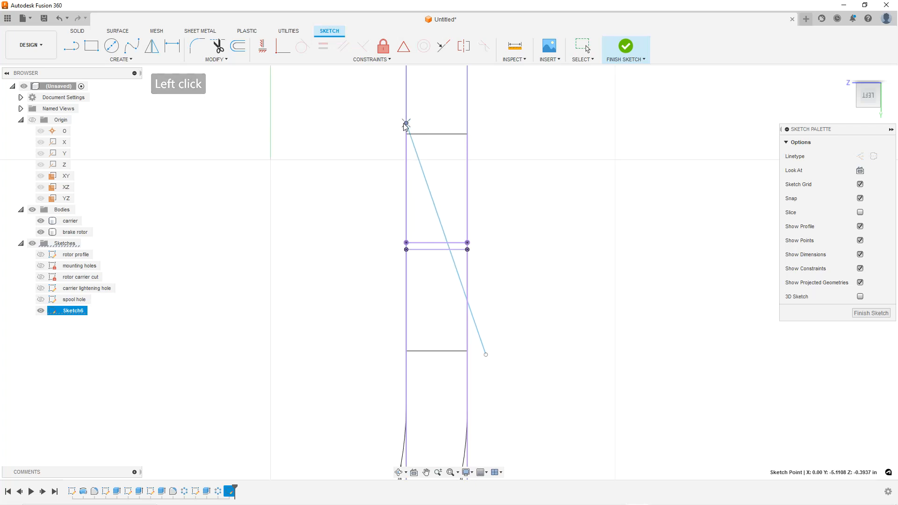
click(484, 297)
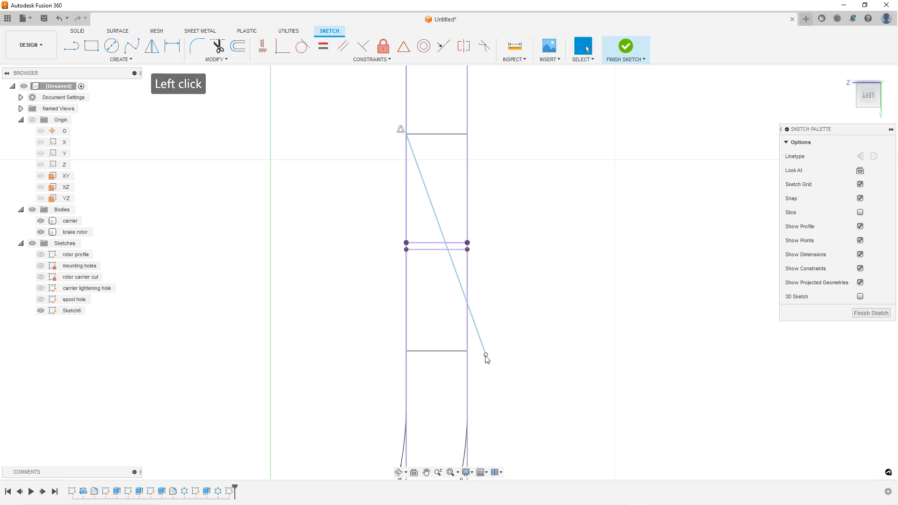
drag(482, 342, 468, 352)
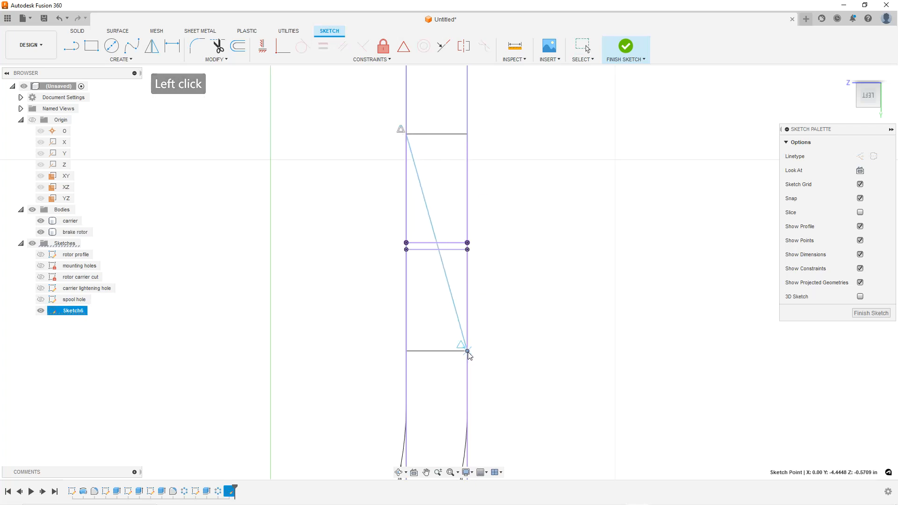
click(529, 355)
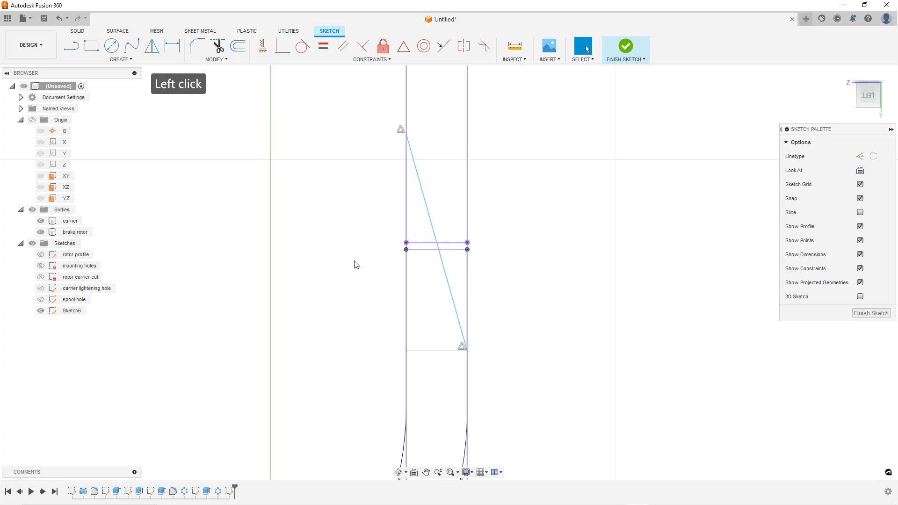
Convert the diagonal line into a construction line
click(427, 206)
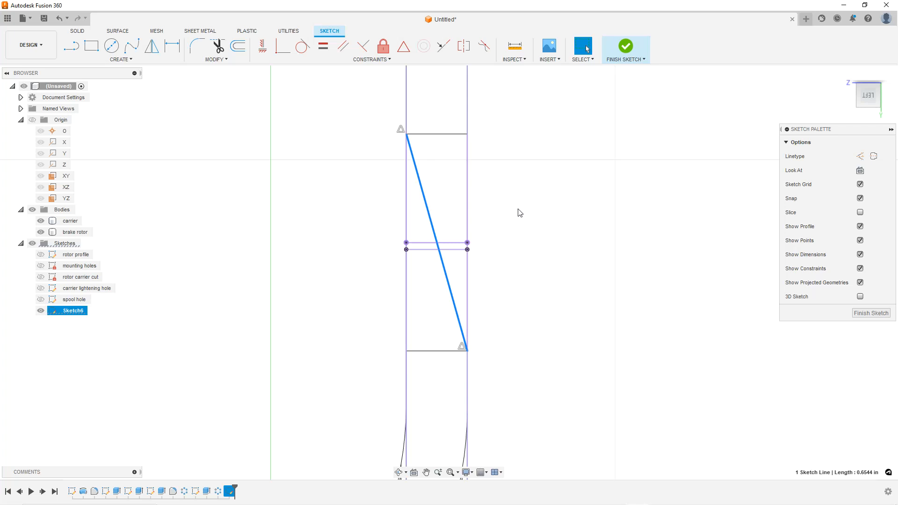
click(860, 157)
click(507, 230)
scroll(519, 241, down, 4)
scroll(537, 231, up, 3)
Draw a closed U-shaped line profile wrapping over the top of the rim notch
click(70, 45)
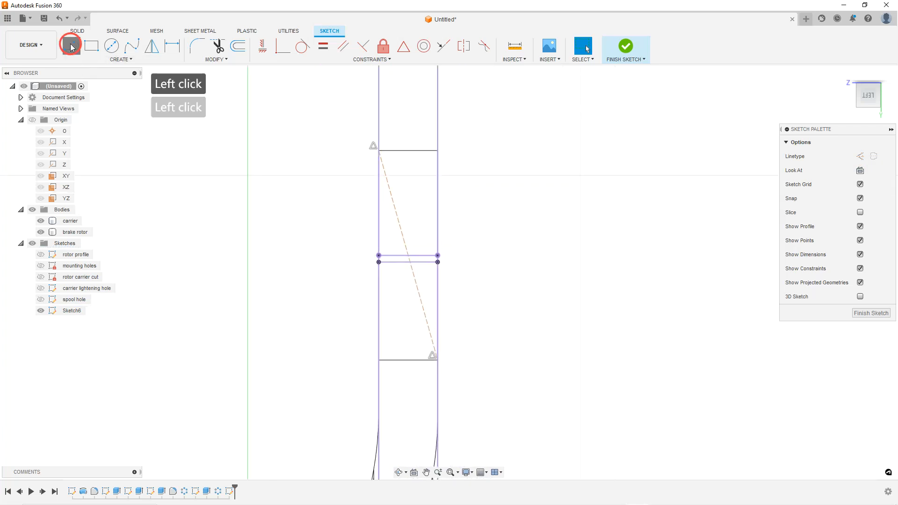
scroll(461, 152, up, 3)
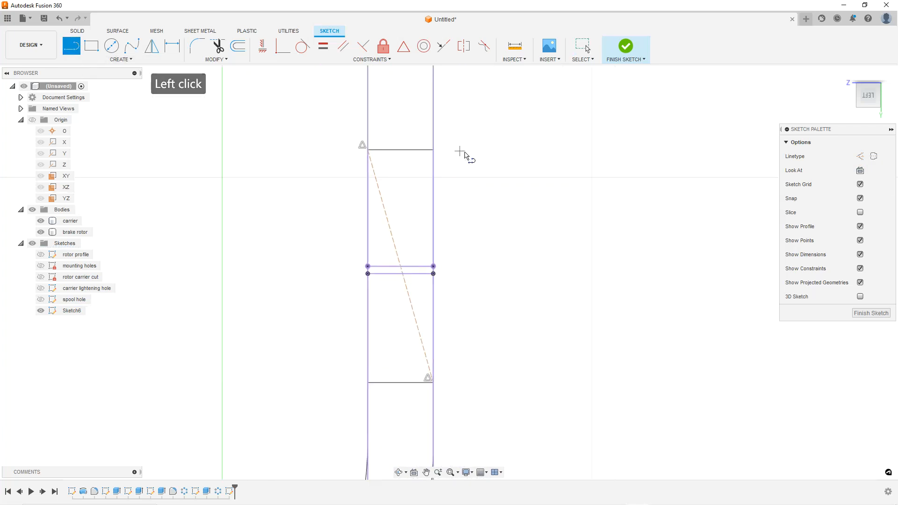
click(344, 105)
click(343, 150)
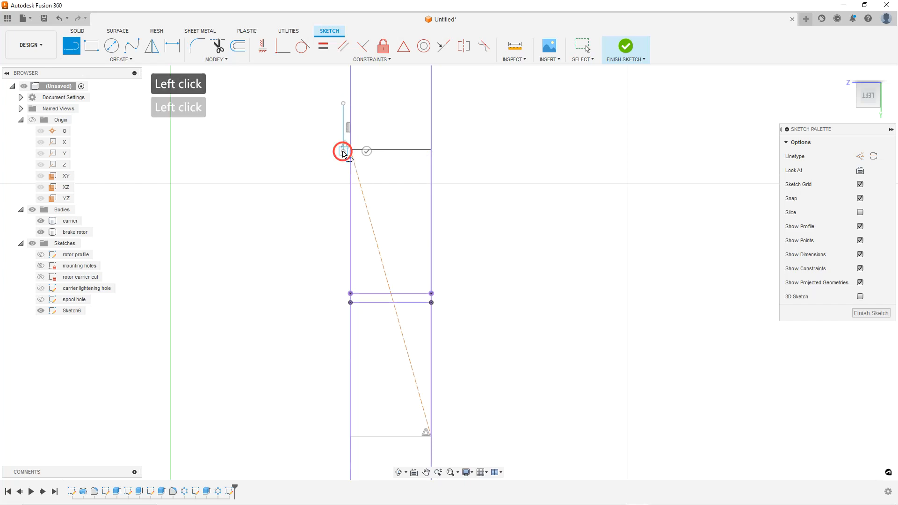
click(434, 151)
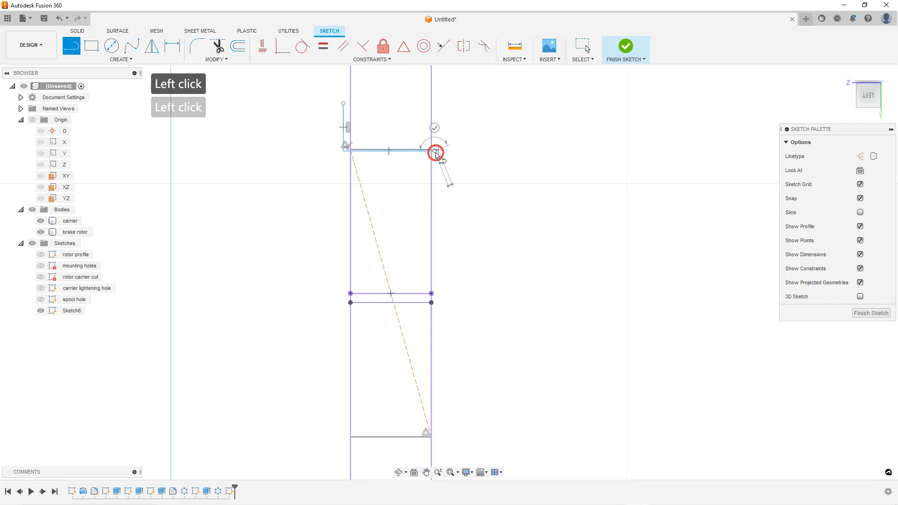
click(436, 105)
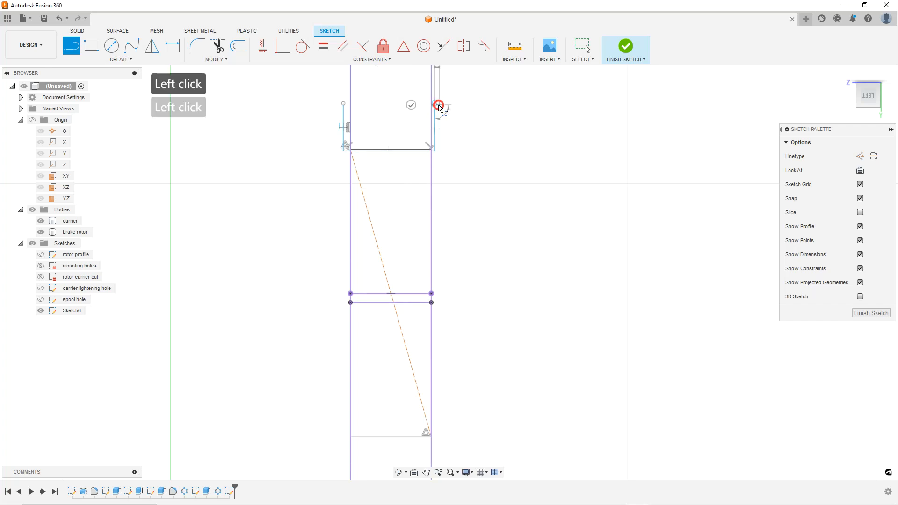
click(465, 105)
click(466, 177)
click(318, 177)
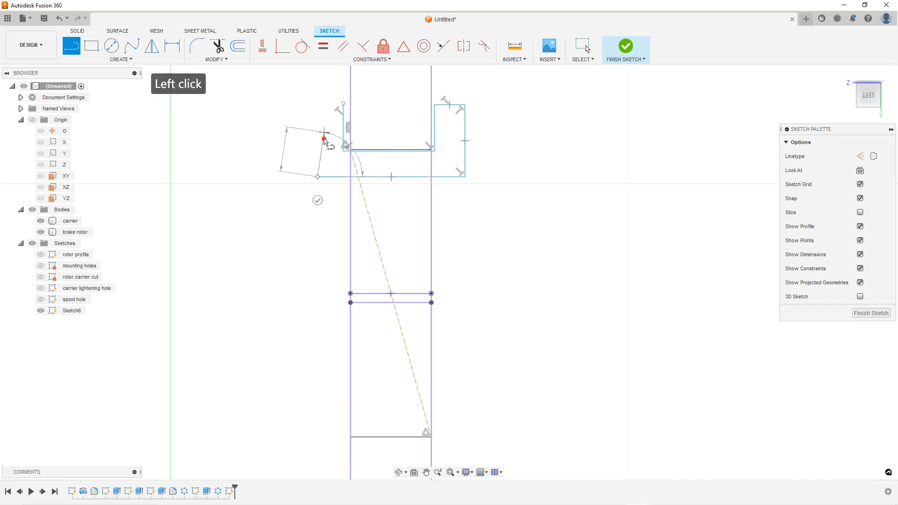
click(318, 104)
click(343, 106)
key(Escape)
Constrain the profile's tilted upper-left line to be horizontal
scroll(401, 132, up, 3)
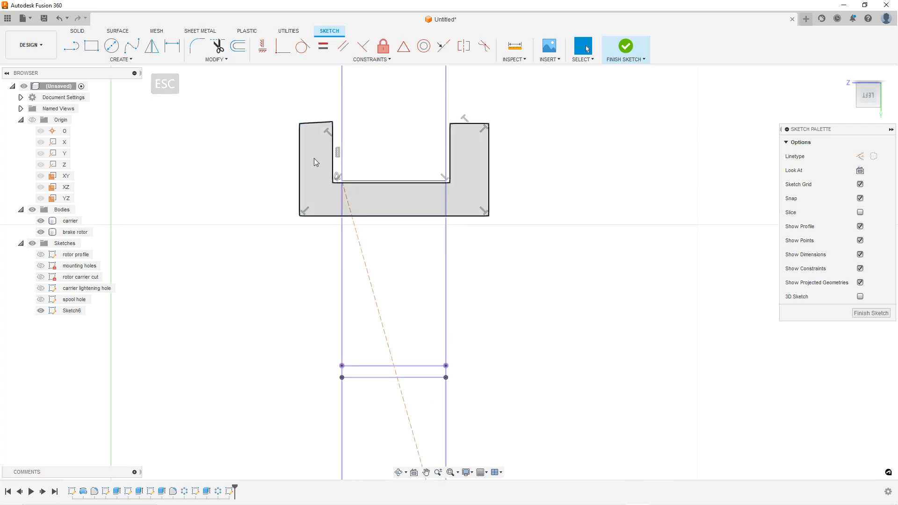
scroll(374, 88, up, 2)
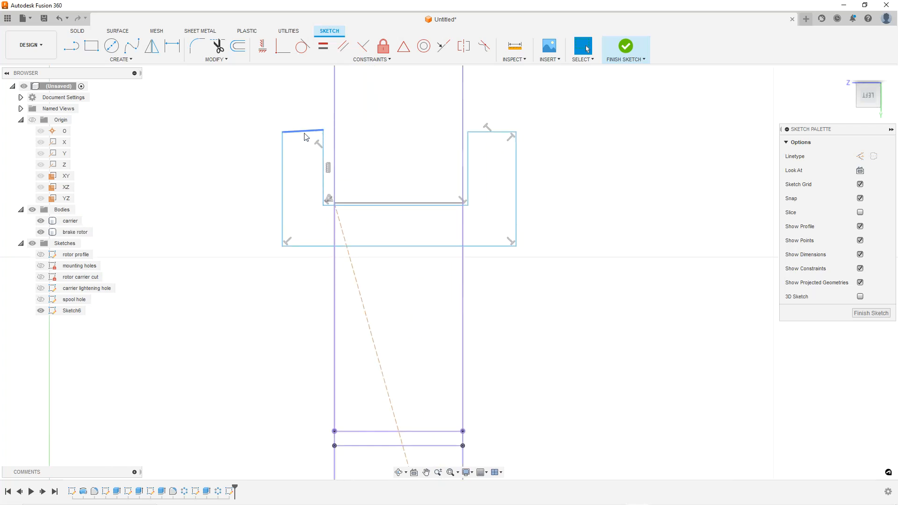
click(306, 136)
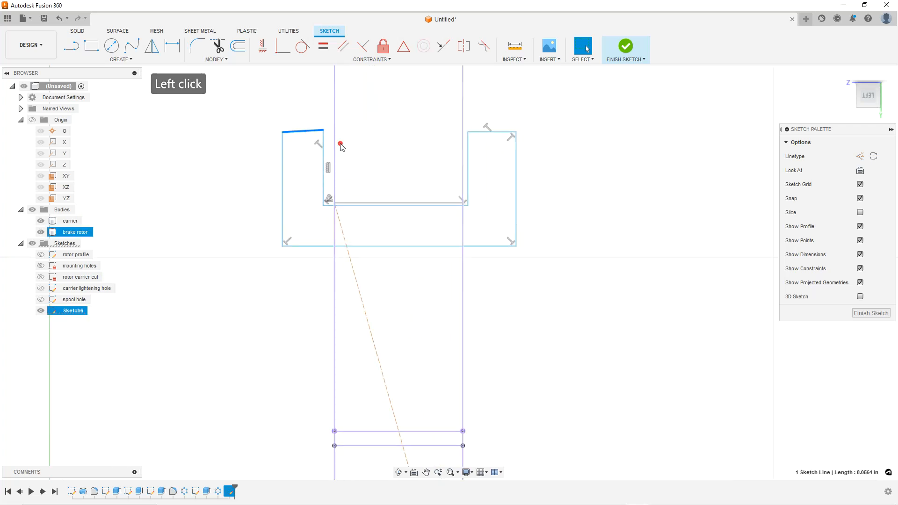
click(264, 48)
Dimension the gap between the profile's left inner edge and the rim edge as 0.005 in
scroll(391, 114, up, 2)
key(Escape)
key(Escape)
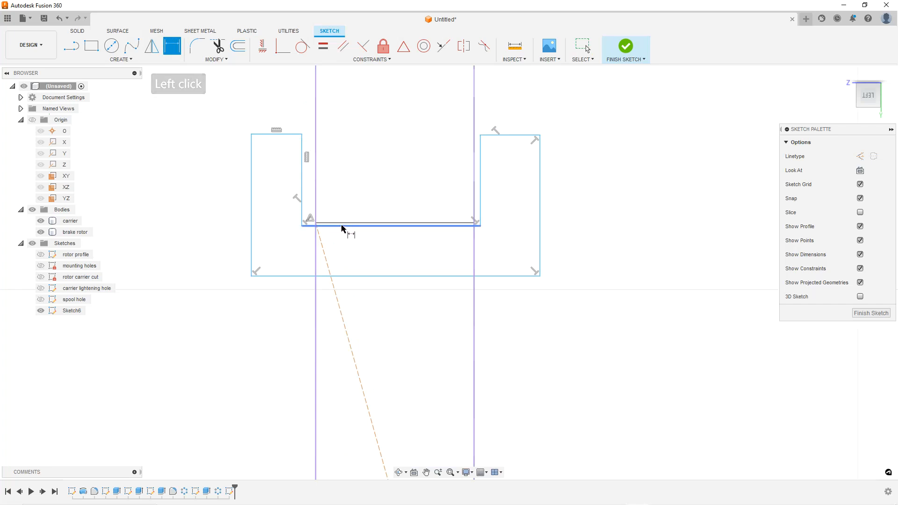
click(316, 199)
click(302, 186)
click(265, 107)
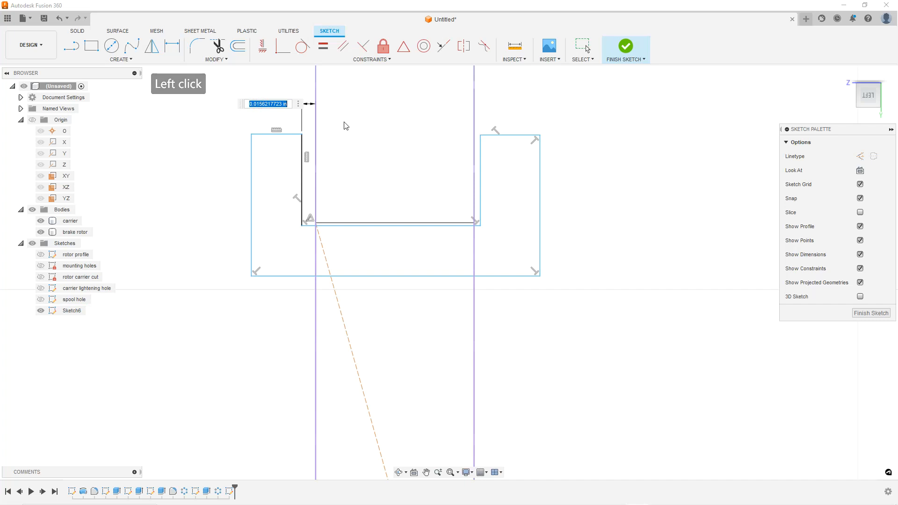
text(.005)
key(Return)
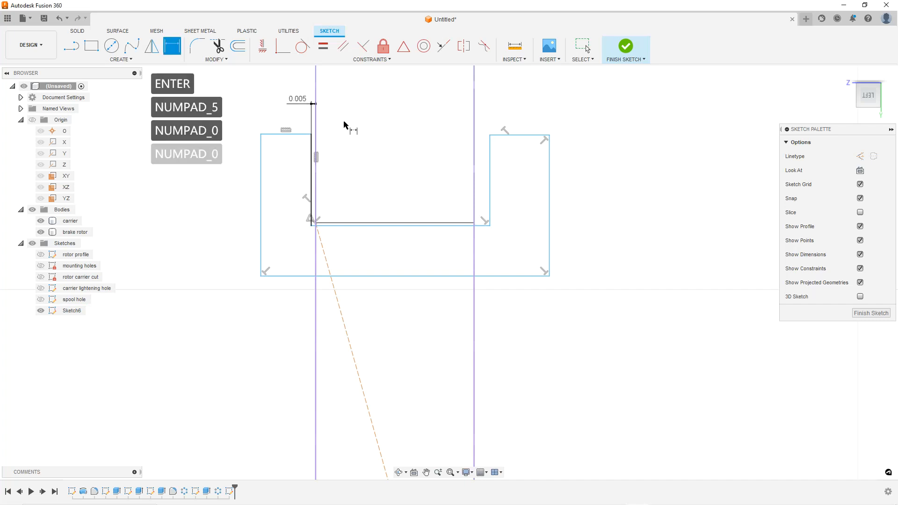
Dimension the gap between the profile's right inner edge and the rim edge as 0.005 in
click(474, 165)
click(489, 159)
click(485, 113)
text(.005)
key(Return)
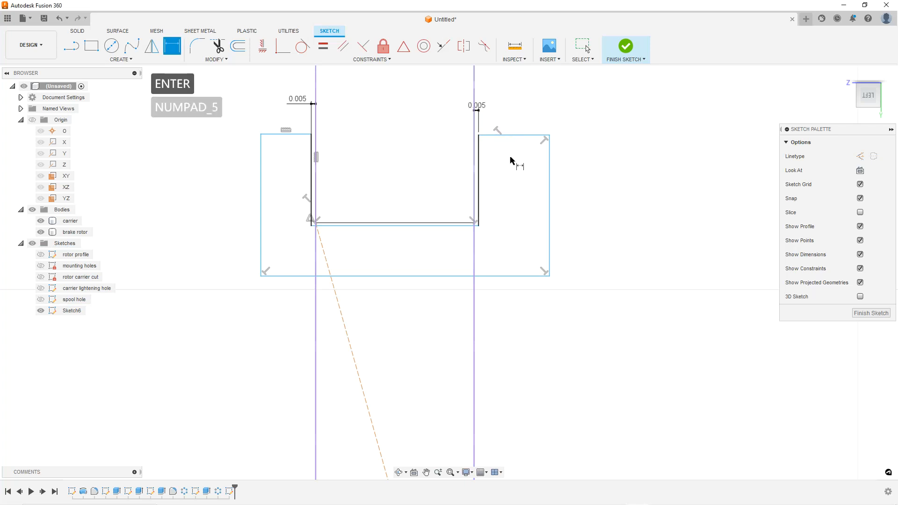
Dimension the profile's overall width and set it to 8 mm
click(550, 240)
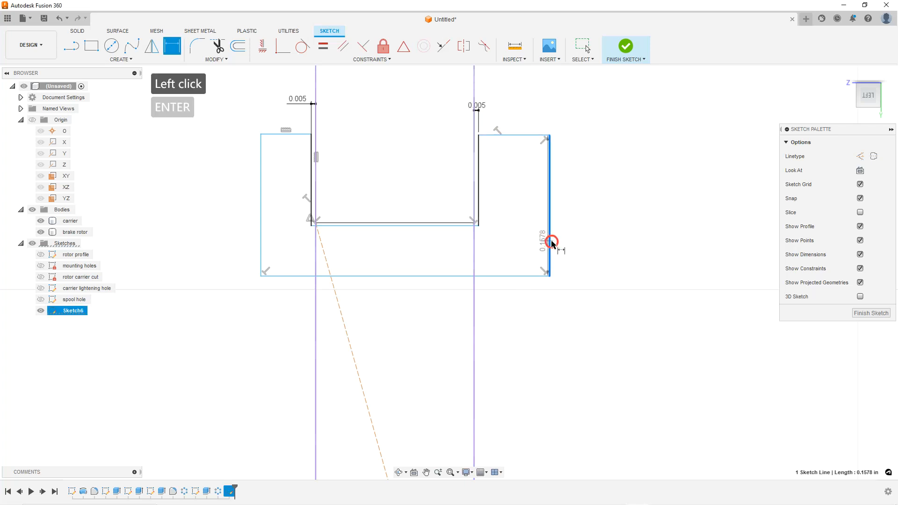
click(261, 237)
click(167, 195)
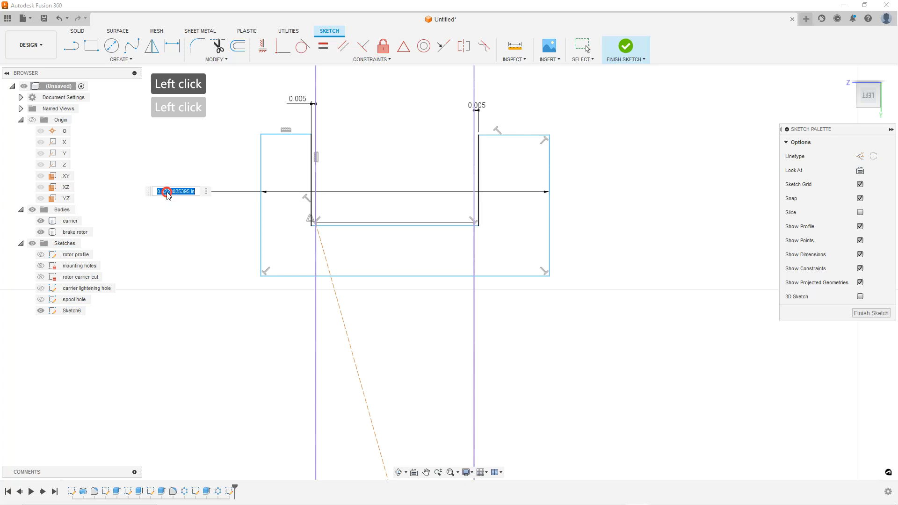
text(10mm)
key(Return)
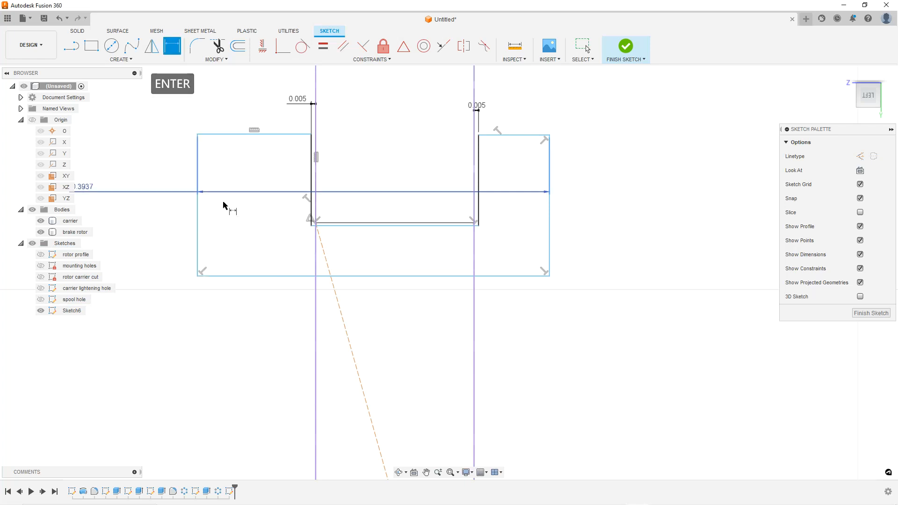
scroll(515, 267, down, 4)
scroll(512, 260, up, 4)
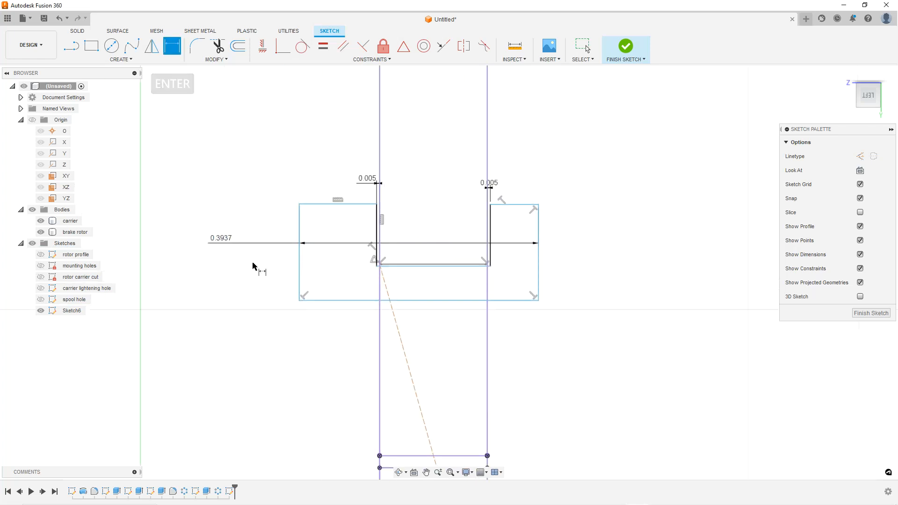
double_click(223, 239)
text(8m)
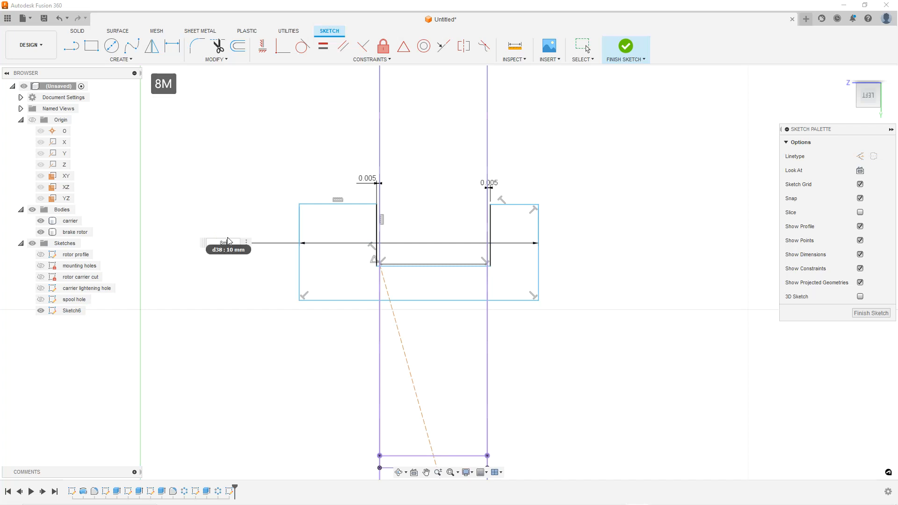
text(m)
key(Return)
scroll(458, 236, up, 3)
key(Escape)
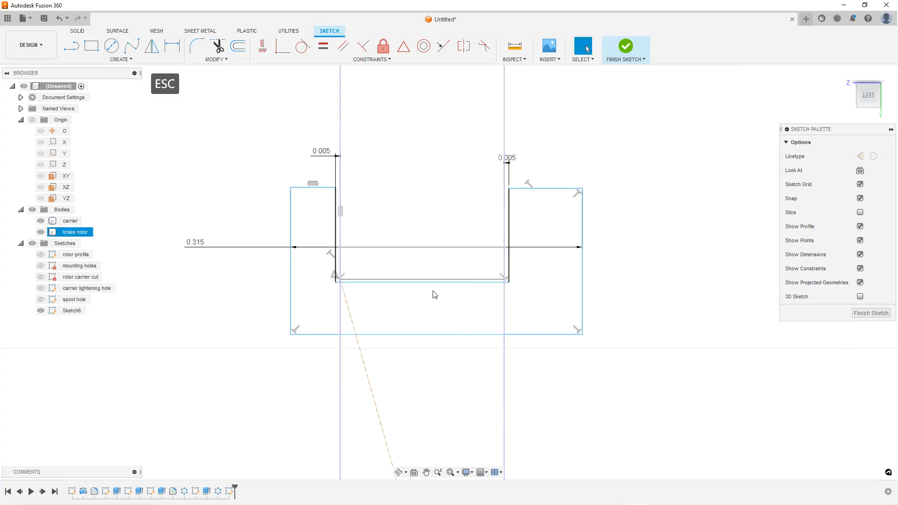
scroll(422, 281, down, 8)
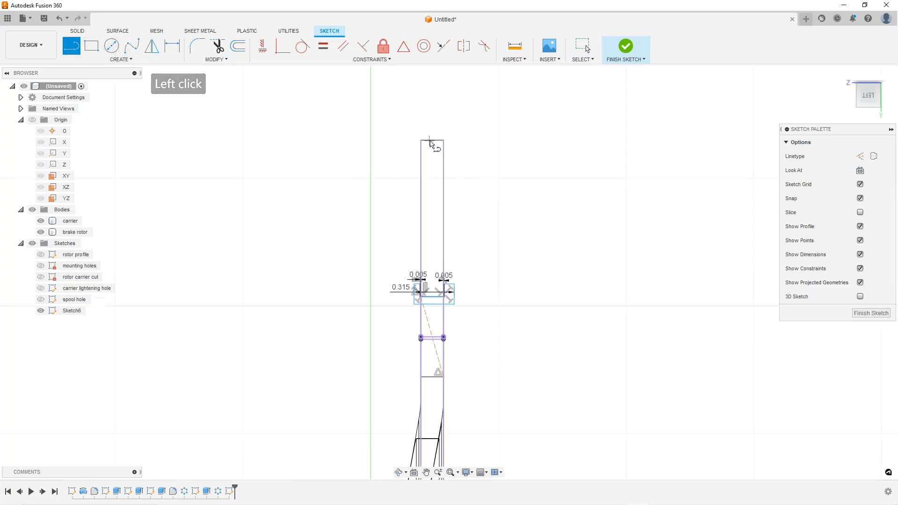
scroll(468, 159, up, 2)
key(Escape)
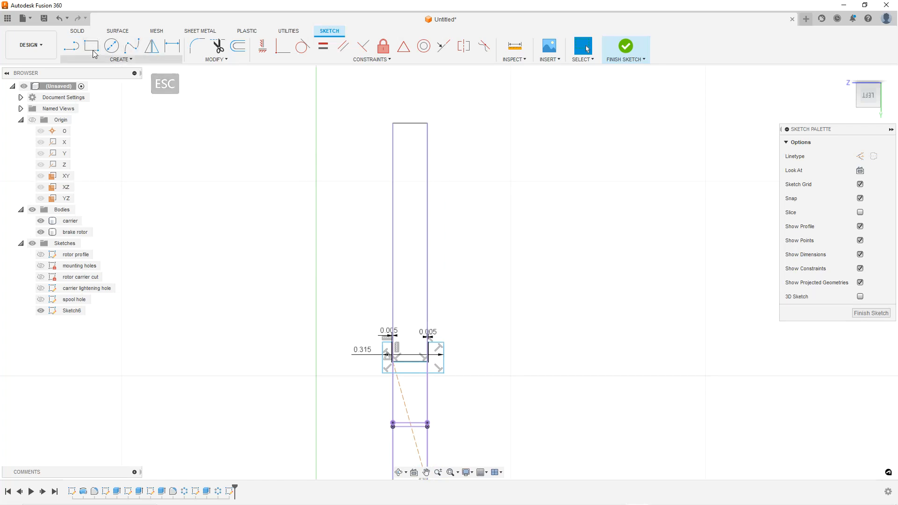
click(119, 60)
mouse_move(107, 215)
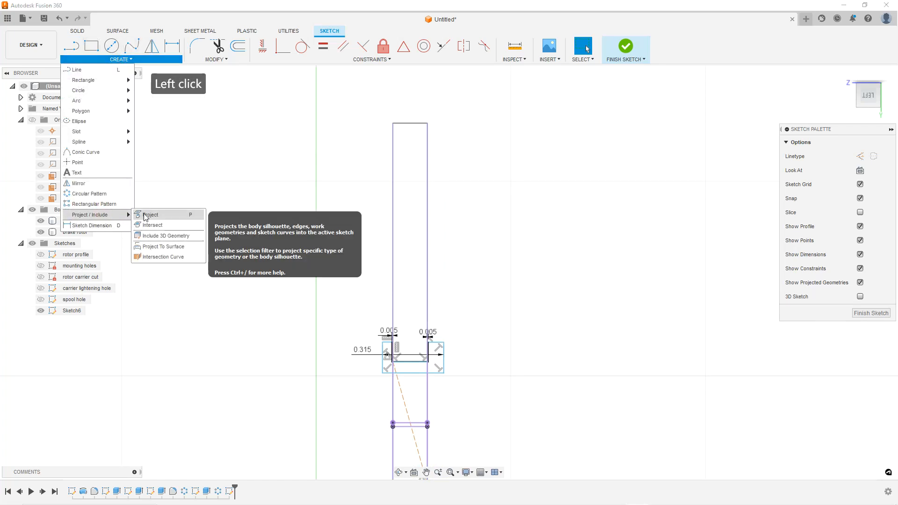
click(162, 235)
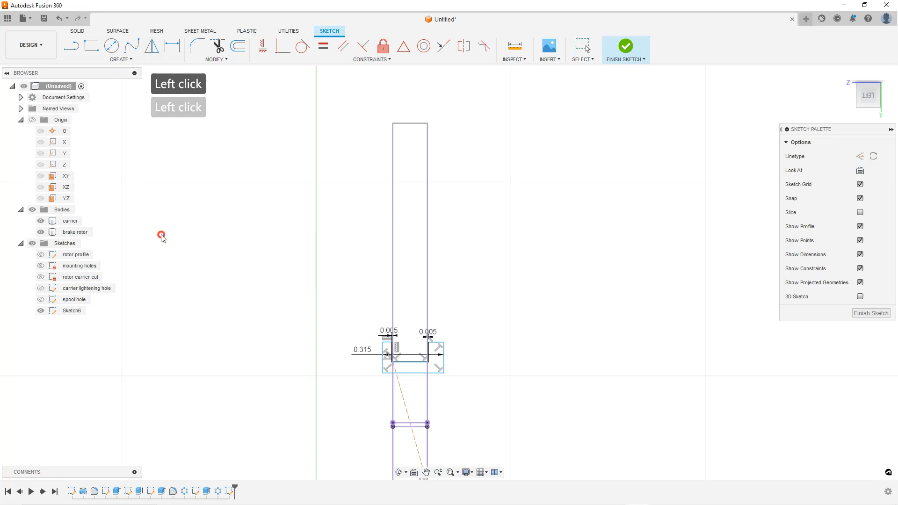
Orbit and zoom around the notch to inspect the new profile against the rotor and carrier bodies
scroll(448, 290, down, 2)
shift+middle_drag(448, 288, 422, 285)
scroll(466, 306, down, 2)
scroll(608, 353, up, 3)
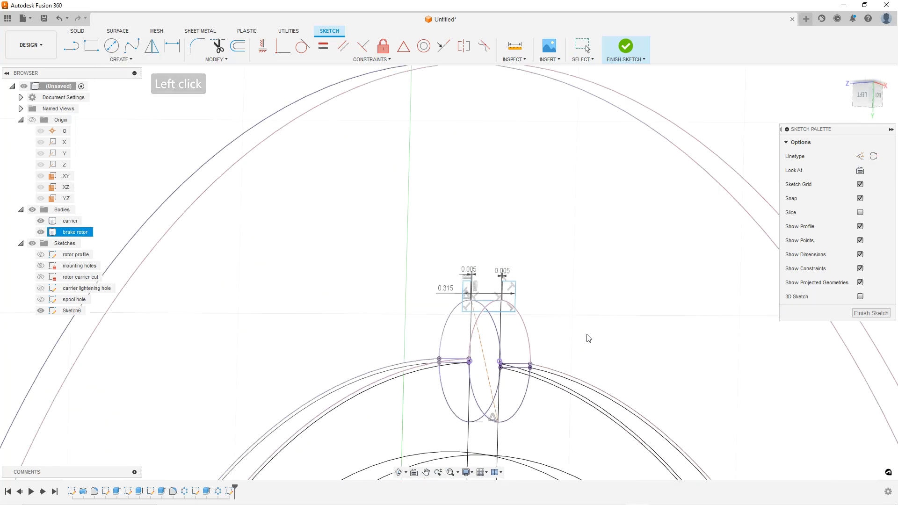
mouse_move(565, 337)
shift+middle_down()
mouse_move(528, 327)
mouse_move(536, 307)
mouse_move(537, 331)
mouse_move(509, 323)
mouse_move(490, 334)
shift+middle_up()
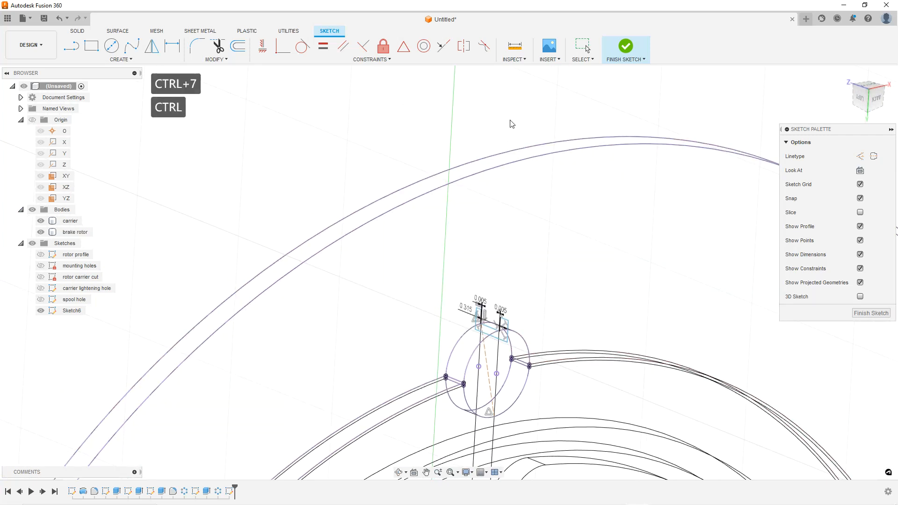
key(ctrl+6)
click(521, 172)
scroll(538, 187, down, 3)
scroll(526, 327, up, 6)
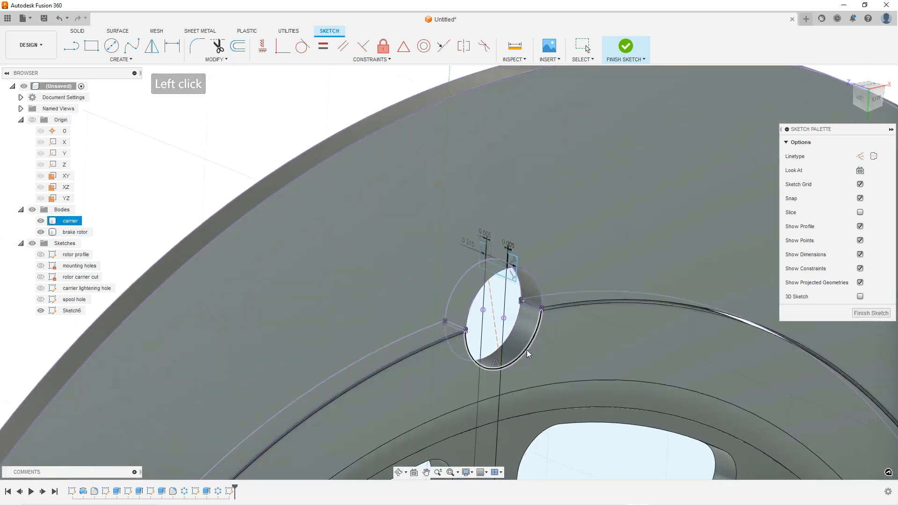
shift+middle_drag(519, 289, 519, 245)
click(519, 245)
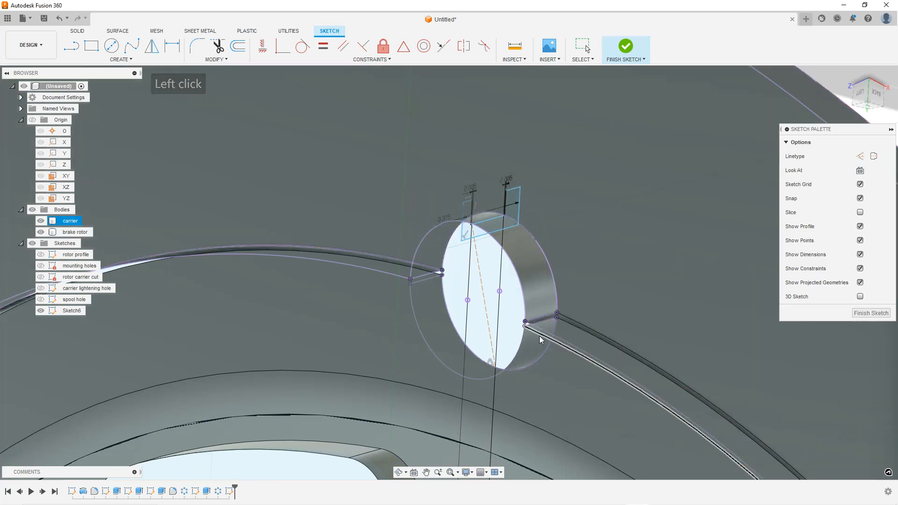
click(589, 339)
scroll(582, 328, down, 5)
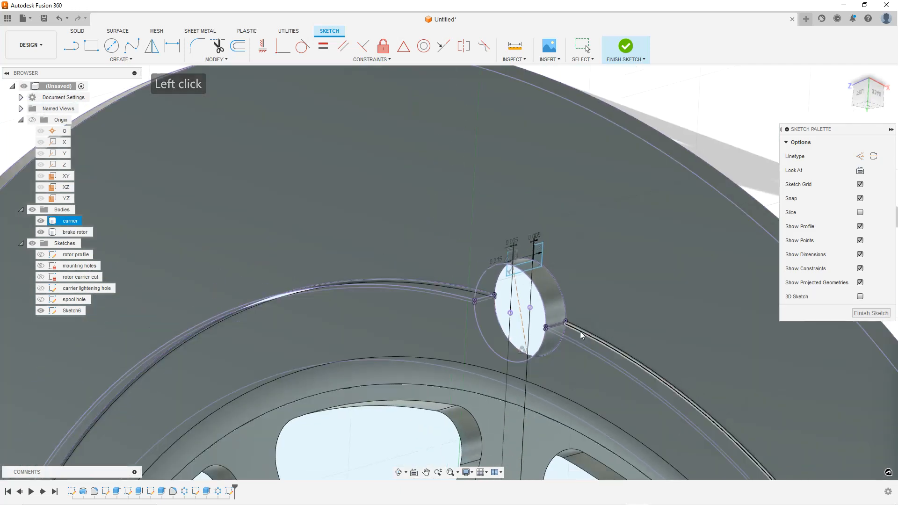
key(Escape)
key(Escape)
shift+middle_drag(521, 241, 502, 229)
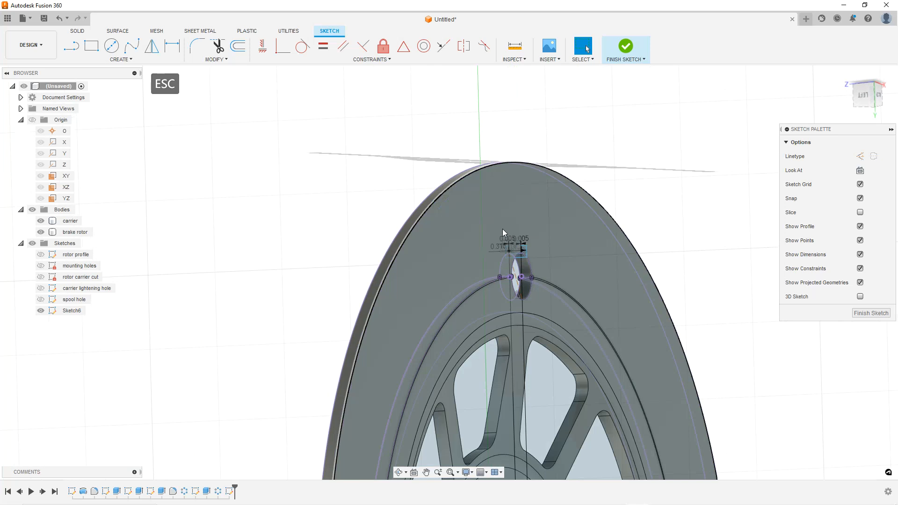
Examine the notch profile against the rotor rim from the left view in wireframe and shaded display
key(ctrl+7)
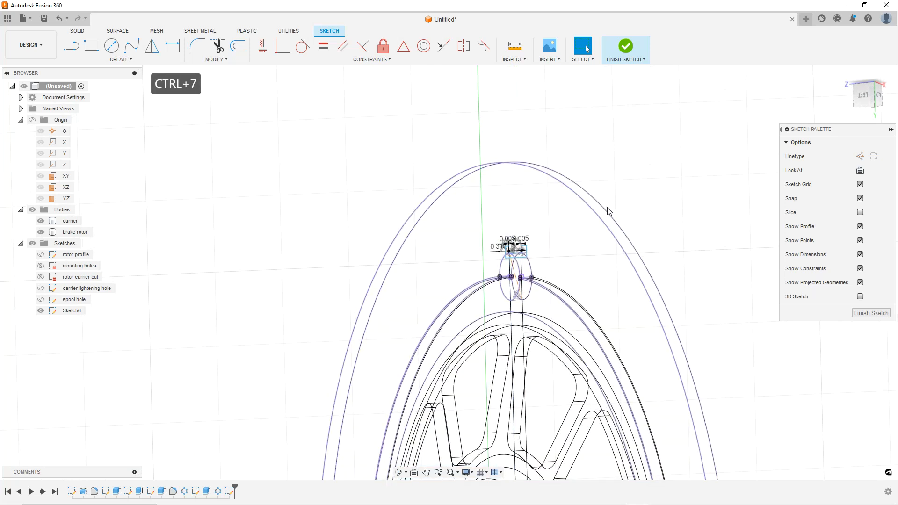
click(864, 97)
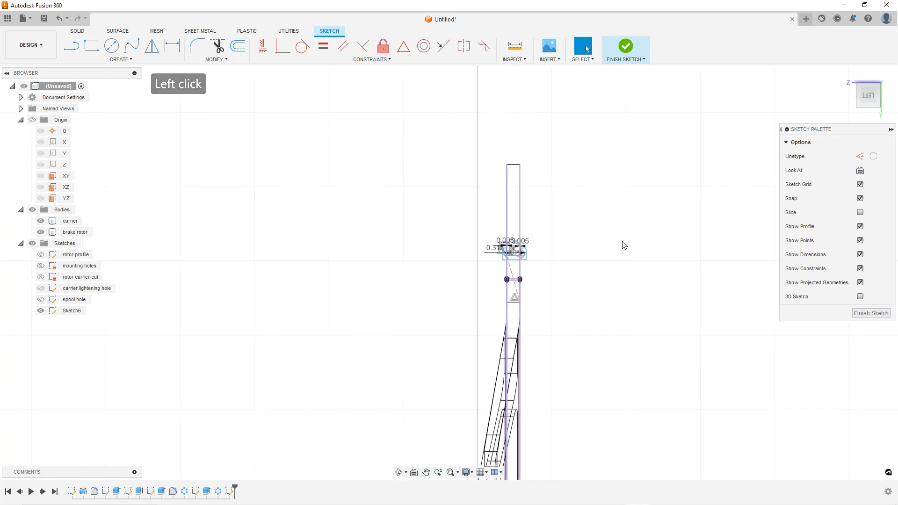
key(Escape)
scroll(496, 182, up, 6)
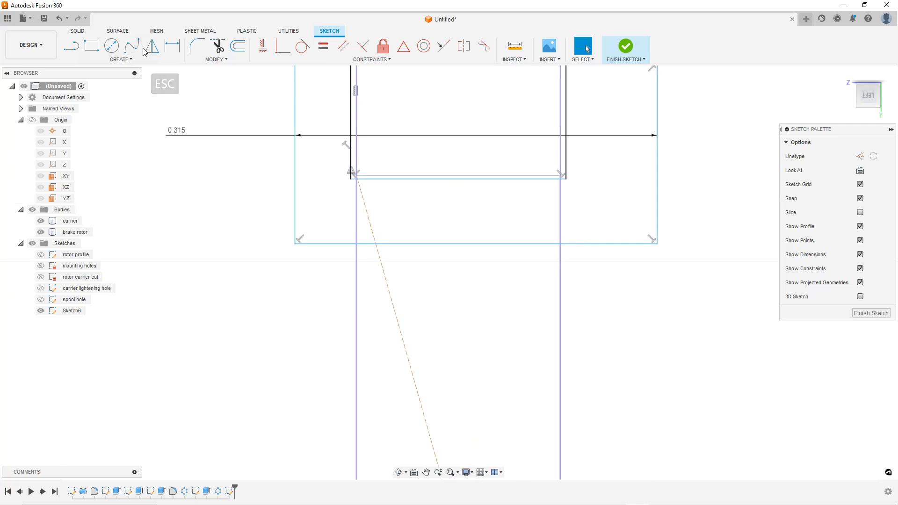
click(172, 46)
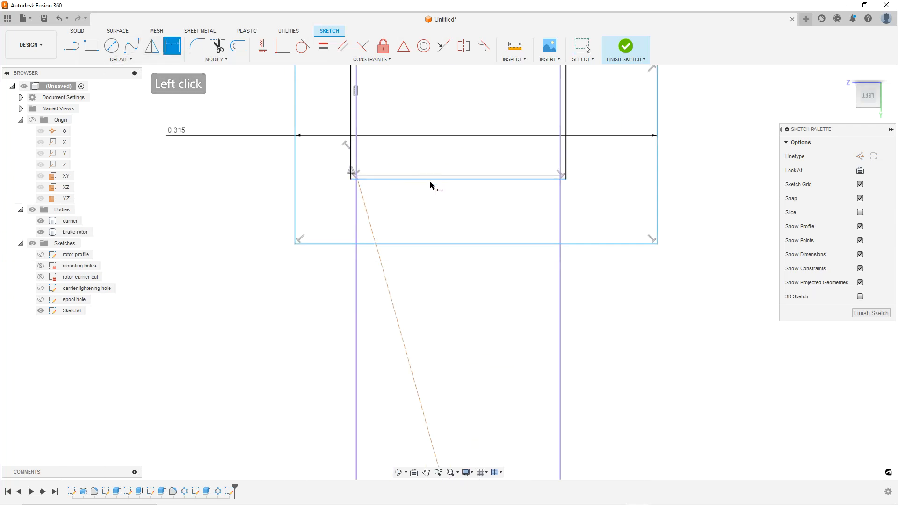
scroll(484, 202, down, 4)
scroll(512, 205, up, 4)
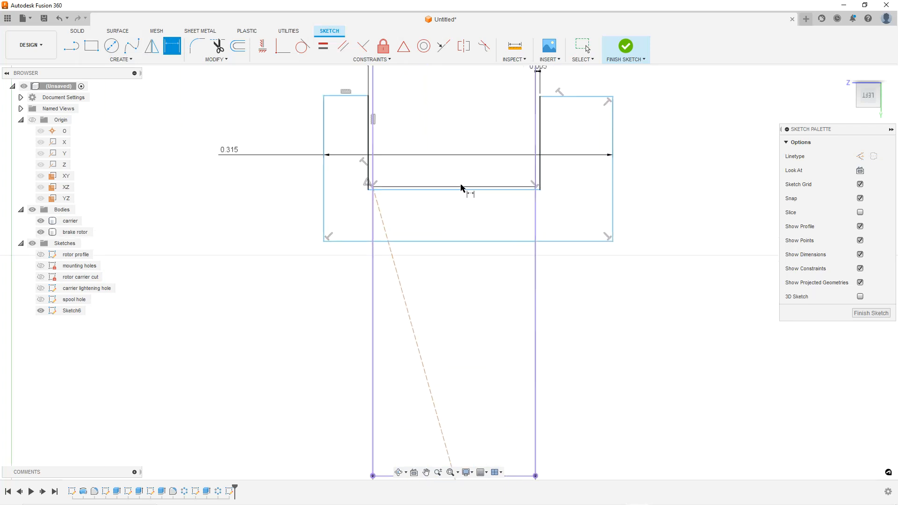
scroll(445, 203, down, 8)
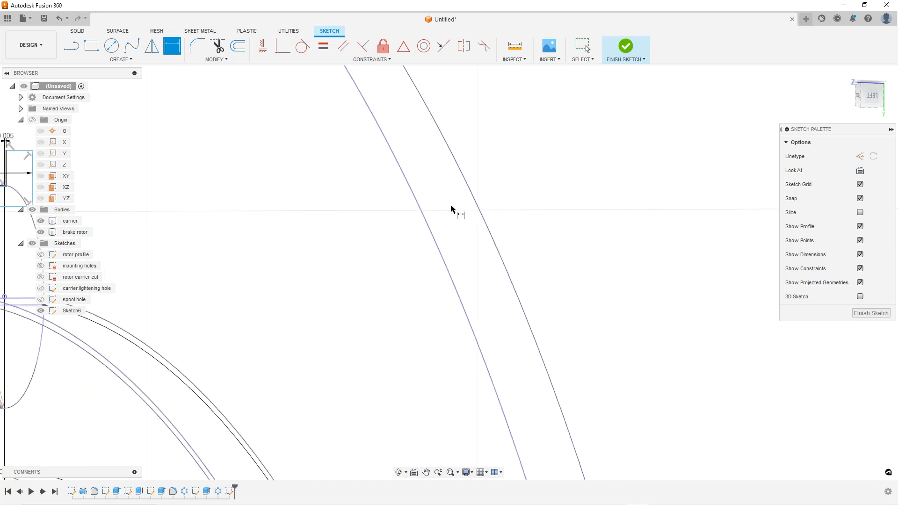
scroll(256, 216, up, 5)
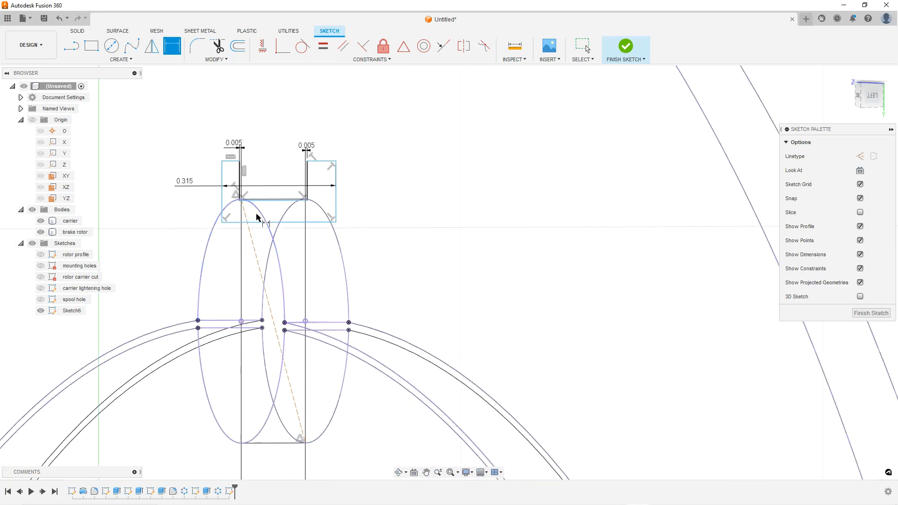
key(ctrl+7)
key(ctrl+6)
scroll(337, 210, down, 3)
scroll(279, 220, up, 5)
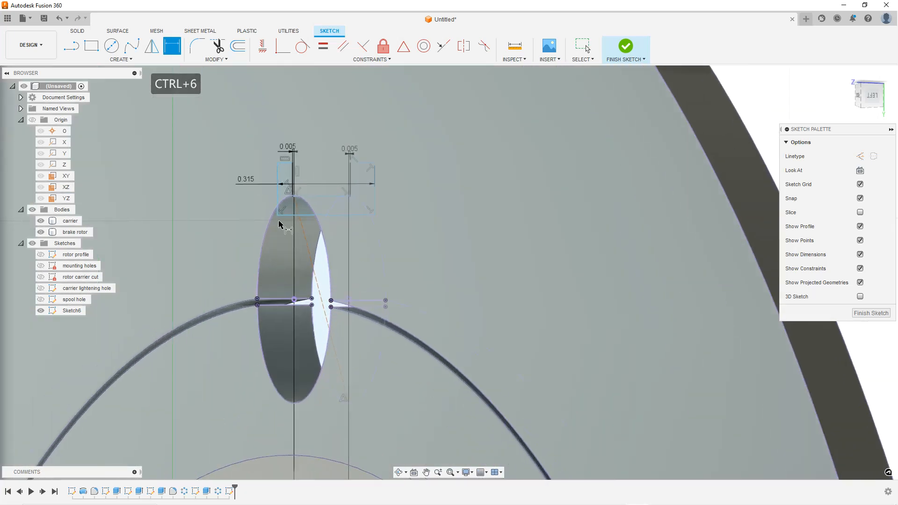
scroll(287, 192, up, 6)
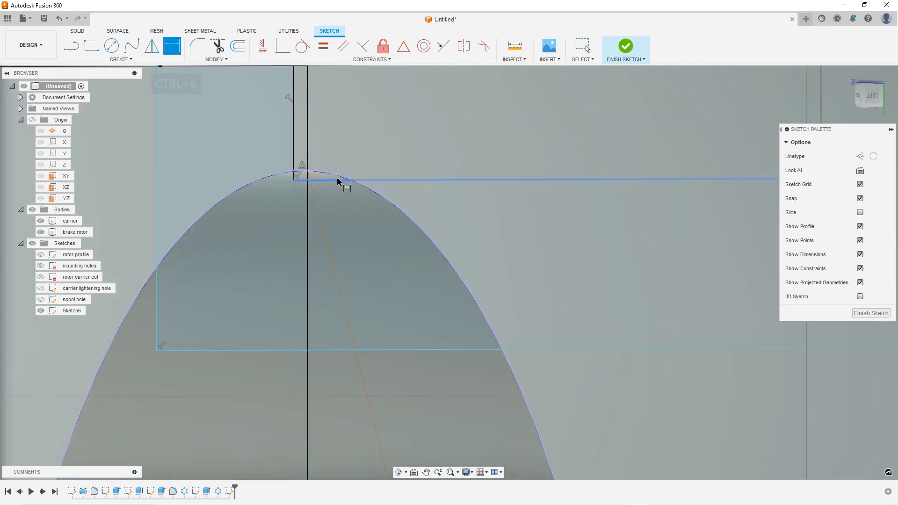
Drag the profile's bottom edge down so it sits at the top of the rotor rim's curve
mouse_move(329, 181)
mouse_down()
mouse_move(328, 230)
mouse_move(327, 200)
mouse_up()
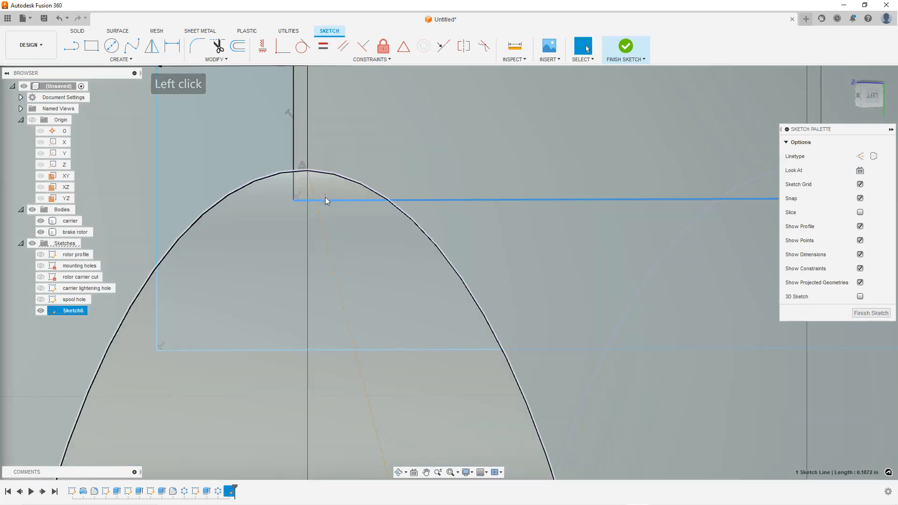
scroll(324, 200, down, 5)
mouse_move(371, 247)
shift+middle_down()
mouse_move(363, 256)
mouse_move(384, 217)
shift+middle_up()
scroll(384, 217, up, 4)
click(406, 299)
click(313, 197)
key(Escape)
key(Escape)
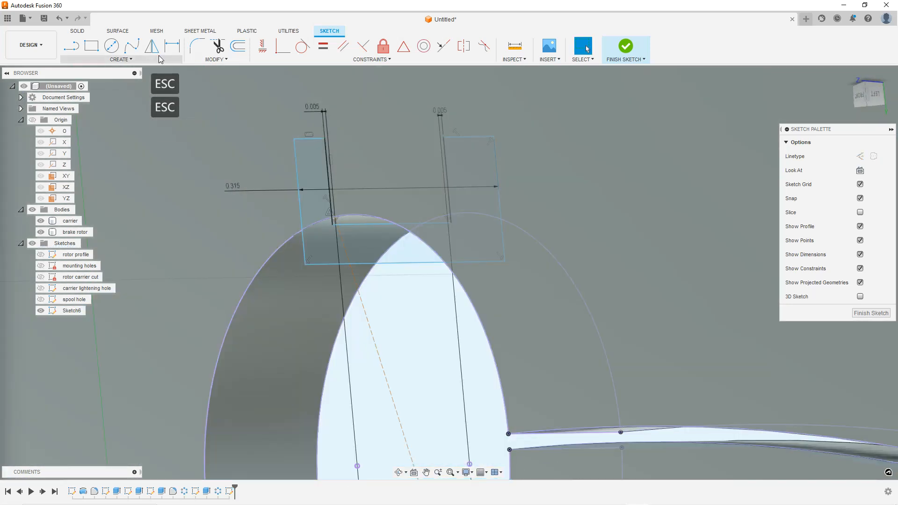
Intersect the brake rotor's notch face into the sketch with projection link kept on
click(120, 59)
click(108, 215)
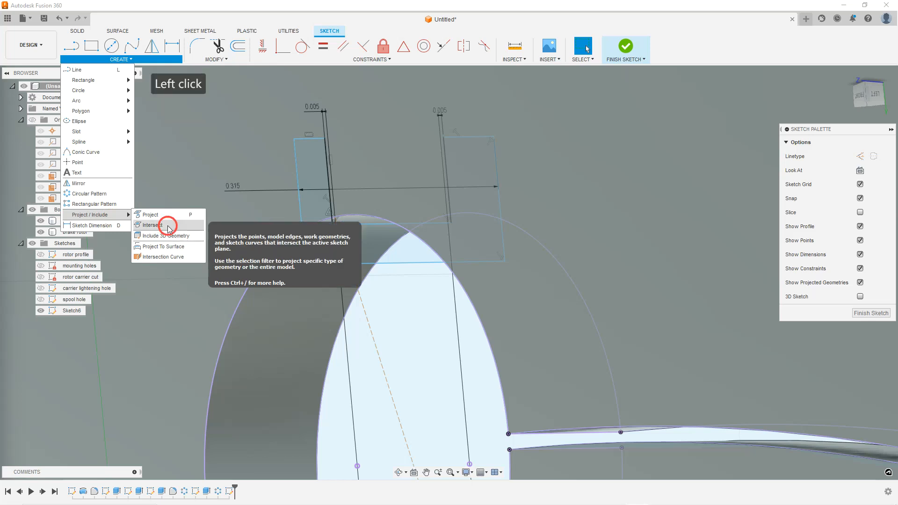
click(170, 226)
scroll(299, 298, down, 3)
click(436, 265)
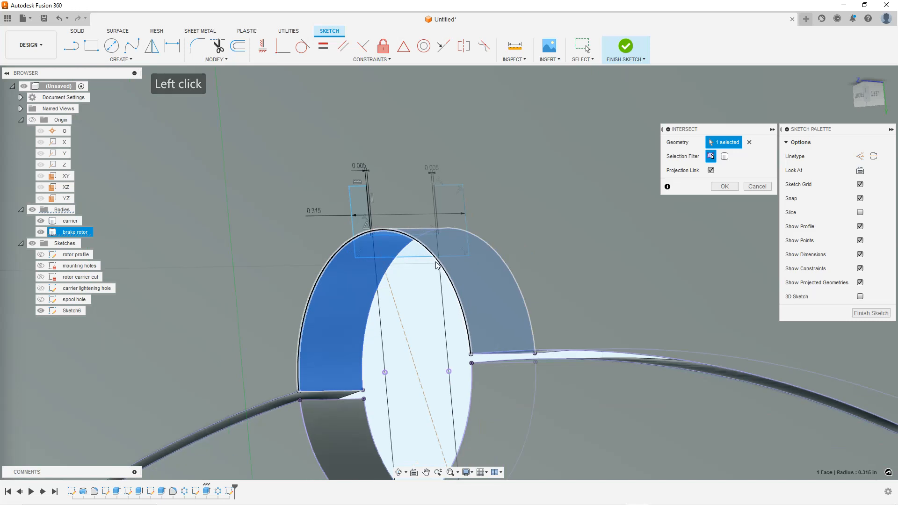
scroll(434, 248, up, 2)
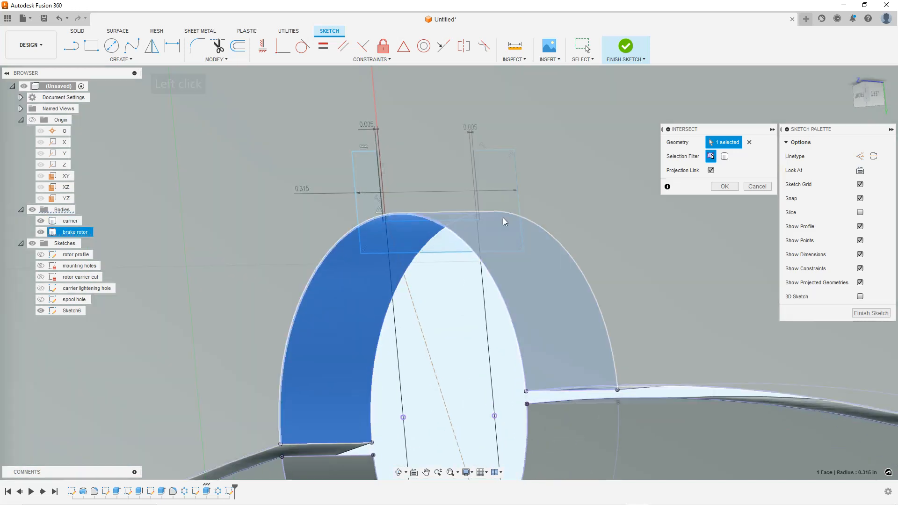
click(724, 186)
scroll(435, 215, up, 3)
key(Escape)
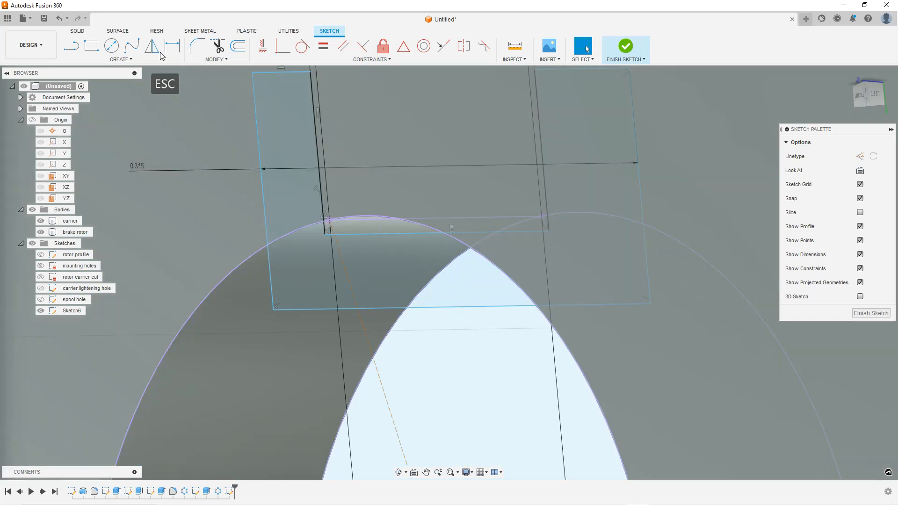
Dimension the gap between the intersected rim curve and the profile's bottom edge as 0.0025 in
click(172, 47)
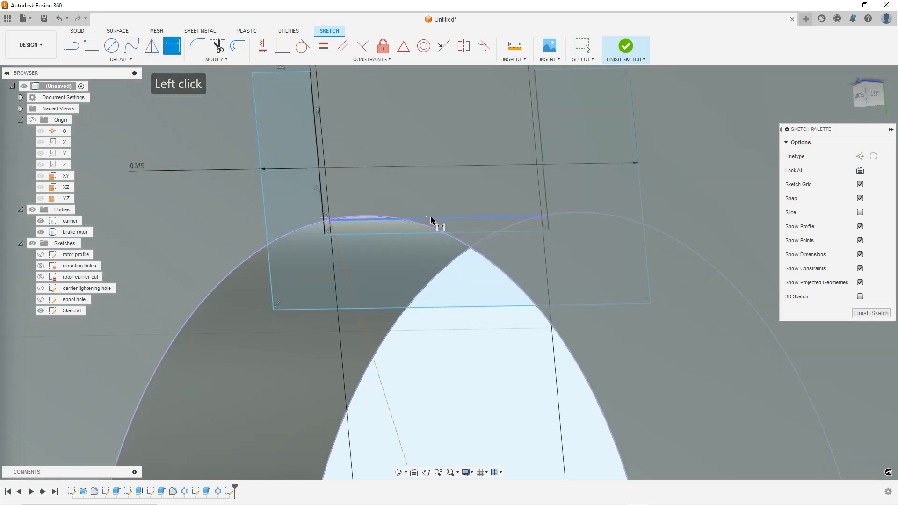
click(431, 219)
click(425, 233)
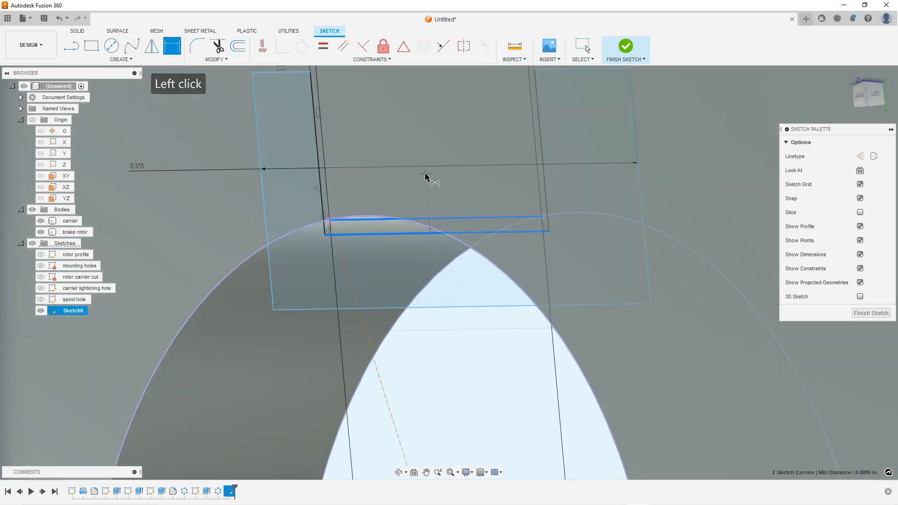
click(425, 177)
text(.005)
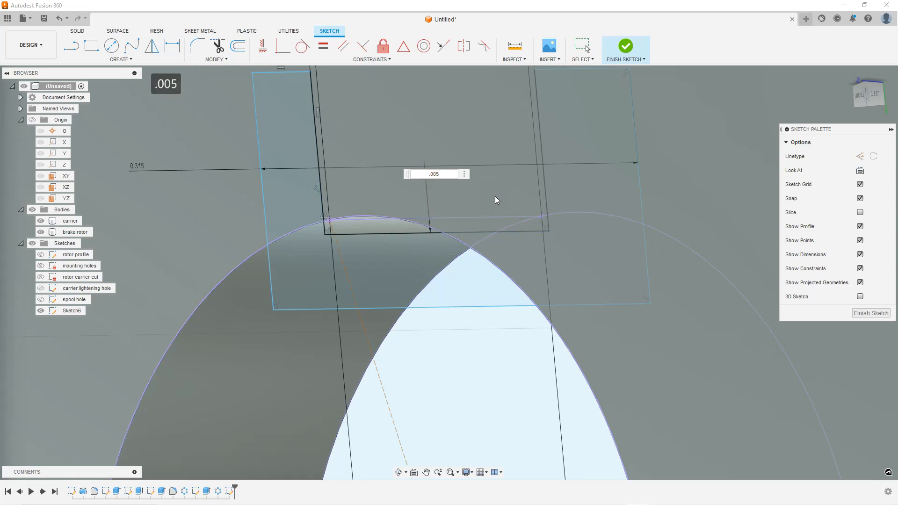
key(BackSpace)
text(25)
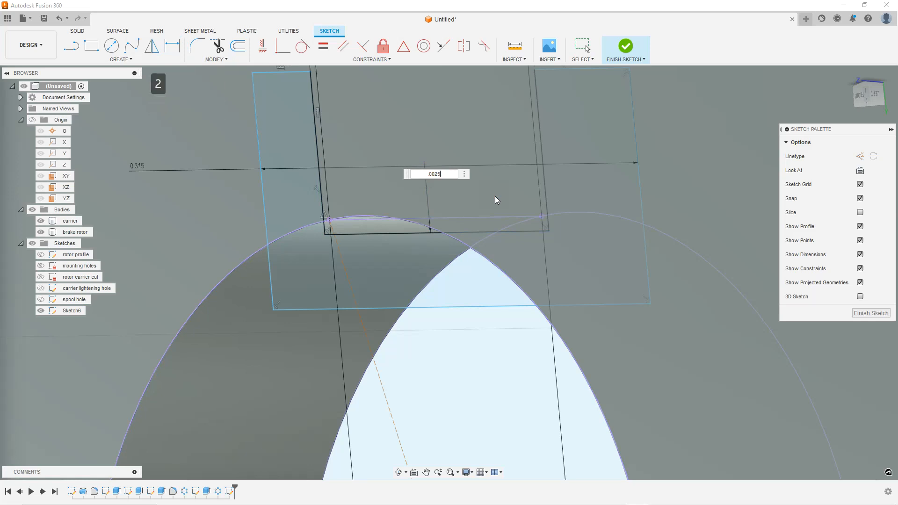
key(Return)
scroll(509, 194, down, 4)
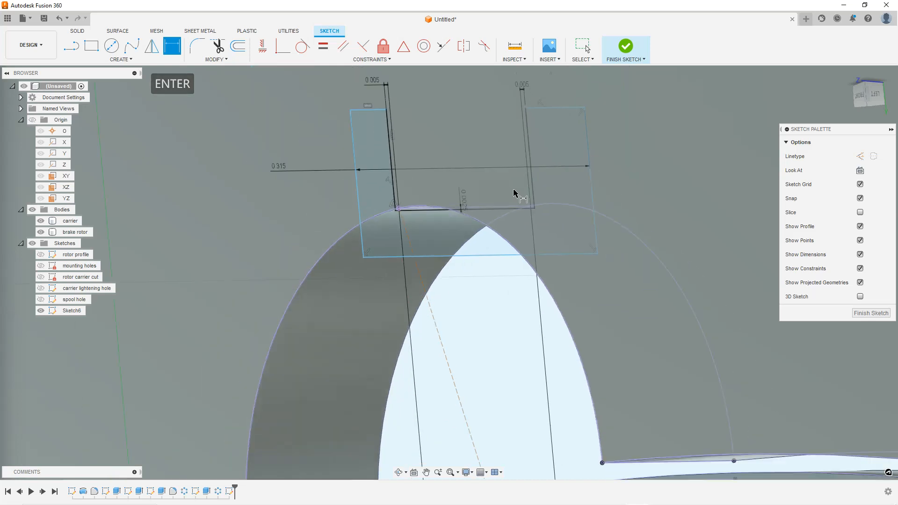
key(Escape)
Draw a construction line from the profile's bottom edge down into the rim and constrain it vertical
scroll(497, 216, up, 5)
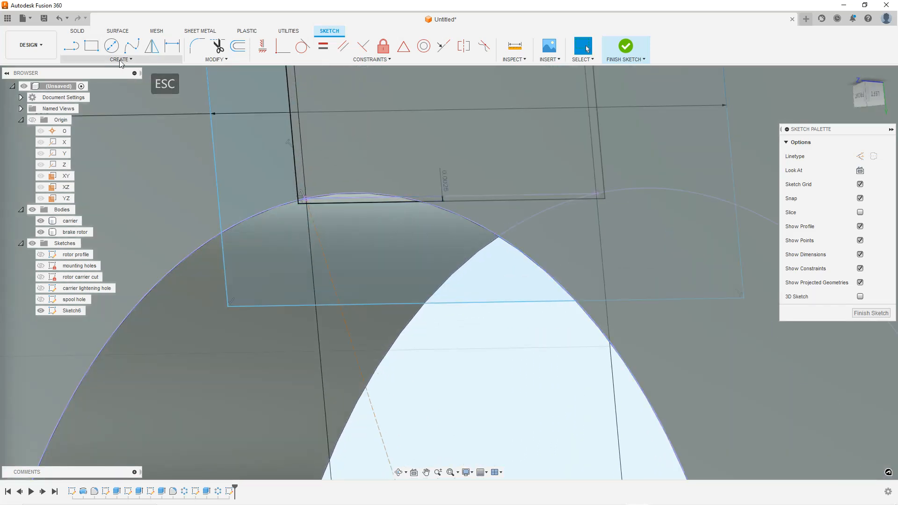
click(74, 47)
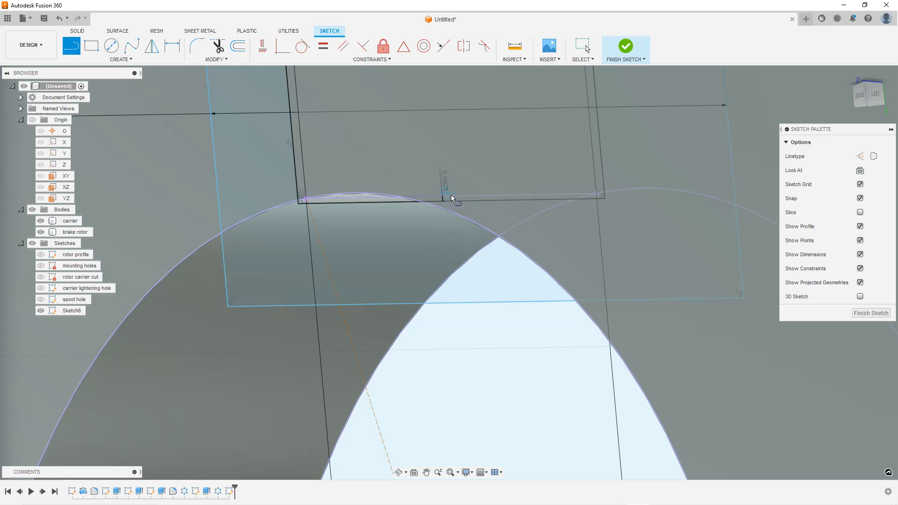
scroll(451, 195, up, 2)
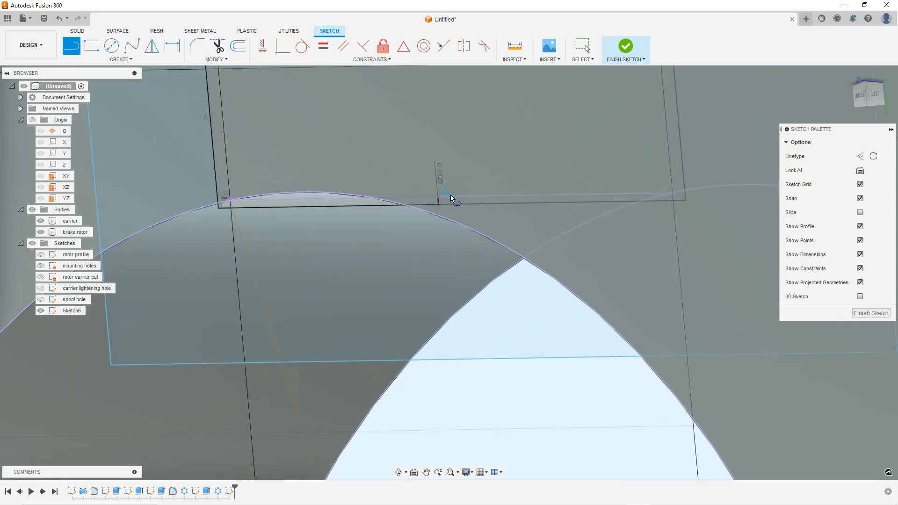
click(451, 195)
click(505, 360)
scroll(500, 346, down, 2)
key(Escape)
key(Escape)
click(505, 291)
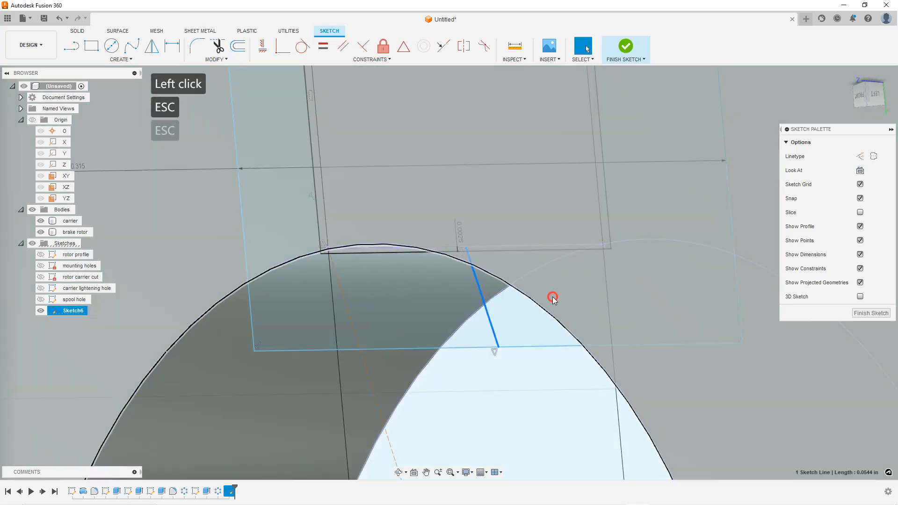
click(861, 159)
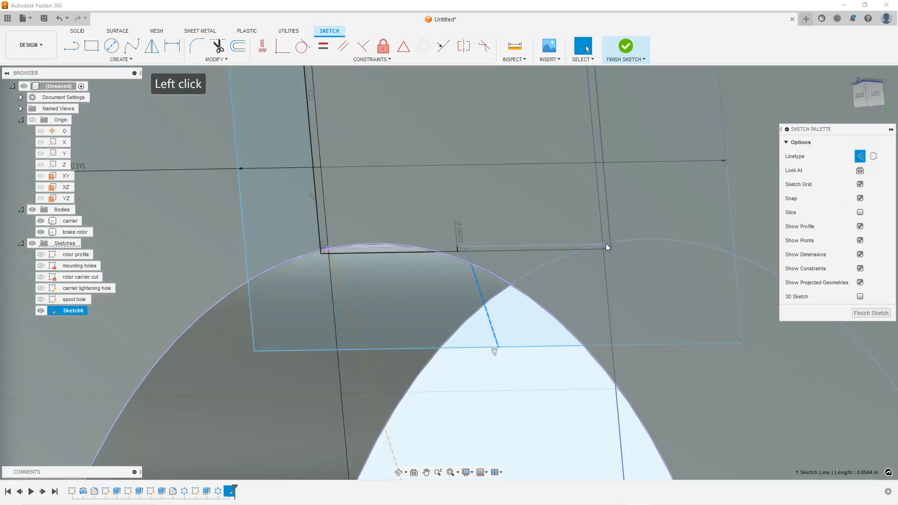
scroll(610, 243, down, 1)
key(Escape)
key(Escape)
click(498, 288)
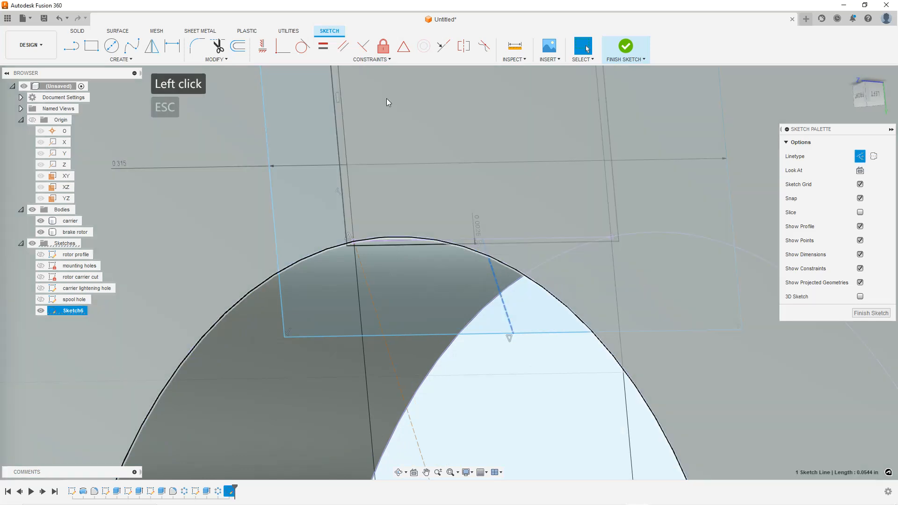
click(262, 47)
Constrain the profile's two top edges on either side of the rotor to be collinear
scroll(404, 182, down, 2)
scroll(542, 250, down, 3)
key(Escape)
key(Escape)
drag(870, 96, 848, 108)
scroll(529, 220, up, 3)
key(Escape)
key(Escape)
key(Escape)
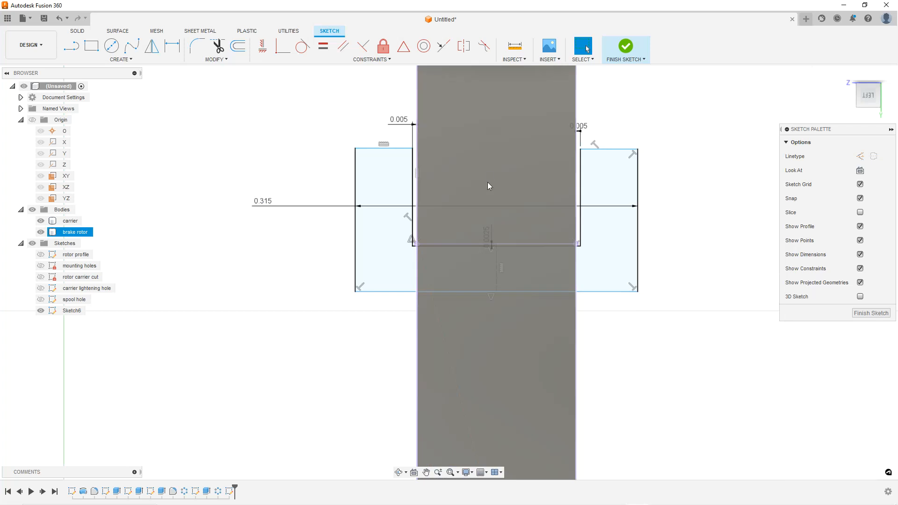
scroll(538, 203, up, 2)
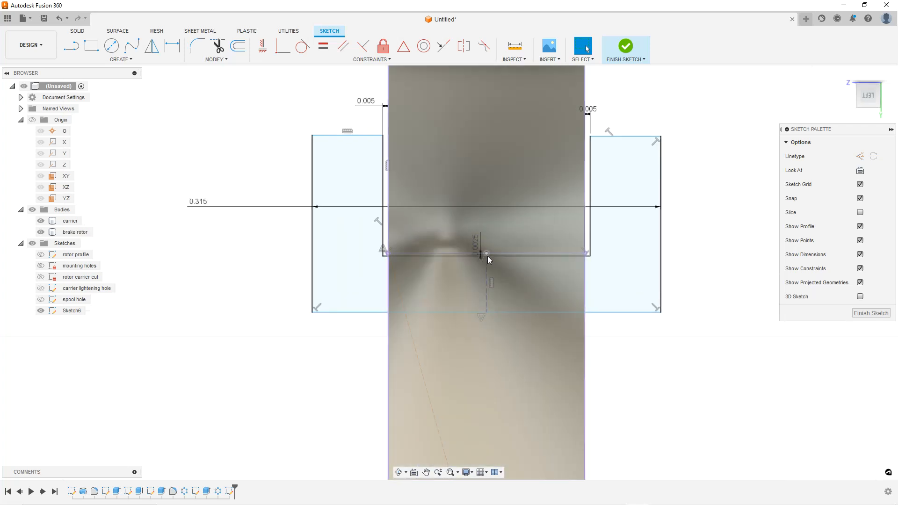
key(Escape)
click(365, 136)
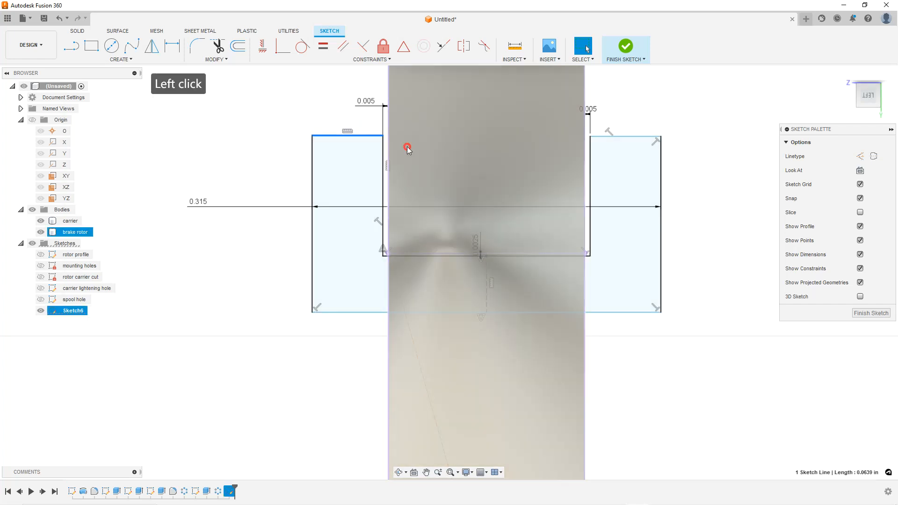
ctrl+click(627, 137)
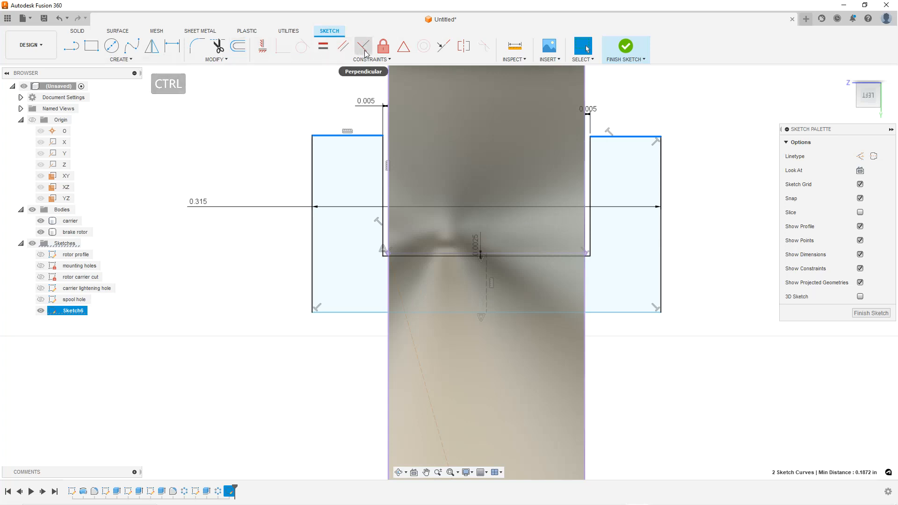
click(463, 48)
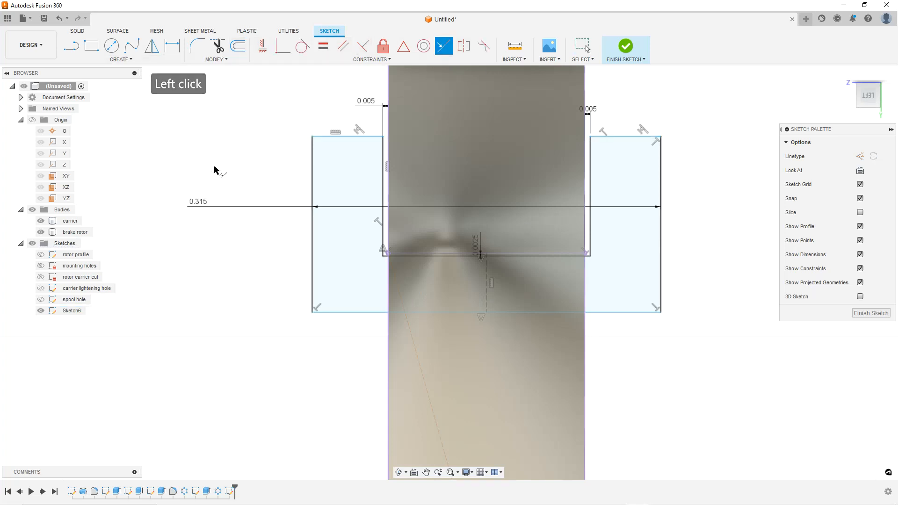
key(Escape)
key(Escape)
Draw a horizontal line about 0.78 in long across the rotor thickness below the profile
scroll(343, 157, down, 3)
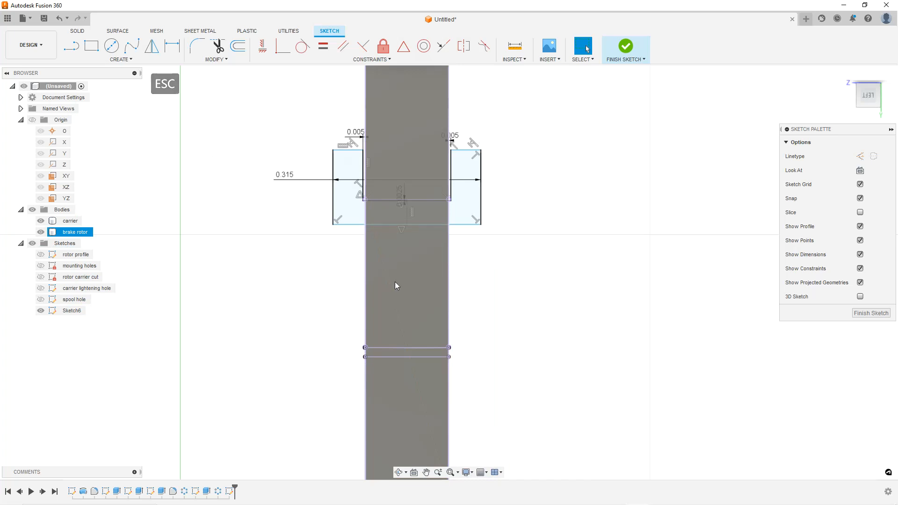
click(71, 46)
click(223, 359)
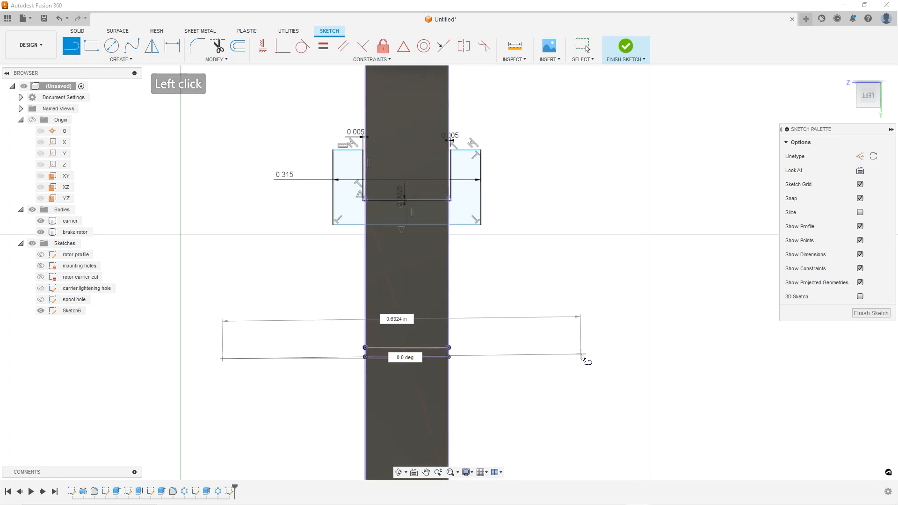
click(590, 358)
key(Escape)
key(Escape)
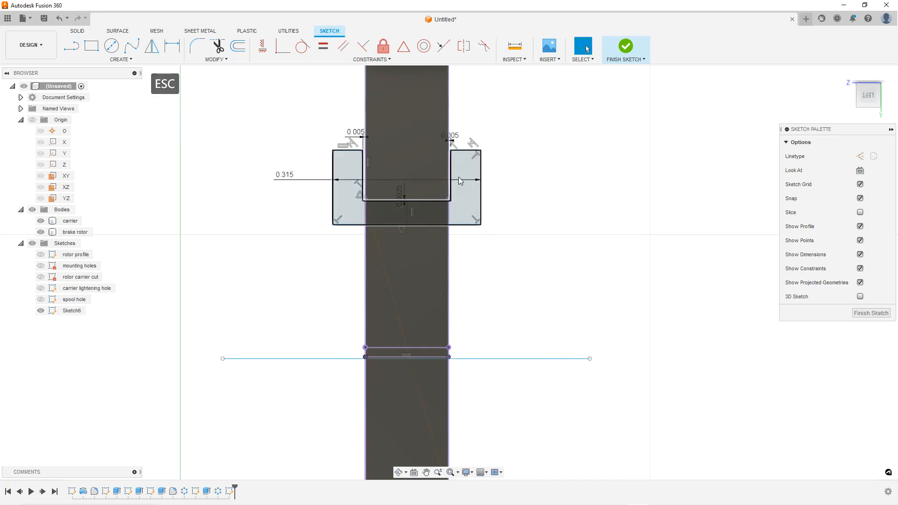
click(511, 360)
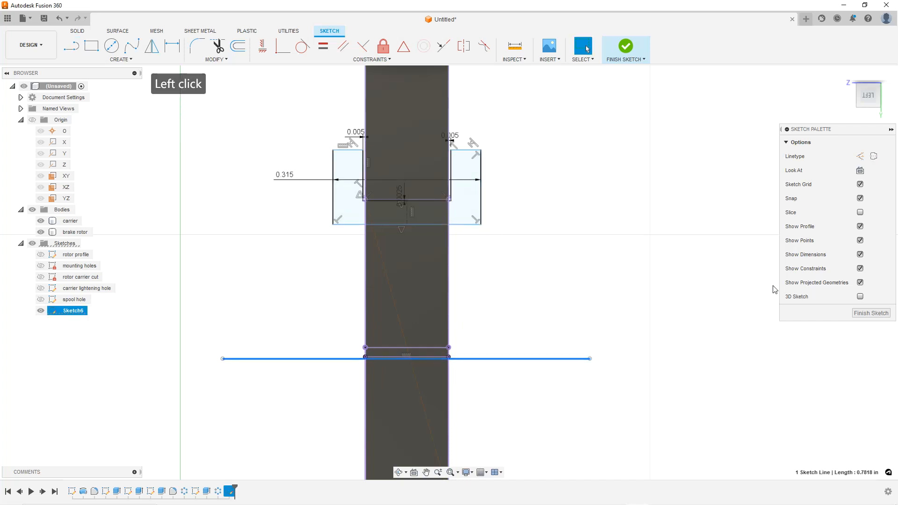
Convert the horizontal line below the profile into a construction line
click(873, 155)
scroll(467, 372, up, 3)
key(Escape)
key(Escape)
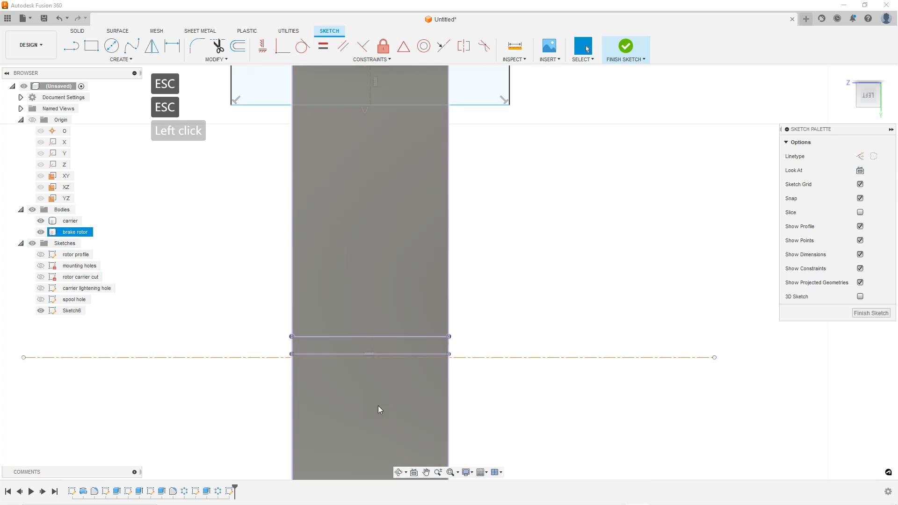
scroll(378, 409, up, 1)
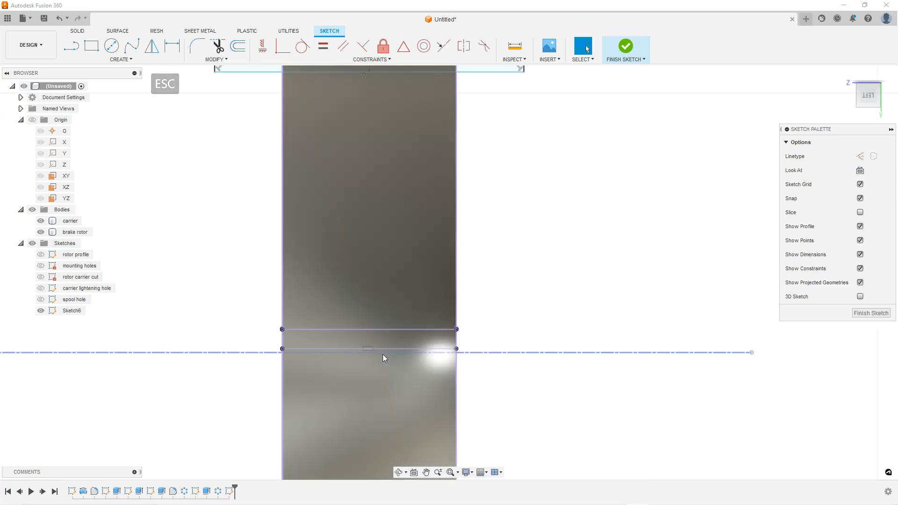
Apply a Midpoint constraint between the horizontal construction line and the selected rim and diagonal construction curves
click(517, 354)
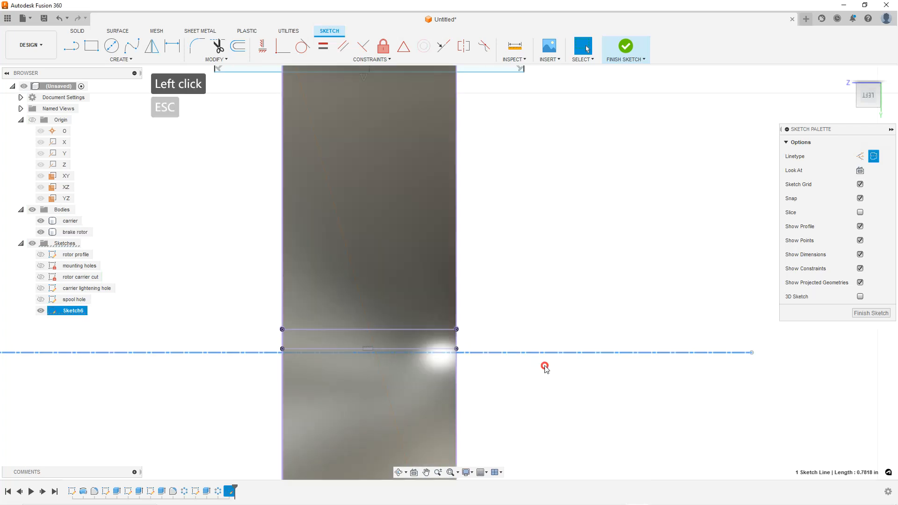
ctrl+click(371, 346)
scroll(581, 366, down, 4)
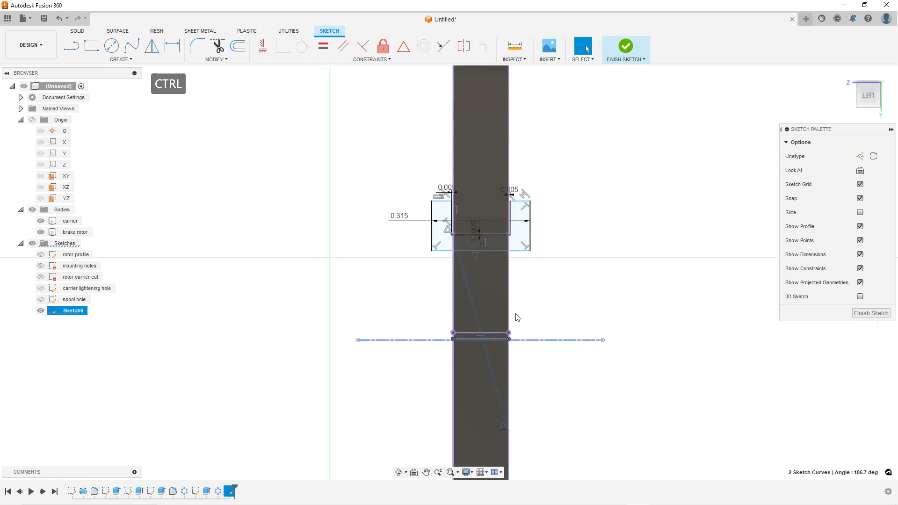
scroll(514, 376, up, 1)
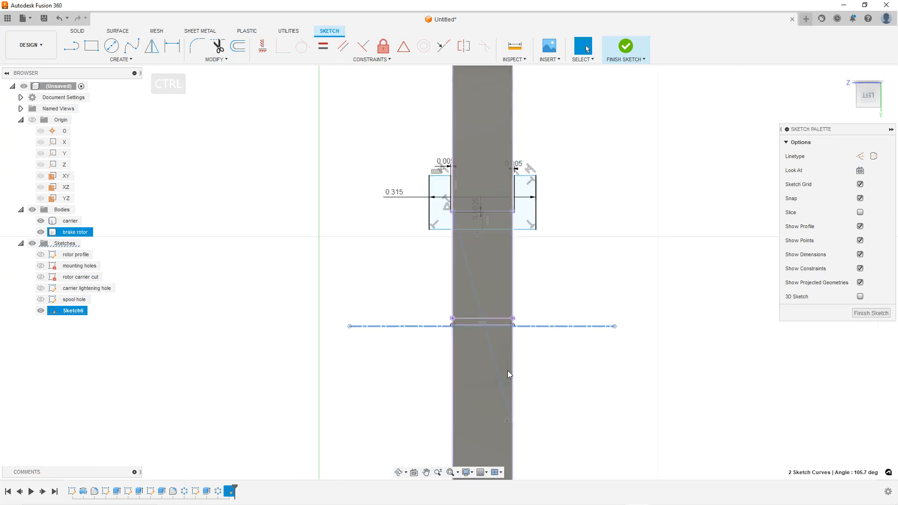
ctrl+click(506, 370)
key(ctrl+7)
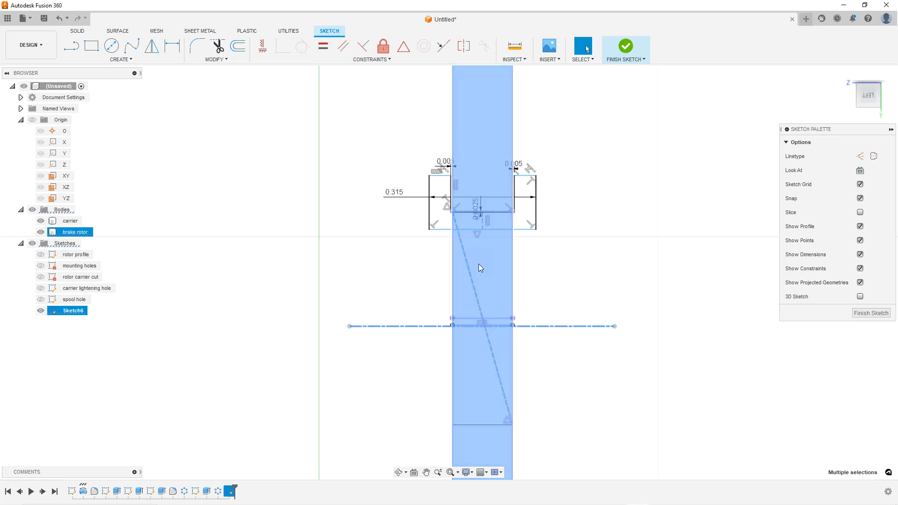
click(404, 47)
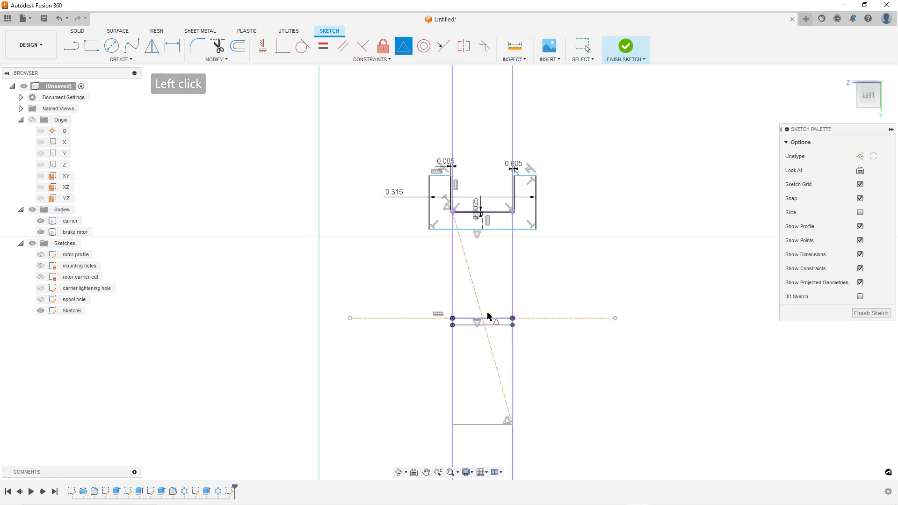
Dimension the profile's bottom edge from the horizontal construction axis as a diameter of 0.5118 in
scroll(499, 333, up, 2)
key(Escape)
key(Escape)
key(Escape)
scroll(559, 257, down, 2)
scroll(566, 231, up, 1)
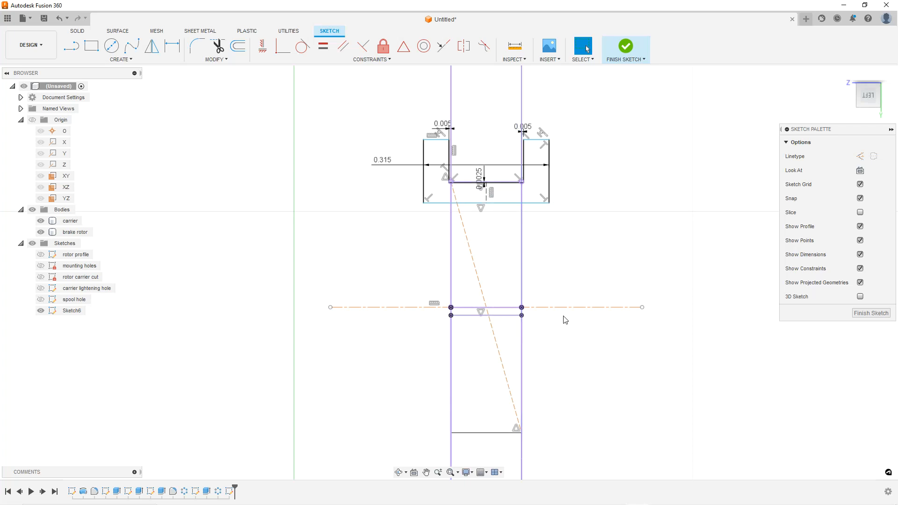
scroll(519, 248, up, 2)
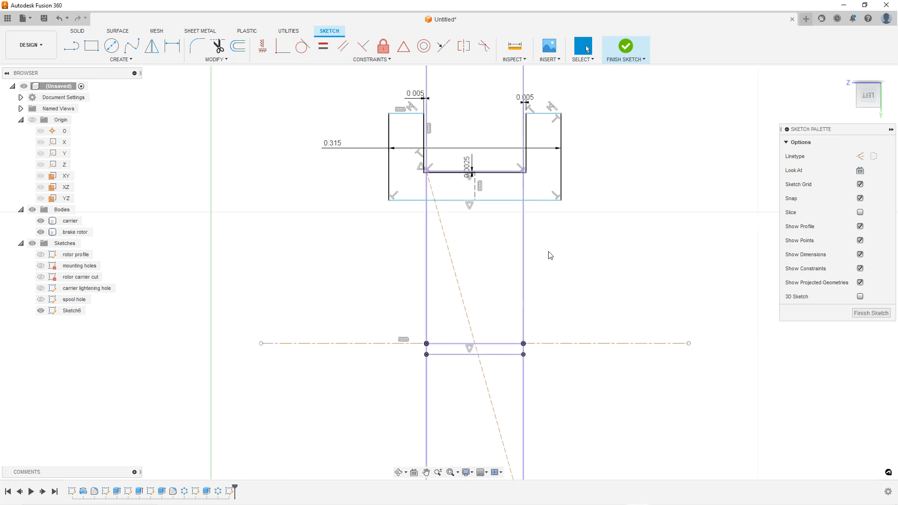
scroll(510, 190, up, 2)
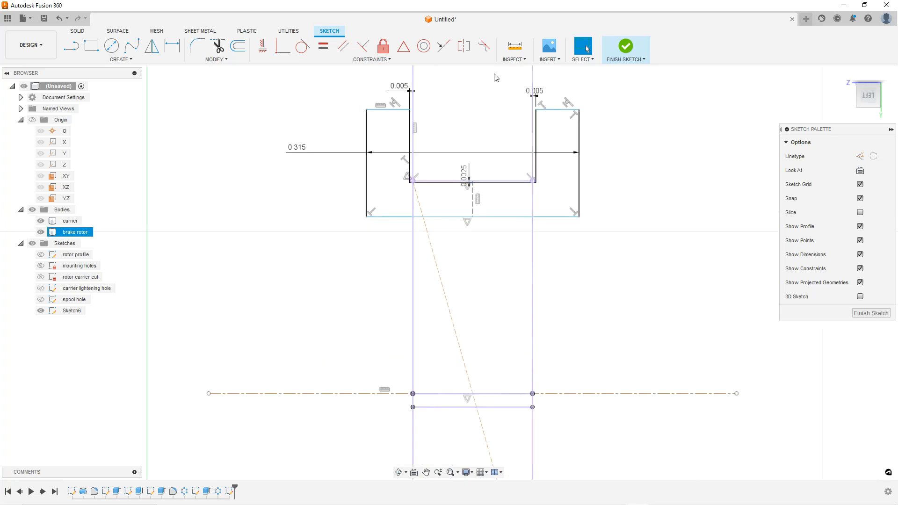
click(172, 46)
click(489, 216)
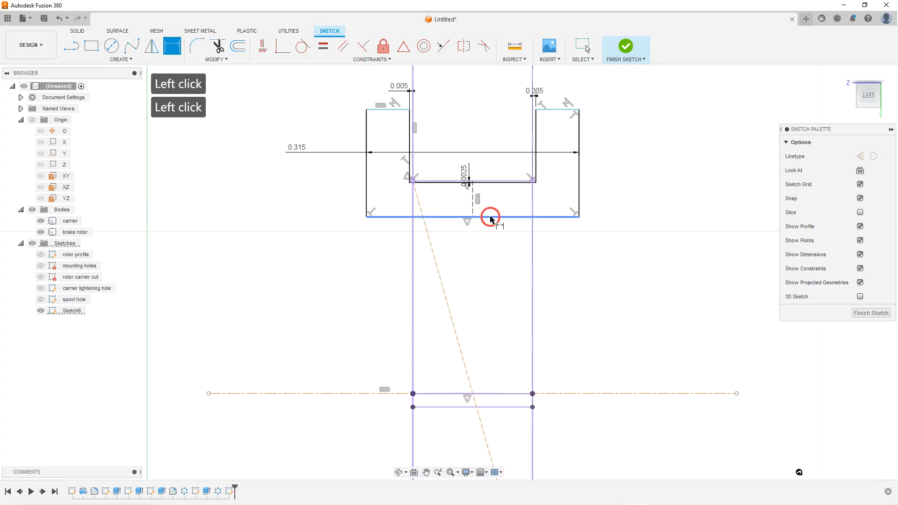
click(588, 392)
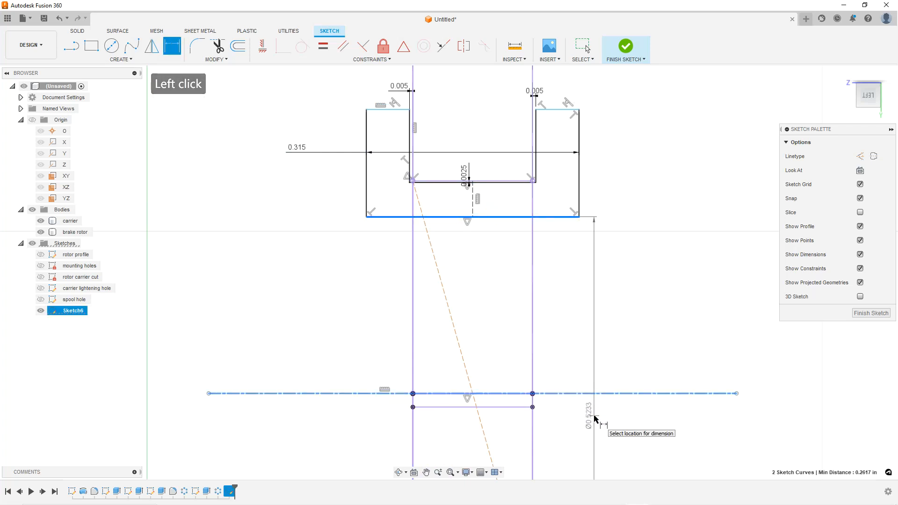
click(593, 406)
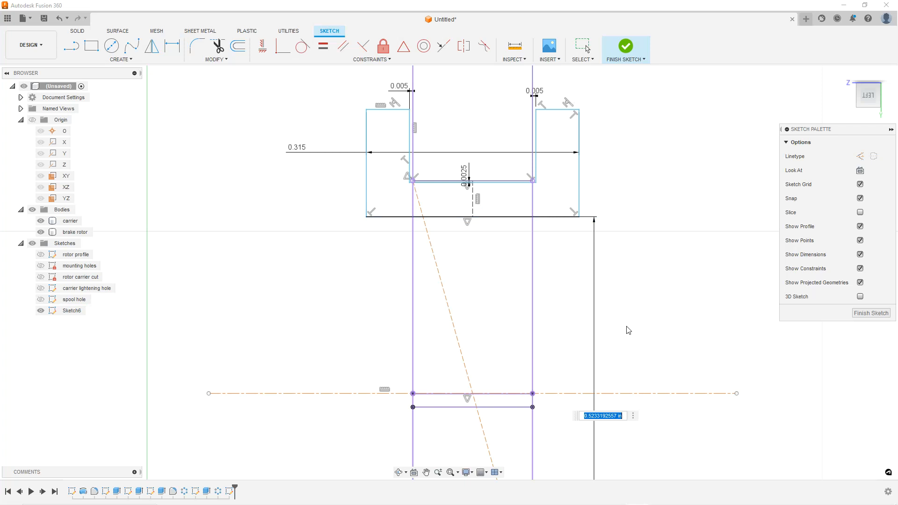
key(Return)
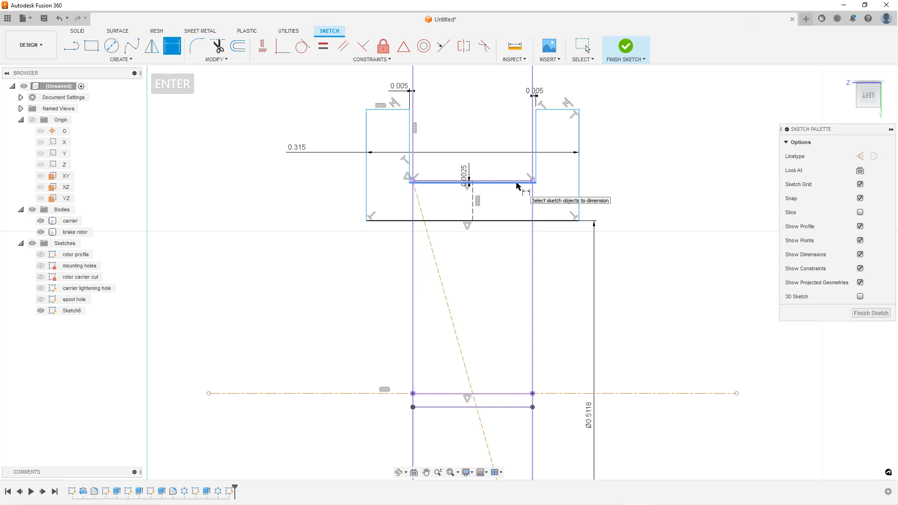
key(Escape)
key(Escape)
key(Escape)
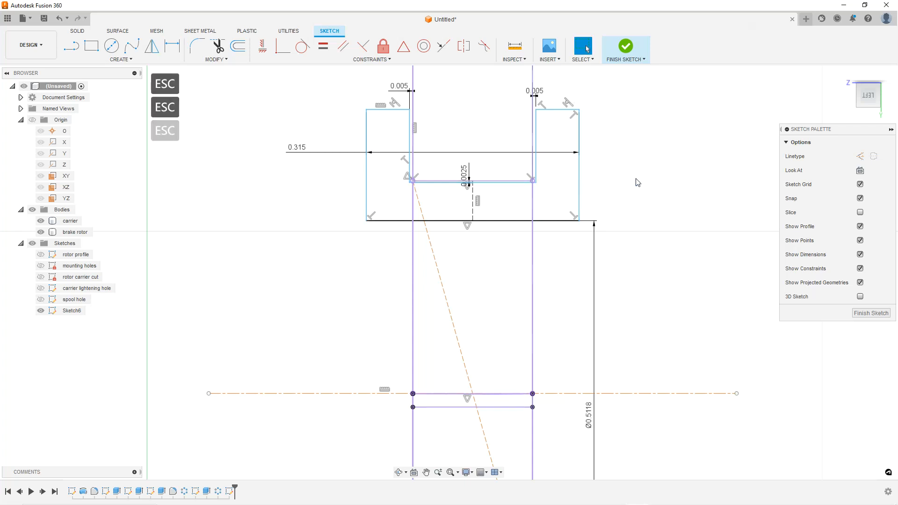
Dimension the profile's top edge from the horizontal construction axis as a diameter of 0.7874 in
scroll(591, 178, down, 2)
scroll(622, 134, up, 3)
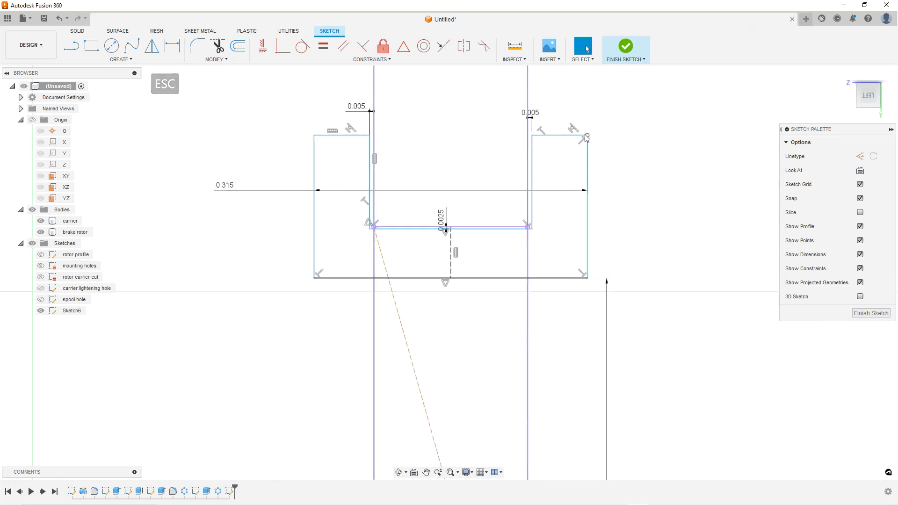
mouse_move(585, 136)
mouse_down()
mouse_move(597, 141)
mouse_move(596, 173)
mouse_move(594, 151)
mouse_up()
key(Escape)
key(Escape)
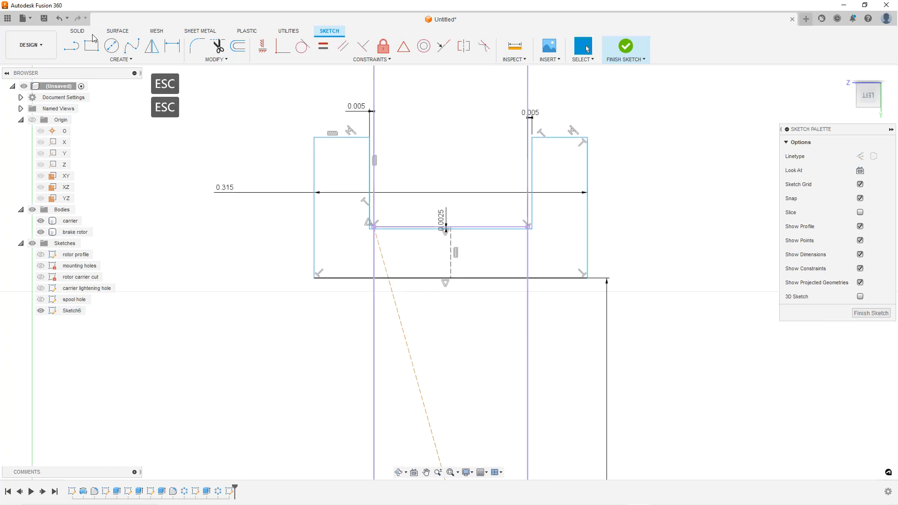
click(173, 46)
click(352, 138)
scroll(470, 192, down, 3)
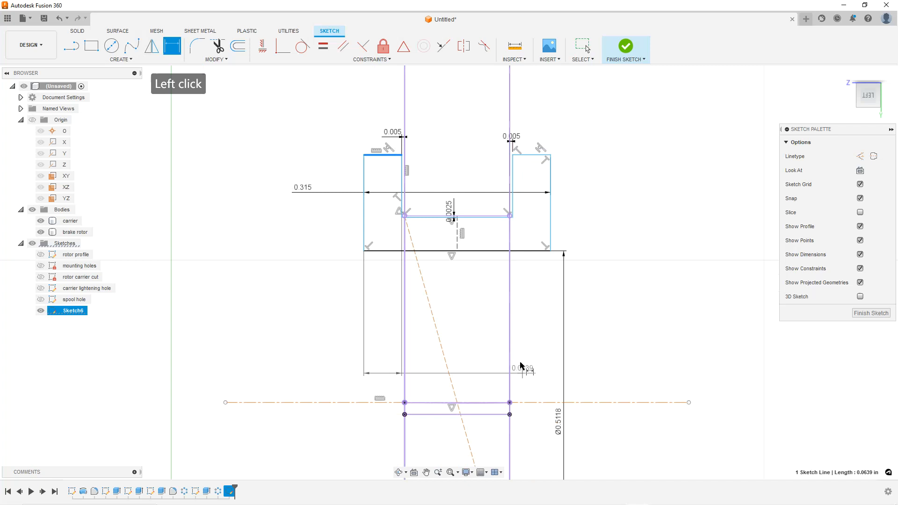
click(535, 402)
click(592, 416)
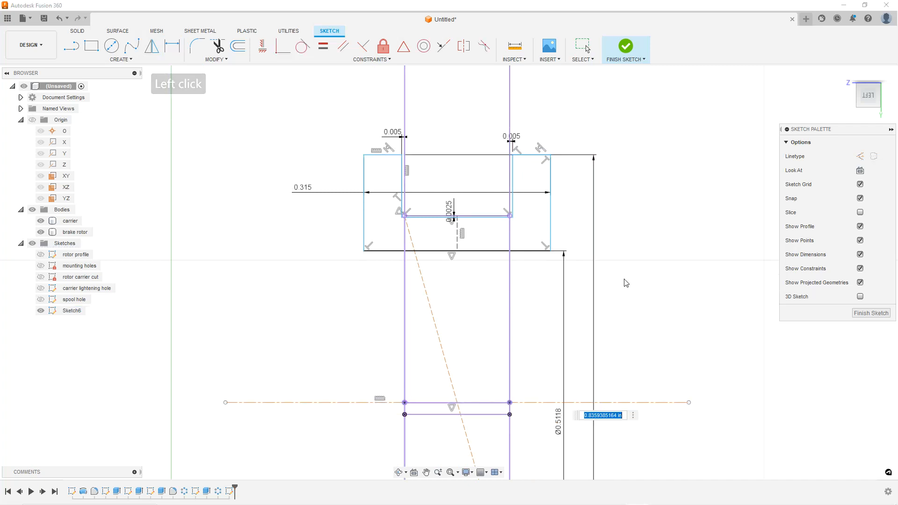
key(Return)
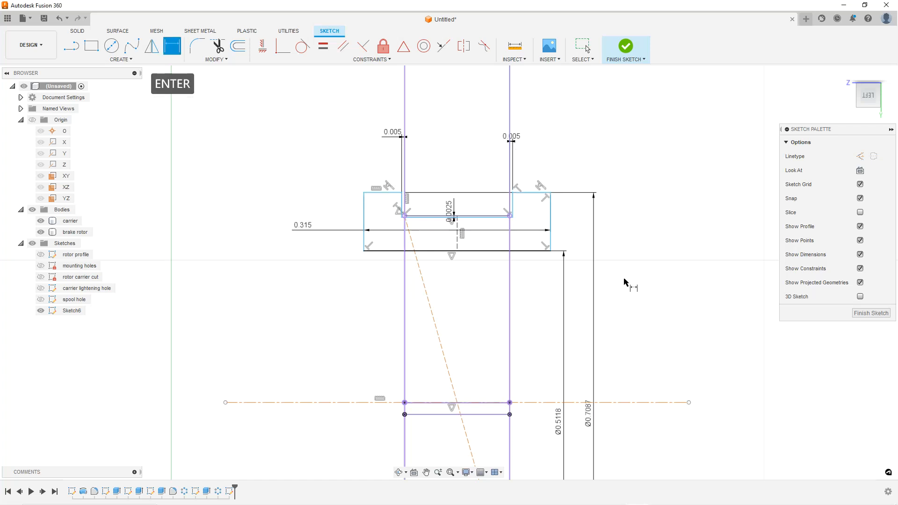
click(593, 417)
click(592, 416)
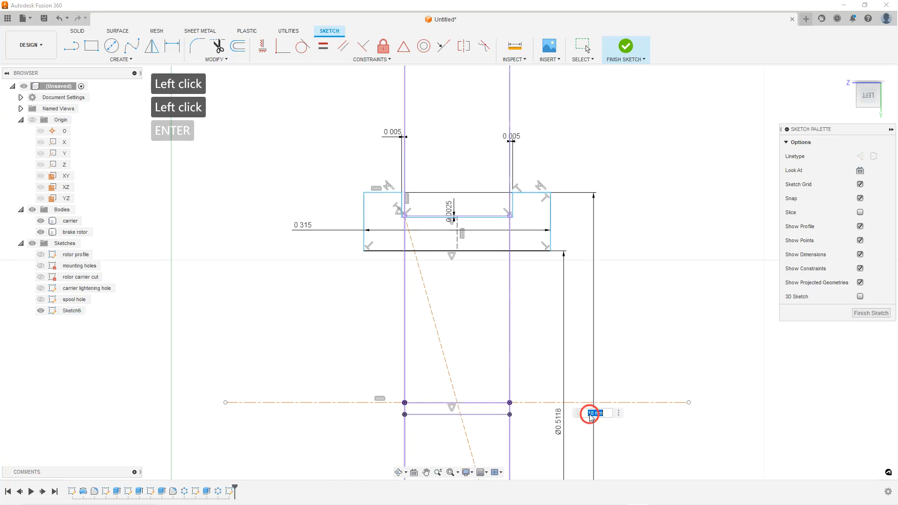
key(Return)
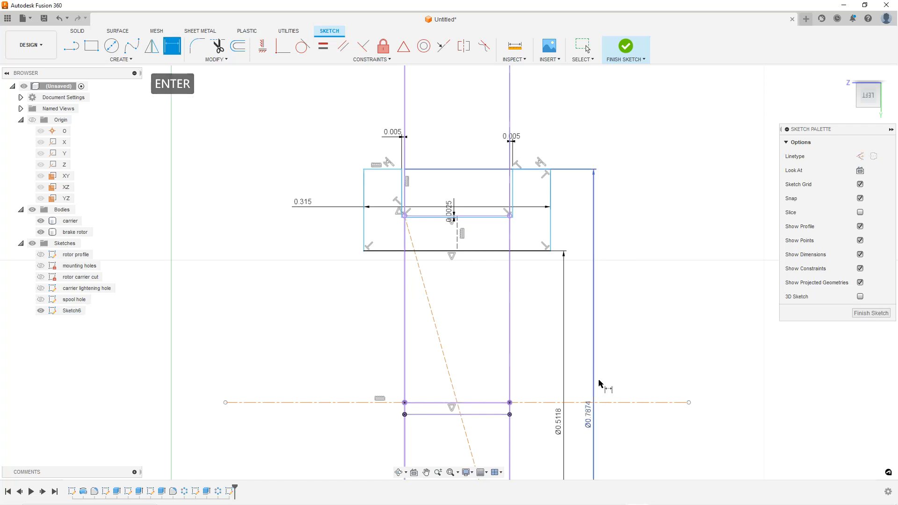
Inspect the notch profile's regions, edges and corner points by selecting them one by one
key(Escape)
key(Escape)
click(640, 161)
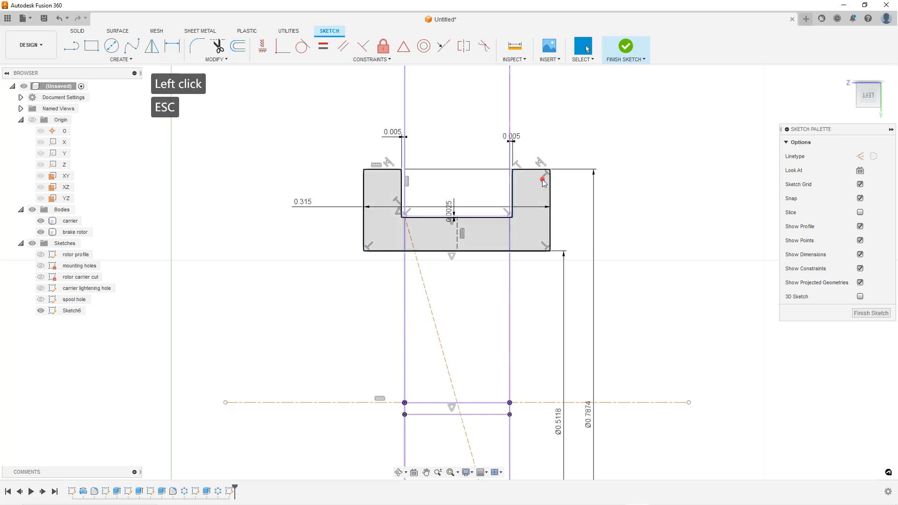
scroll(548, 177, up, 2)
click(551, 168)
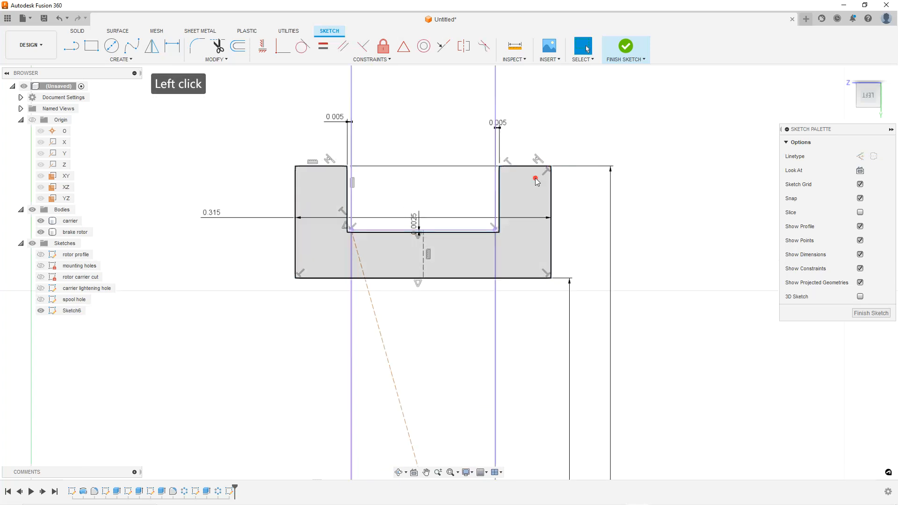
click(583, 207)
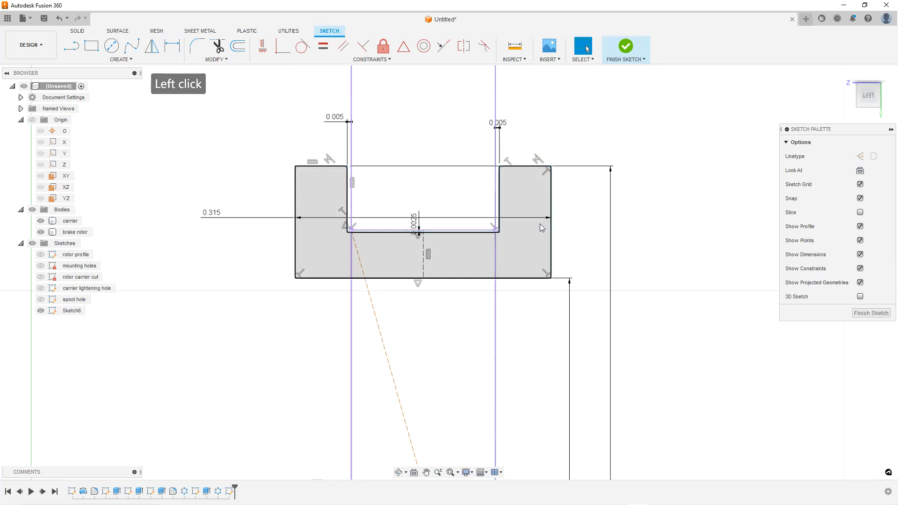
click(422, 282)
drag(347, 232, 248, 161)
click(250, 164)
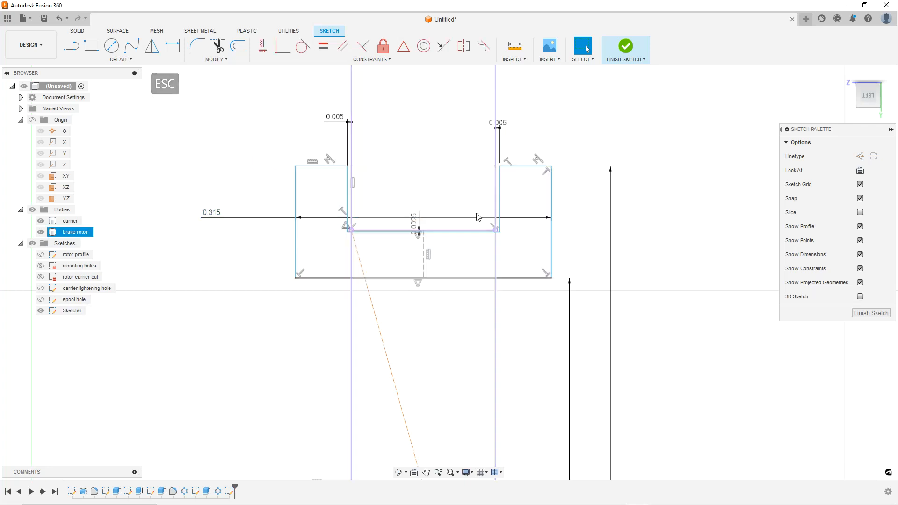
click(322, 186)
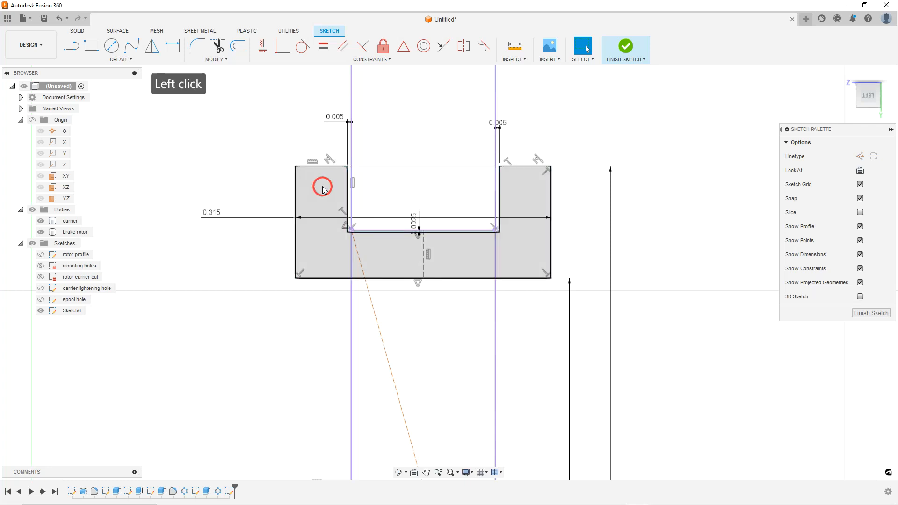
click(297, 167)
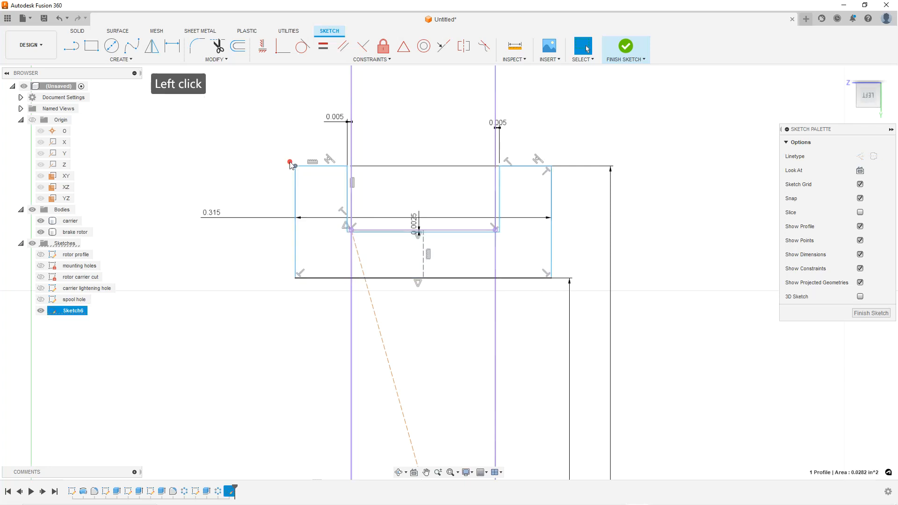
click(295, 278)
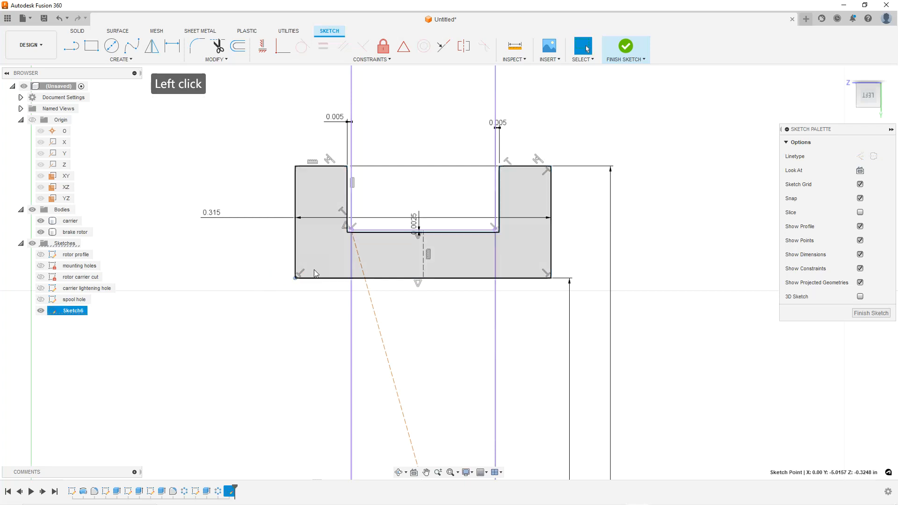
click(588, 234)
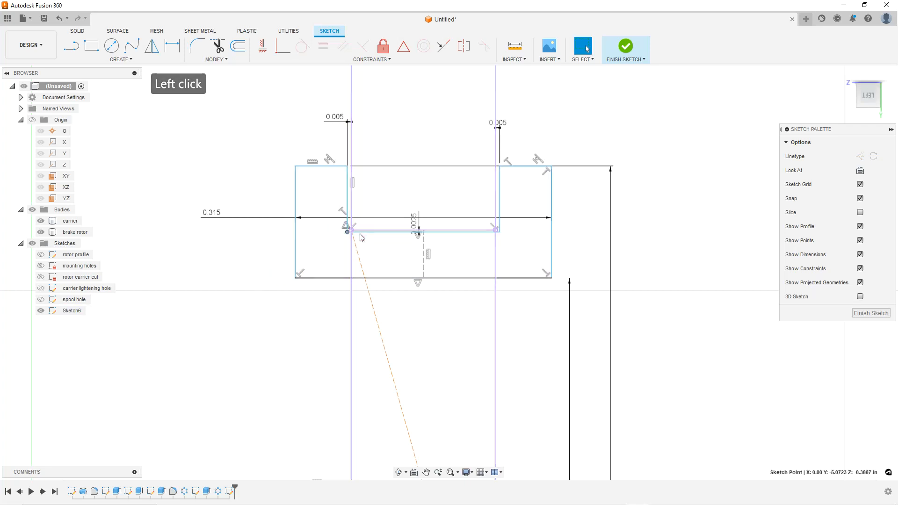
click(540, 241)
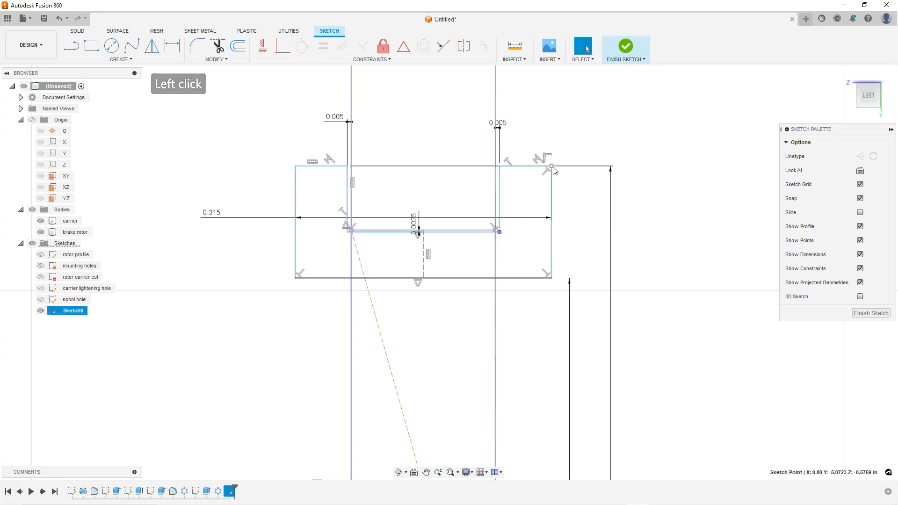
click(552, 167)
click(551, 206)
click(658, 214)
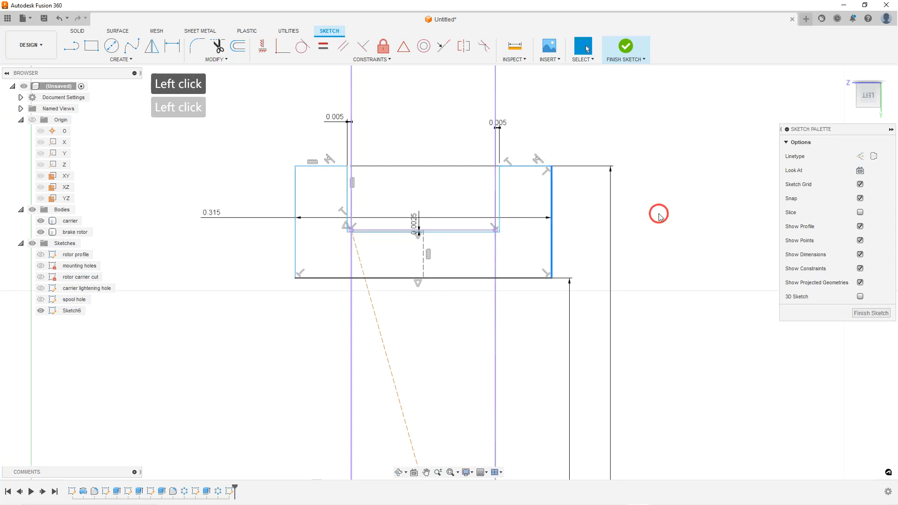
click(537, 266)
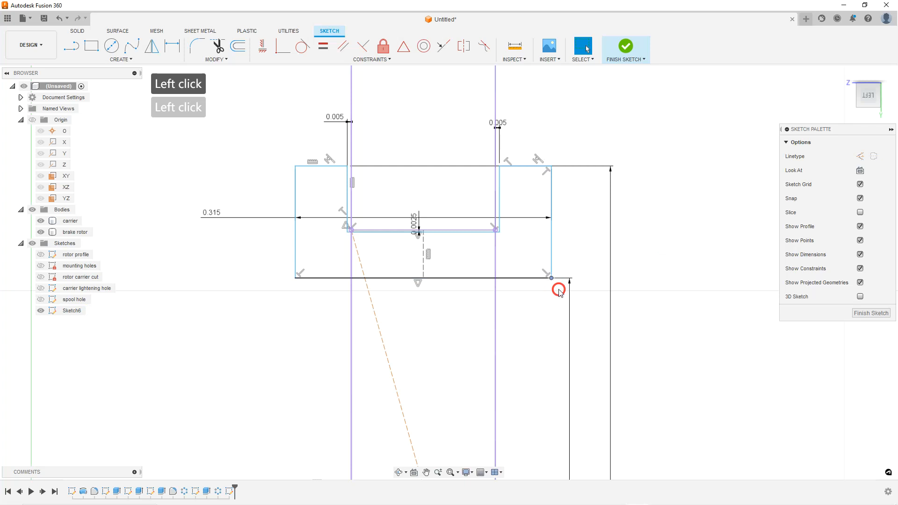
click(295, 167)
scroll(594, 281, down, 6)
mouse_move(576, 281)
shift+middle_down()
mouse_move(553, 284)
mouse_move(561, 285)
shift+middle_up()
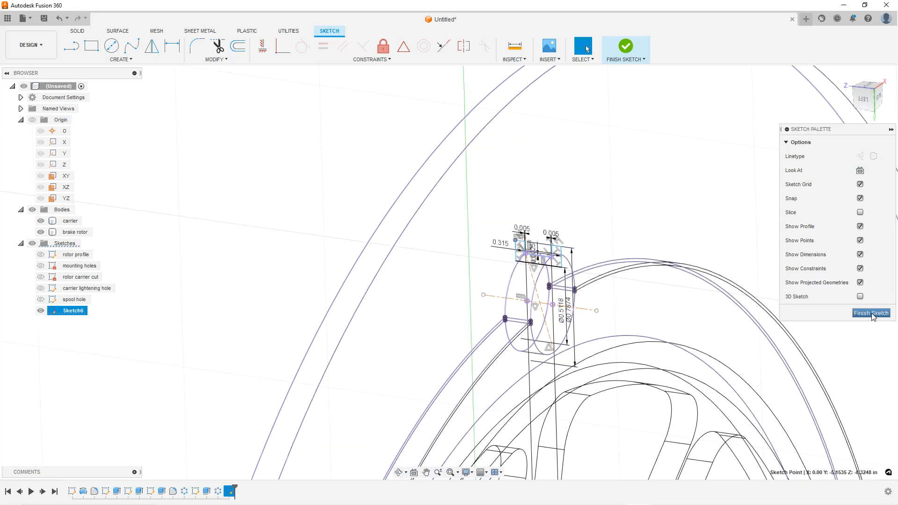
Finish the sketch and revolve the notch profile a full 360 deg around the construction axis as a new body
click(870, 313)
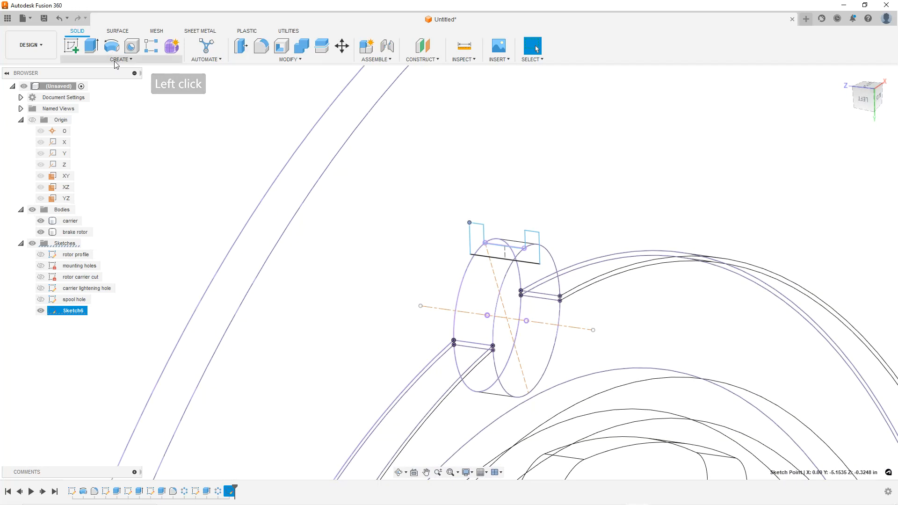
click(111, 45)
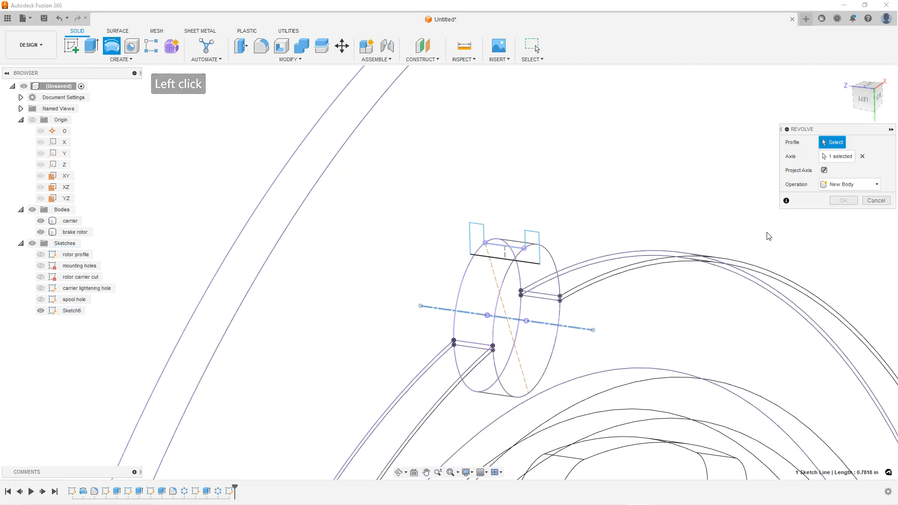
click(536, 254)
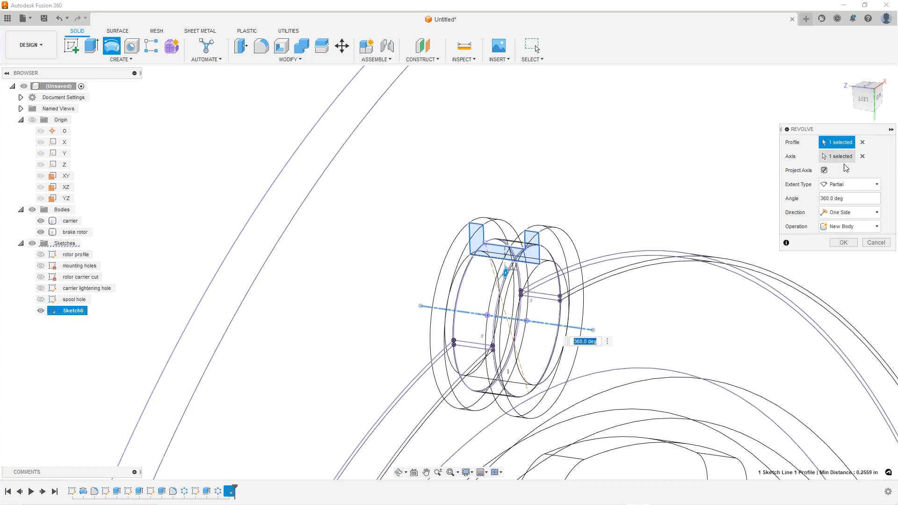
click(843, 242)
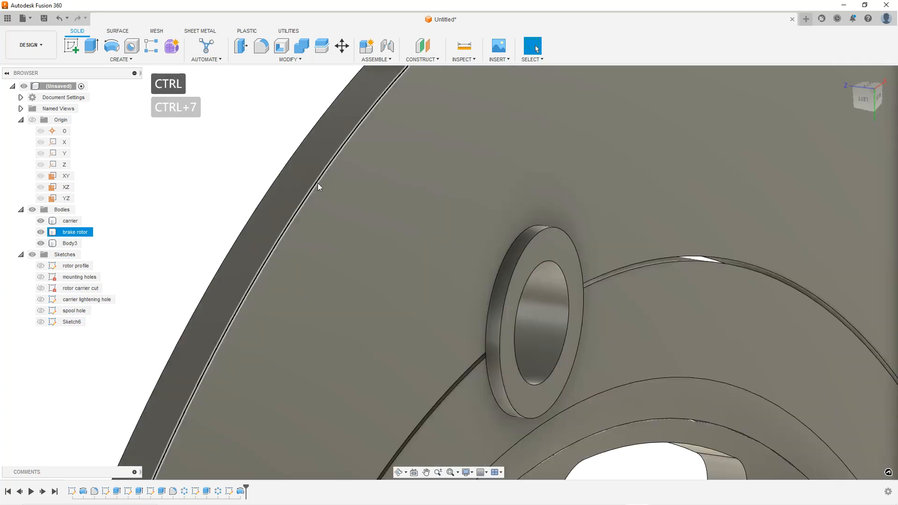
Switch the display back to a shaded visual style and orbit and zoom to view the rotor
key(ctrl+6)
click(280, 168)
scroll(525, 231, down, 3)
shift+middle_drag(527, 234, 487, 244)
scroll(505, 229, down, 5)
scroll(482, 248, down, 1)
click(482, 248)
scroll(526, 252, up, 2)
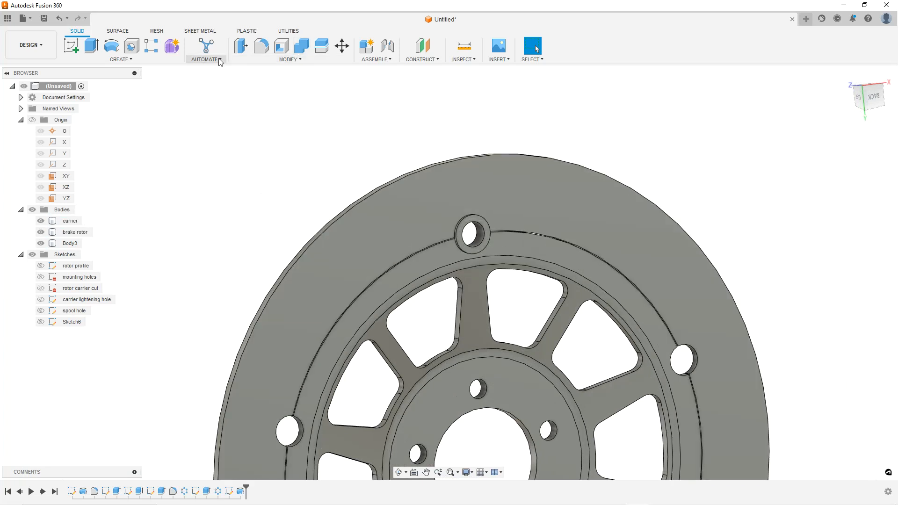
Create a full circular pattern of the new spool body around the rotor's centre bore with a quantity of 4
click(131, 59)
mouse_move(81, 274)
click(151, 277)
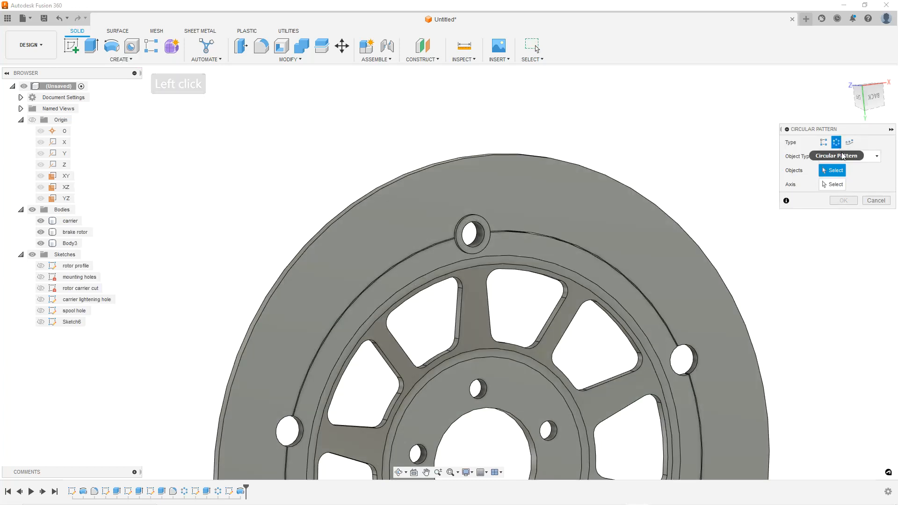
shift+middle_drag(523, 238, 500, 244)
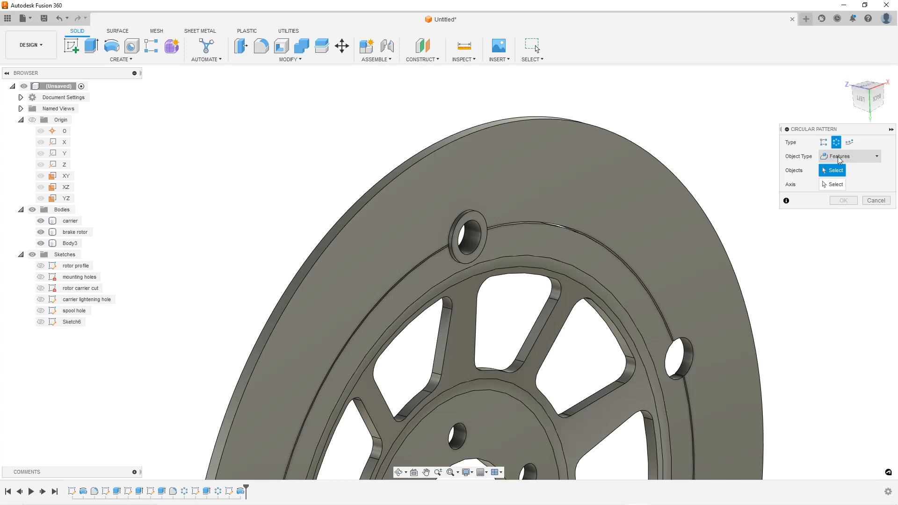
click(839, 159)
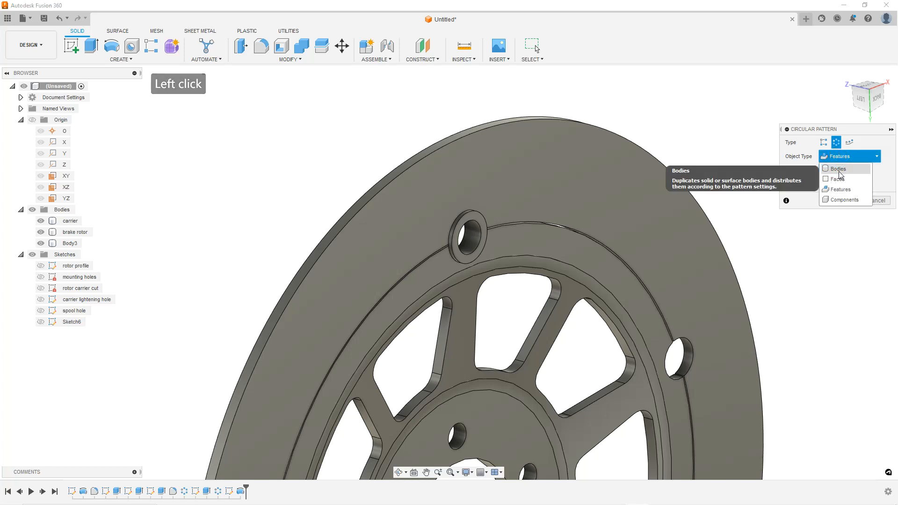
click(838, 158)
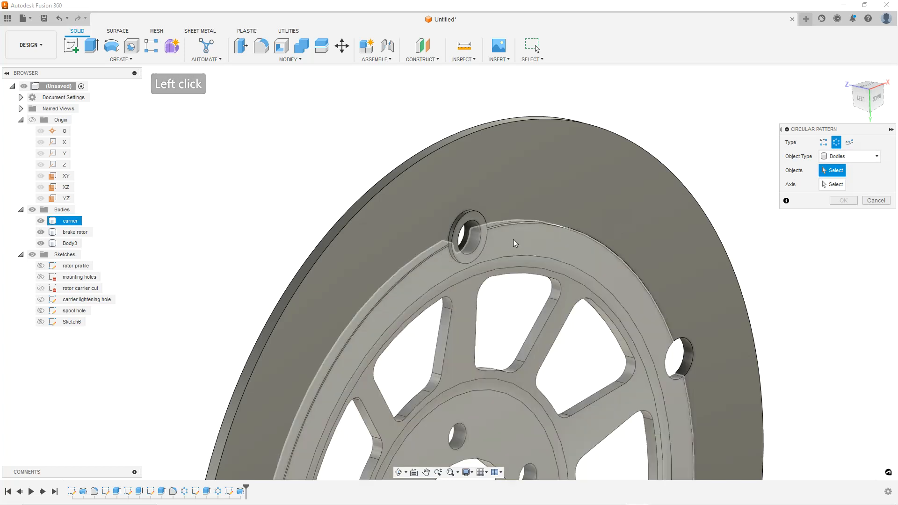
click(470, 241)
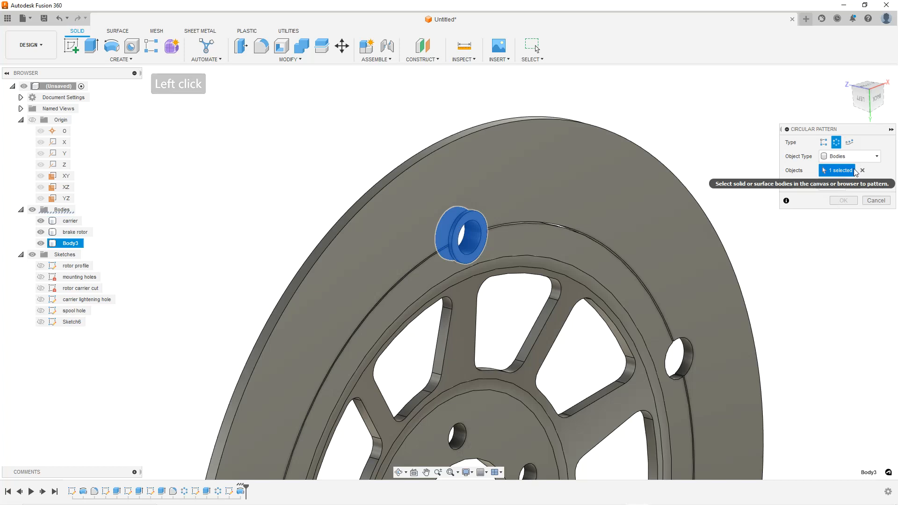
click(834, 185)
scroll(587, 259, down, 5)
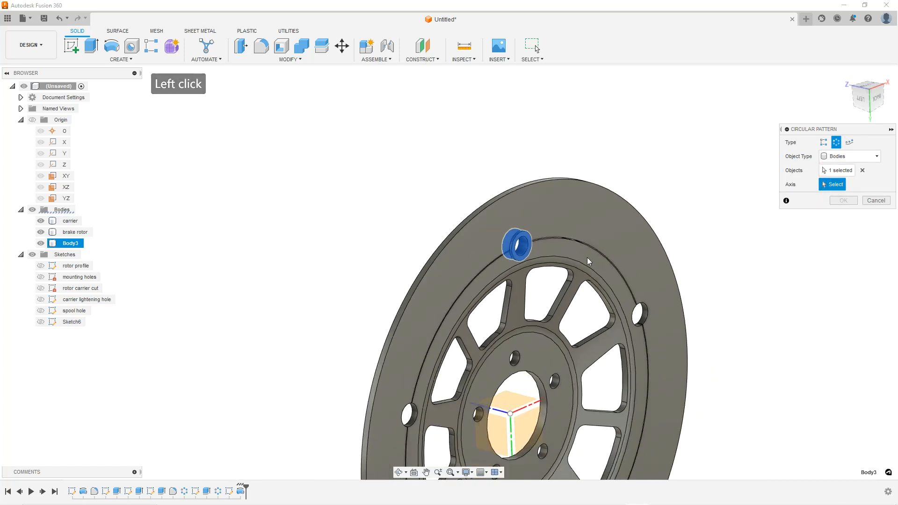
scroll(524, 416, up, 3)
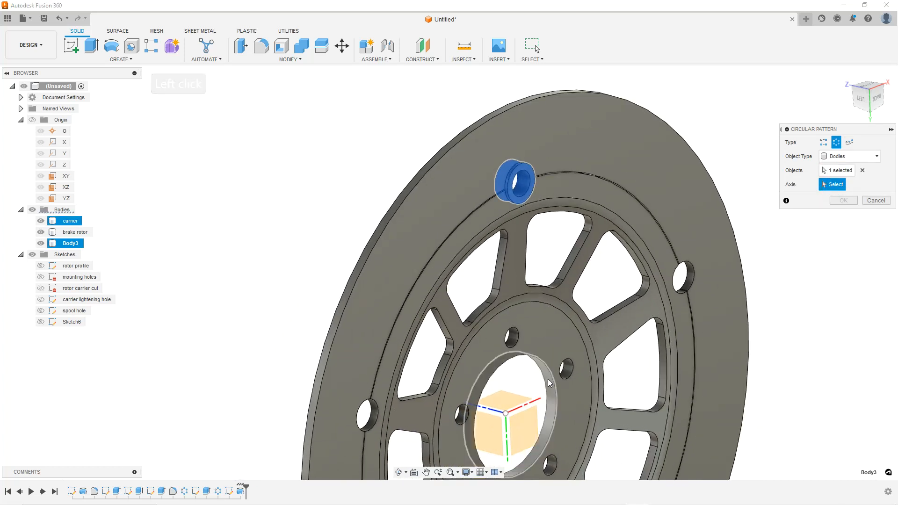
click(553, 382)
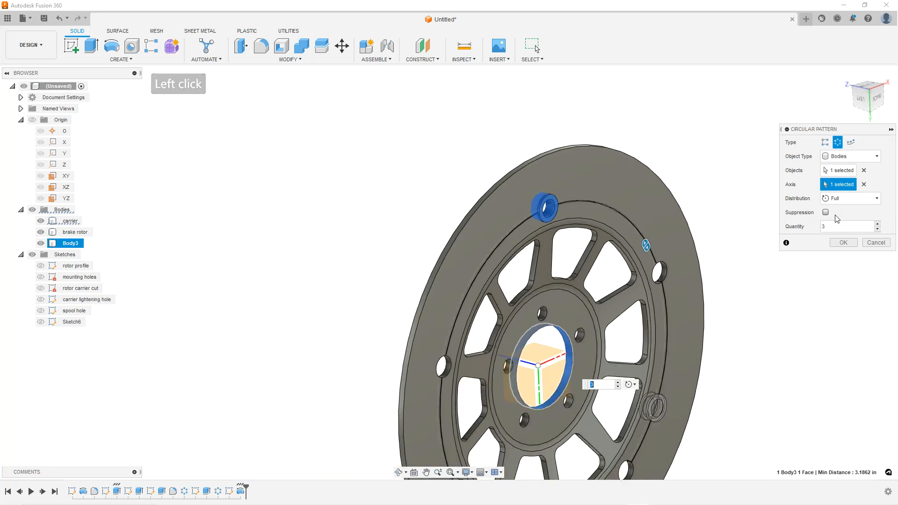
click(877, 224)
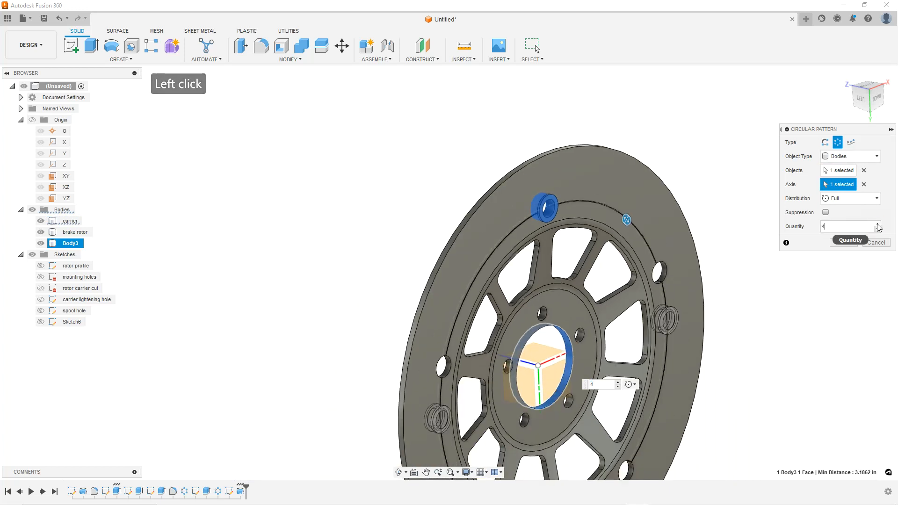
click(843, 242)
Orbit and zoom around the rotor to inspect the patterned spools
scroll(737, 317, down, 3)
shift+middle_drag(695, 311, 615, 346)
scroll(701, 336, up, 3)
shift+middle_drag(705, 342, 668, 298)
drag(669, 297, 682, 313)
shift+middle_drag(682, 312, 621, 248)
scroll(687, 318, down, 3)
scroll(728, 322, up, 3)
scroll(696, 321, down, 3)
scroll(693, 321, up, 3)
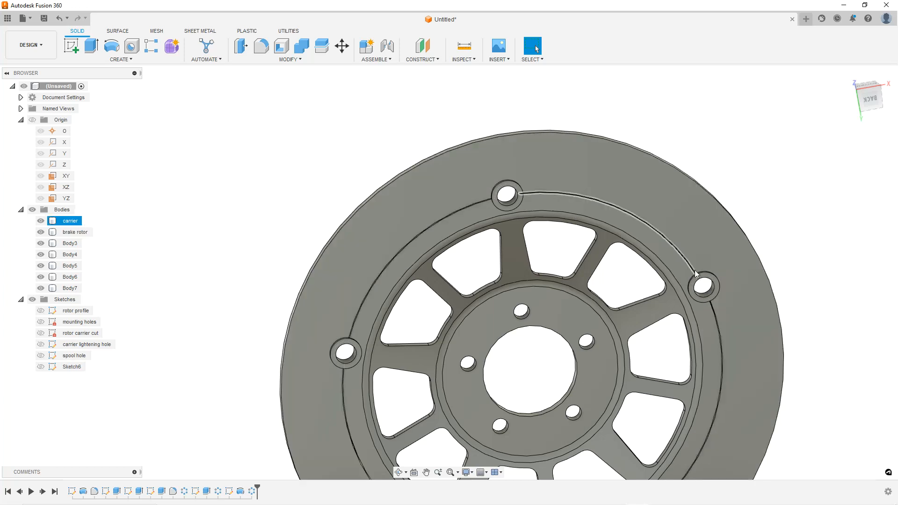
Start a new sketch on the brake rotor's front face
click(406, 113)
scroll(536, 233, down, 4)
shift+middle_drag(536, 235, 537, 228)
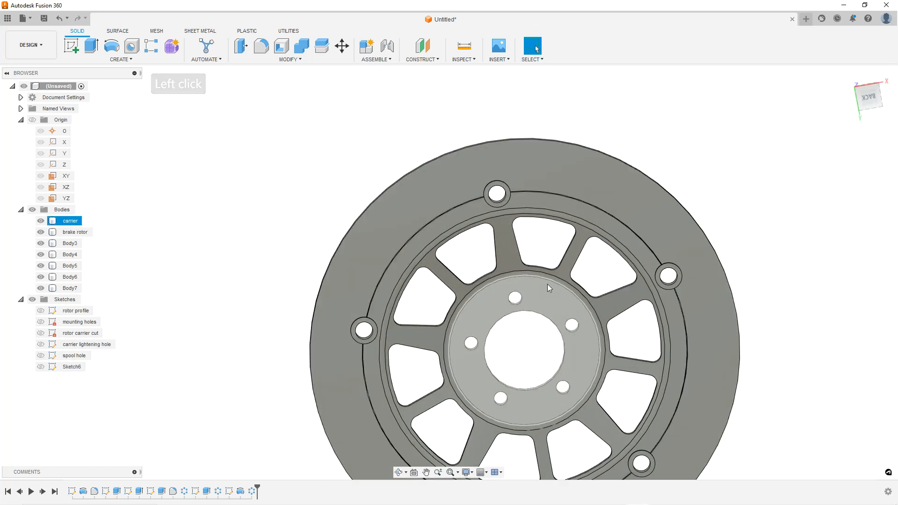
scroll(554, 294, up, 2)
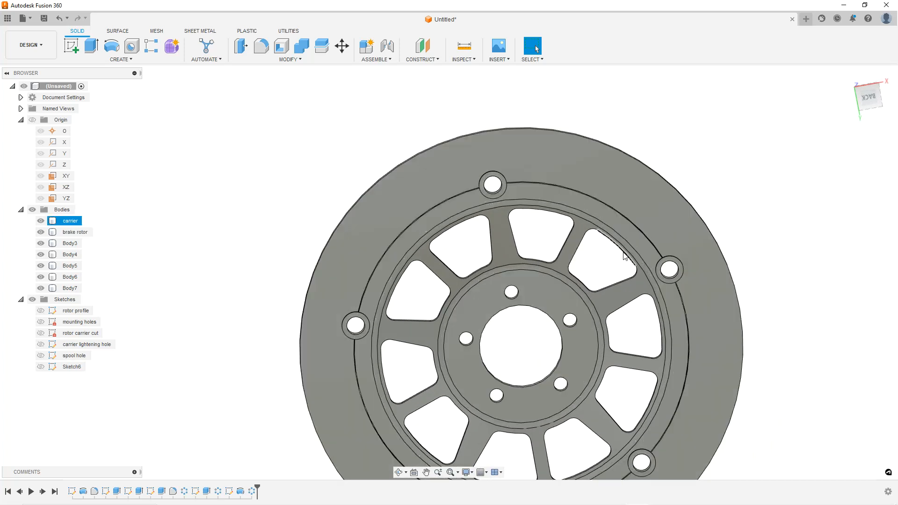
click(537, 140)
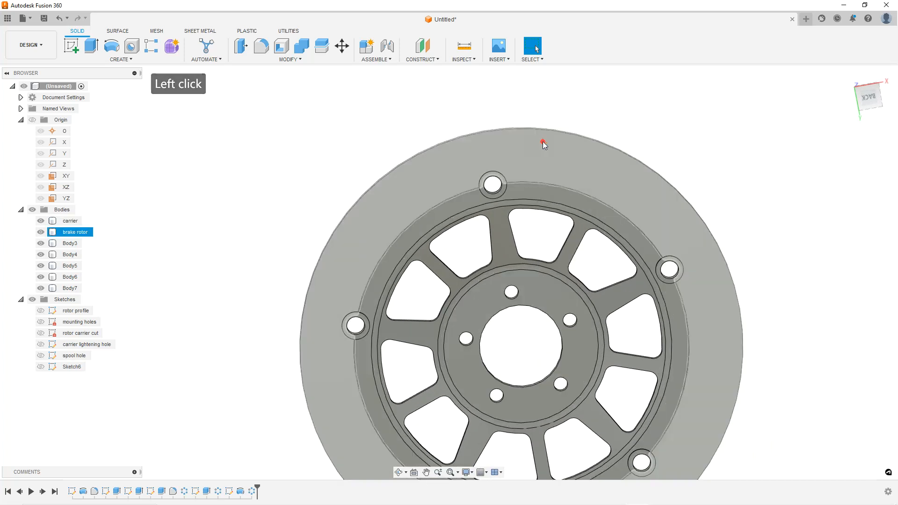
right_click(540, 141)
click(532, 191)
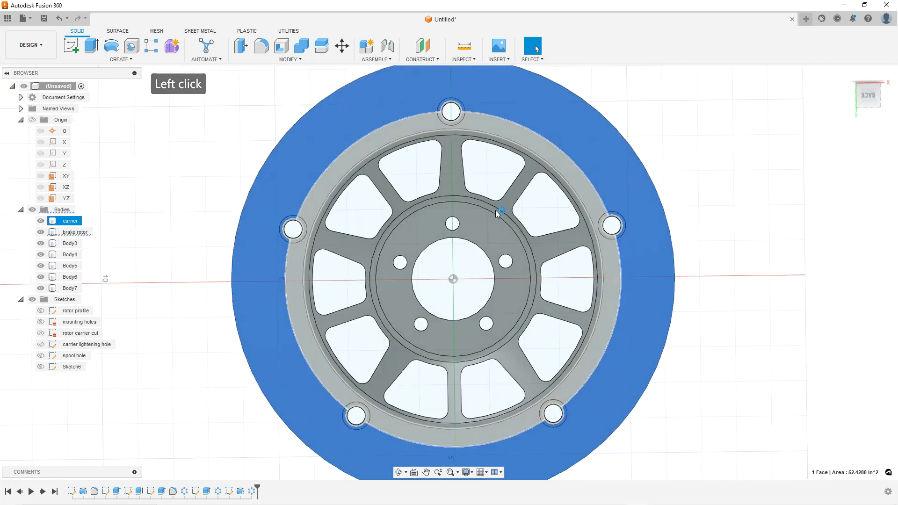
scroll(551, 135, down, 3)
scroll(564, 146, up, 5)
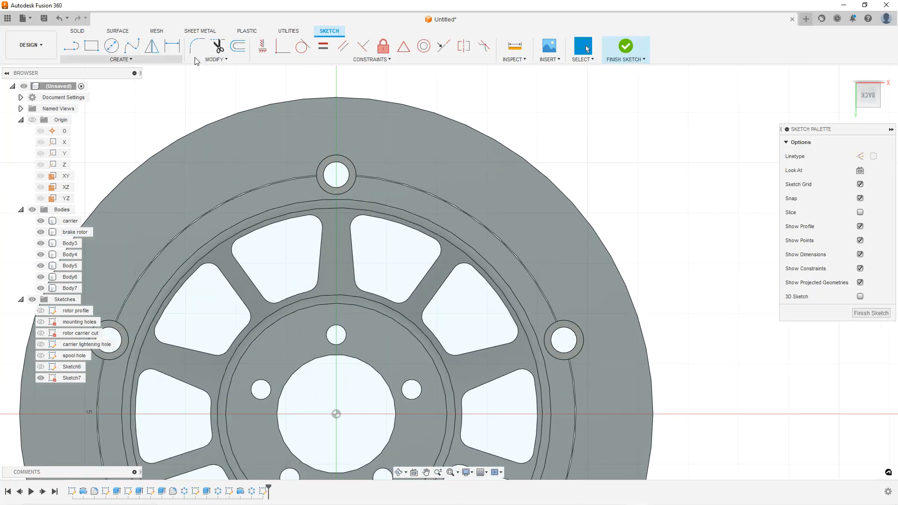
Draw a center point arc slot centred on the origin, radius about 4.95 in, spanning about 46° between the top and right mounting holes
click(131, 60)
mouse_move(118, 103)
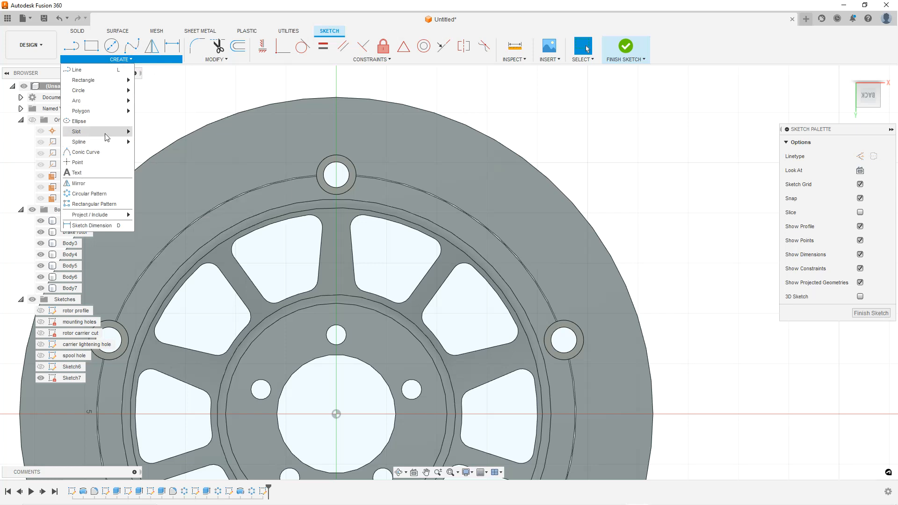
mouse_move(108, 135)
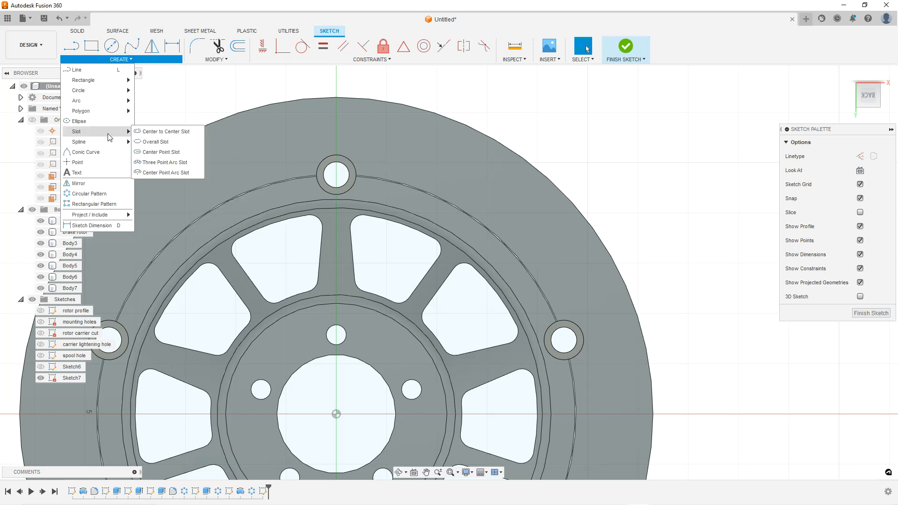
click(164, 172)
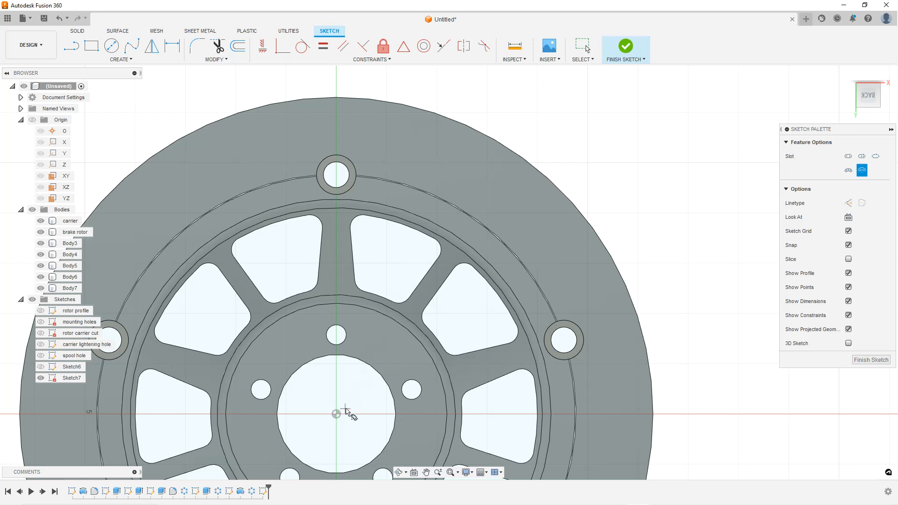
click(336, 414)
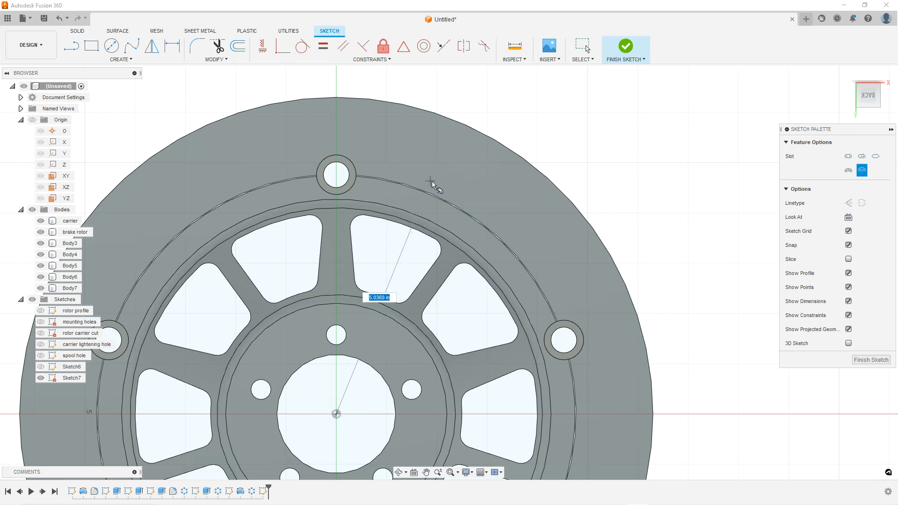
click(370, 168)
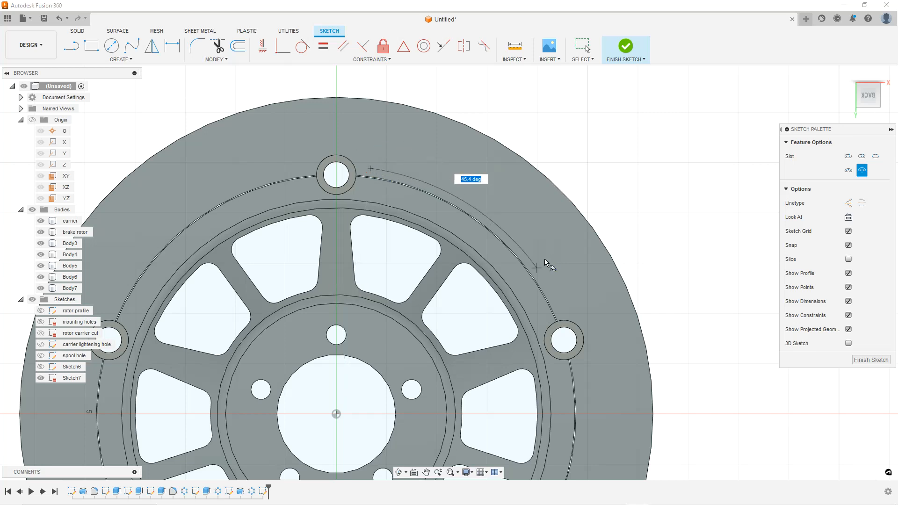
click(560, 300)
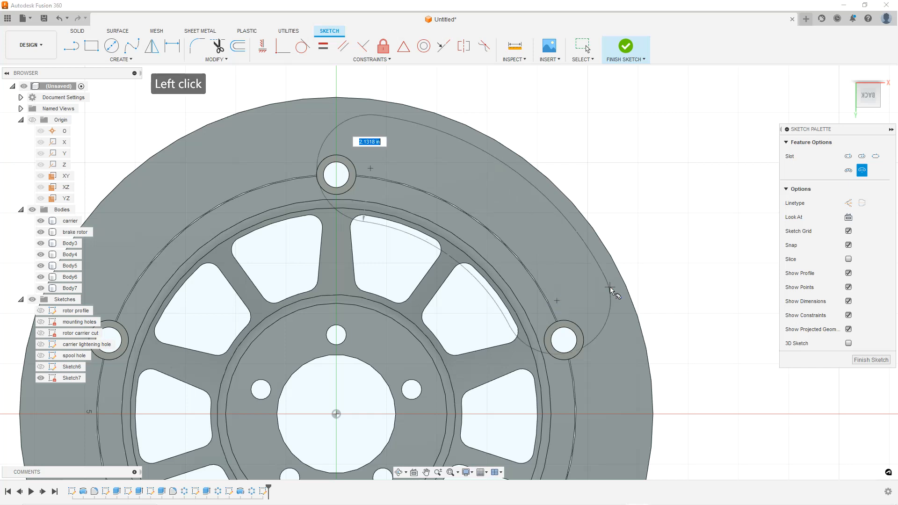
click(567, 285)
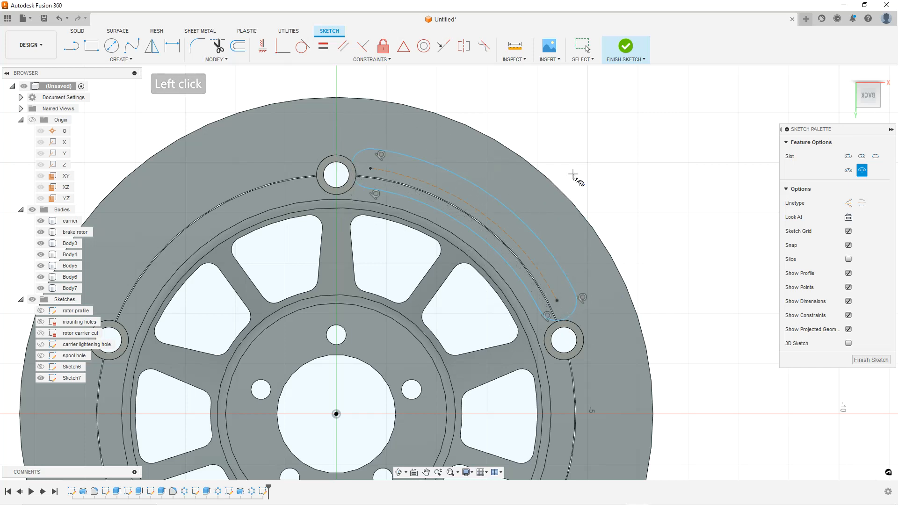
scroll(502, 190, down, 2)
scroll(462, 231, up, 1)
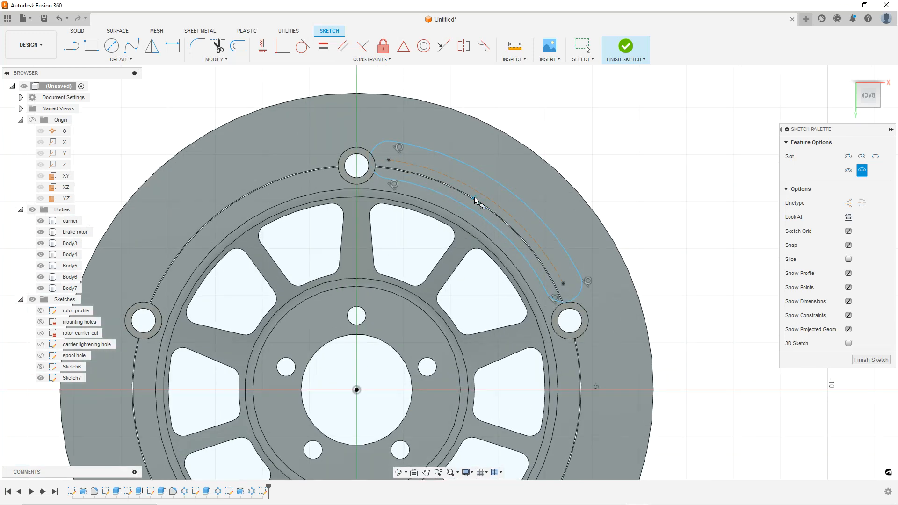
key(Escape)
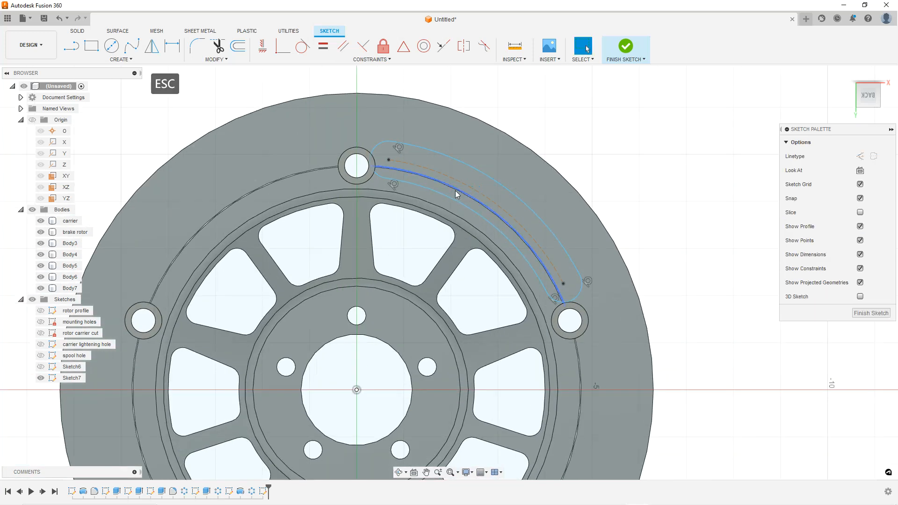
Reposition the arc slot so its upper end clears the top mounting hole
scroll(396, 158, up, 2)
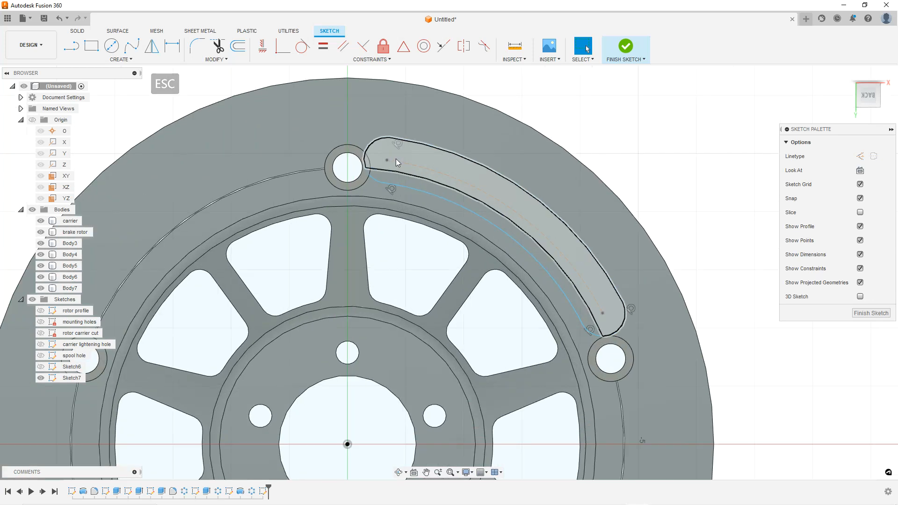
click(398, 159)
drag(412, 165, 378, 165)
click(667, 204)
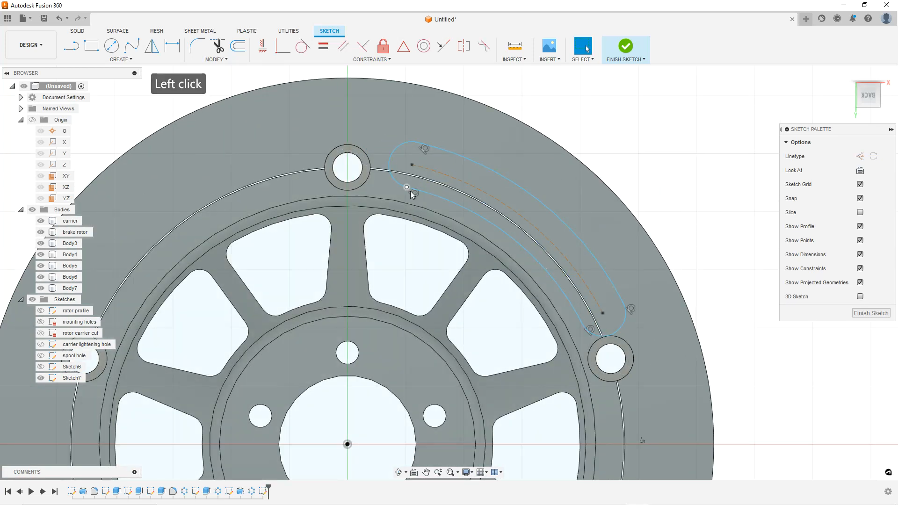
scroll(414, 178, down, 1)
scroll(422, 167, up, 2)
scroll(422, 167, up, 4)
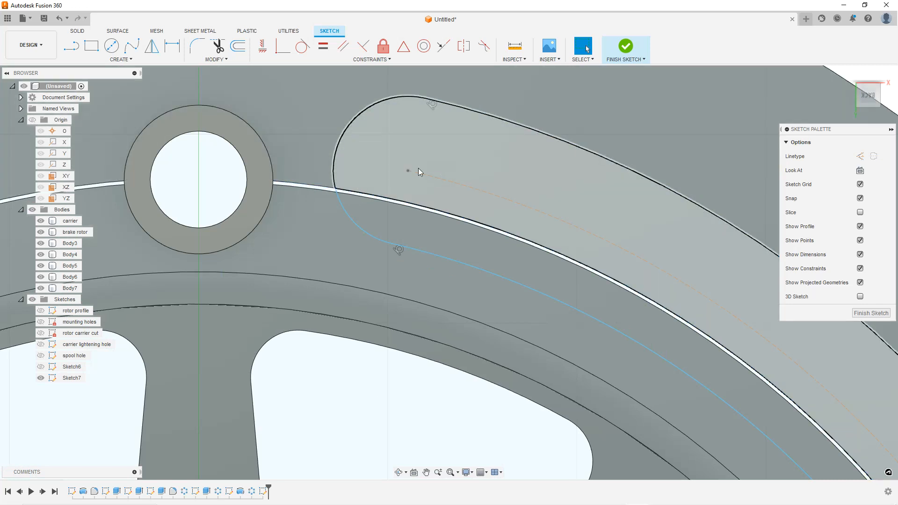
scroll(418, 168, down, 6)
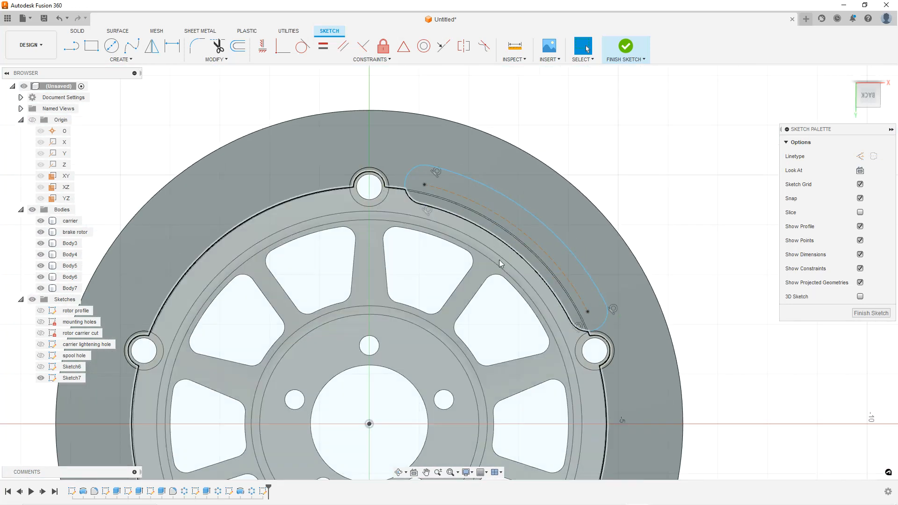
scroll(505, 262, up, 1)
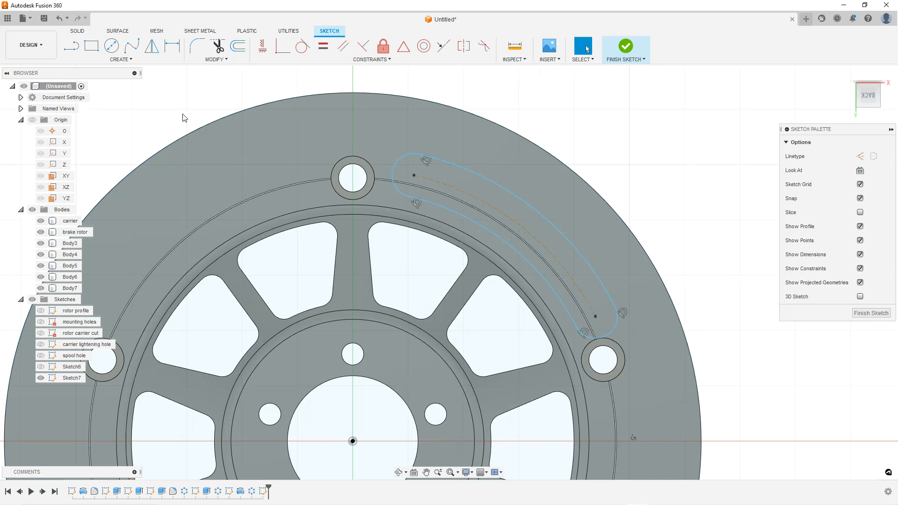
Draw a line from the sketch origin to the centre of the slot's upper end arc
click(73, 50)
click(353, 441)
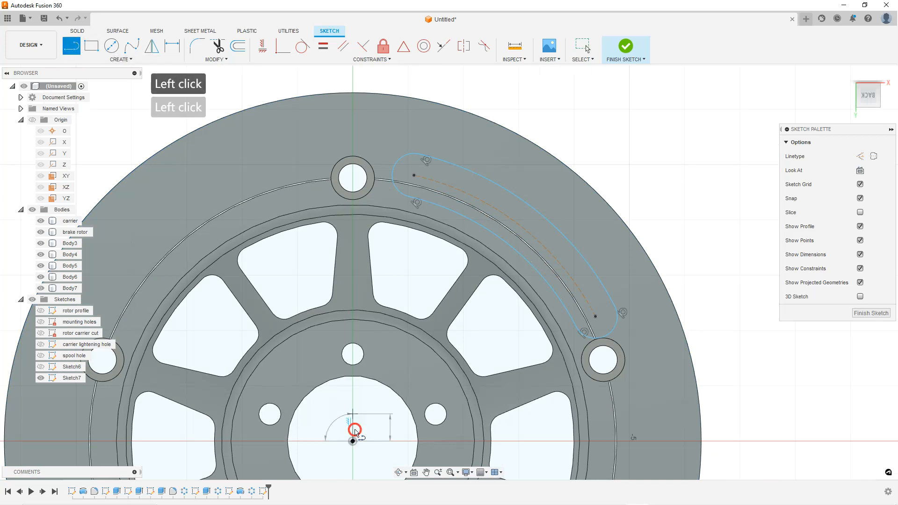
click(414, 176)
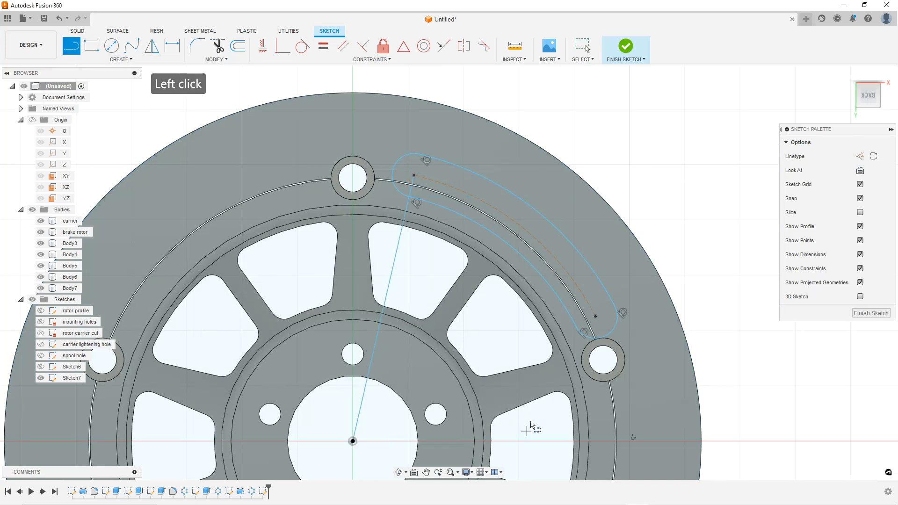
Draw a line from the sketch origin to the centre of the slot's lower end arc
click(595, 317)
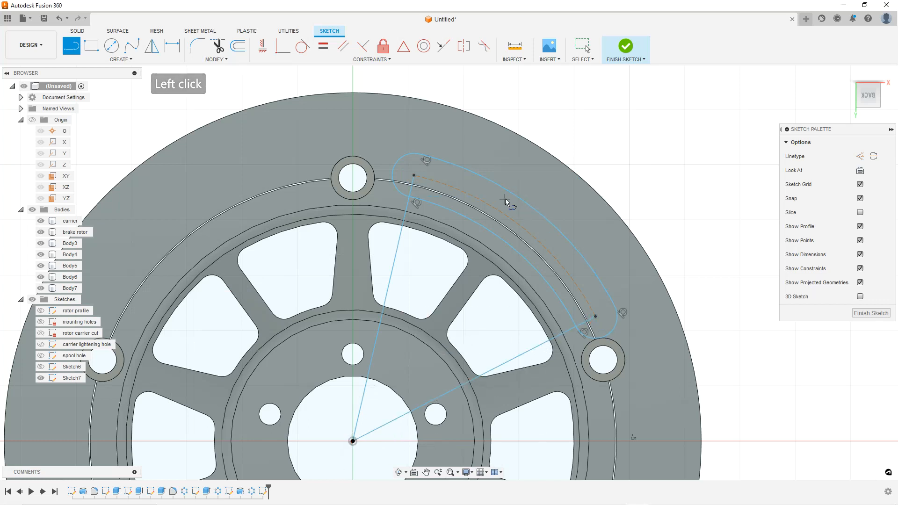
scroll(496, 214, up, 1)
key(Escape)
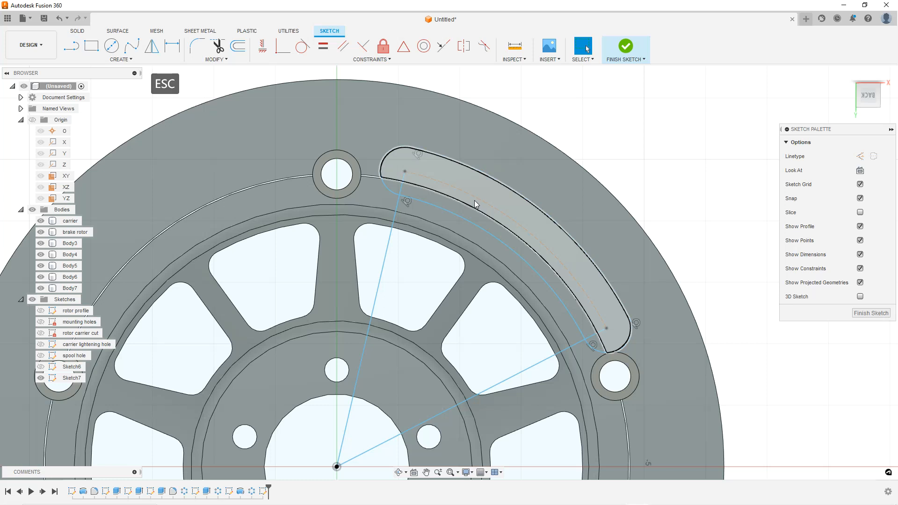
Draw lines from the sketch origin to the centres of the top and right mounting holes
scroll(476, 203, down, 2)
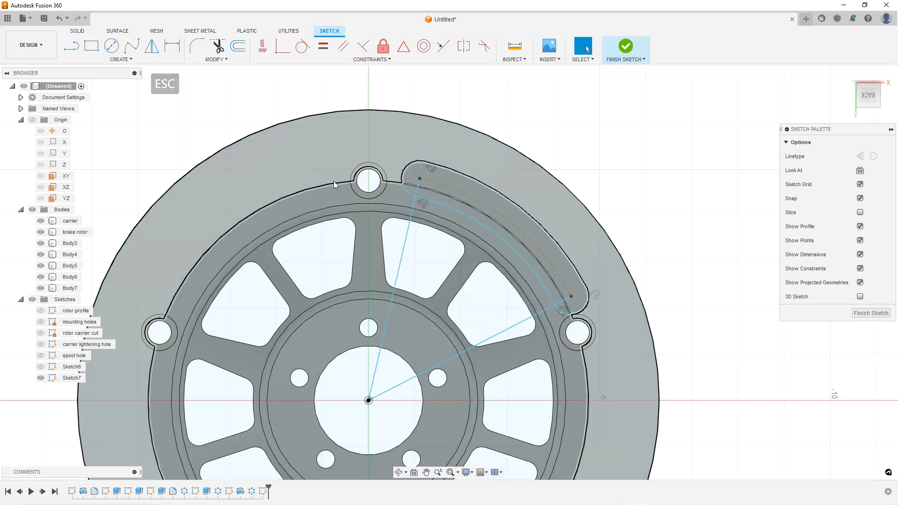
click(71, 46)
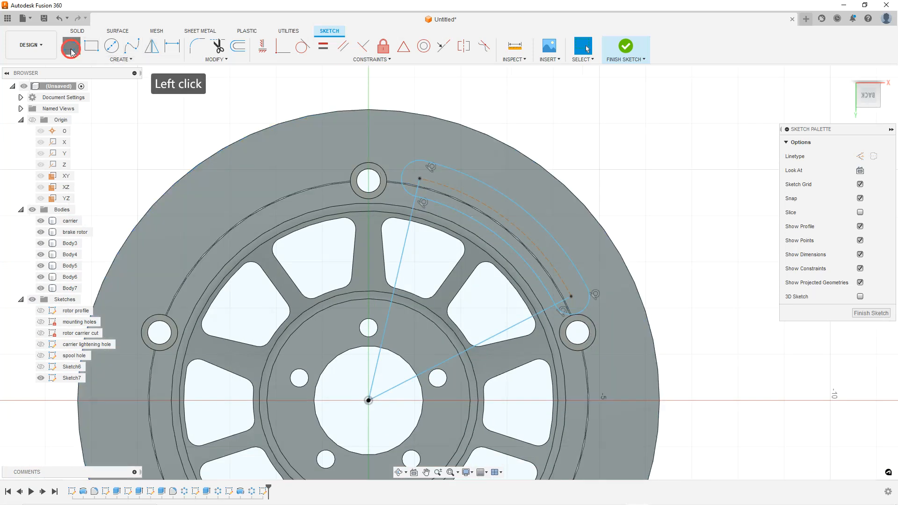
click(368, 400)
click(368, 180)
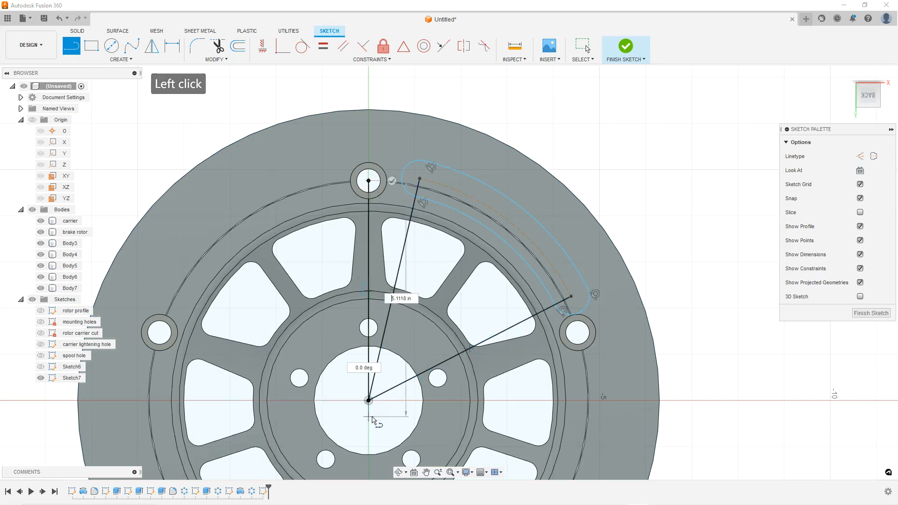
key(Escape)
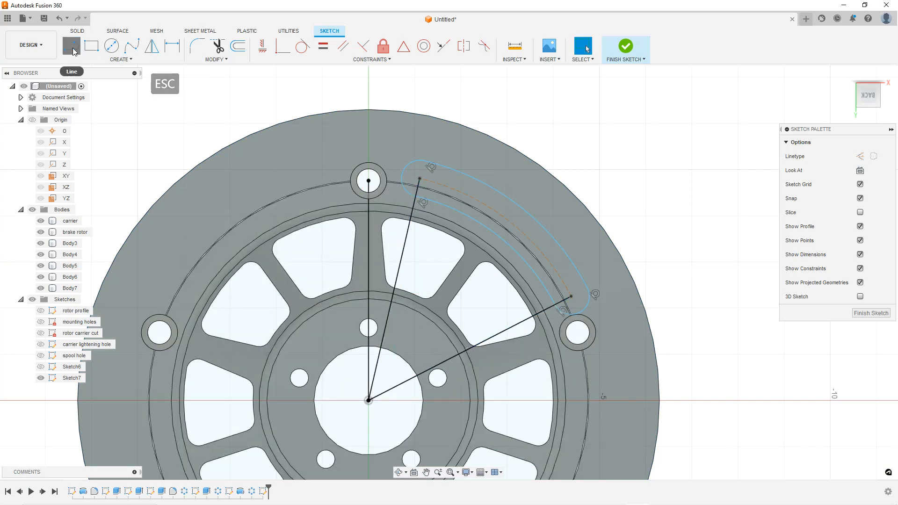
click(72, 49)
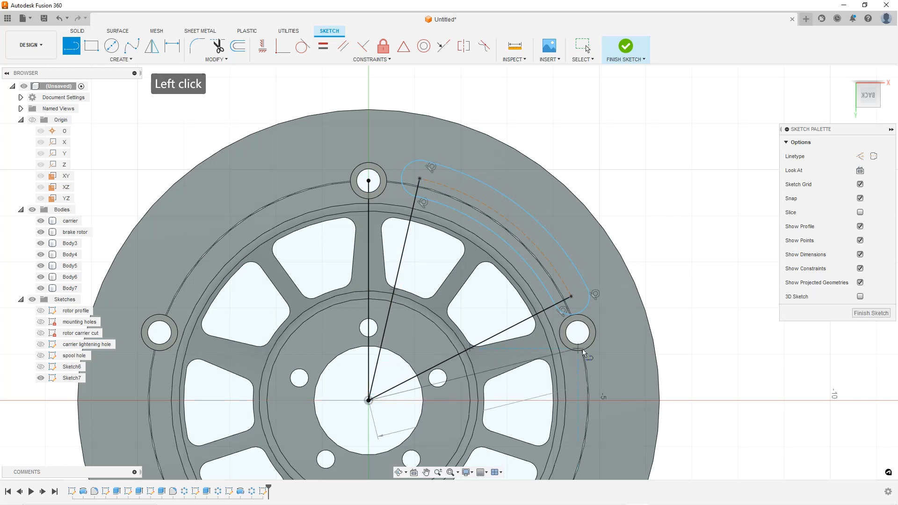
click(577, 332)
key(Escape)
Convert the four lines radiating from the origin into construction lines
scroll(580, 323, up, 3)
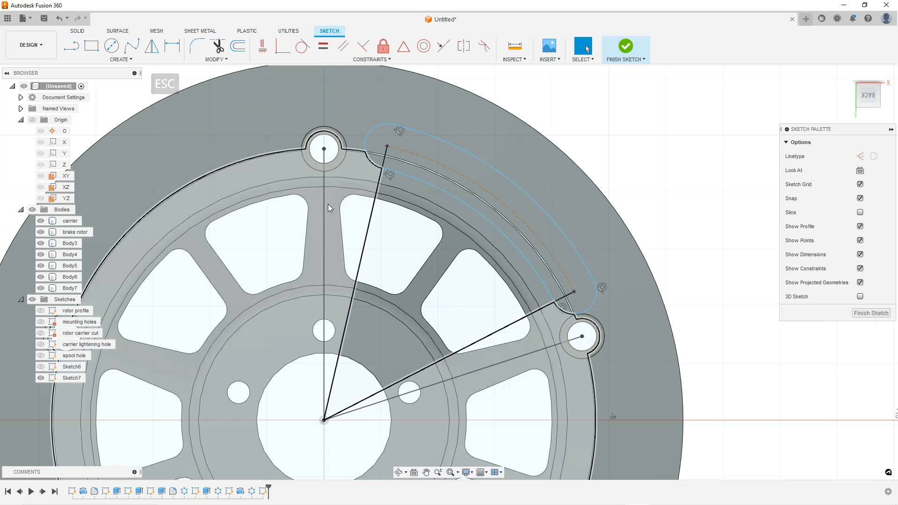
click(325, 206)
shift+click(371, 217)
shift+click(511, 327)
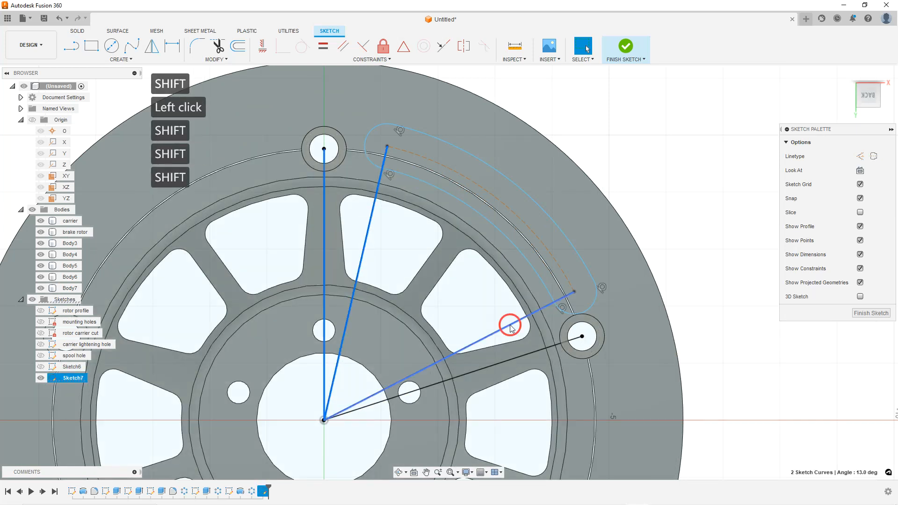
shift+click(526, 354)
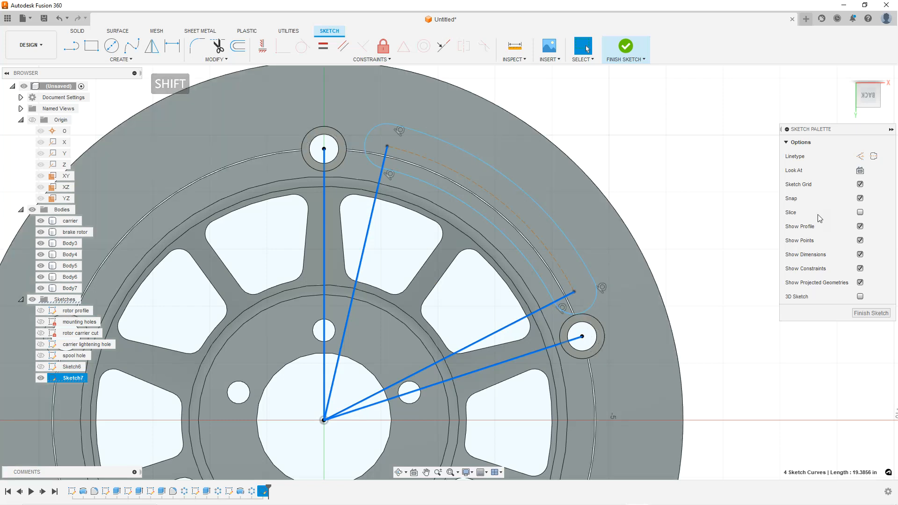
click(859, 156)
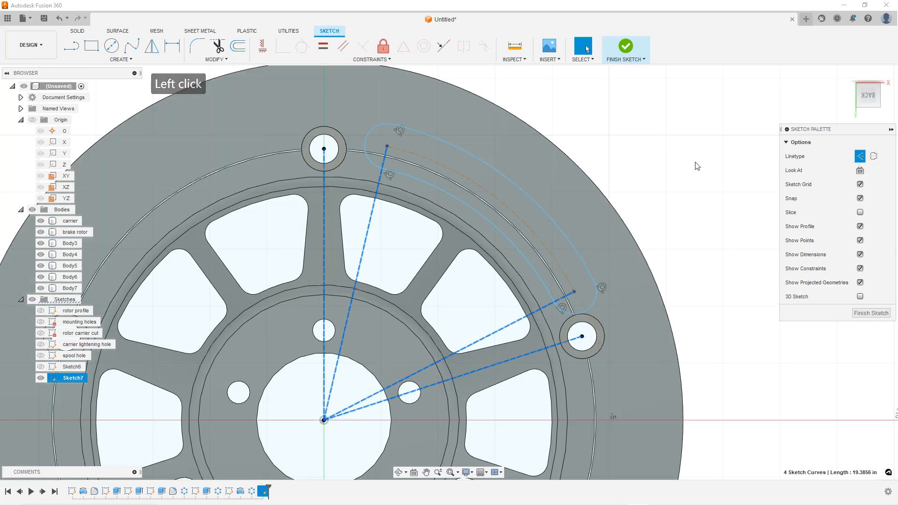
scroll(382, 145, up, 1)
key(Escape)
key(Escape)
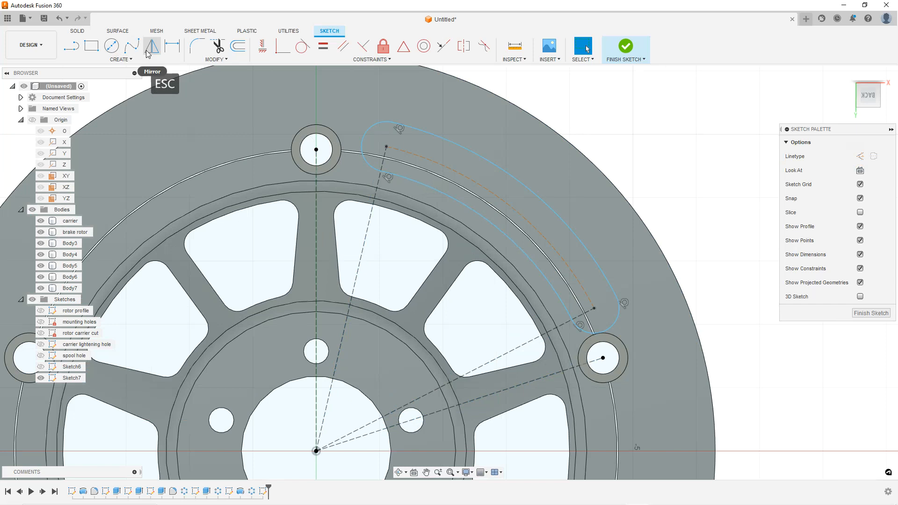
Dimension the angle between the top-hole line and the slot's upper-end line as 15°
click(170, 50)
click(318, 239)
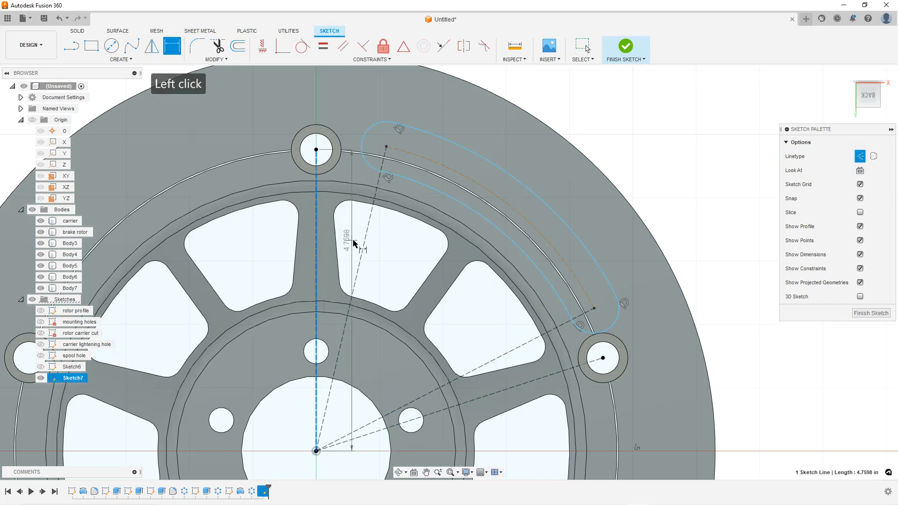
click(363, 241)
click(416, 239)
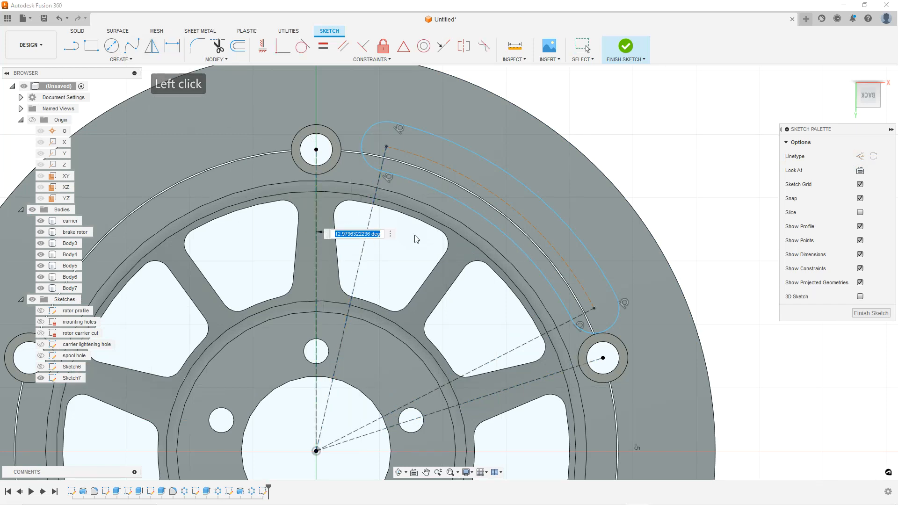
text(15)
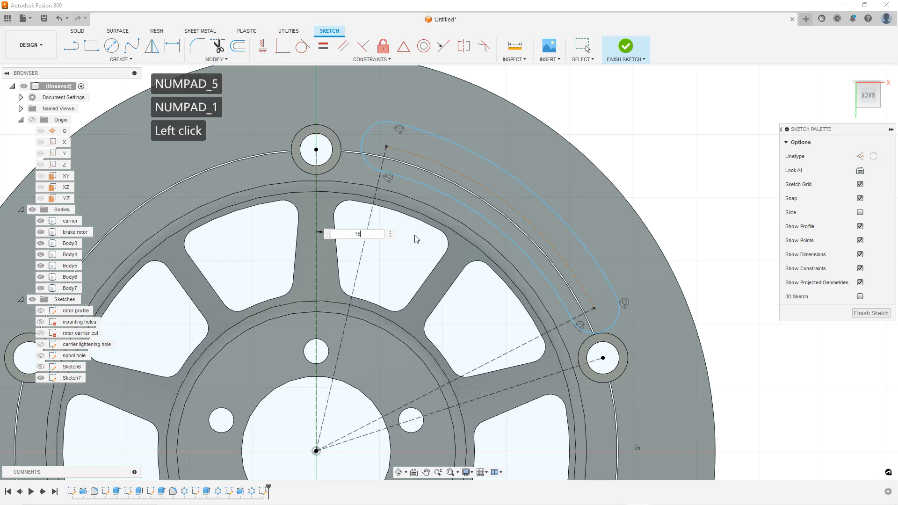
key(Return)
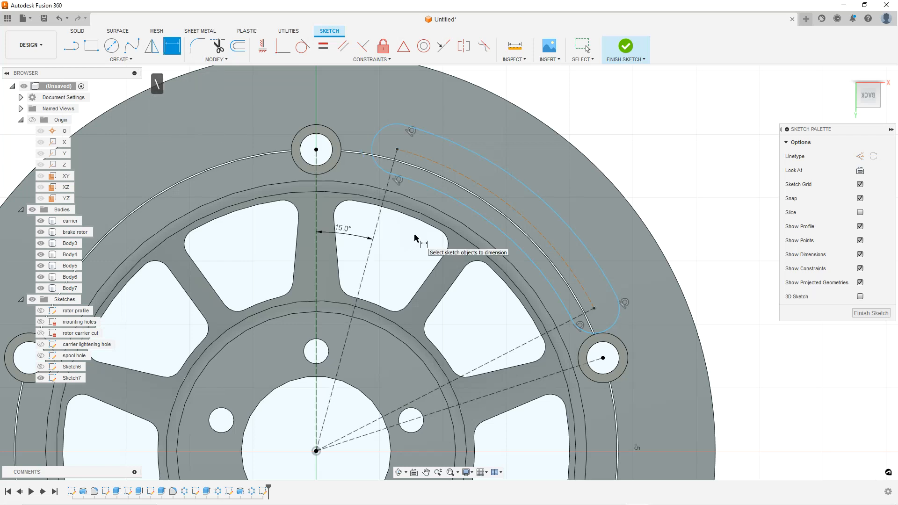
Dimension the angle between the slot's lower-end line and the right-hole line as 15°
click(528, 343)
click(536, 379)
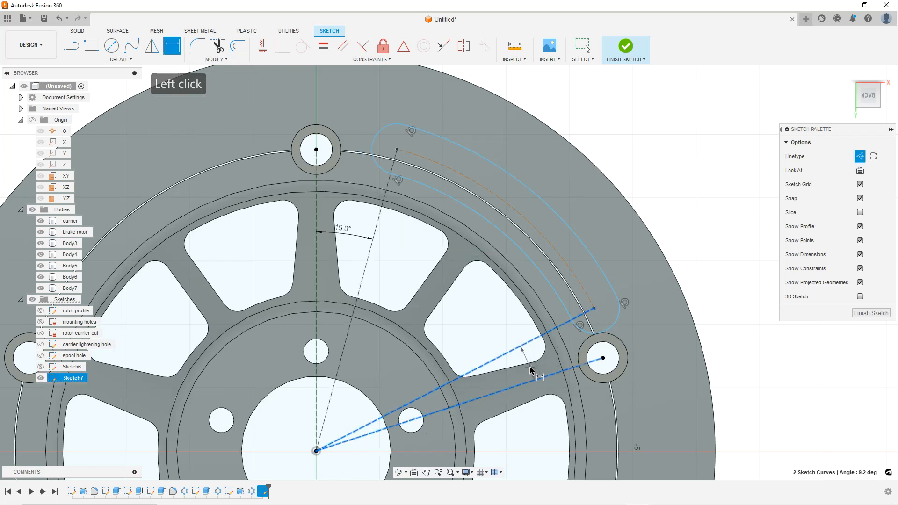
click(529, 370)
text(15)
key(Return)
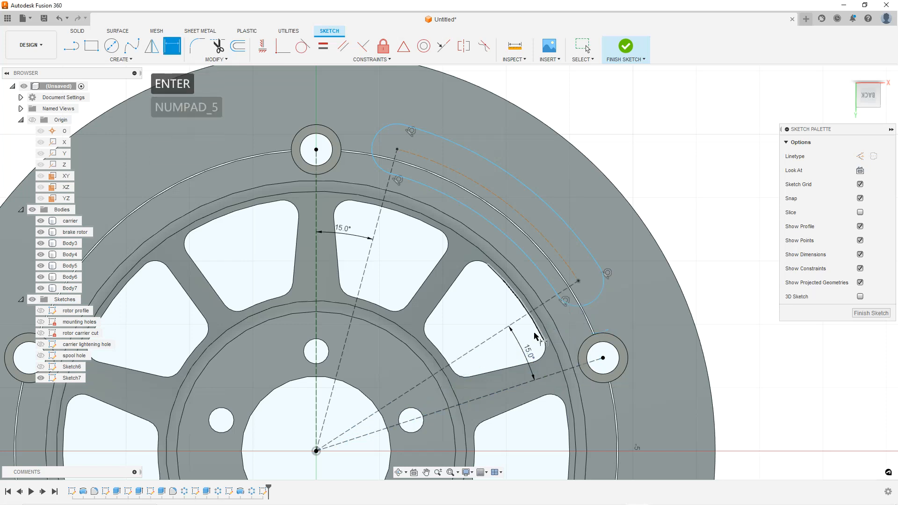
scroll(524, 257, down, 2)
key(Escape)
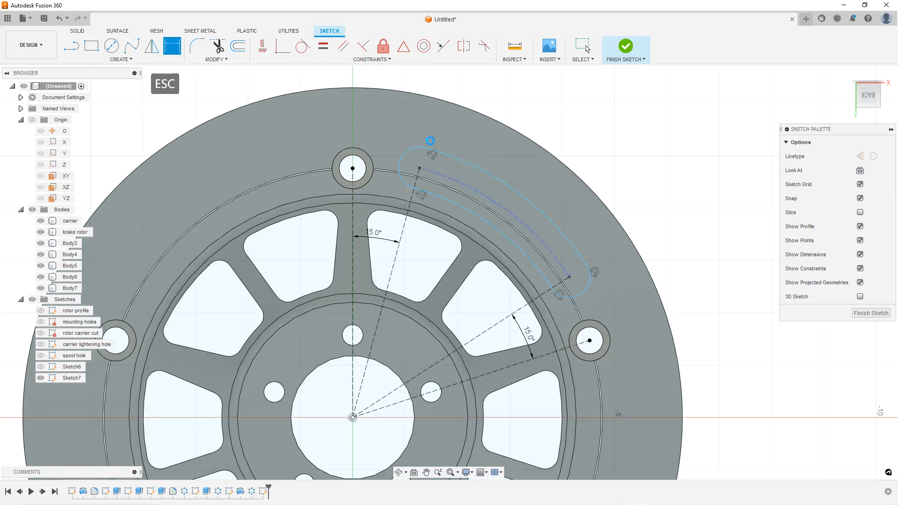
Make the top mounting hole's centre point coincident with the slot's centre arc
scroll(413, 165, up, 3)
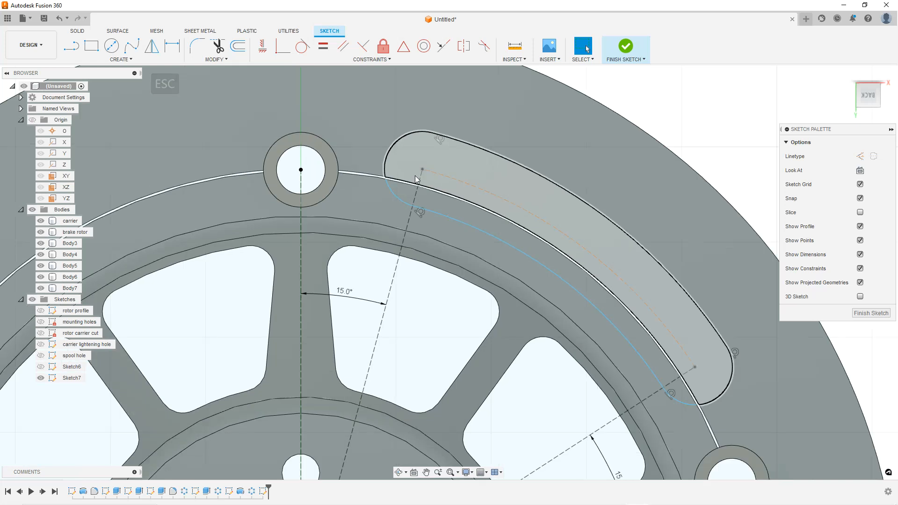
key(Escape)
scroll(375, 177, up, 3)
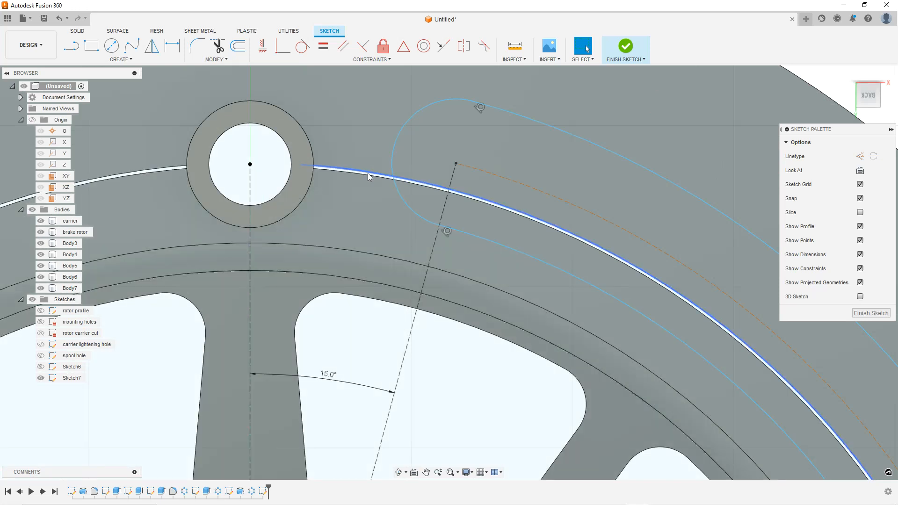
scroll(366, 174, down, 5)
scroll(411, 196, up, 3)
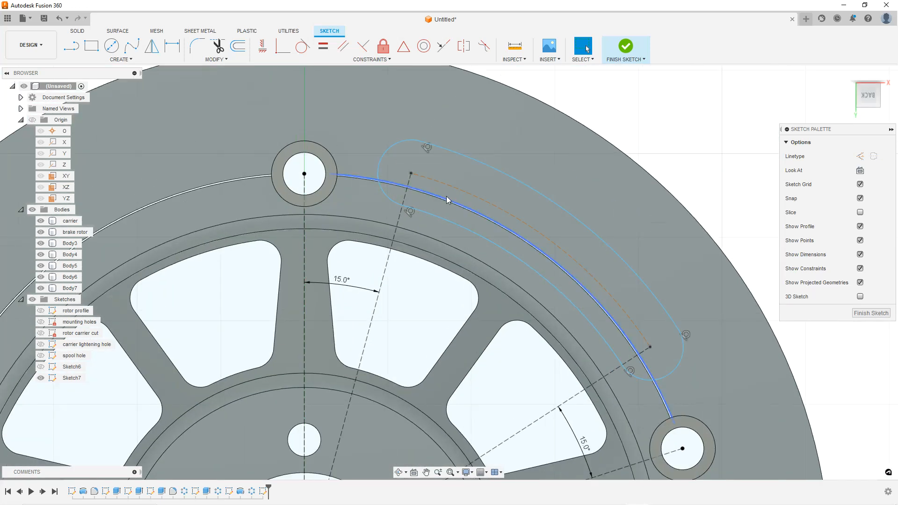
scroll(414, 191, up, 2)
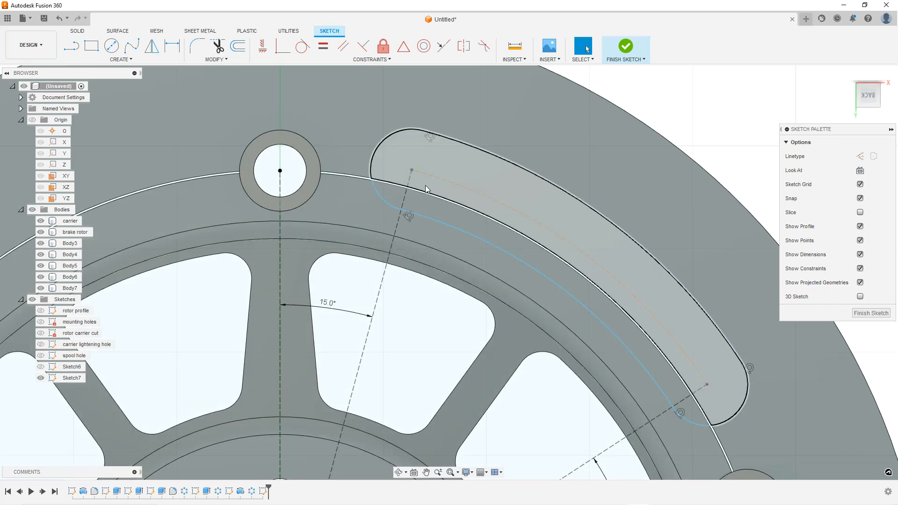
click(424, 189)
scroll(428, 194, down, 2)
scroll(428, 195, down, 1)
scroll(459, 227, up, 1)
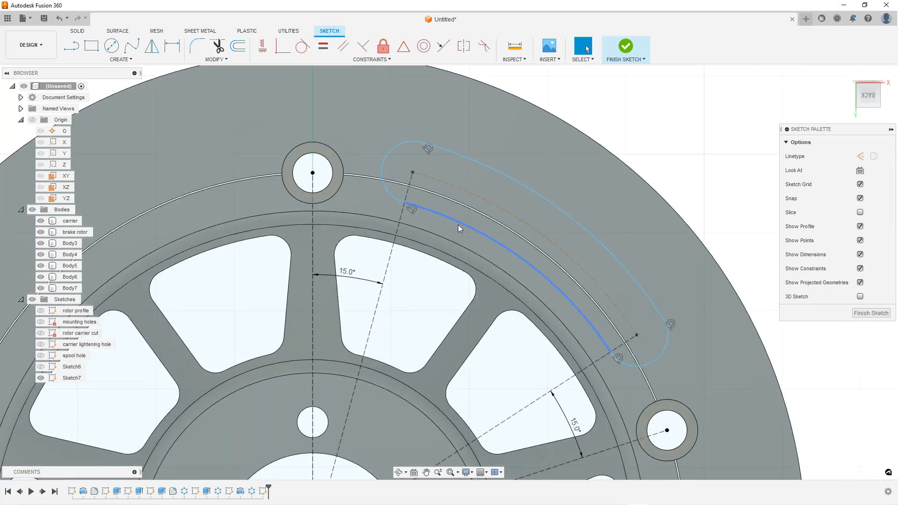
scroll(312, 175, up, 1)
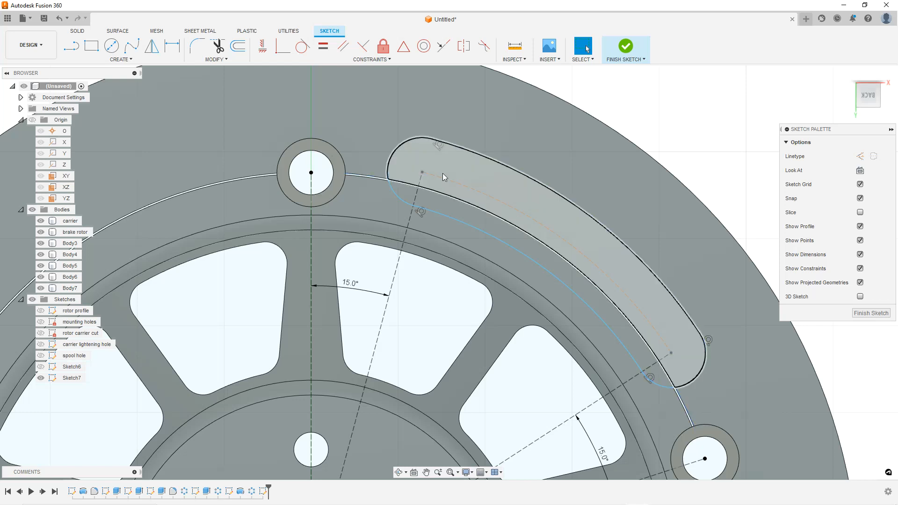
click(489, 195)
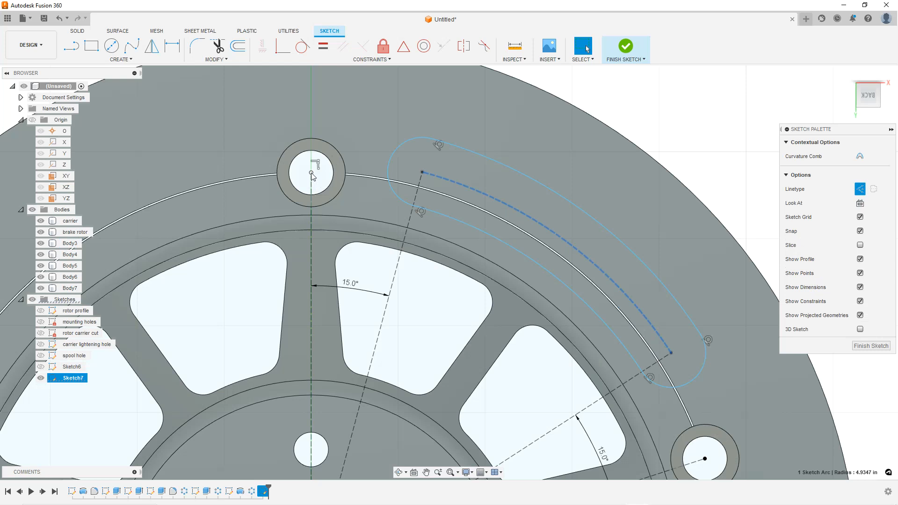
shift+click(312, 173)
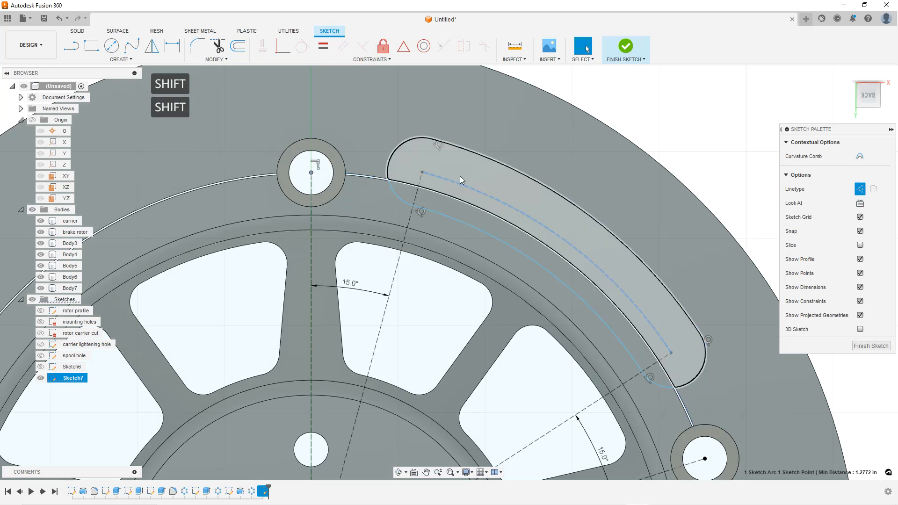
click(283, 46)
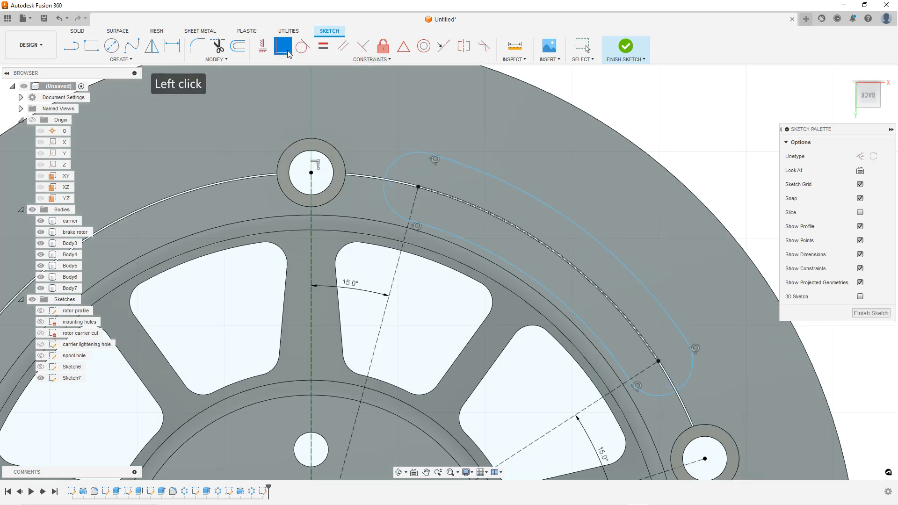
scroll(458, 213, down, 3)
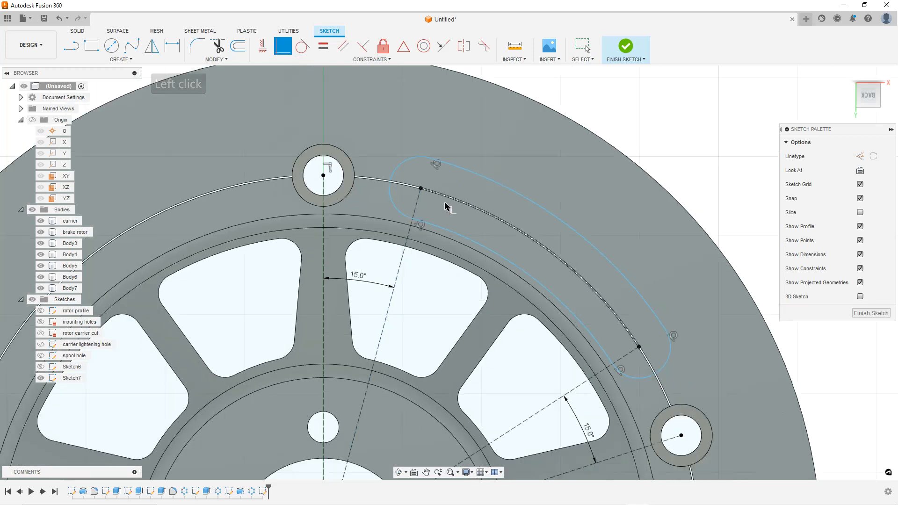
key(Escape)
Dimension the radius of the slot's rounded end as 8 mm
scroll(468, 213, up, 5)
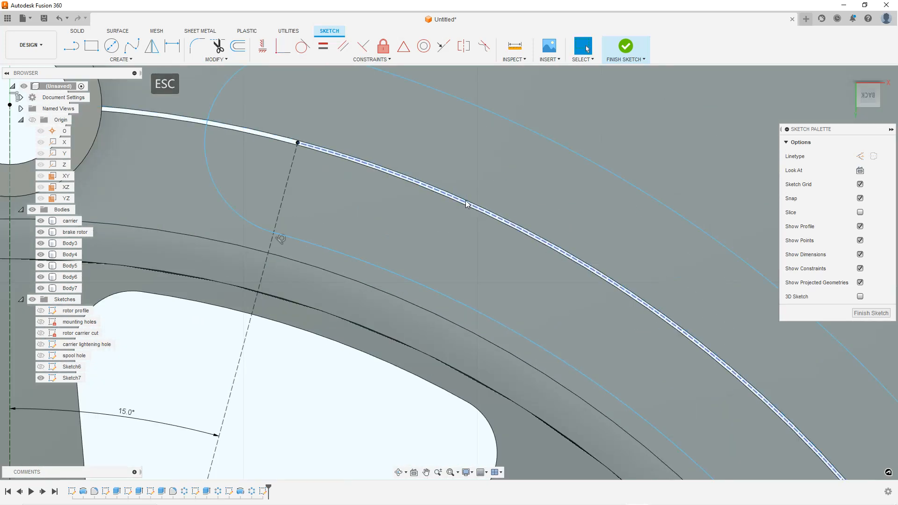
scroll(467, 208, down, 5)
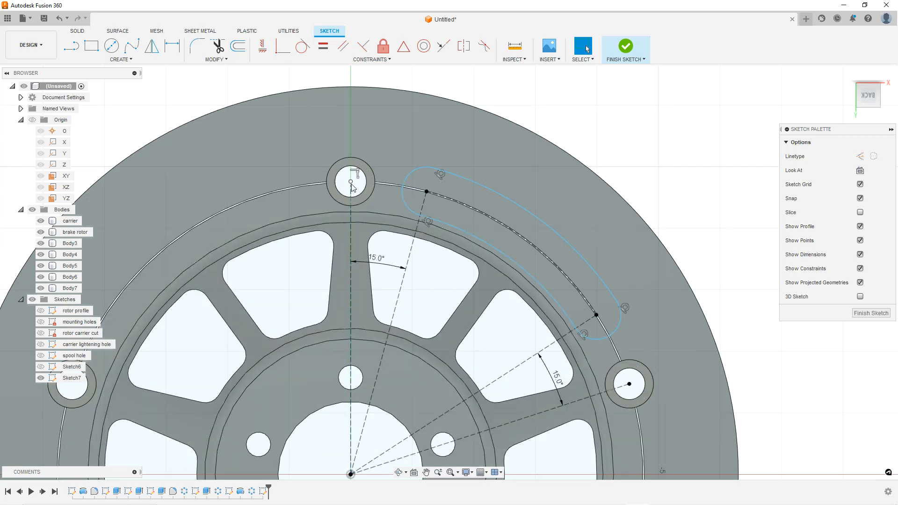
scroll(519, 223, up, 3)
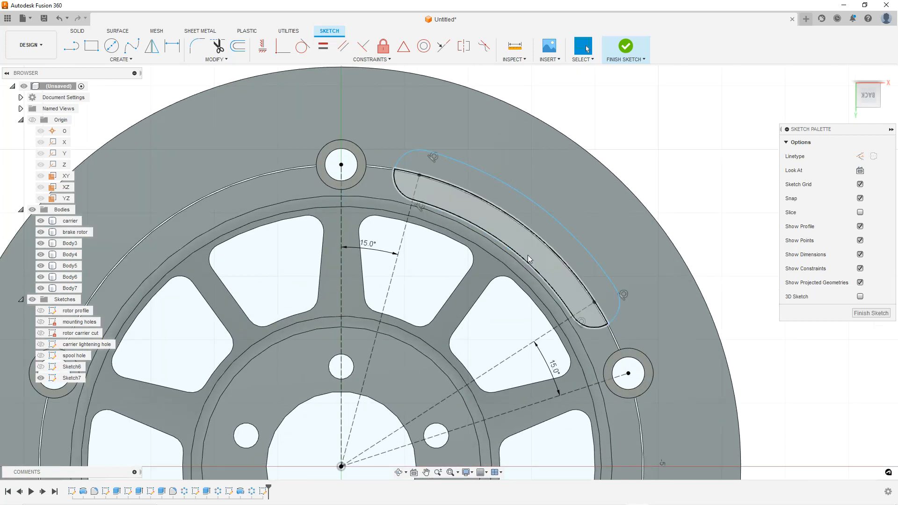
key(Escape)
scroll(434, 135, down, 1)
scroll(469, 102, up, 2)
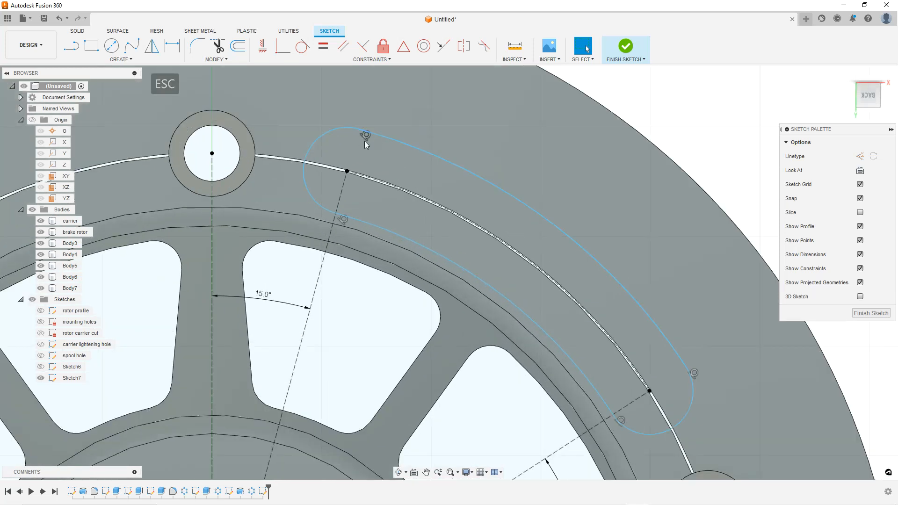
click(329, 135)
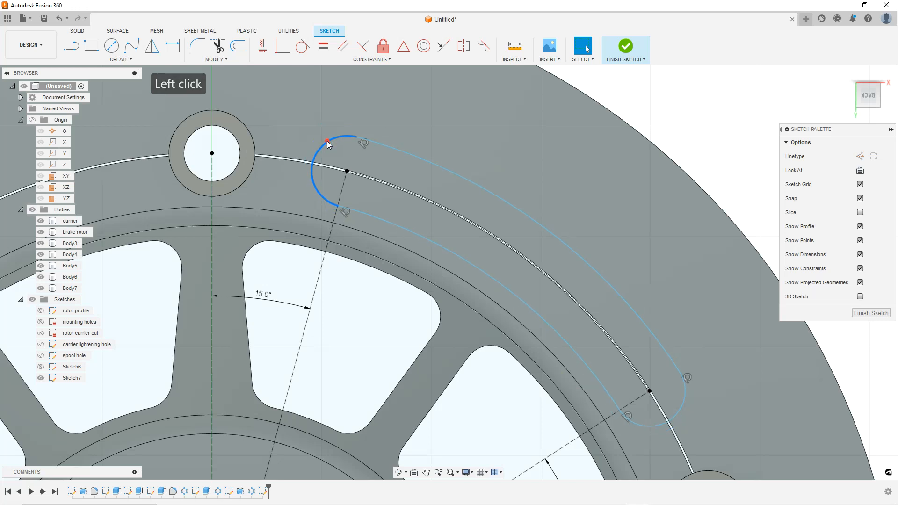
scroll(412, 164, down, 2)
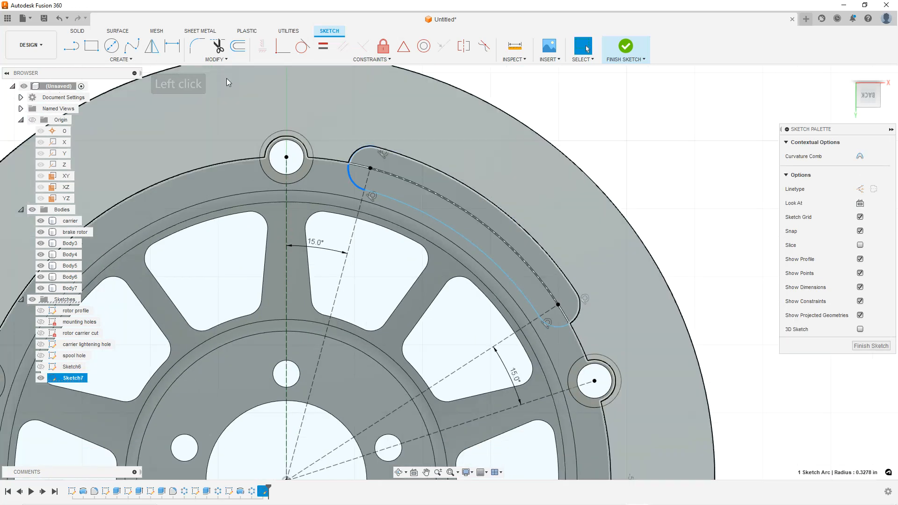
click(172, 45)
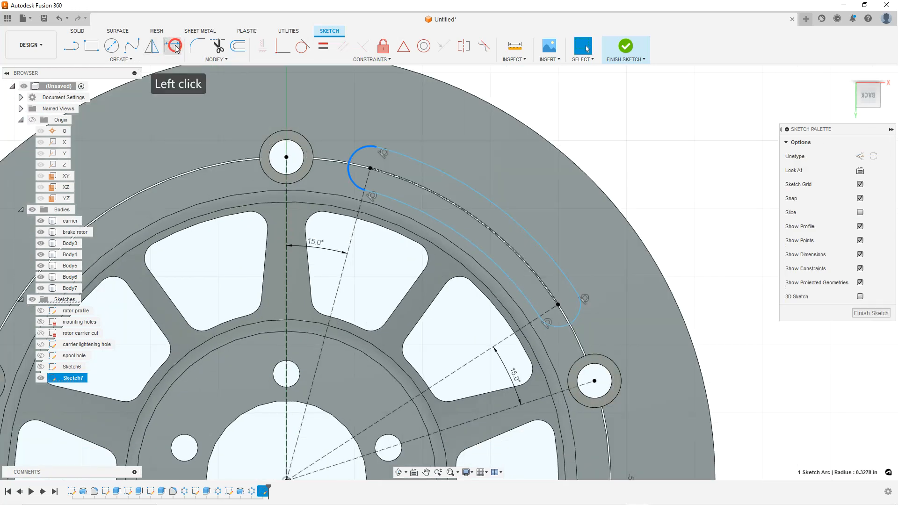
click(348, 126)
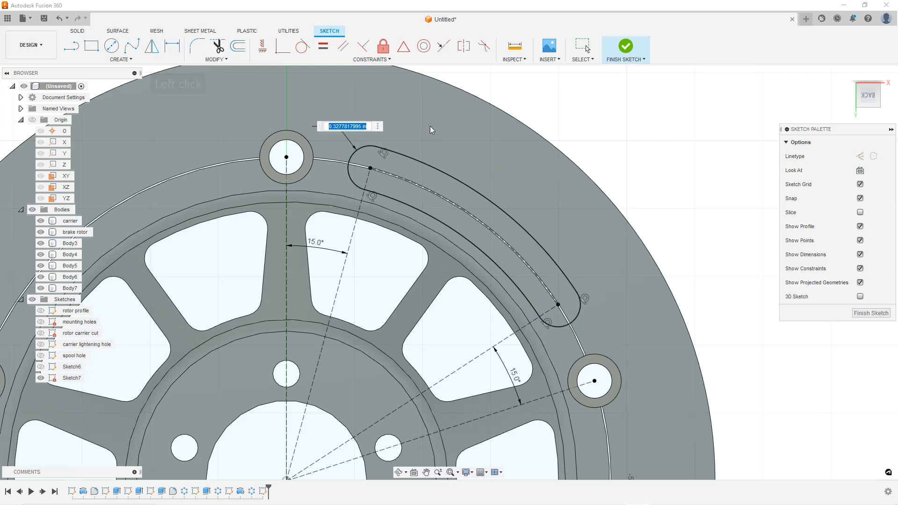
text(8mm)
key(Return)
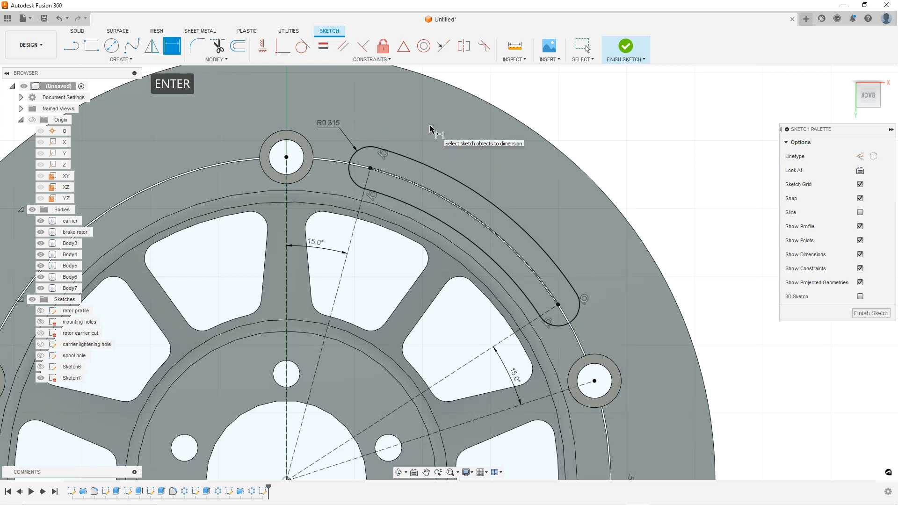
Change both angle dimensions between the mounting-hole lines and the slot-end lines to 10°
scroll(476, 149, down, 3)
scroll(498, 238, up, 2)
key(Escape)
key(Escape)
scroll(497, 234, down, 2)
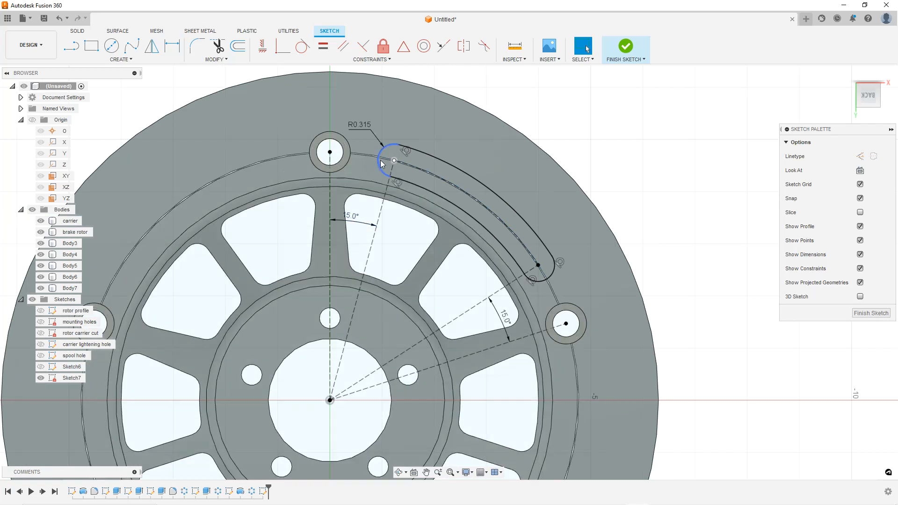
double_click(351, 218)
text(10)
key(Return)
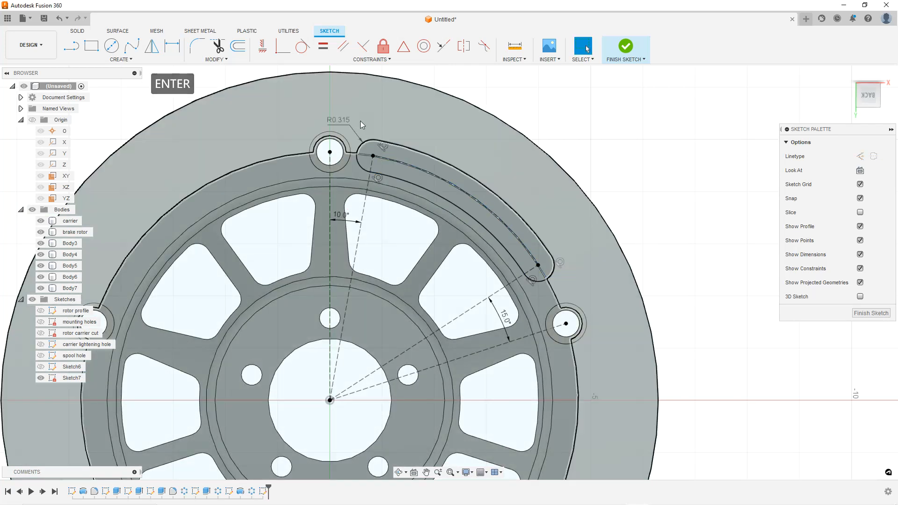
double_click(503, 318)
text(10)
key(Return)
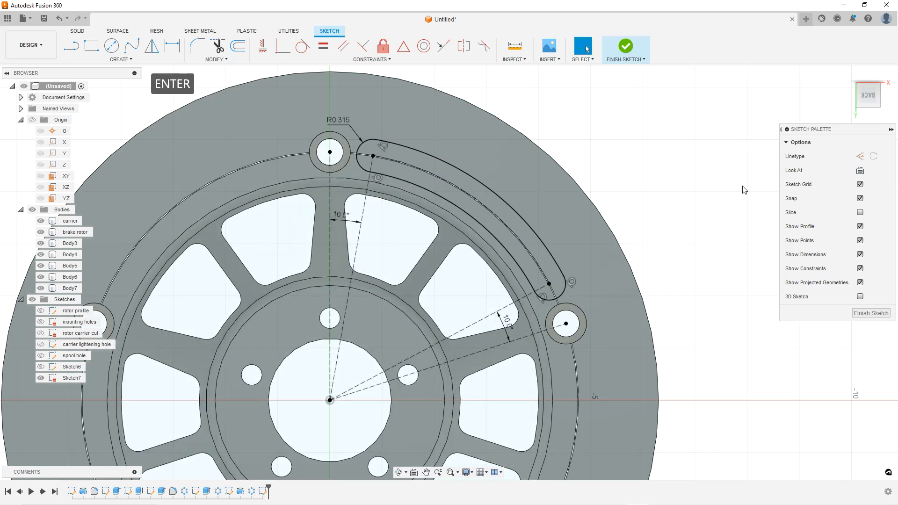
Finish the sketch and extrude-cut both slot profiles through all of the rotor
click(871, 312)
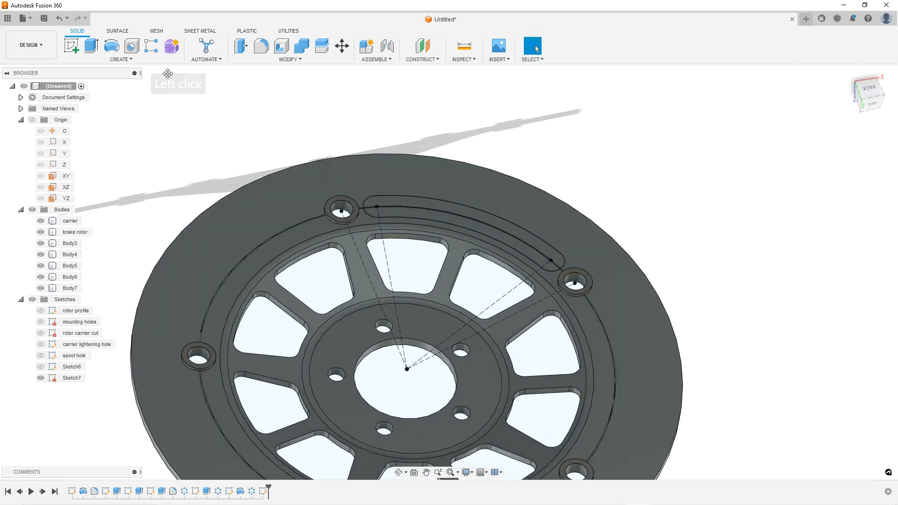
click(92, 47)
click(449, 209)
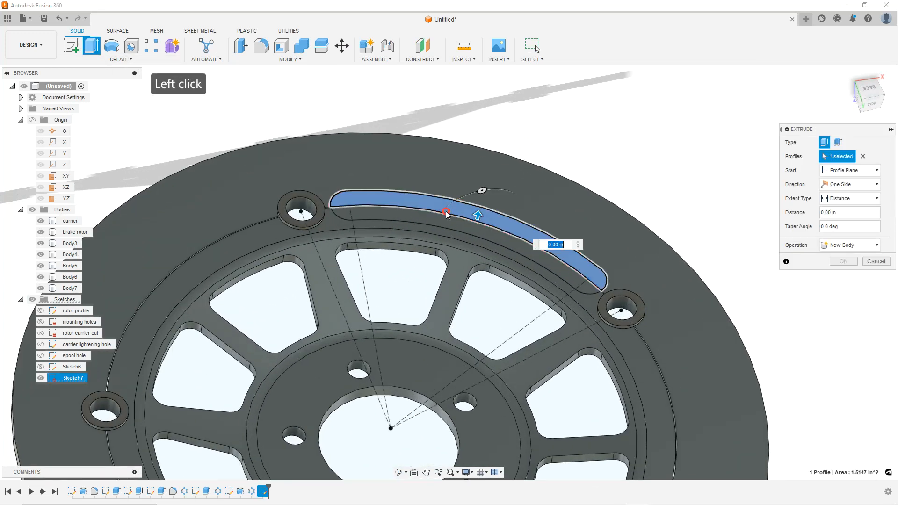
click(443, 224)
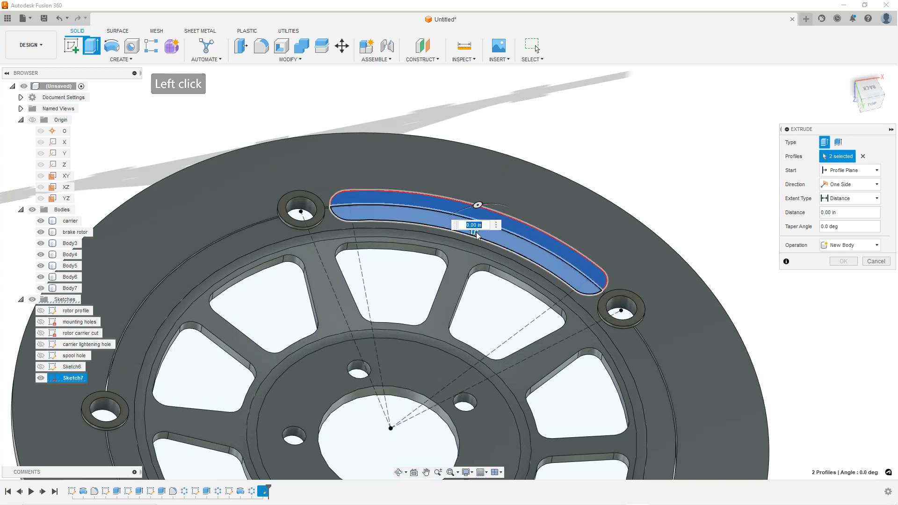
drag(473, 229, 461, 301)
scroll(597, 247, down, 2)
shift+middle_drag(579, 320, 571, 276)
click(847, 199)
click(840, 231)
scroll(523, 281, up, 2)
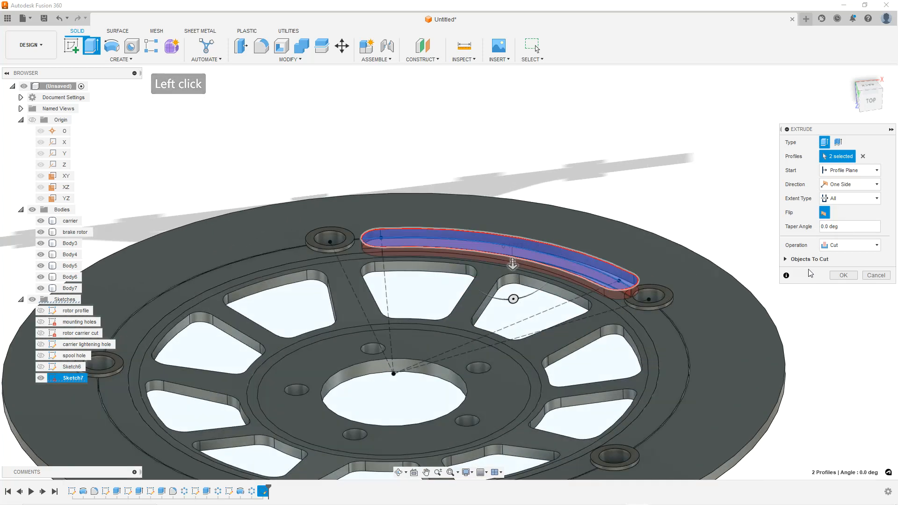
click(838, 275)
Circular-pattern the slot cut feature around the centre bore axis with a quantity of 5
scroll(521, 246, down, 3)
shift+middle_drag(511, 243, 539, 288)
scroll(311, 136, up, 1)
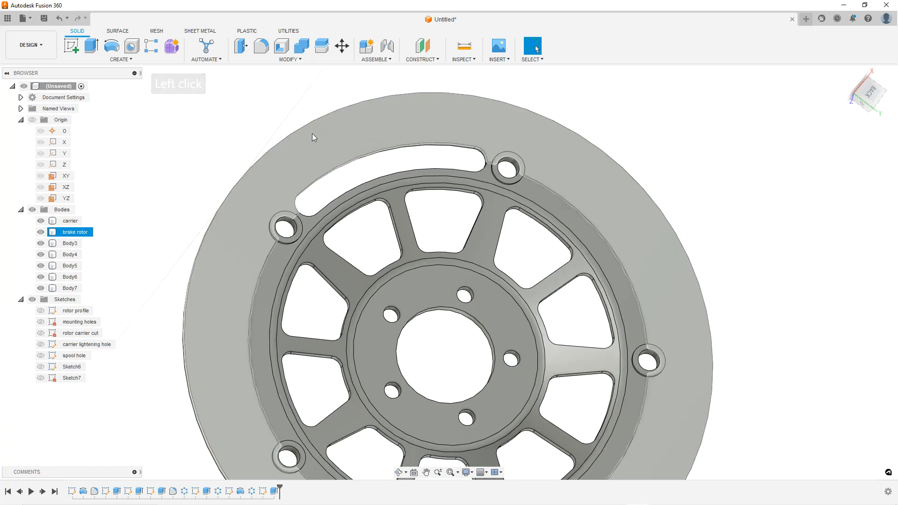
click(137, 62)
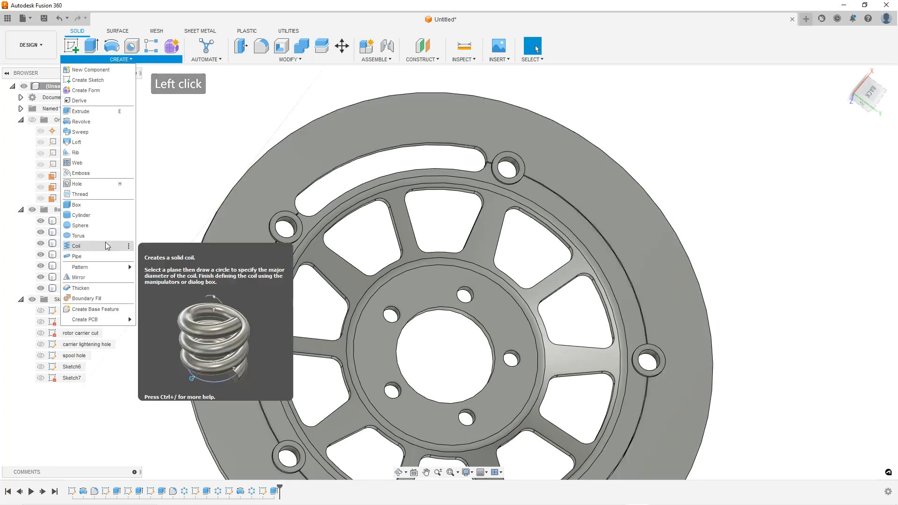
mouse_move(105, 273)
click(161, 277)
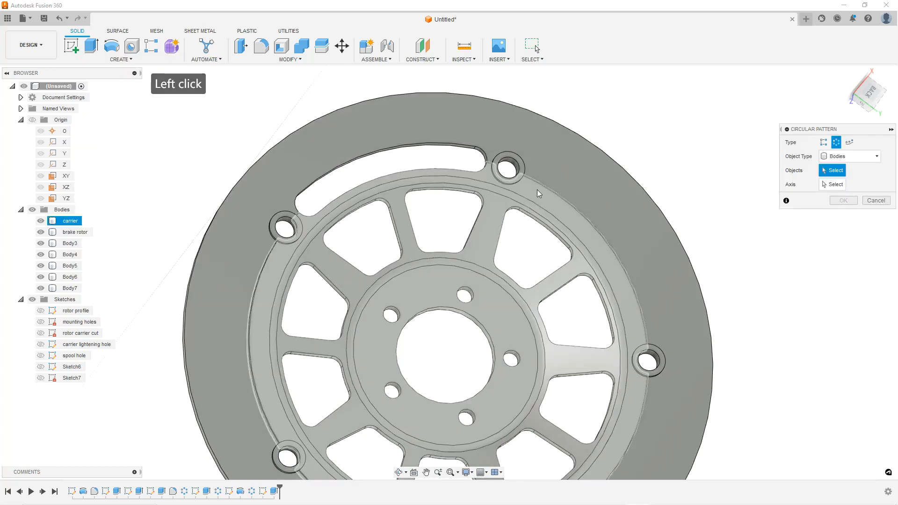
click(841, 160)
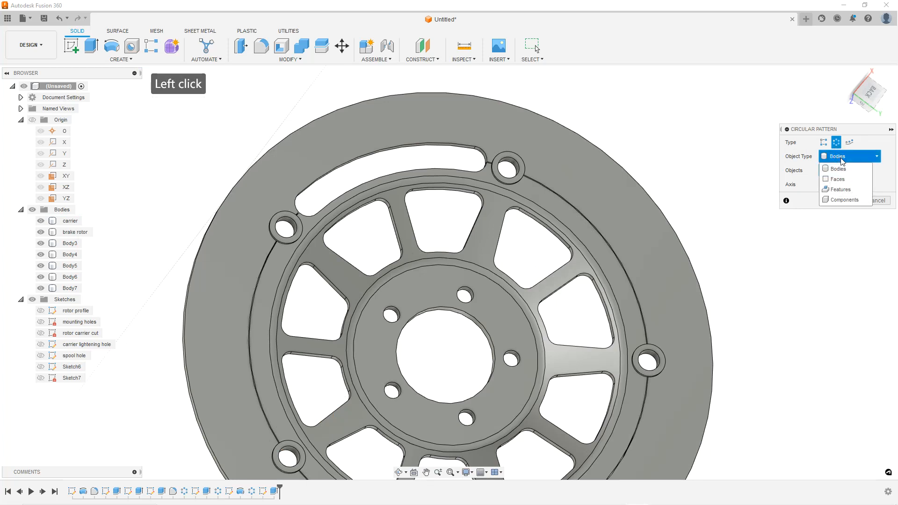
click(839, 188)
shift+middle_drag(499, 237, 500, 188)
scroll(444, 194, up, 4)
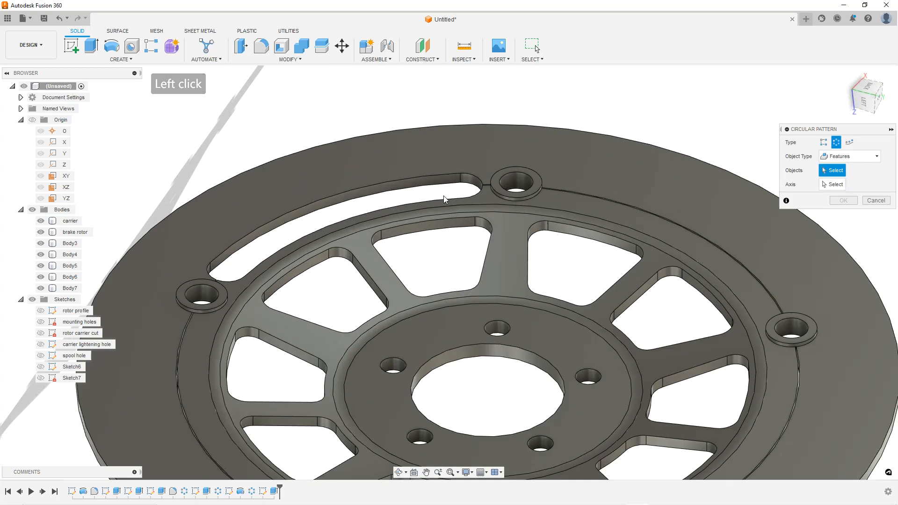
click(422, 186)
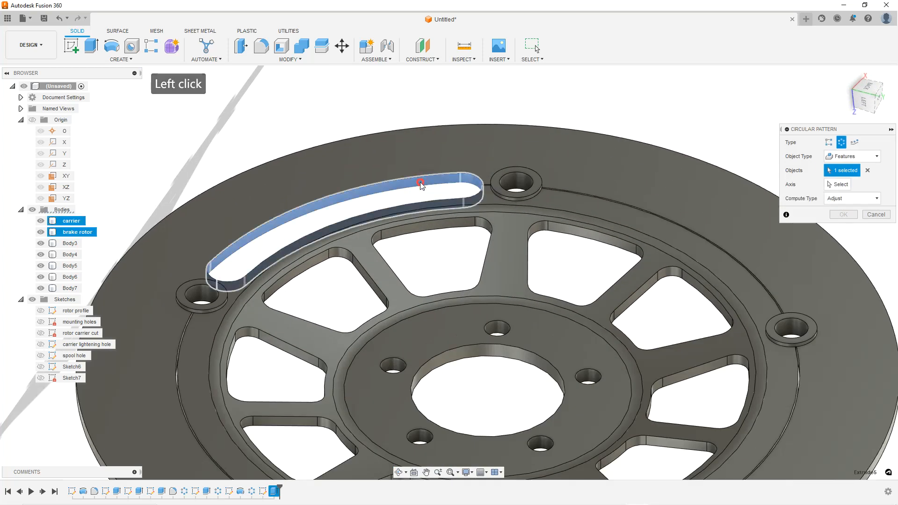
click(839, 184)
click(501, 347)
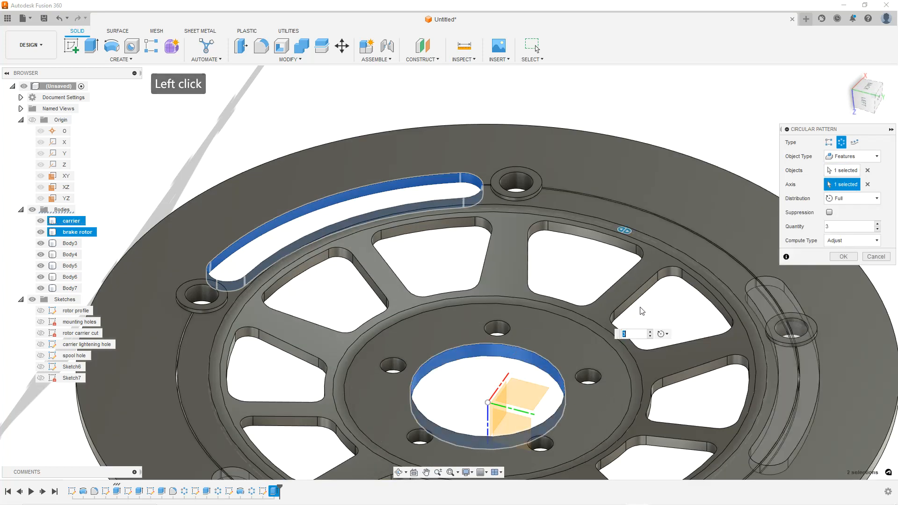
click(878, 224)
click(877, 224)
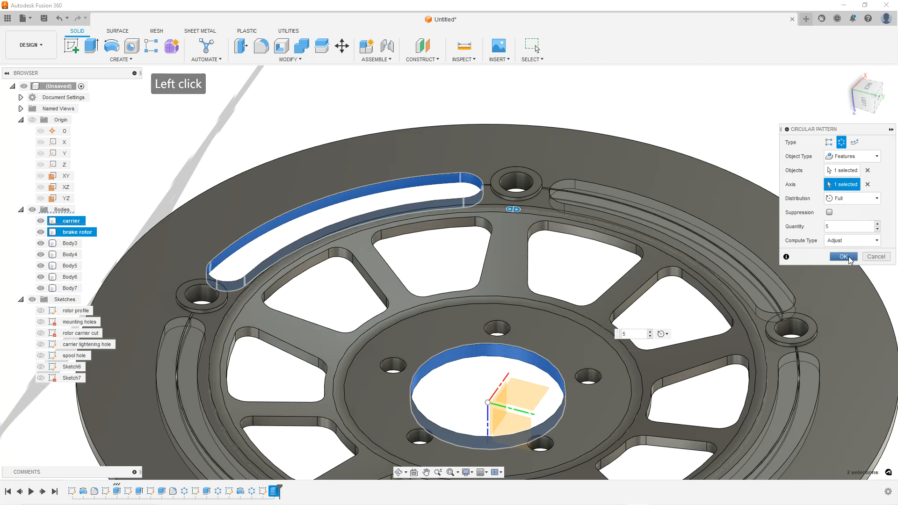
click(848, 260)
Orbit and zoom around the rotor to inspect the patterned slots
scroll(576, 255, down, 5)
shift+middle_drag(573, 254, 597, 243)
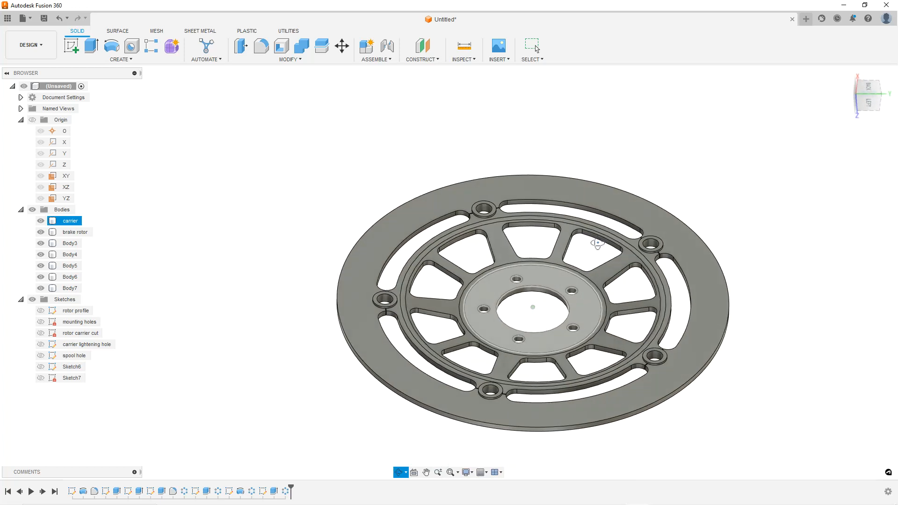
click(584, 239)
scroll(570, 262, up, 2)
mouse_move(525, 265)
shift+middle_down()
mouse_move(517, 271)
mouse_move(527, 257)
mouse_move(528, 273)
shift+middle_up()
scroll(528, 273, down, 3)
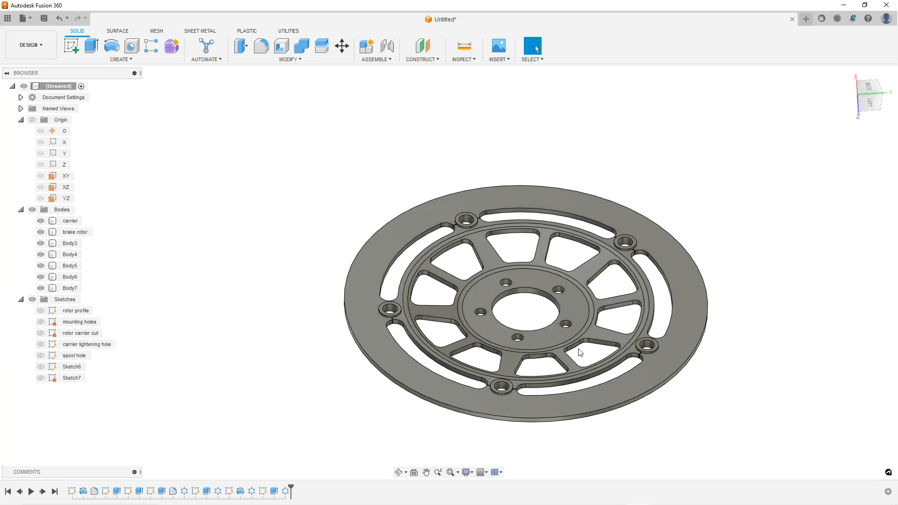
scroll(580, 352, up, 2)
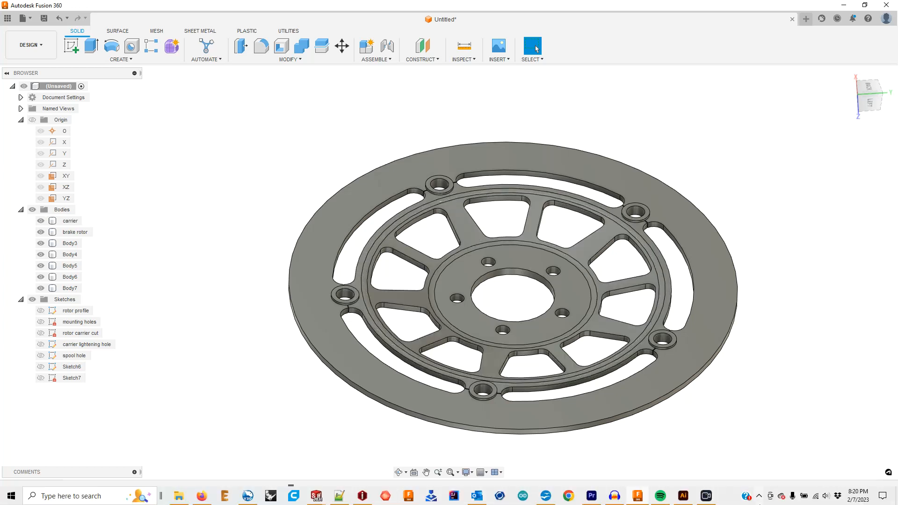
scroll(610, 270, up, 1)
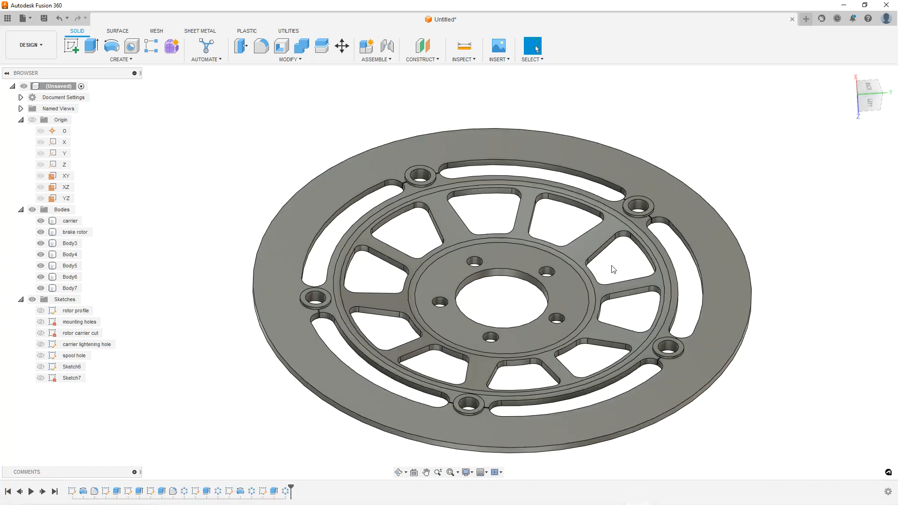
mouse_move(611, 266)
shift+middle_down()
mouse_move(603, 265)
mouse_move(611, 265)
shift+middle_up()
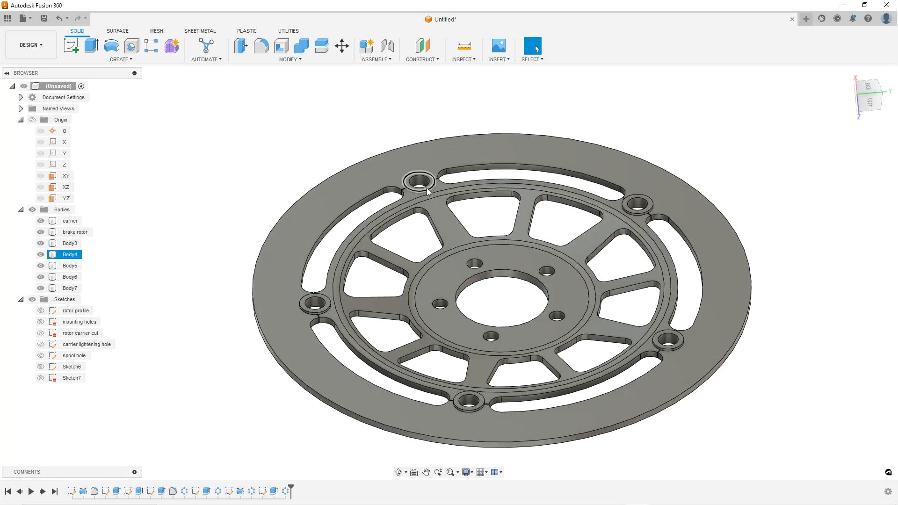
mouse_move(487, 259)
shift+middle_down()
mouse_move(489, 251)
mouse_move(496, 261)
shift+middle_up()
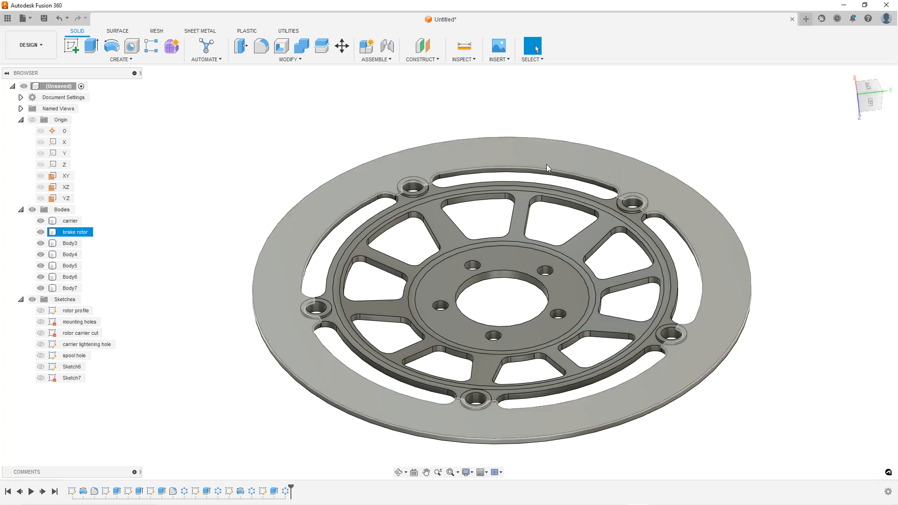
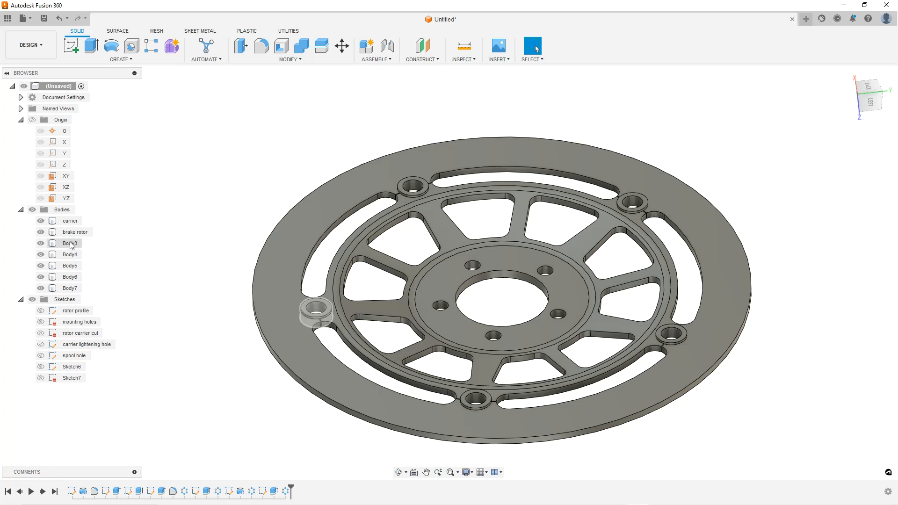
Rename the first two spool bodies, Body3 and Body4, to spool
double_click(71, 244)
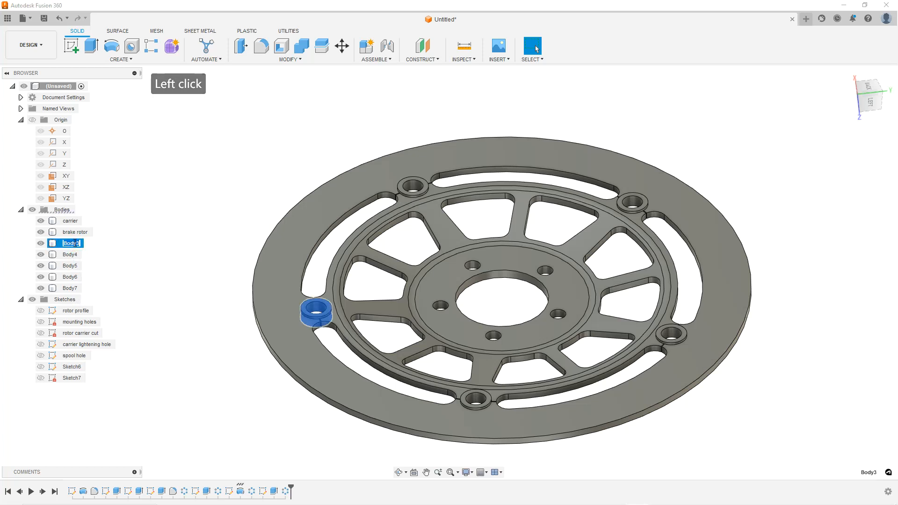
text(spool)
key(BackSpace)
key(Return)
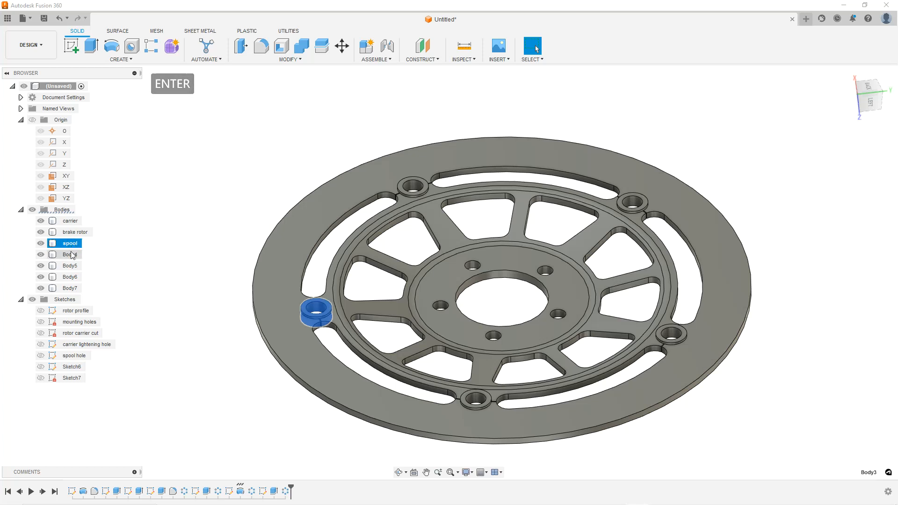
double_click(70, 254)
text(spool)
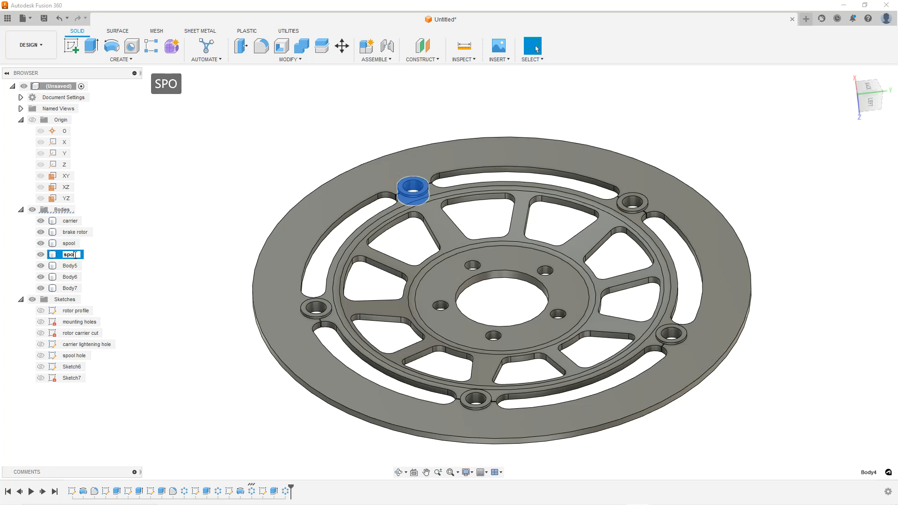
key(Return)
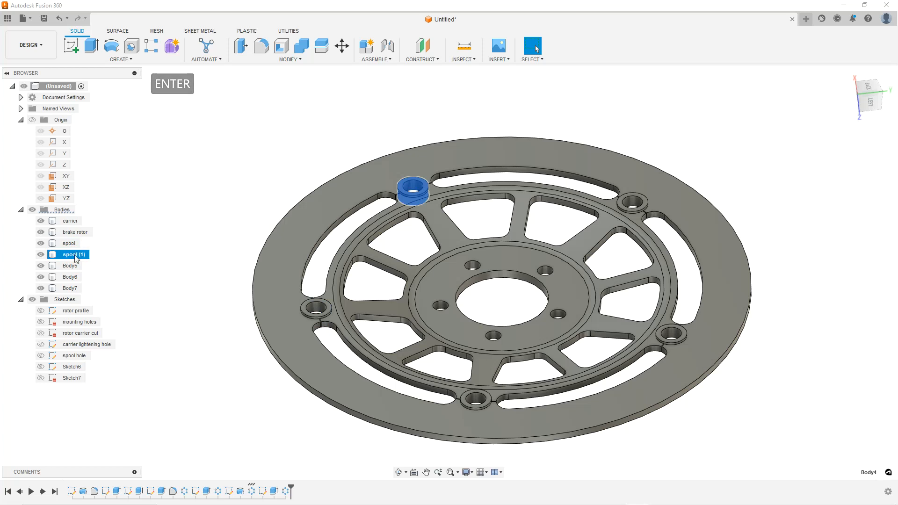
Rename the next two spool bodies, Body5 and Body6, to spool
click(72, 265)
click(72, 264)
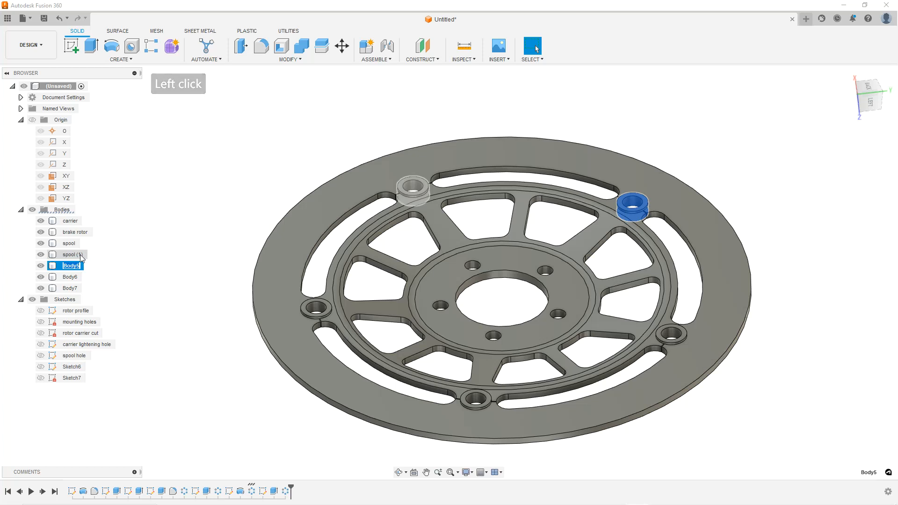
text(spool)
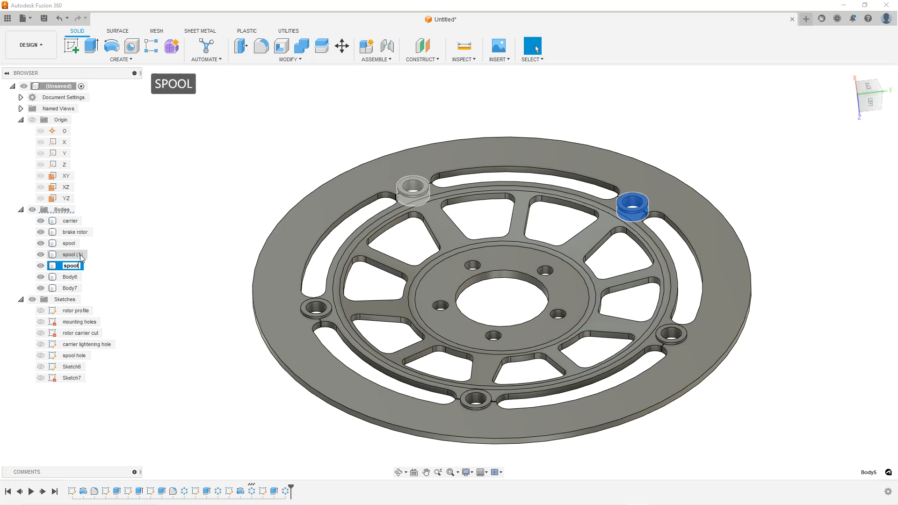
key(Return)
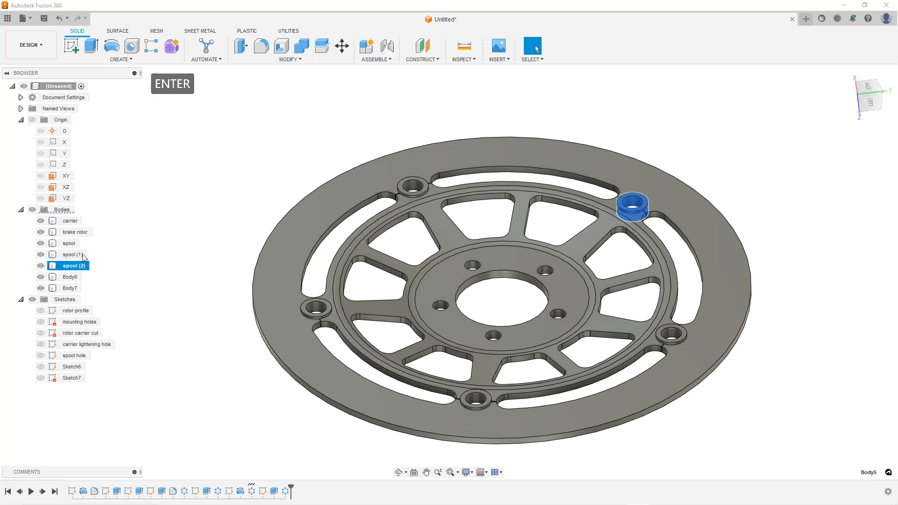
click(75, 277)
click(76, 277)
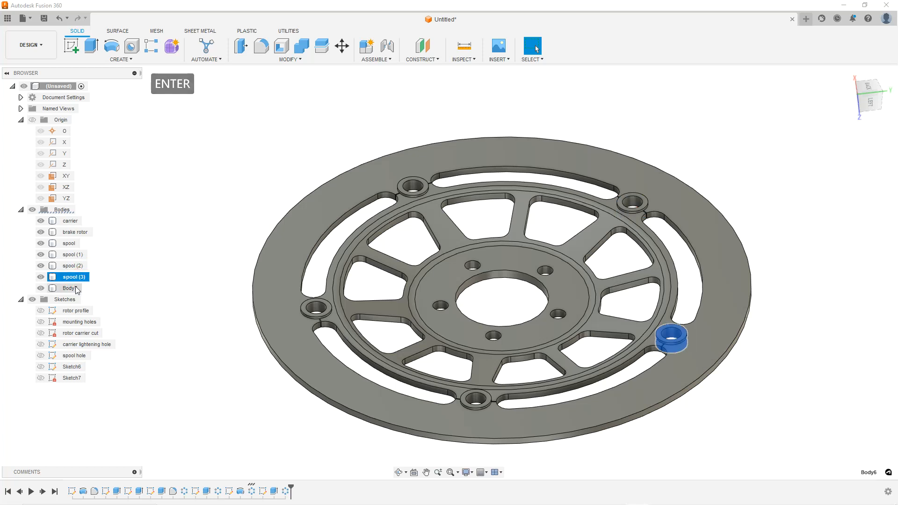
Rename the last spool body, Body7, to spool
click(70, 289)
click(70, 289)
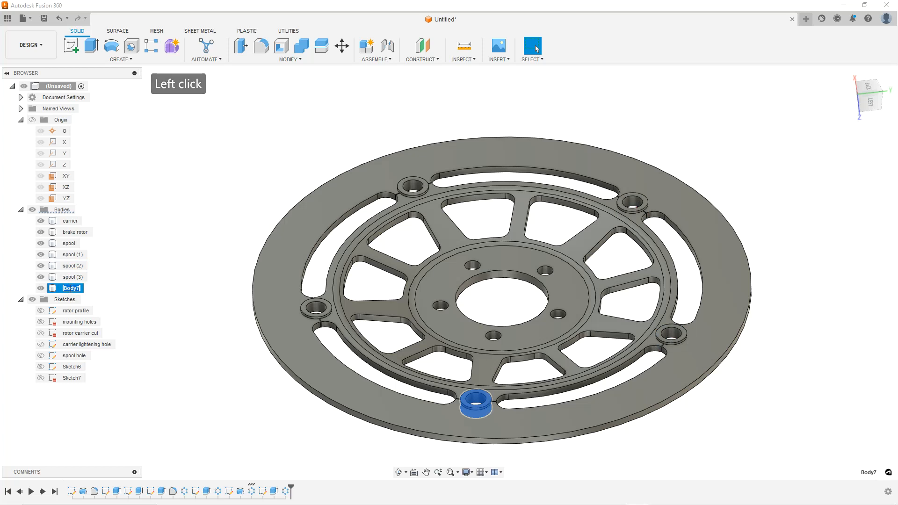
text(spool)
key(Return)
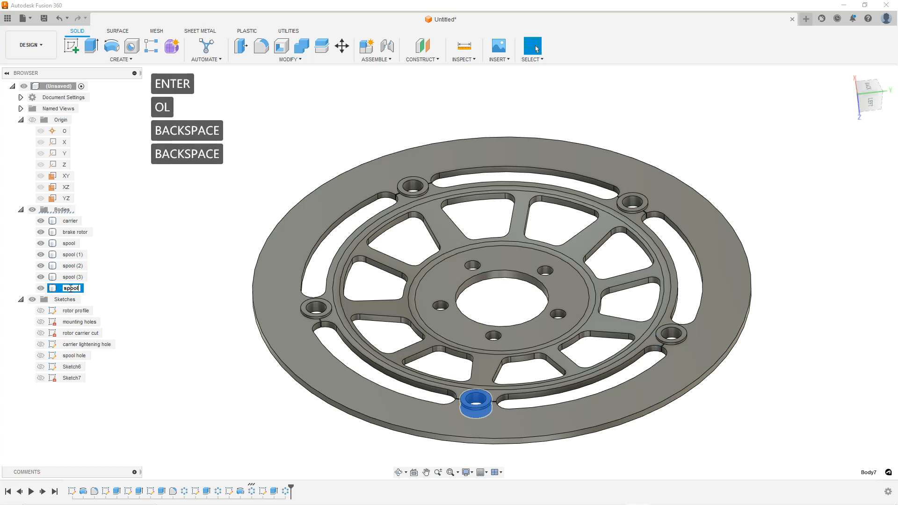
click(201, 286)
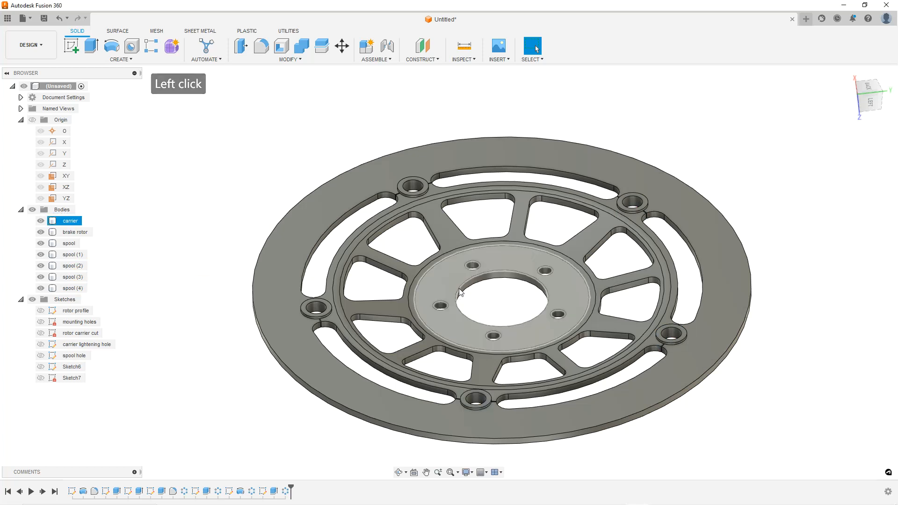
Open the Appearance dialog for the carrier body and show the Fusion 360 appearance library
scroll(504, 251, up, 1)
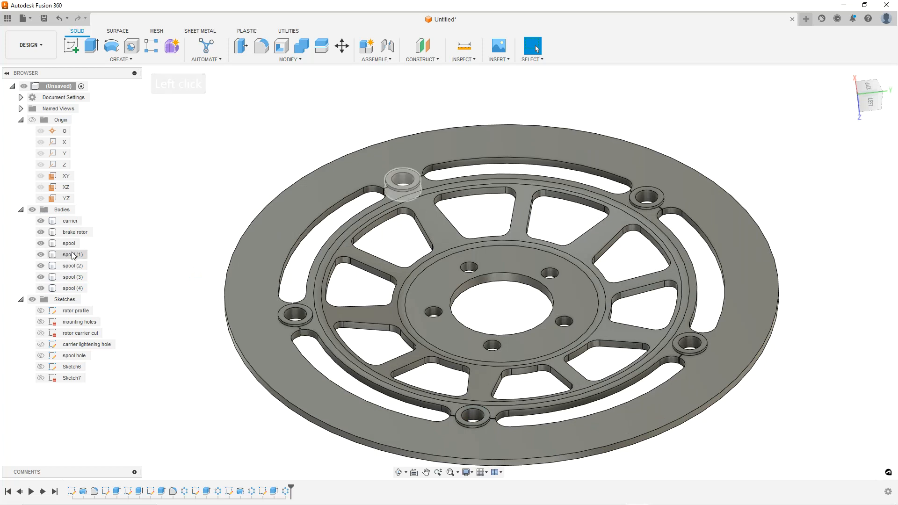
right_click(75, 221)
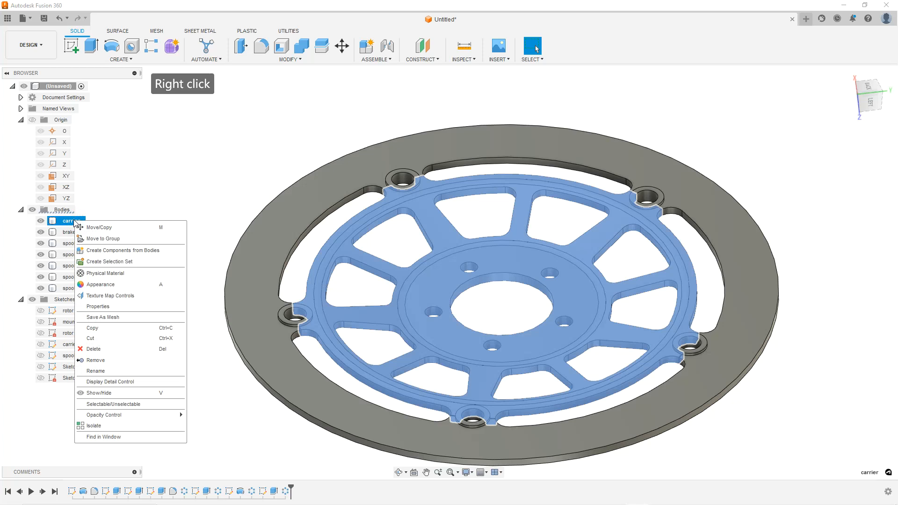
click(75, 223)
right_click(73, 224)
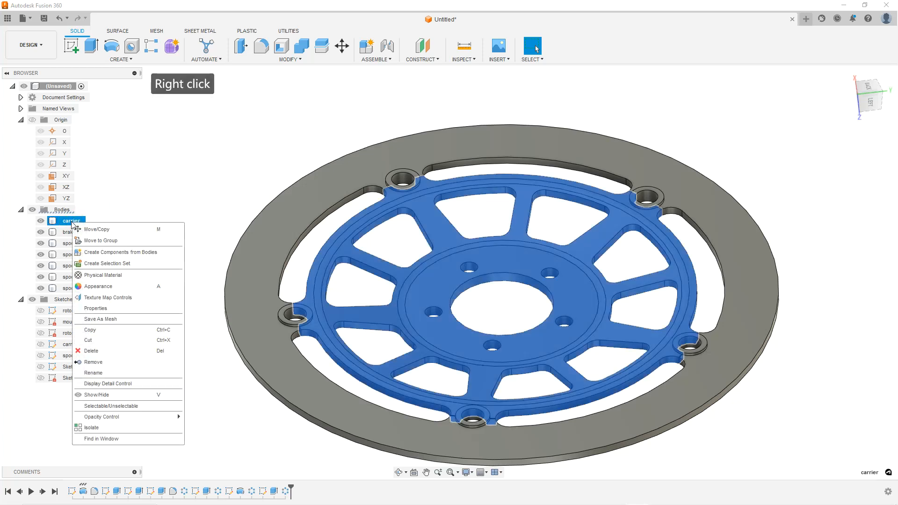
click(98, 287)
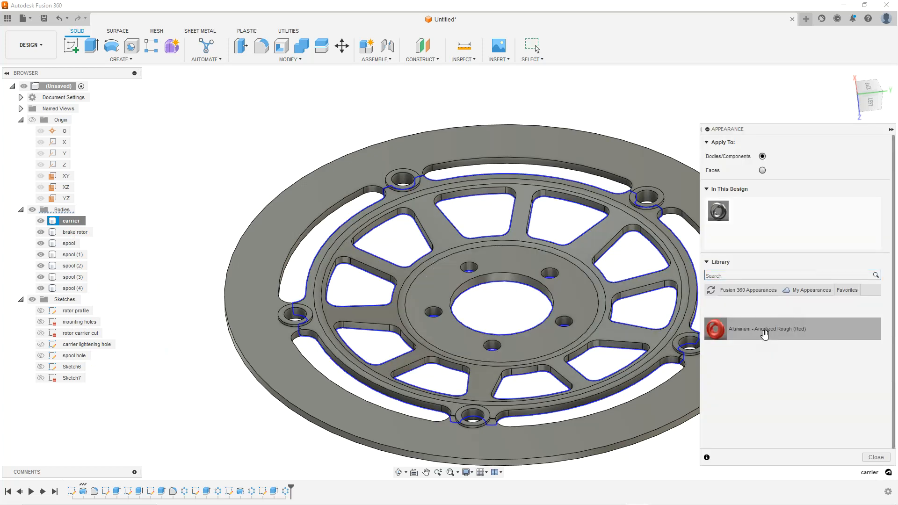
click(803, 290)
click(750, 290)
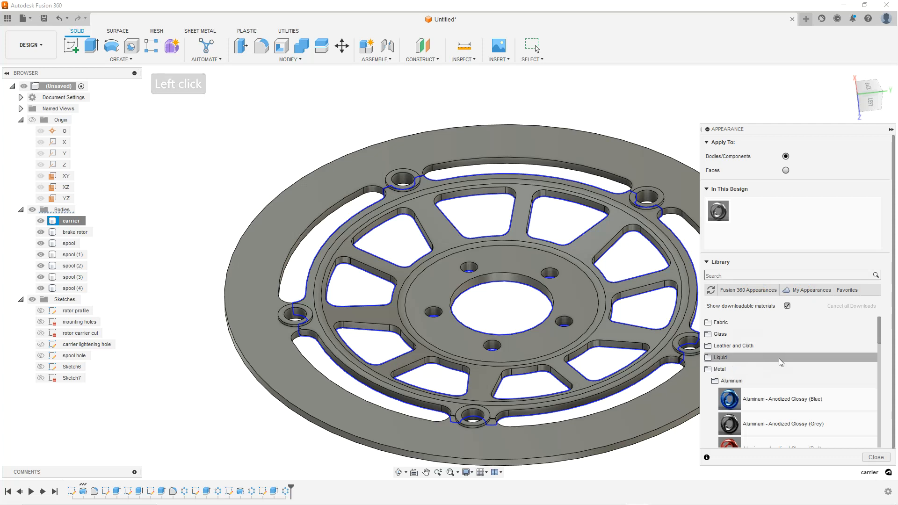
Apply the Aluminum - Anodized Rough (Red) appearance to the carrier body
scroll(789, 336, down, 1)
scroll(789, 336, down, 5)
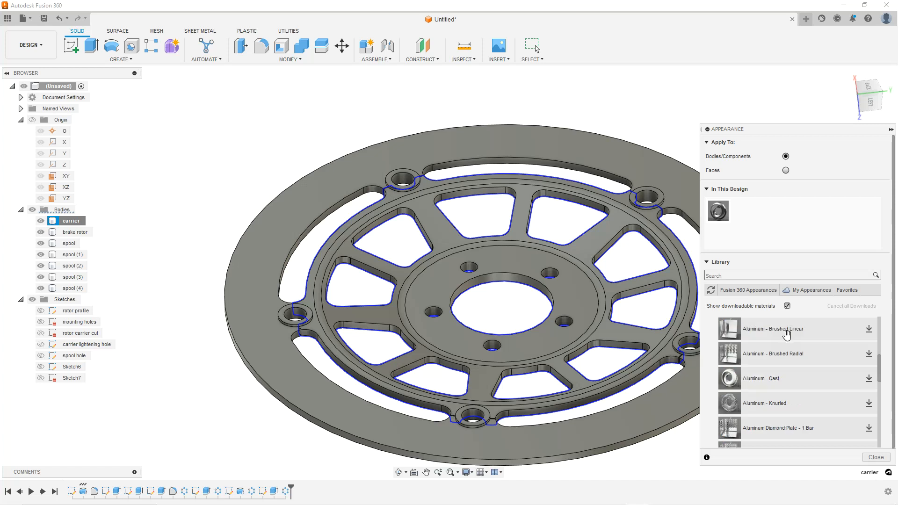
scroll(783, 360, down, 3)
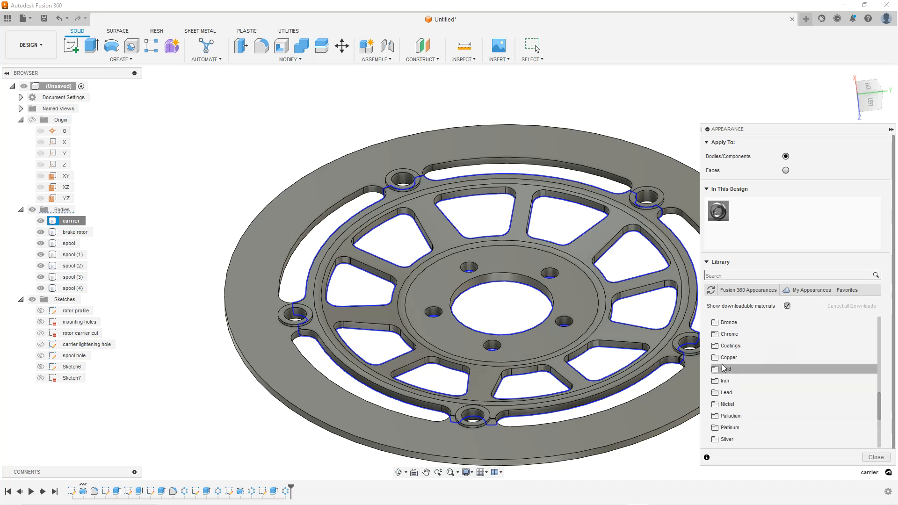
scroll(743, 370, up, 3)
scroll(755, 369, up, 3)
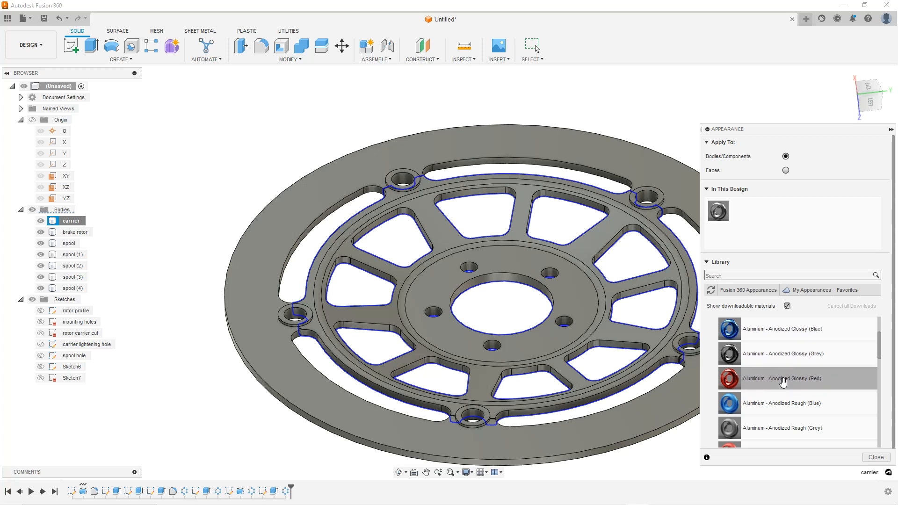
scroll(783, 383, up, 3)
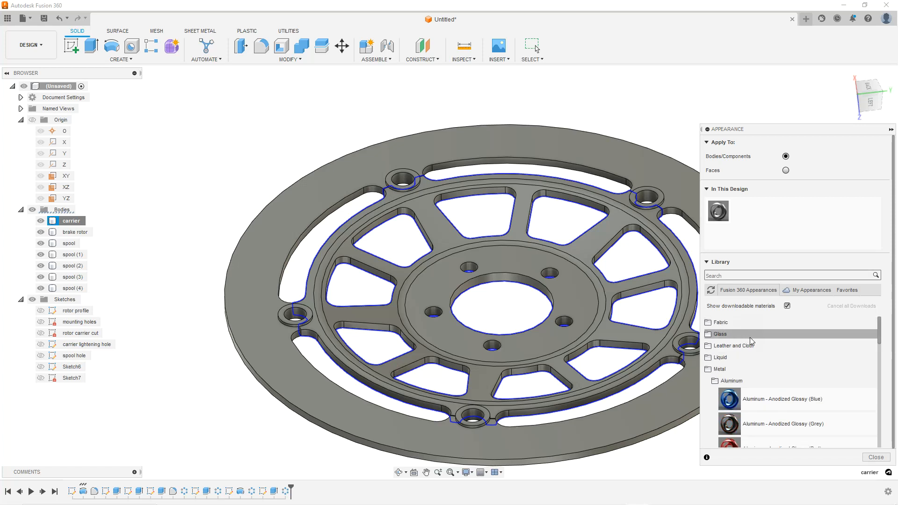
scroll(751, 343, down, 1)
scroll(769, 372, down, 2)
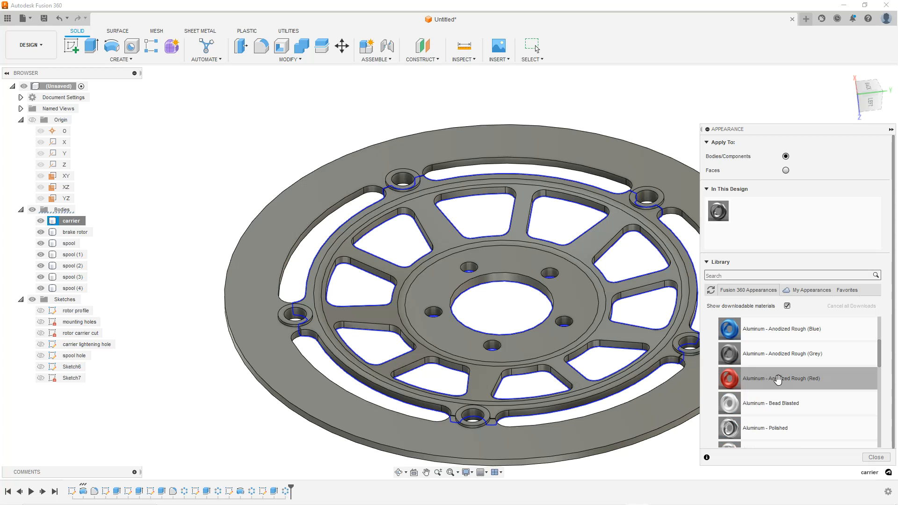
right_click(778, 379)
click(771, 377)
click(771, 377)
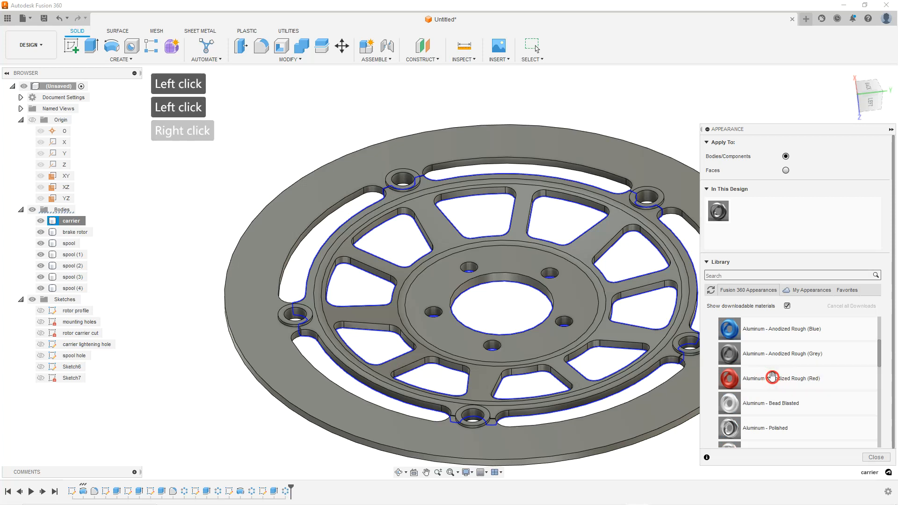
click(779, 380)
drag(790, 378, 584, 318)
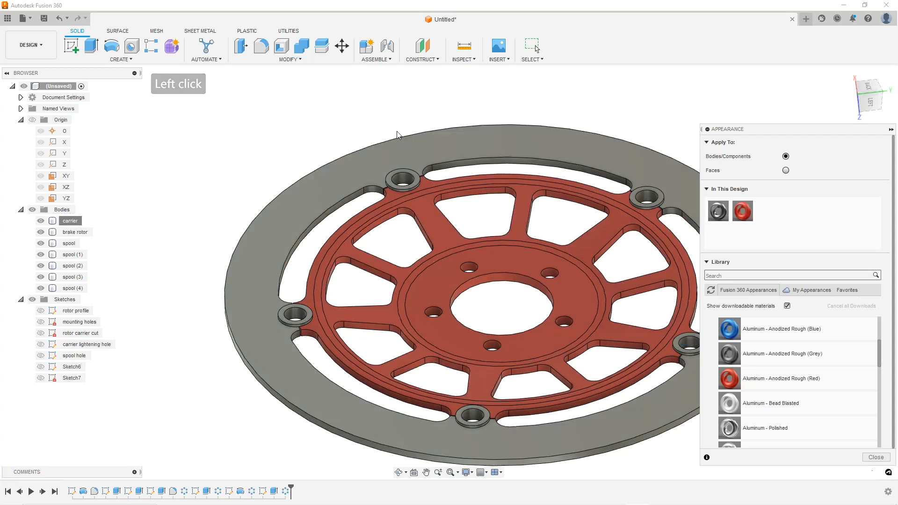
click(445, 147)
right_click(433, 187)
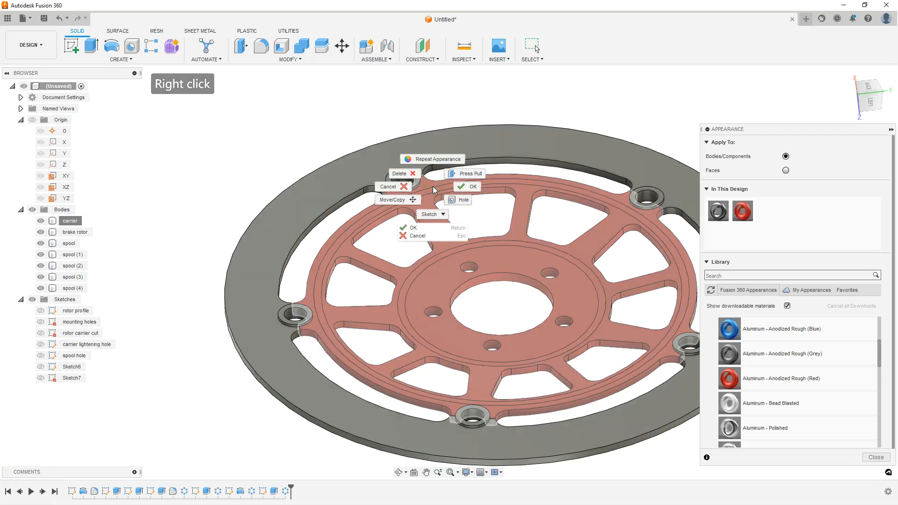
click(555, 105)
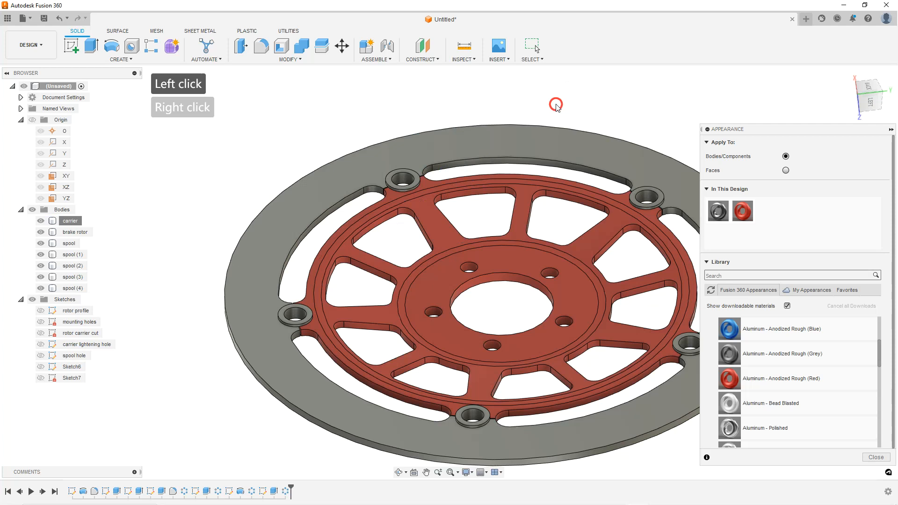
click(673, 176)
right_click(744, 215)
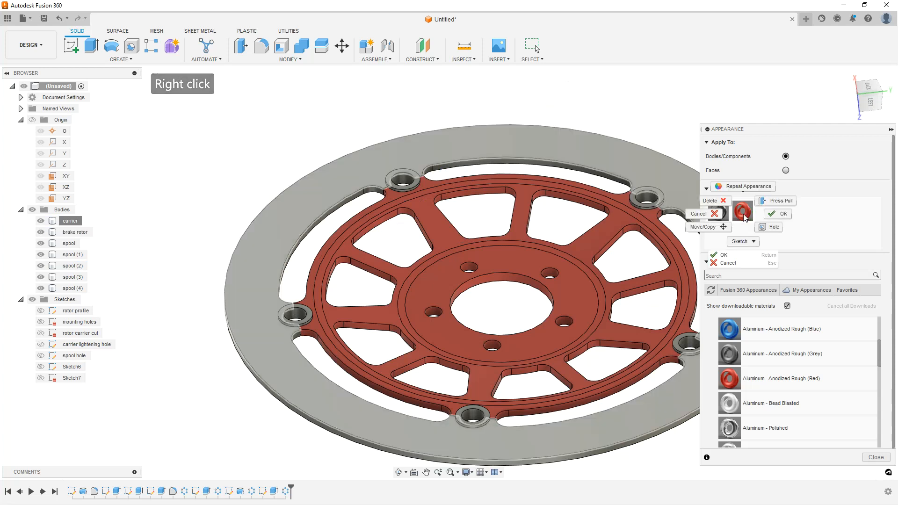
click(834, 166)
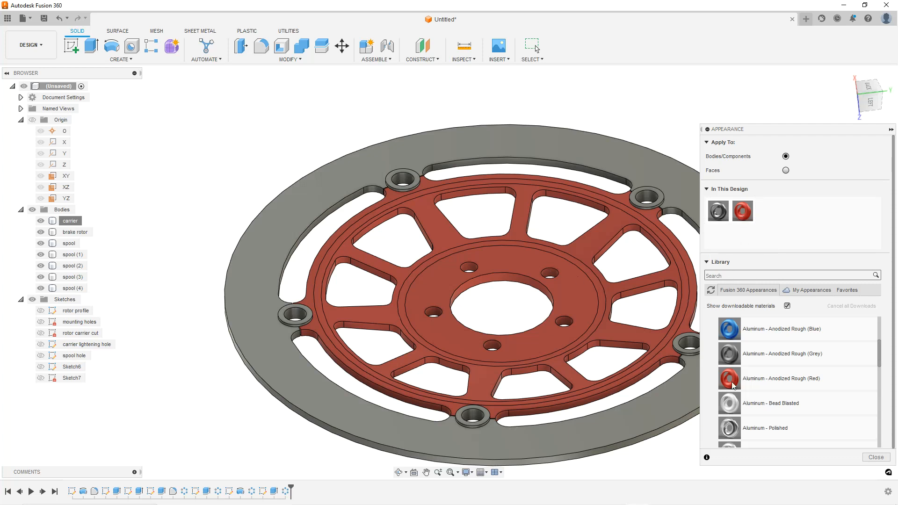
Apply the Brass - Matte appearance from the Metal library to the carrier body
scroll(788, 346, up, 3)
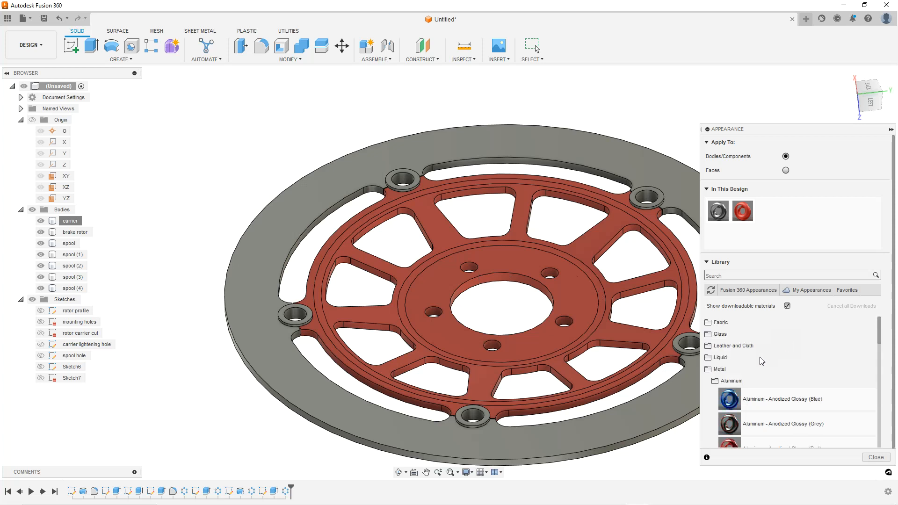
click(714, 381)
click(715, 381)
scroll(743, 379, down, 3)
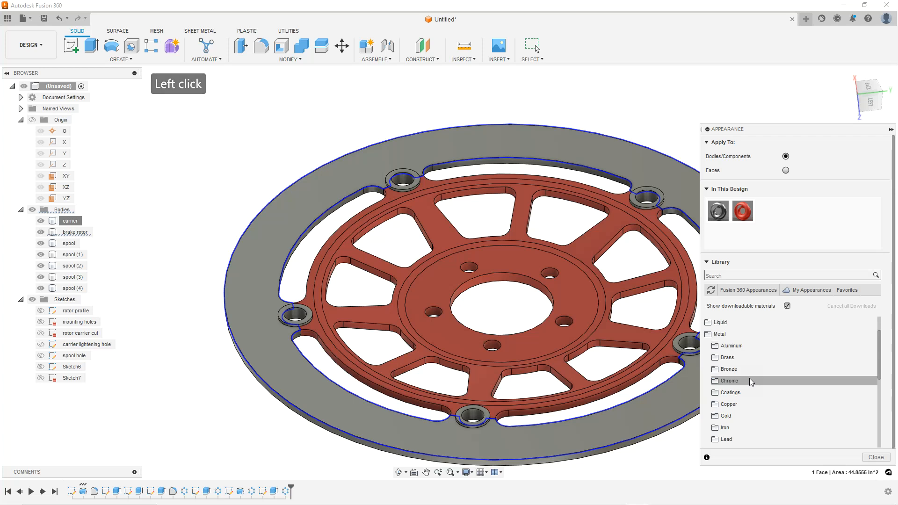
click(738, 369)
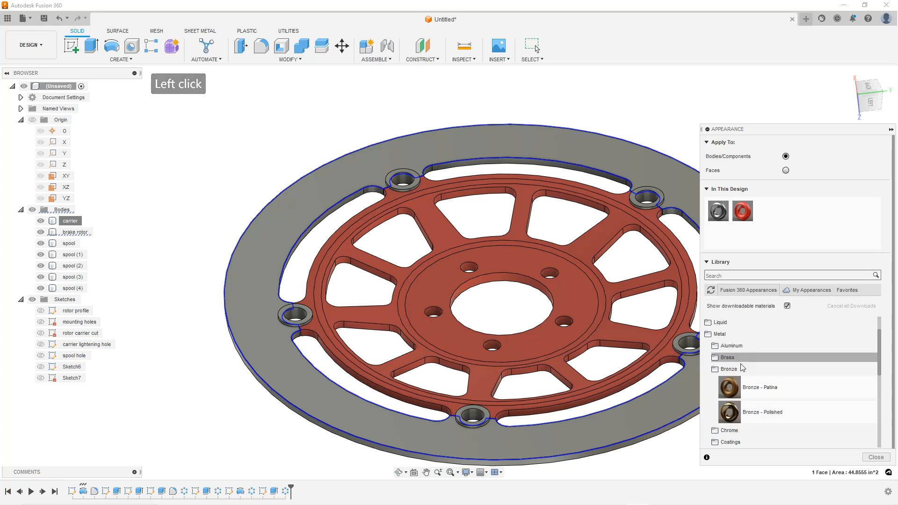
click(731, 357)
drag(761, 378, 590, 307)
click(639, 102)
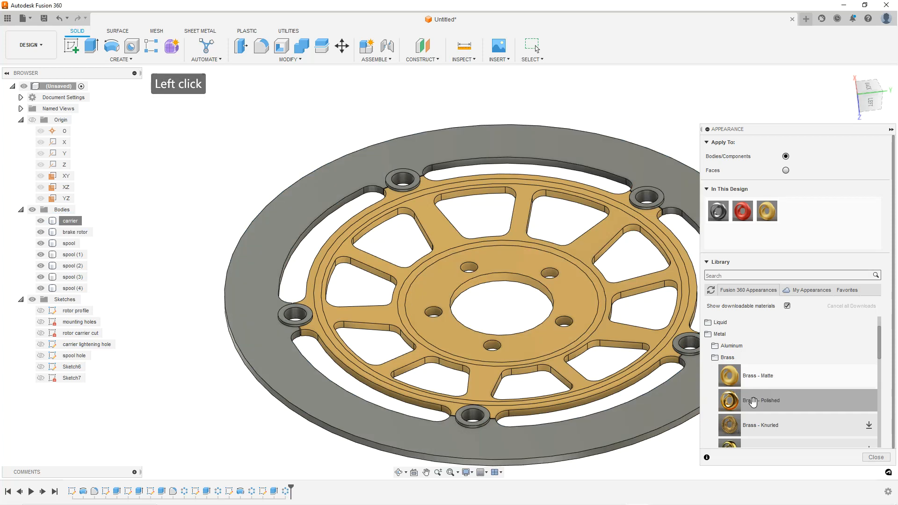
click(612, 107)
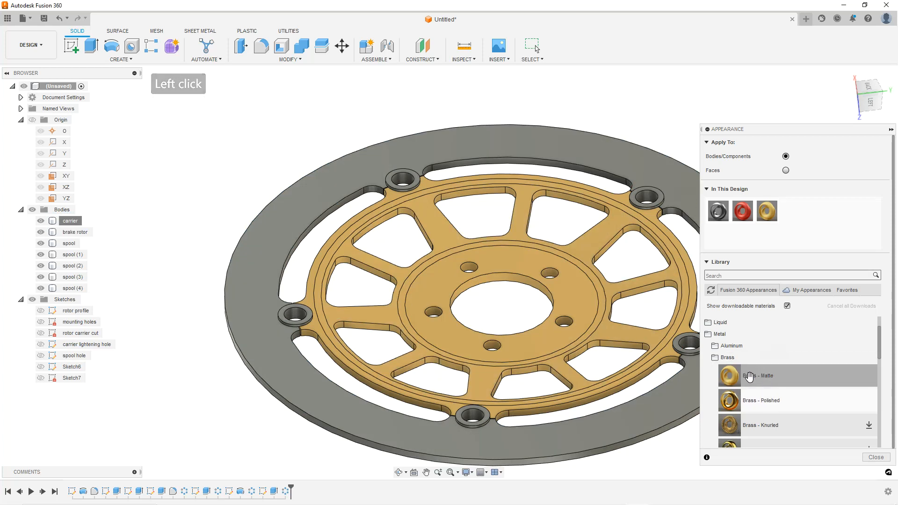
Apply the Brass - Polished appearance to the carrier body
drag(754, 400, 629, 326)
click(611, 121)
shift+middle_drag(634, 251, 627, 291)
click(248, 181)
scroll(513, 279, down, 2)
mouse_move(624, 254)
shift+middle_down()
mouse_move(618, 225)
mouse_move(623, 255)
shift+middle_up()
Apply a stainless steel appearance from the Metal library to the brake rotor body and close the Appearance panel
click(716, 361)
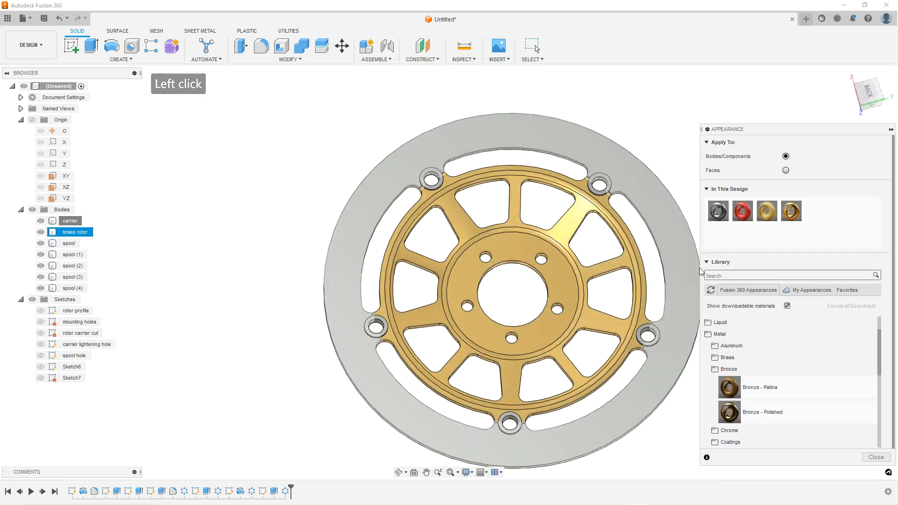
scroll(742, 367, down, 2)
click(716, 334)
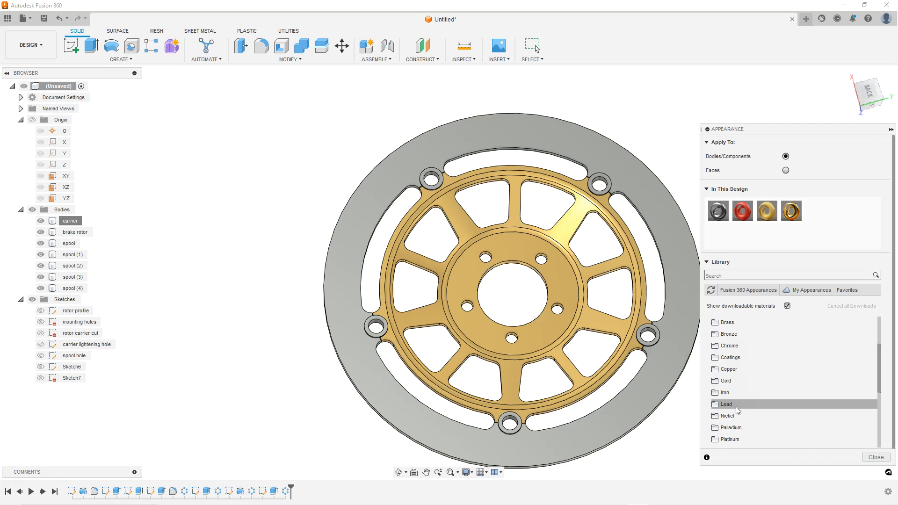
scroll(738, 410, down, 1)
click(731, 427)
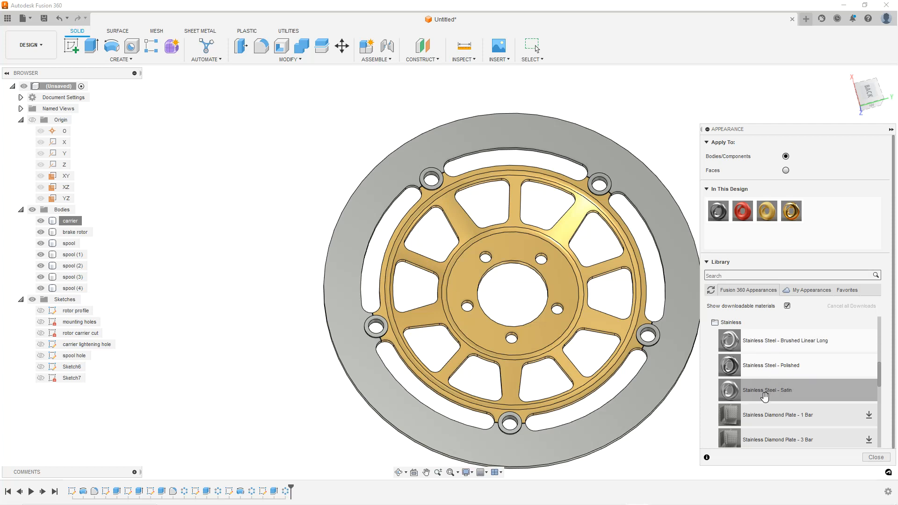
scroll(765, 397, down, 5)
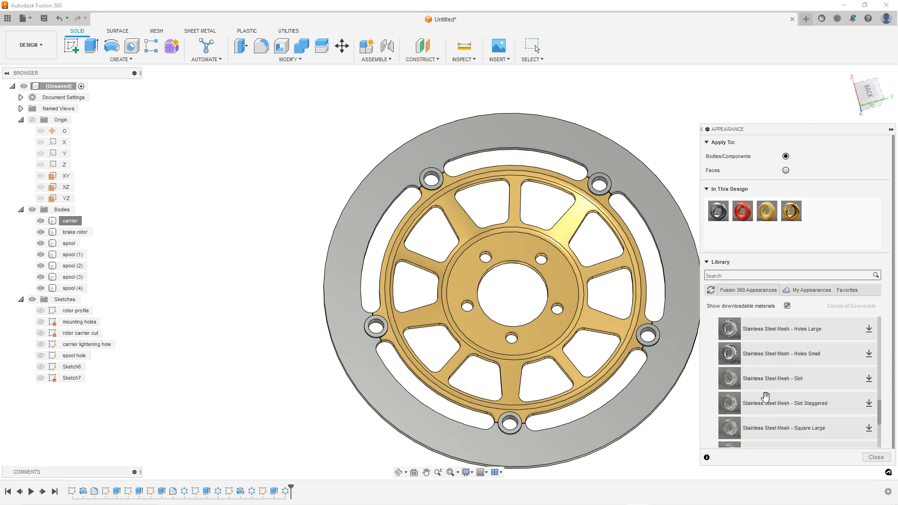
scroll(765, 397, down, 3)
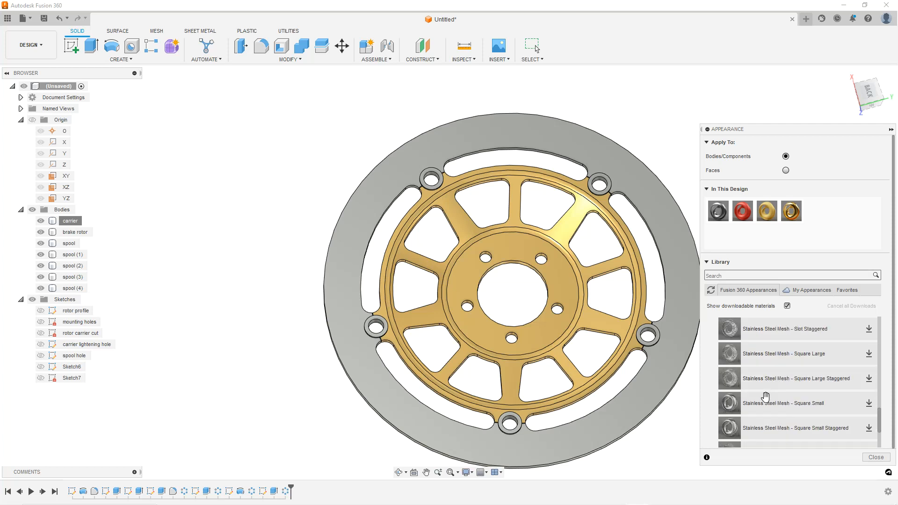
scroll(765, 396, up, 5)
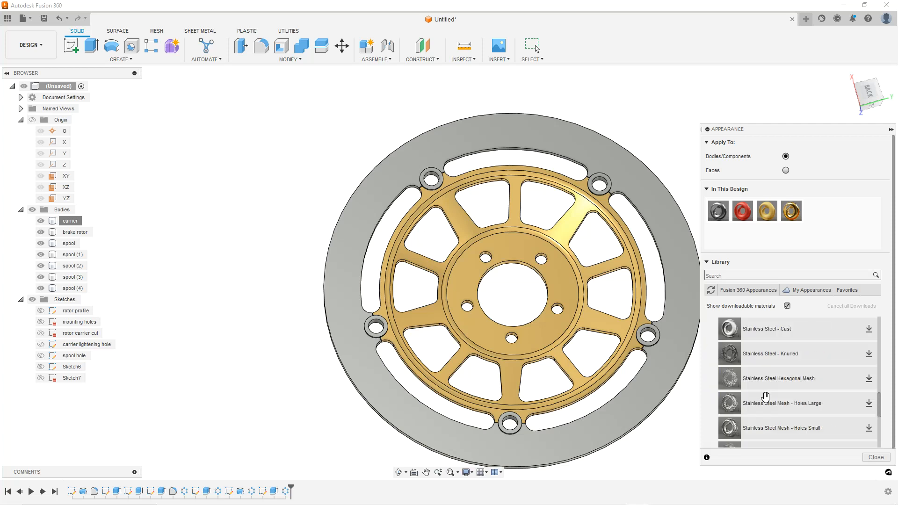
drag(790, 402, 663, 218)
click(654, 136)
shift+middle_drag(626, 178, 464, 146)
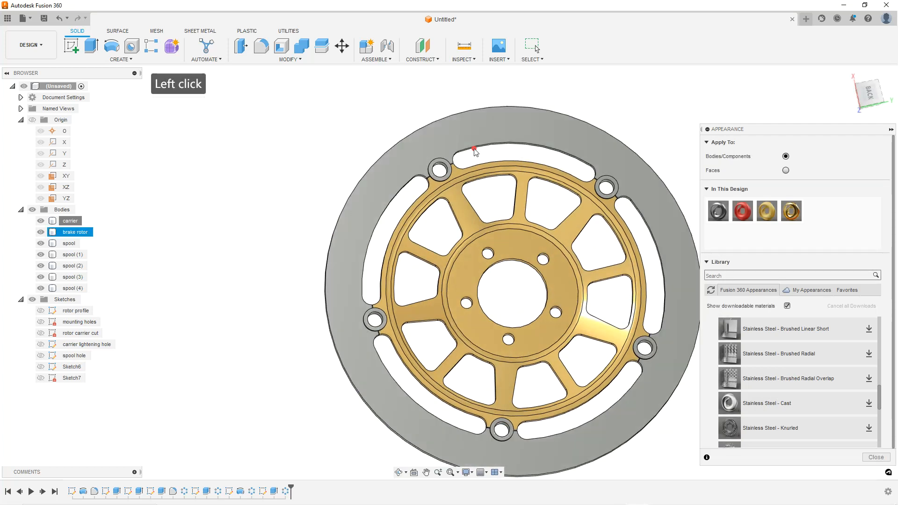
click(892, 130)
Save the design with the name rotor
scroll(590, 169, down, 1)
shift+middle_drag(590, 170, 697, 182)
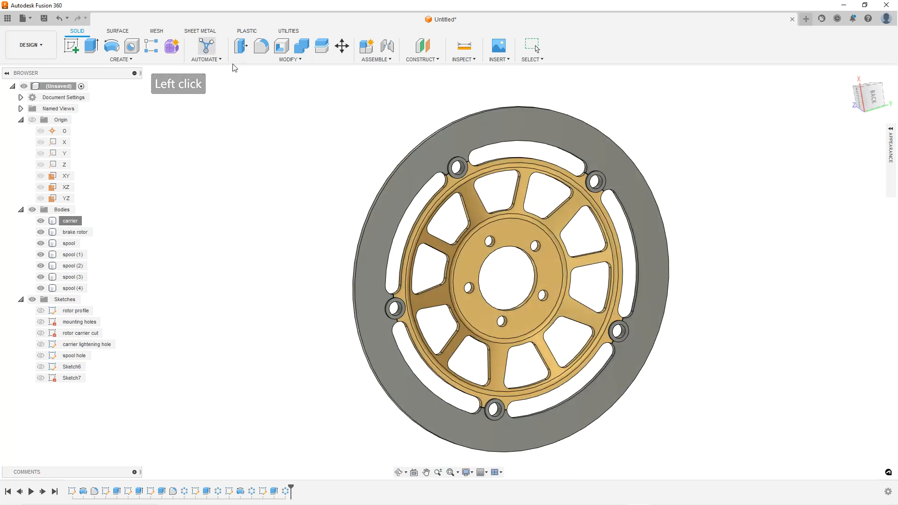
click(44, 18)
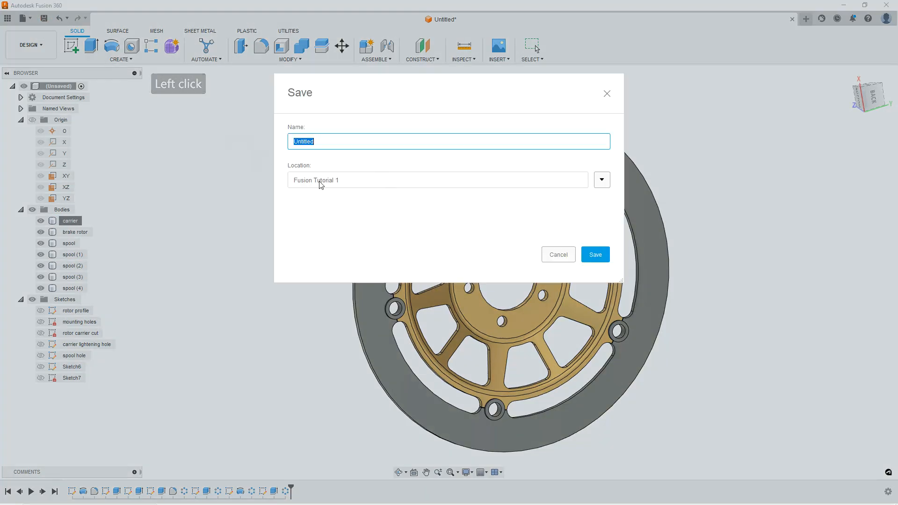
text(rotor)
key(Return)
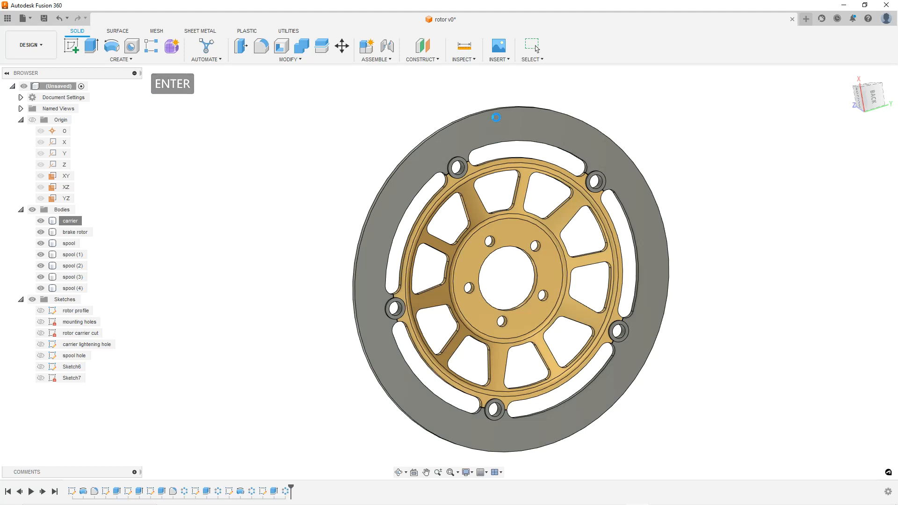
Close the rotor design and open the WHEEL HUB design from the Fusion Tutorial 1 project
click(499, 84)
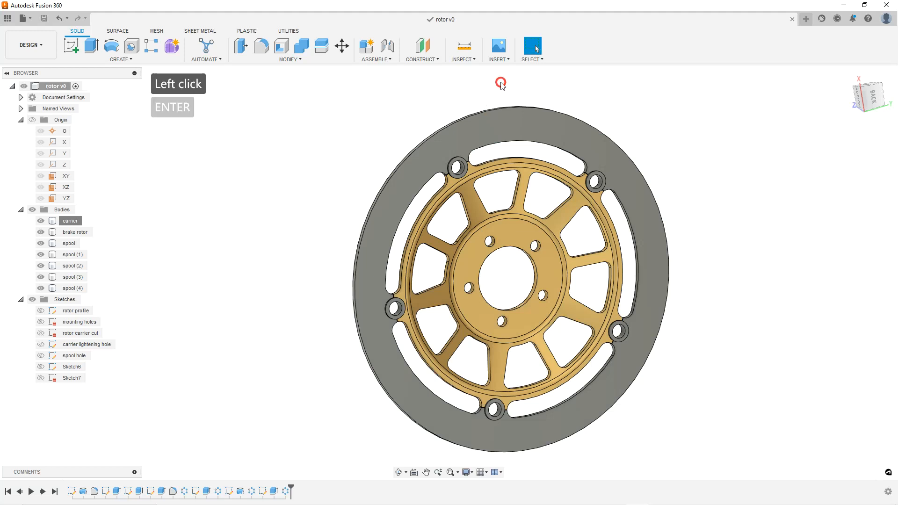
click(791, 19)
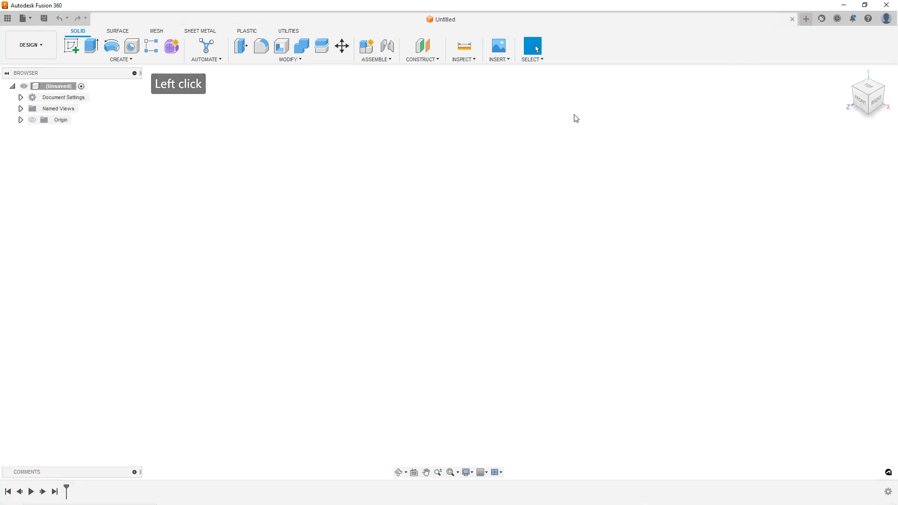
click(23, 18)
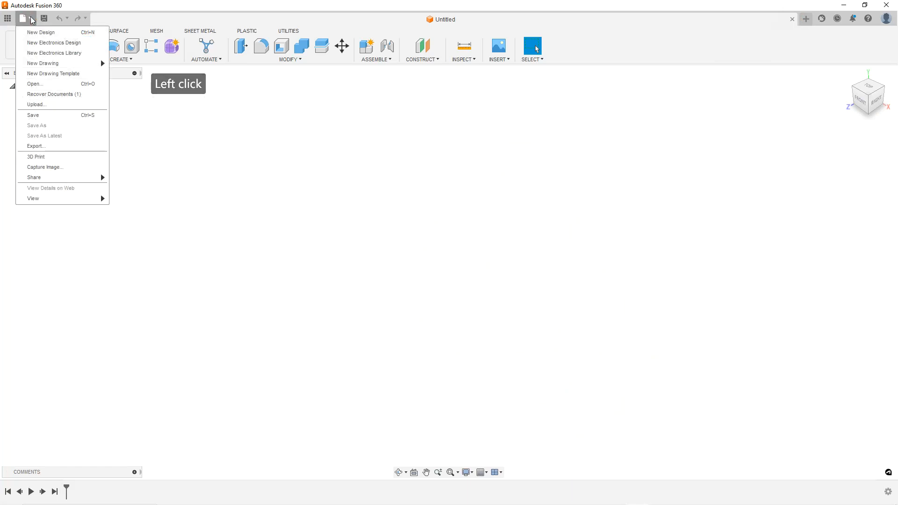
click(12, 20)
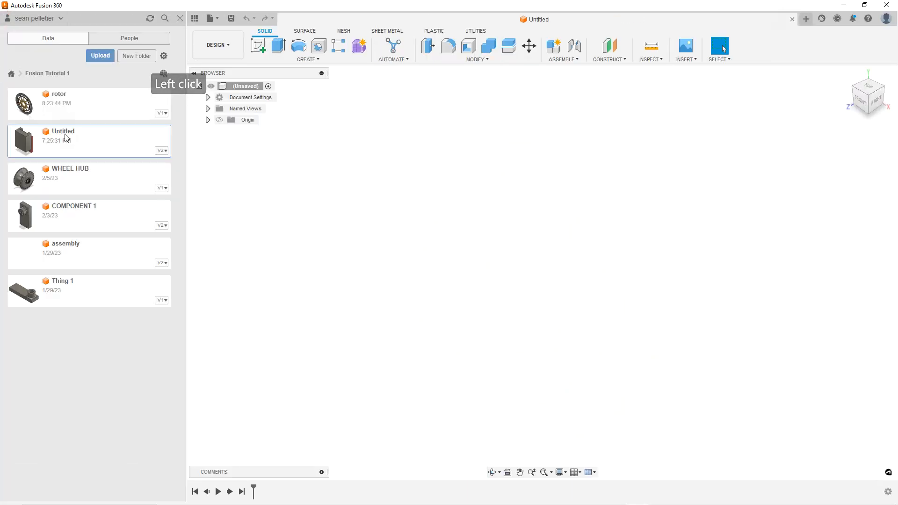
double_click(116, 183)
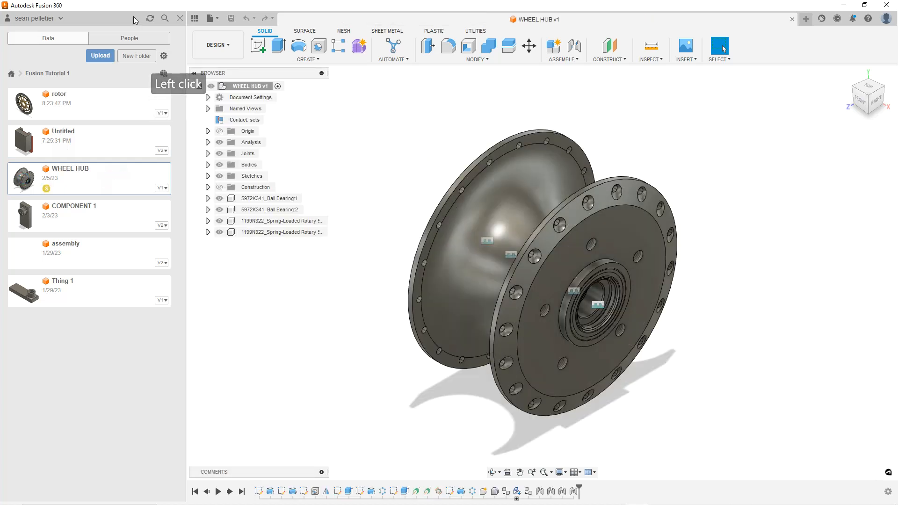
click(180, 18)
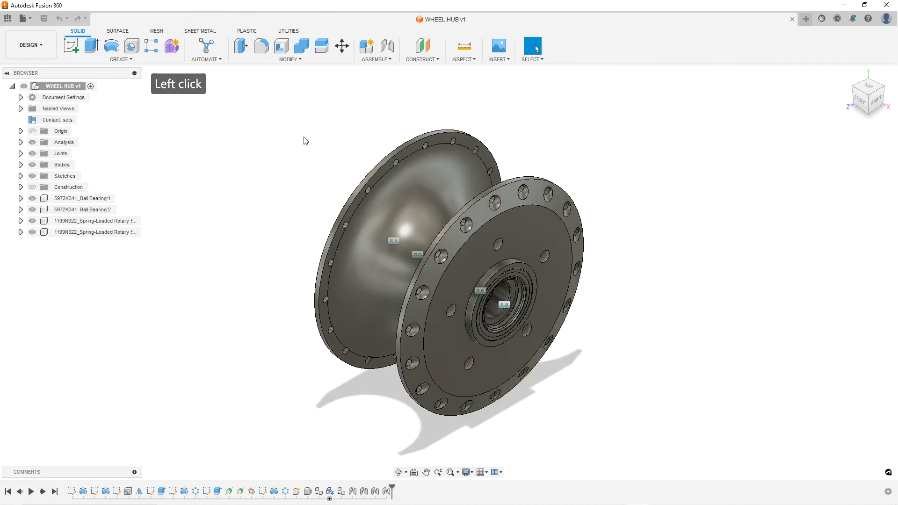
click(714, 289)
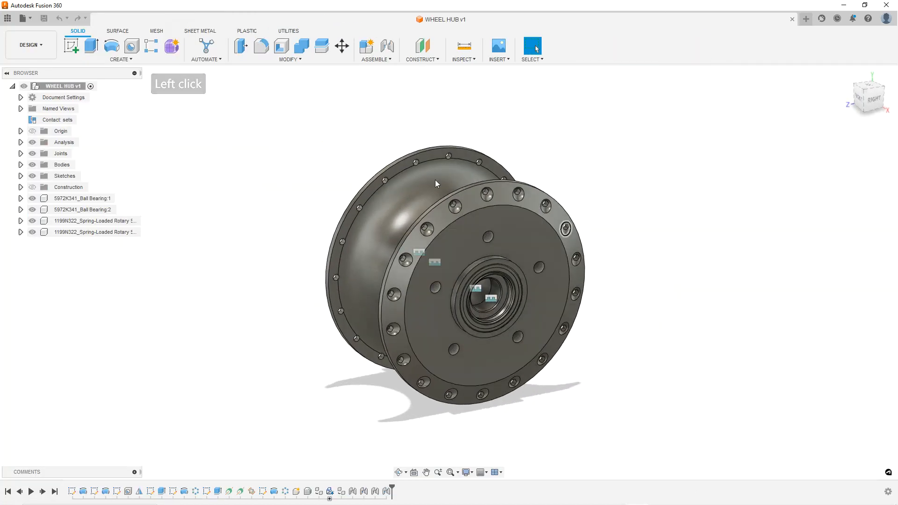
click(321, 178)
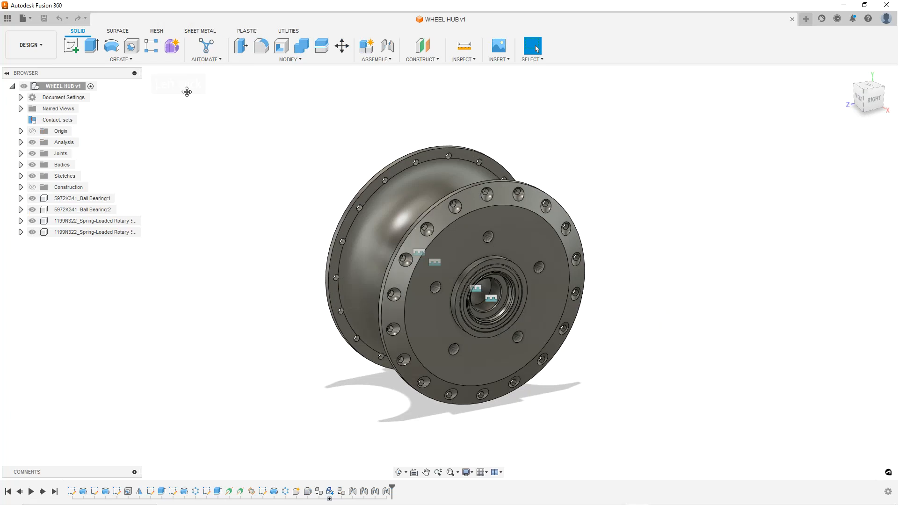
click(43, 45)
click(184, 125)
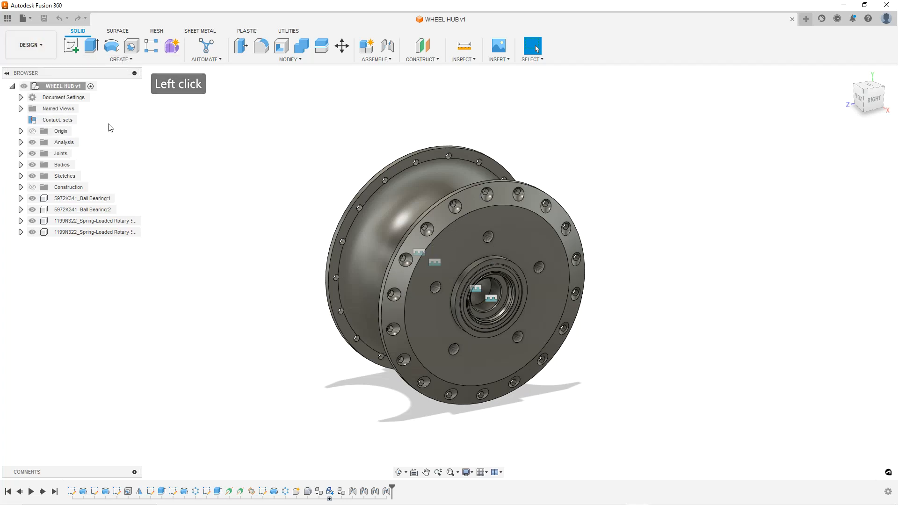
right_click(63, 87)
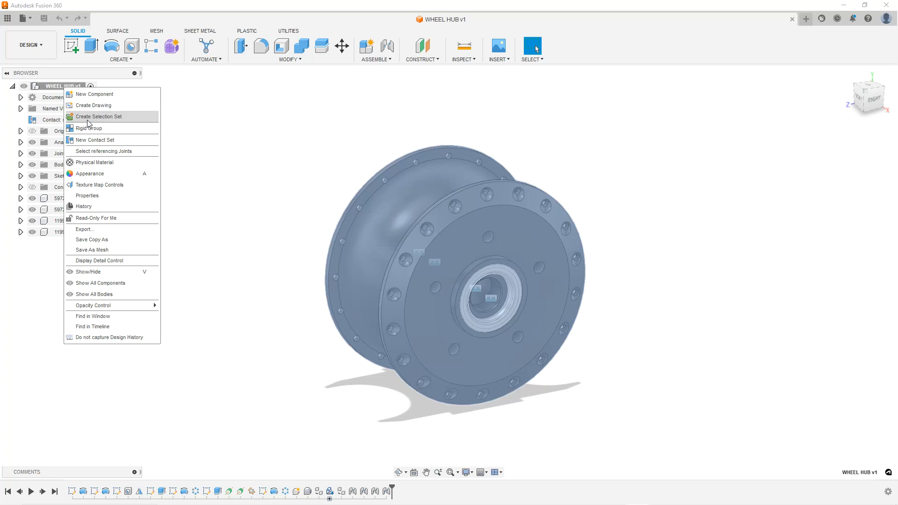
click(329, 137)
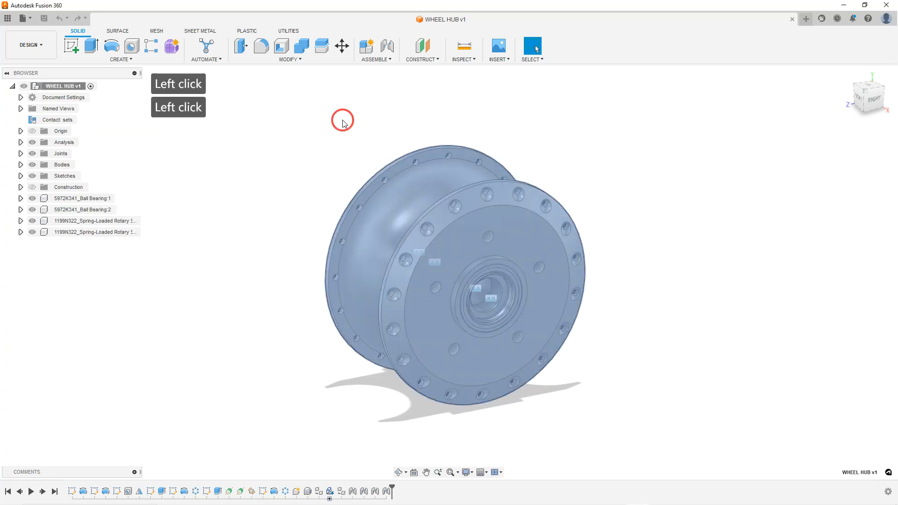
click(391, 63)
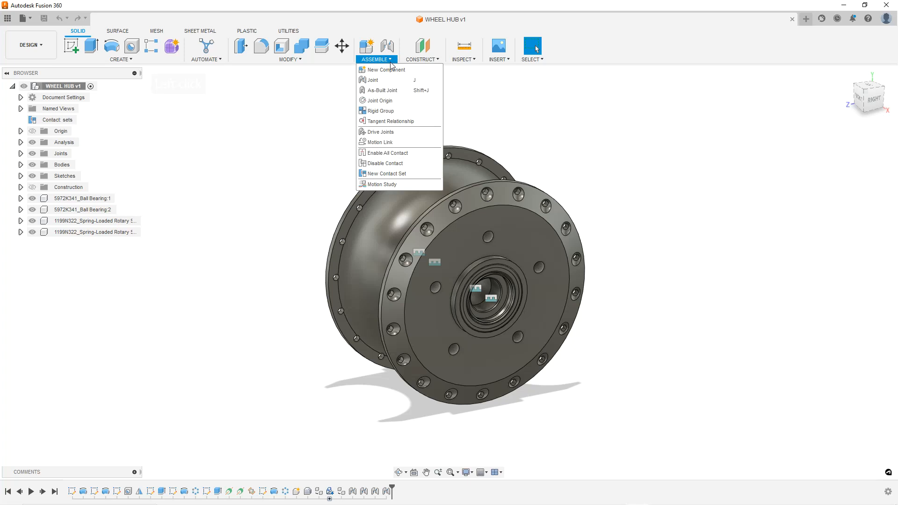
click(288, 149)
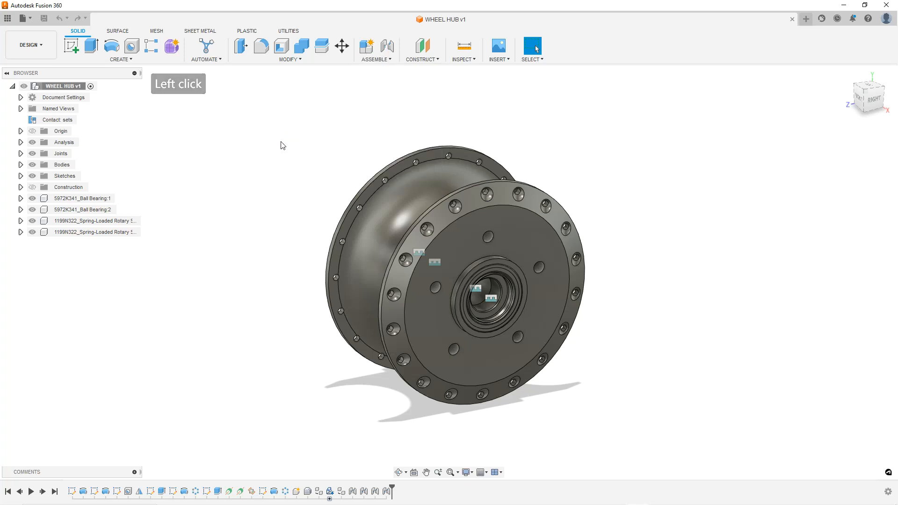
click(12, 87)
click(12, 86)
right_click(76, 85)
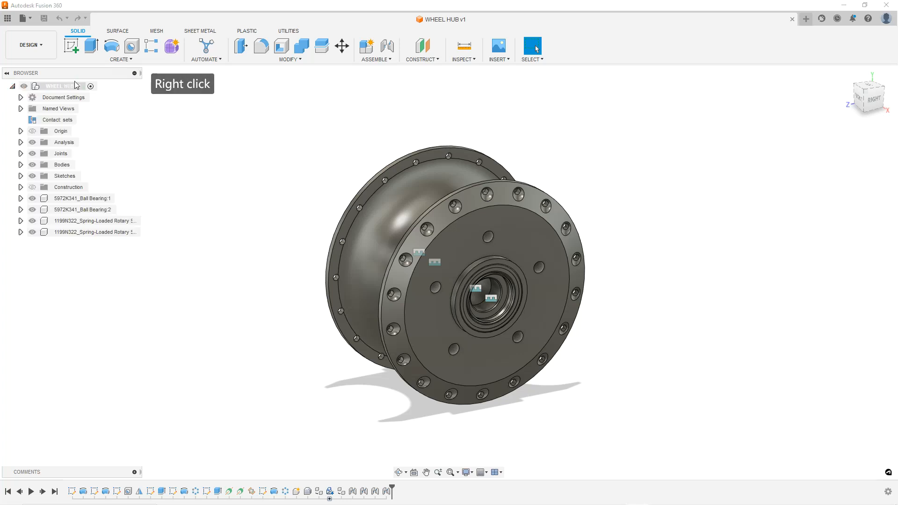
right_click(68, 86)
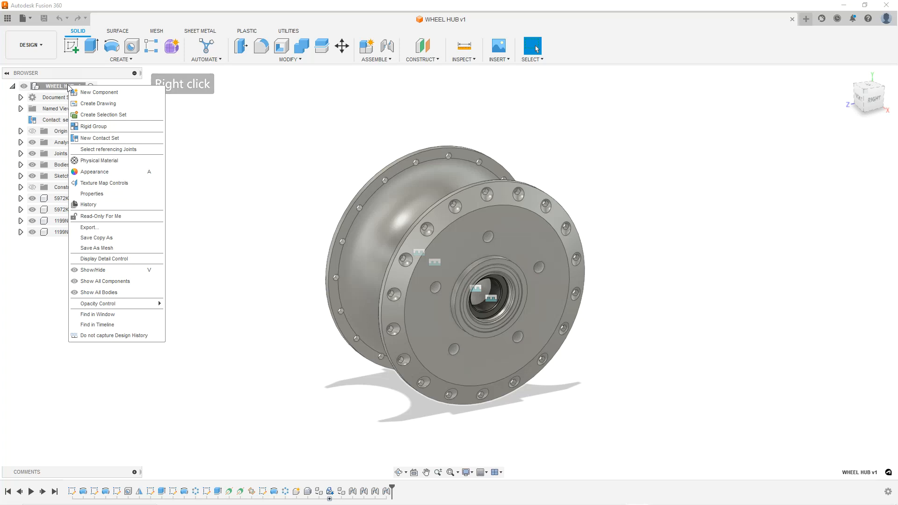
click(91, 93)
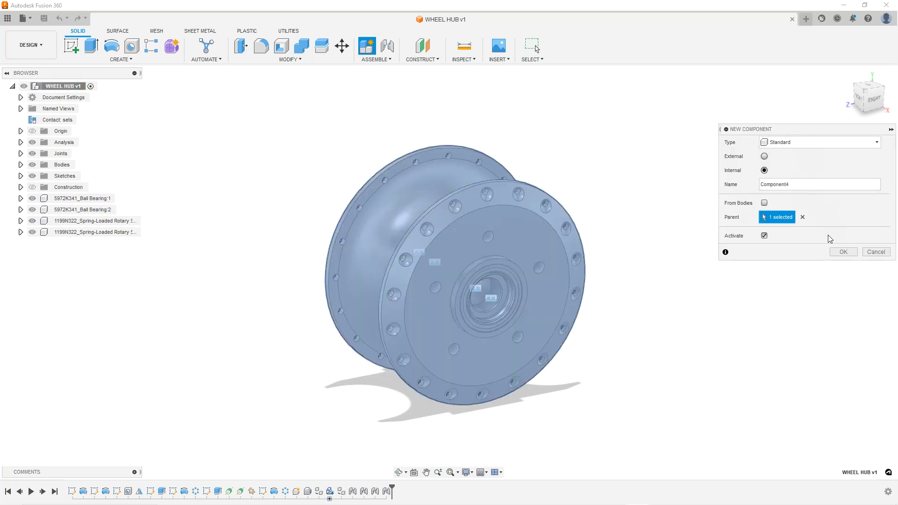
click(765, 157)
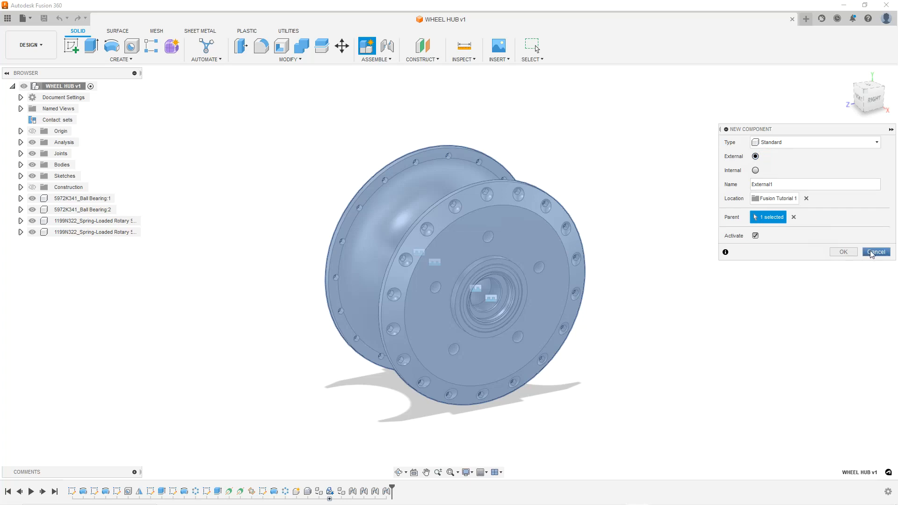
click(831, 142)
click(832, 143)
click(874, 248)
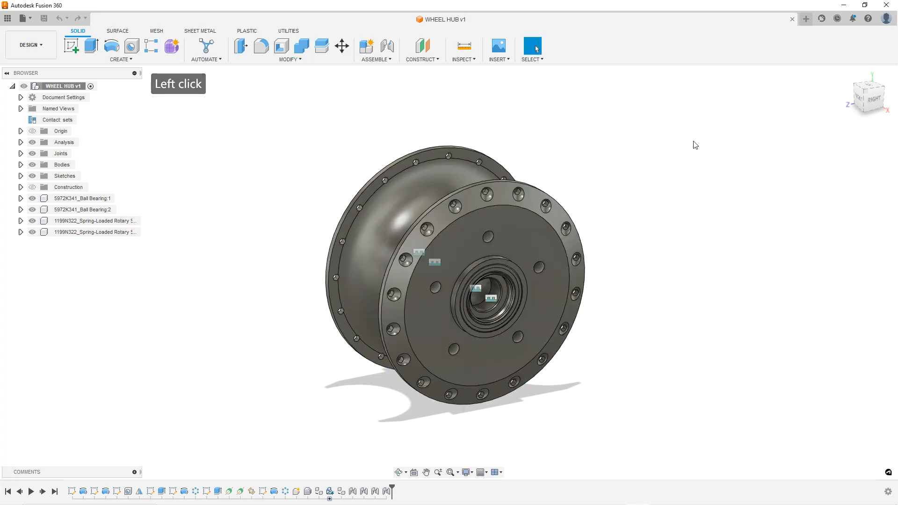
click(271, 206)
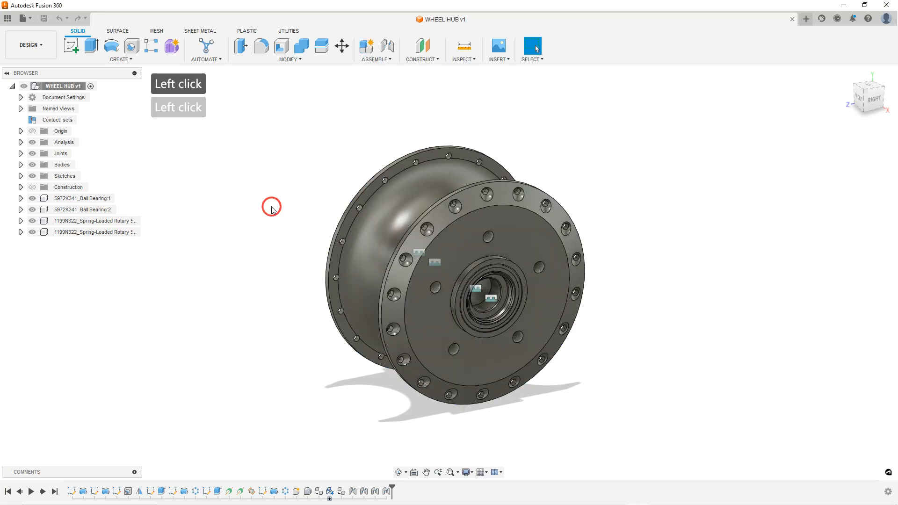
click(375, 59)
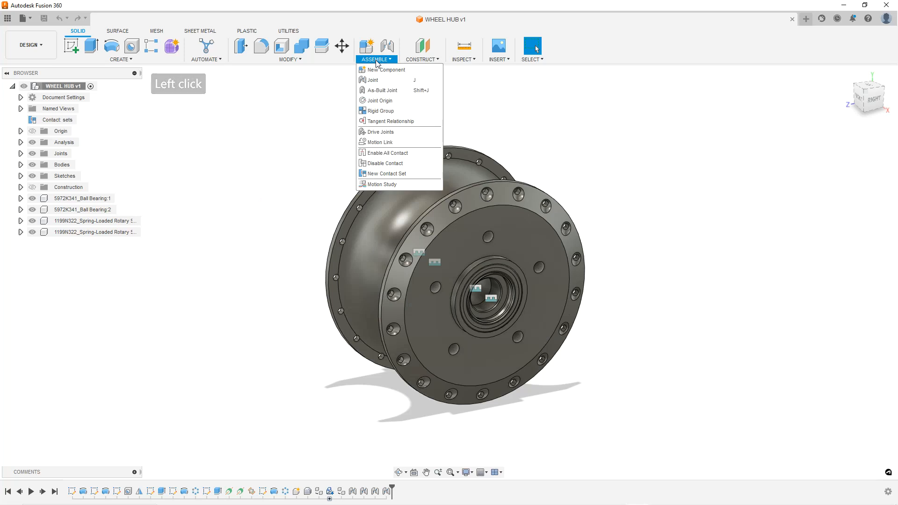
click(305, 146)
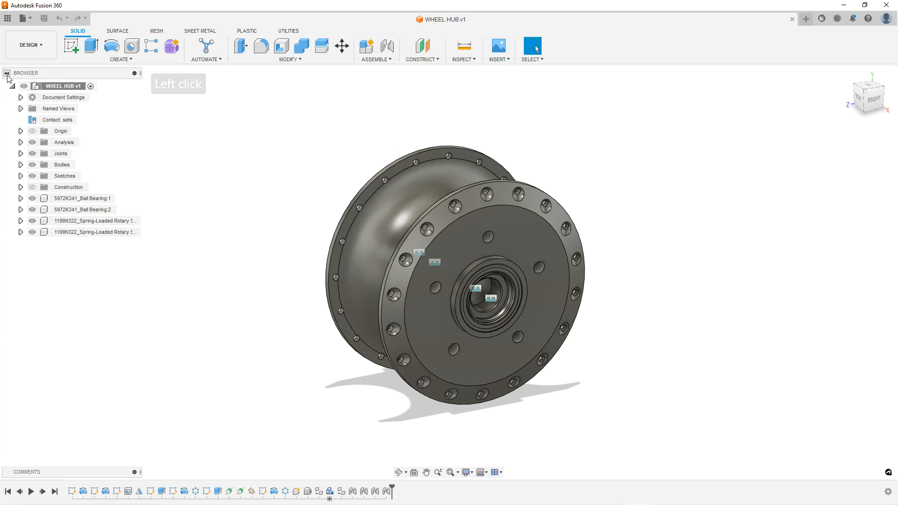
Insert the rotor design into the WHEEL HUB design and rotate it -90 deg about the Y axis
click(7, 18)
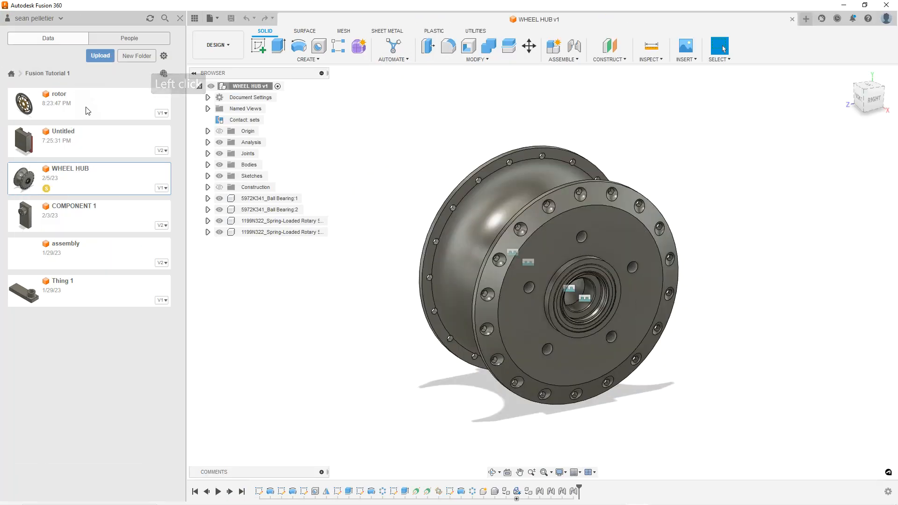
drag(68, 104, 695, 215)
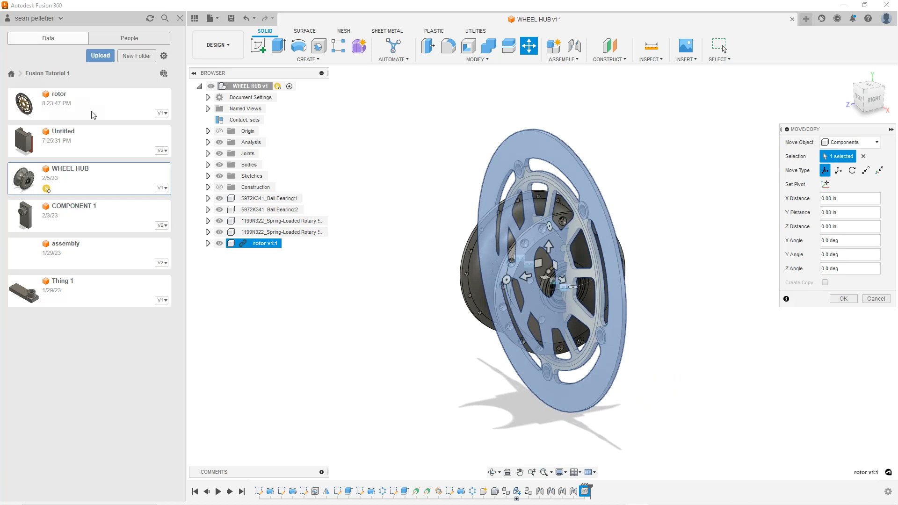
mouse_move(580, 273)
shift+middle_down()
mouse_move(507, 252)
mouse_move(555, 285)
mouse_move(533, 281)
mouse_move(580, 282)
shift+middle_up()
drag(583, 289, 483, 305)
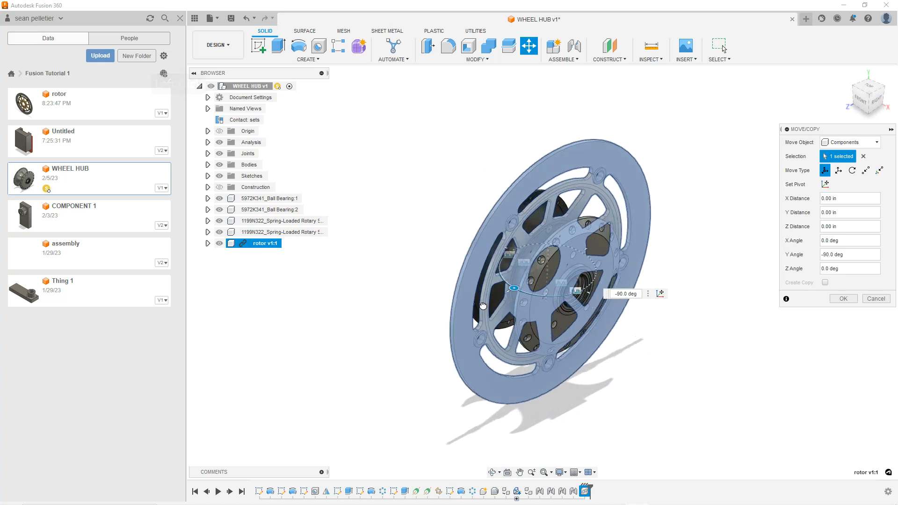
click(843, 299)
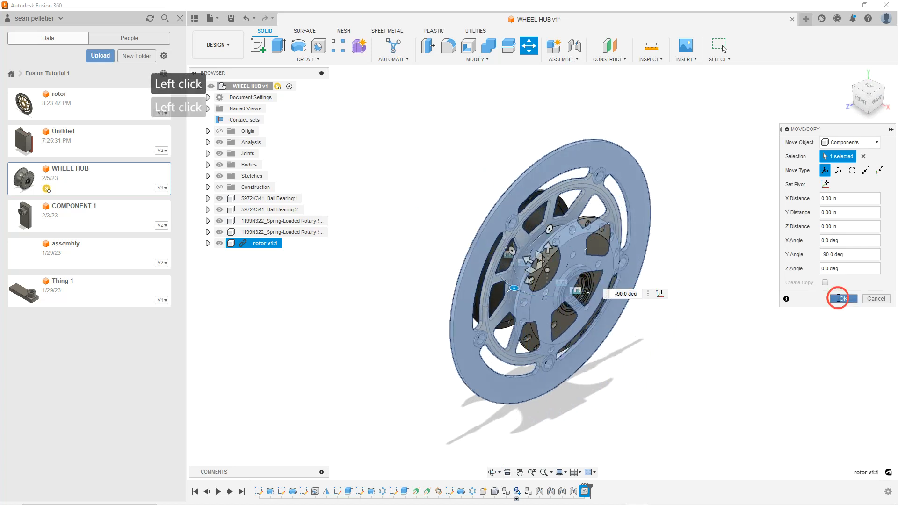
Confirm the rotor's -90 deg rotation about the Y axis to finish the Move/Copy operation
click(744, 313)
drag(577, 206, 708, 226)
scroll(654, 306, up, 3)
shift+middle_drag(594, 294, 616, 277)
shift+middle_drag(598, 278, 622, 292)
click(619, 229)
shift+middle_drag(619, 229, 649, 241)
scroll(642, 285, down, 1)
scroll(758, 299, up, 5)
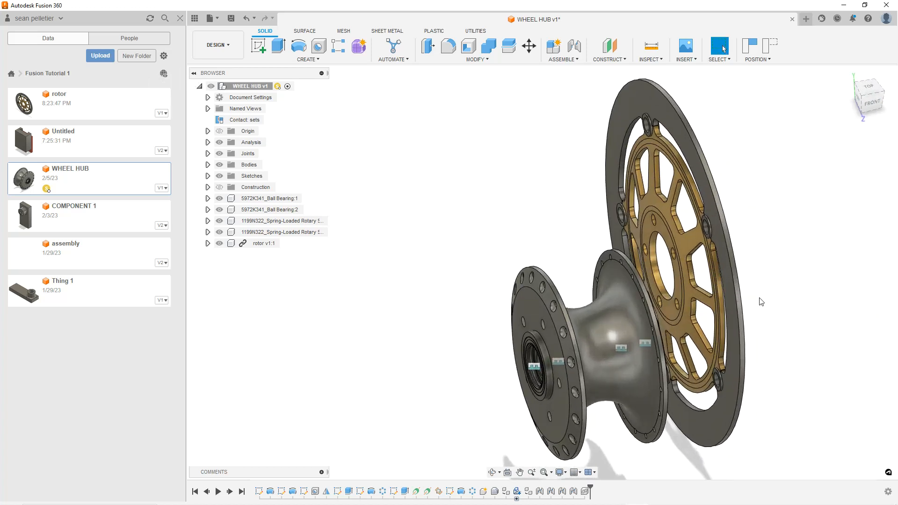
shift+middle_drag(670, 245, 621, 164)
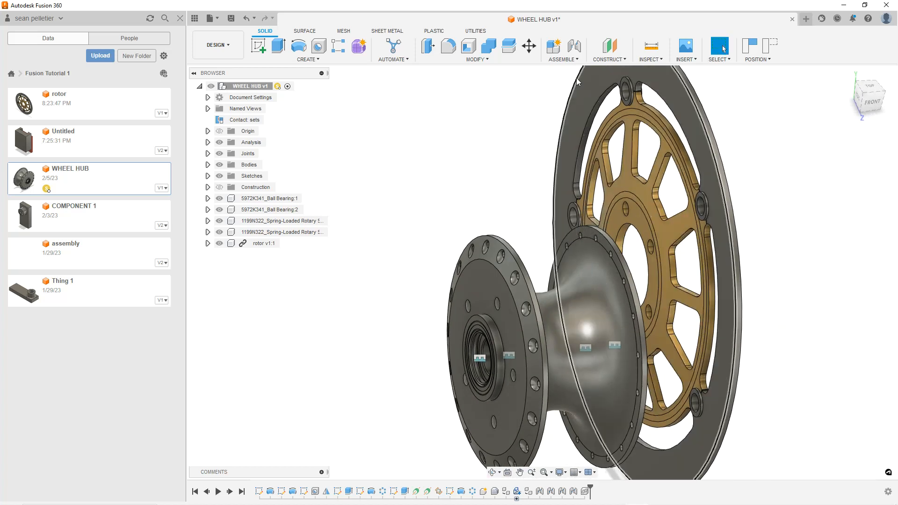
Start a Joint and pick the center snap point of the rotor carrier's bore as the first component's origin
click(579, 61)
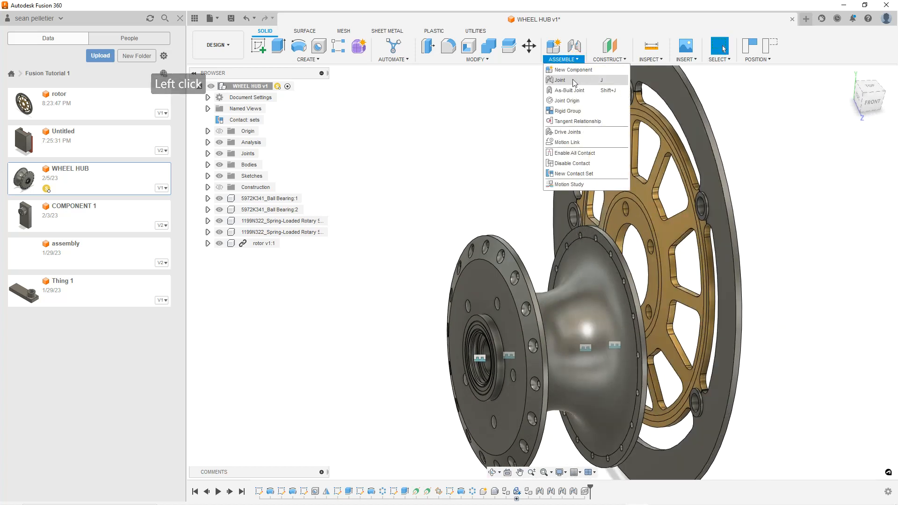
click(573, 78)
scroll(636, 207, up, 3)
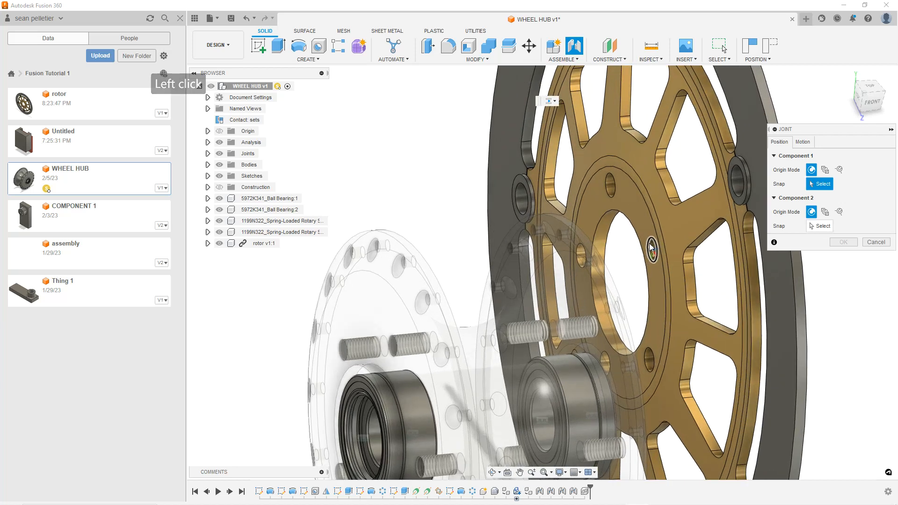
mouse_move(634, 204)
shift+middle_down()
mouse_move(629, 214)
mouse_move(632, 198)
shift+middle_up()
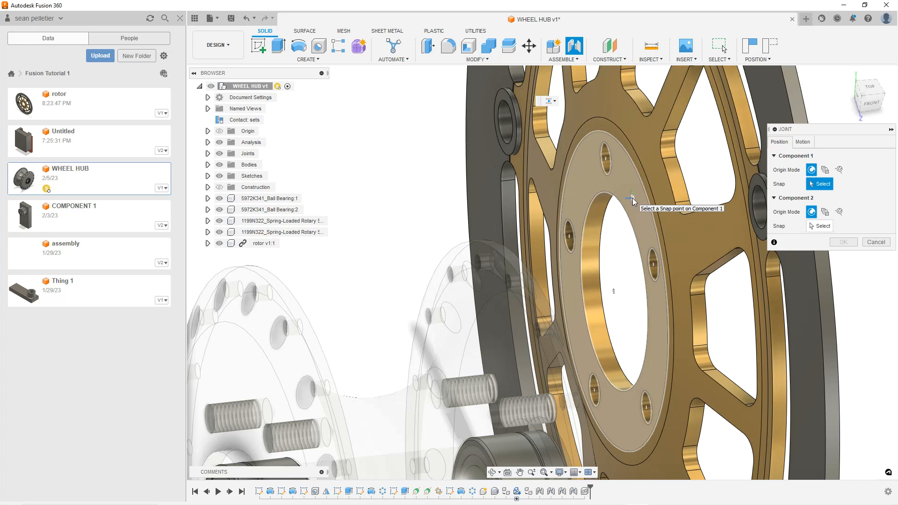
key(ctrl)
key(ctrl)
key(ctrl)
key(ctrl)
click(613, 293)
Pick the center snap point of the hub's bearing bore as the second component's origin
shift+middle_drag(612, 290, 584, 304)
scroll(585, 304, down, 5)
shift+middle_drag(649, 303, 587, 303)
scroll(587, 304, up, 6)
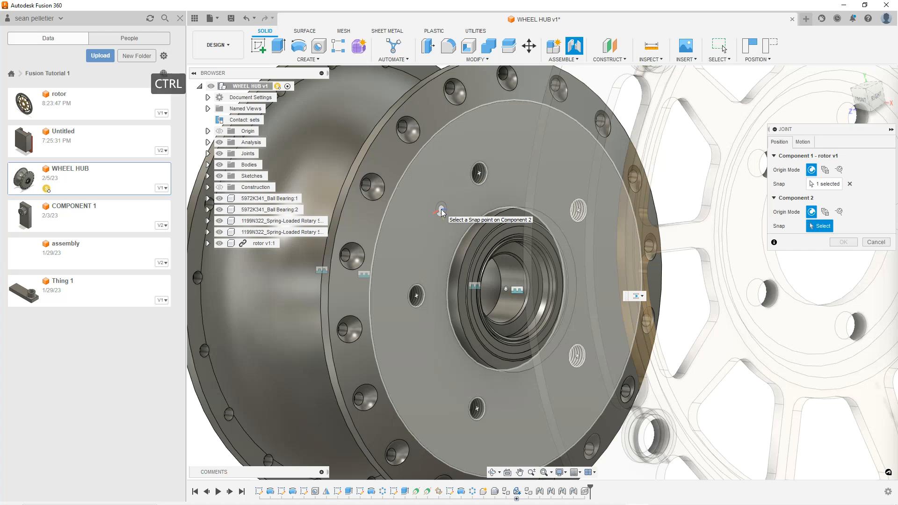
key(ctrl)
key(ctrl)
key(ctrl)
key(ctrl)
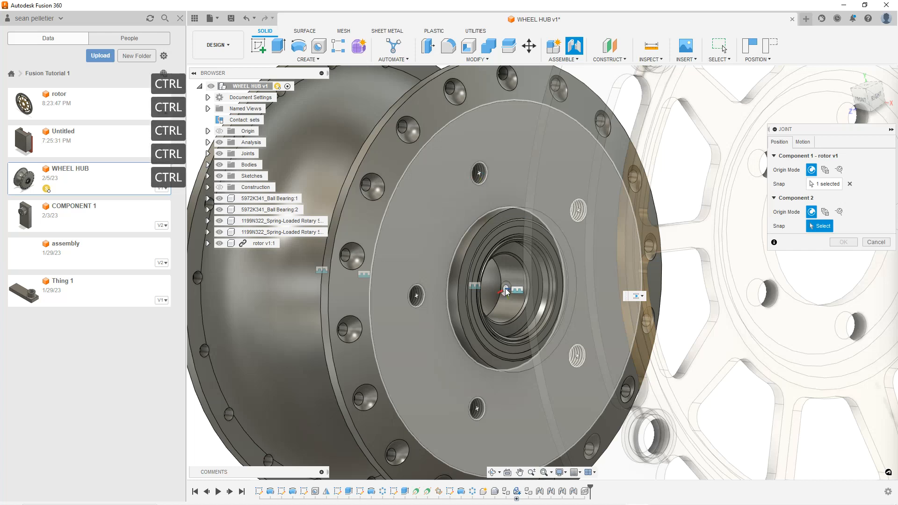
click(506, 292)
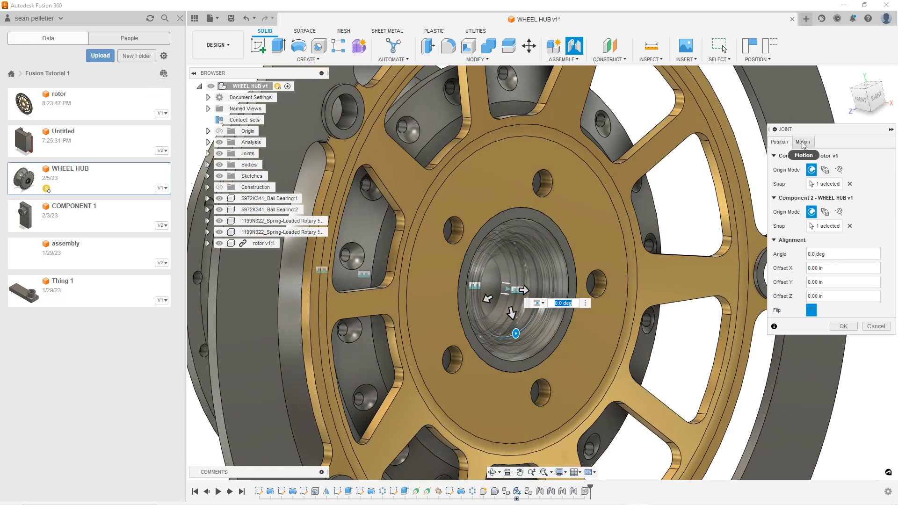
Set the joint's motion type to Rigid and finish the joint
click(803, 142)
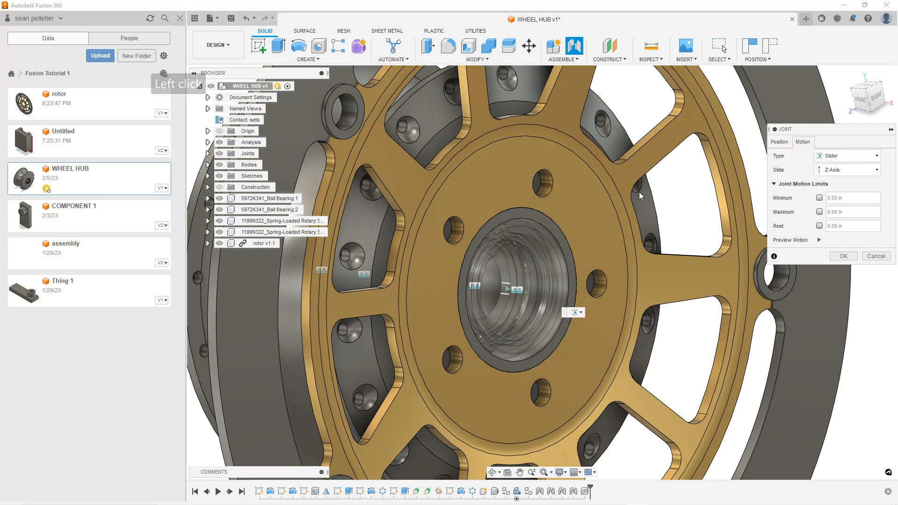
click(853, 156)
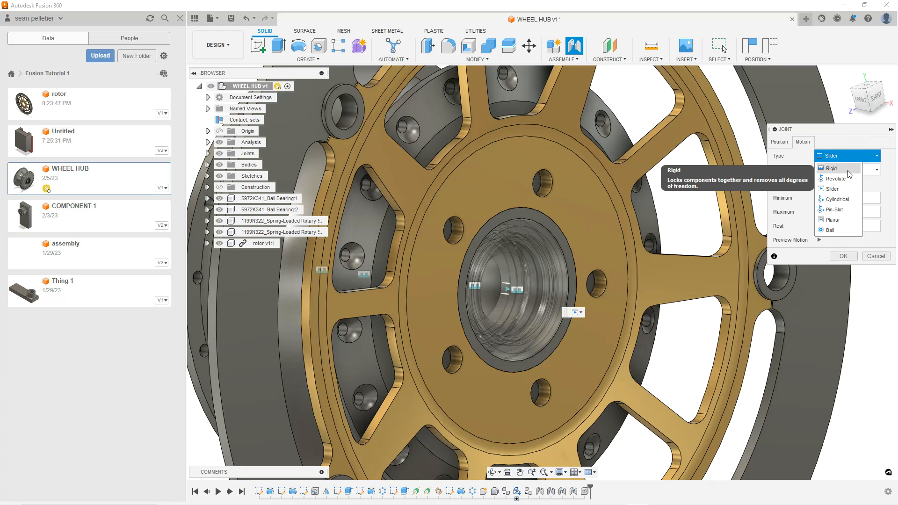
click(847, 170)
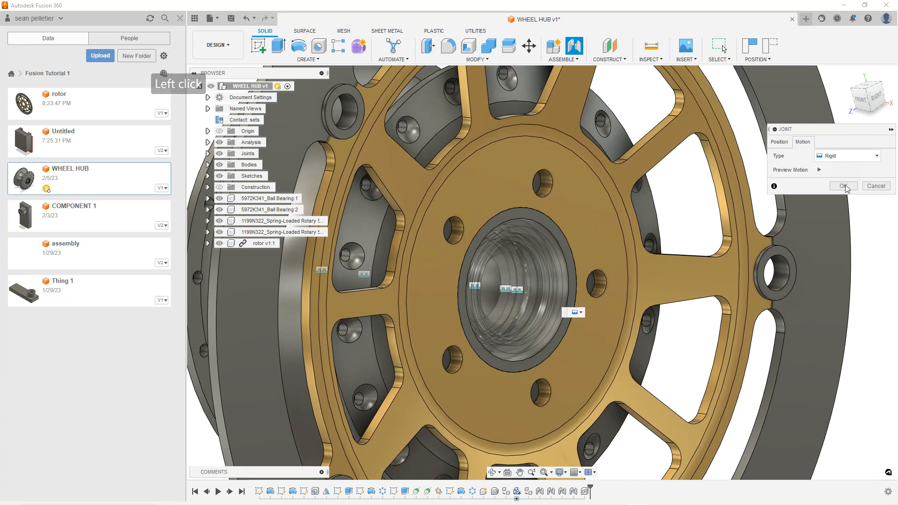
click(843, 186)
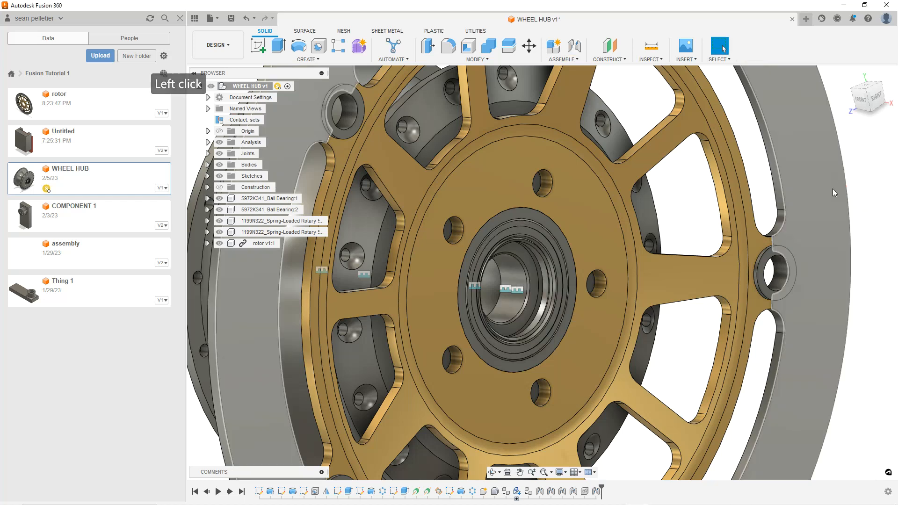
Orbit and zoom around the assembly to inspect how the rotor sits on the wheel hub
mouse_move(619, 234)
shift+middle_down()
mouse_move(655, 231)
mouse_move(603, 237)
shift+middle_up()
scroll(603, 237, up, 8)
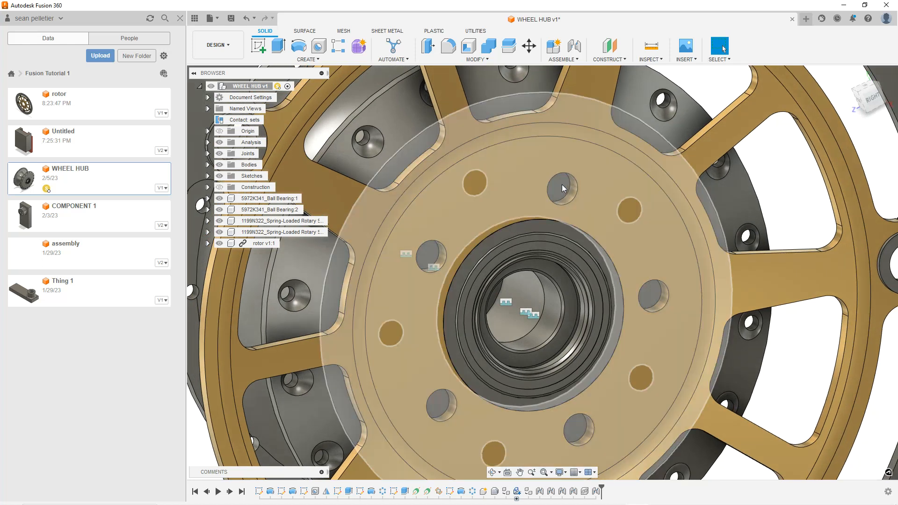
scroll(562, 196, down, 3)
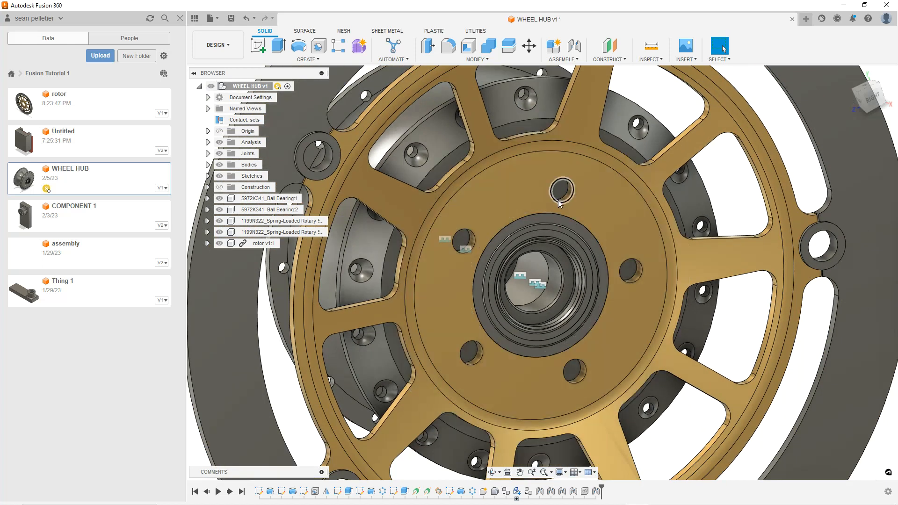
scroll(563, 192, down, 3)
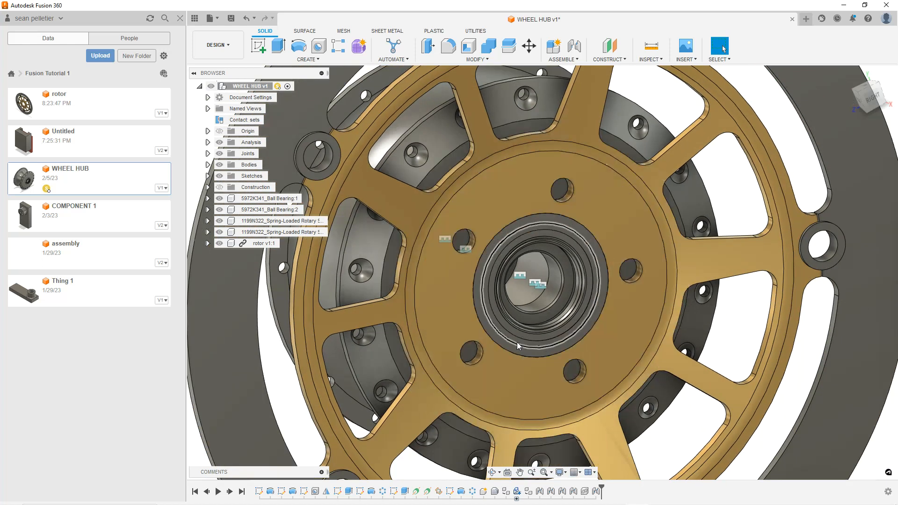
scroll(565, 225, down, 2)
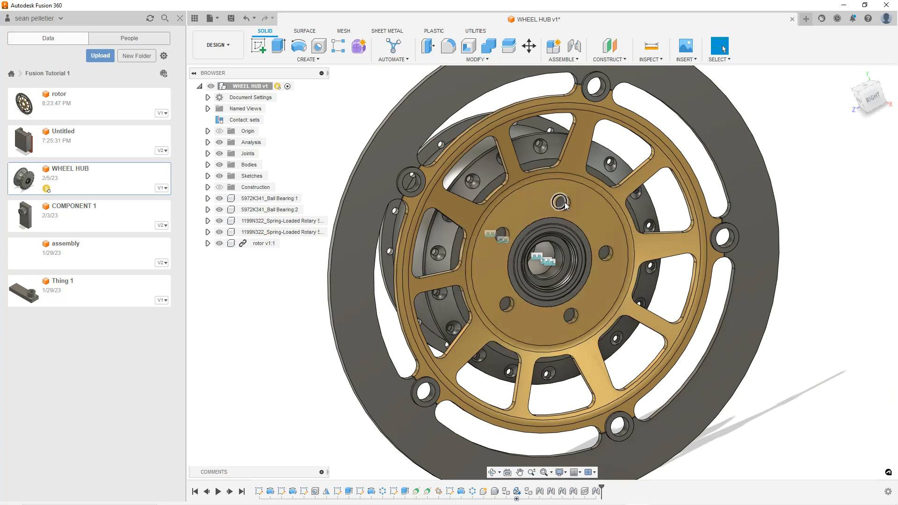
scroll(564, 204, up, 2)
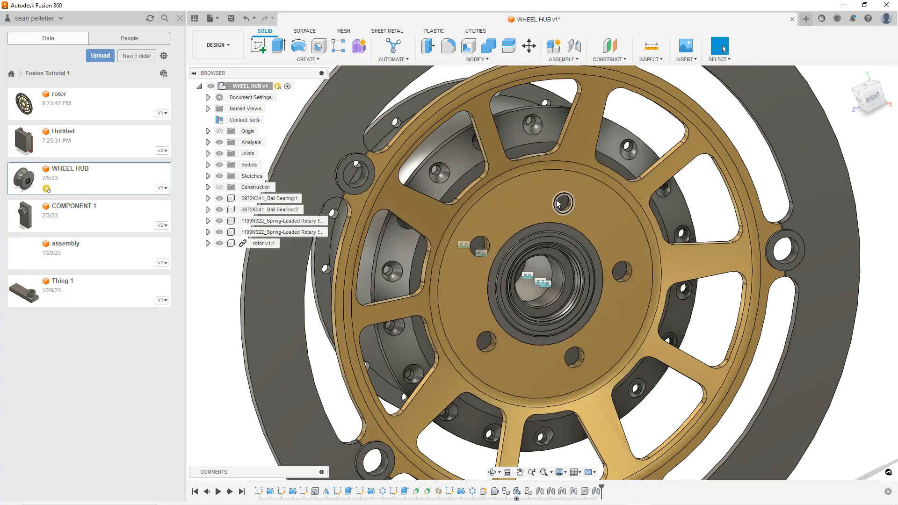
scroll(557, 204, down, 3)
drag(694, 207, 613, 194)
drag(591, 235, 588, 229)
scroll(564, 228, up, 1)
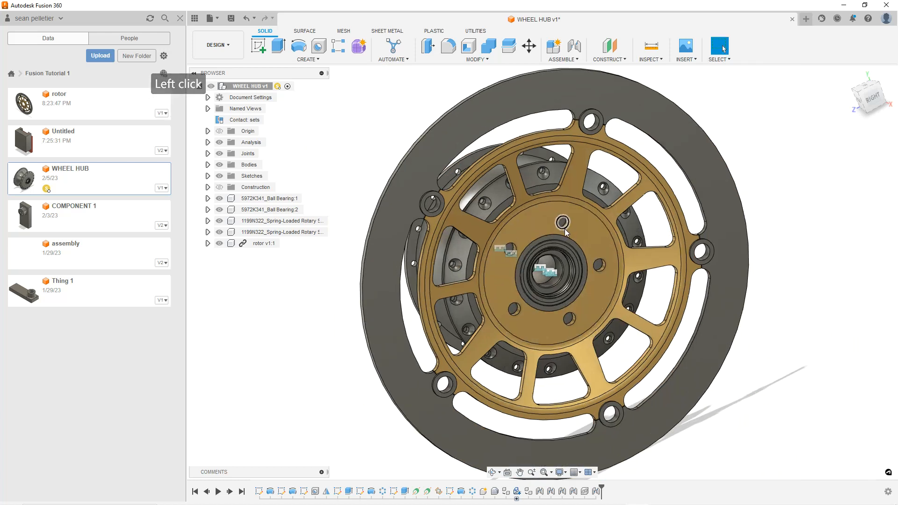
mouse_move(598, 227)
shift+middle_down()
mouse_move(556, 229)
mouse_move(597, 229)
mouse_move(628, 214)
mouse_move(580, 233)
mouse_move(594, 233)
shift+middle_up()
scroll(628, 220, down, 3)
click(733, 226)
shift+middle_drag(608, 278, 614, 199)
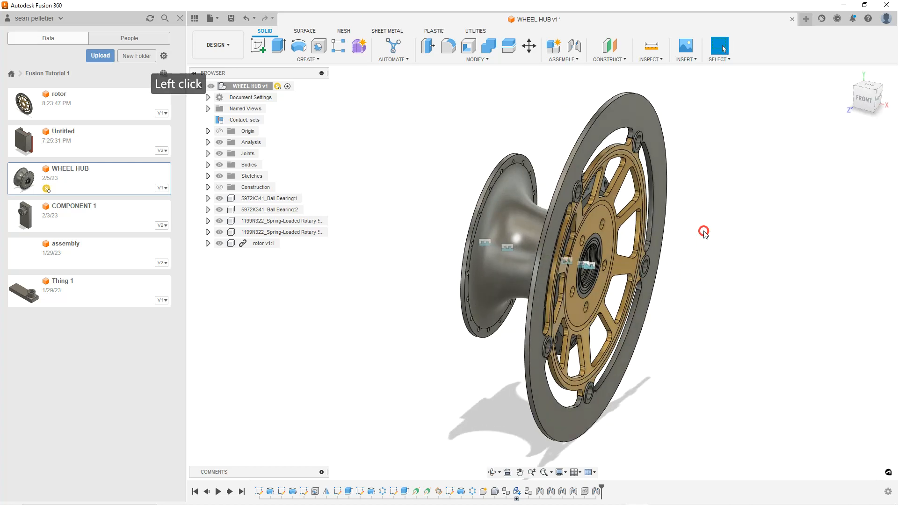